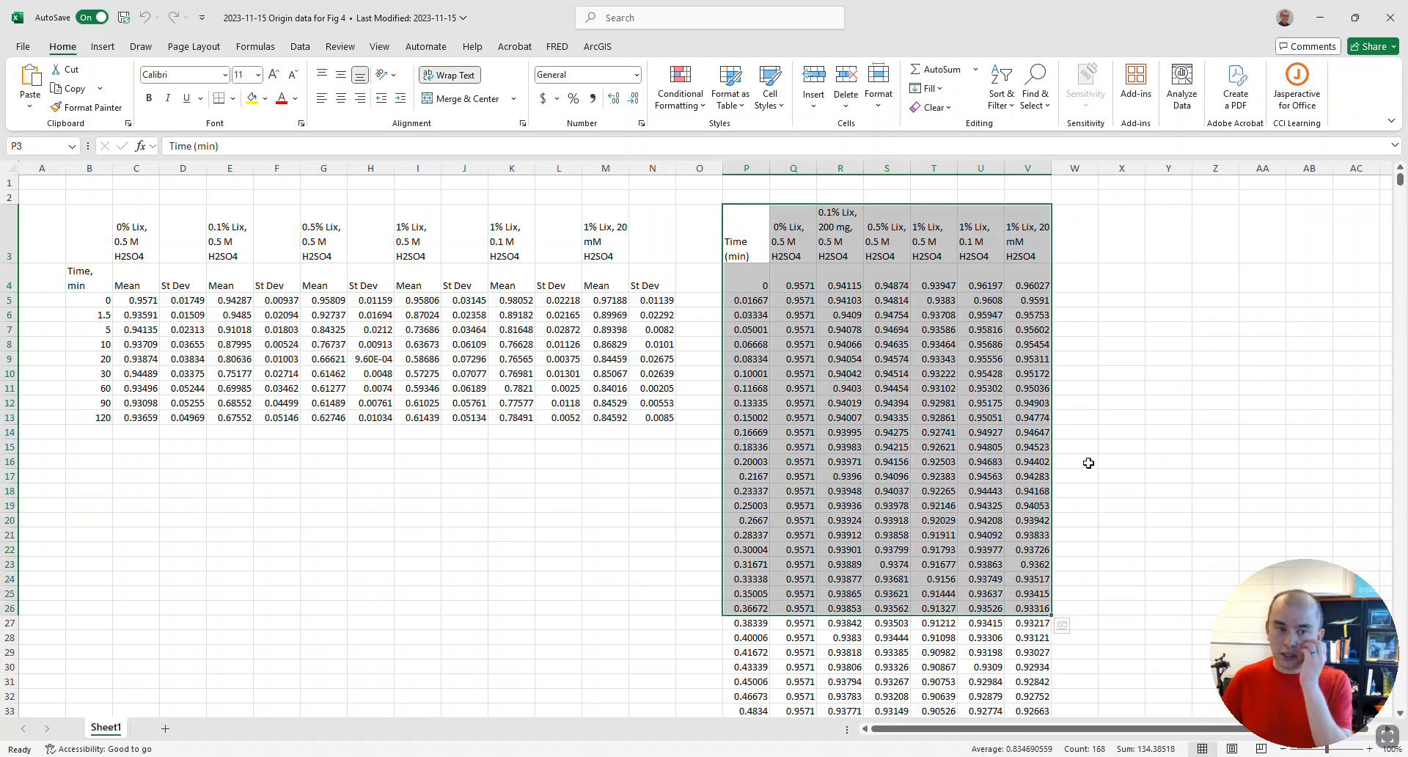
Copy the data block B5:N13 from the Excel sheet into OriginPro's Sheet2, starting at row 1 of column A
{"action": "left_click", "coordinate": [1149, 375]}
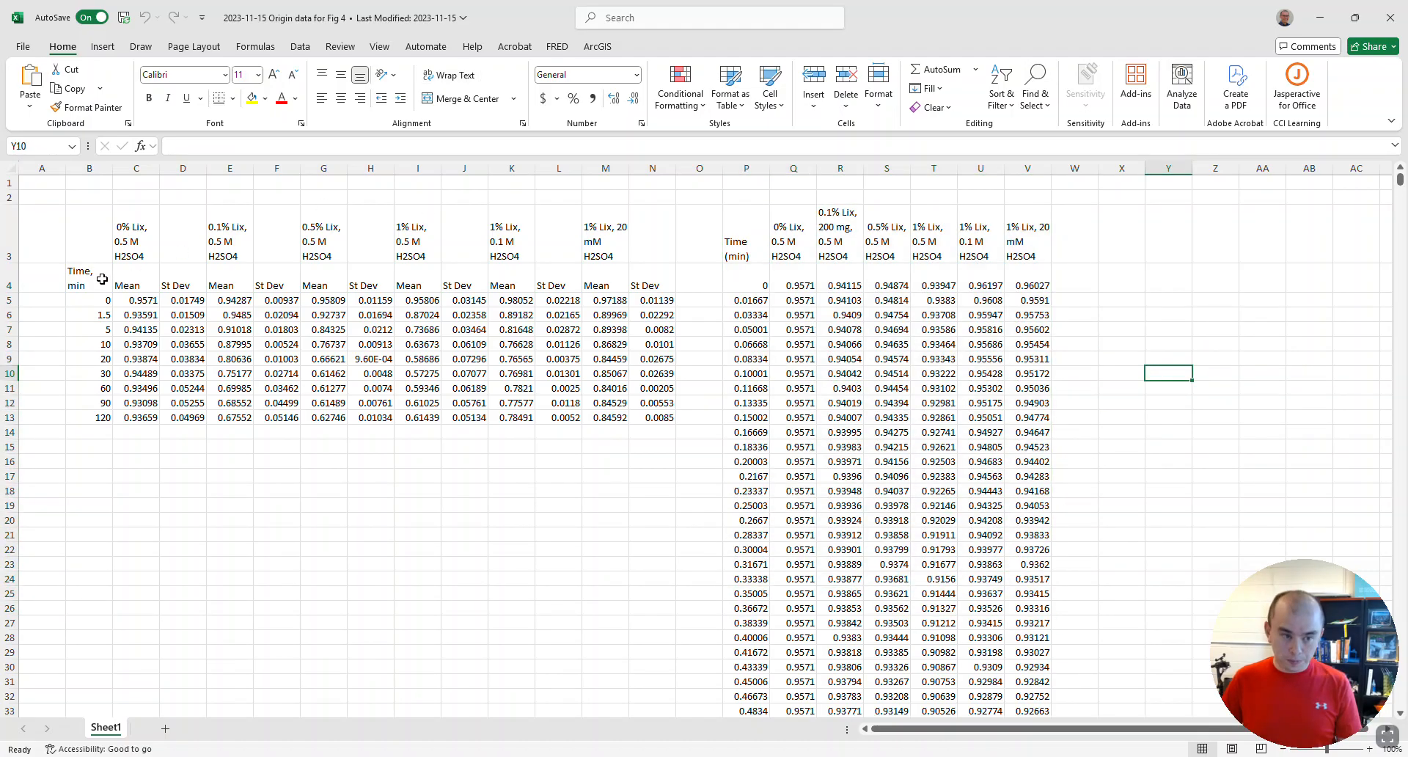
{"action": "left_click_drag", "start_coordinate": [91, 294], "coordinate": [674, 421]}
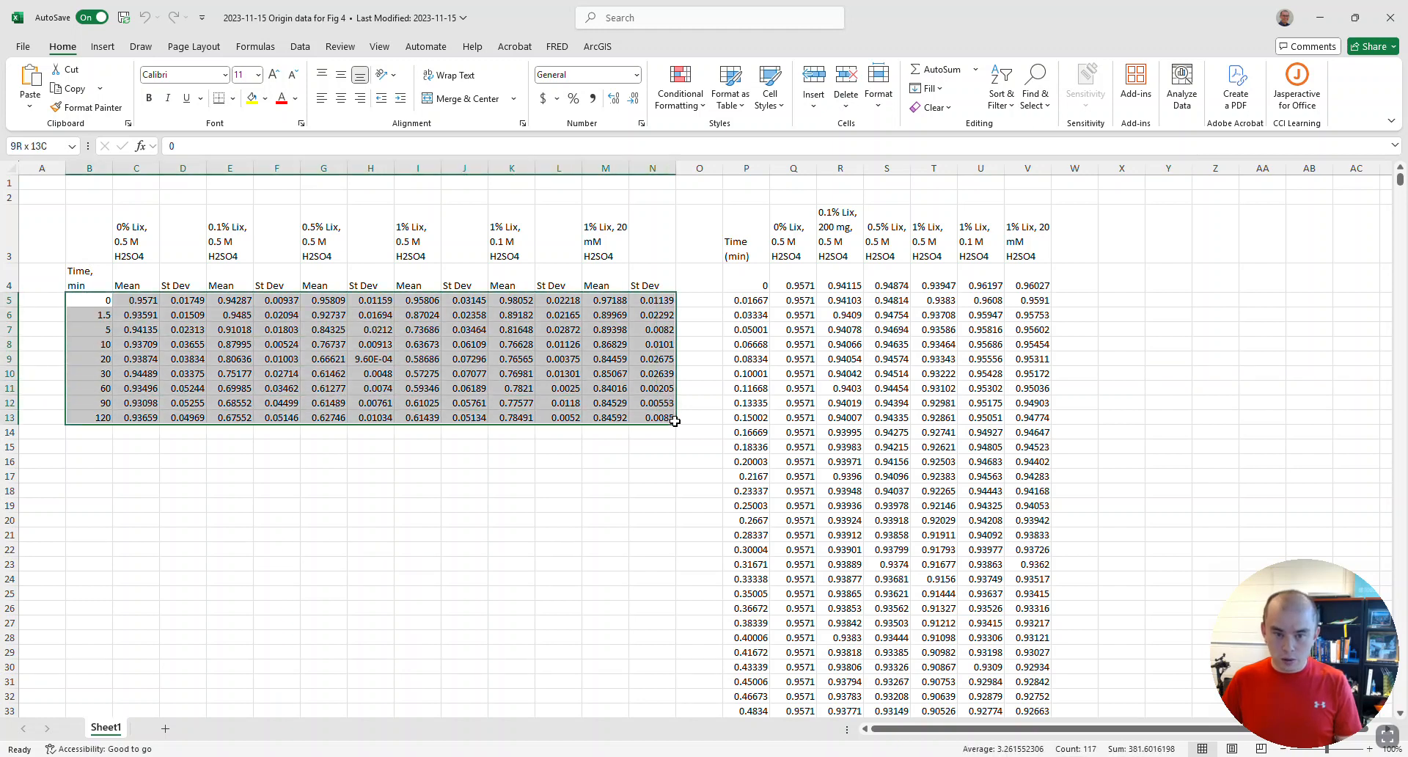
{"action": "key", "text": "ctrl+c"}
{"action": "key", "text": "alt+Tab"}
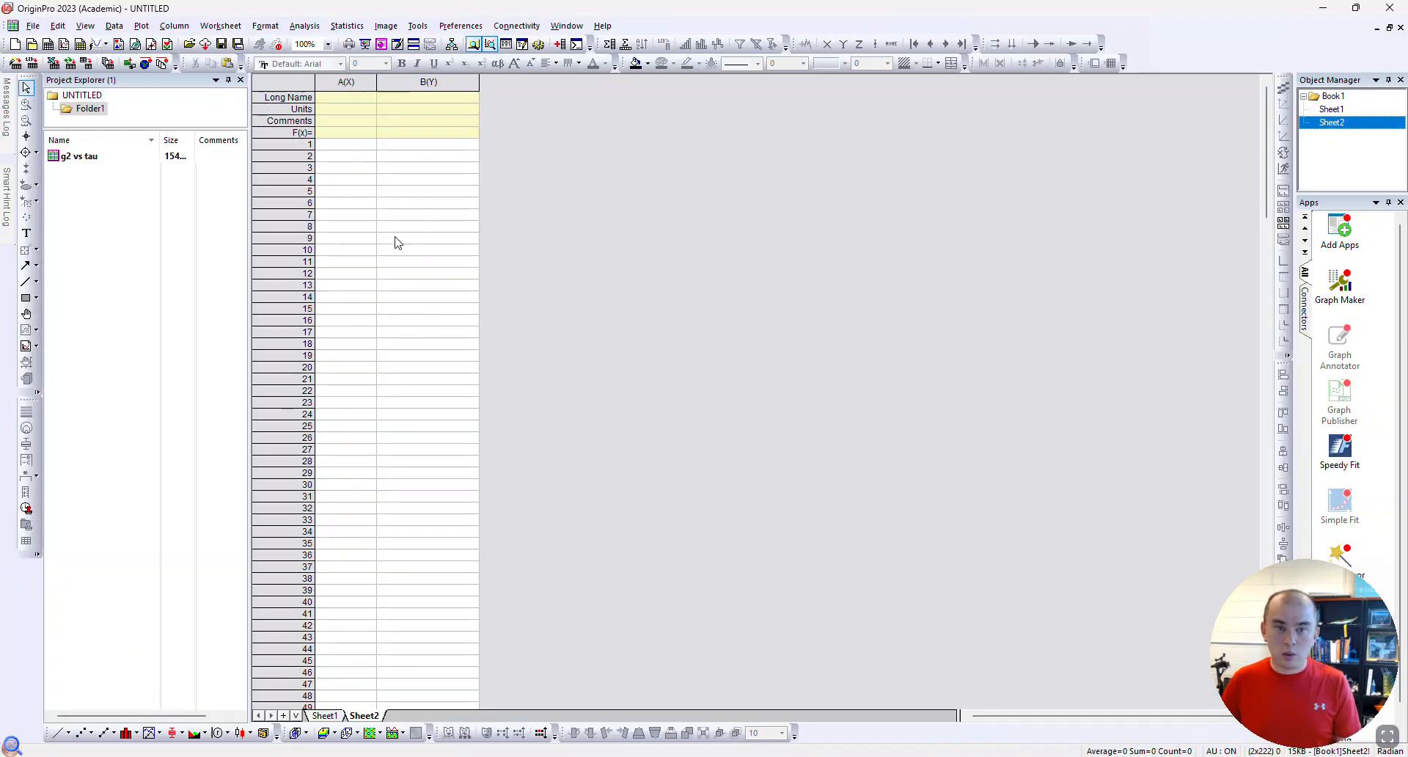
{"action": "left_click", "coordinate": [347, 144]}
{"action": "key", "text": "ctrl+v"}
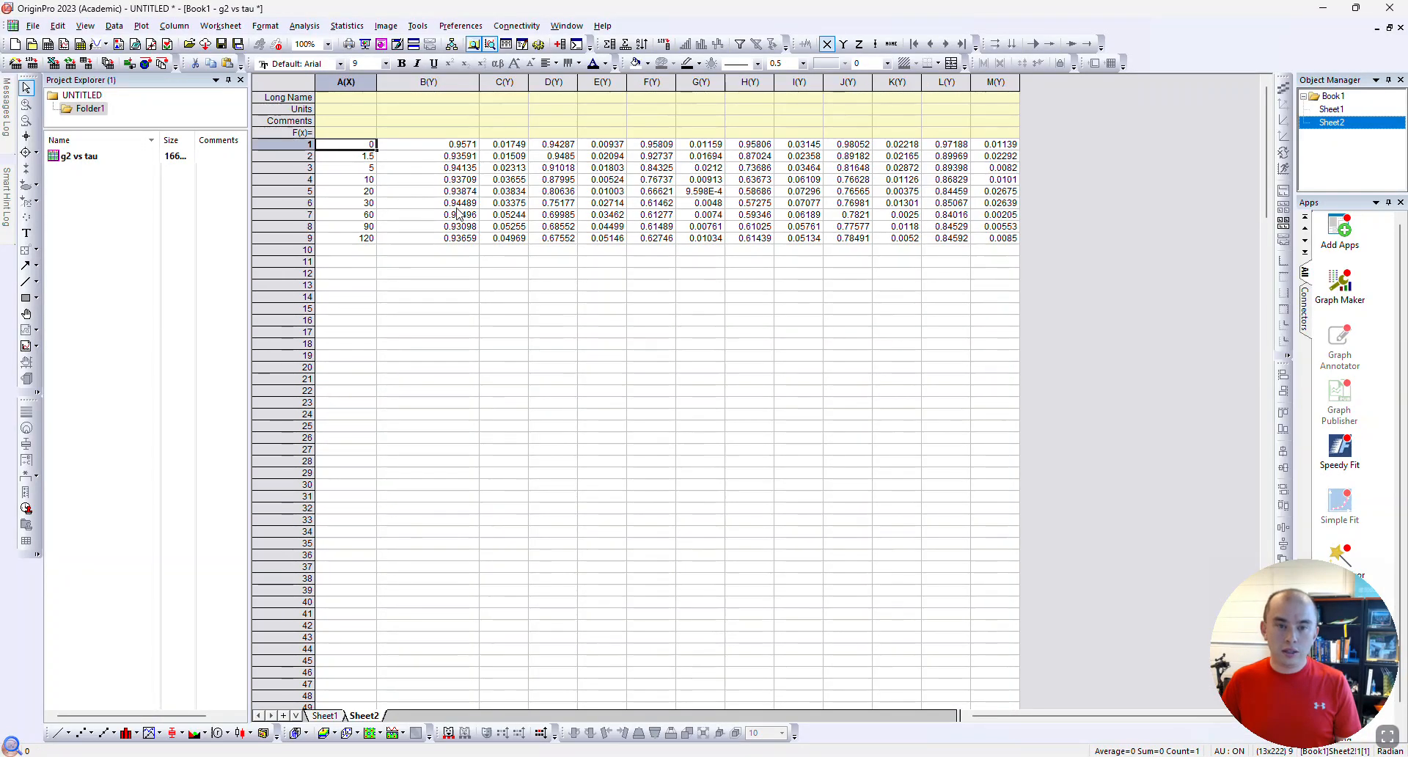
Copy the condition headings C3:N3 from Excel into the Long Name row of the OriginPro sheet, starting at column B
{"action": "key", "text": "alt+Tab"}
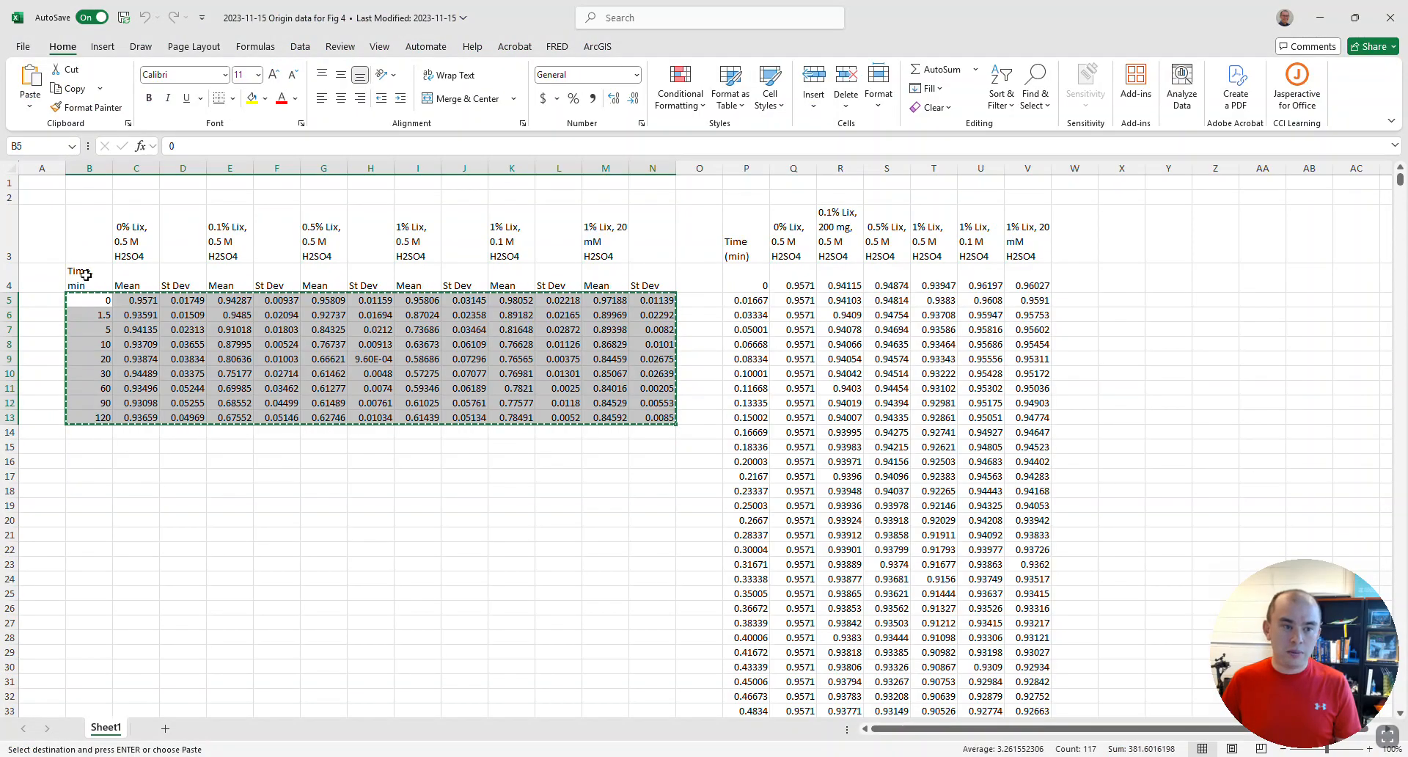
{"action": "left_click_drag", "start_coordinate": [120, 235], "coordinate": [646, 242]}
{"action": "key", "text": "ctrl+c"}
{"action": "key", "text": "alt+Tab"}
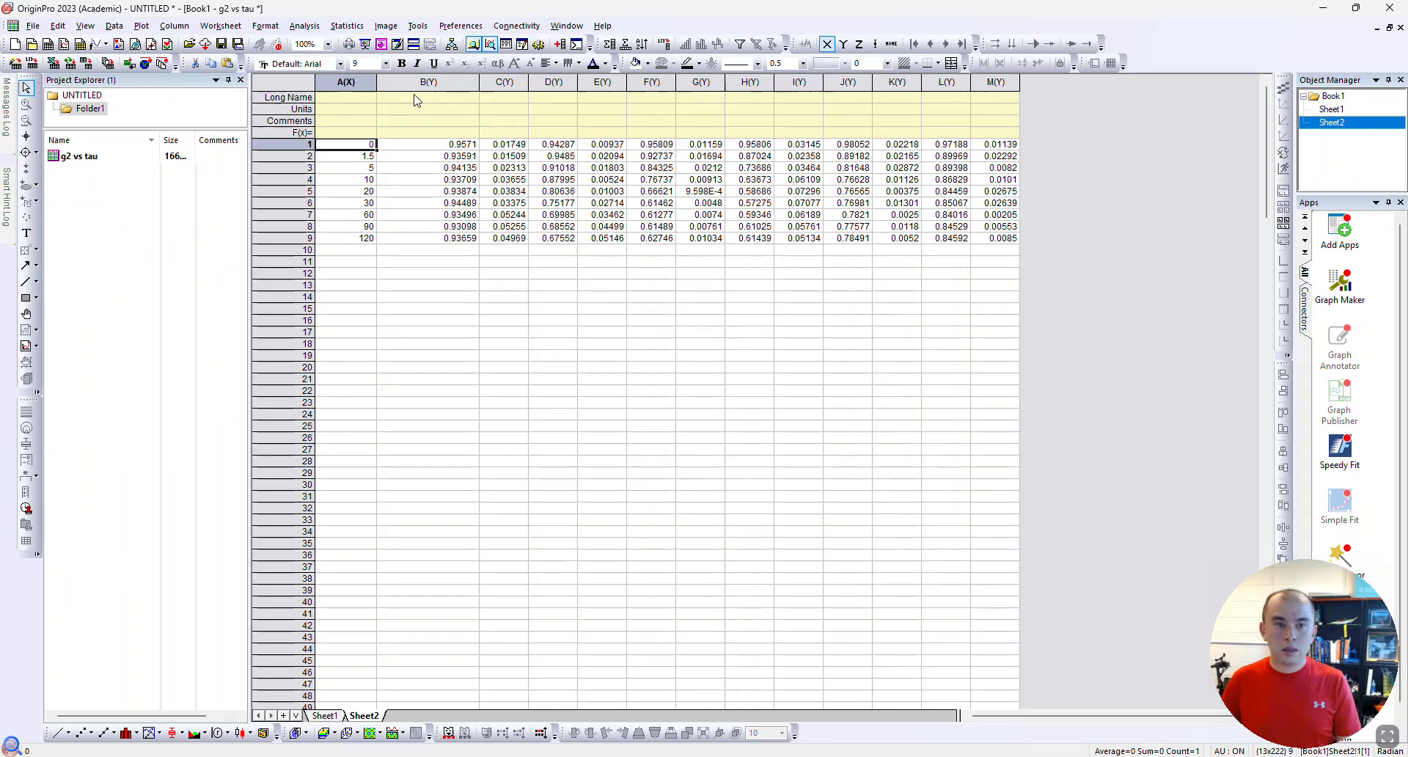
{"action": "left_click", "coordinate": [416, 100]}
{"action": "key", "text": "ctrl+v"}
Set the Long Name of column A in the OriginPro sheet to "Time (min)"
{"action": "key", "text": "alt+Tab"}
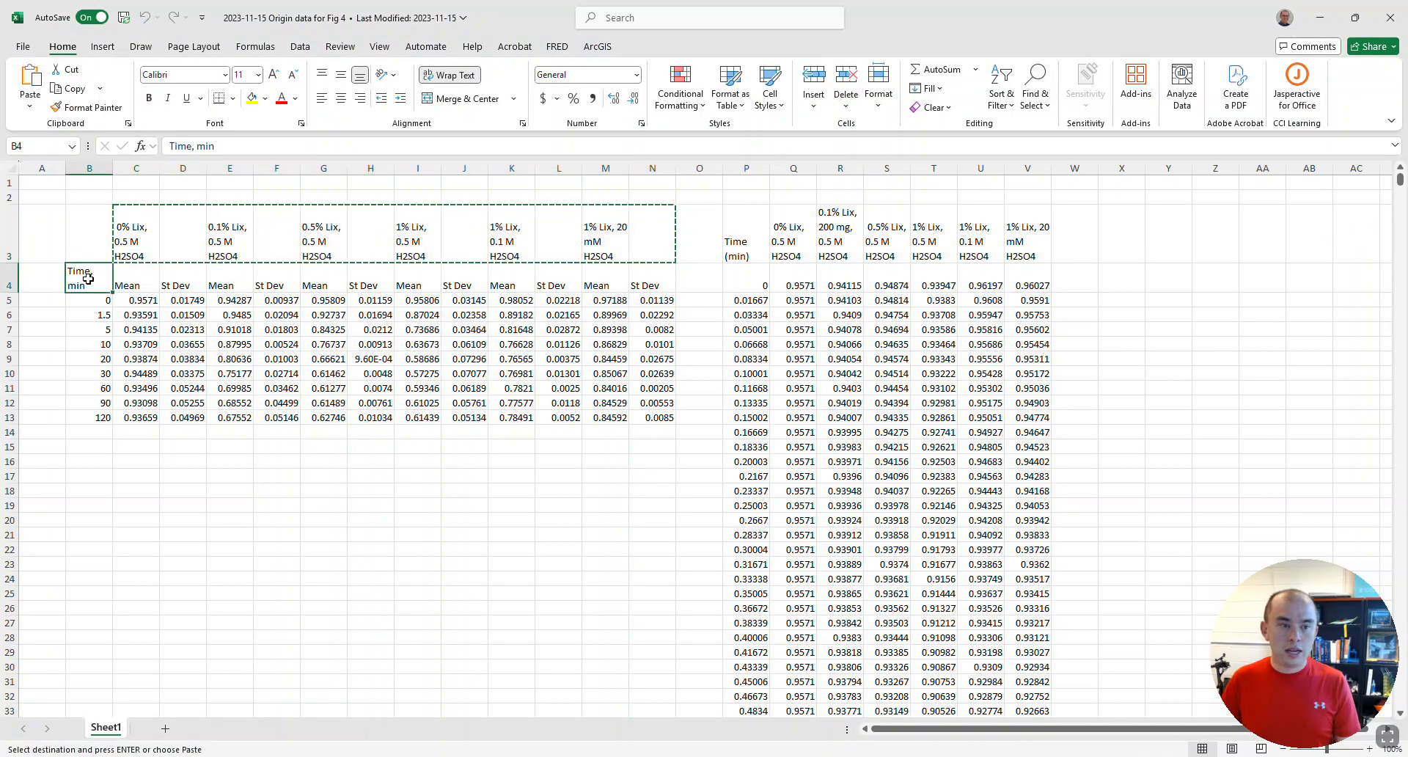
{"action": "key", "text": "ctrl+c"}
{"action": "key", "text": "alt+Tab"}
{"action": "left_click", "coordinate": [364, 99]}
{"action": "key", "text": "ctrl+v"}
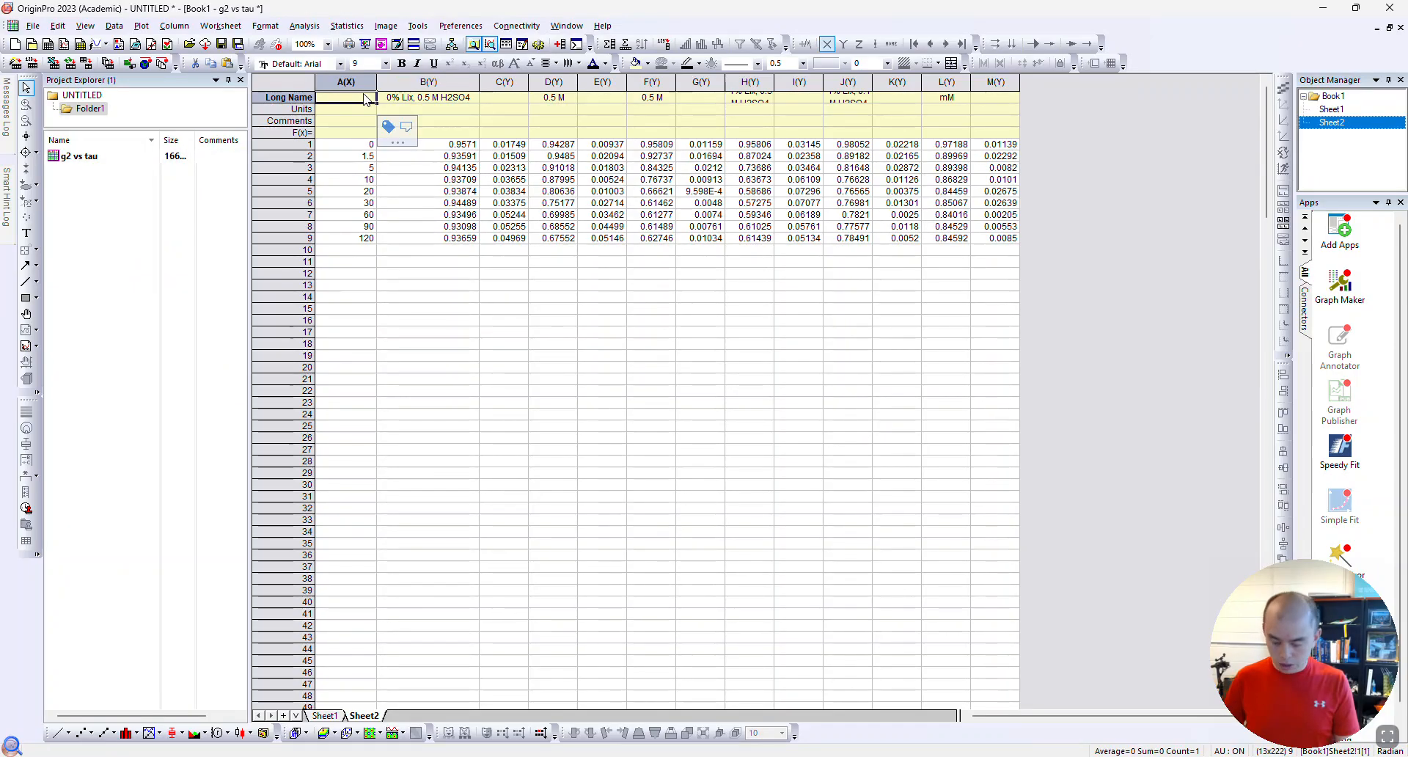
{"action": "type", "text": "Time (min)"}
{"action": "key", "text": "Tab"}
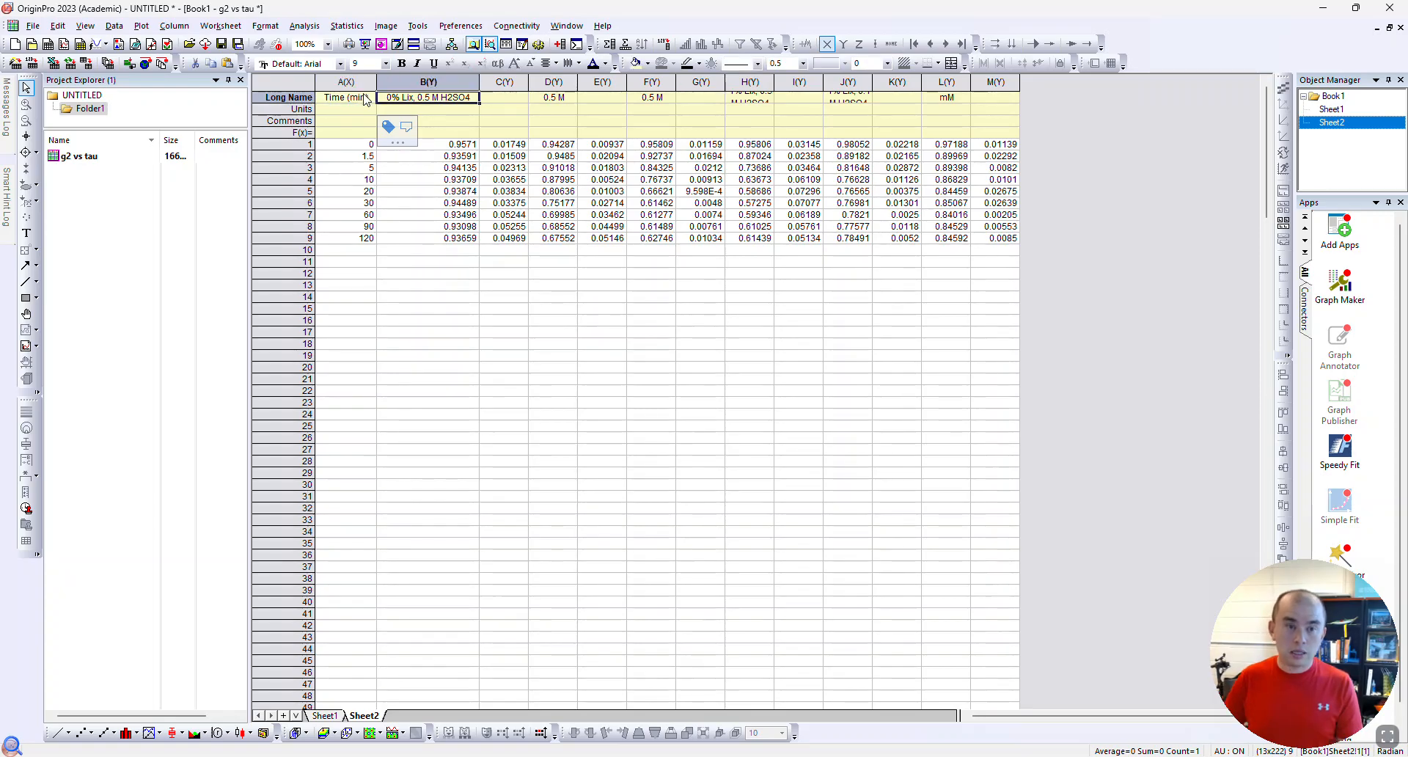
Add a new column N to the OriginPro sheet and copy the Excel data P4:V7203 into it from row 1
{"action": "right_click", "coordinate": [1054, 173]}
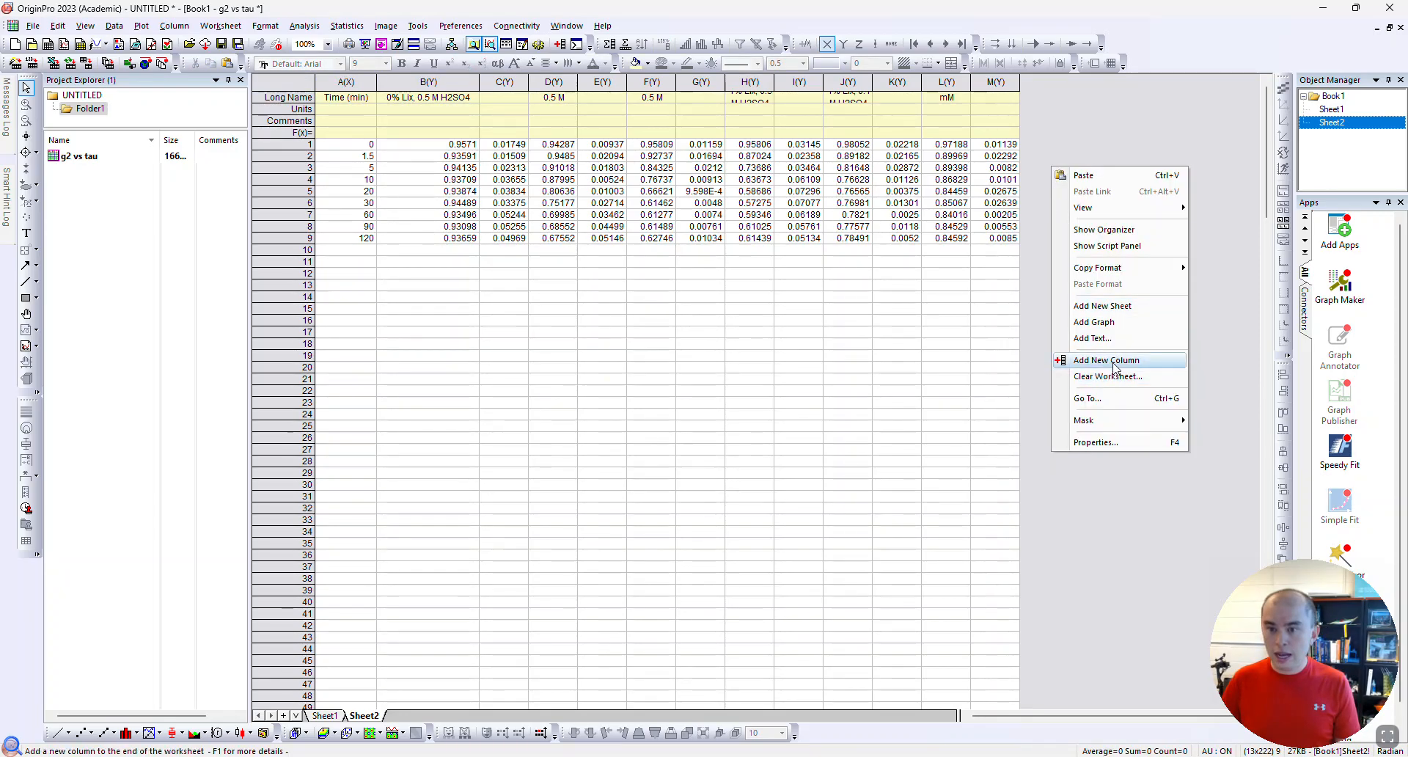
{"action": "left_click", "coordinate": [1086, 361]}
{"action": "key", "text": "alt+Tab"}
{"action": "left_click", "coordinate": [946, 342]}
{"action": "left_click_drag", "start_coordinate": [735, 276], "coordinate": [1028, 699]}
{"action": "left_click_drag", "start_coordinate": [1400, 184], "coordinate": [1361, 753]}
{"action": "left_click", "coordinate": [1036, 695], "text": "shift"}
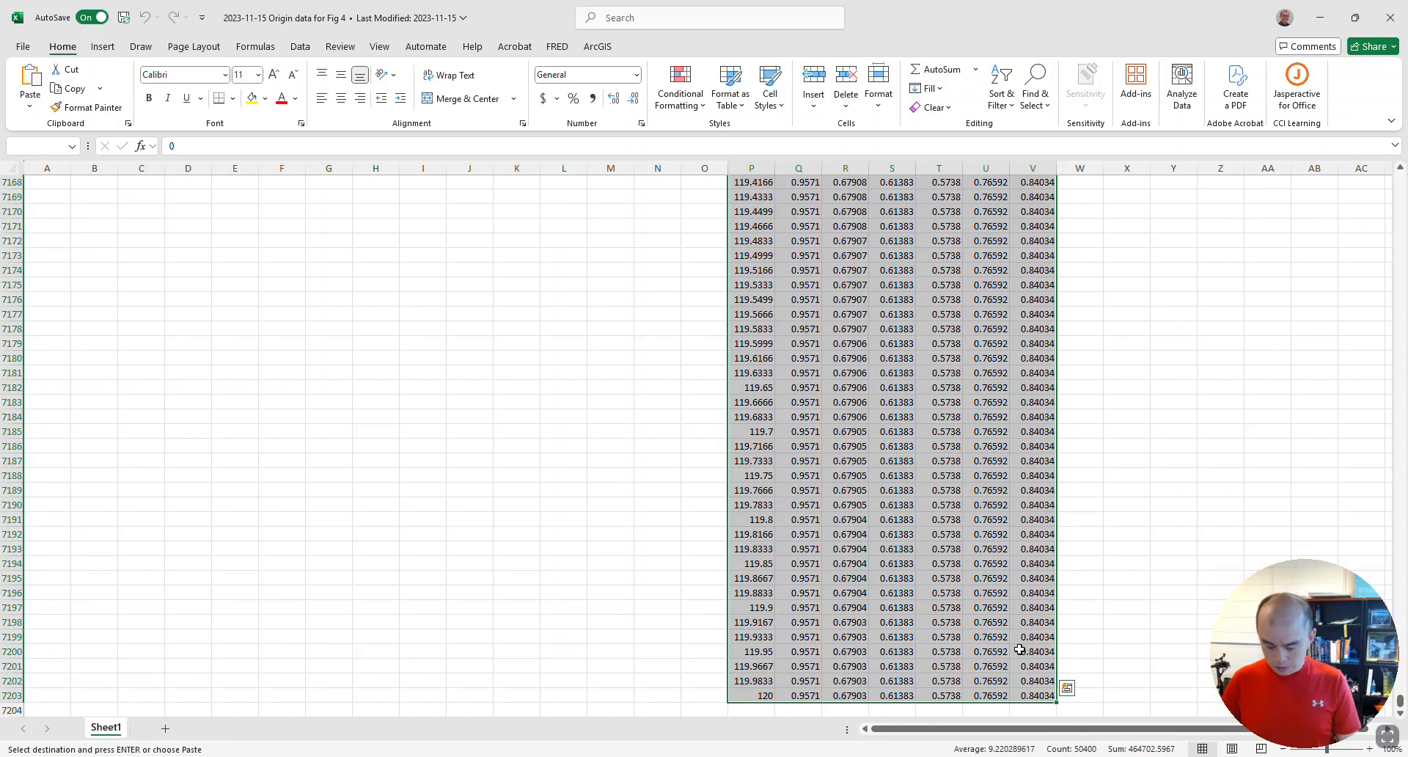
{"action": "key", "text": "ctrl+c"}
{"action": "key", "text": "alt+Tab"}
{"action": "left_click", "coordinate": [1051, 145]}
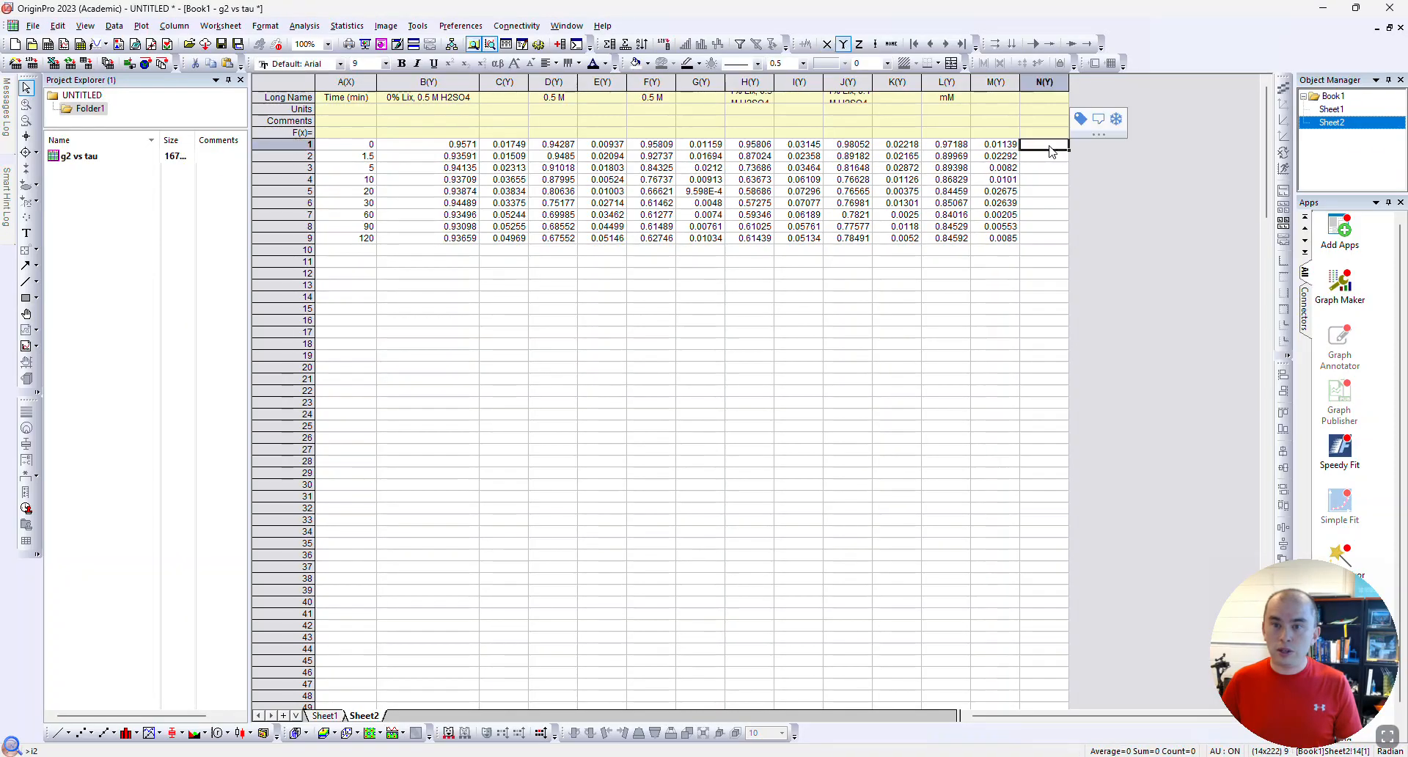
{"action": "key", "text": "ctrl+v"}
Copy the headings P3:V3 from Excel into the OriginPro Long Name row, starting at column N
{"action": "key", "text": "alt+Tab"}
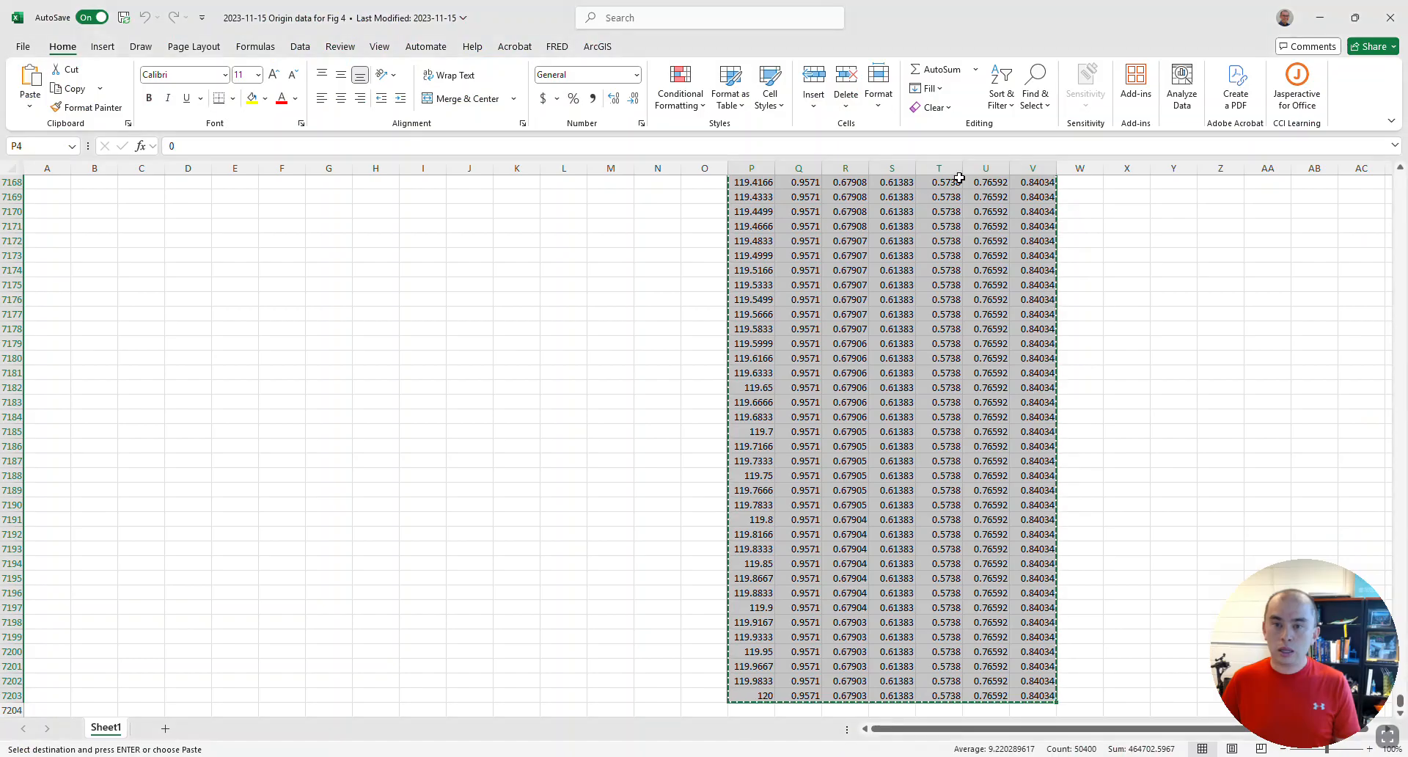
{"action": "left_click_drag", "start_coordinate": [1402, 700], "coordinate": [1374, 132]}
{"action": "left_click", "coordinate": [935, 253]}
{"action": "left_click", "coordinate": [740, 239]}
{"action": "left_click_drag", "start_coordinate": [741, 239], "coordinate": [1026, 242]}
{"action": "key", "text": "ctrl+c"}
{"action": "key", "text": "alt+Tab"}
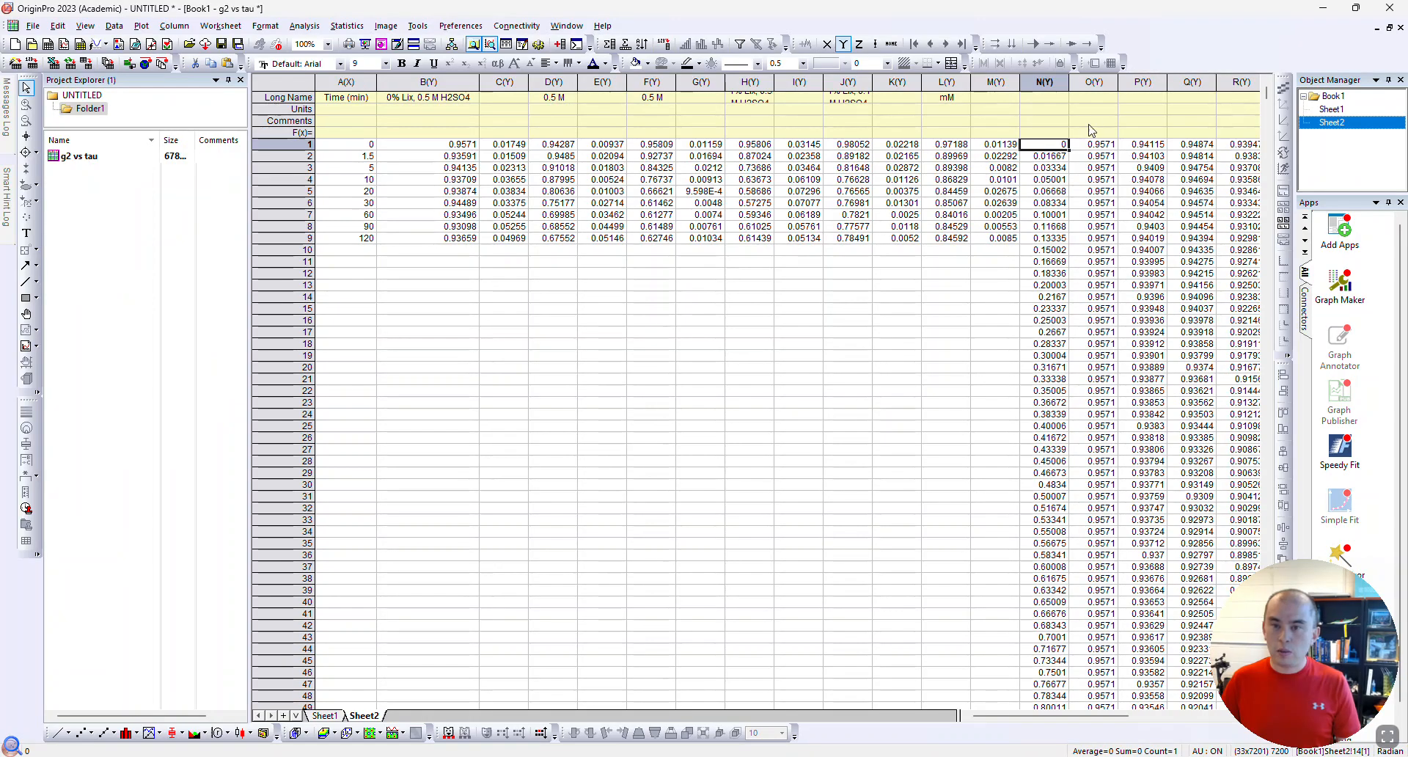
{"action": "left_click", "coordinate": [1044, 97]}
{"action": "key", "text": "ctrl+v"}
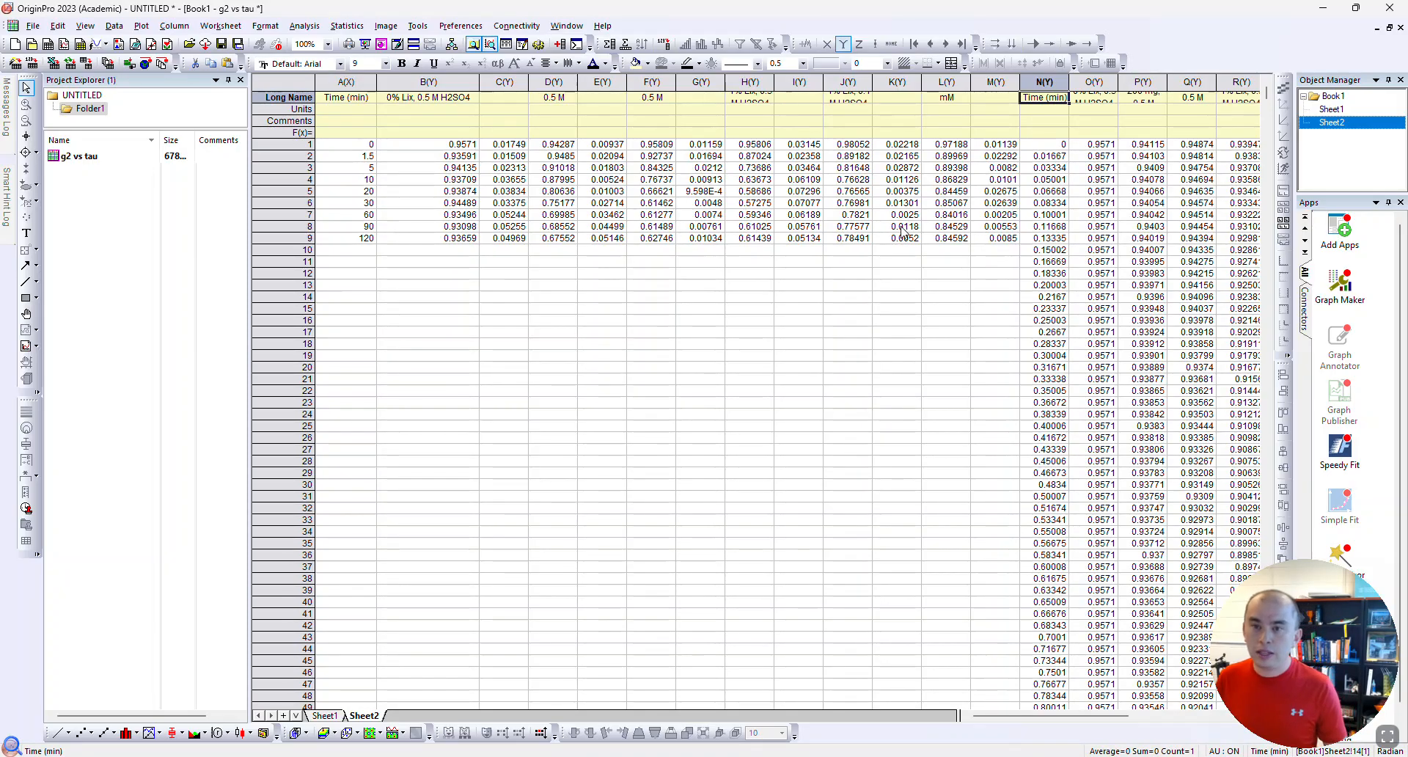
{"action": "left_click", "coordinate": [896, 251]}
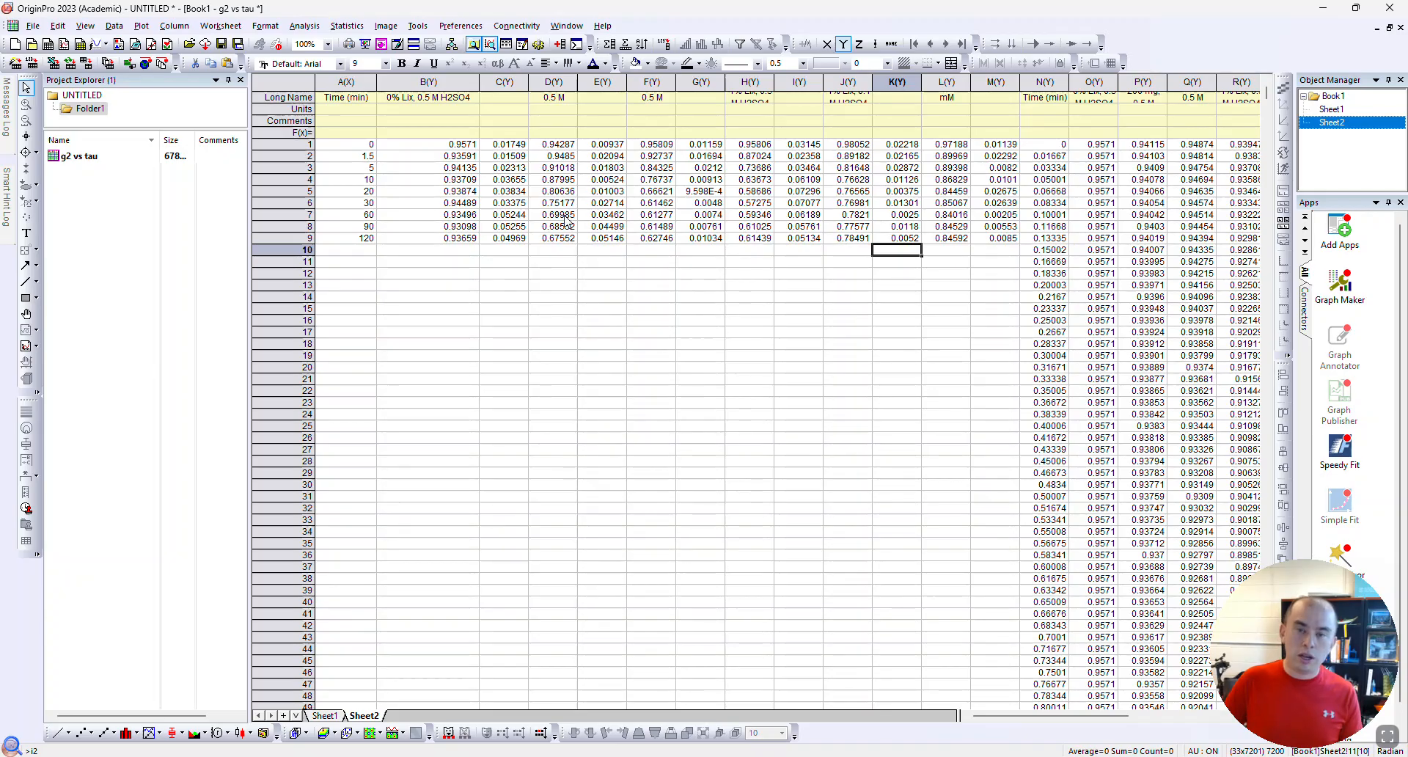
Examine the alternating Mean and St Dev columns of the Excel table, then return to OriginPro
{"action": "key", "text": "alt+Tab"}
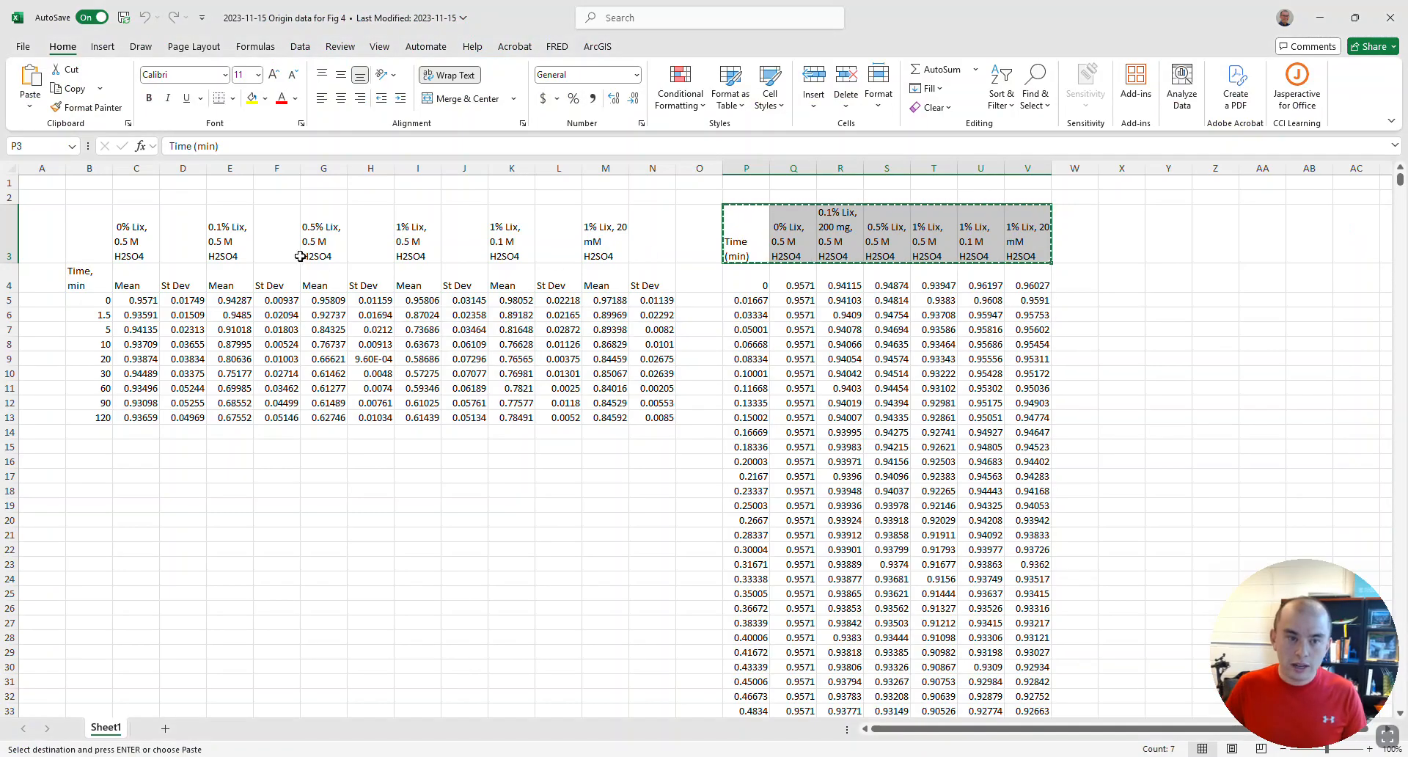
{"action": "left_click_drag", "start_coordinate": [132, 284], "coordinate": [152, 419]}
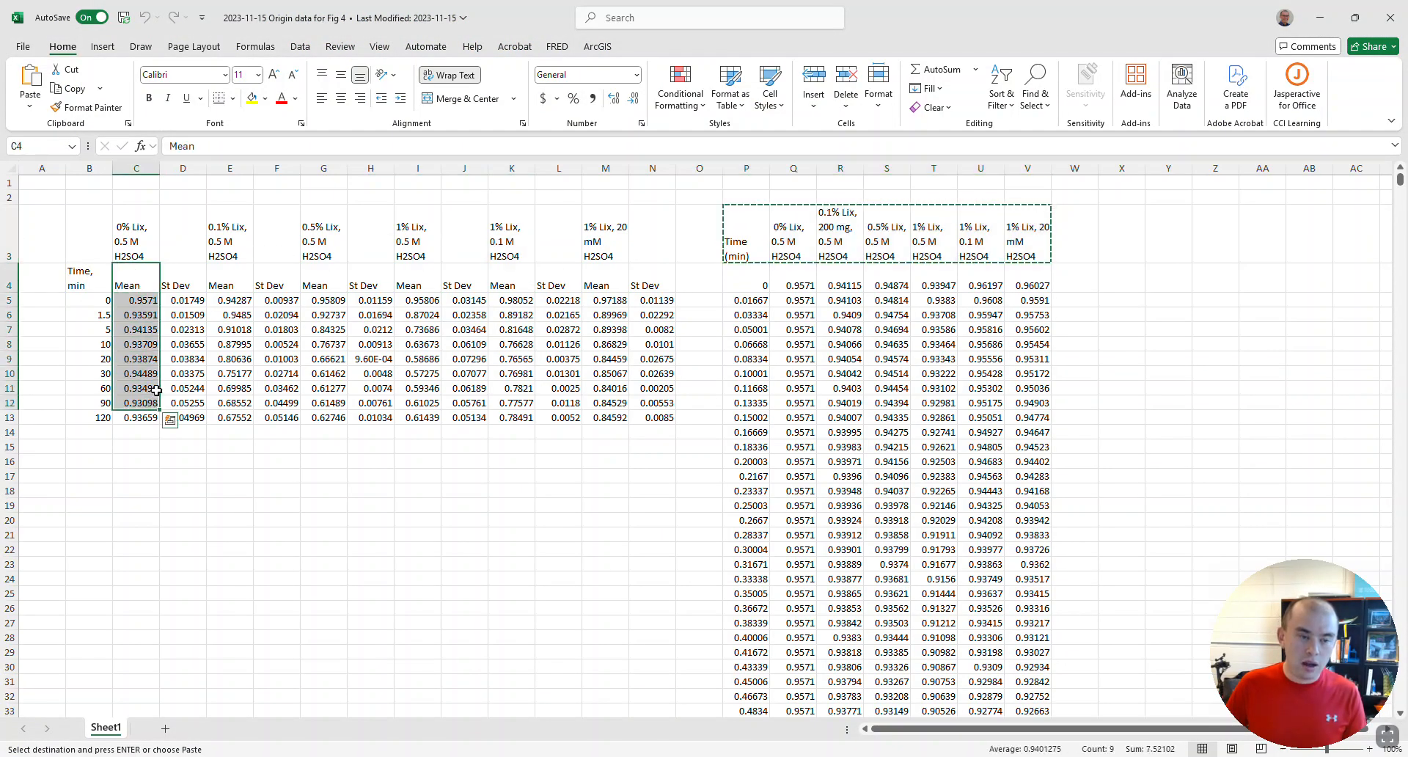
{"action": "left_click_drag", "start_coordinate": [224, 286], "coordinate": [228, 417]}
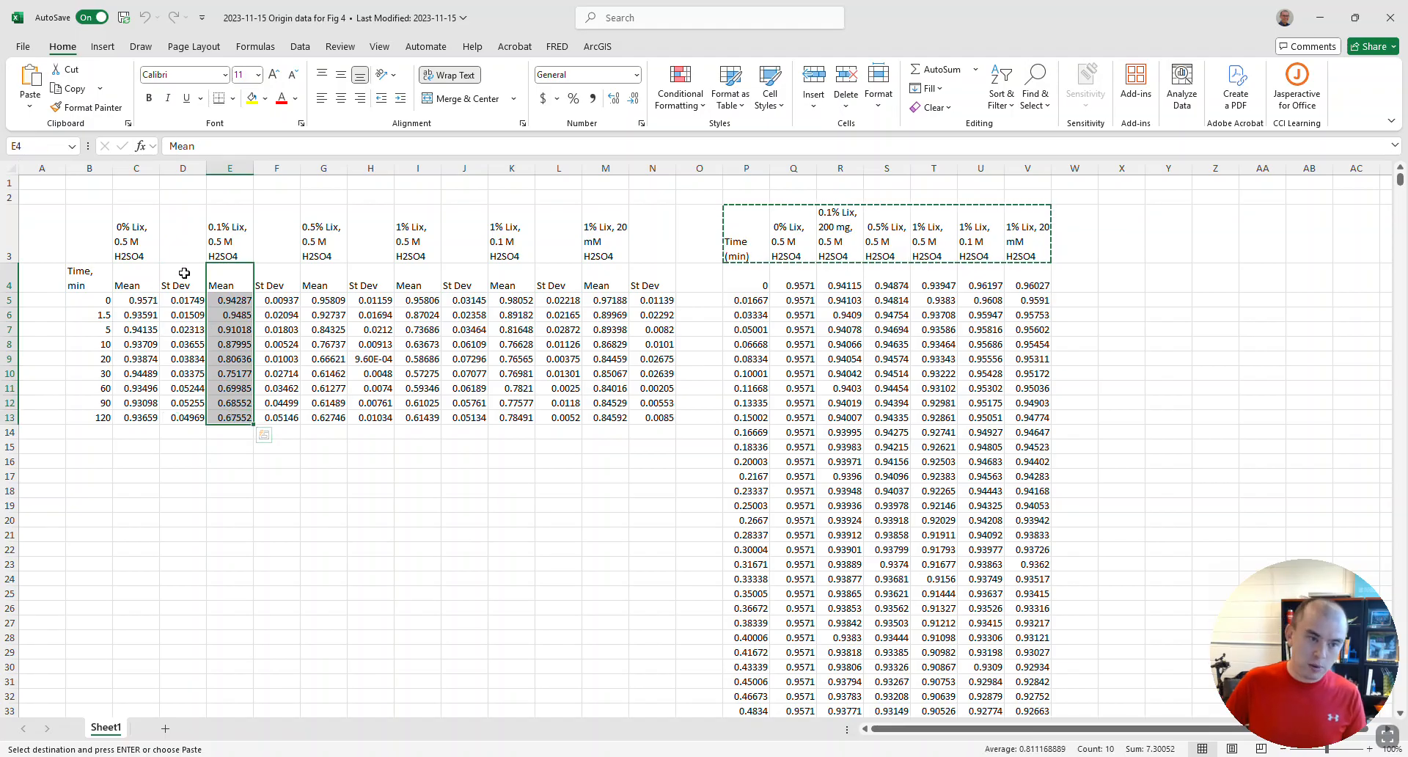
{"action": "left_click_drag", "start_coordinate": [183, 286], "coordinate": [185, 434]}
{"action": "left_click_drag", "start_coordinate": [271, 286], "coordinate": [276, 418]}
{"action": "left_click_drag", "start_coordinate": [366, 286], "coordinate": [374, 416]}
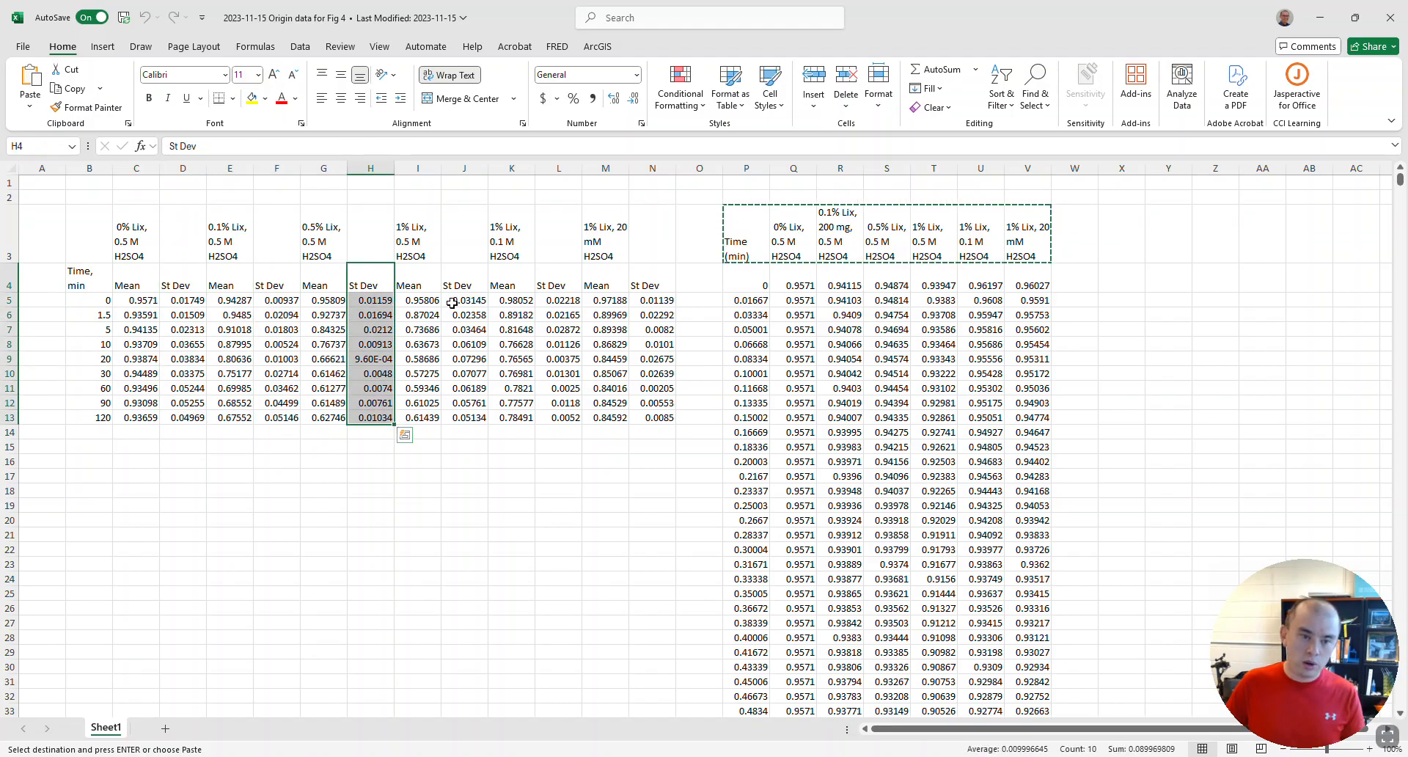
{"action": "left_click_drag", "start_coordinate": [464, 286], "coordinate": [464, 436]}
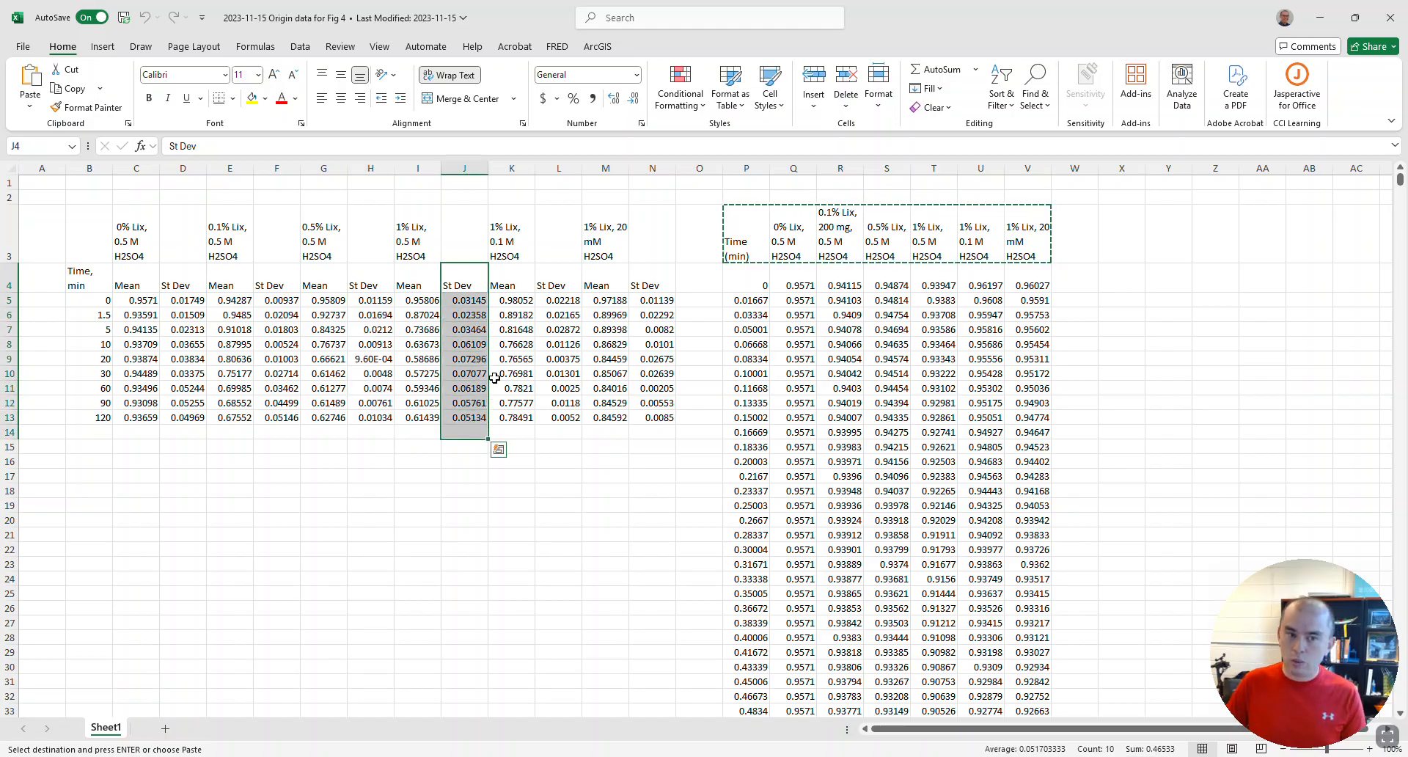
{"action": "left_click", "coordinate": [511, 460]}
{"action": "key", "text": "alt+Tab"}
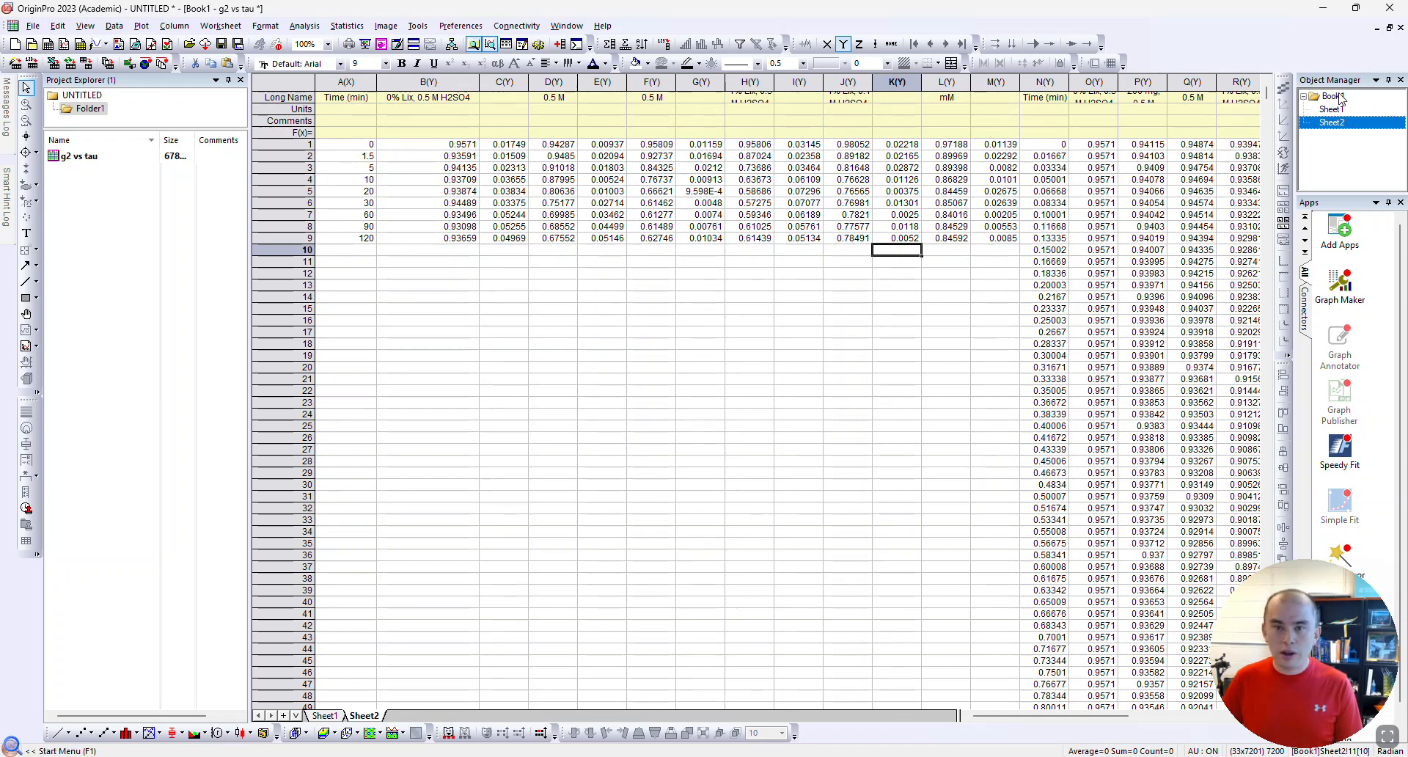
Set the standard deviation columns C and E as Y Error columns
{"action": "left_click", "coordinate": [509, 81]}
{"action": "right_click", "coordinate": [509, 82]}
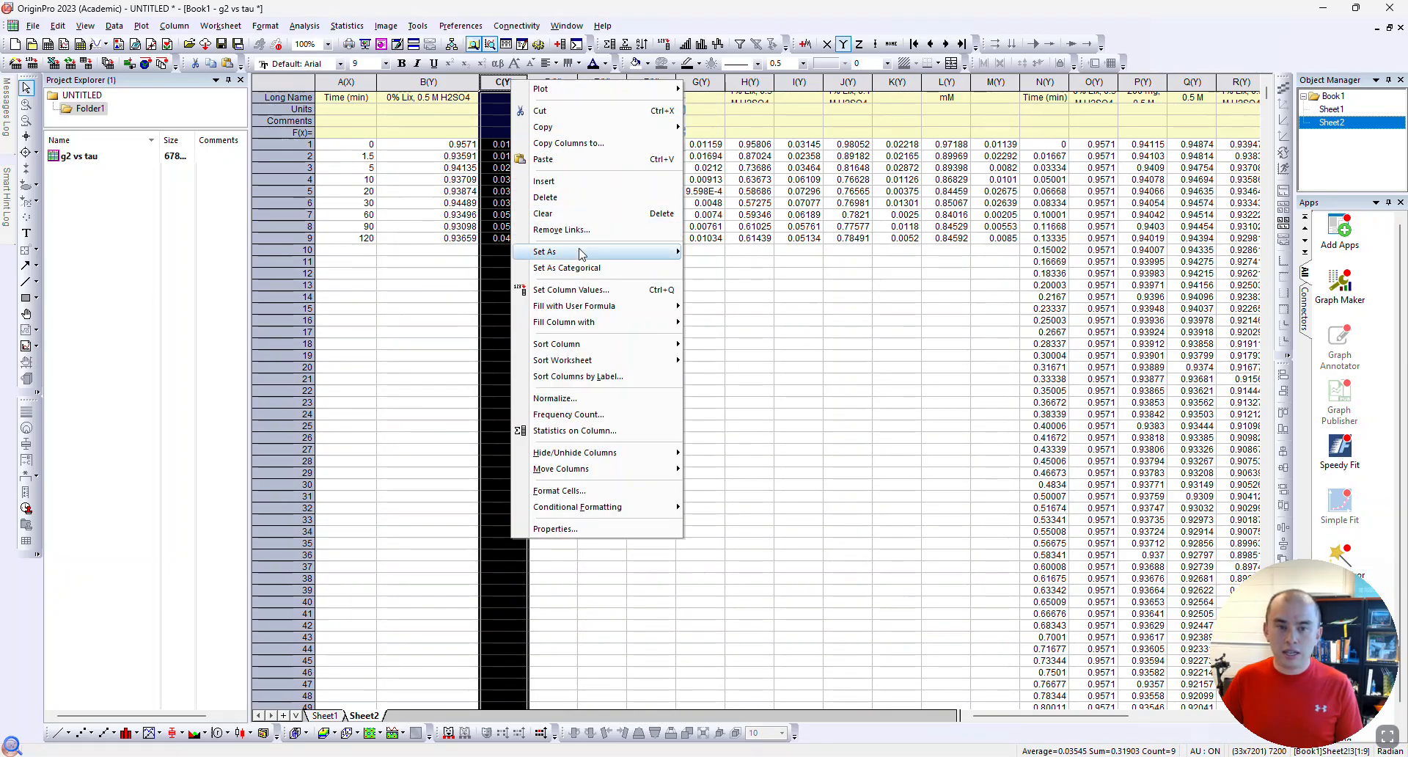
{"action": "mouse_move", "coordinate": [581, 253]}
{"action": "left_click", "coordinate": [726, 345]}
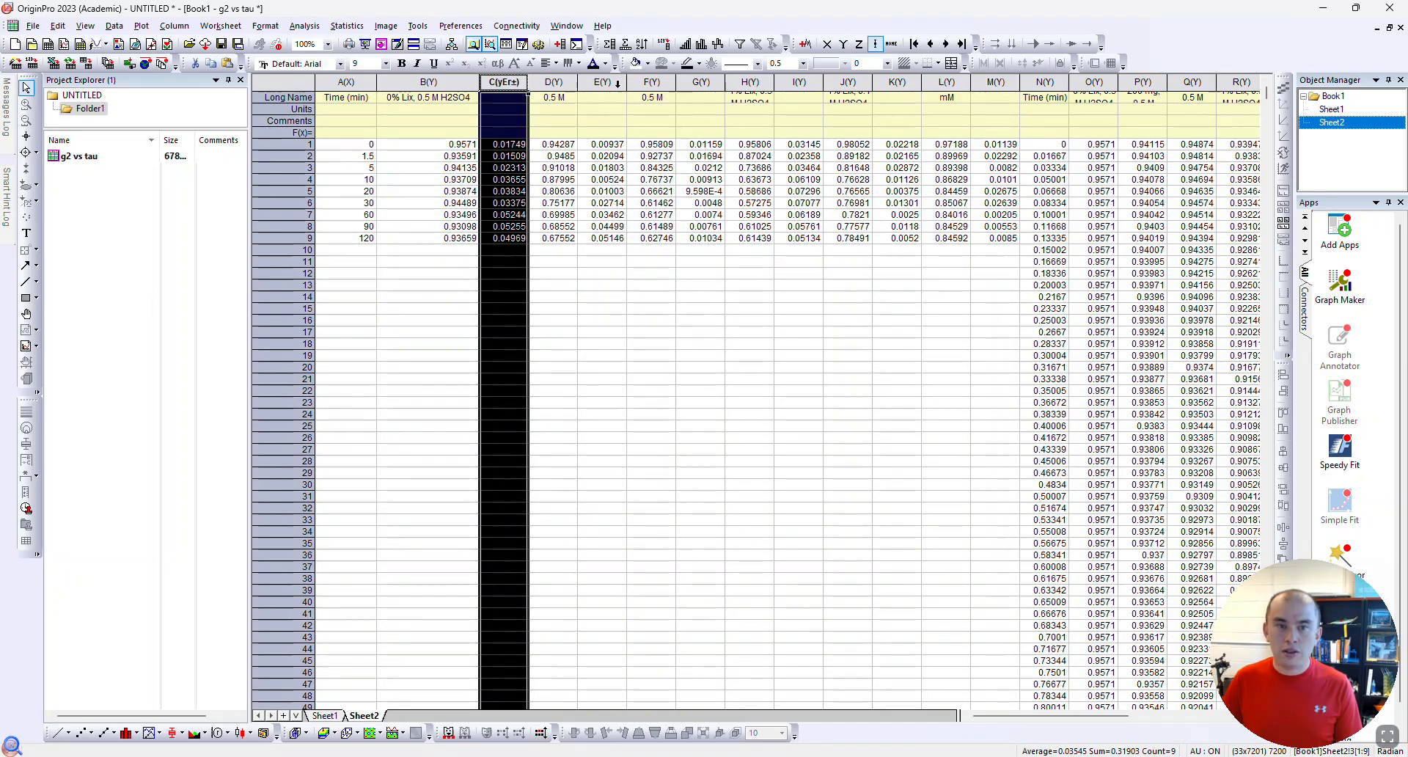
{"action": "left_click", "coordinate": [602, 82]}
{"action": "right_click", "coordinate": [618, 82]}
{"action": "mouse_move", "coordinate": [660, 252]}
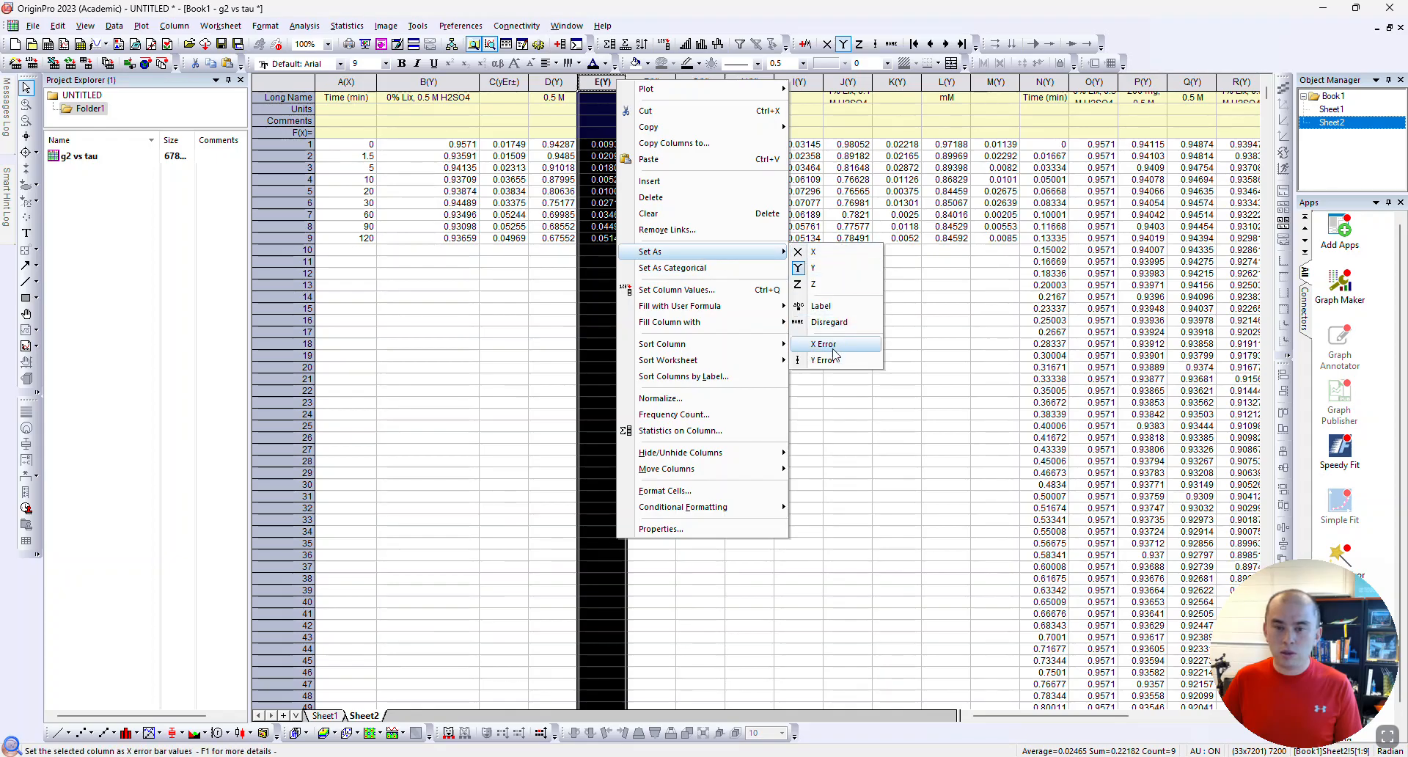
{"action": "left_click", "coordinate": [830, 359]}
Set the standard deviation columns G and I as Y Error columns
{"action": "left_click", "coordinate": [700, 82]}
{"action": "right_click", "coordinate": [693, 83]}
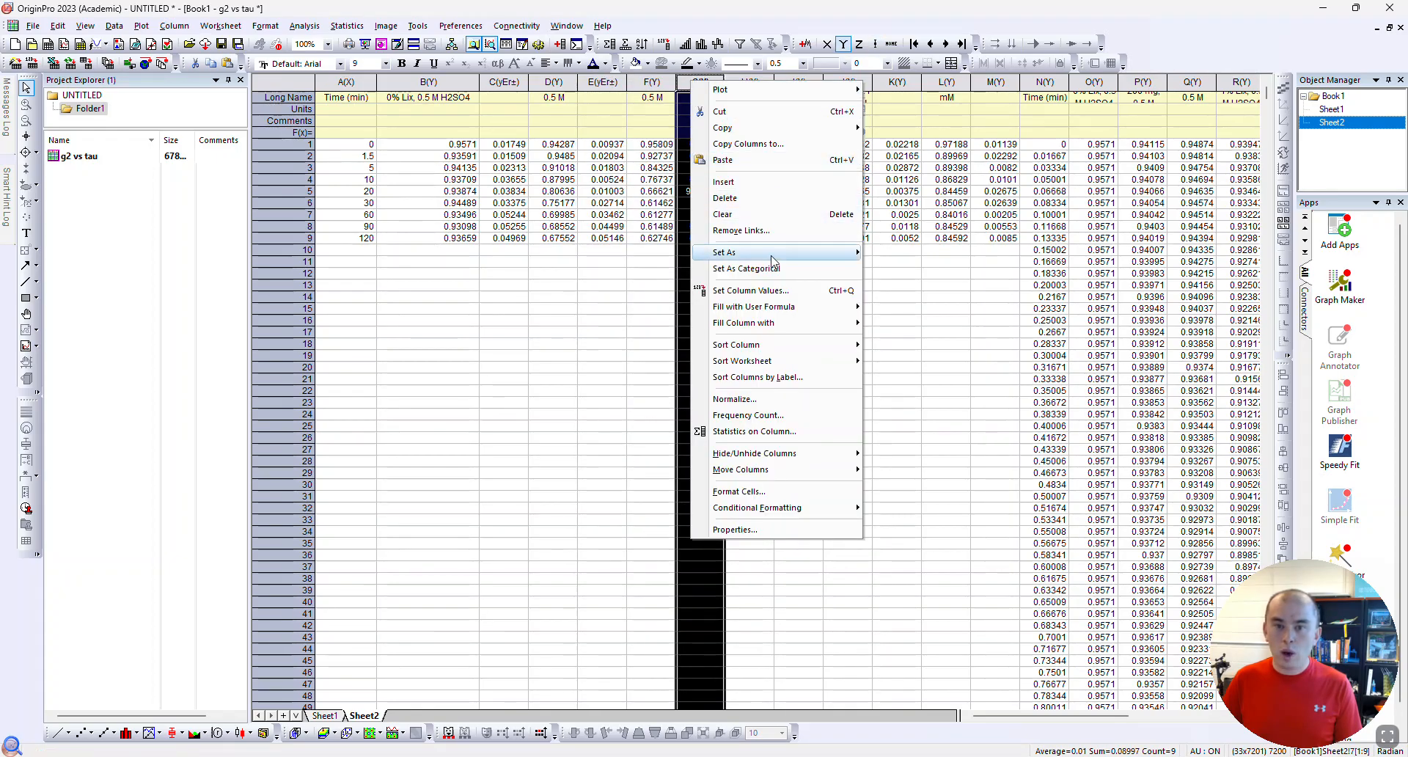
{"action": "mouse_move", "coordinate": [774, 255]}
{"action": "left_click", "coordinate": [896, 360]}
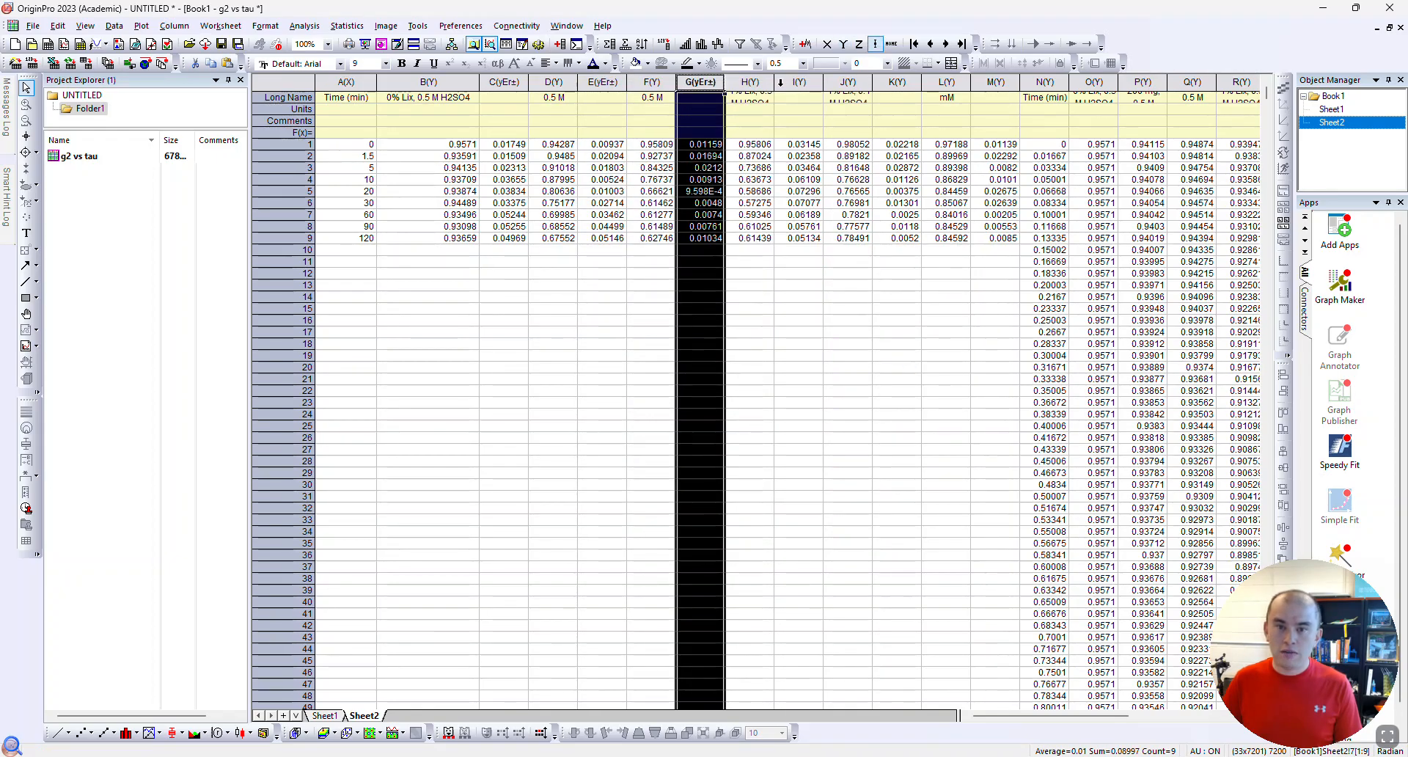
{"action": "left_click", "coordinate": [798, 82]}
{"action": "right_click", "coordinate": [802, 82]}
{"action": "mouse_move", "coordinate": [879, 251]}
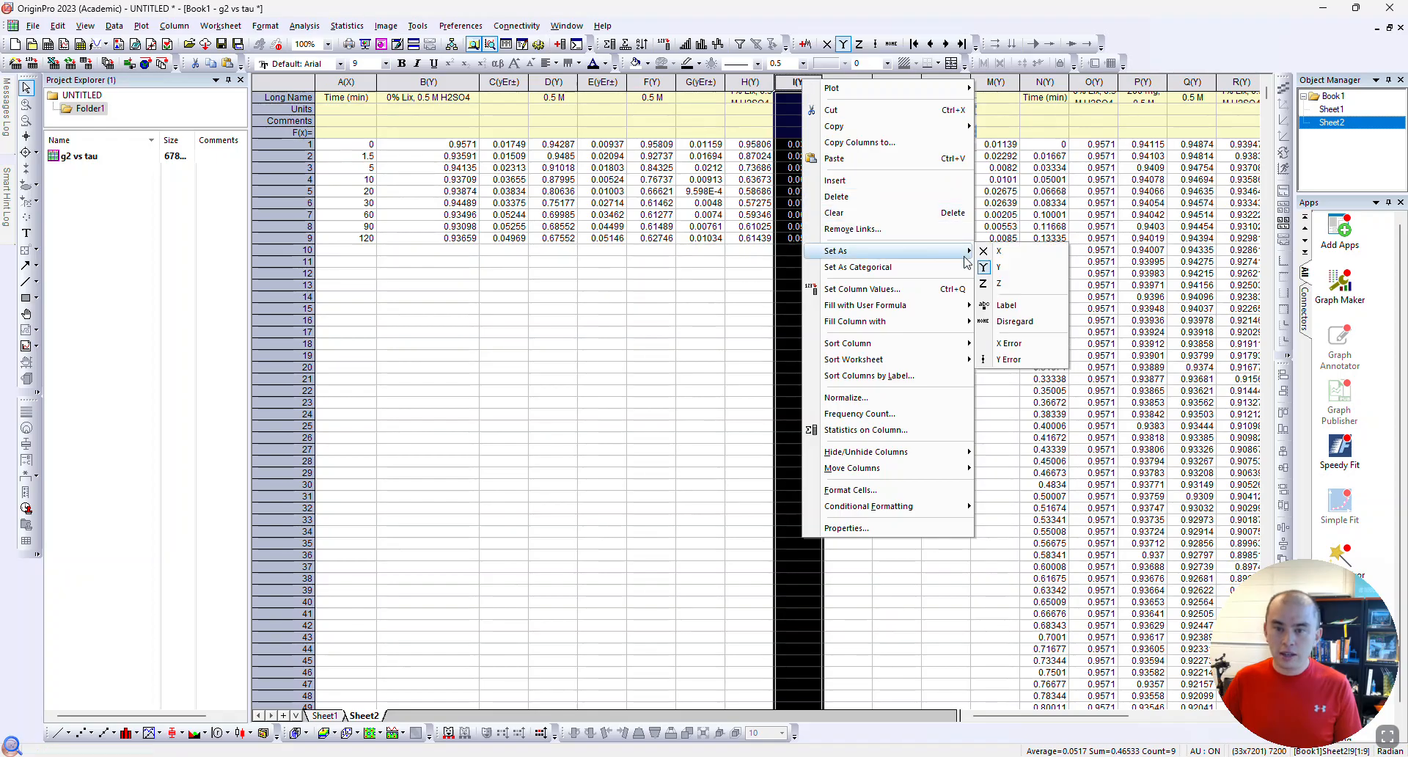
{"action": "left_click", "coordinate": [1006, 359]}
Set the standard deviation columns K and M as Y Error columns
{"action": "left_click", "coordinate": [896, 81]}
{"action": "right_click", "coordinate": [897, 82]}
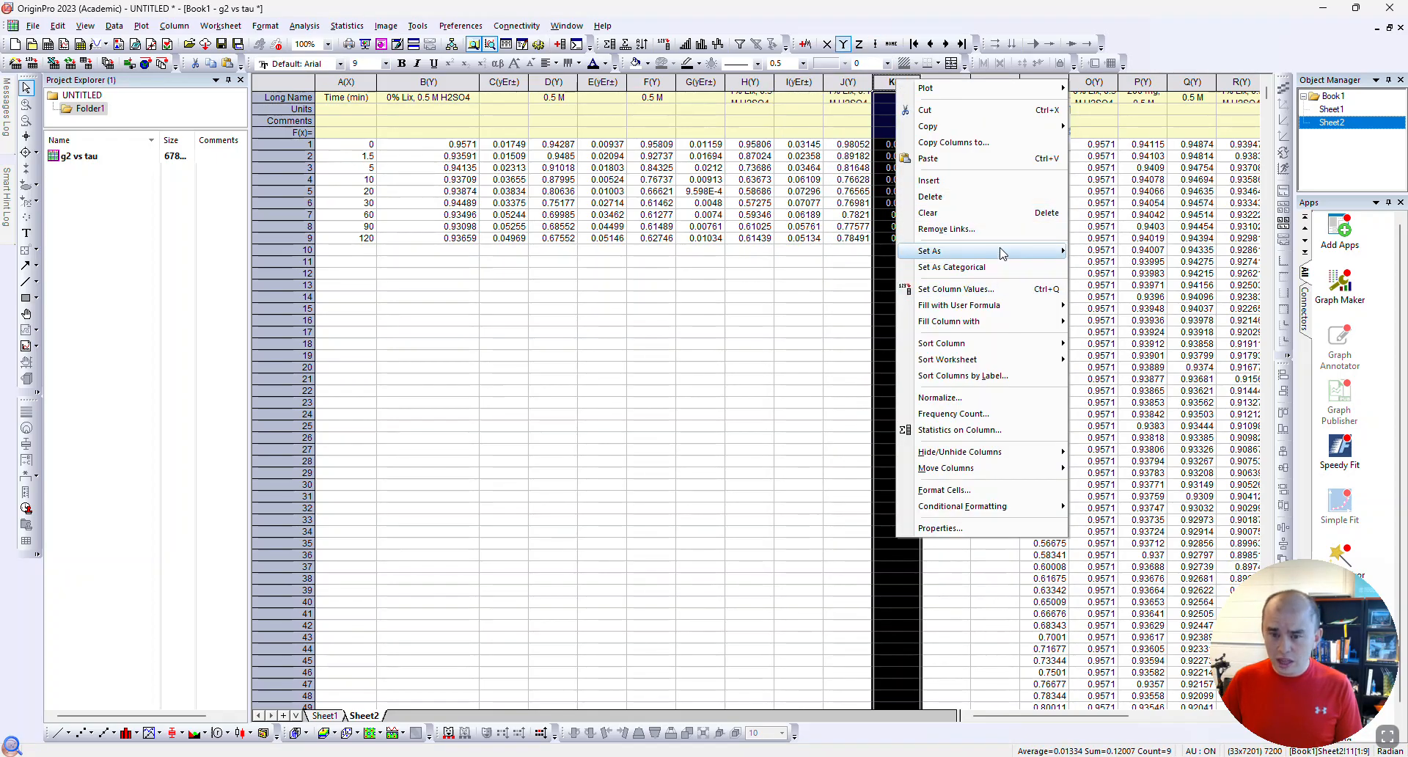
{"action": "mouse_move", "coordinate": [999, 251]}
{"action": "left_click", "coordinate": [1105, 360]}
{"action": "left_click", "coordinate": [991, 81]}
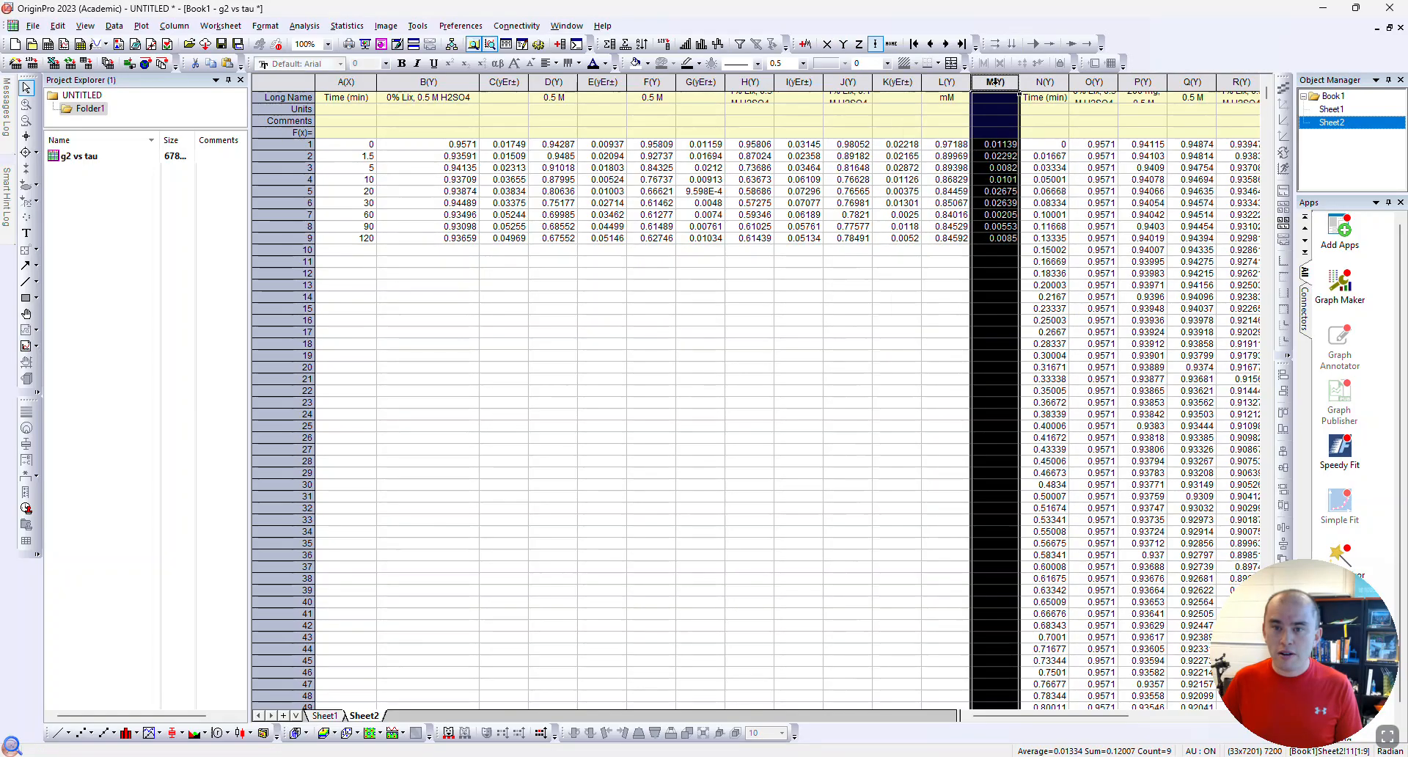
{"action": "right_click", "coordinate": [995, 82]}
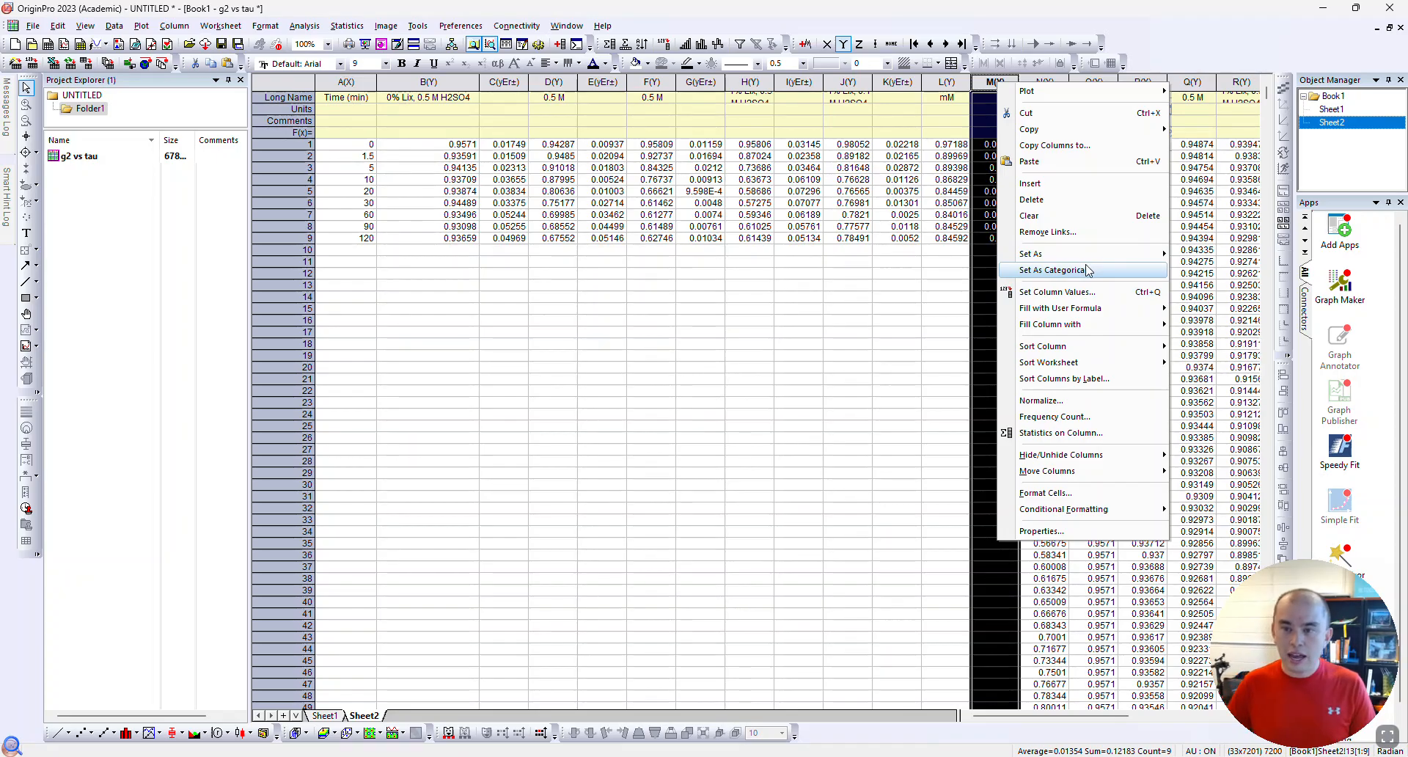
{"action": "mouse_move", "coordinate": [1096, 255]}
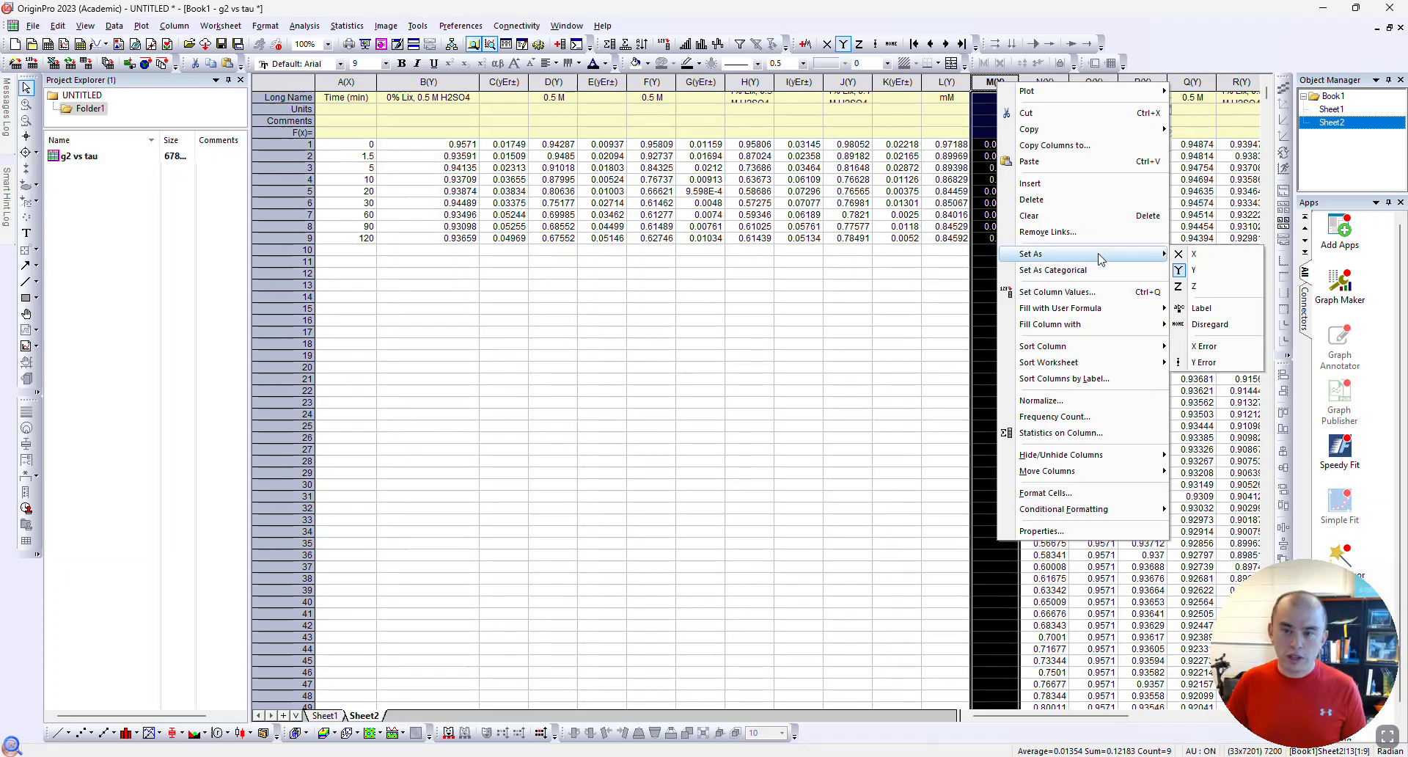
{"action": "left_click", "coordinate": [1202, 362]}
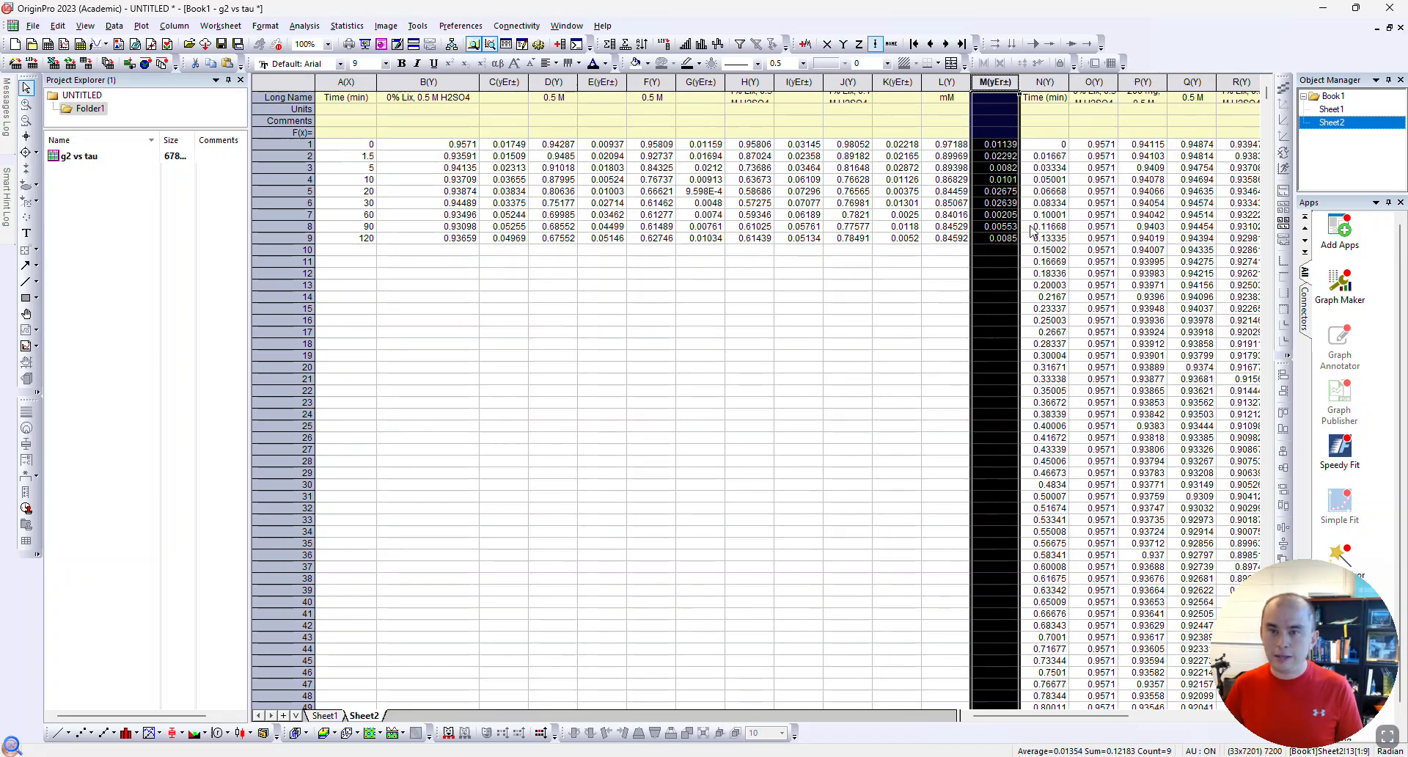
{"action": "left_click", "coordinate": [1030, 227]}
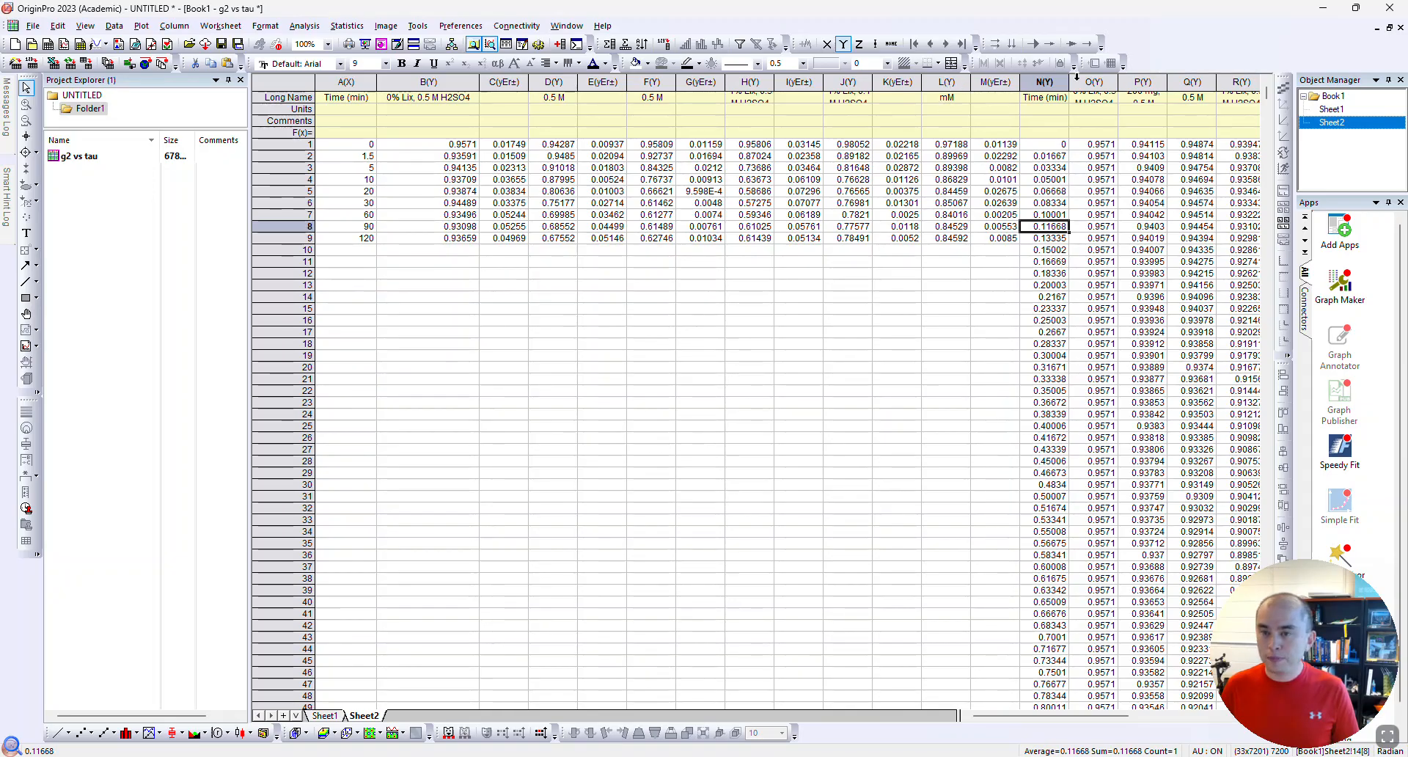
{"action": "left_click", "coordinate": [1087, 193]}
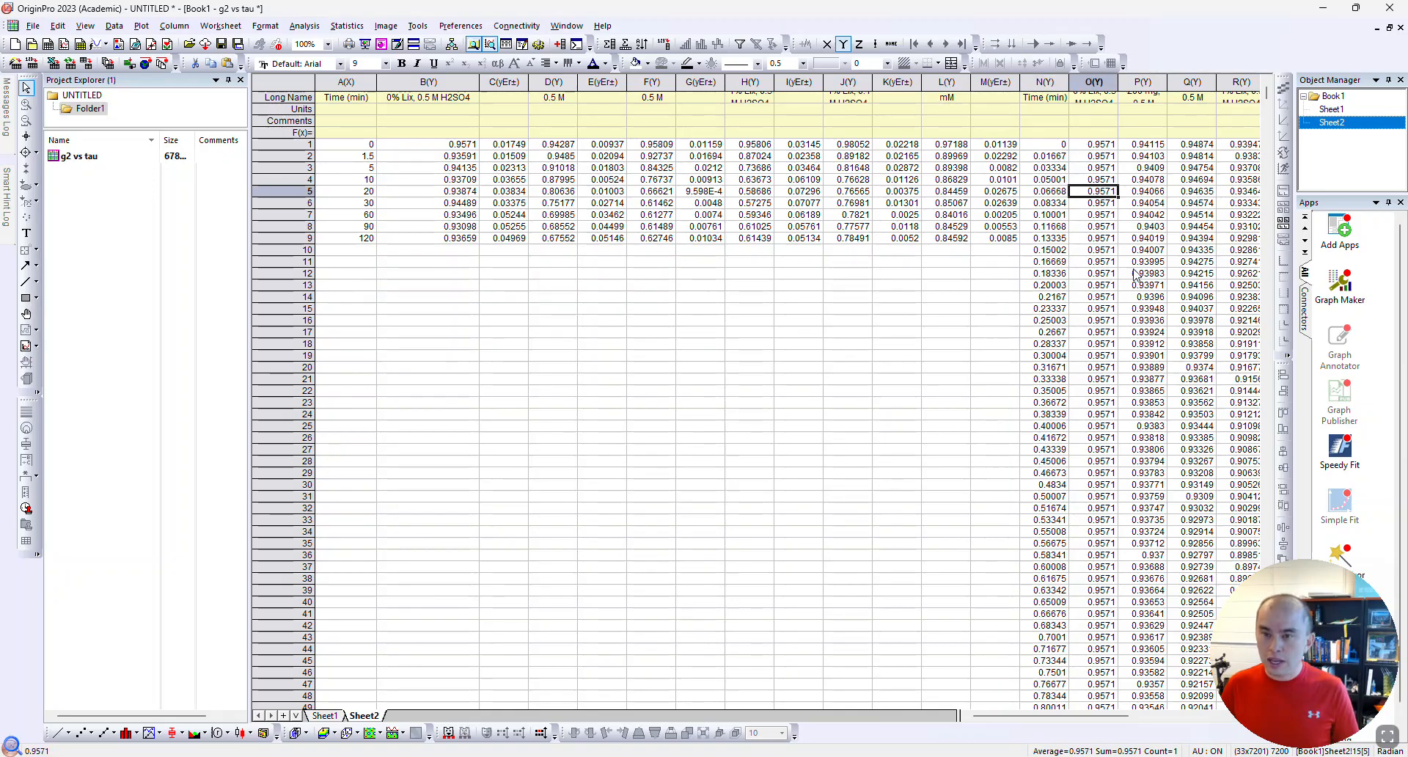
Set the second Time (min) column, column N, as an X column
{"action": "left_click", "coordinate": [1141, 203]}
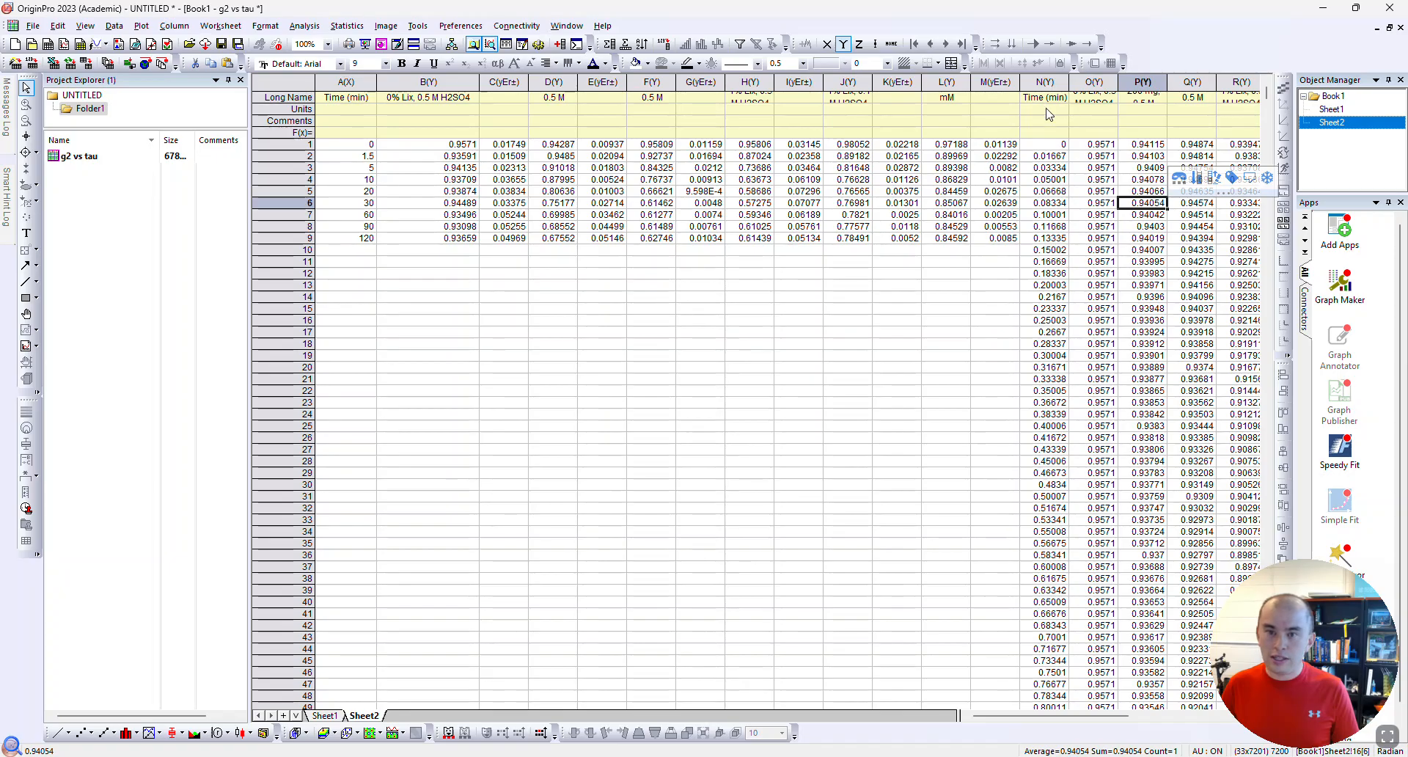
{"action": "left_click", "coordinate": [1045, 81]}
{"action": "right_click", "coordinate": [1044, 81]}
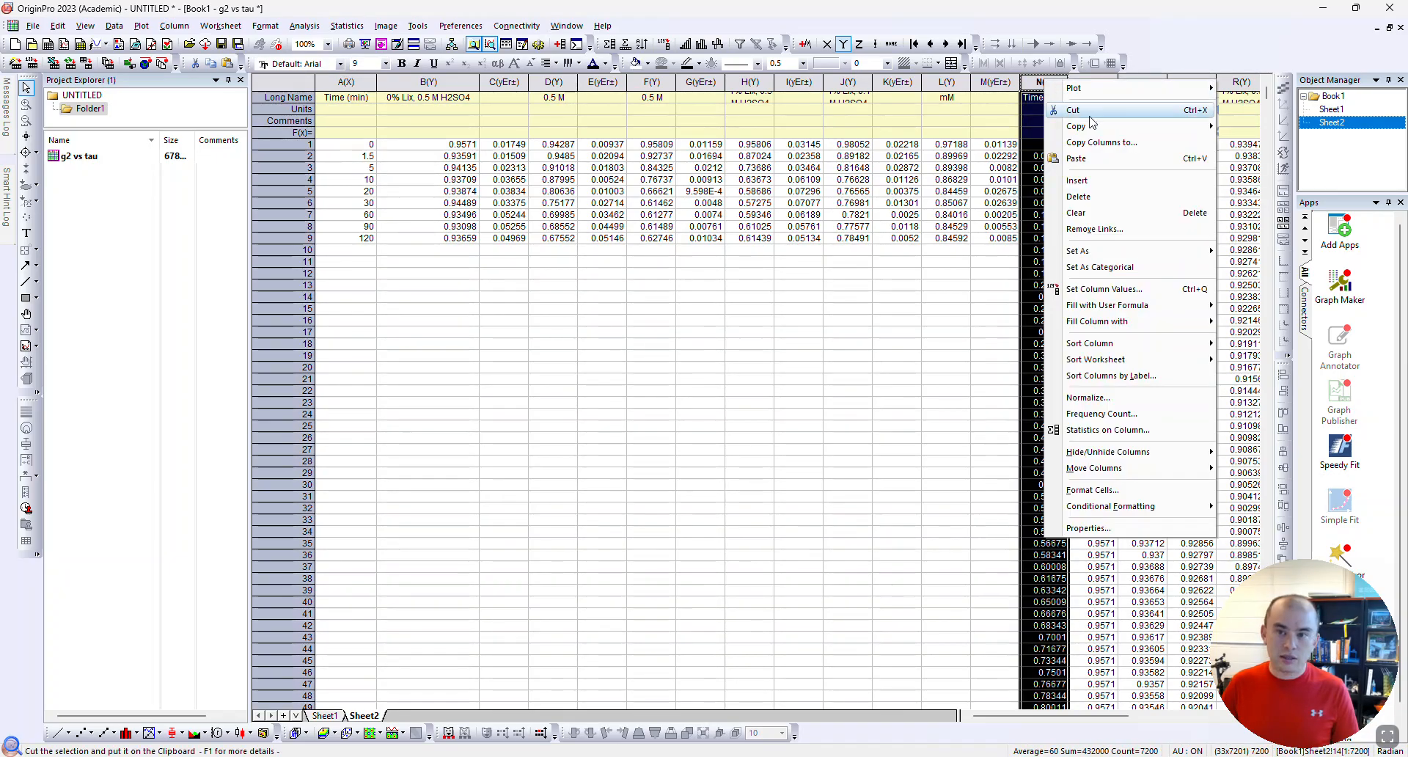
{"action": "mouse_move", "coordinate": [1144, 251]}
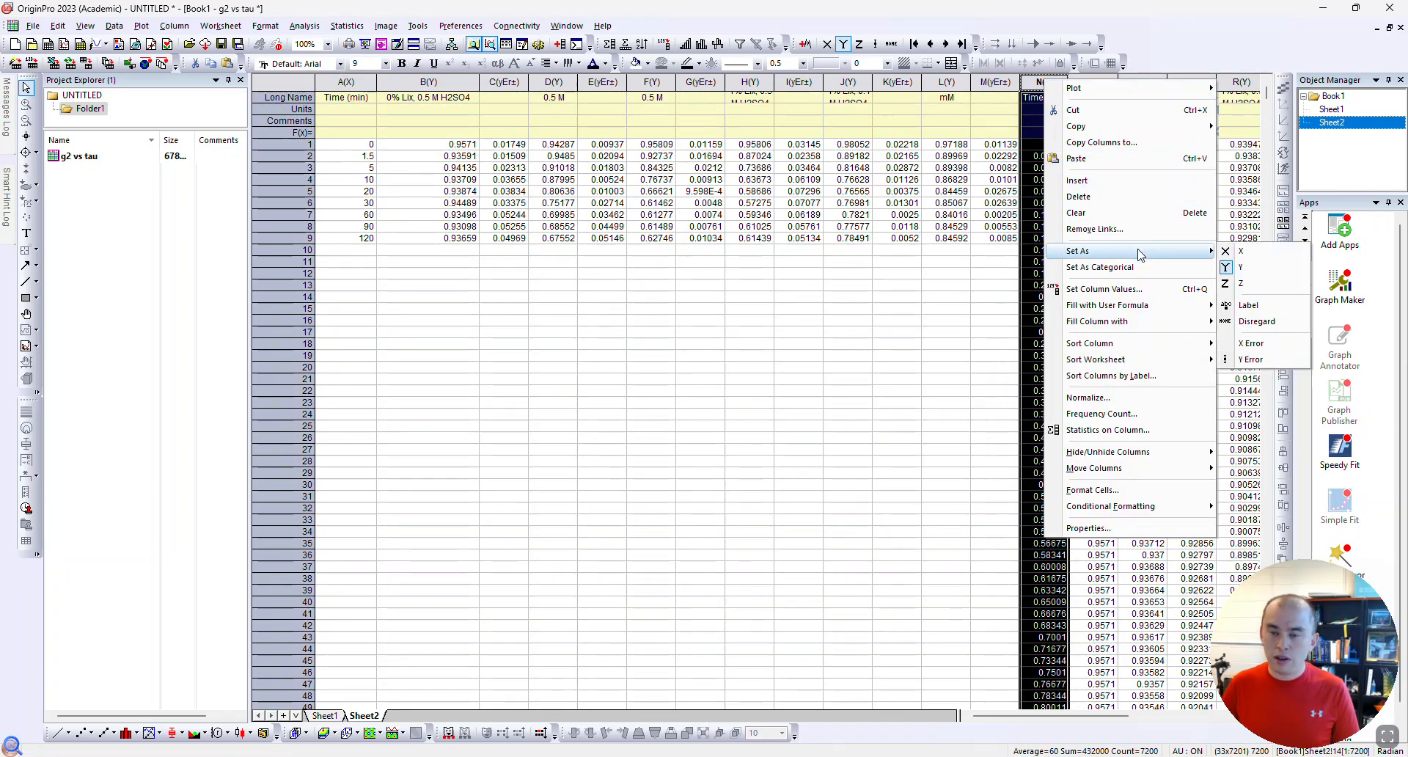
{"action": "left_click", "coordinate": [1246, 253]}
{"action": "left_click", "coordinate": [1100, 182]}
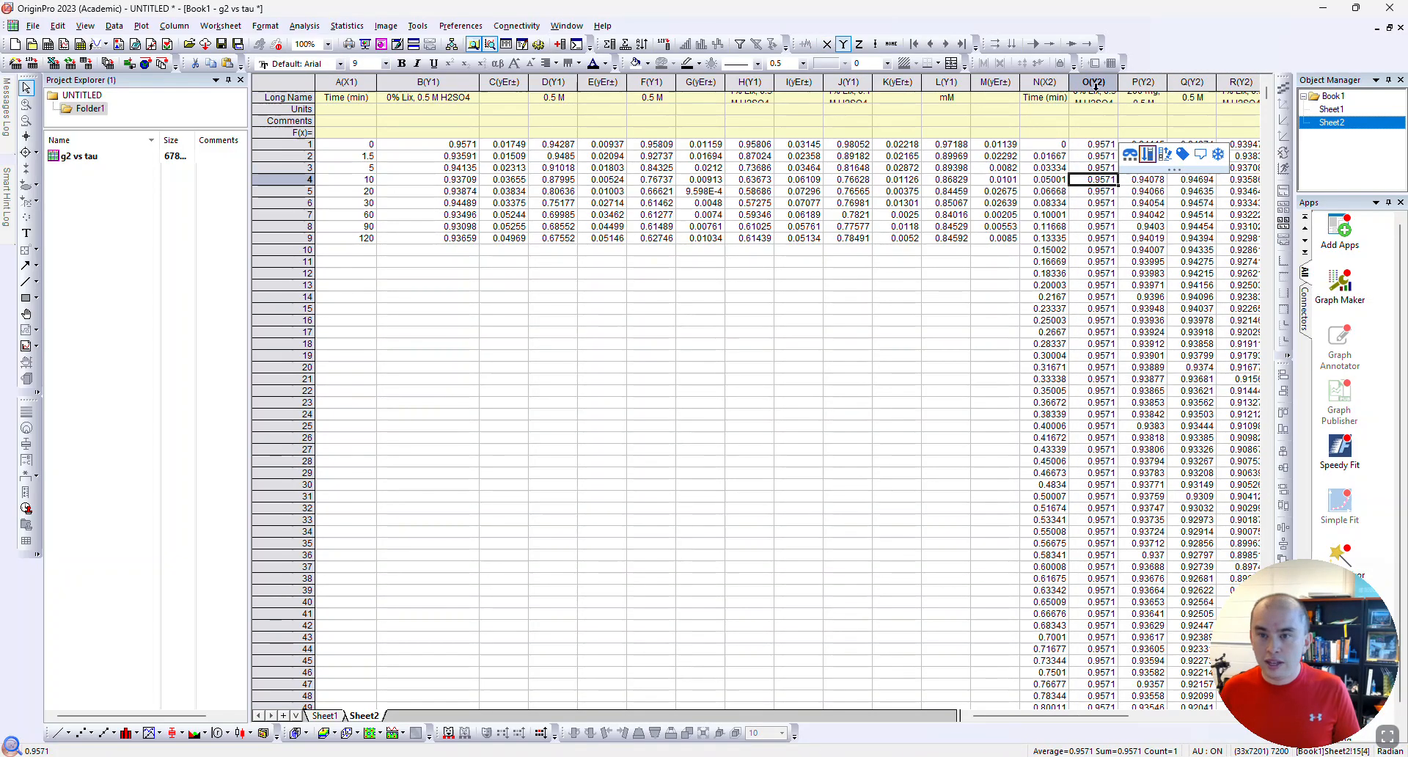
Review how the X, Y and Y Error columns are grouped across both data sets in the worksheet
{"action": "left_click", "coordinate": [1045, 81]}
{"action": "left_click", "coordinate": [1085, 82]}
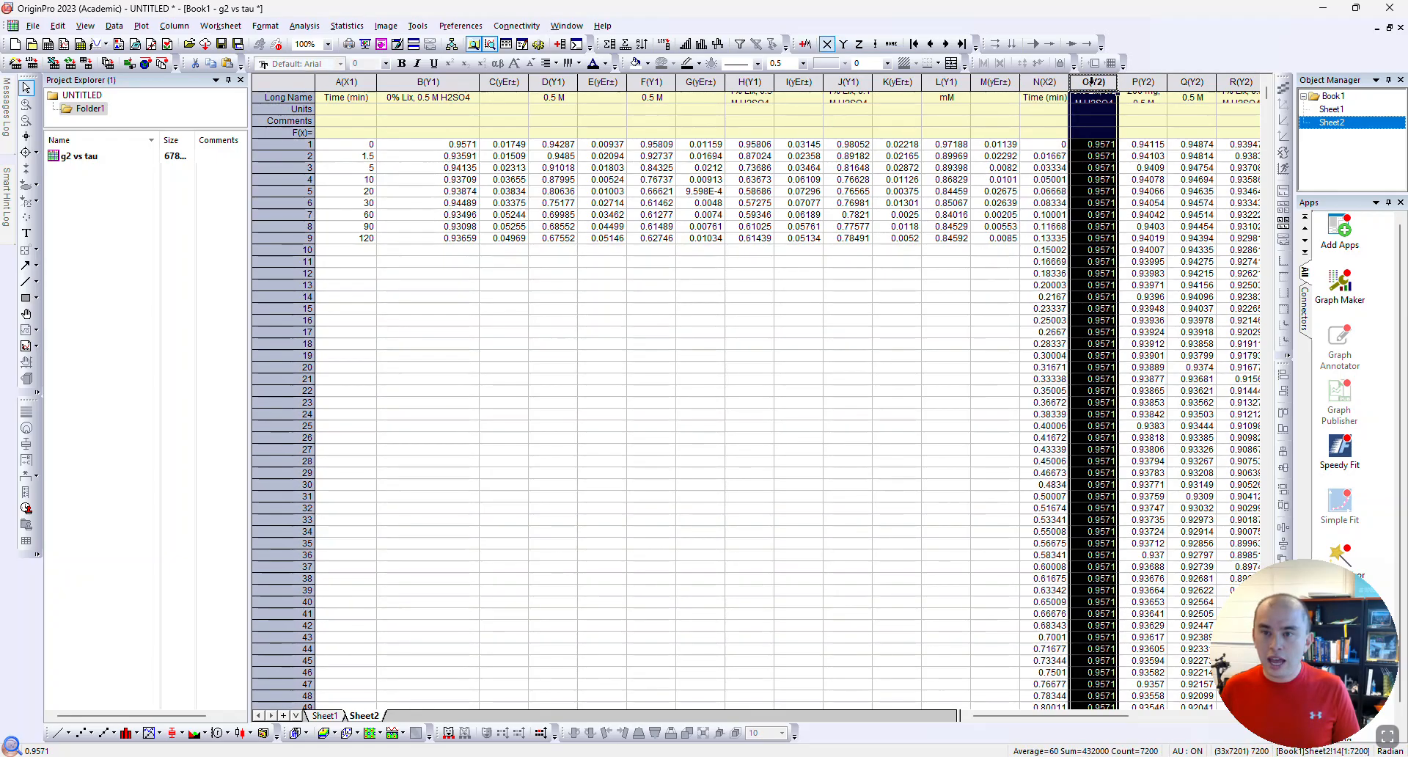
{"action": "left_click", "coordinate": [1192, 82]}
{"action": "left_click", "coordinate": [1258, 84]}
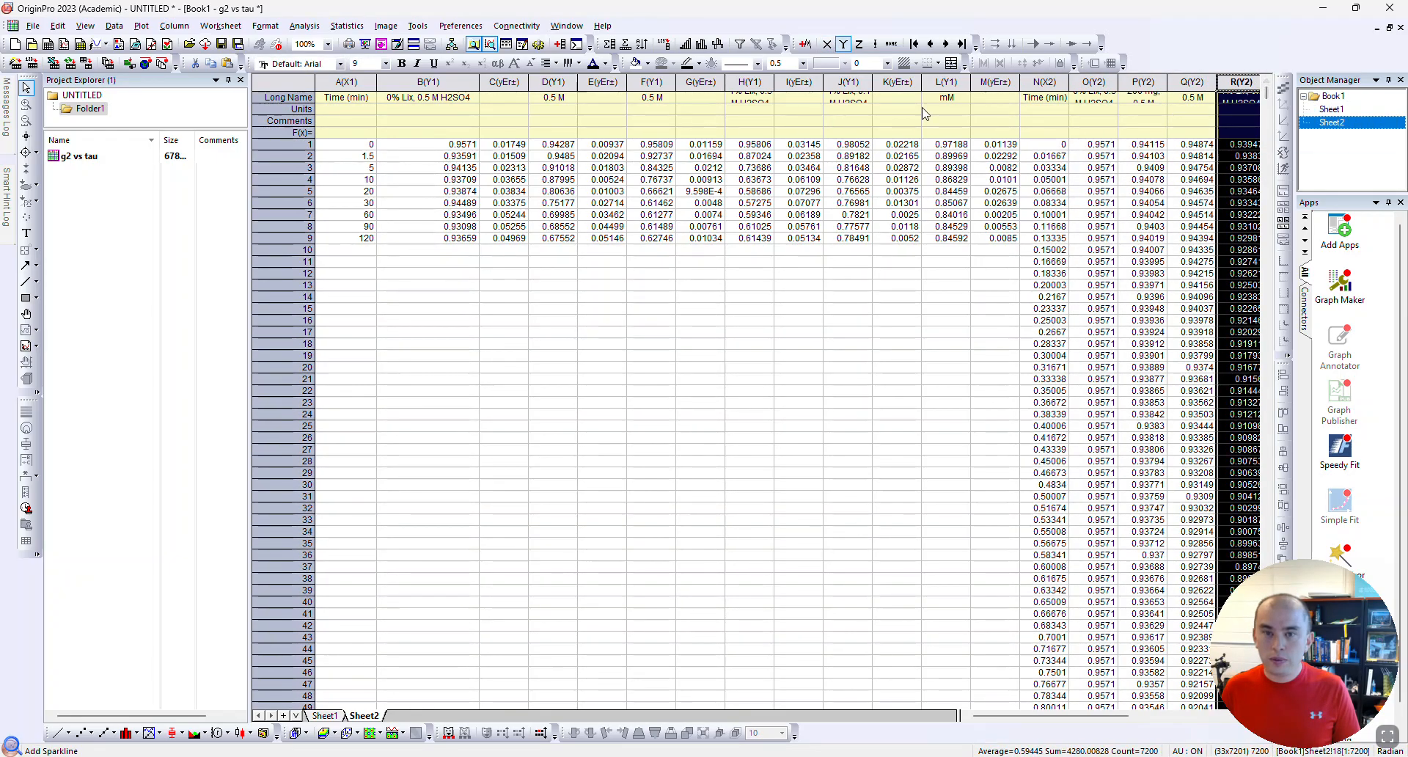
{"action": "left_click", "coordinate": [429, 82]}
{"action": "left_click", "coordinate": [550, 82]}
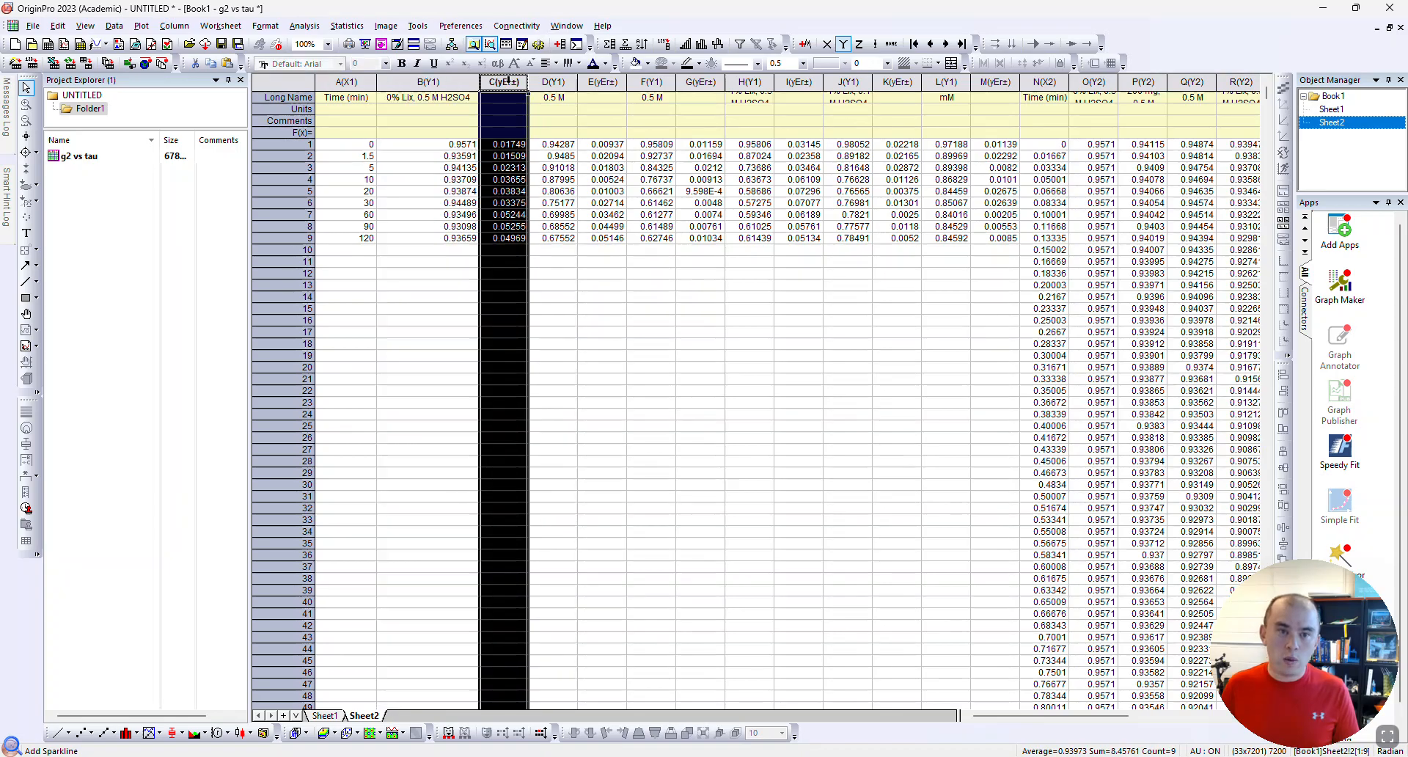
{"action": "left_click", "coordinate": [603, 82]}
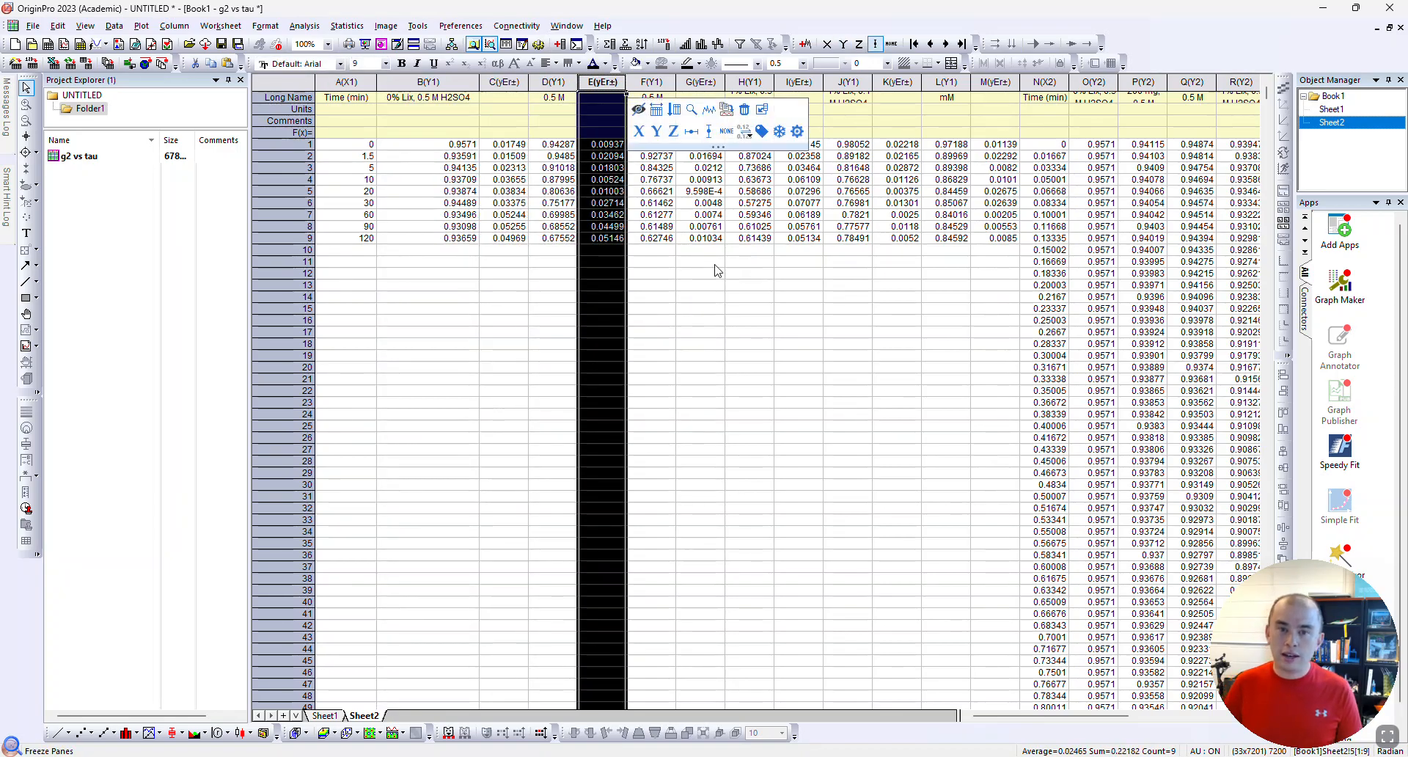
{"action": "left_click", "coordinate": [680, 302]}
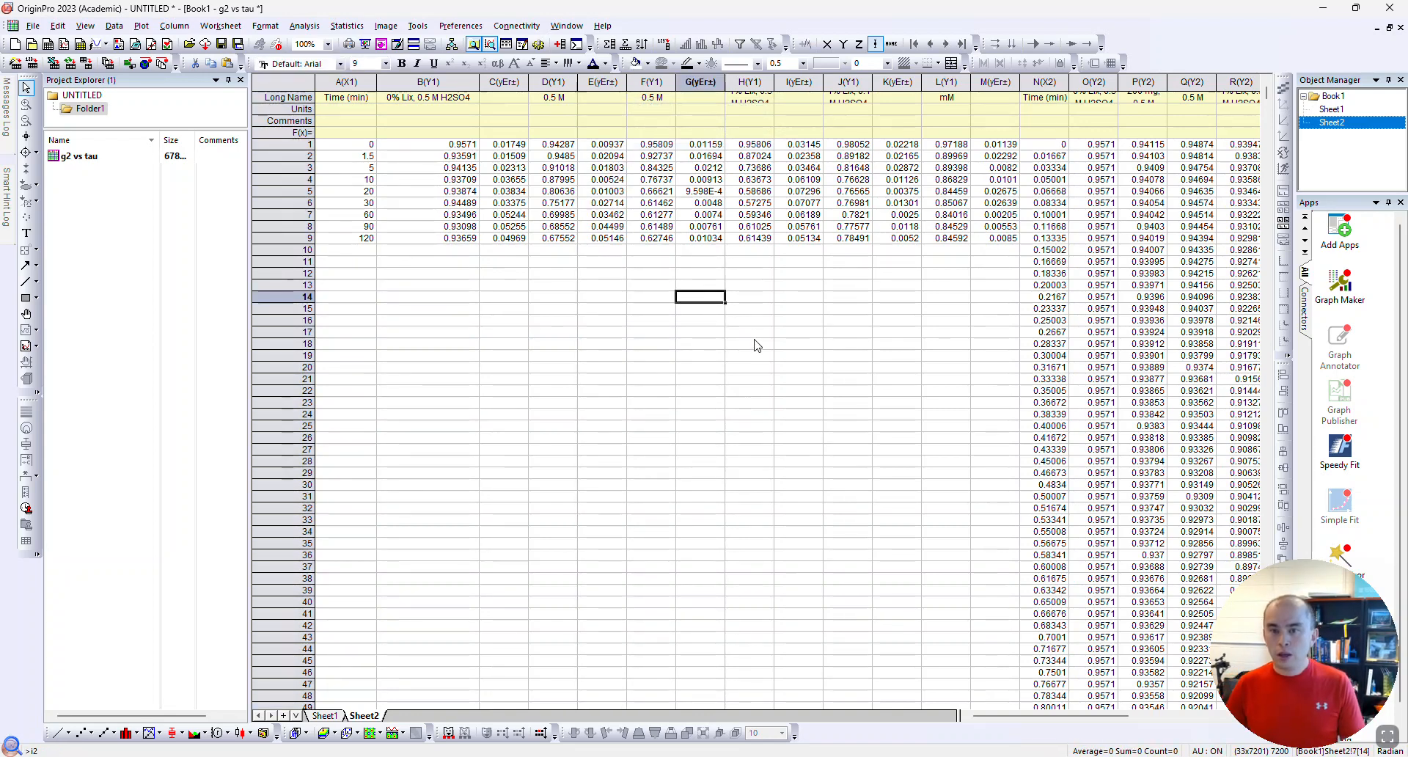
{"action": "left_click_drag", "start_coordinate": [995, 715], "coordinate": [951, 712]}
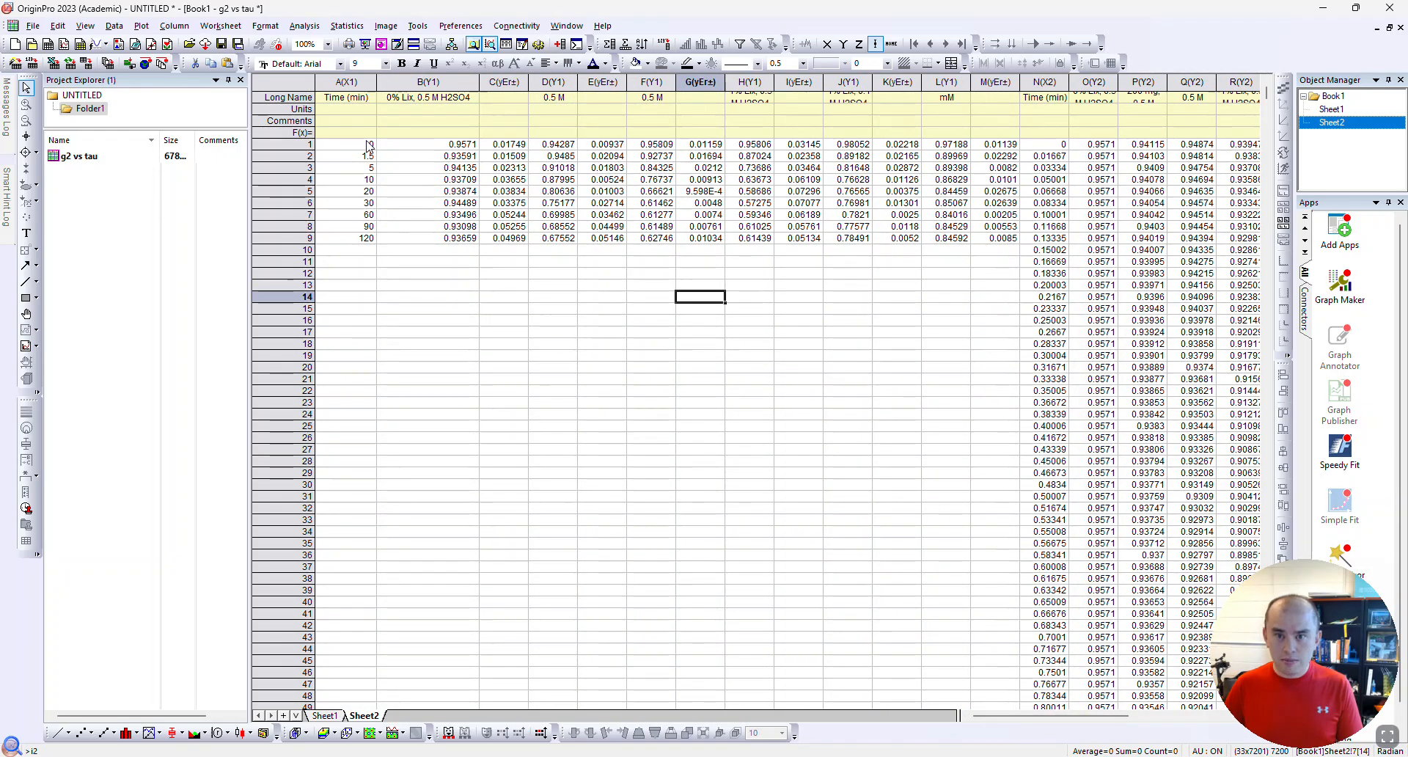
Plot columns B through M as a scatter graph with their Y error bars
{"action": "left_click_drag", "start_coordinate": [436, 82], "coordinate": [985, 85]}
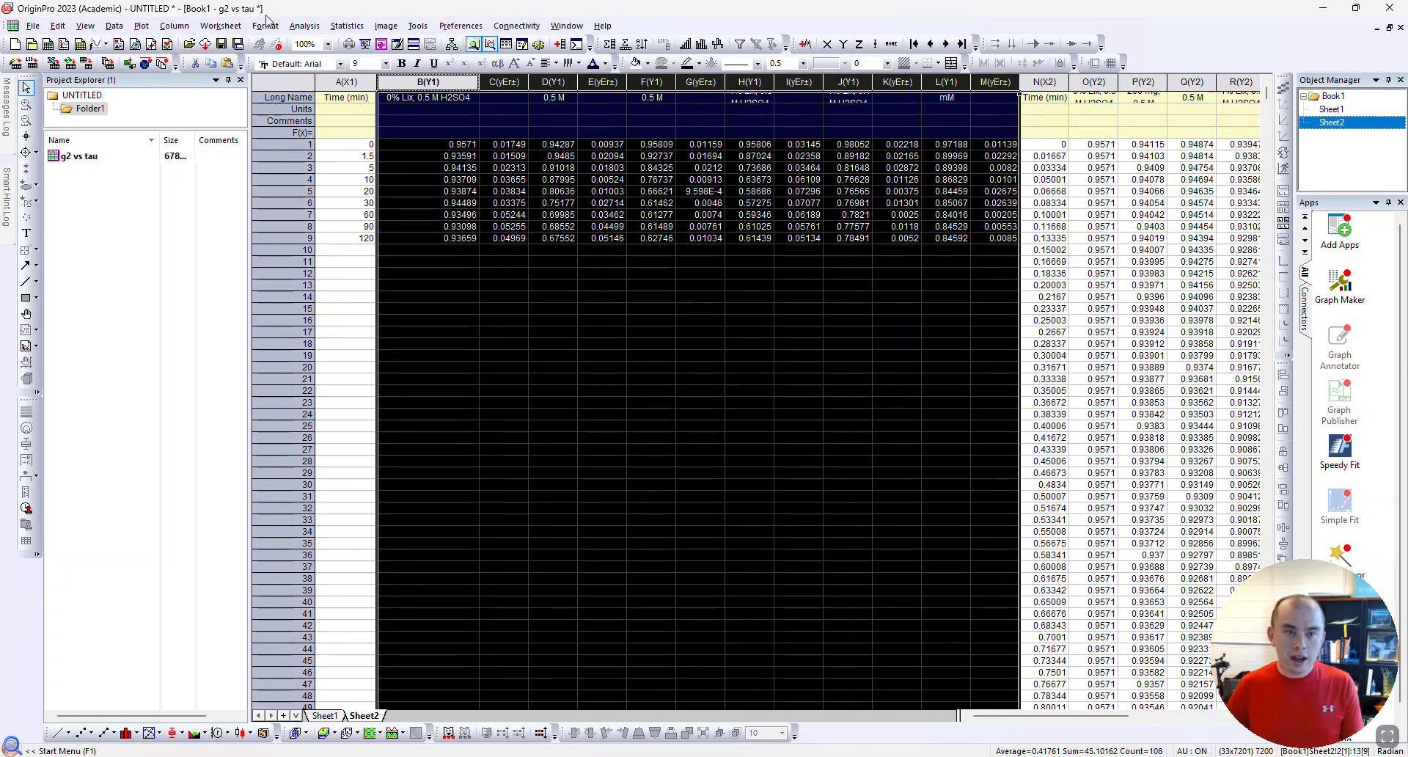
{"action": "left_click", "coordinate": [141, 28]}
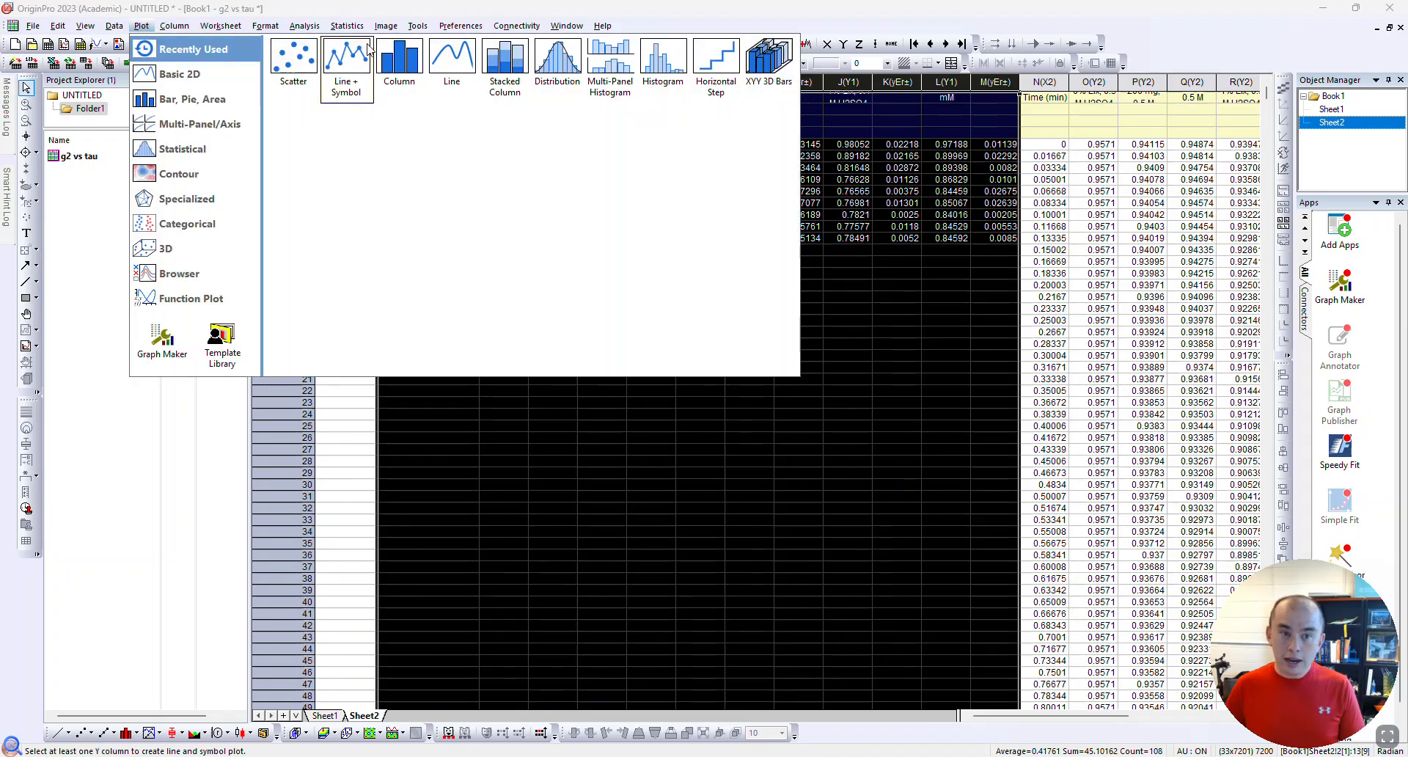
{"action": "left_click", "coordinate": [288, 65]}
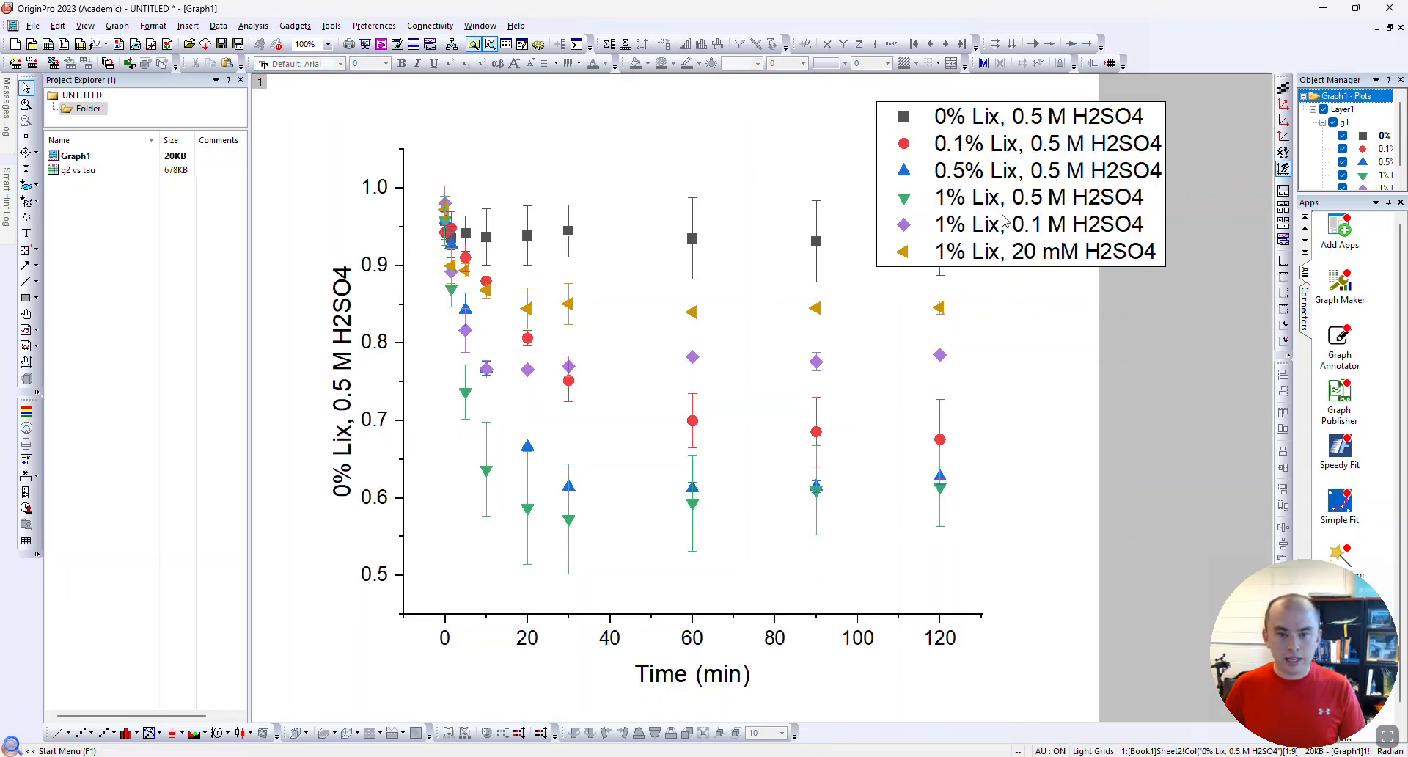
Move the legend off the data points to the right side of the graph, partly beyond the page edge
{"action": "left_click", "coordinate": [1078, 204]}
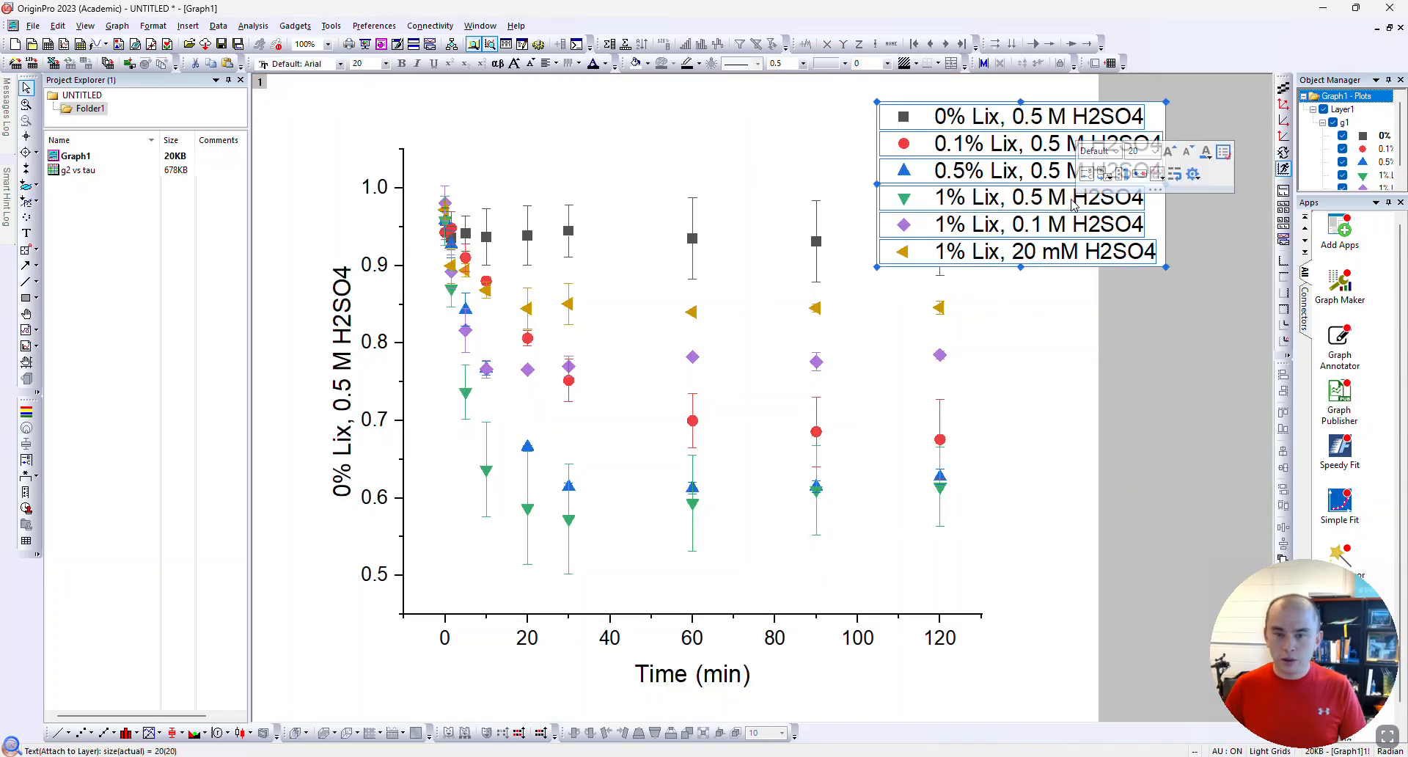
{"action": "left_click_drag", "start_coordinate": [1075, 202], "coordinate": [1192, 299]}
{"action": "left_click_drag", "start_coordinate": [1191, 291], "coordinate": [1165, 268]}
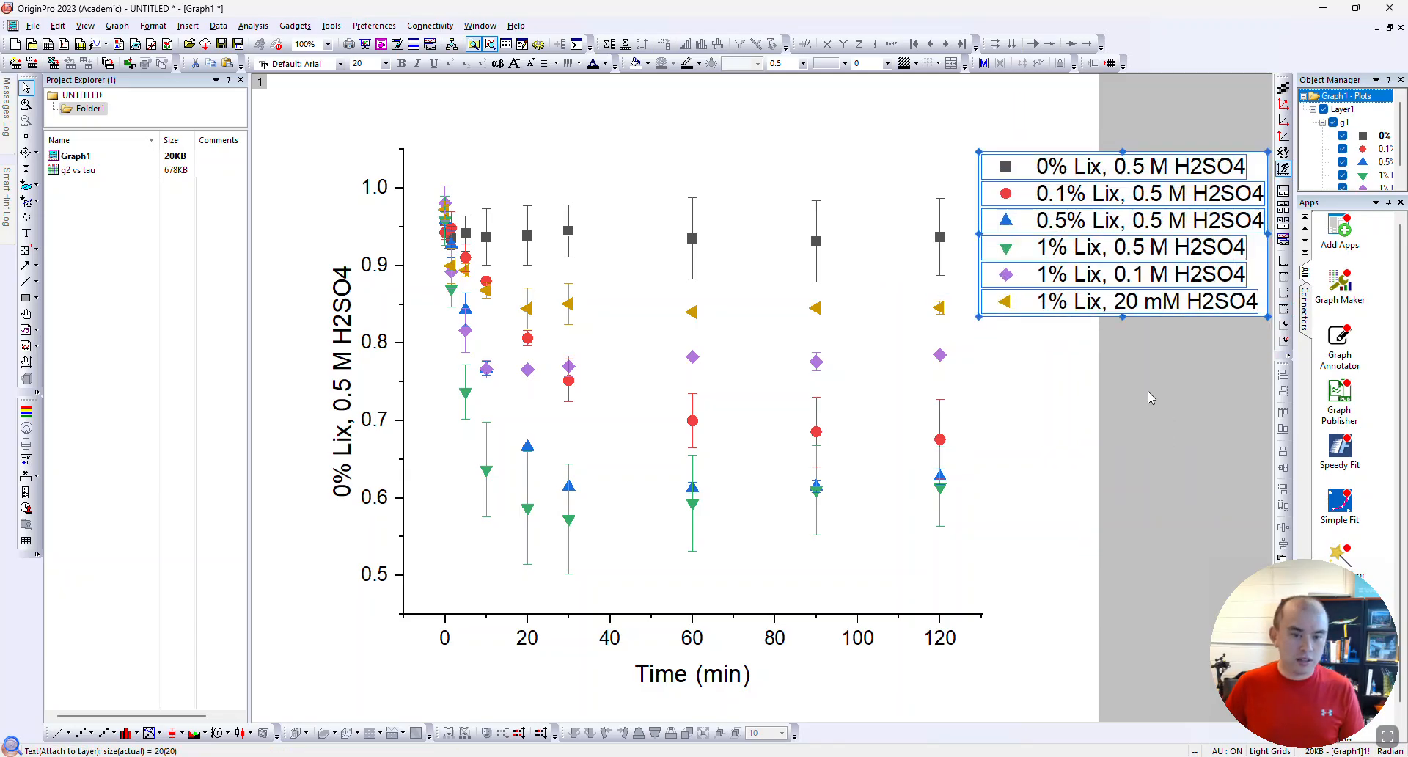
Examine the published Figure 4 in Zotero, return to OriginPro and view the whole graph page
{"action": "key", "text": "alt+Tab"}
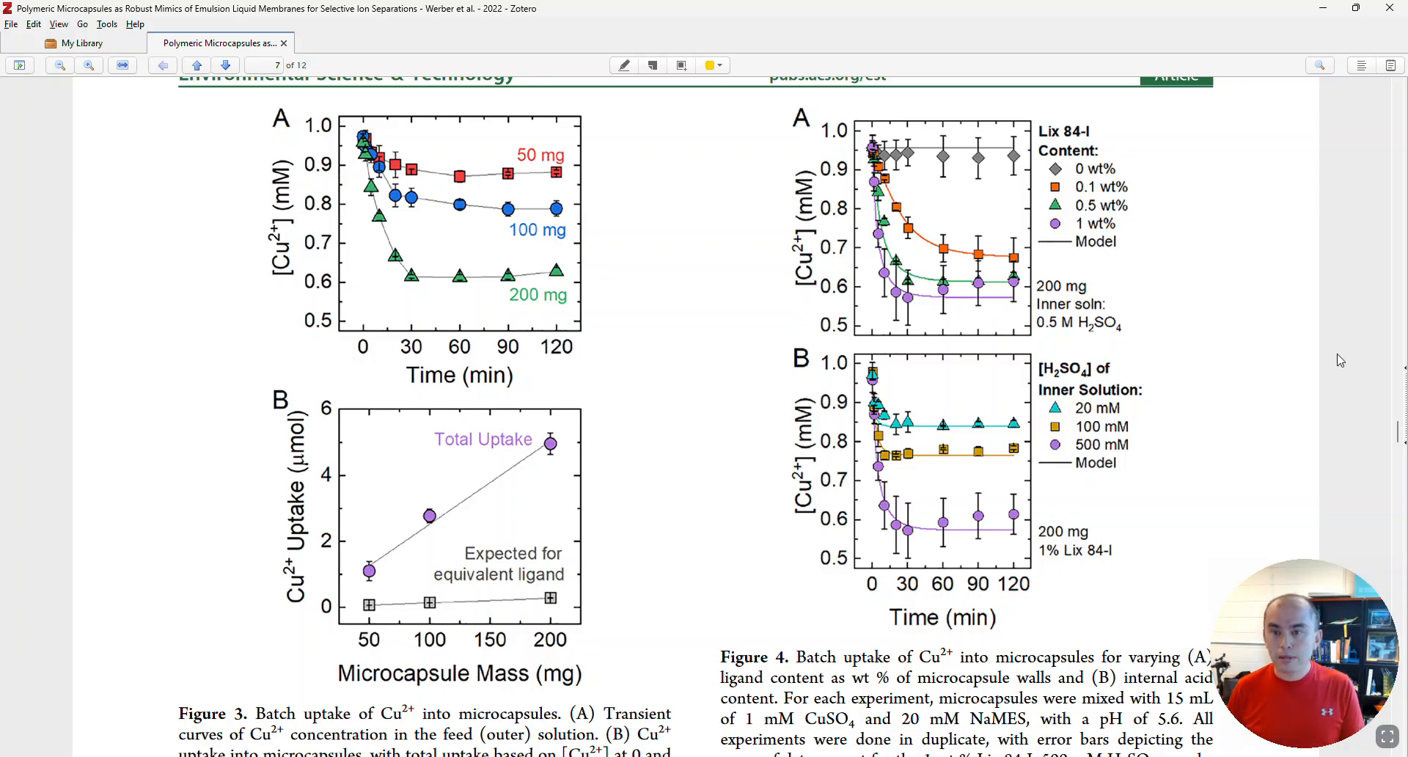
{"action": "key", "text": "alt+Tab"}
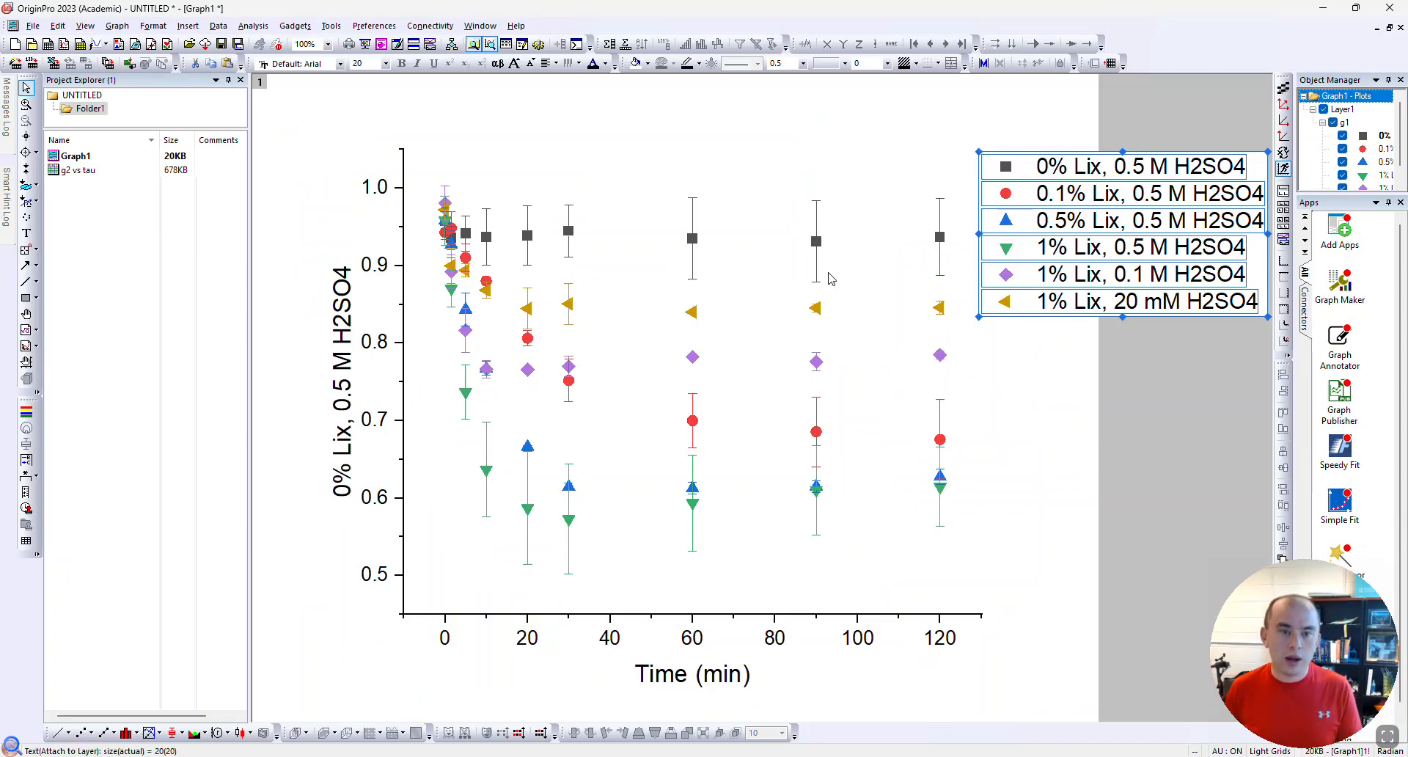
{"action": "scroll", "coordinate": [849, 308], "scroll_direction": "down", "scroll_amount": 2}
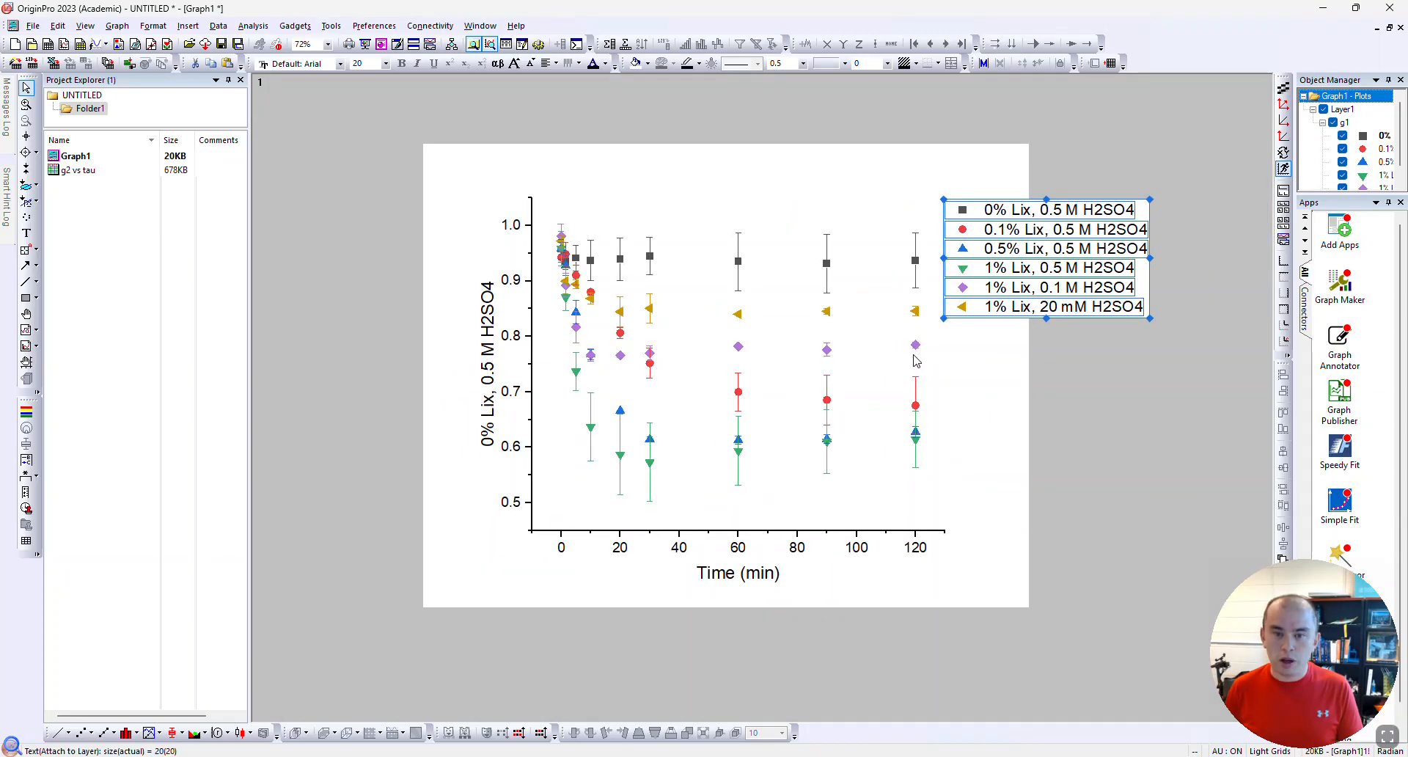
{"action": "scroll", "coordinate": [915, 357], "scroll_direction": "down", "scroll_amount": 1}
{"action": "scroll", "coordinate": [914, 357], "scroll_direction": "up", "scroll_amount": 1}
{"action": "scroll", "coordinate": [915, 358], "scroll_direction": "down", "scroll_amount": 1}
{"action": "scroll", "coordinate": [915, 357], "scroll_direction": "up", "scroll_amount": 1}
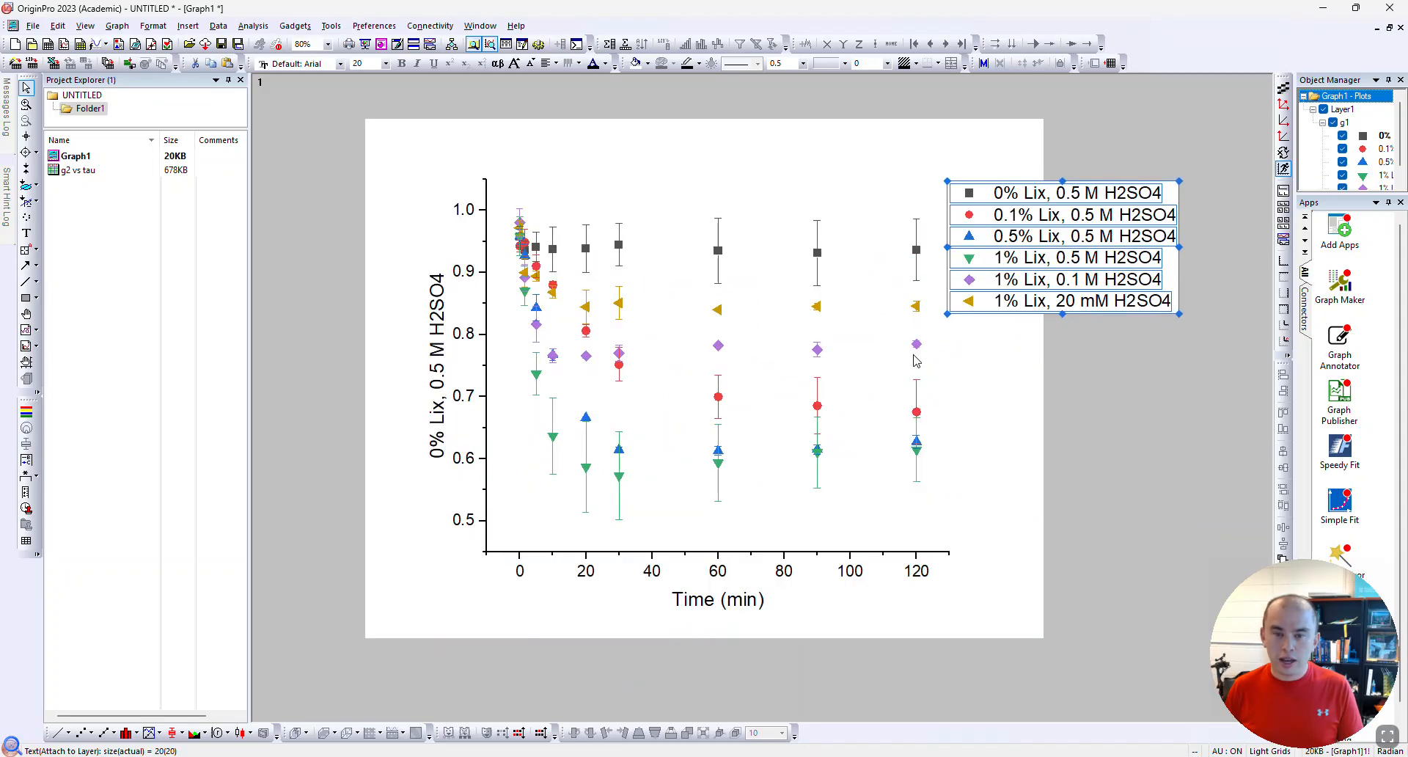
{"action": "left_click", "coordinate": [1059, 355]}
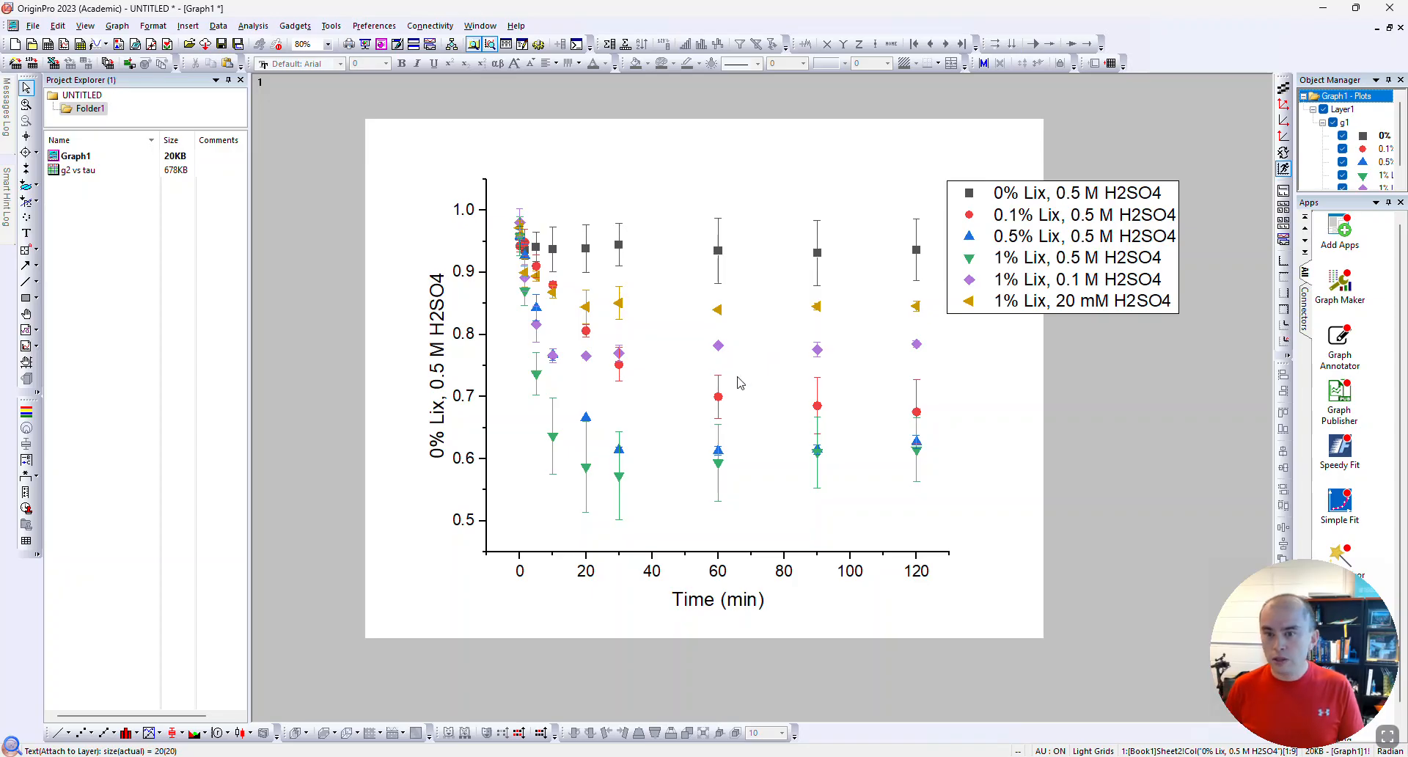
{"action": "left_click", "coordinate": [759, 332]}
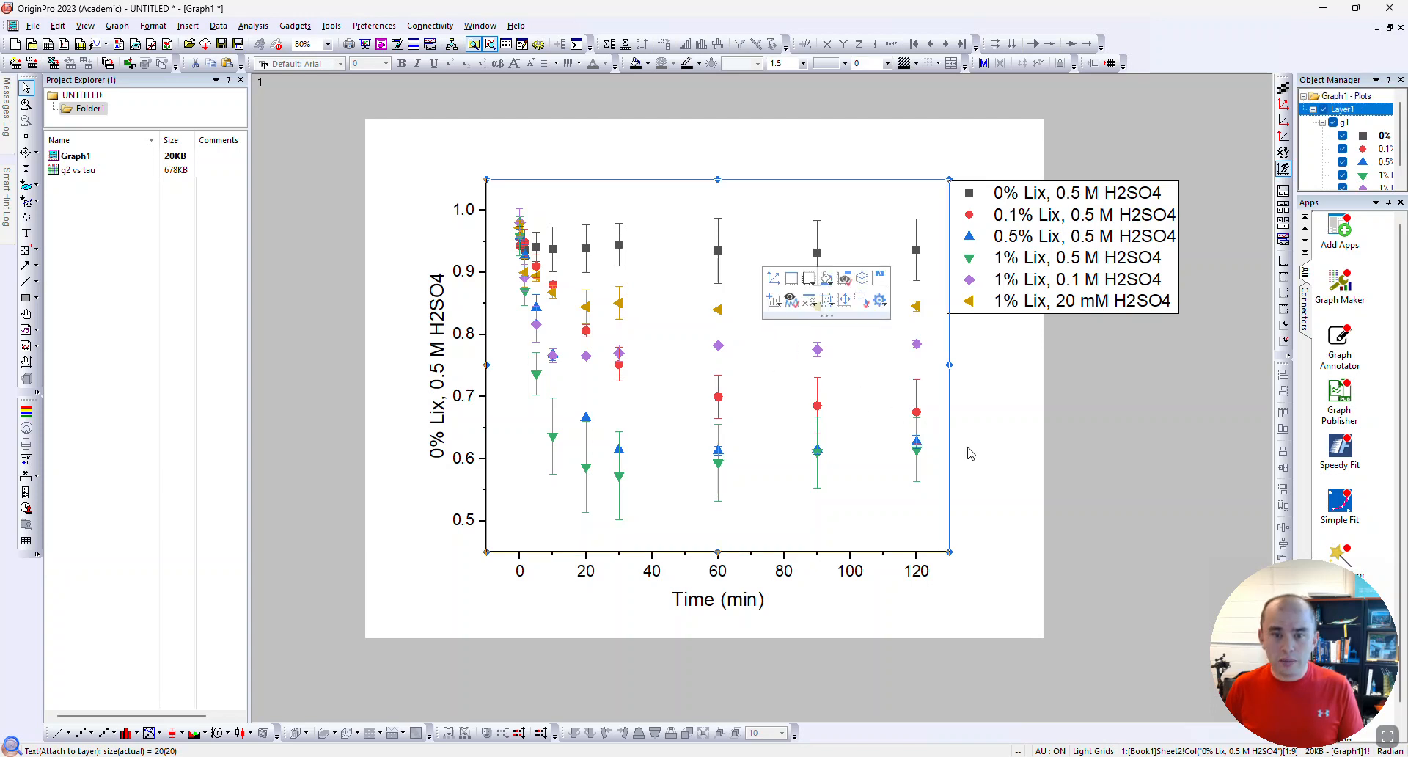
{"action": "left_click", "coordinate": [1012, 445]}
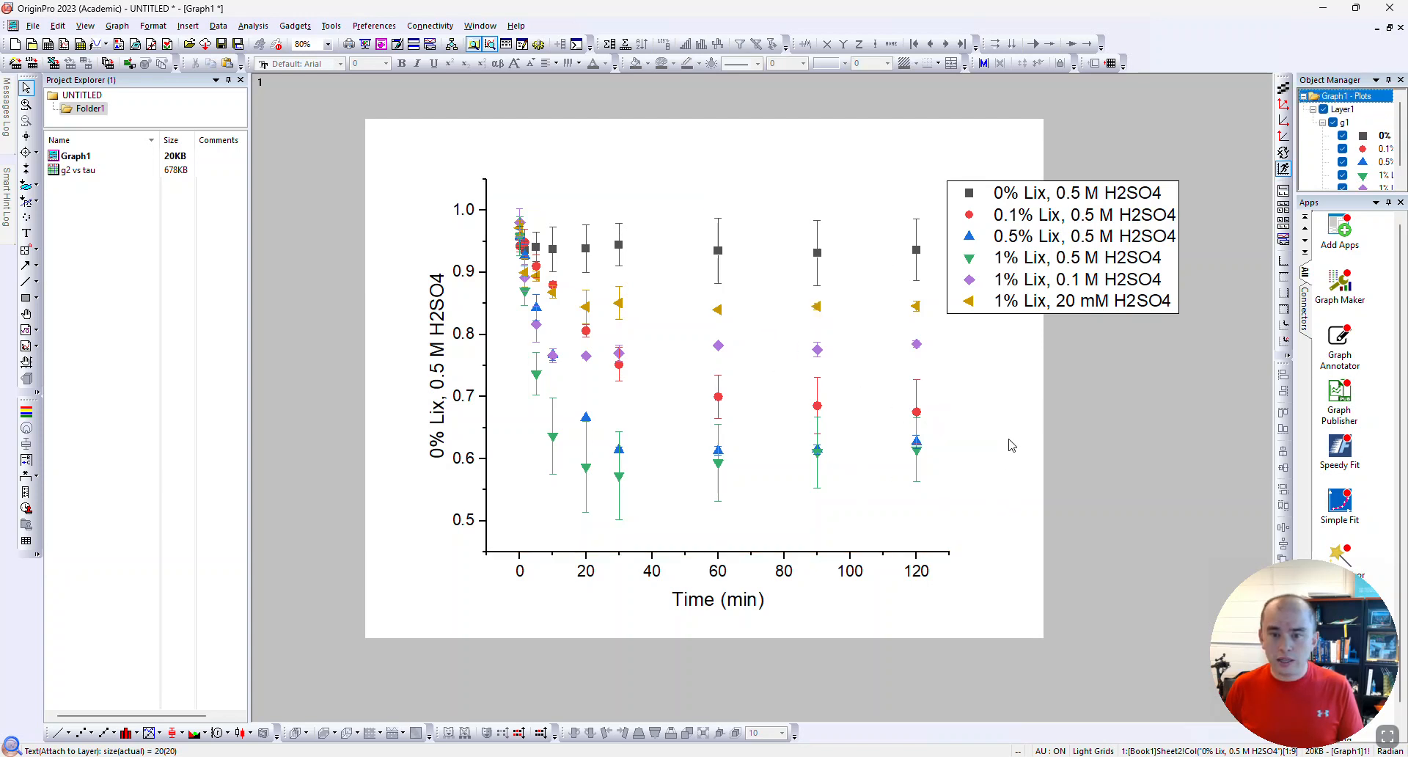
{"action": "left_click", "coordinate": [787, 385]}
{"action": "left_click", "coordinate": [1040, 374]}
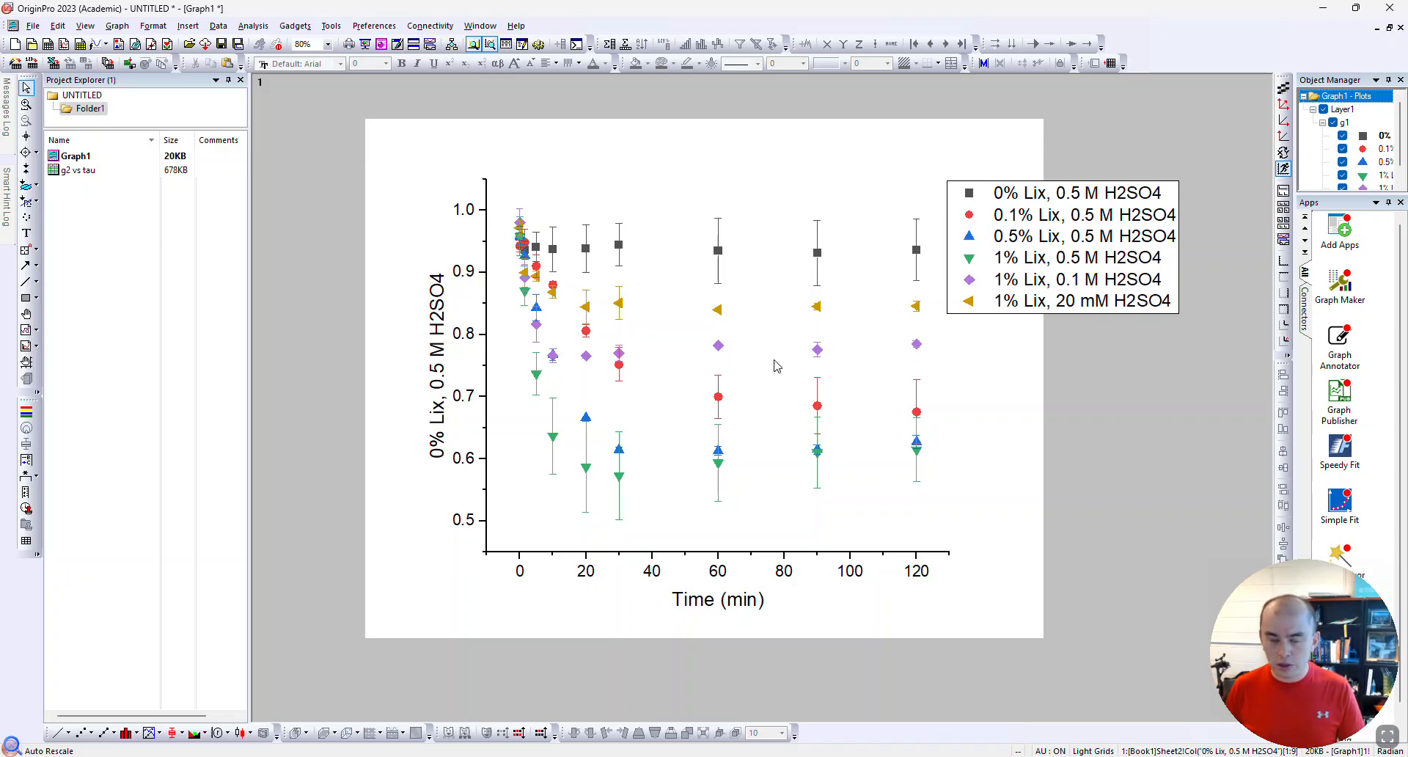
Try shrinking the graph layer to about half its width and height, and undo the resizing
{"action": "left_click", "coordinate": [783, 383]}
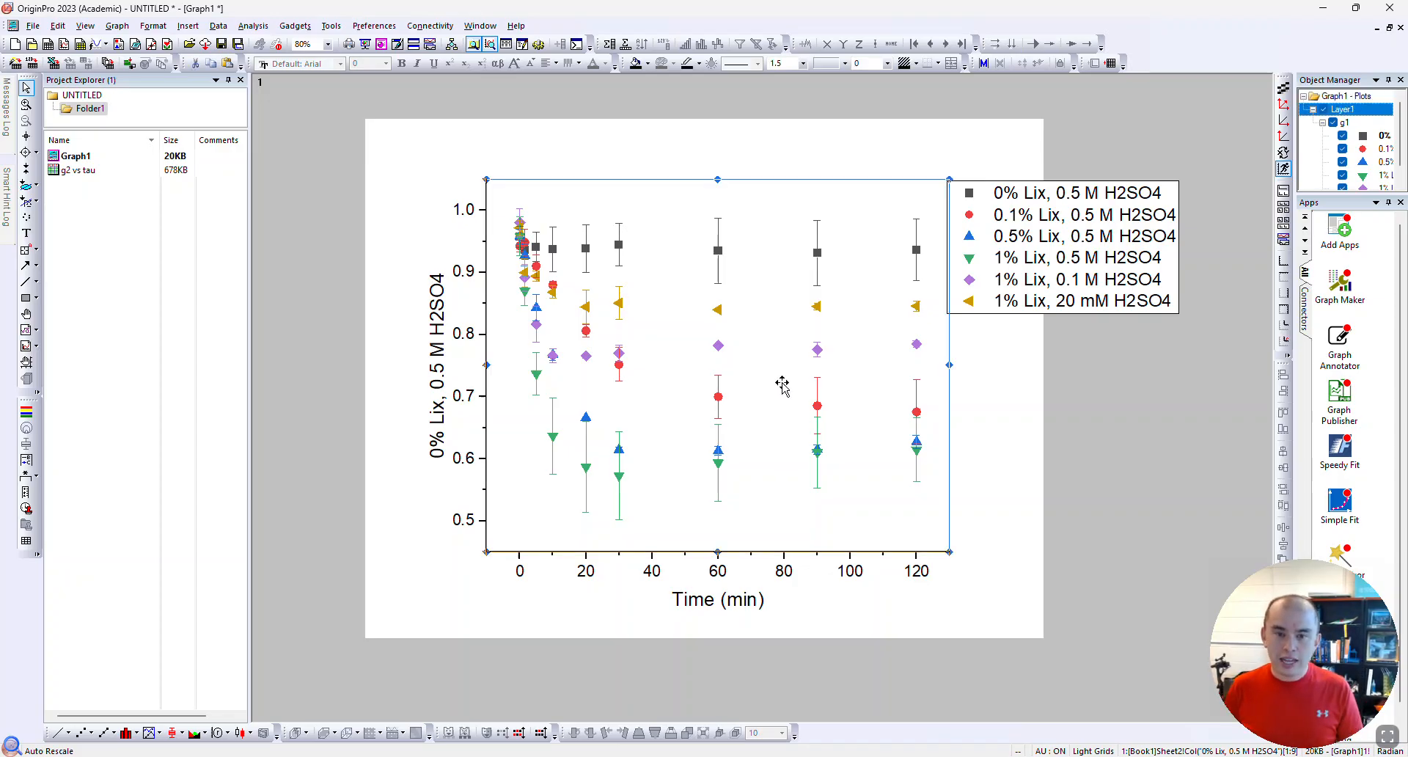
{"action": "left_click_drag", "start_coordinate": [788, 570], "coordinate": [788, 475]}
{"action": "key", "text": "ctrl+z"}
{"action": "left_click", "coordinate": [886, 487]}
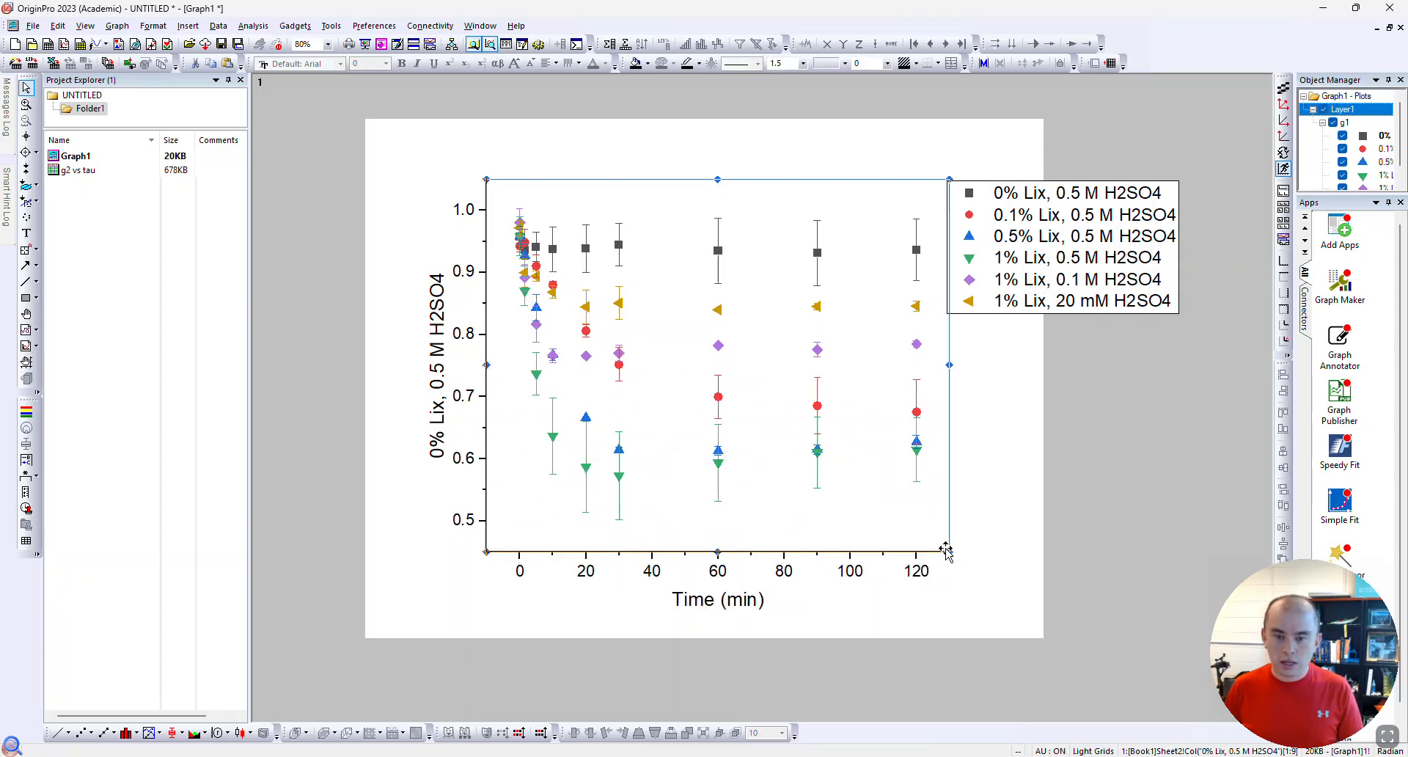
{"action": "left_click_drag", "start_coordinate": [948, 552], "coordinate": [711, 379]}
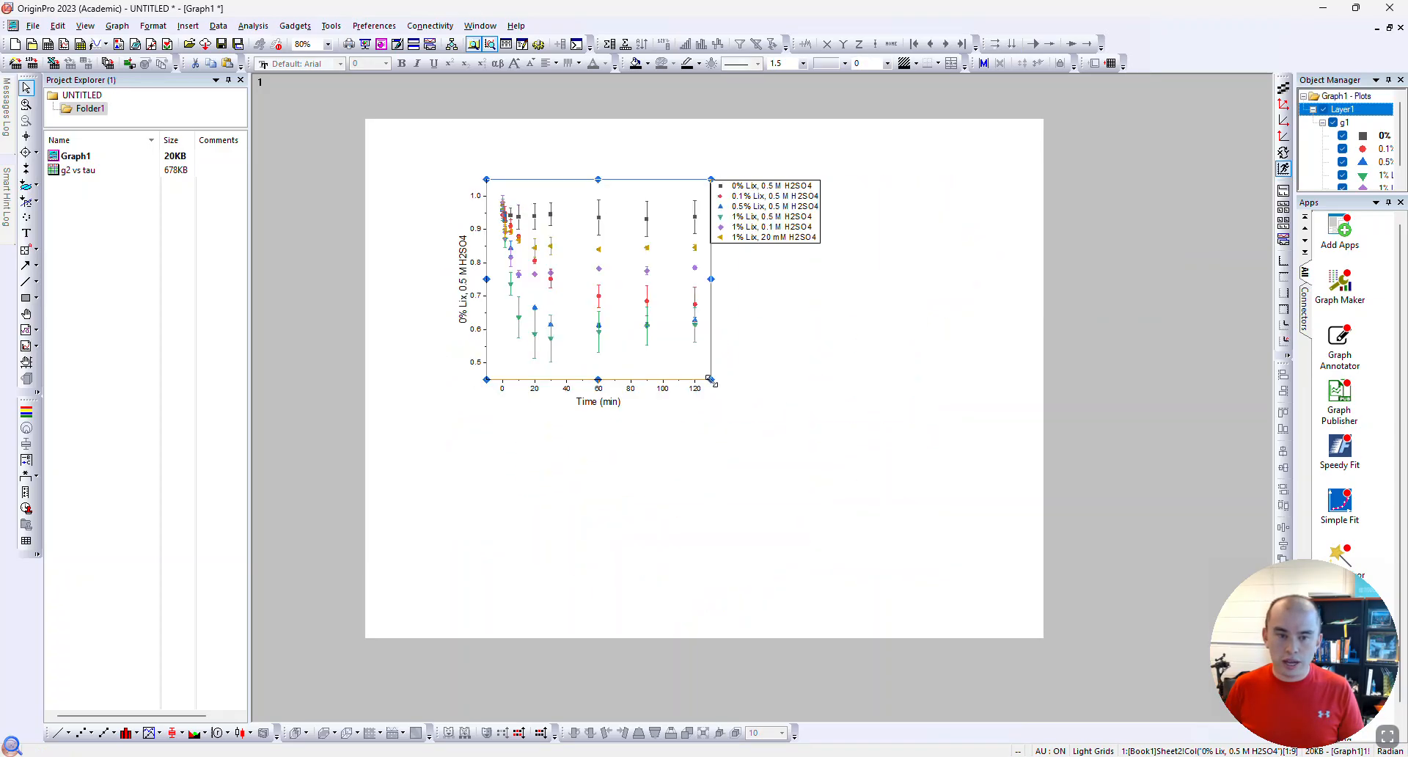
{"action": "left_click", "coordinate": [827, 402]}
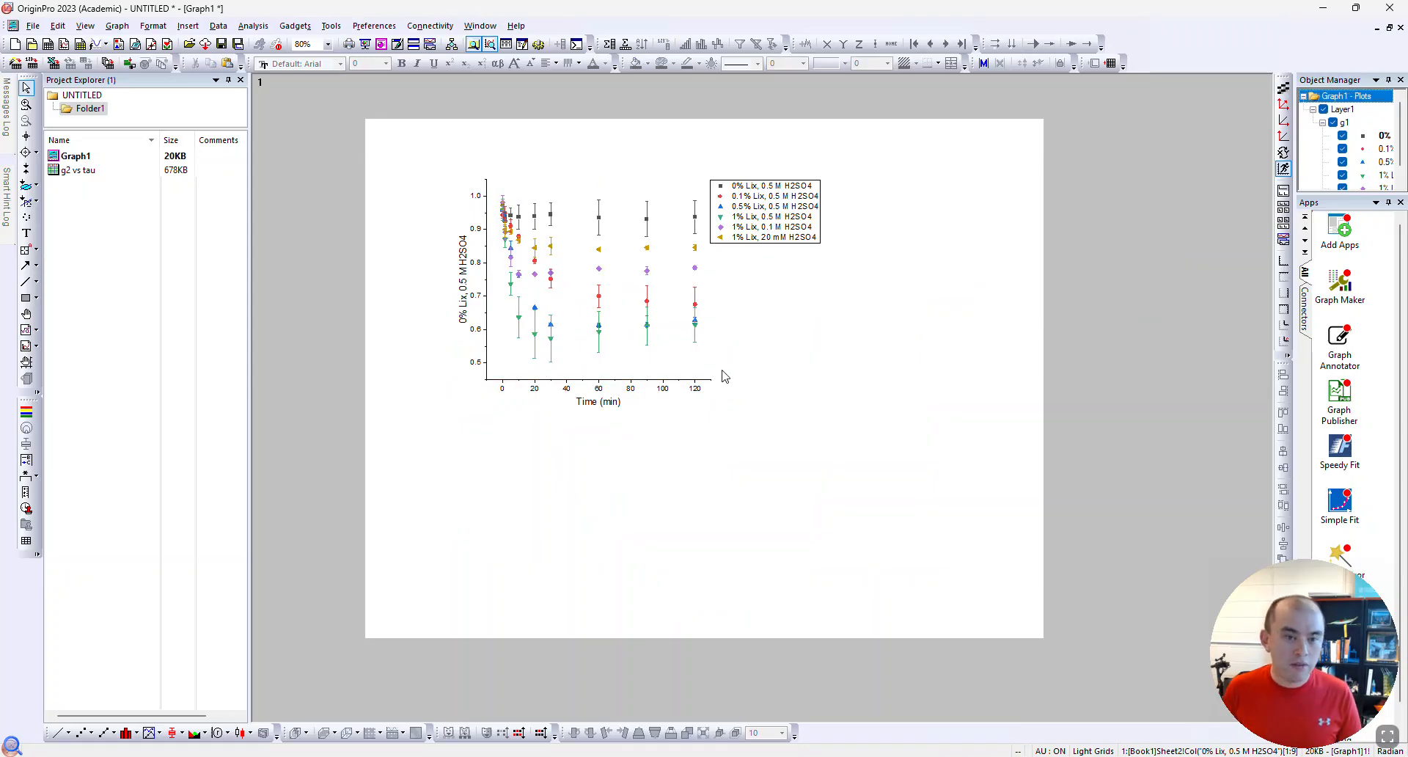
{"action": "left_click", "coordinate": [632, 346]}
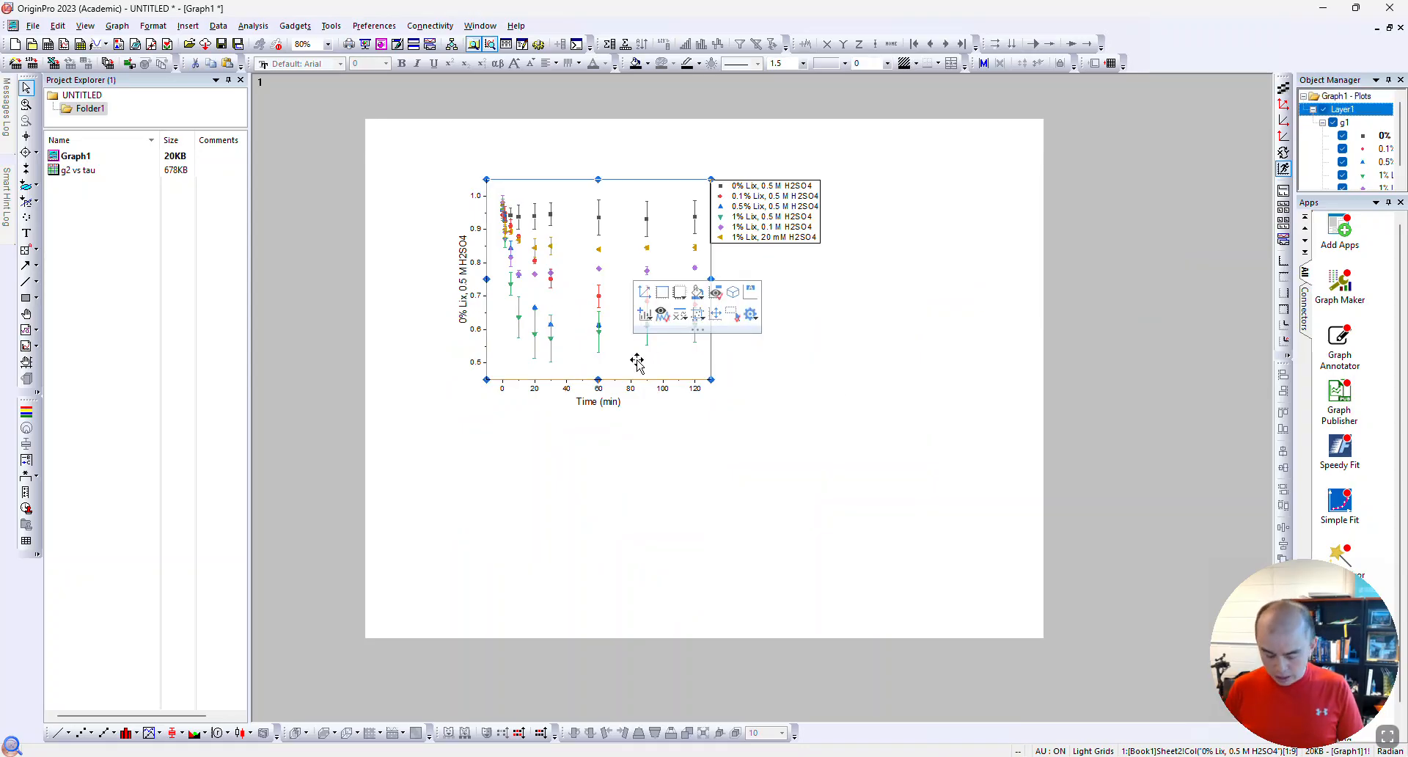
{"action": "key", "text": "ctrl+z"}
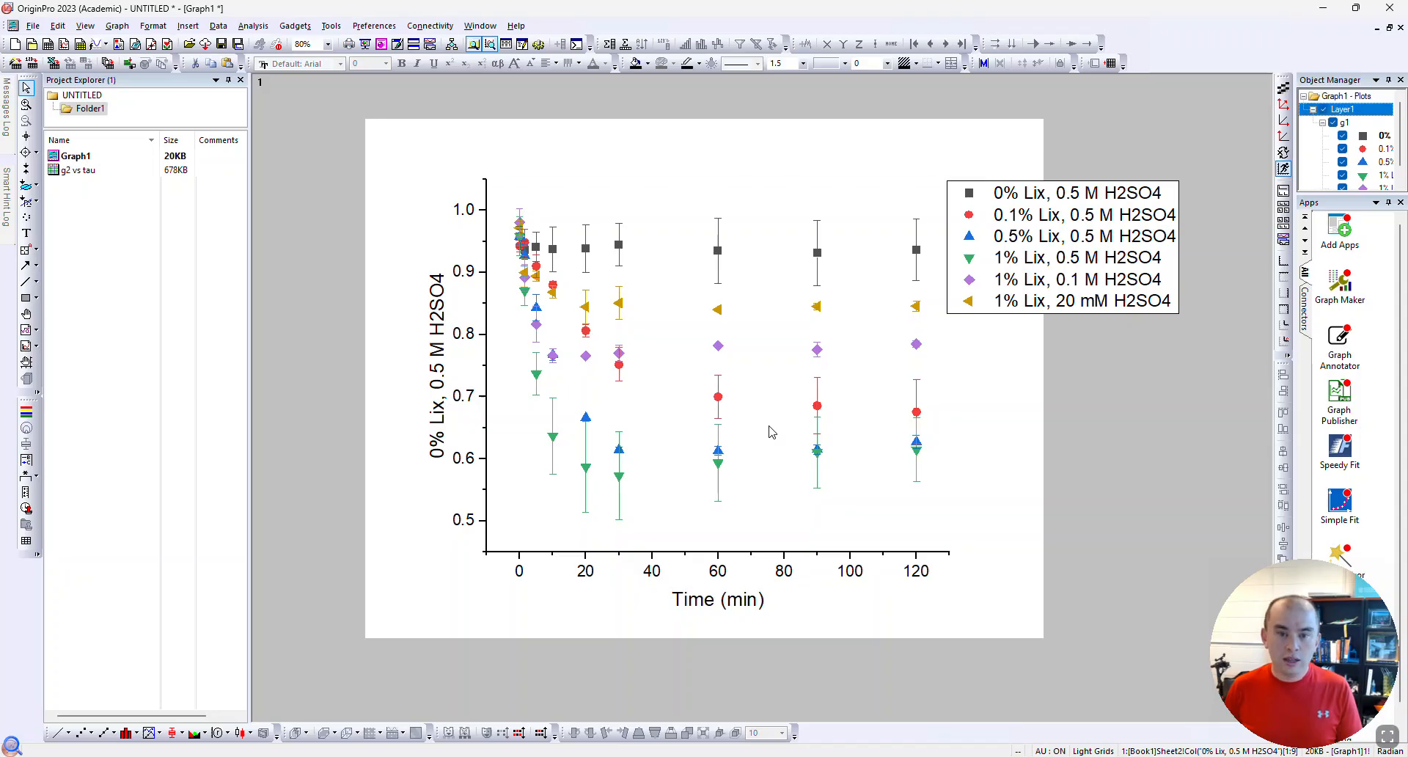
Set the layer's Scale Elements option to Fixed Factor 1 and shrink the layer to about half its width and two-thirds its height
{"action": "double_click", "coordinate": [768, 432]}
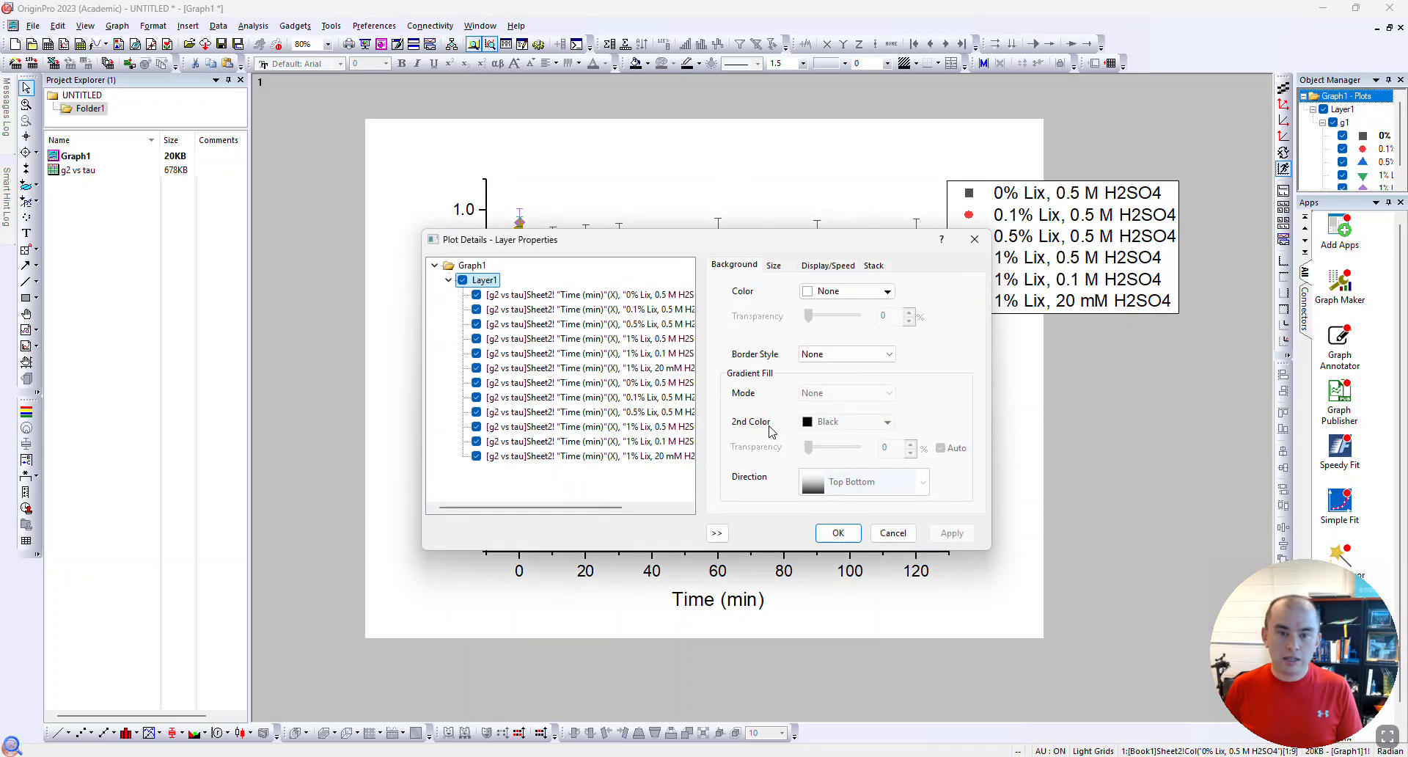
{"action": "left_click", "coordinate": [776, 265]}
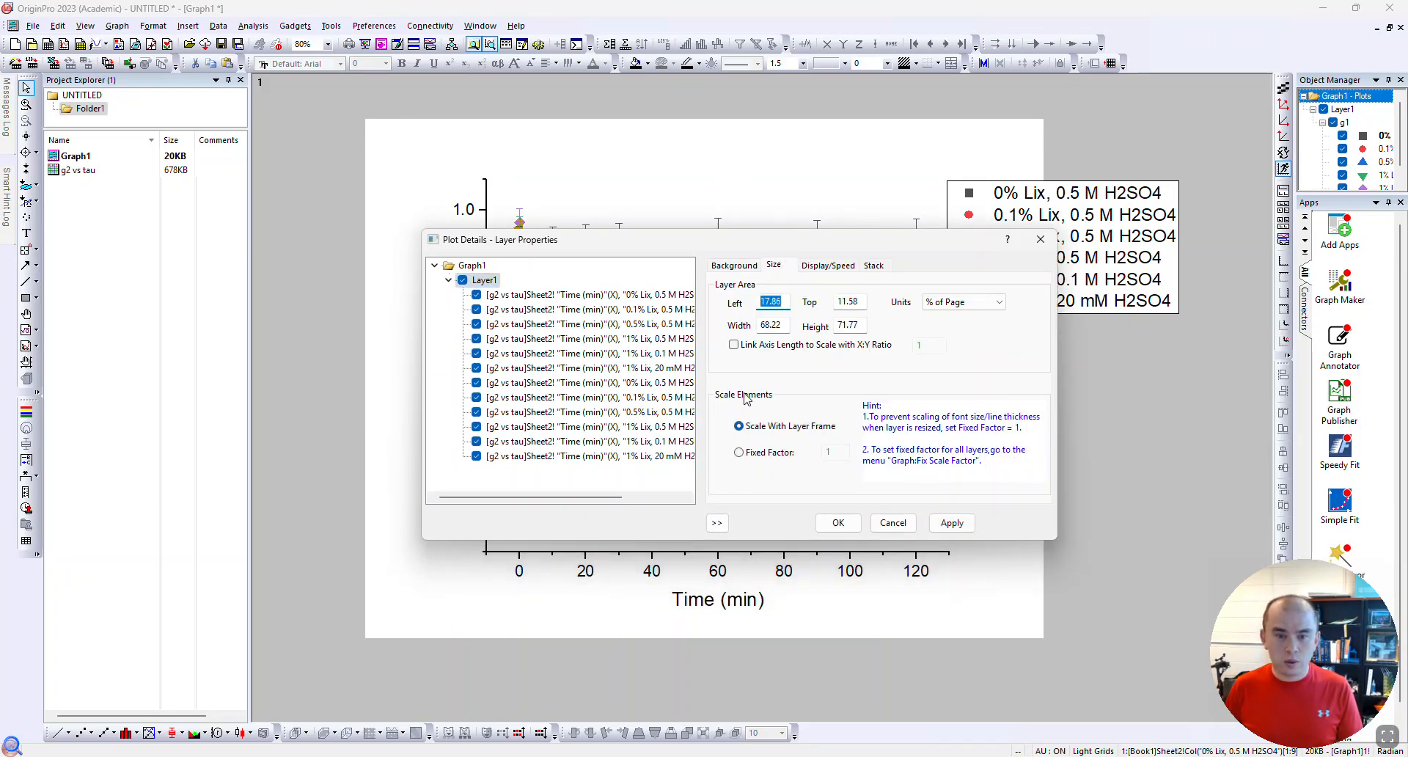
{"action": "left_click", "coordinate": [738, 452]}
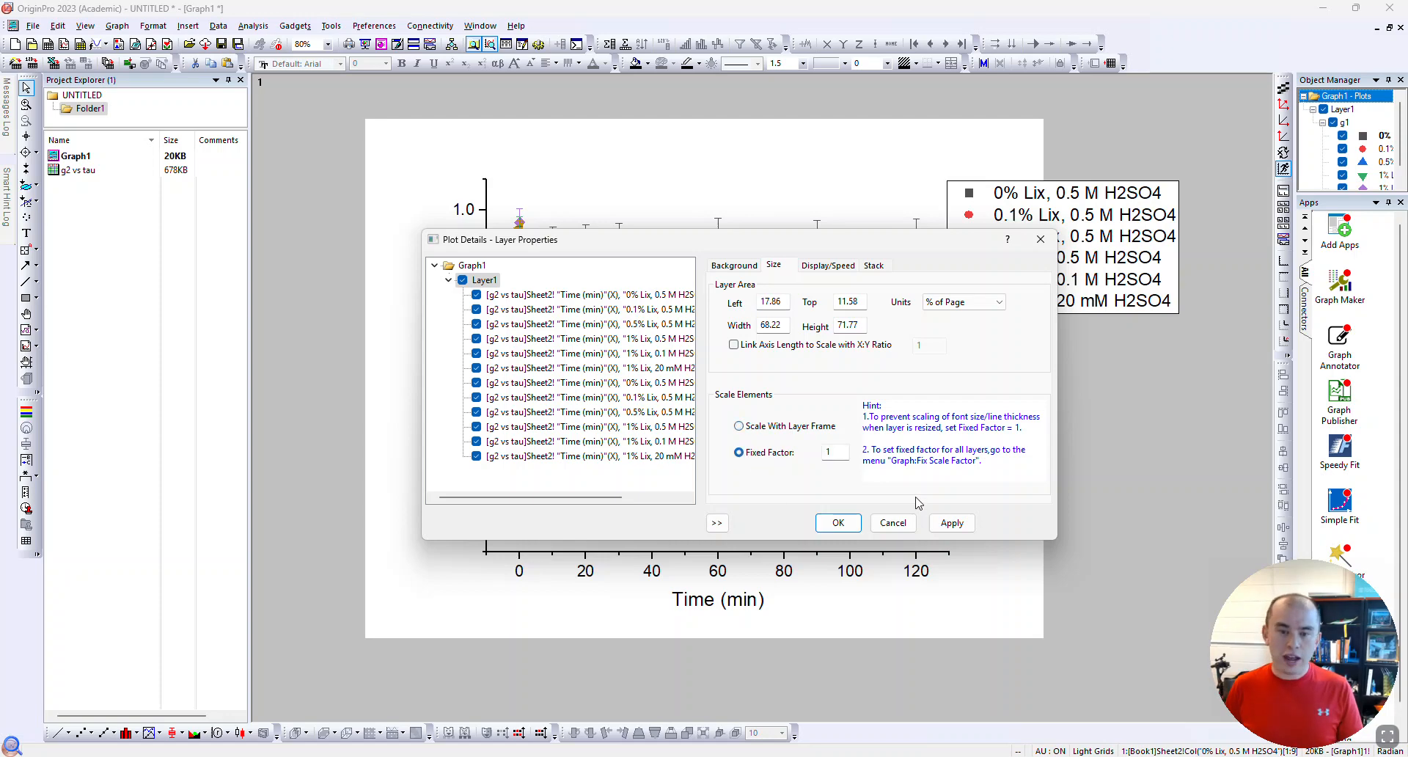
{"action": "left_click", "coordinate": [952, 522]}
{"action": "left_click", "coordinate": [834, 525]}
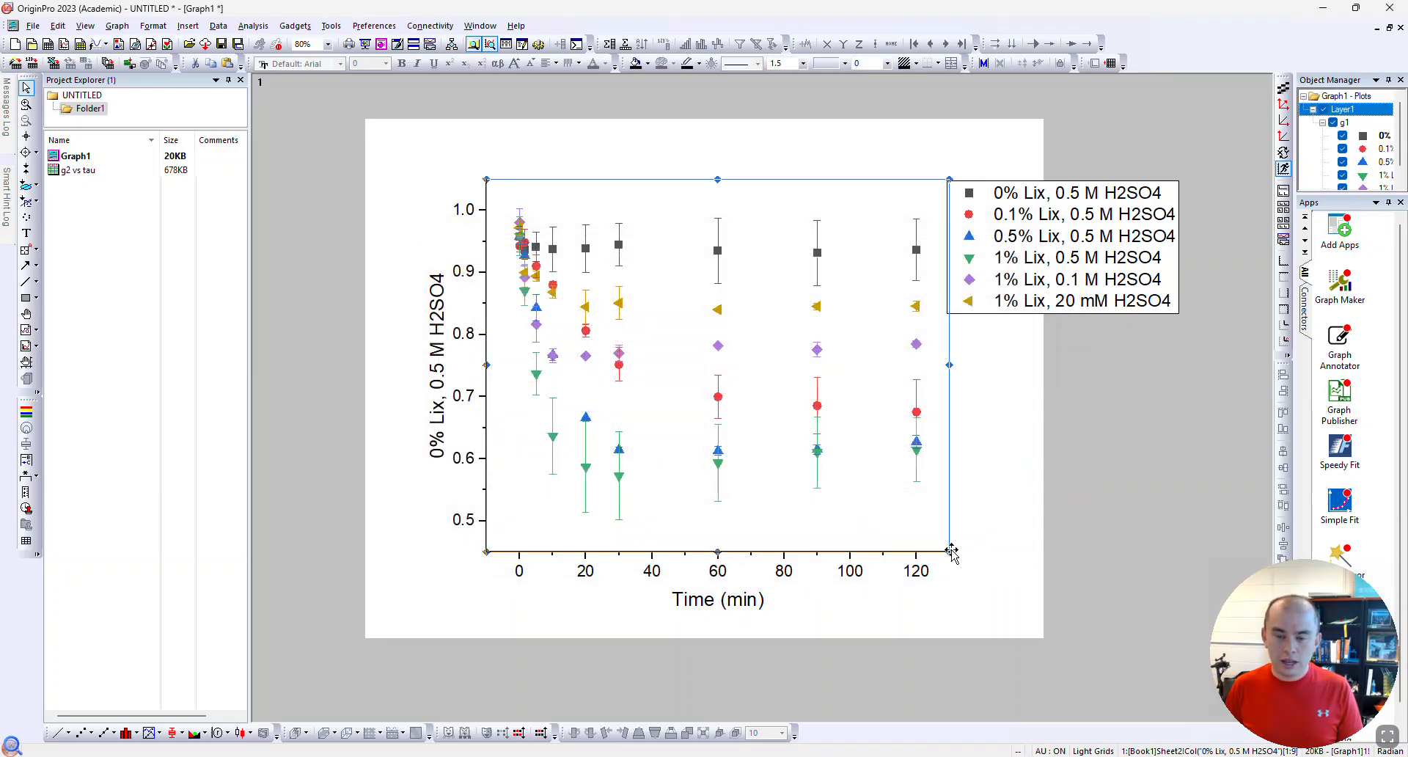
{"action": "left_click_drag", "start_coordinate": [950, 552], "coordinate": [715, 423]}
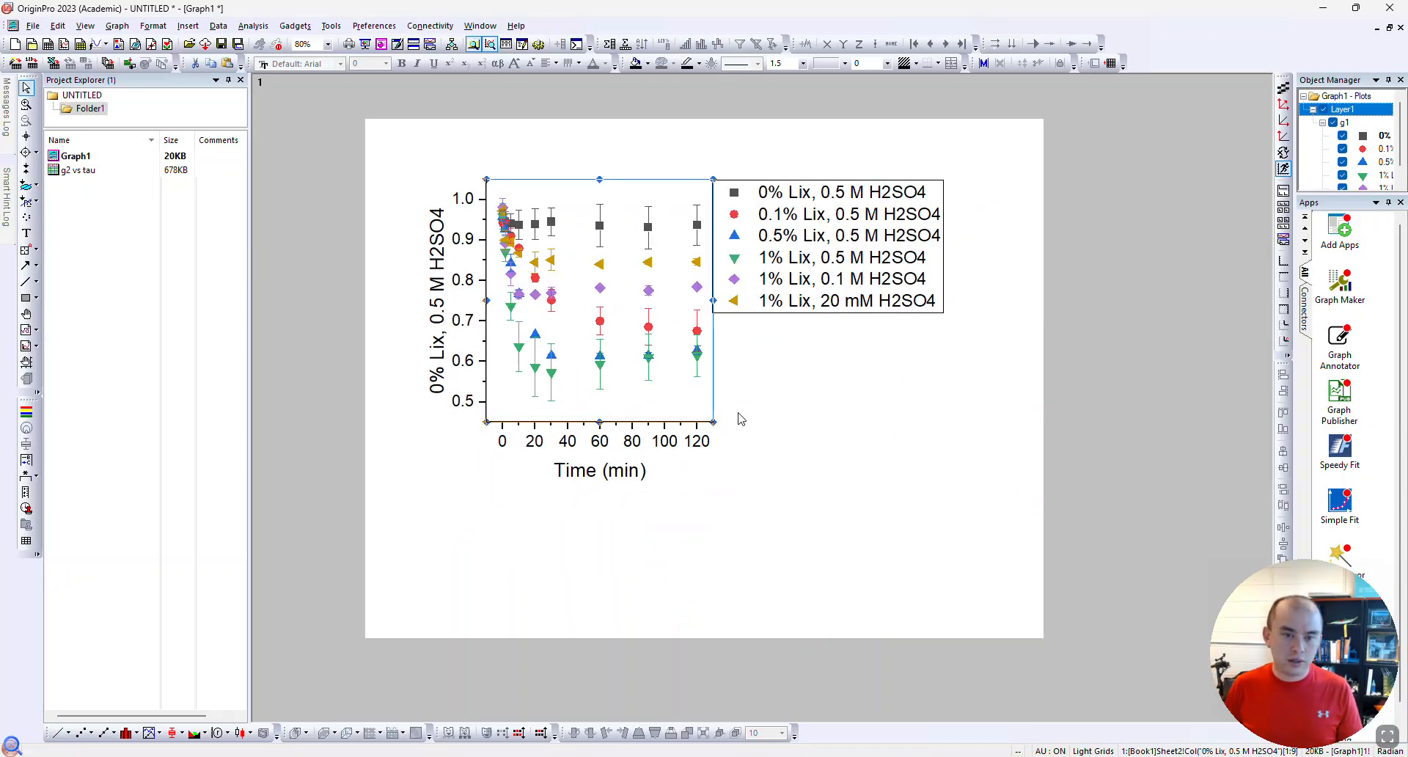
{"action": "left_click", "coordinate": [757, 407]}
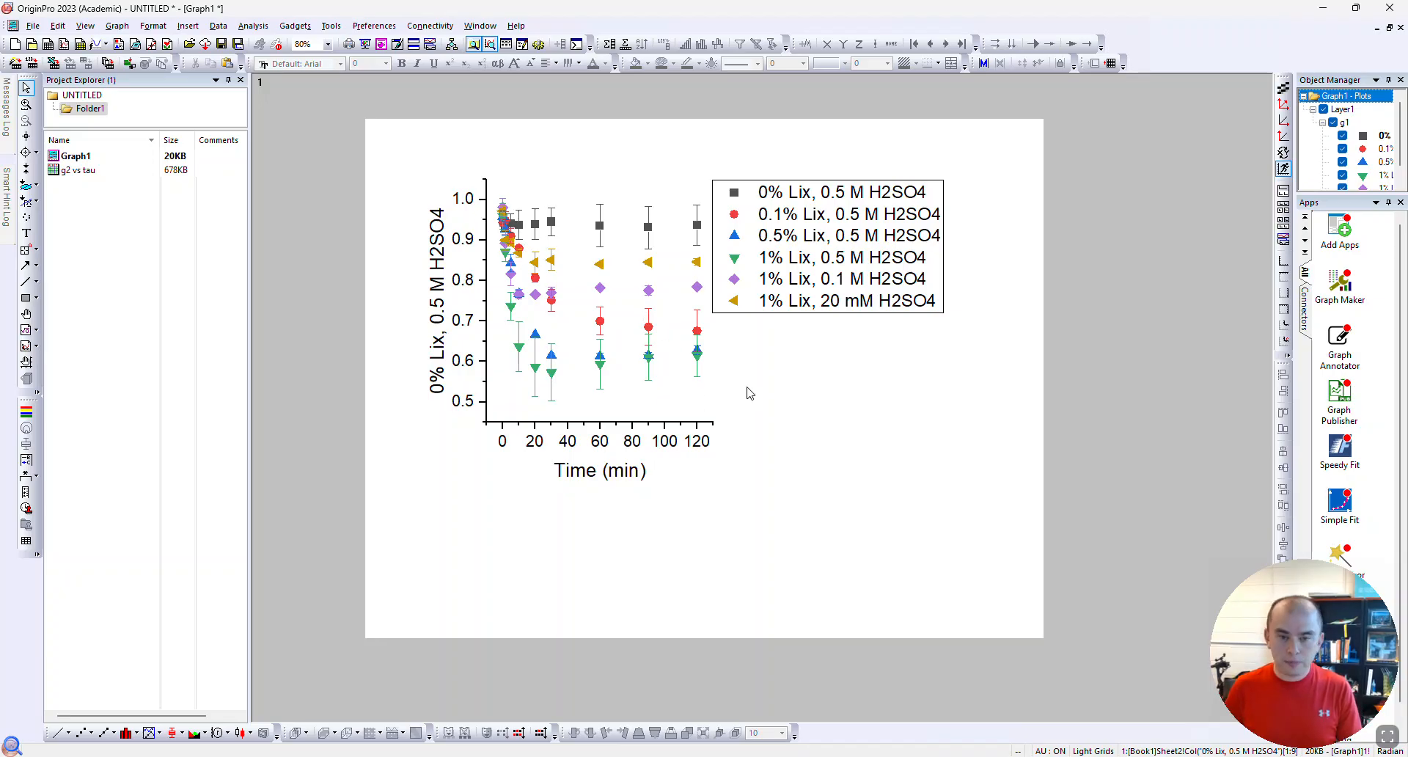
Delete the legend from the graph
{"action": "left_click", "coordinate": [816, 288]}
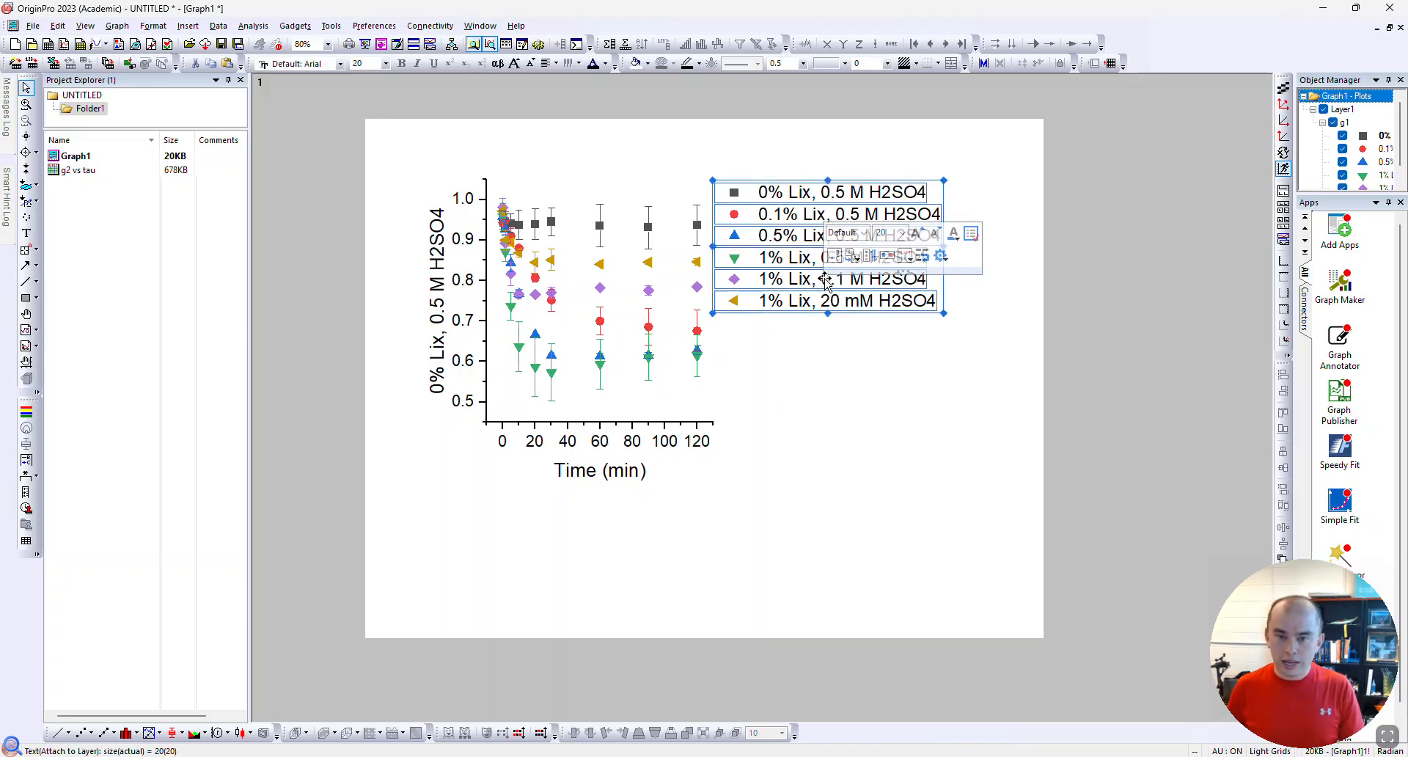
{"action": "key", "text": "Delete"}
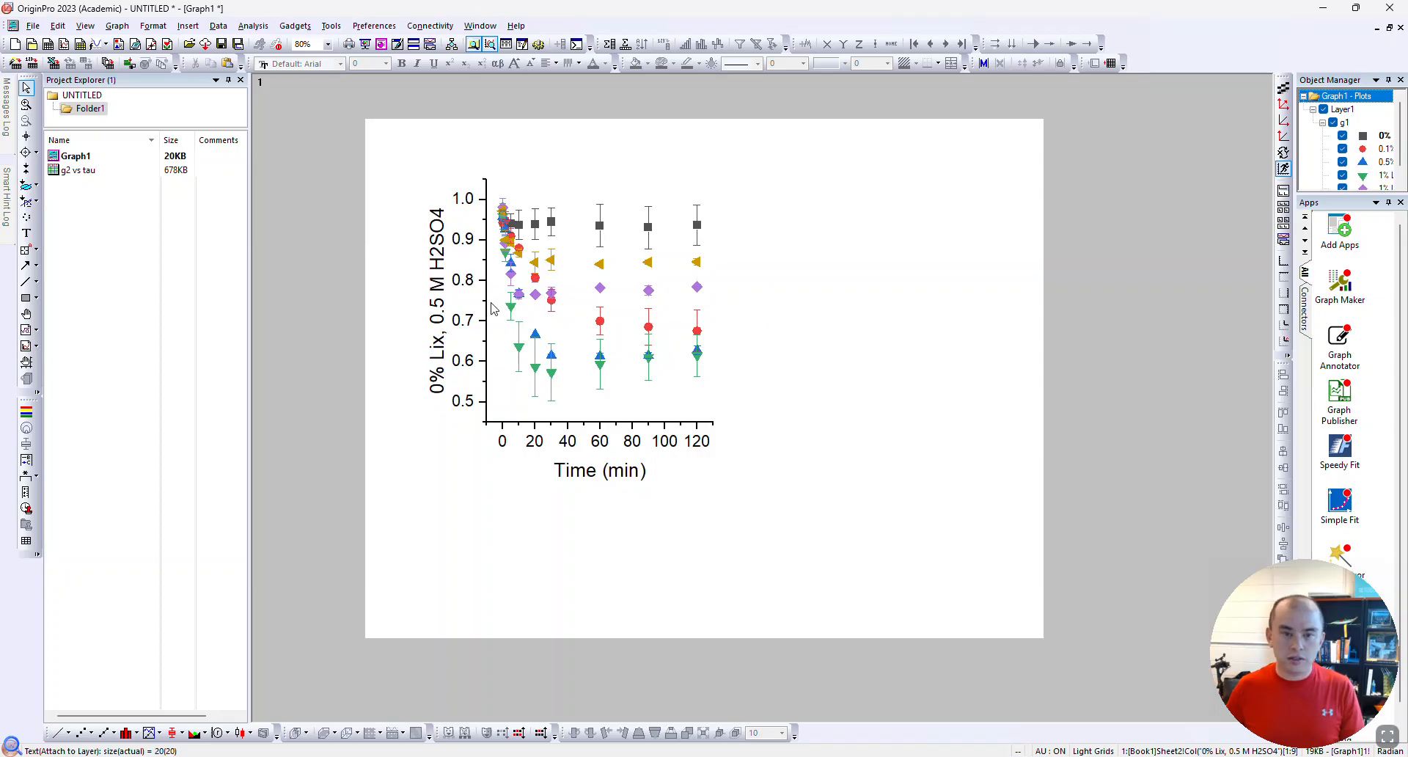
{"action": "scroll", "coordinate": [462, 299], "scroll_direction": "down", "scroll_amount": 1}
{"action": "scroll", "coordinate": [453, 301], "scroll_direction": "up", "scroll_amount": 3}
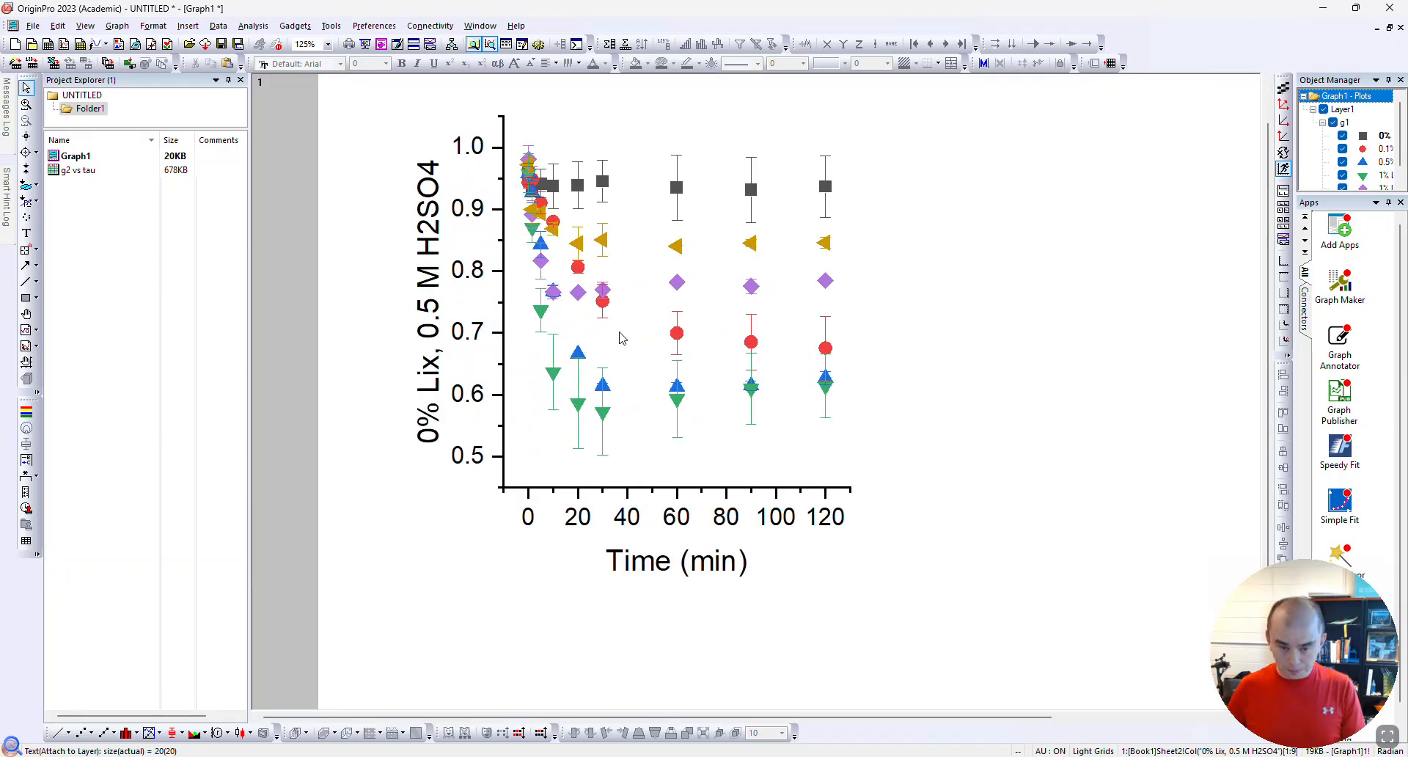
{"action": "scroll", "coordinate": [620, 333], "scroll_direction": "up", "scroll_amount": 1}
{"action": "scroll", "coordinate": [643, 332], "scroll_direction": "down", "scroll_amount": 1}
{"action": "scroll", "coordinate": [769, 328], "scroll_direction": "up", "scroll_amount": 1}
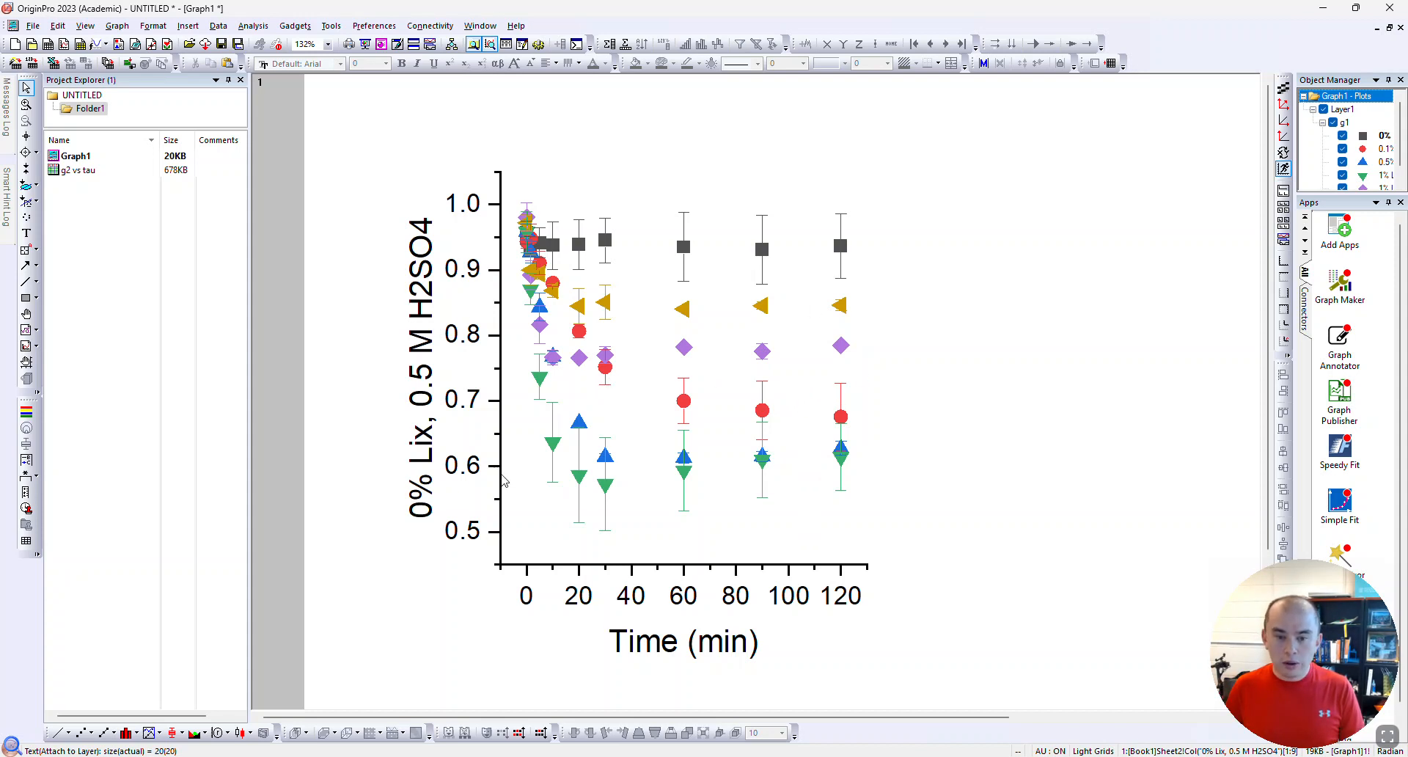
Set the plot group's edit mode to Independent so each data series can be formatted separately
{"action": "double_click", "coordinate": [605, 248]}
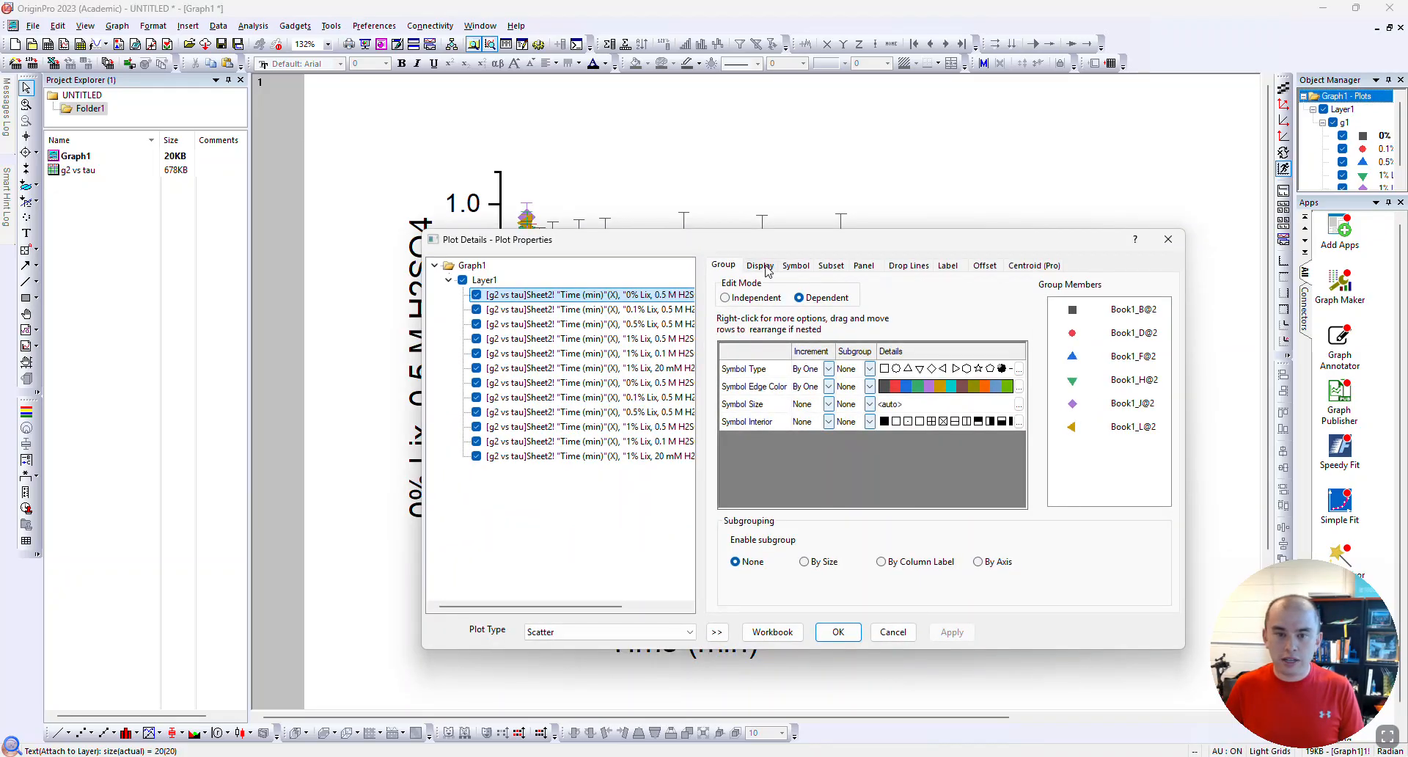
{"action": "left_click", "coordinate": [749, 297]}
{"action": "left_click", "coordinate": [769, 266]}
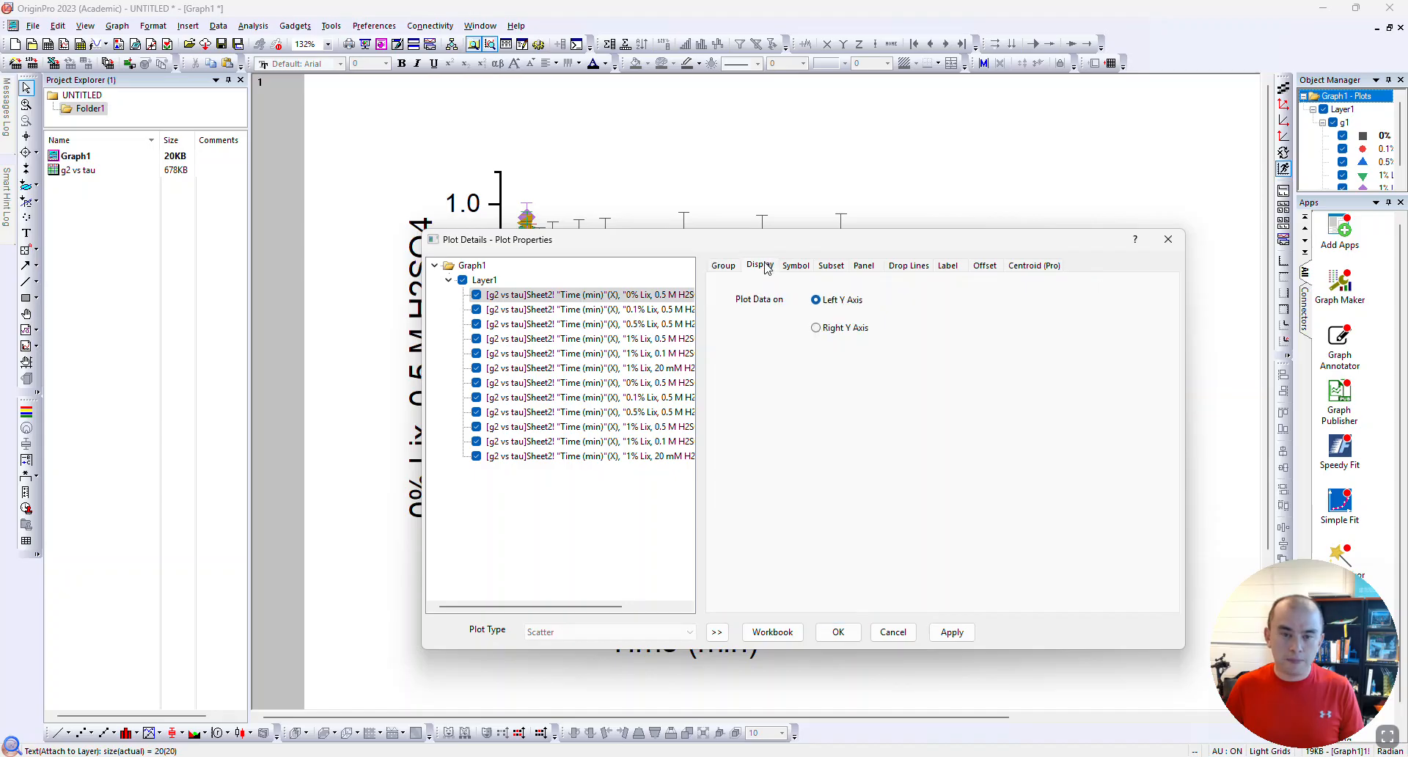
{"action": "left_click", "coordinate": [795, 265]}
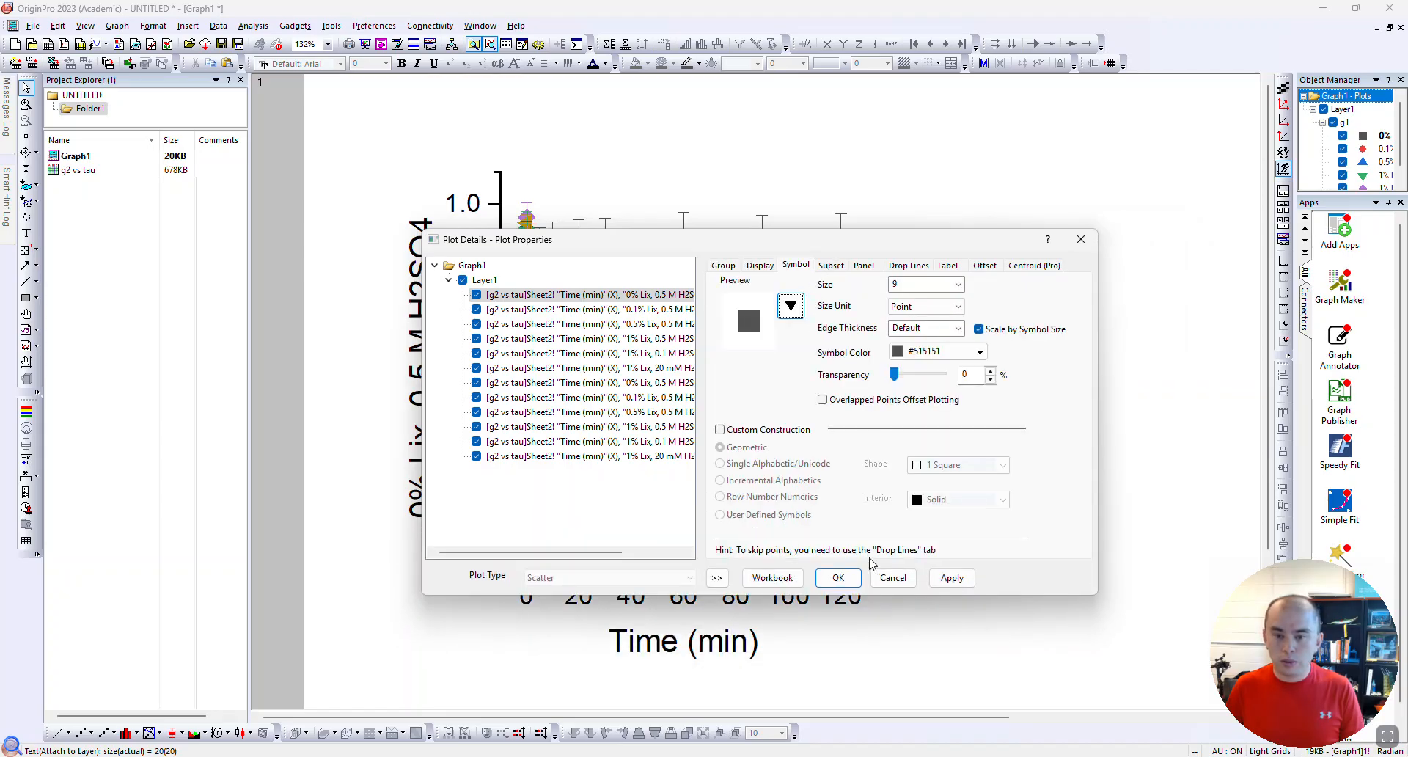
{"action": "left_click", "coordinate": [721, 266]}
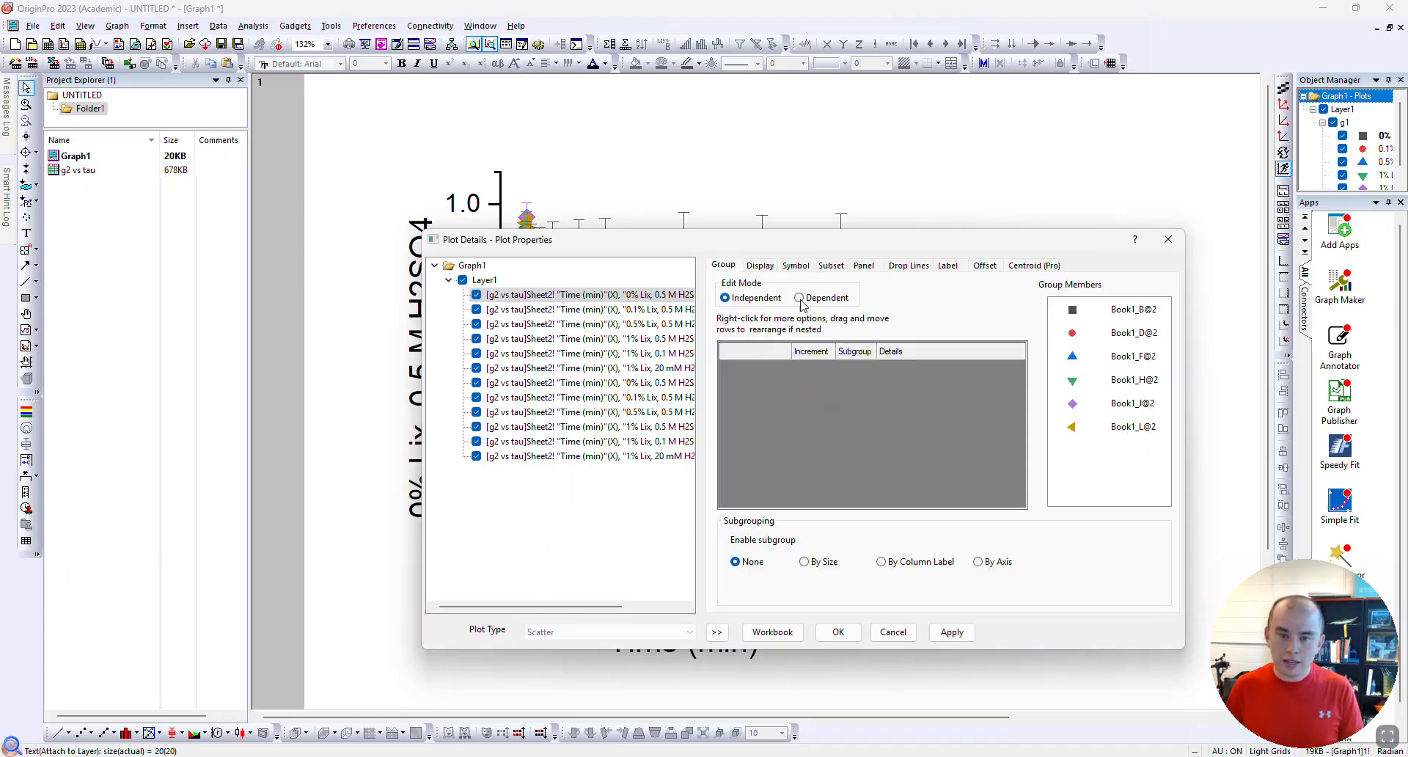
{"action": "left_click", "coordinate": [795, 266]}
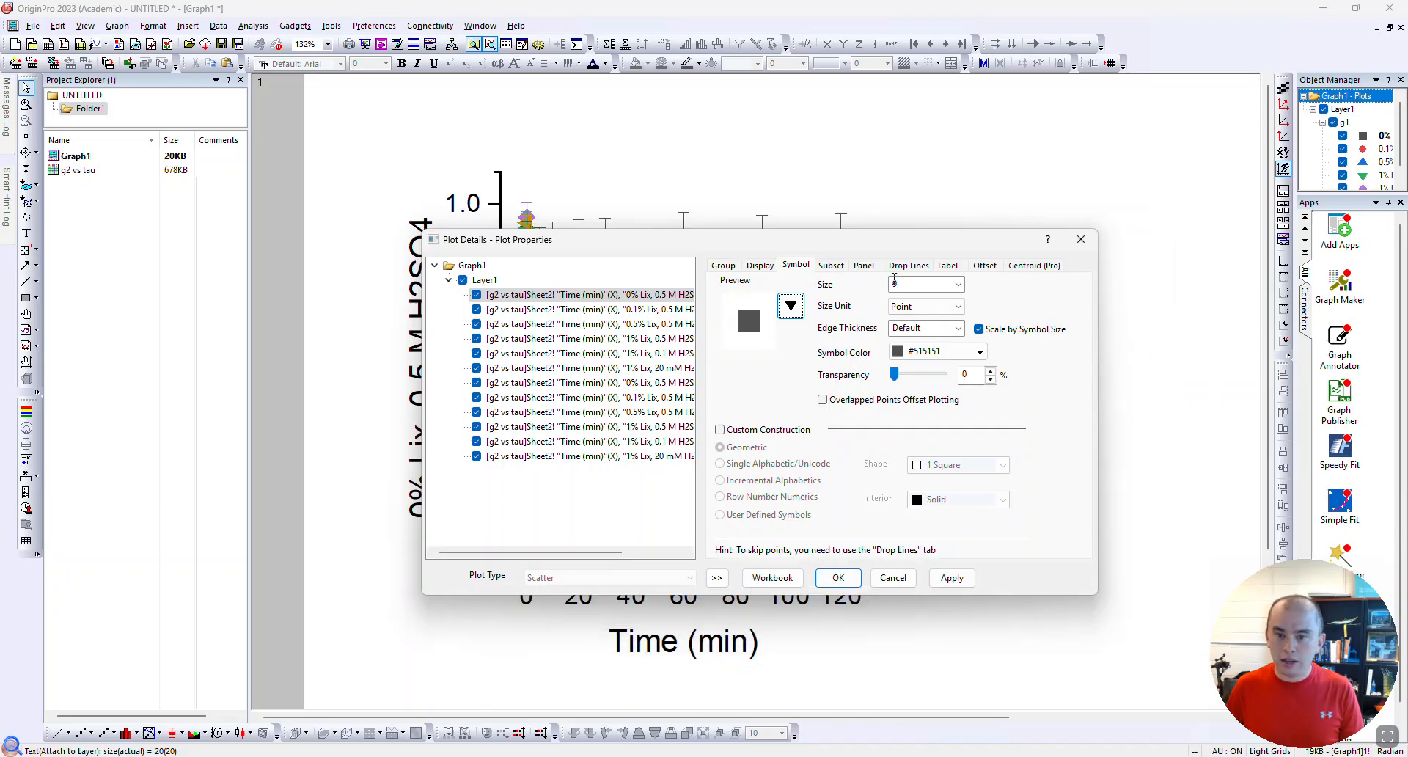
{"action": "left_click", "coordinate": [791, 305]}
{"action": "left_click_drag", "start_coordinate": [779, 242], "coordinate": [1109, 224]}
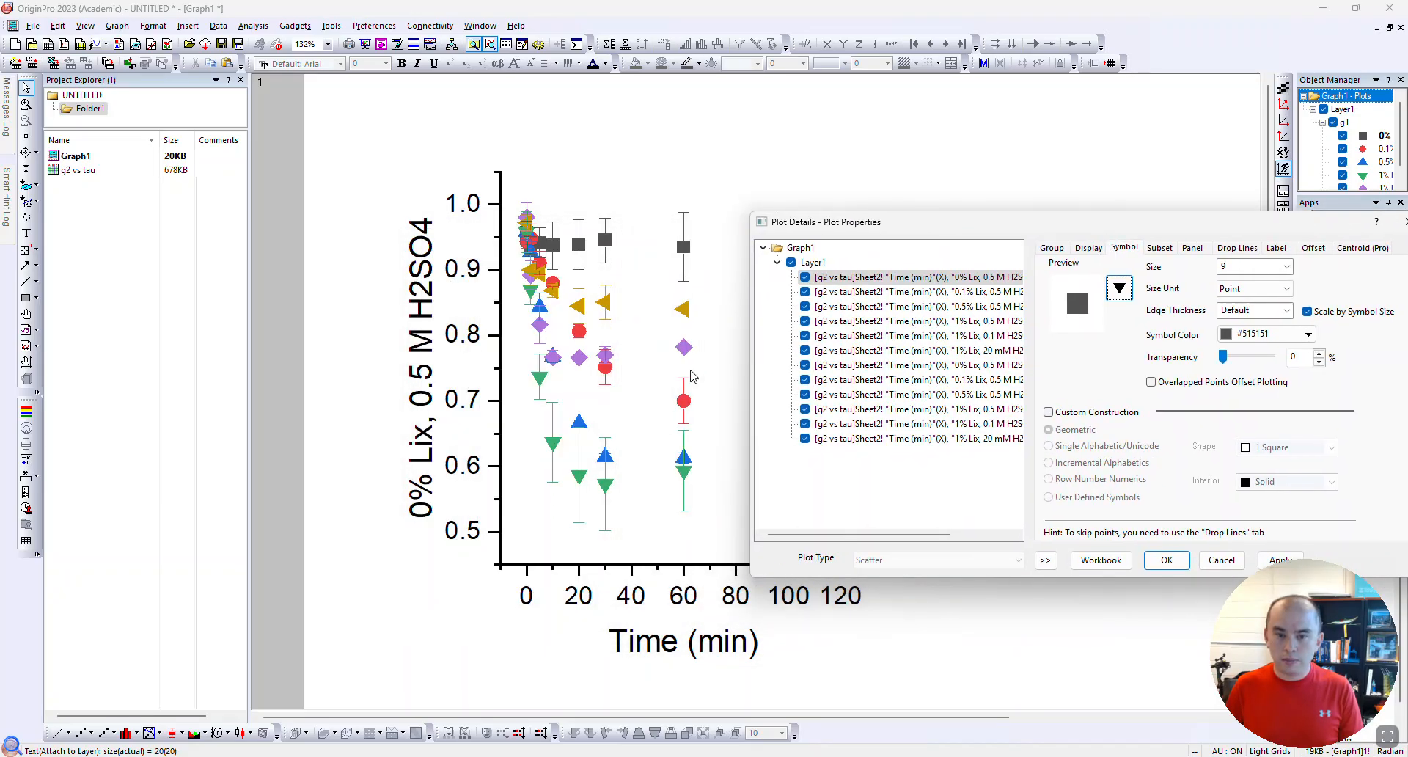
{"action": "left_click", "coordinate": [1165, 560]}
{"action": "left_click_drag", "start_coordinate": [762, 718], "coordinate": [813, 712]}
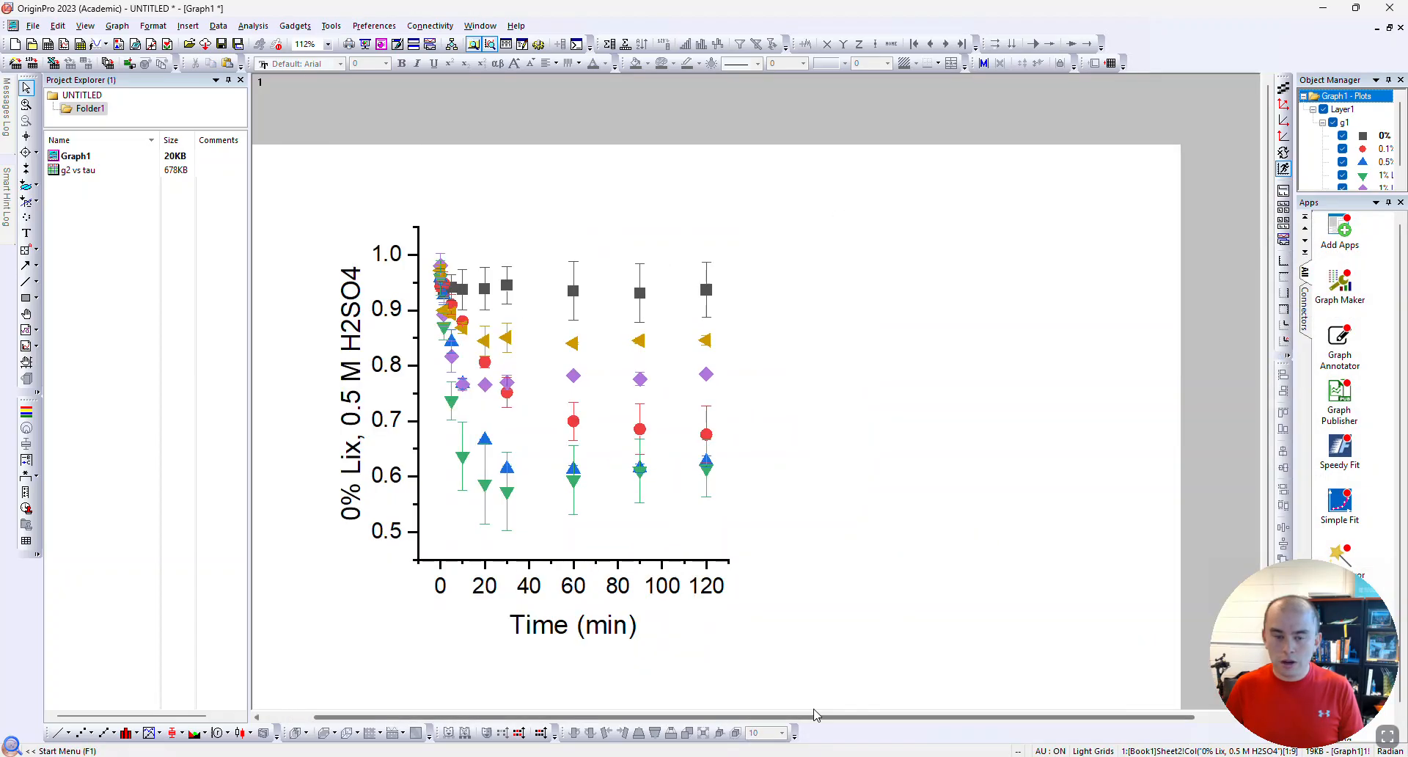
Change the 0% Lix, 0.5 M H2SO4 series to open square symbols with size 12
{"action": "left_click", "coordinate": [525, 294]}
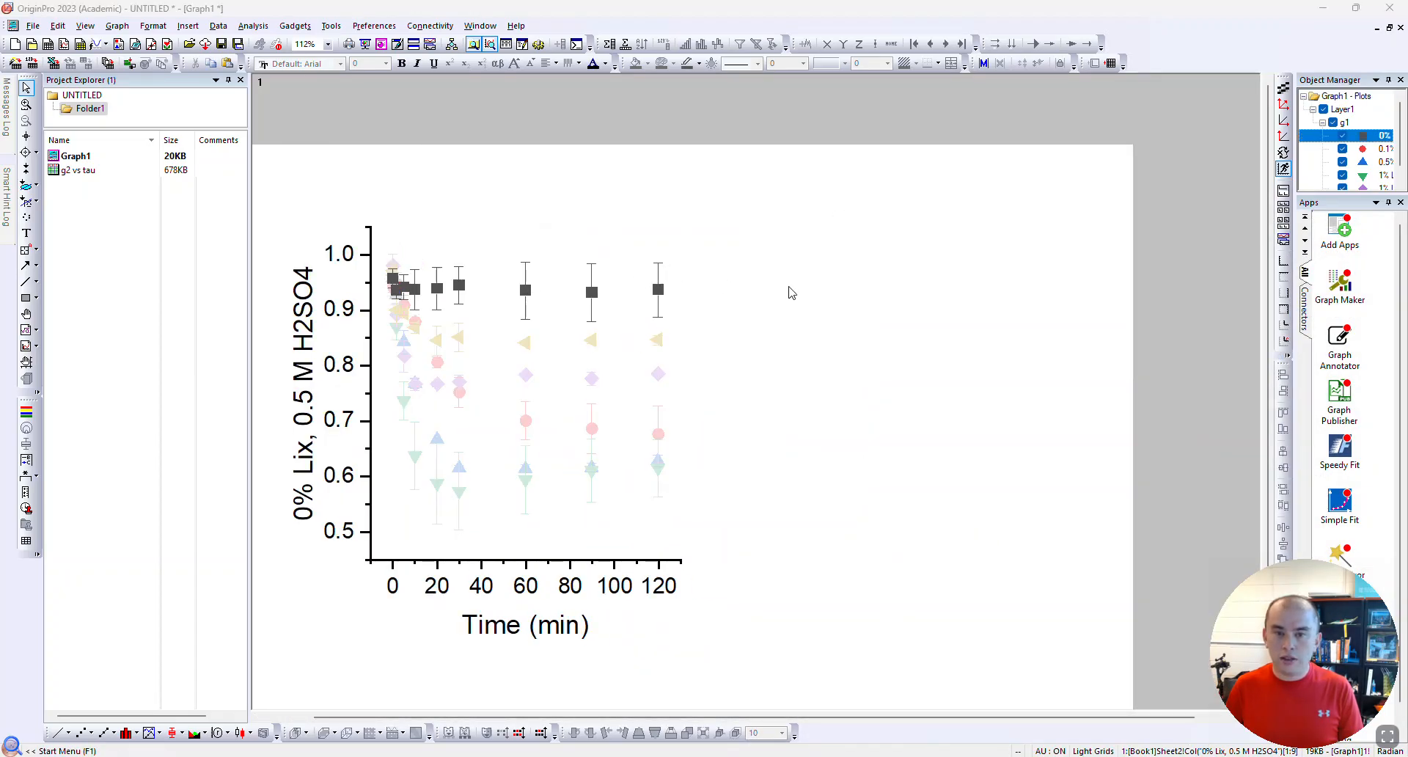
{"action": "left_click_drag", "start_coordinate": [990, 222], "coordinate": [950, 207]}
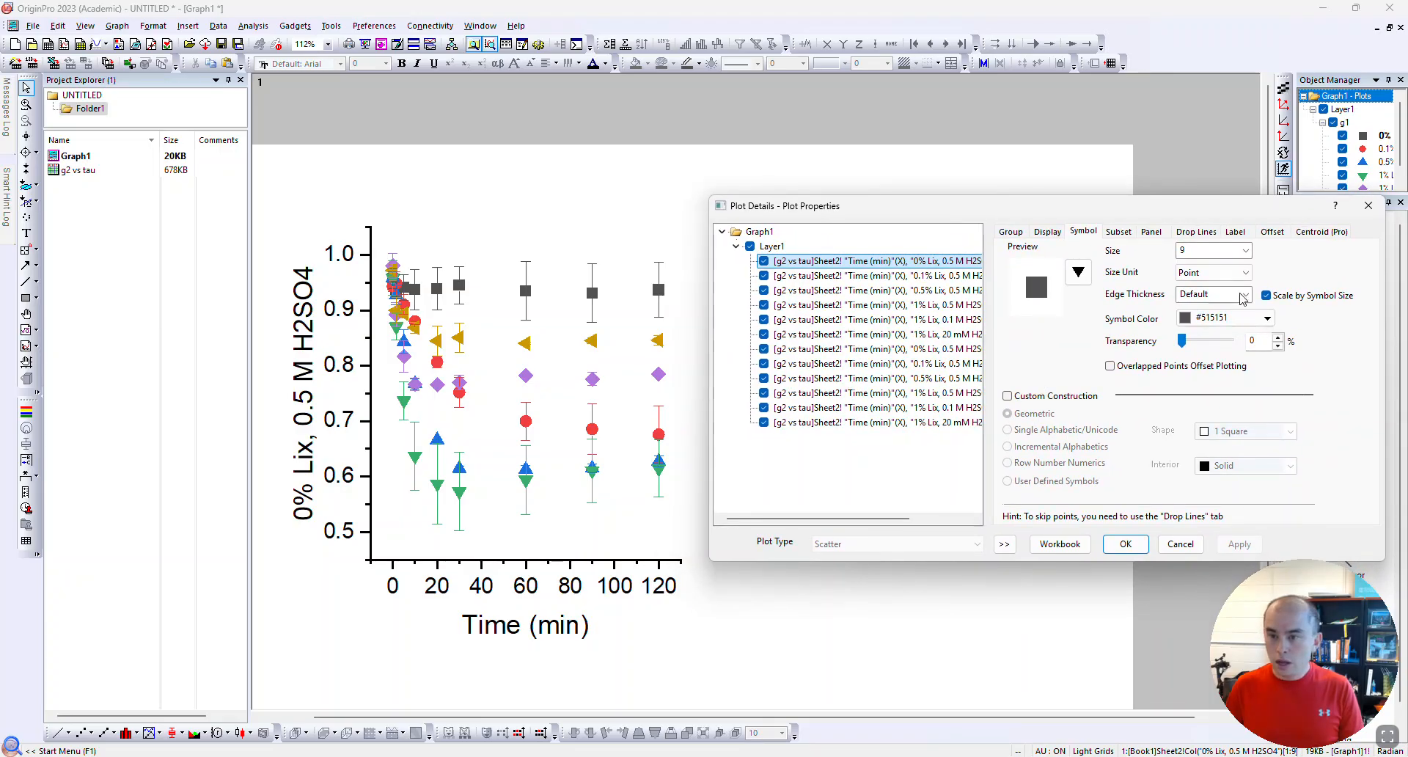
{"action": "left_click", "coordinate": [1245, 250]}
{"action": "left_click", "coordinate": [1197, 324]}
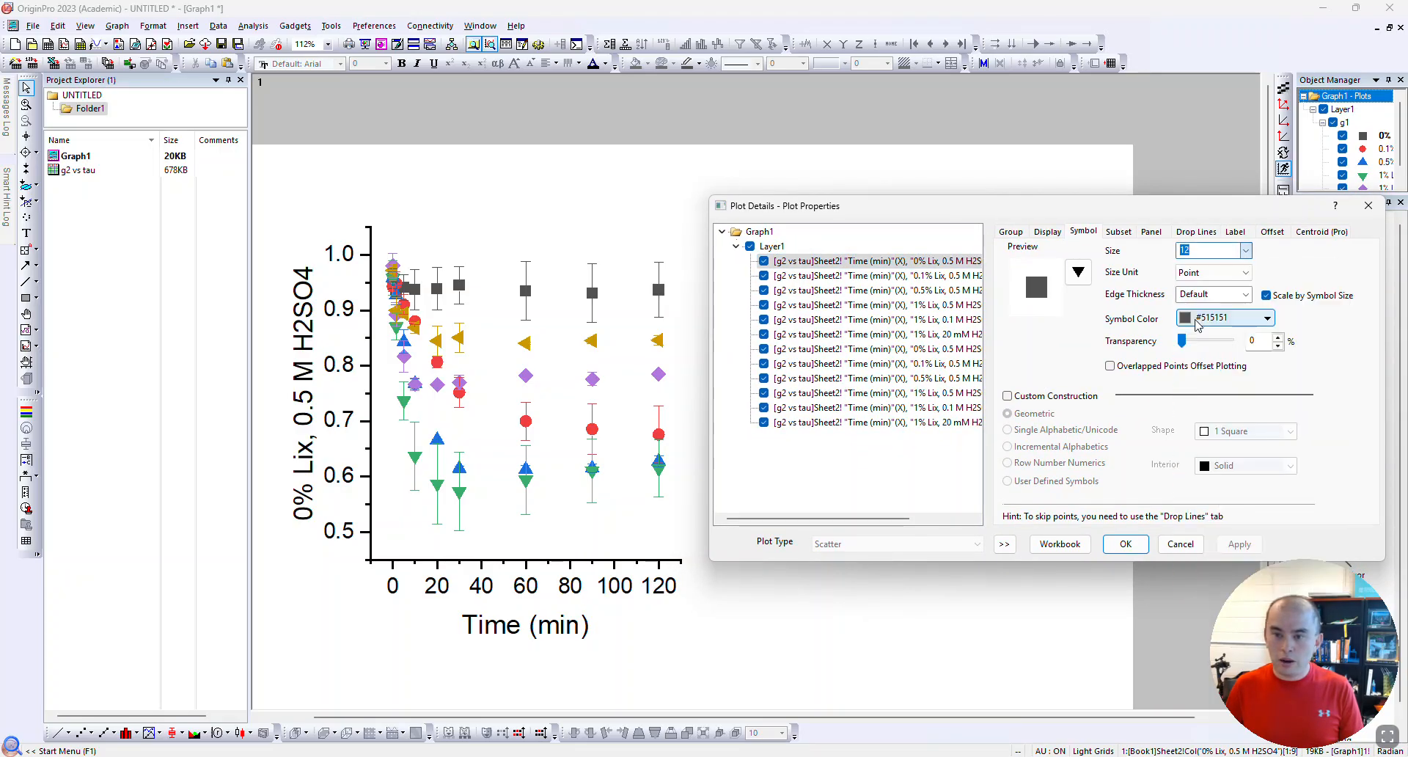
{"action": "left_click", "coordinate": [1077, 275]}
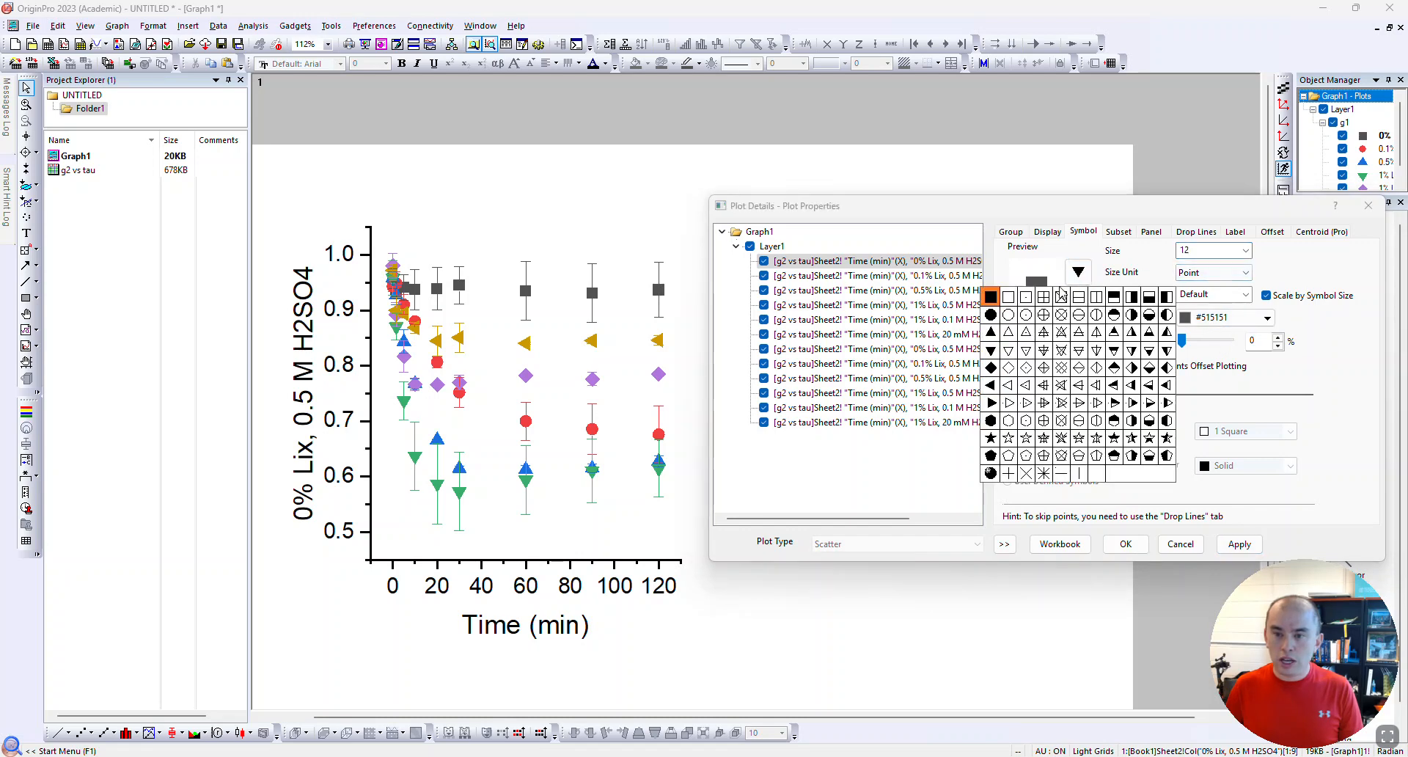
{"action": "left_click", "coordinate": [1008, 297]}
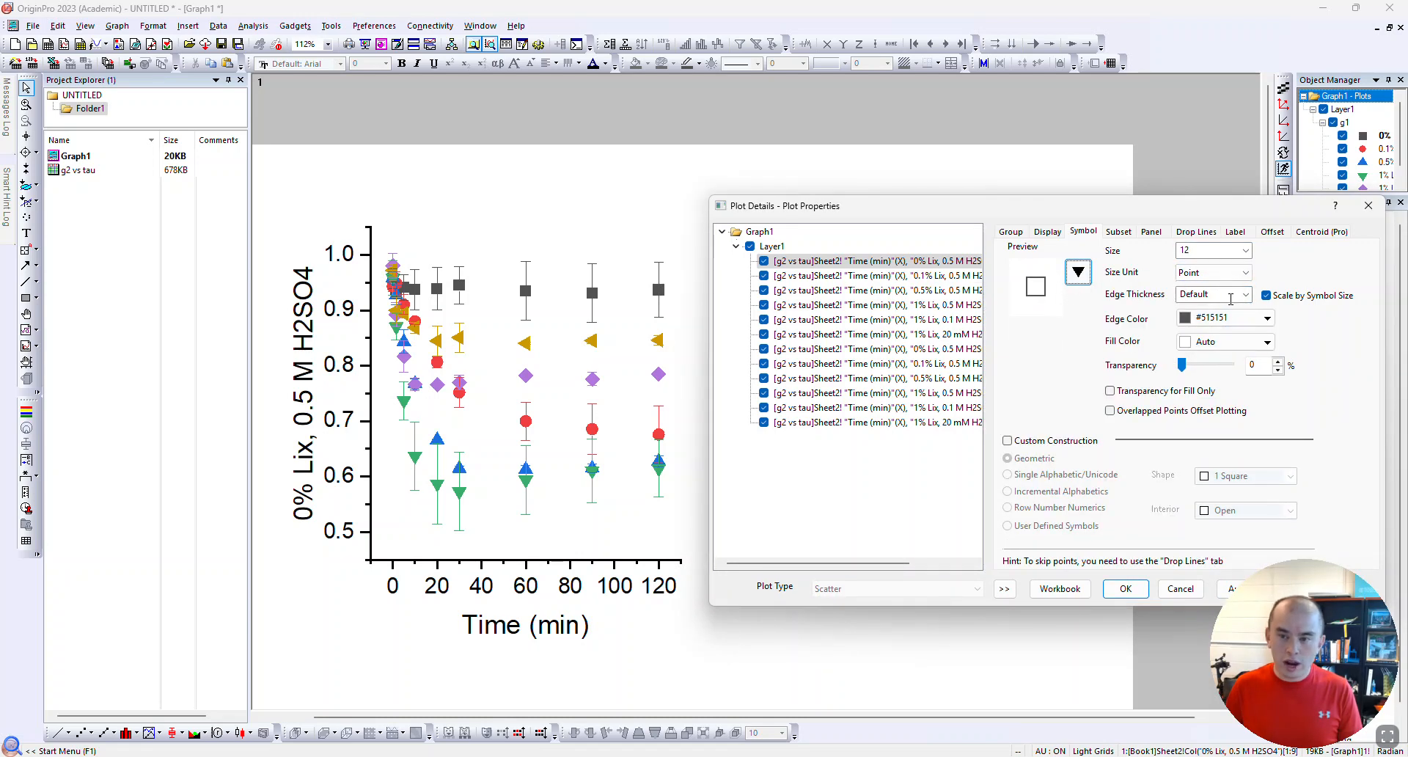
Give the 0% Lix squares a Black edge and LT Gray fill, and apply the colours to the graph
{"action": "left_click", "coordinate": [1266, 318]}
{"action": "left_click", "coordinate": [1188, 374]}
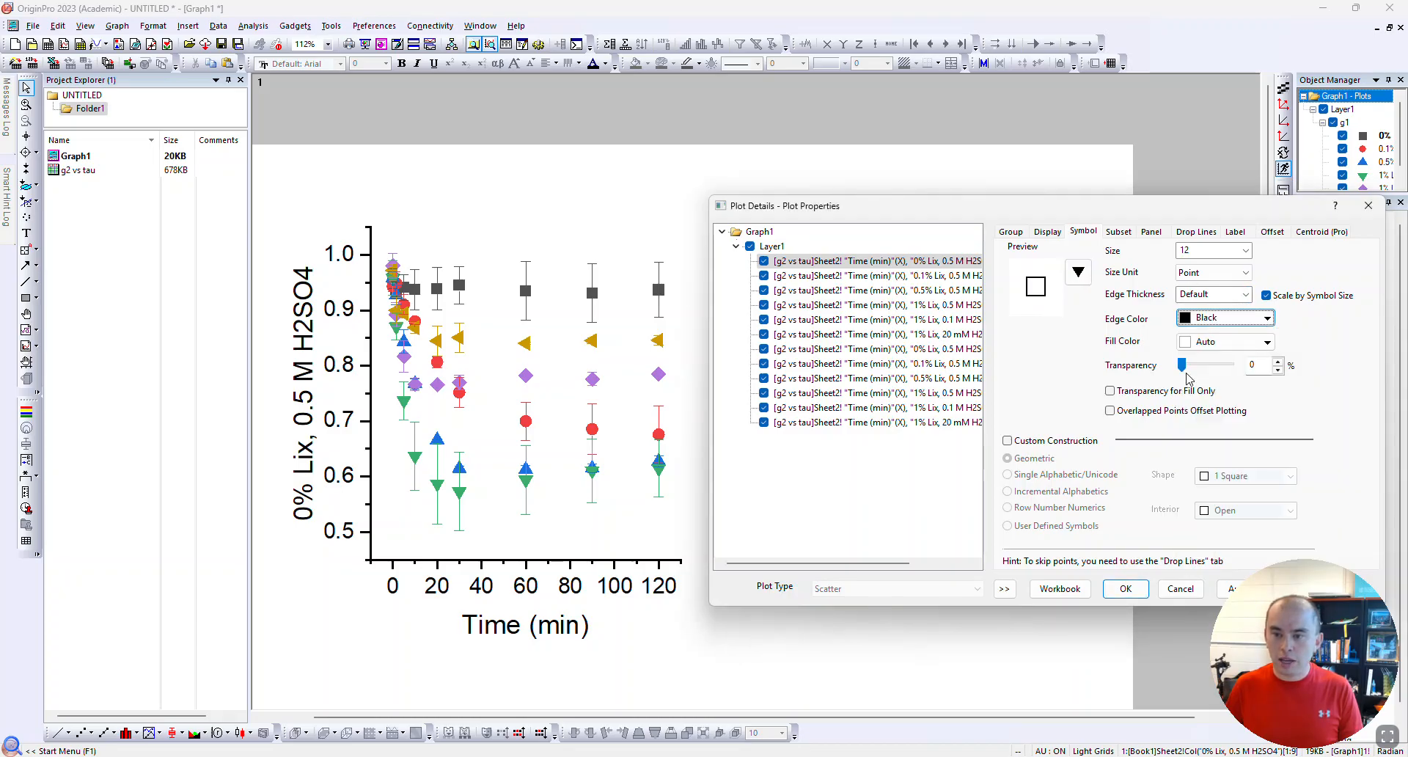
{"action": "left_click", "coordinate": [1221, 342]}
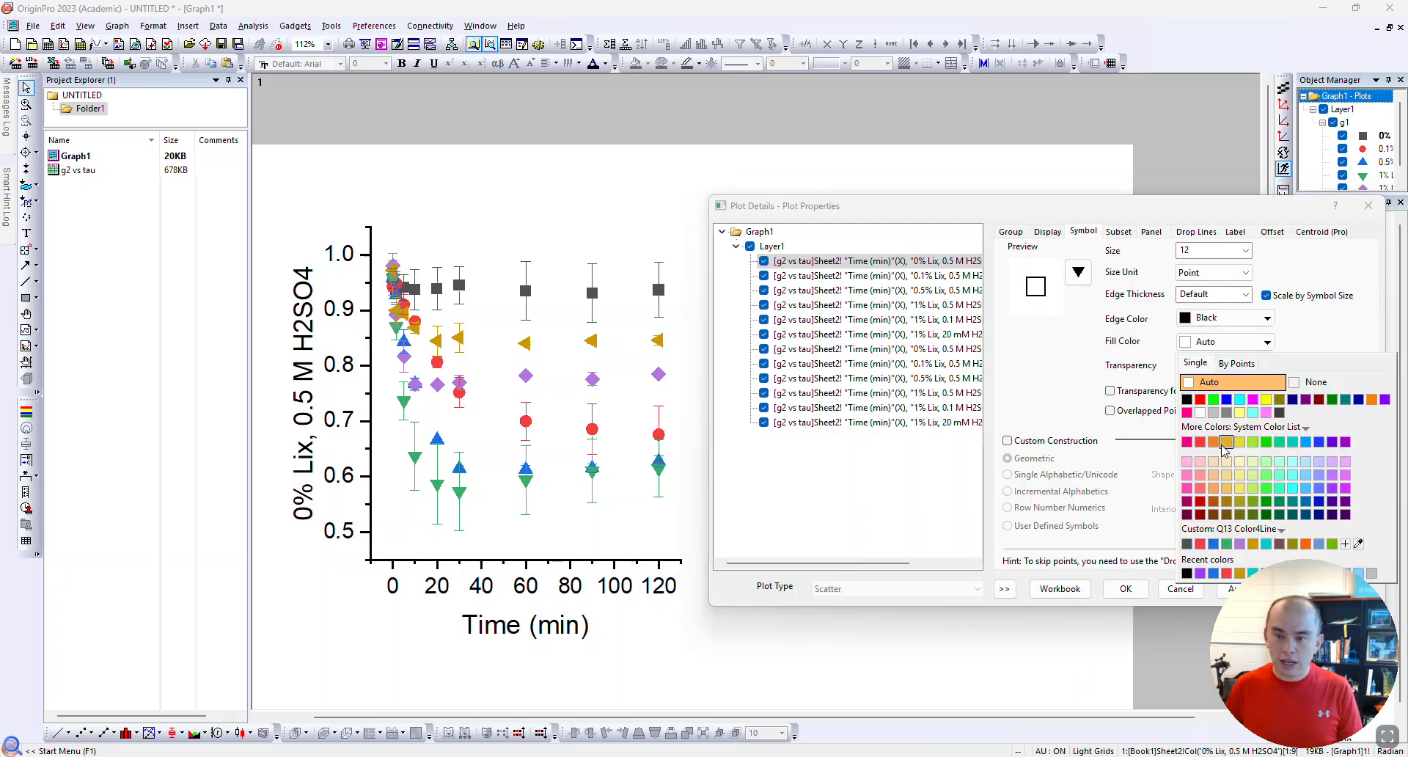
{"action": "left_click", "coordinate": [1213, 412]}
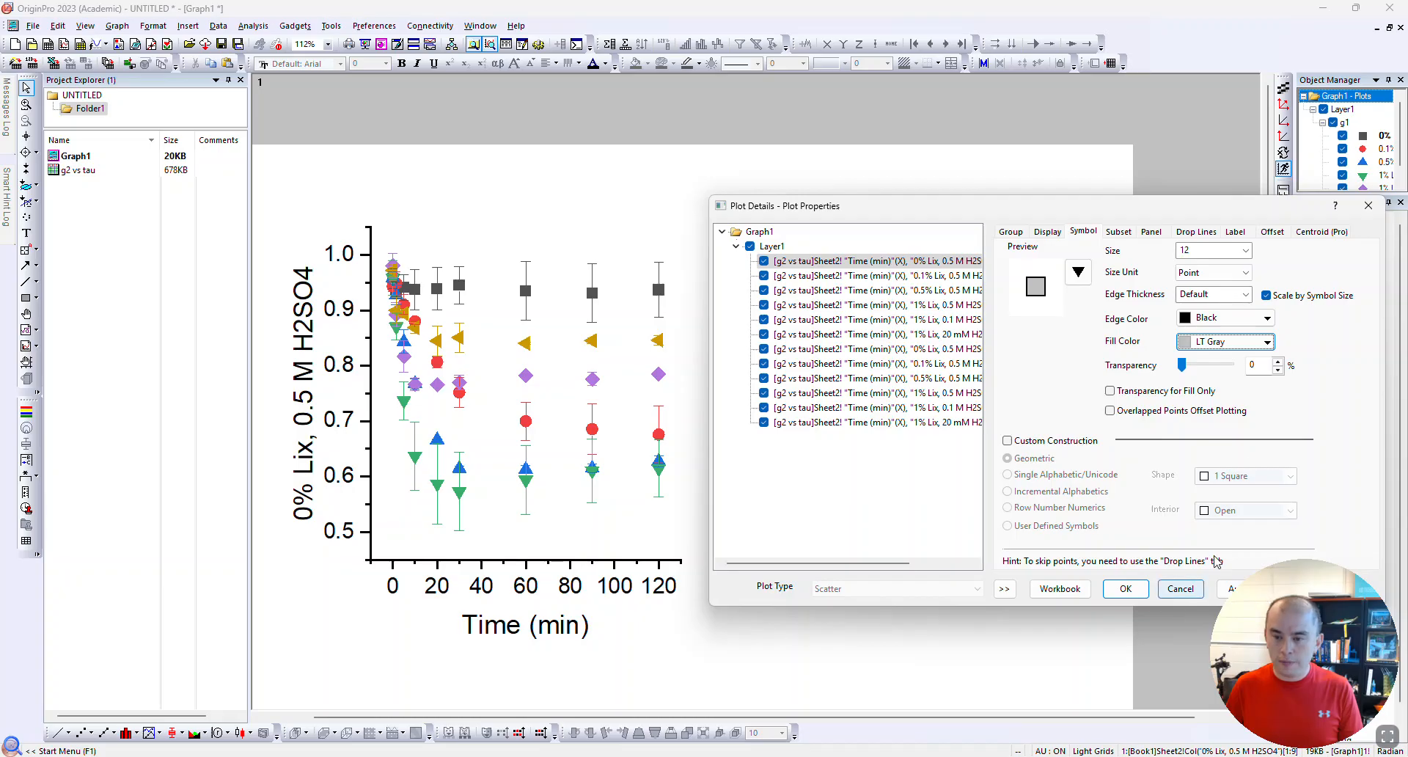
{"action": "left_click_drag", "start_coordinate": [1210, 212], "coordinate": [1215, 154]}
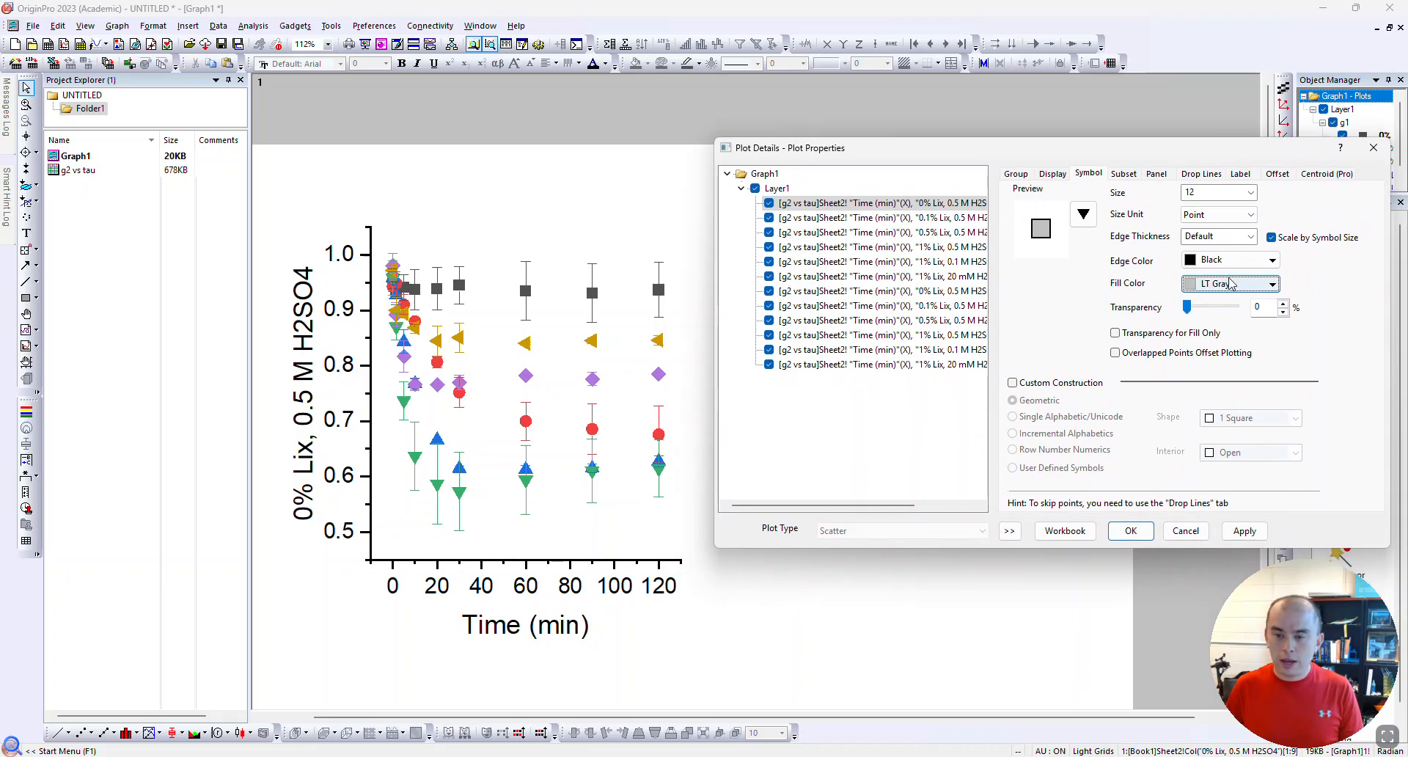
{"action": "left_click", "coordinate": [1255, 538]}
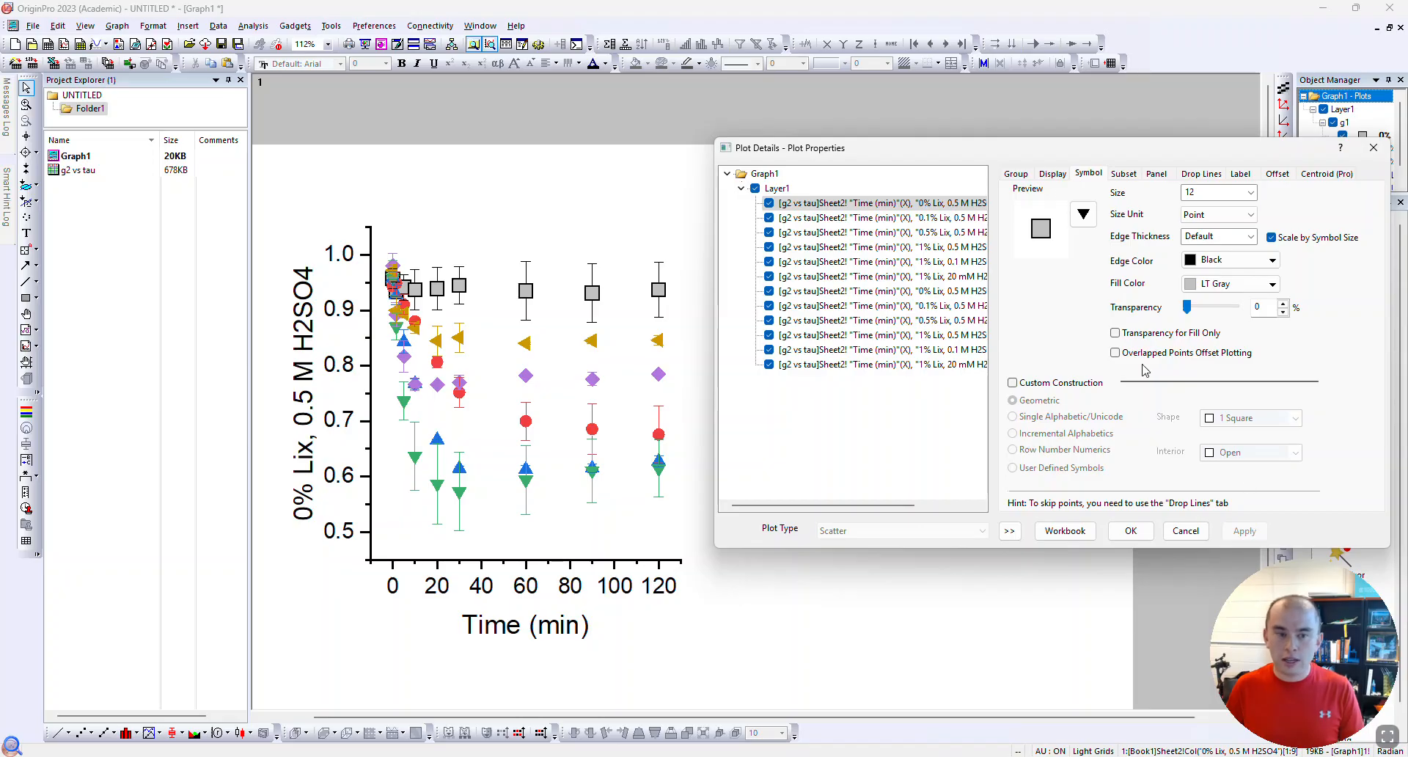
Try an edge thickness of 15 on the 0% Lix squares, and raise it to 18
{"action": "left_click", "coordinate": [1217, 235]}
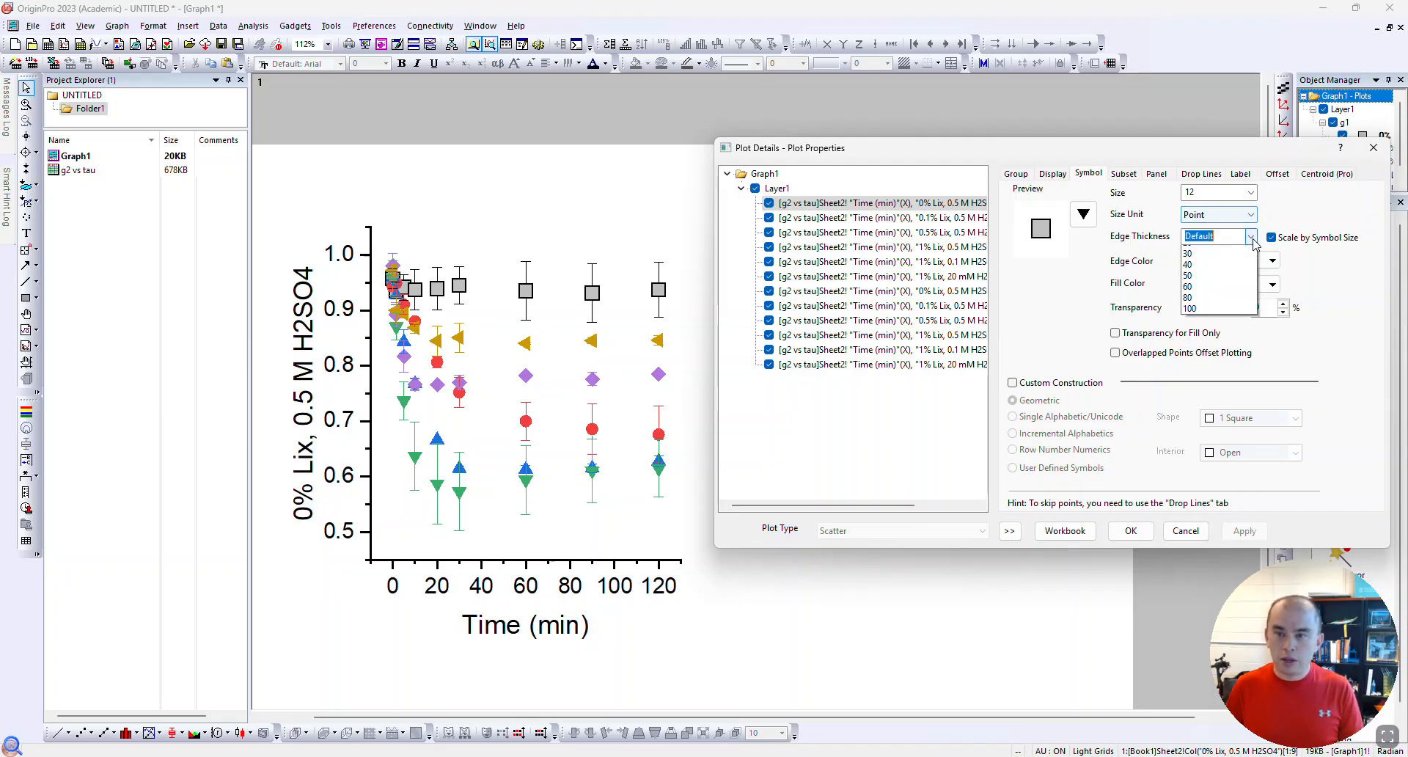
{"action": "left_click", "coordinate": [1218, 233]}
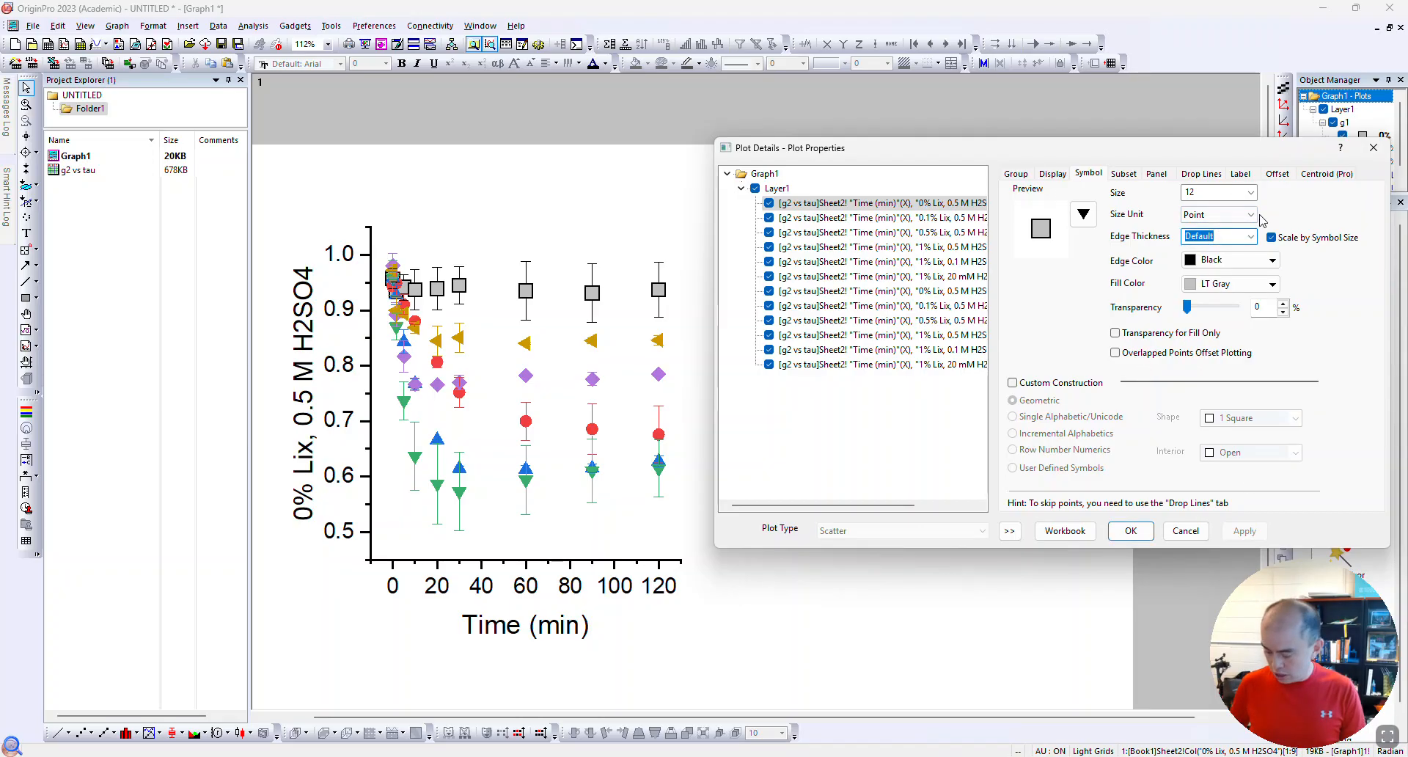
{"action": "type", "text": "15"}
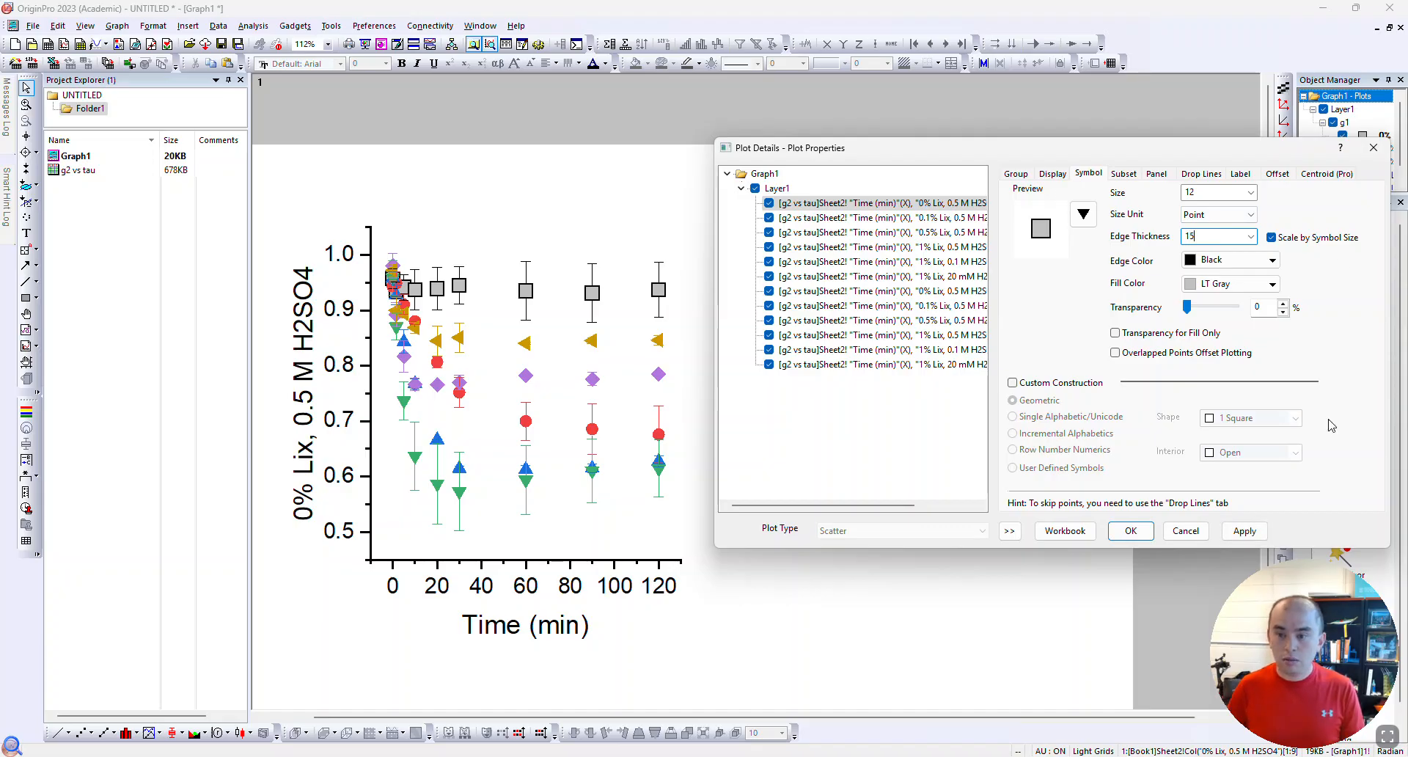
{"action": "left_click", "coordinate": [1244, 531]}
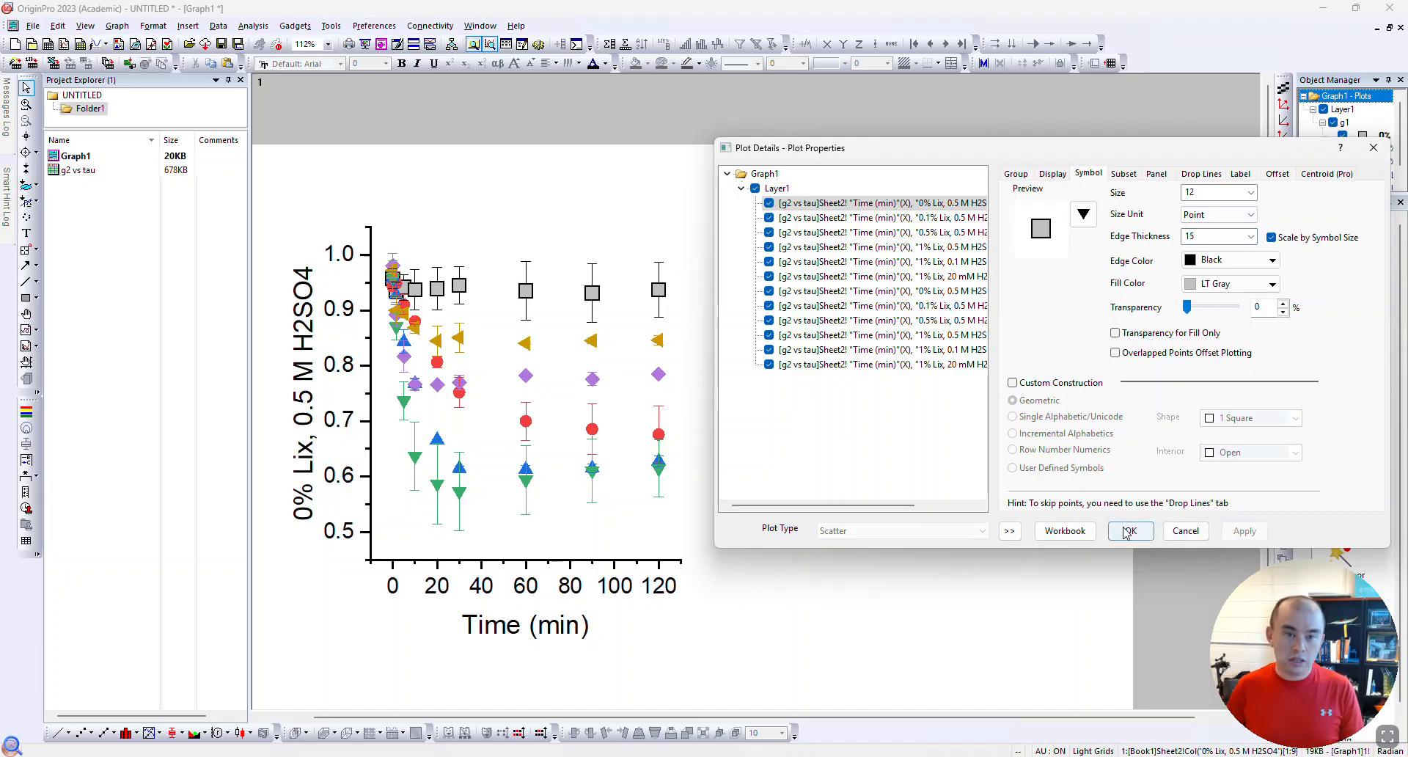
{"action": "left_click", "coordinate": [1196, 236]}
{"action": "type", "text": "18"}
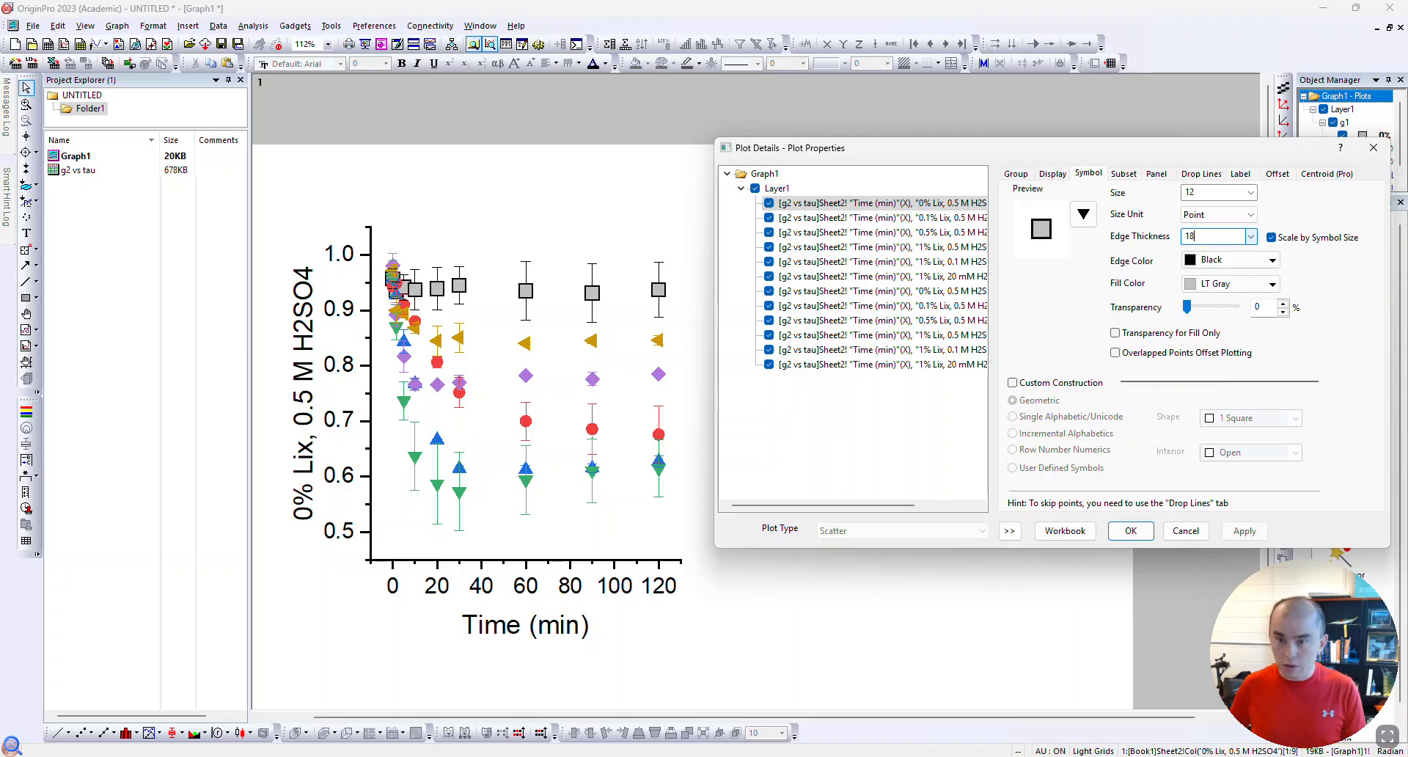
{"action": "left_click", "coordinate": [1235, 533]}
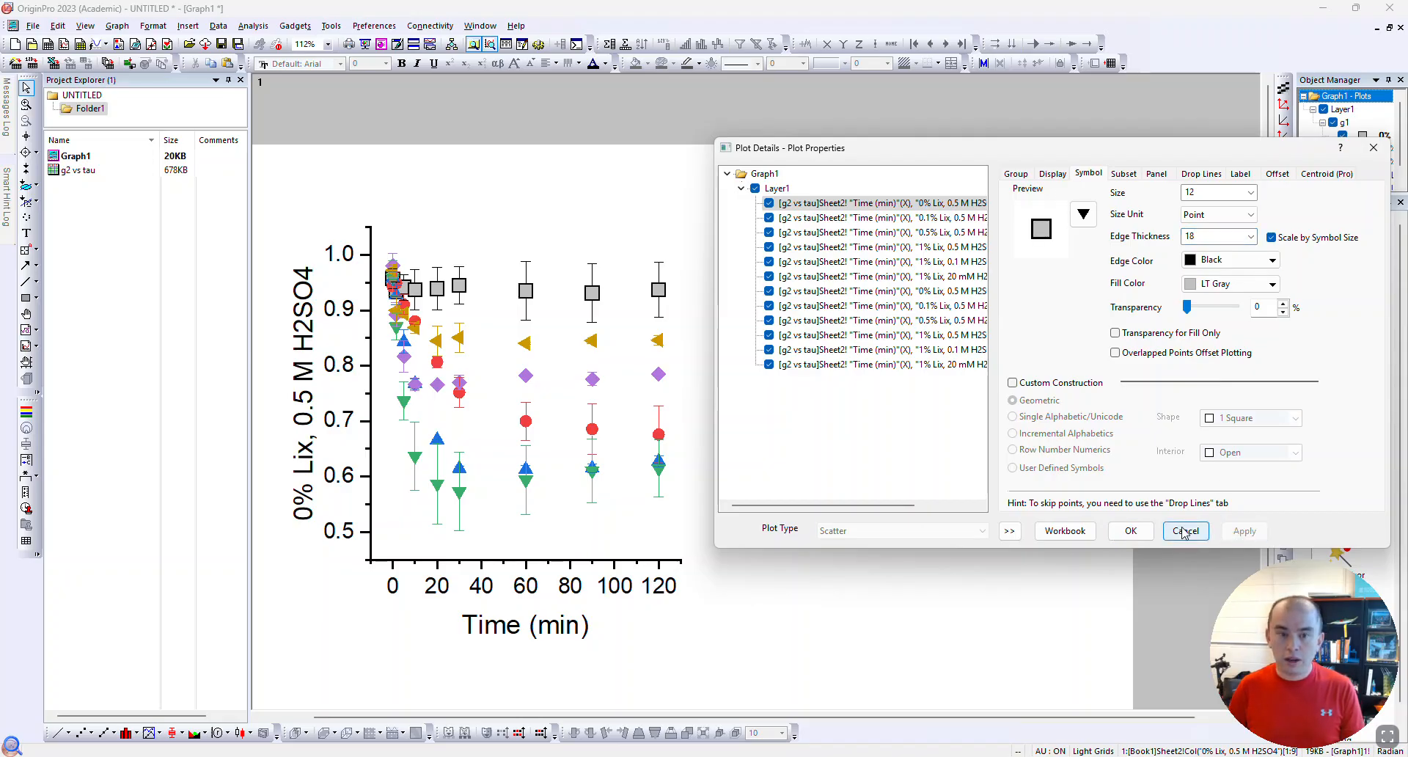
Change the 0.1% Lix, 0.5 M H2SO4 series to open circle symbols with size 12 in Point units
{"action": "left_click", "coordinate": [906, 222]}
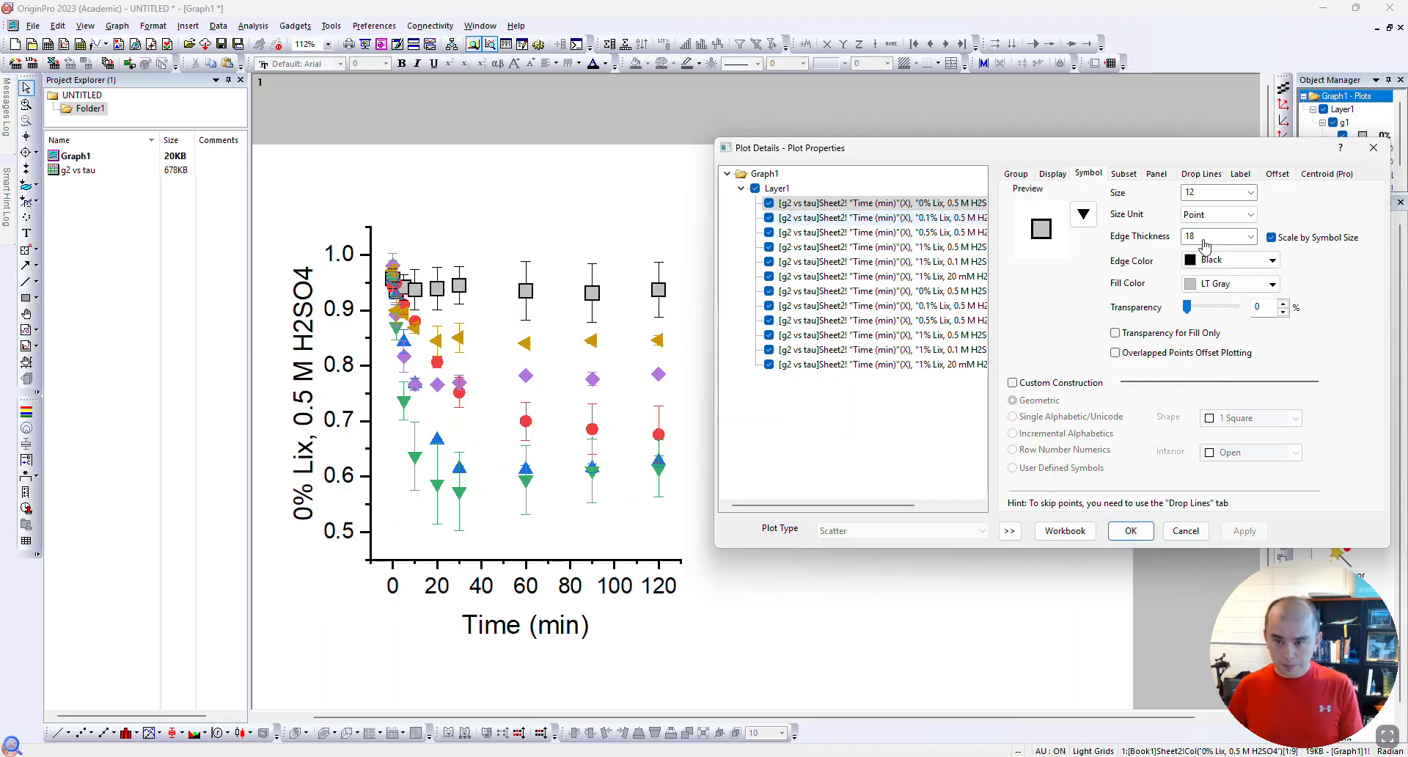
{"action": "left_click", "coordinate": [1083, 213]}
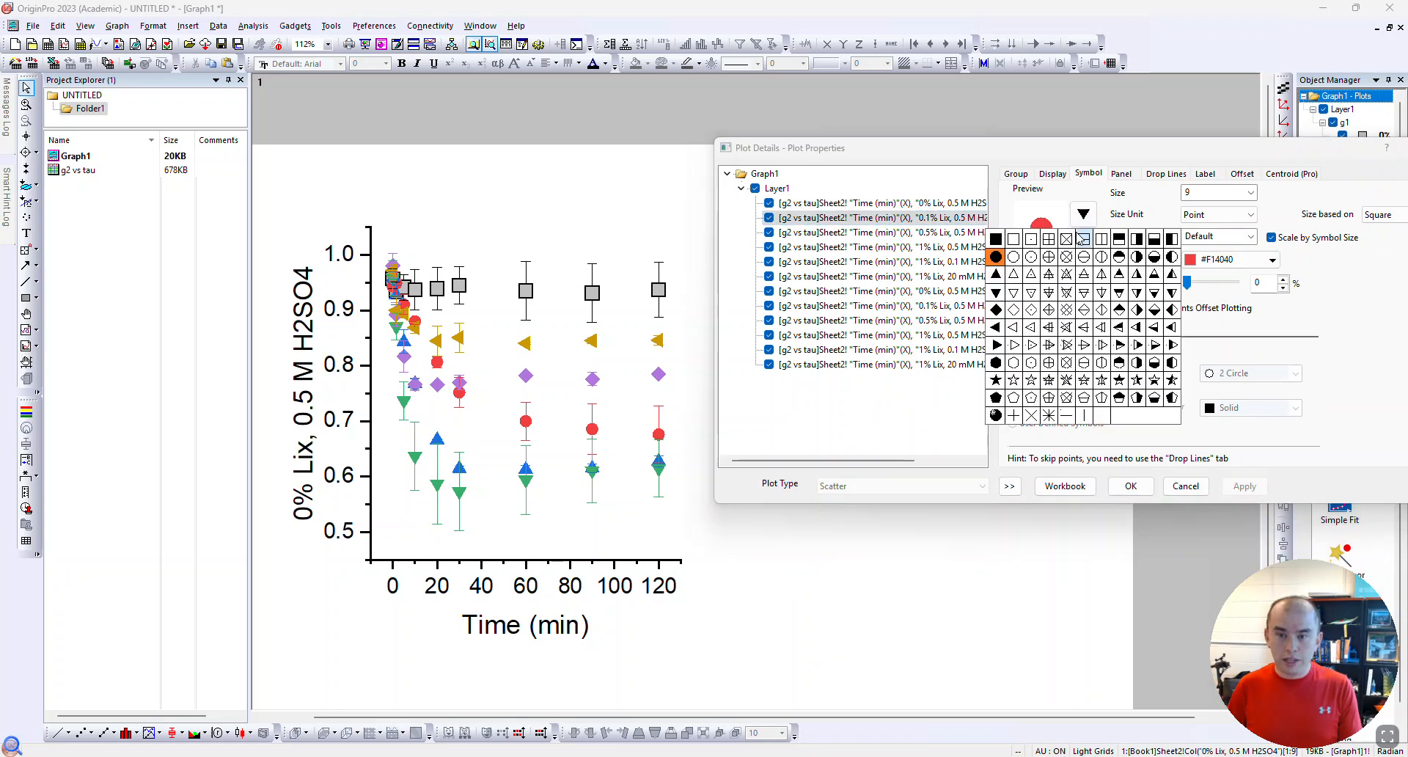
{"action": "left_click", "coordinate": [1013, 257]}
{"action": "left_click", "coordinate": [1250, 192]}
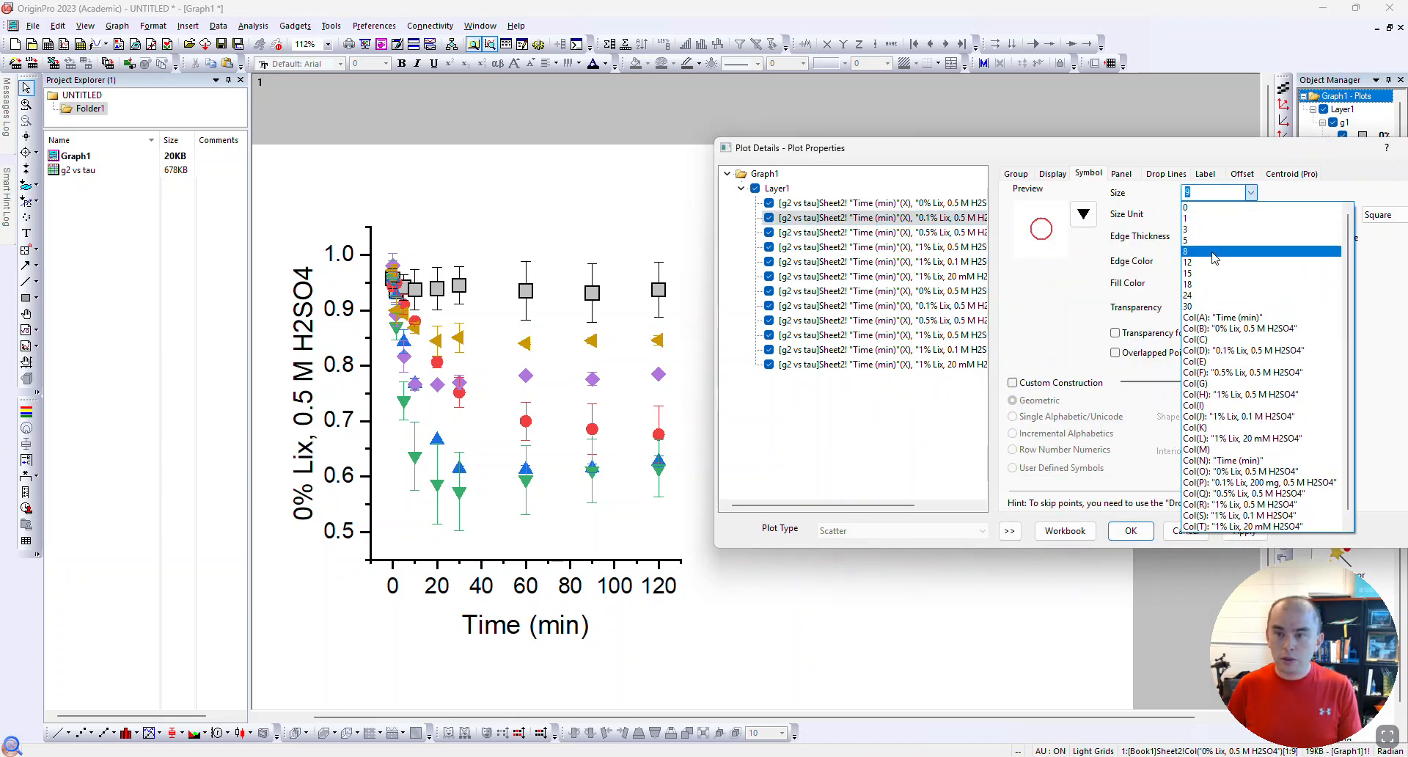
{"action": "left_click", "coordinate": [1239, 262]}
{"action": "left_click", "coordinate": [1245, 214]}
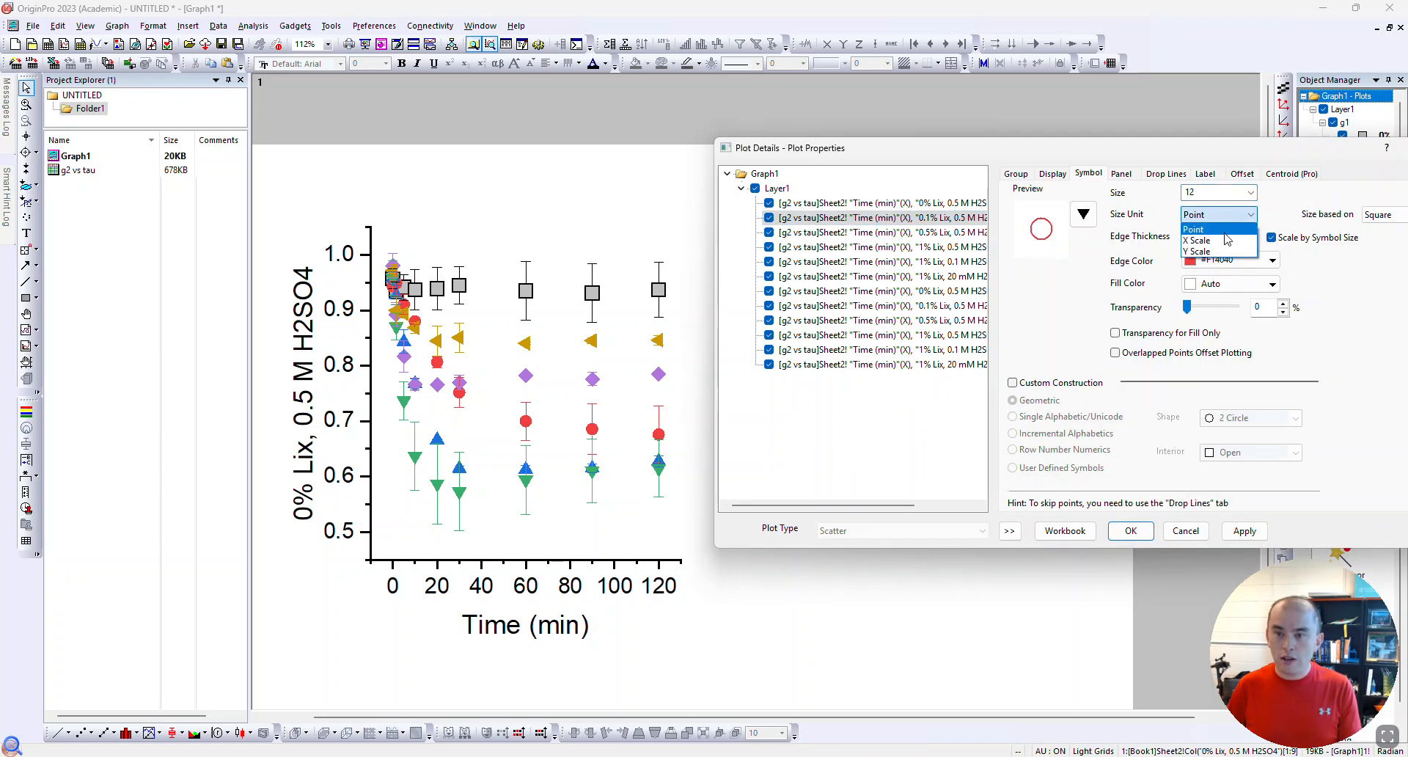
{"action": "left_click", "coordinate": [1210, 226]}
Give the 0.1% Lix circles a Black edge and red #F14040 fill, and apply the colours to the graph
{"action": "left_click", "coordinate": [1254, 260]}
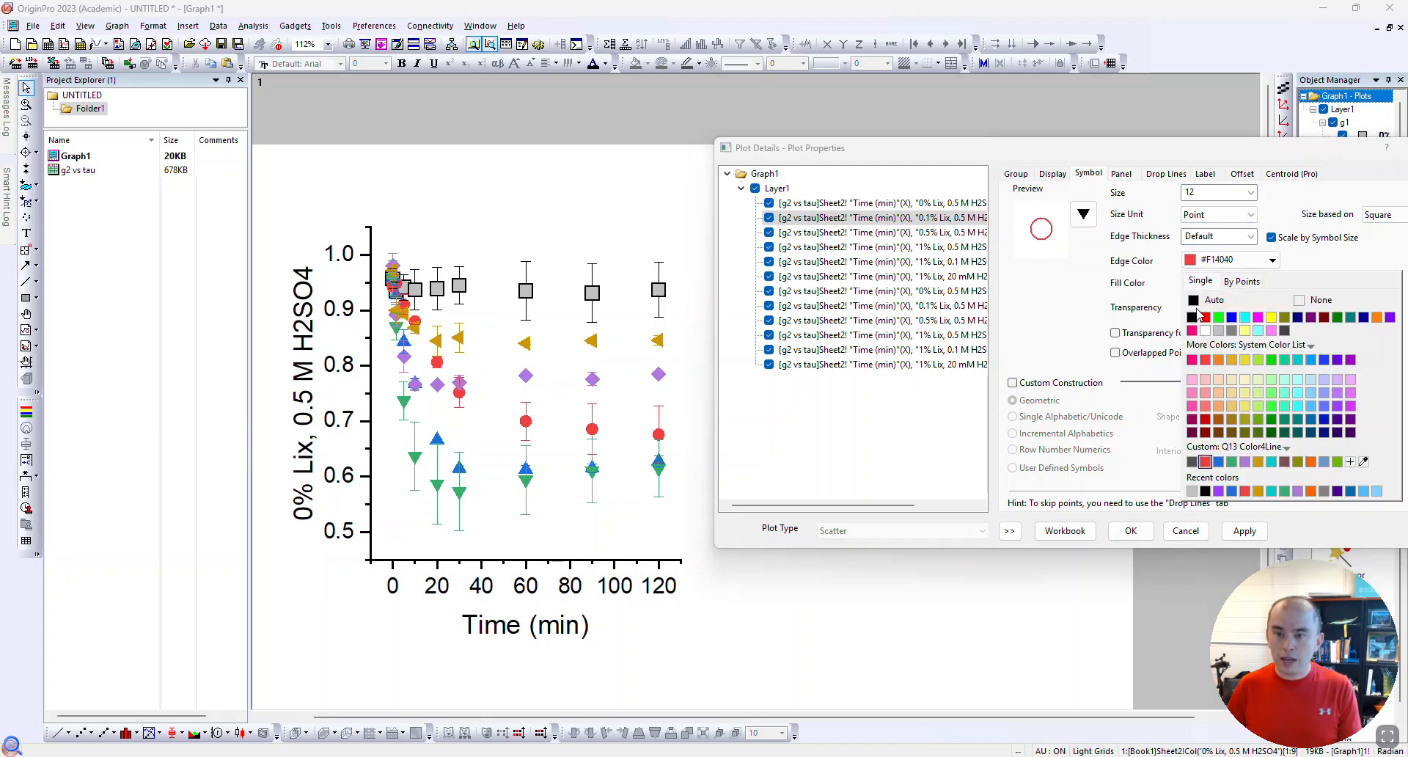
{"action": "left_click", "coordinate": [1191, 317]}
{"action": "left_click", "coordinate": [1213, 284]}
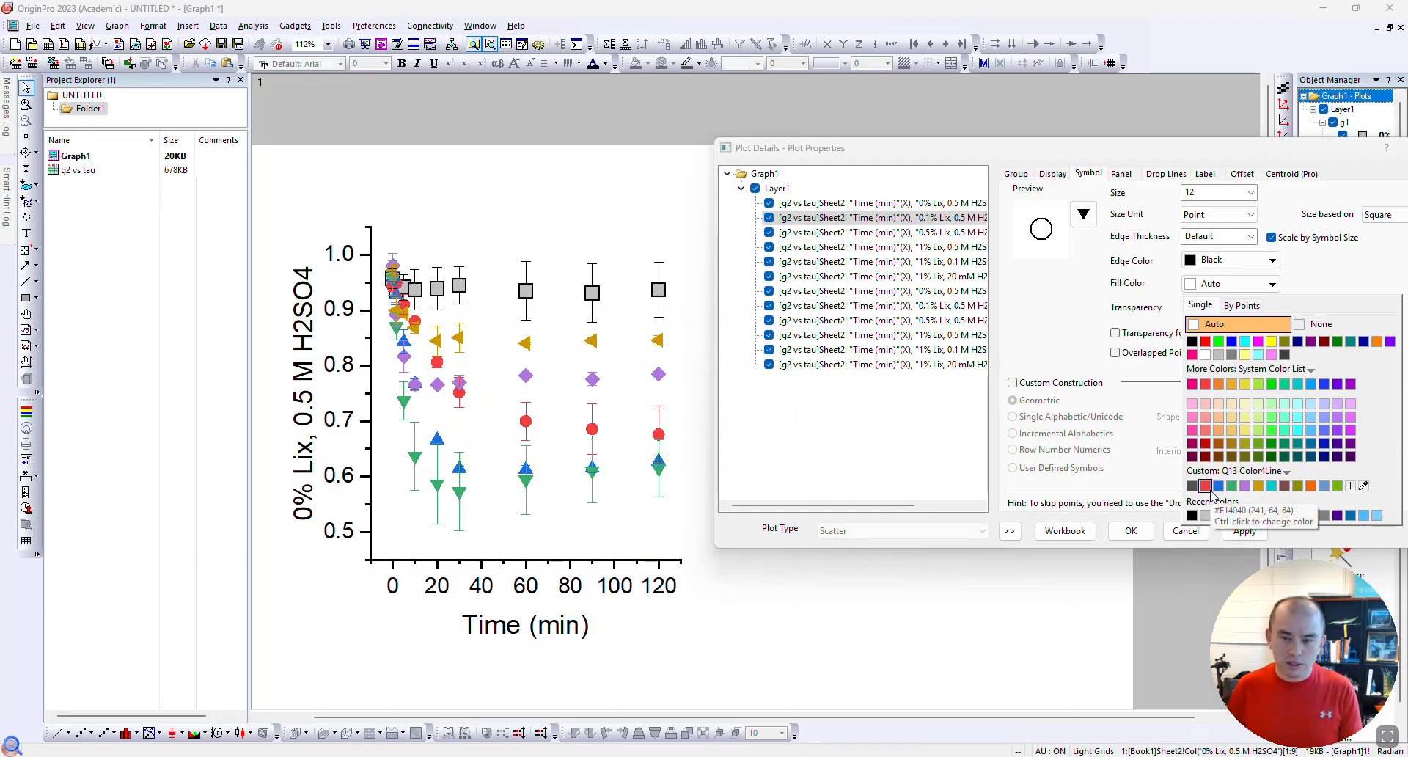
{"action": "left_click", "coordinate": [1205, 485]}
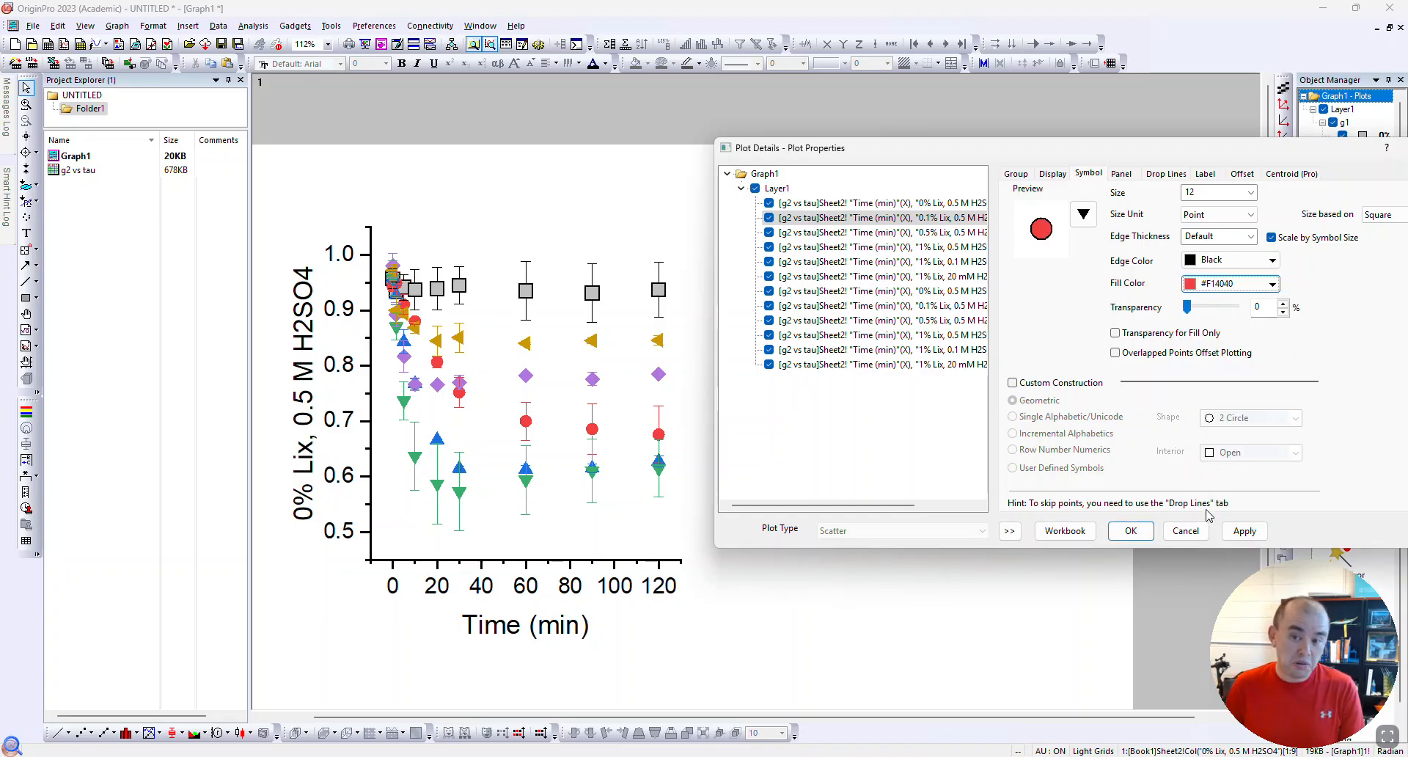
{"action": "left_click", "coordinate": [1245, 530]}
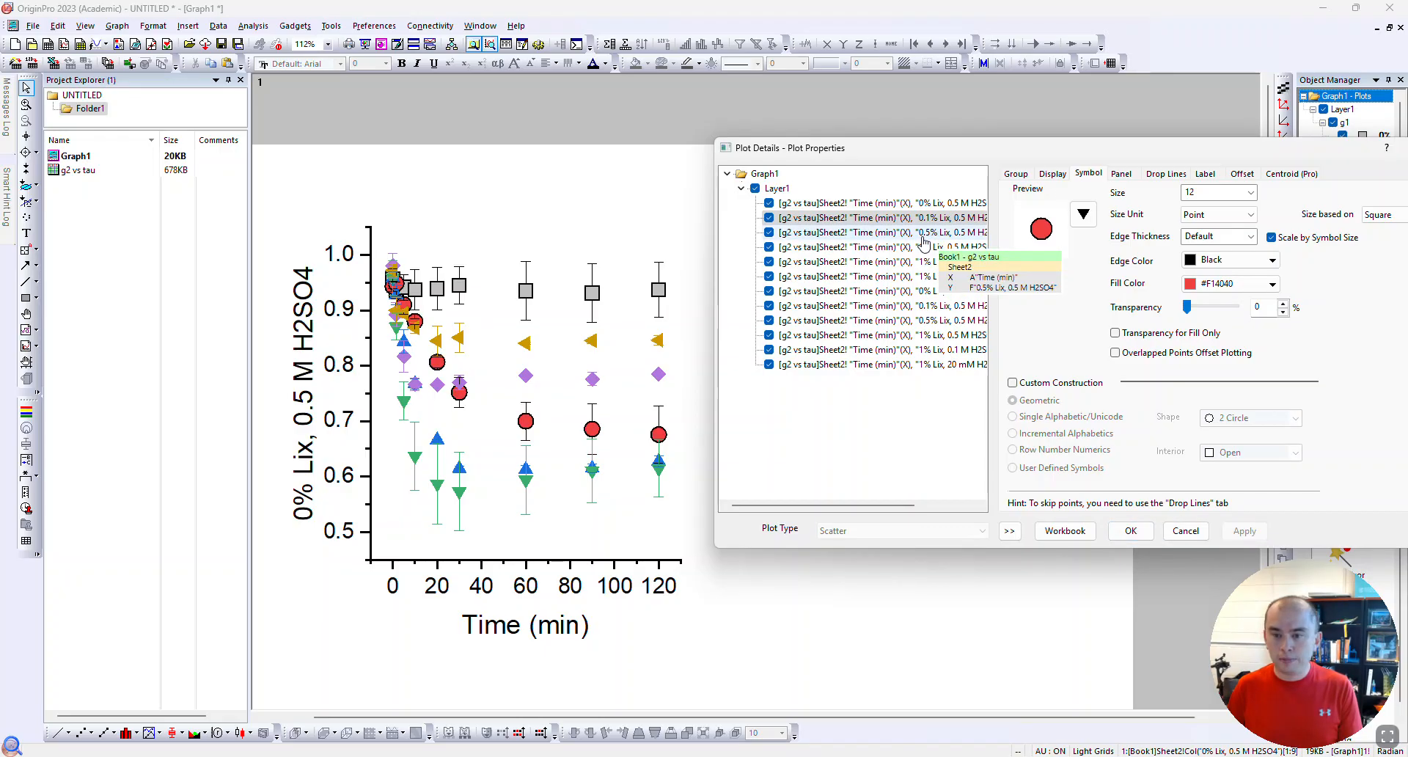
Accept the symbol settings and ungroup the six scatter series in Layer1's layer contents
{"action": "left_click", "coordinate": [1133, 531]}
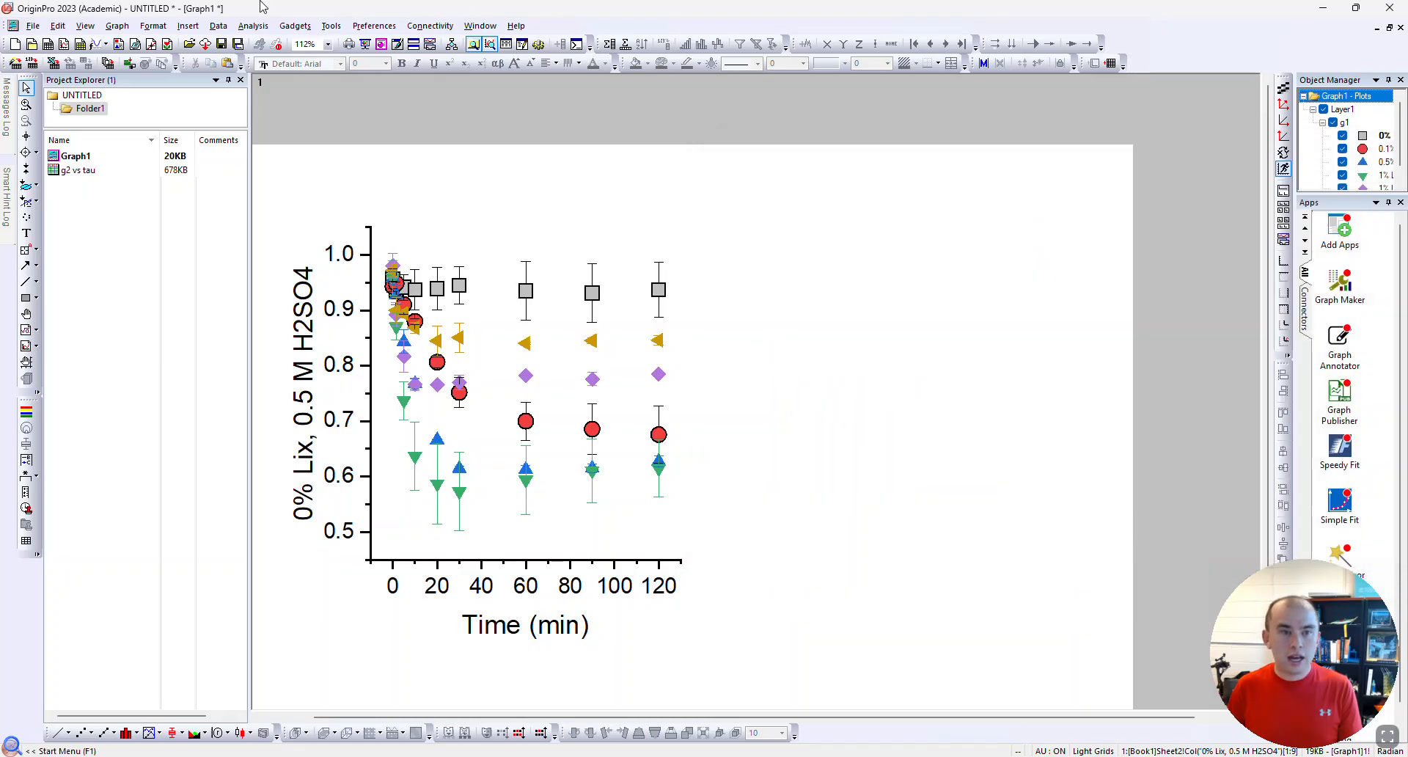
{"action": "left_click", "coordinate": [117, 26]}
{"action": "left_click", "coordinate": [136, 37]}
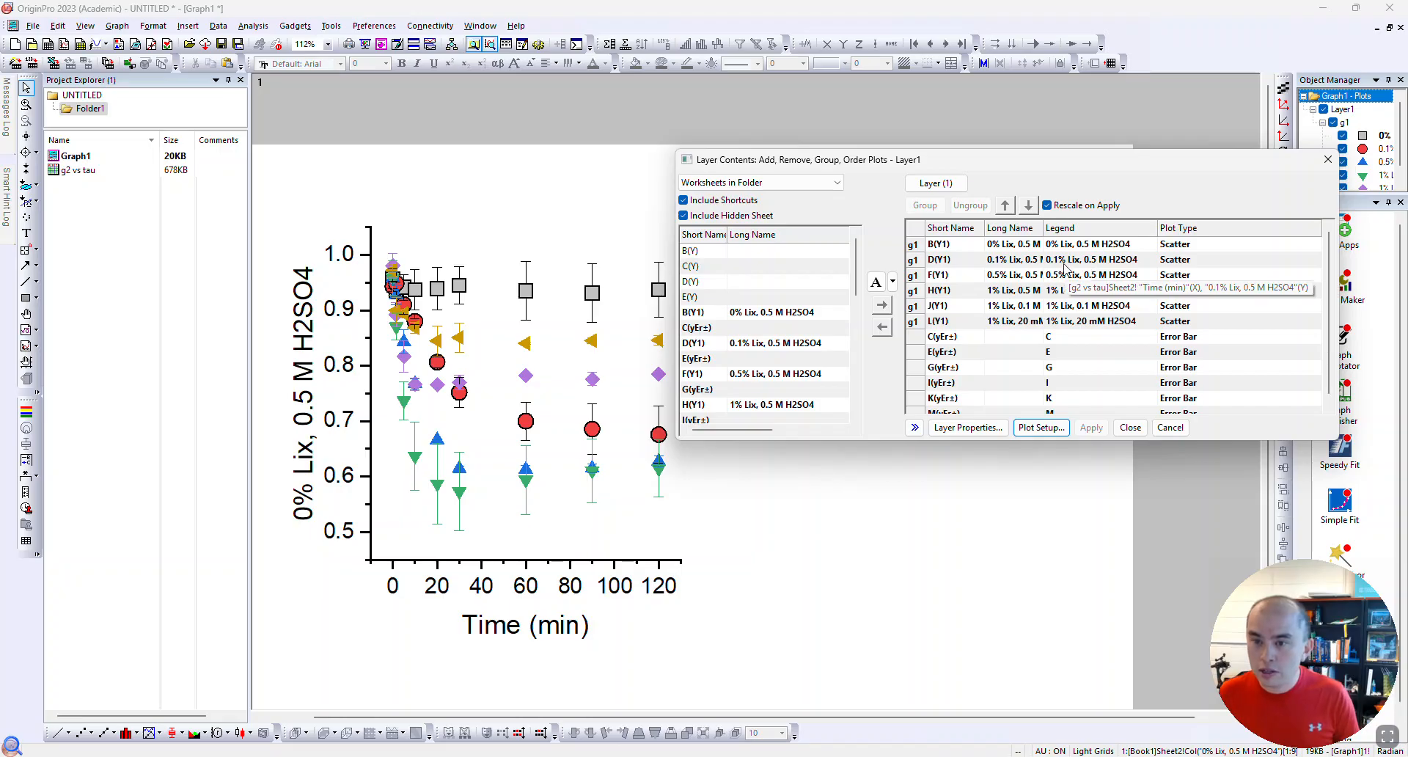
{"action": "left_click", "coordinate": [1054, 309]}
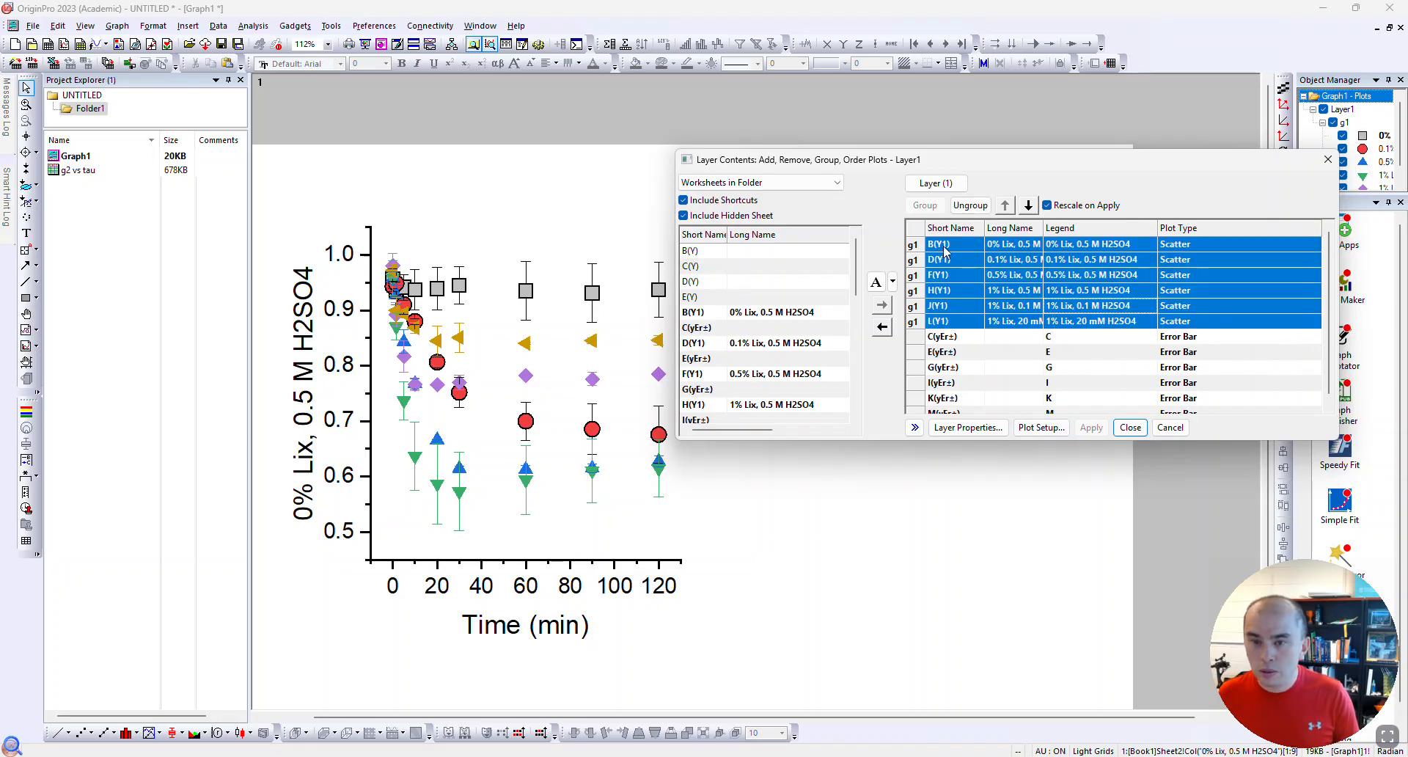
{"action": "left_click", "coordinate": [970, 205]}
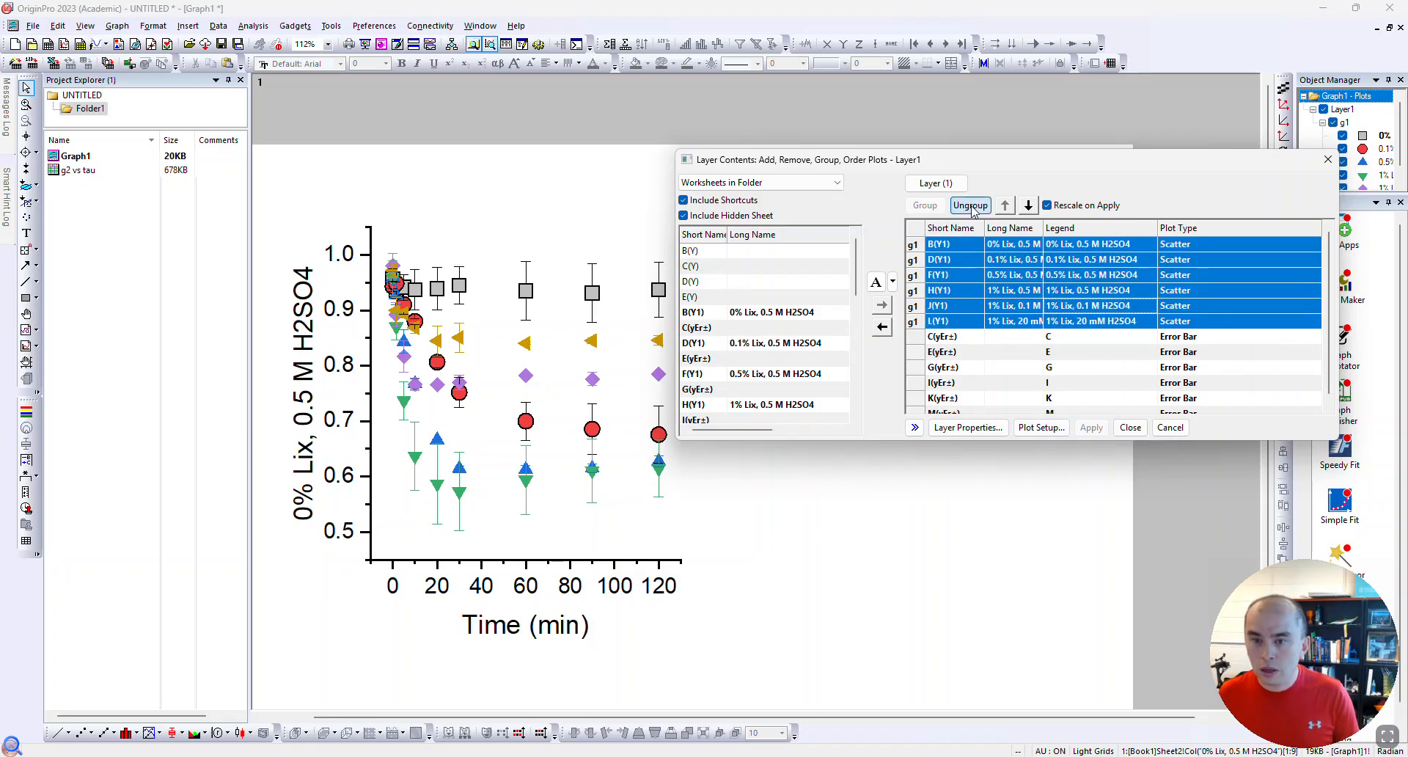
Remove the 1% Lix, 0.1 M H2SO4 and 1% Lix, 20 mM H2SO4 series and error bars K and M from the layer
{"action": "left_click", "coordinate": [992, 307]}
{"action": "left_click", "coordinate": [1001, 321], "text": "shift"}
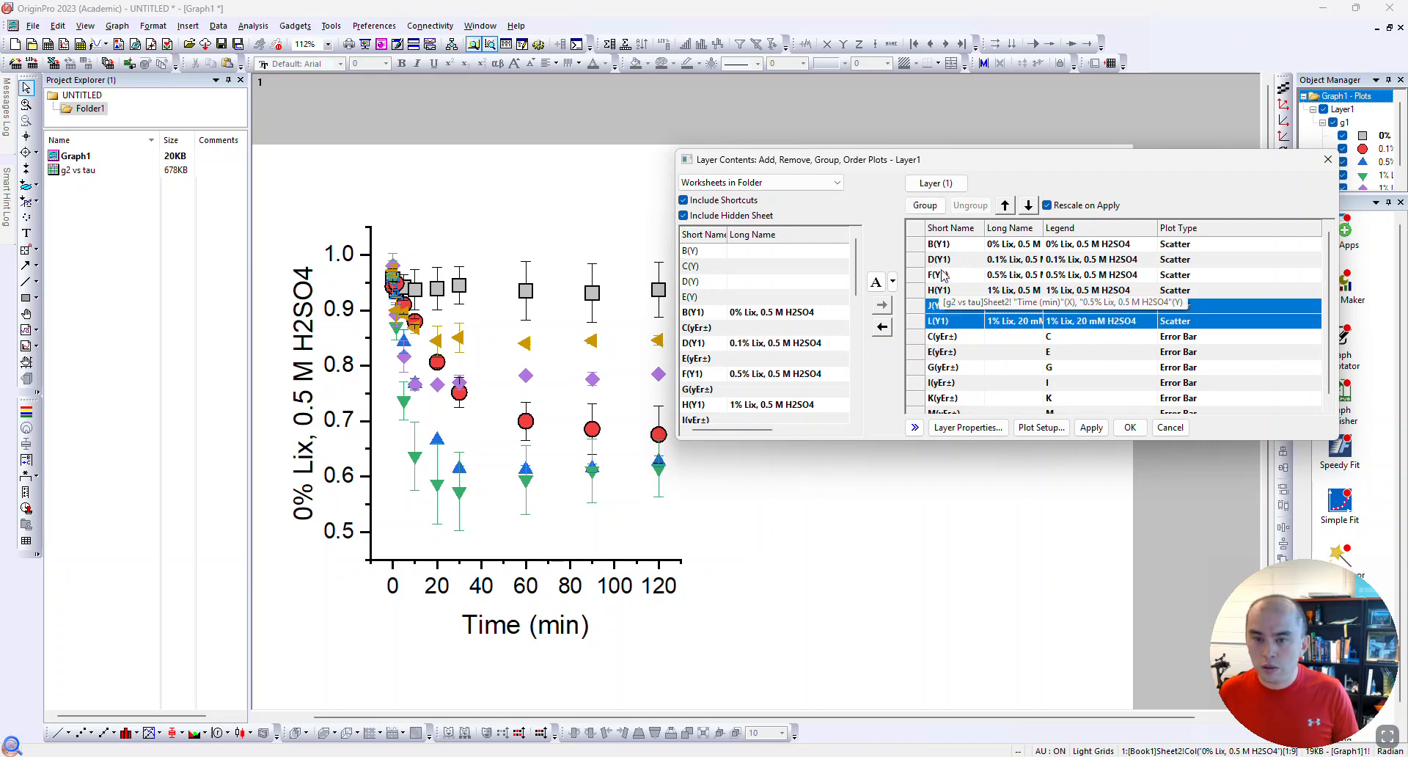
{"action": "left_click", "coordinate": [884, 328]}
{"action": "left_click", "coordinate": [1028, 369]}
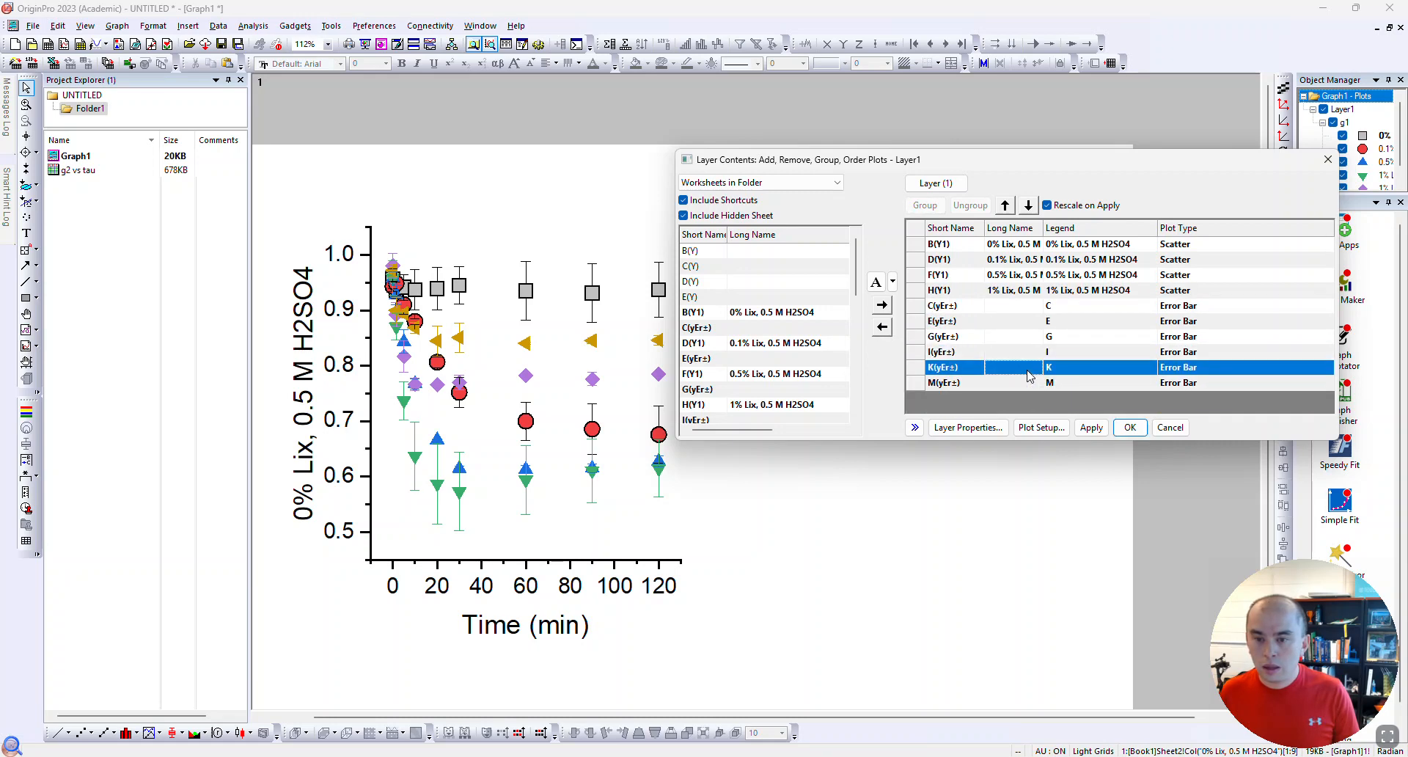
{"action": "left_click", "coordinate": [1027, 382], "text": "shift"}
{"action": "left_click", "coordinate": [884, 327]}
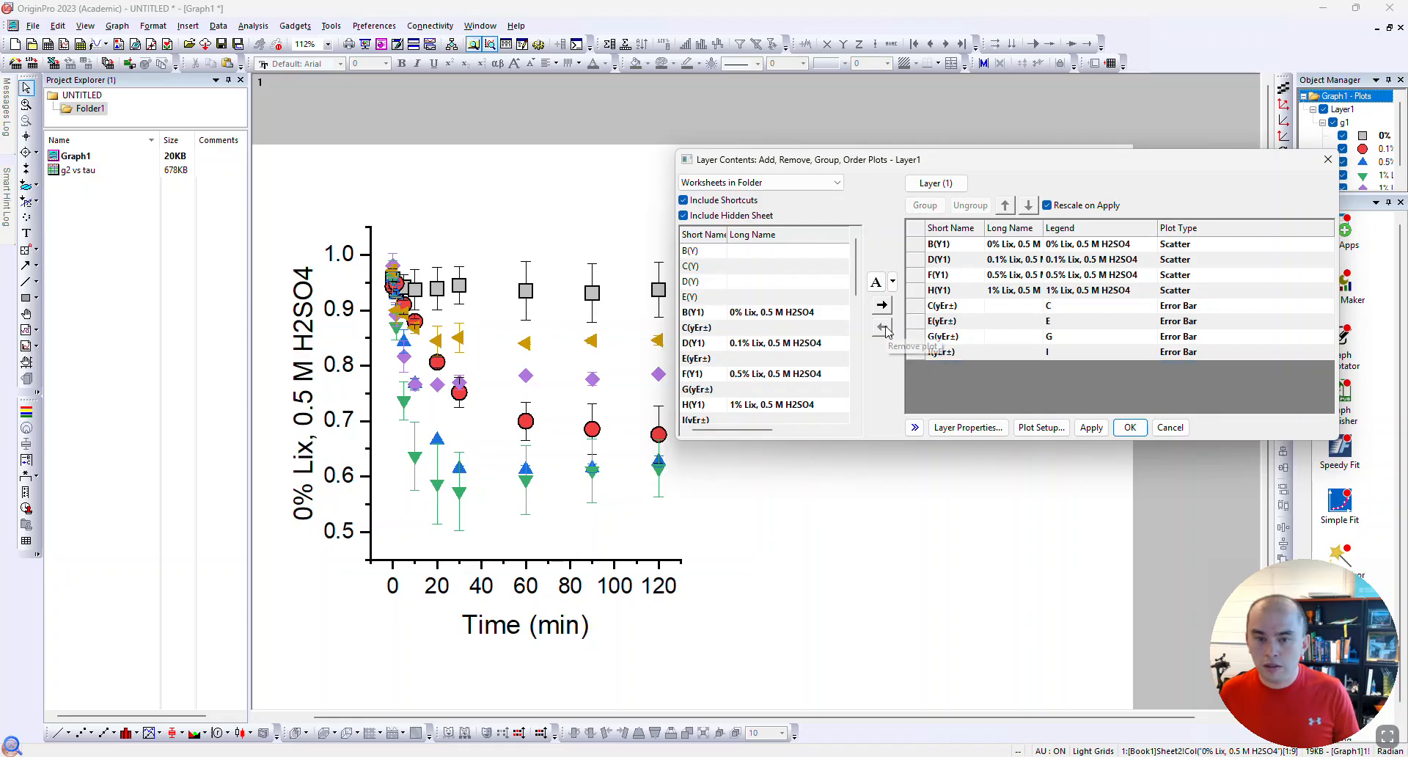
{"action": "left_click", "coordinate": [1129, 429]}
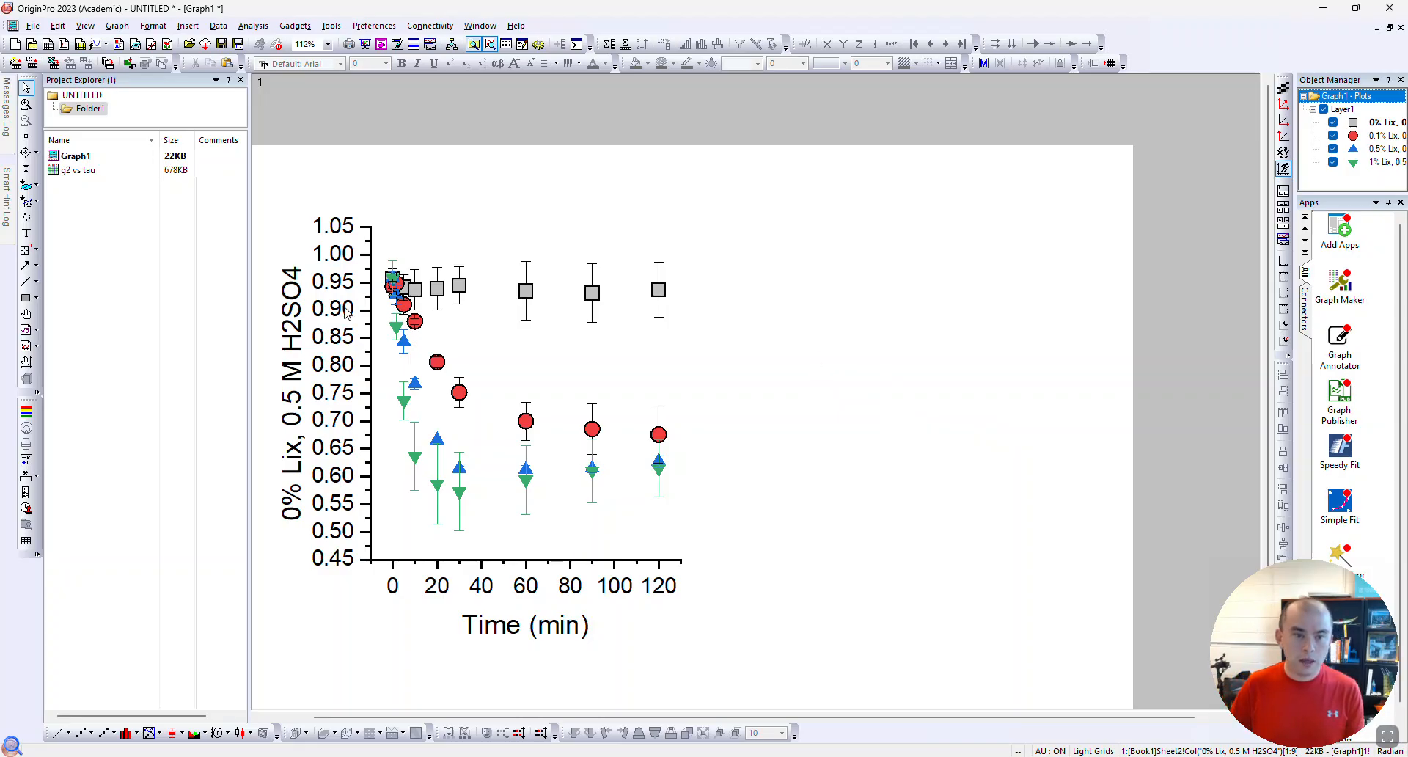
Set the Y axis major tick increment to 0.1 and apply it to the graph
{"action": "double_click", "coordinate": [343, 314]}
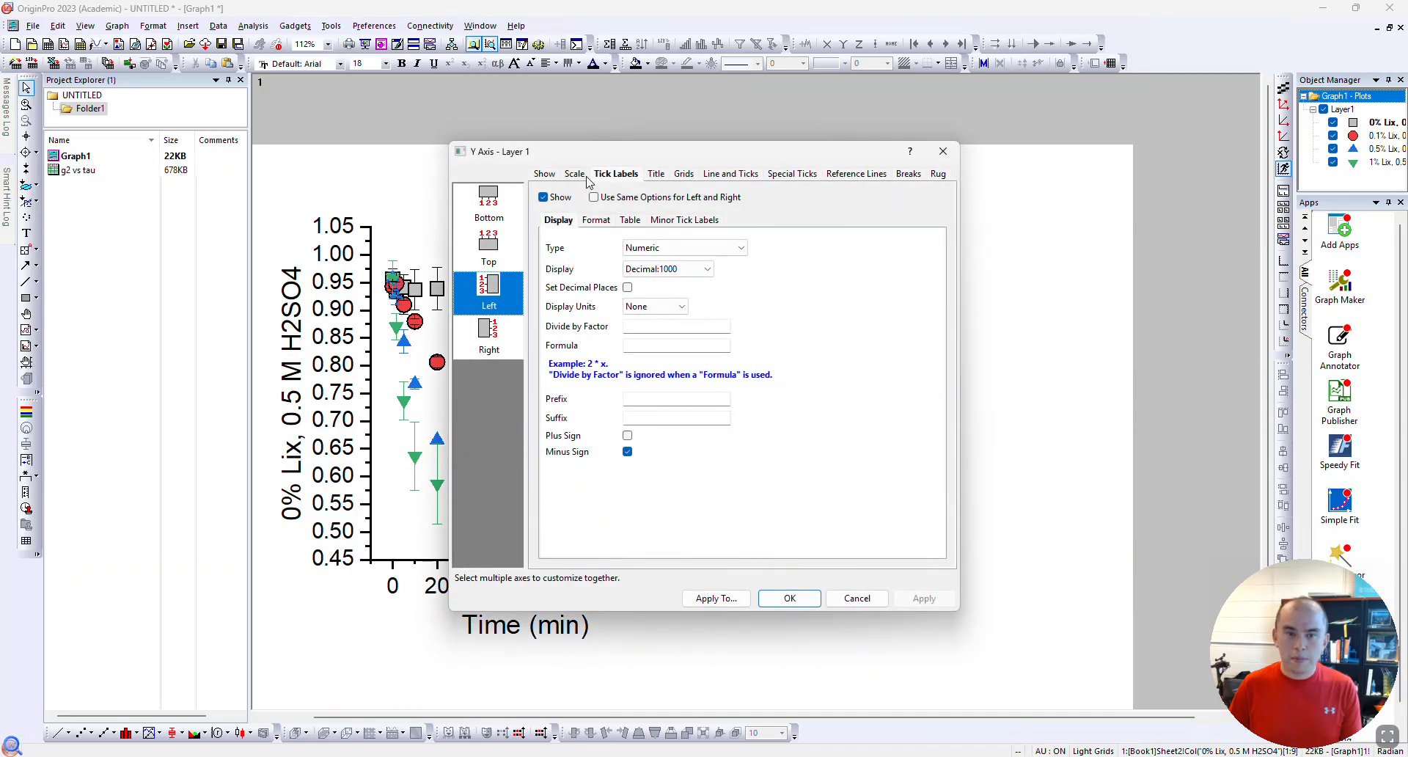
{"action": "left_click", "coordinate": [575, 176]}
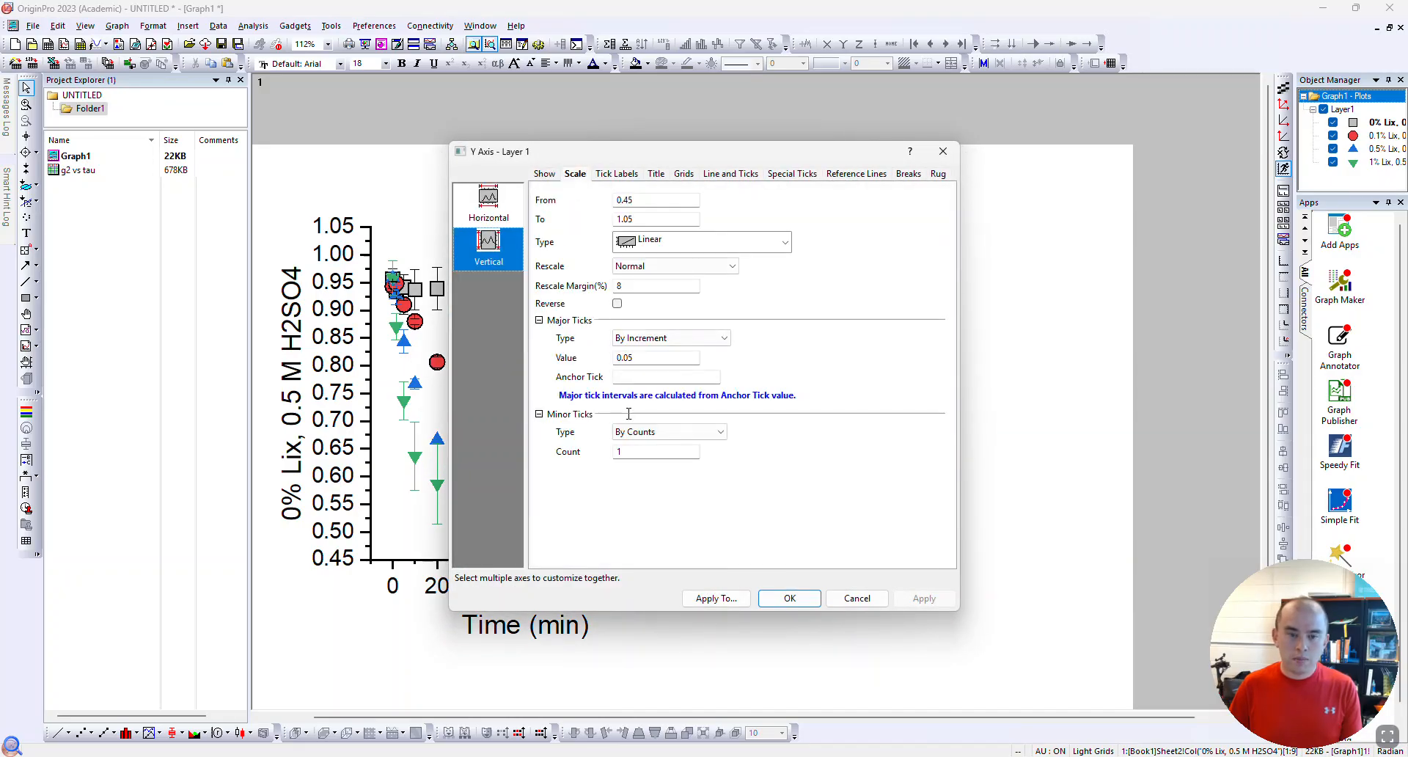
{"action": "double_click", "coordinate": [663, 359]}
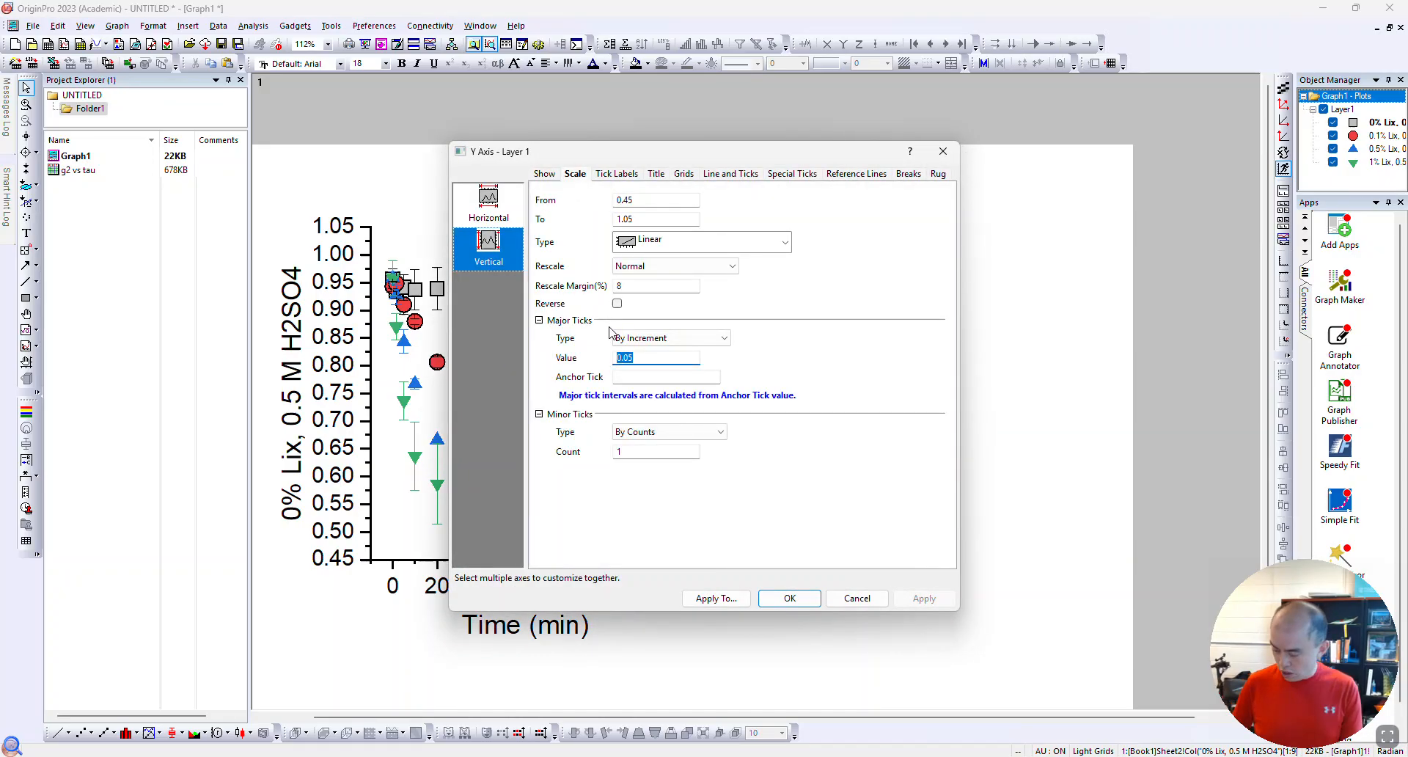
{"action": "type", "text": "0."}
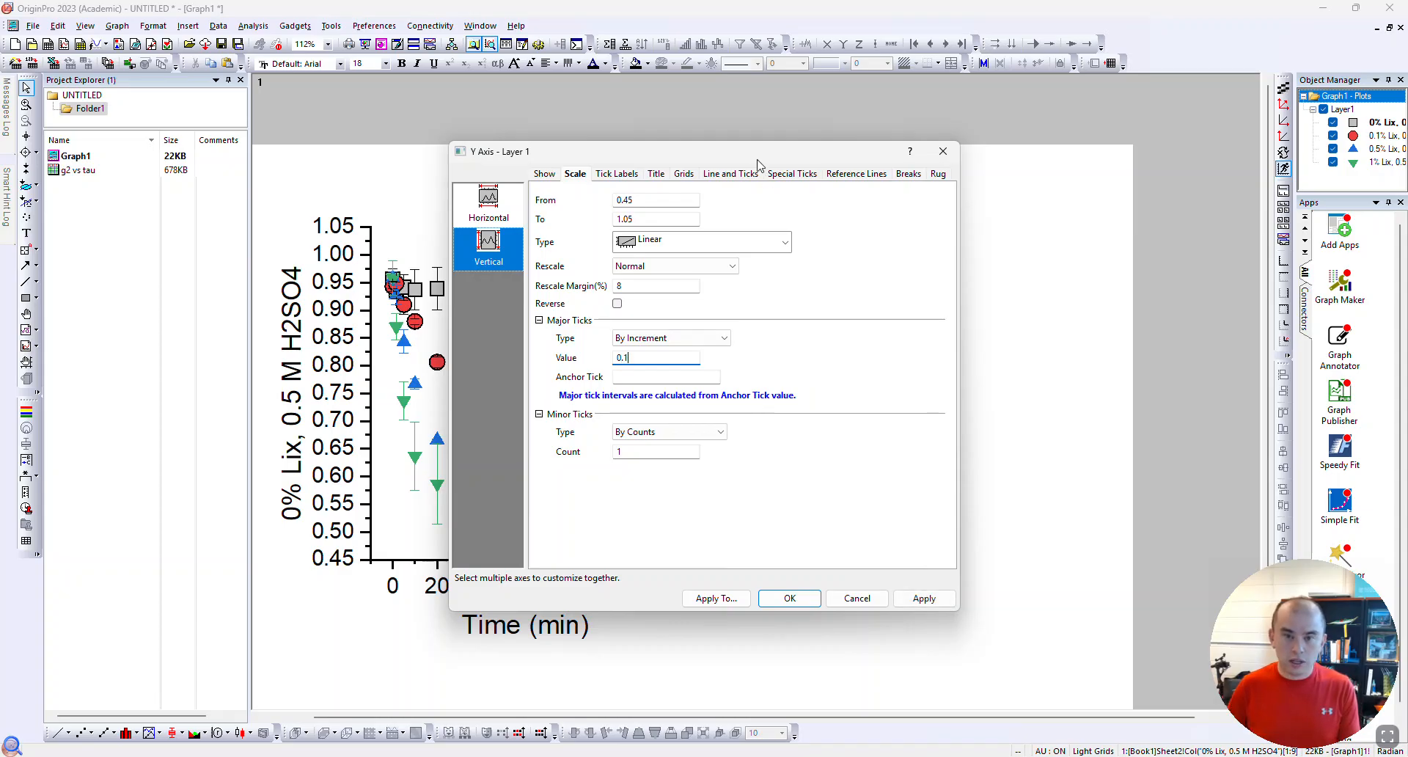
{"action": "type", "text": "1"}
{"action": "left_click_drag", "start_coordinate": [758, 160], "coordinate": [1089, 135]}
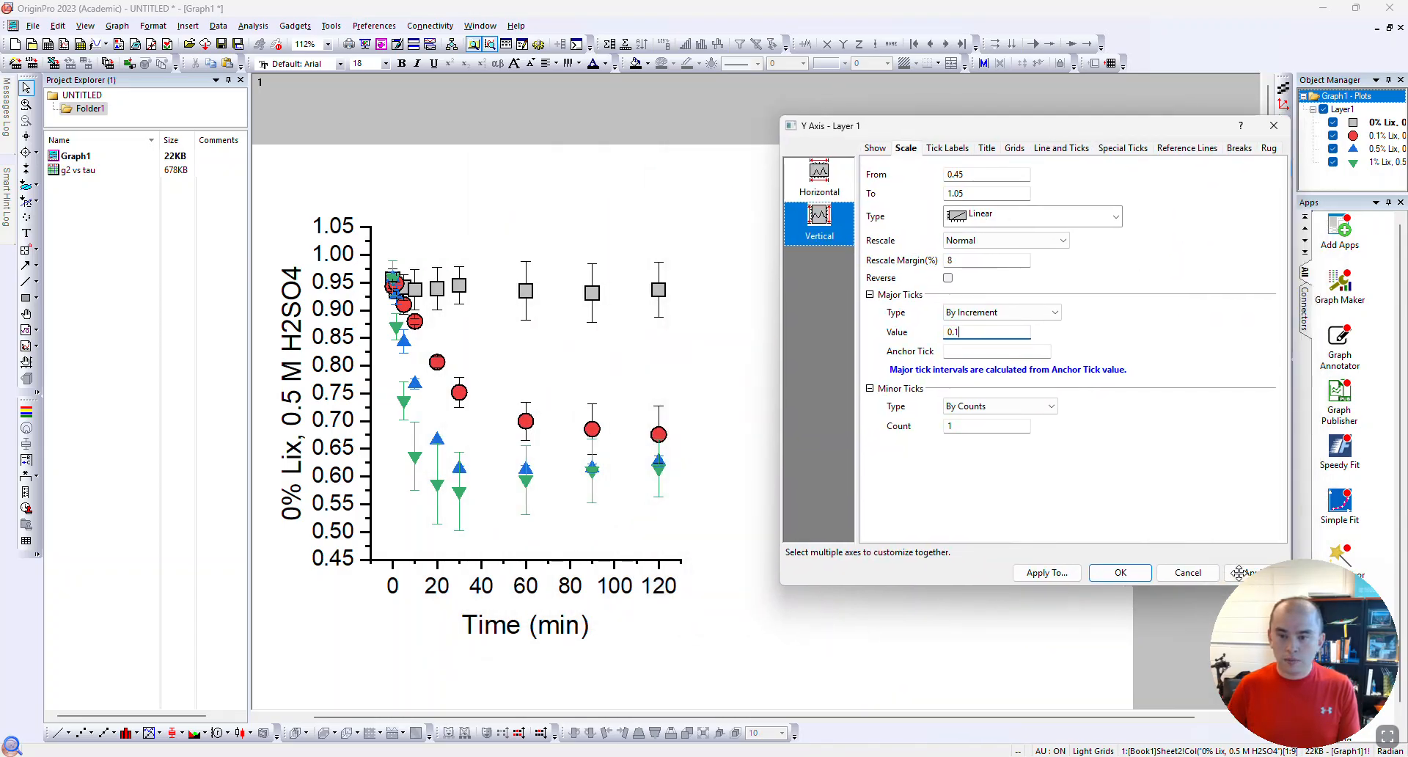
{"action": "left_click_drag", "start_coordinate": [1128, 140], "coordinate": [1114, 86]}
{"action": "left_click", "coordinate": [1240, 517]}
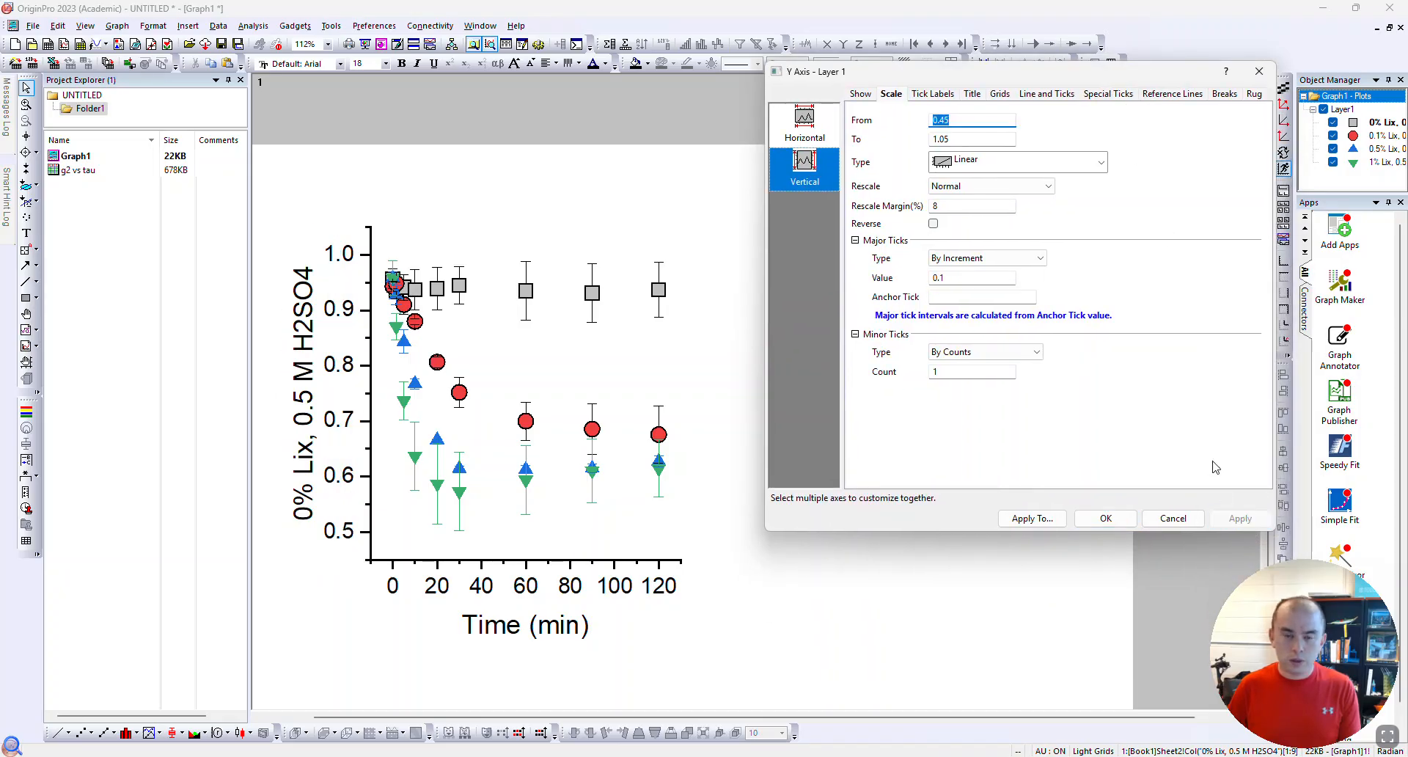
Set the Y axis rescale mode to Fixed and accept the axis settings
{"action": "left_click", "coordinate": [1016, 189]}
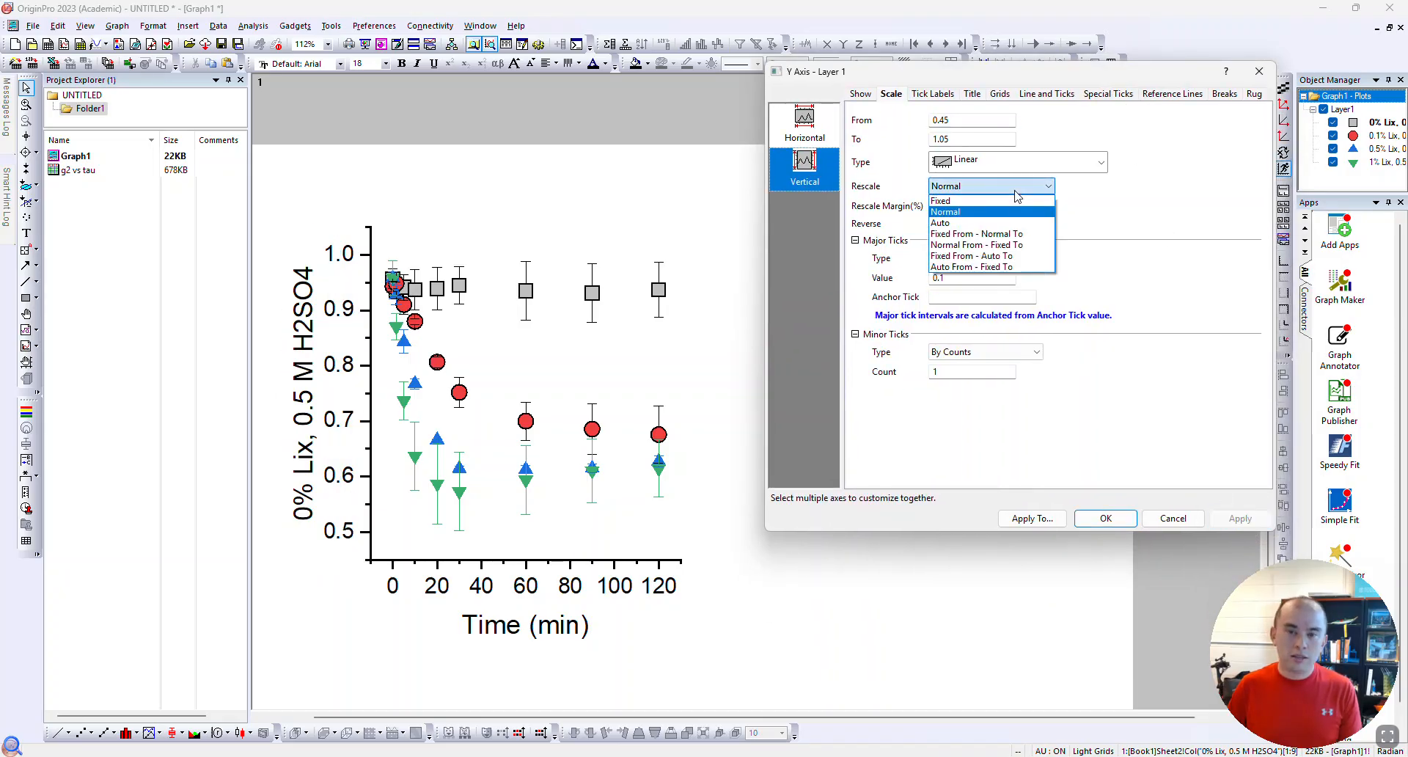
{"action": "left_click", "coordinate": [955, 203]}
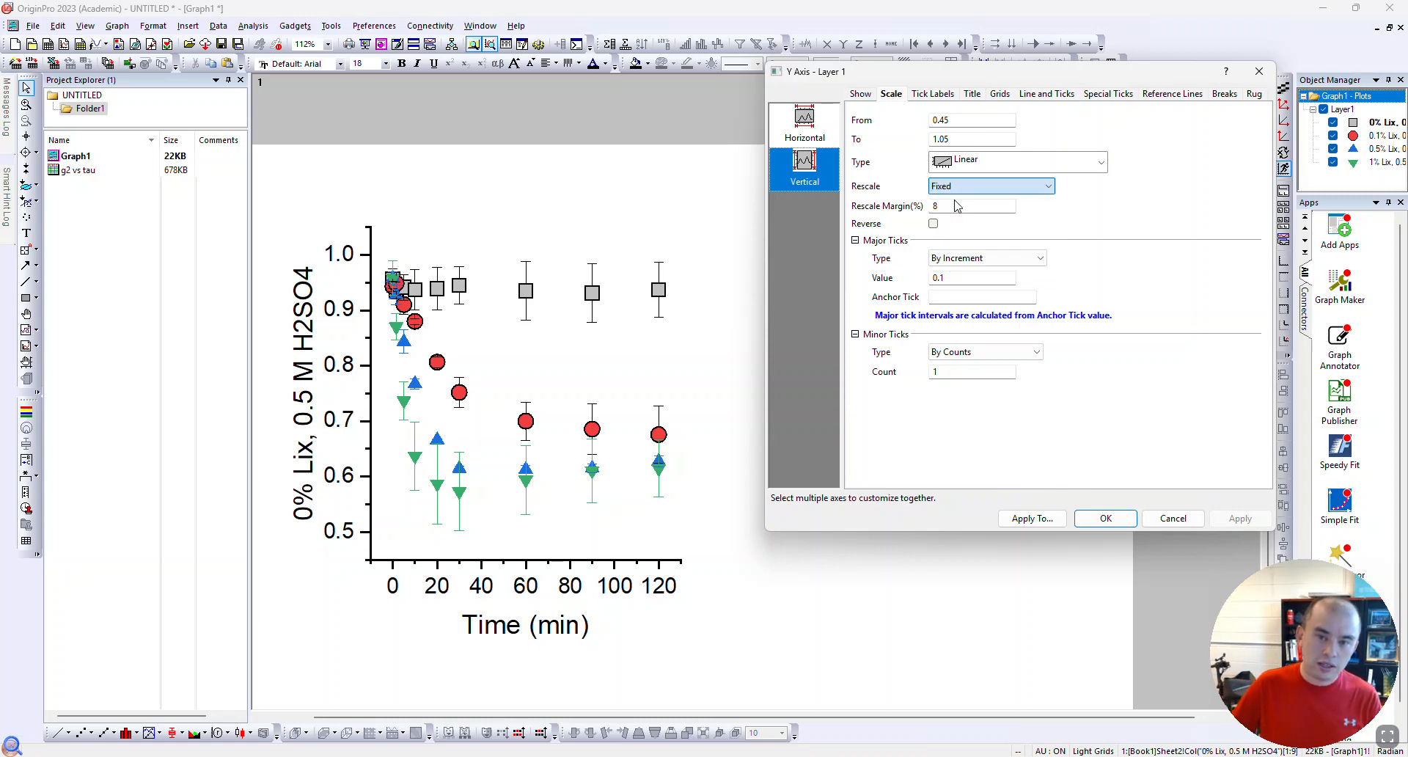
{"action": "left_click", "coordinate": [1240, 518]}
{"action": "left_click", "coordinate": [1104, 521]}
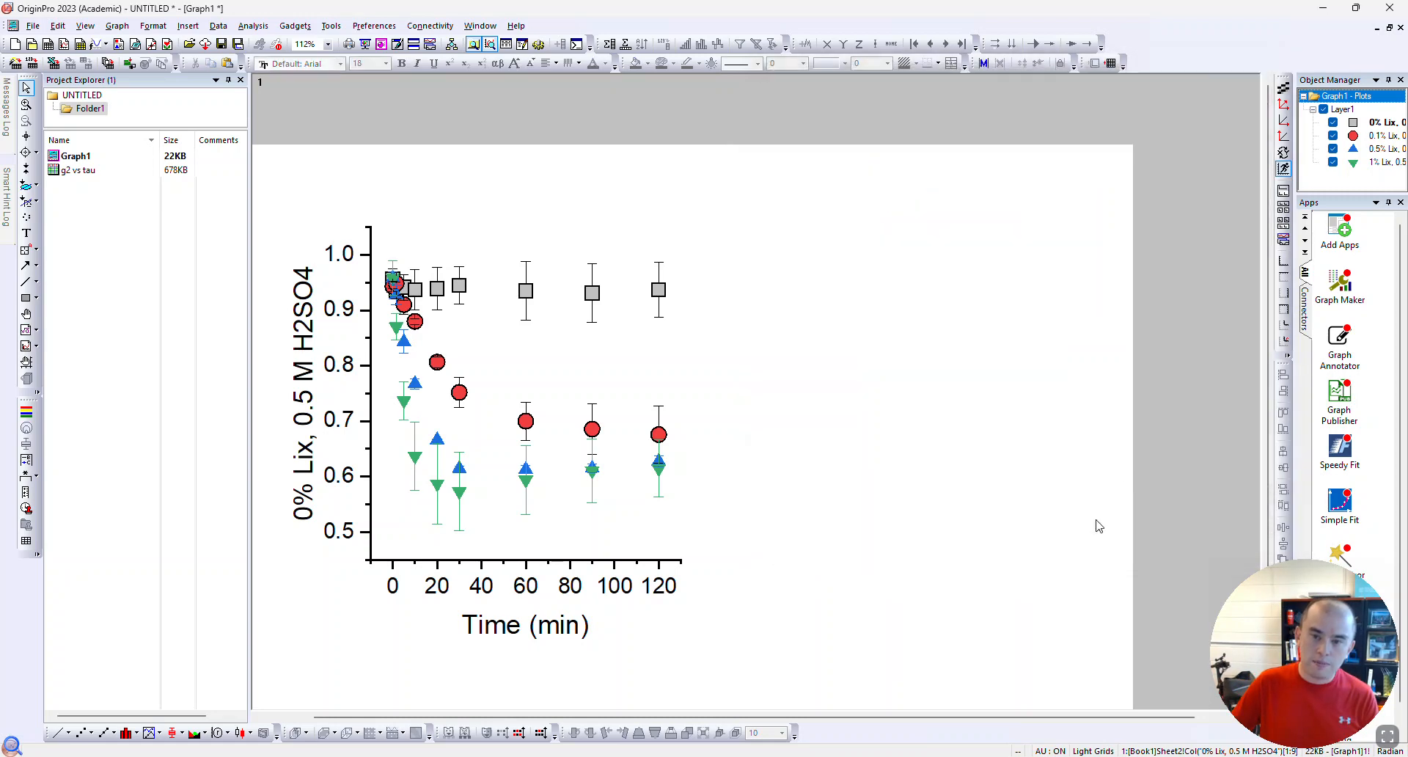
Change the 0.5% Lix, 0.5 M H2SO4 series to open up-triangle symbols with size 12
{"action": "mouse_move", "coordinate": [522, 425]}
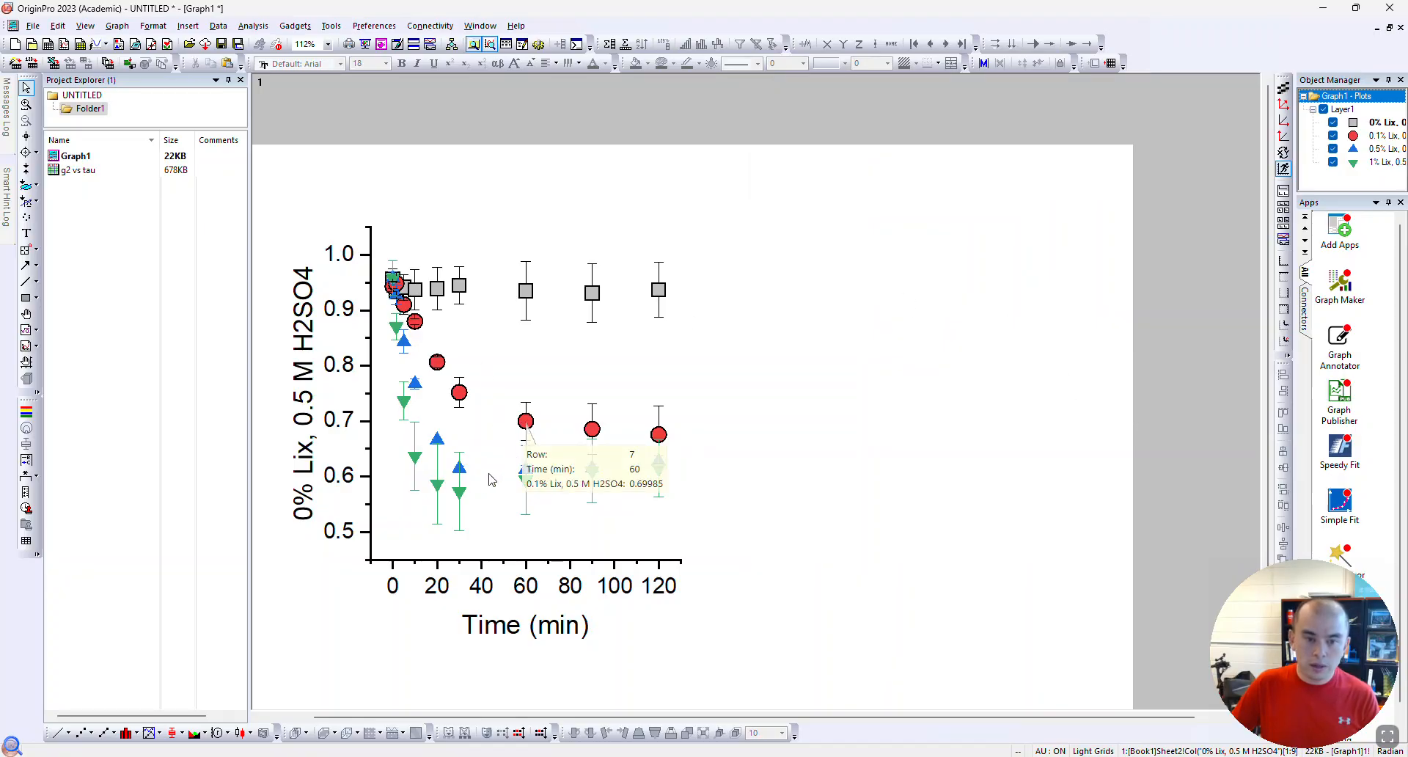
{"action": "double_click", "coordinate": [528, 429]}
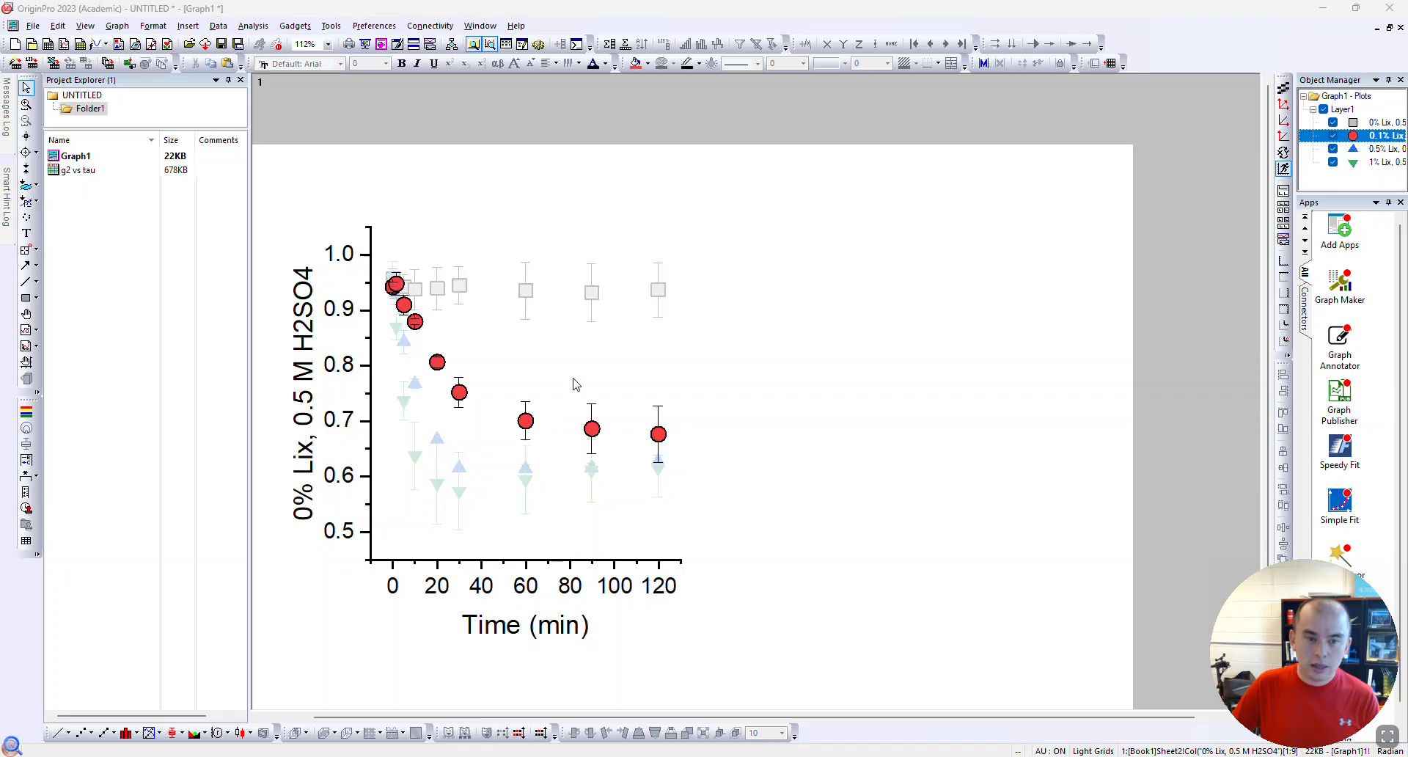
{"action": "left_click", "coordinate": [932, 232]}
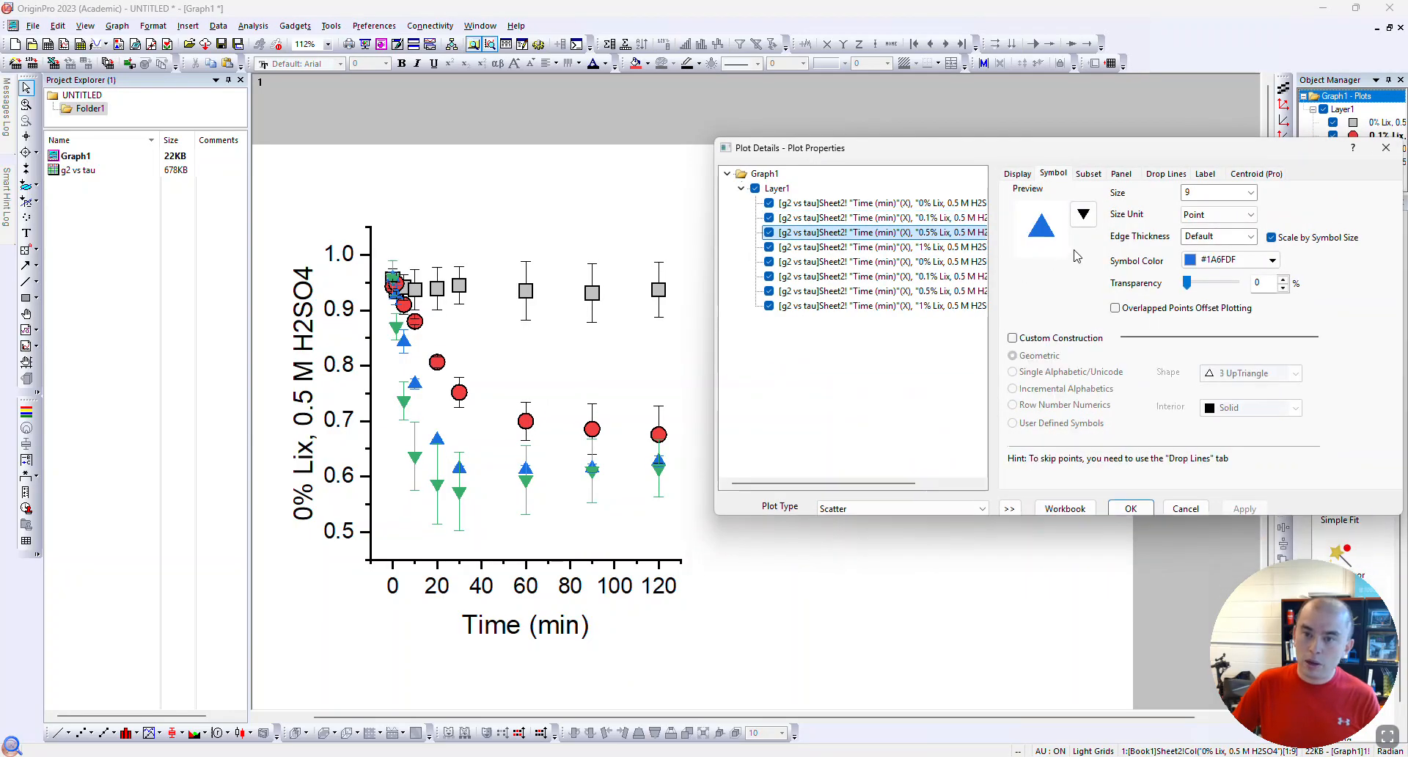
{"action": "left_click", "coordinate": [1083, 215]}
{"action": "left_click", "coordinate": [1031, 276]}
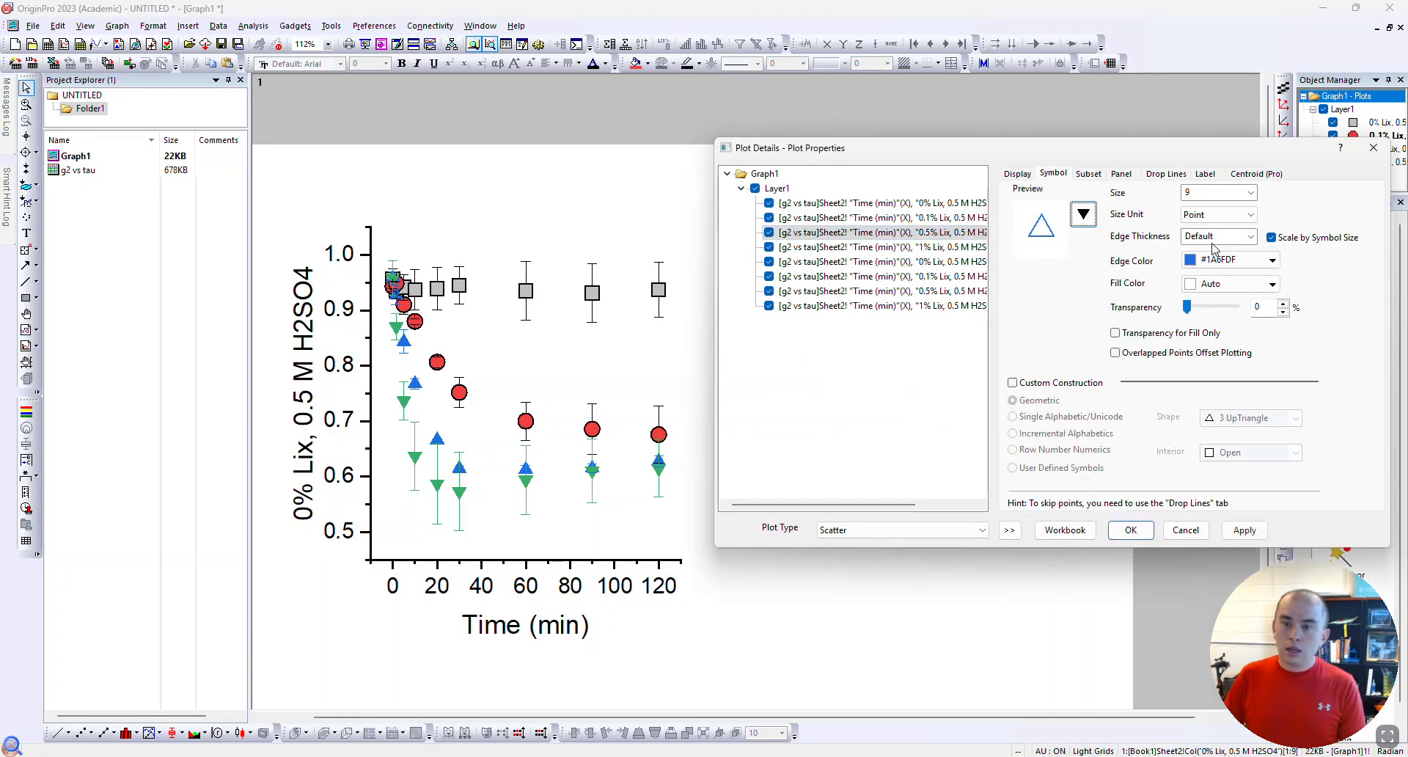
{"action": "scroll", "coordinate": [1217, 193], "scroll_direction": "down", "scroll_amount": 3}
Give the 0.5% Lix triangles a Black edge and blue #1A6FDF fill, and apply the colours
{"action": "left_click", "coordinate": [1259, 261]}
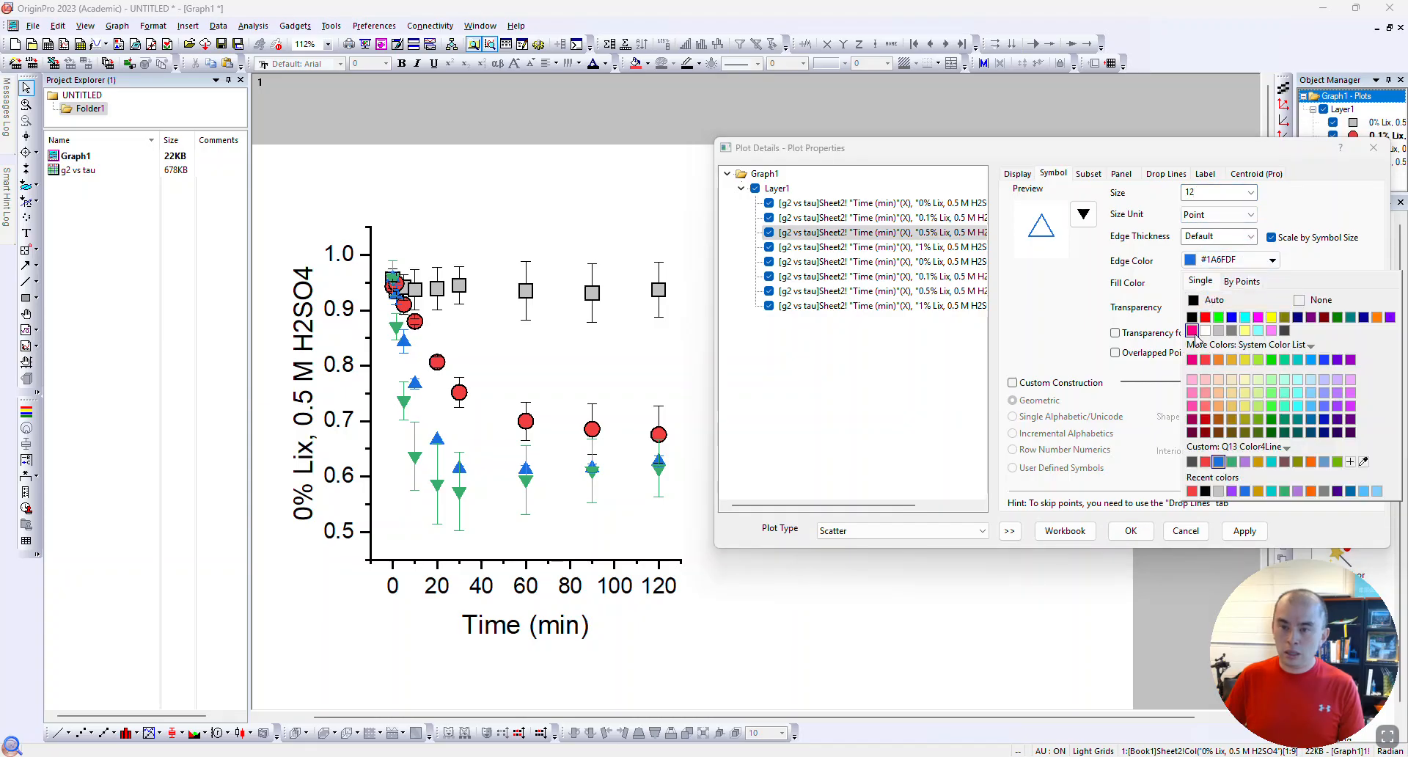
{"action": "left_click", "coordinate": [1192, 316]}
{"action": "left_click", "coordinate": [1246, 284]}
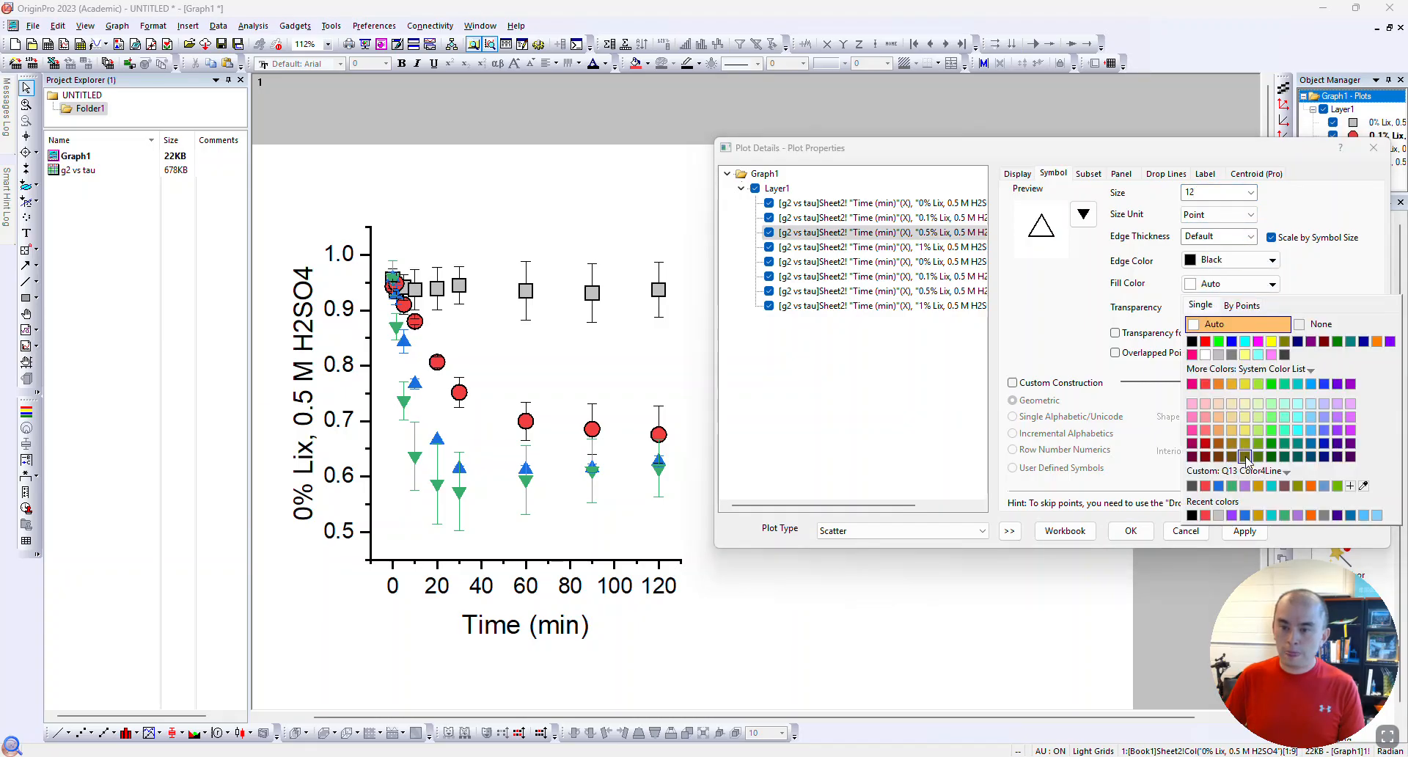
{"action": "left_click", "coordinate": [1217, 485]}
{"action": "left_click", "coordinate": [1244, 530]}
Change the 1% Lix, 0.5 M H2SO4 series to open down-triangle symbols with size 12
{"action": "left_click", "coordinate": [843, 261]}
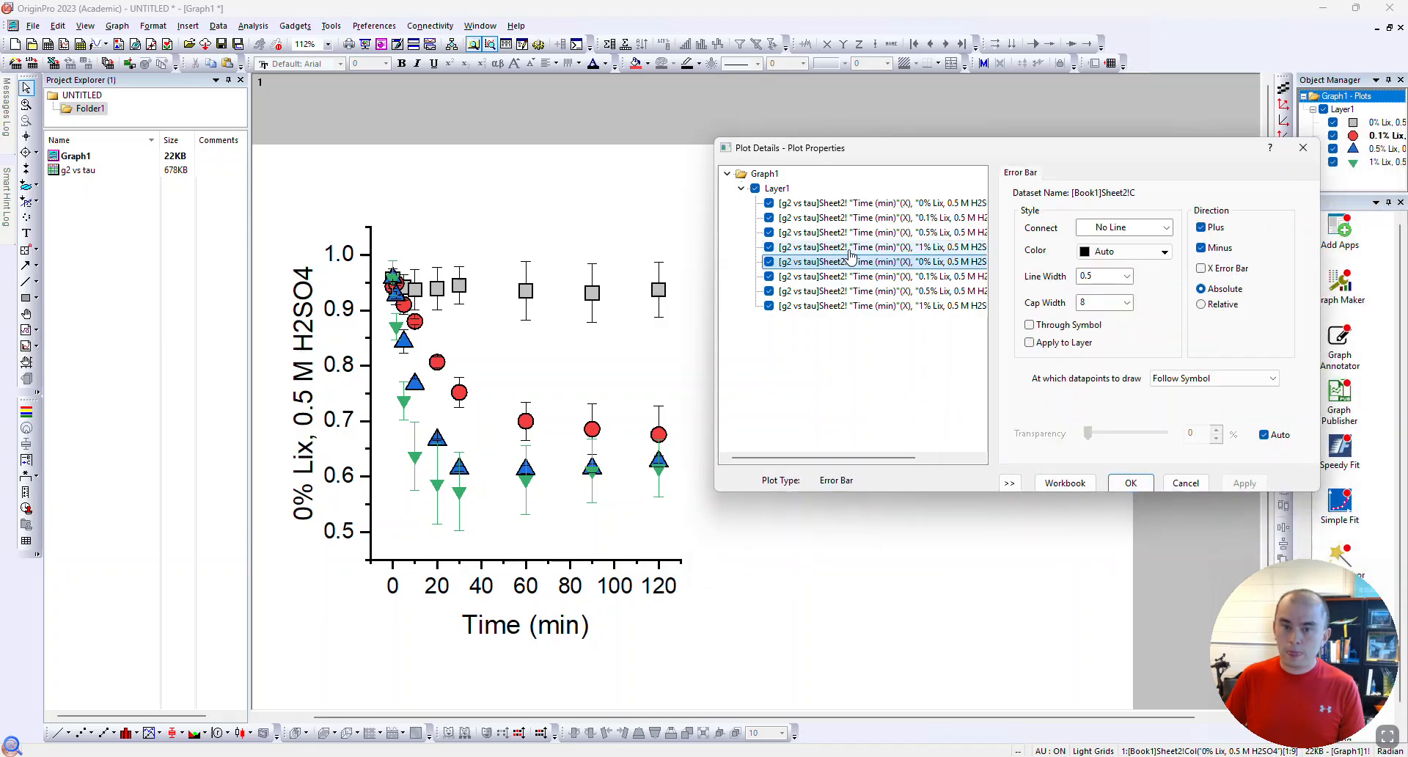
{"action": "key", "text": "Up"}
{"action": "left_click", "coordinate": [1083, 213]}
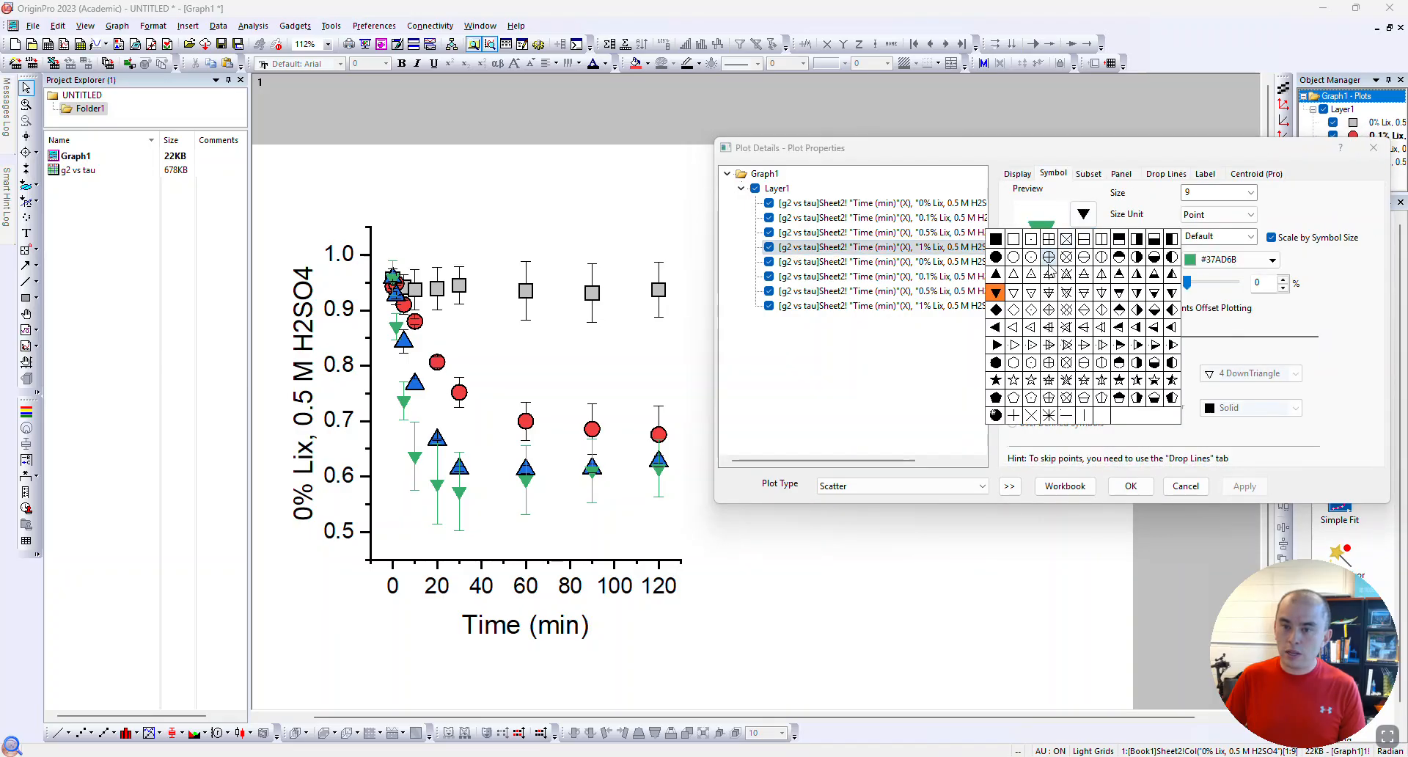
{"action": "left_click", "coordinate": [1015, 302]}
{"action": "scroll", "coordinate": [1248, 194], "scroll_direction": "down", "scroll_amount": 1}
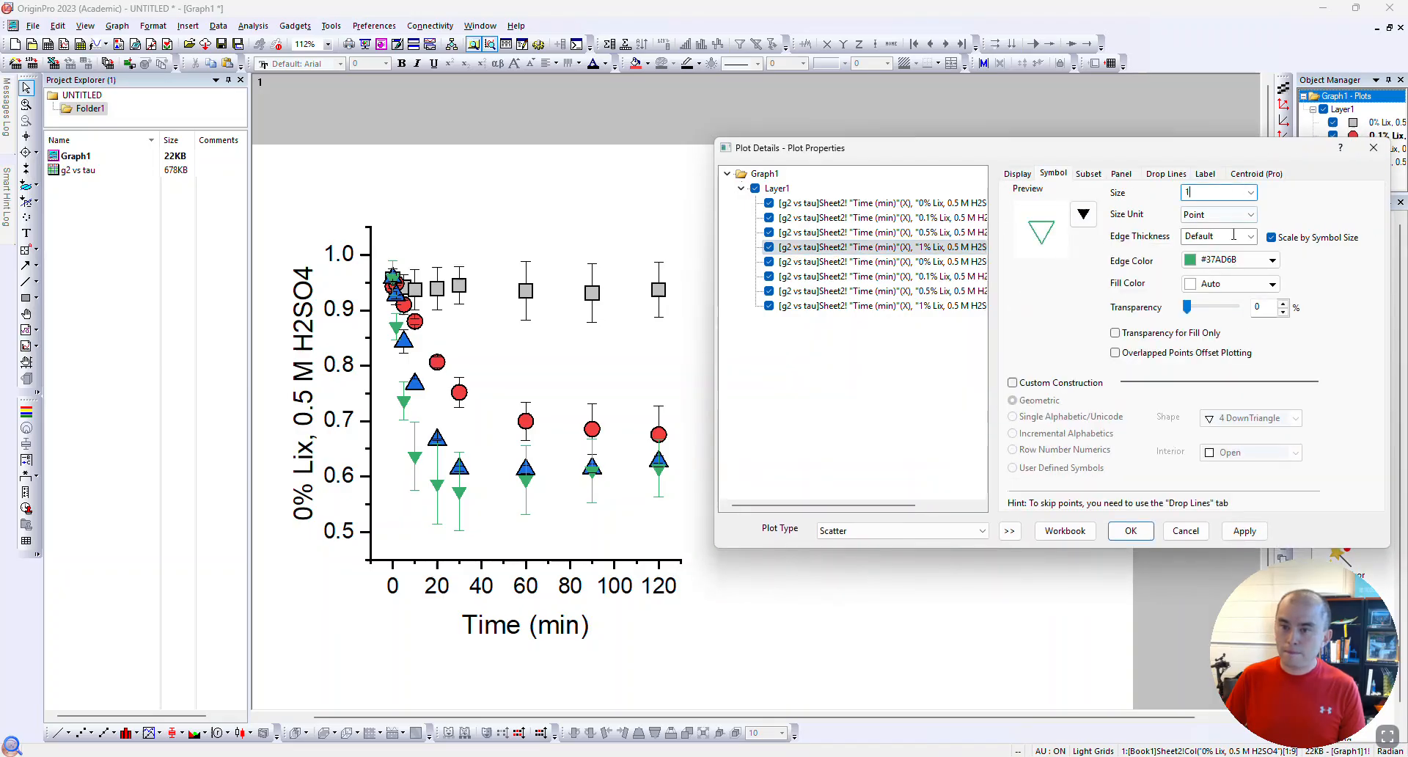
Give the 1% Lix down triangles an Auto edge colour and green #37AD6B fill, and apply the colours
{"action": "left_click", "coordinate": [1221, 284]}
{"action": "left_click", "coordinate": [1199, 301]}
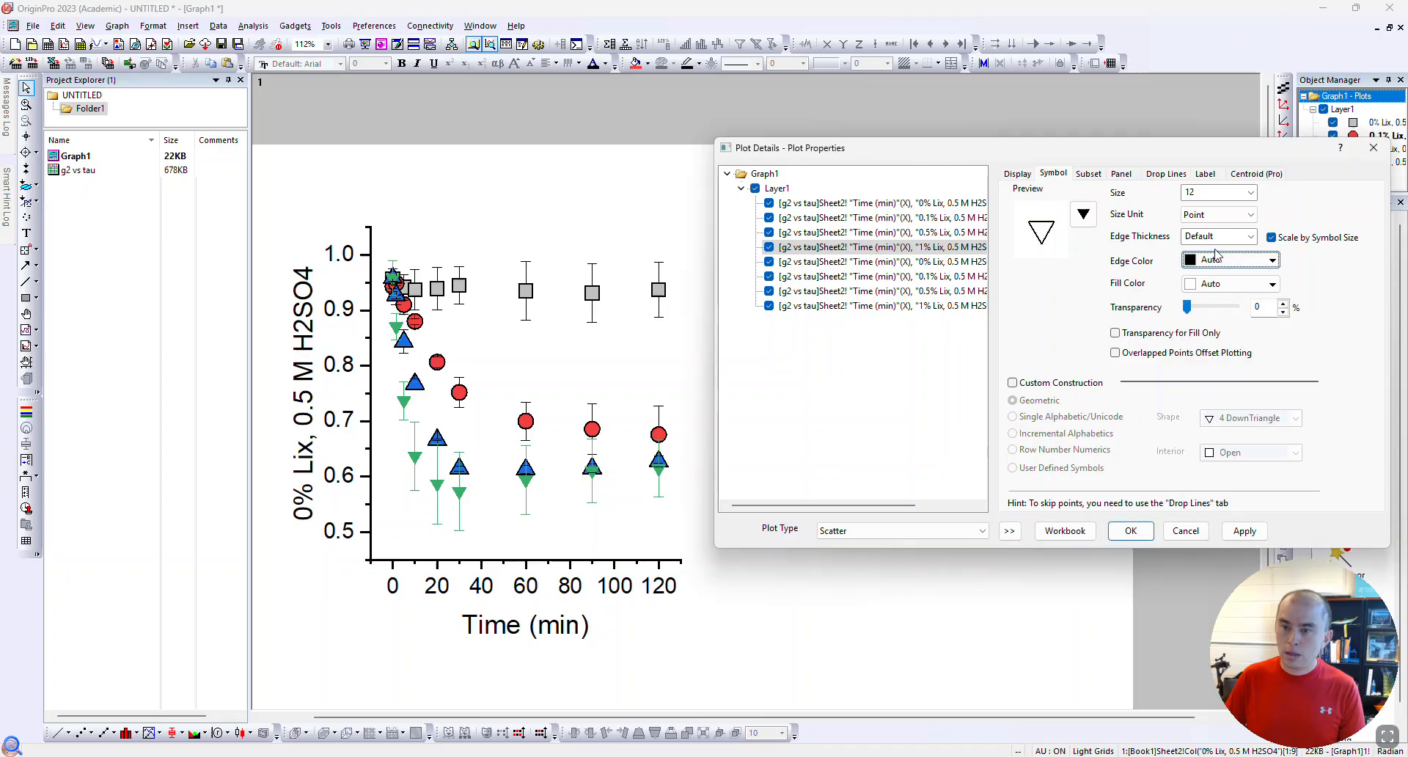
{"action": "left_click", "coordinate": [1221, 283]}
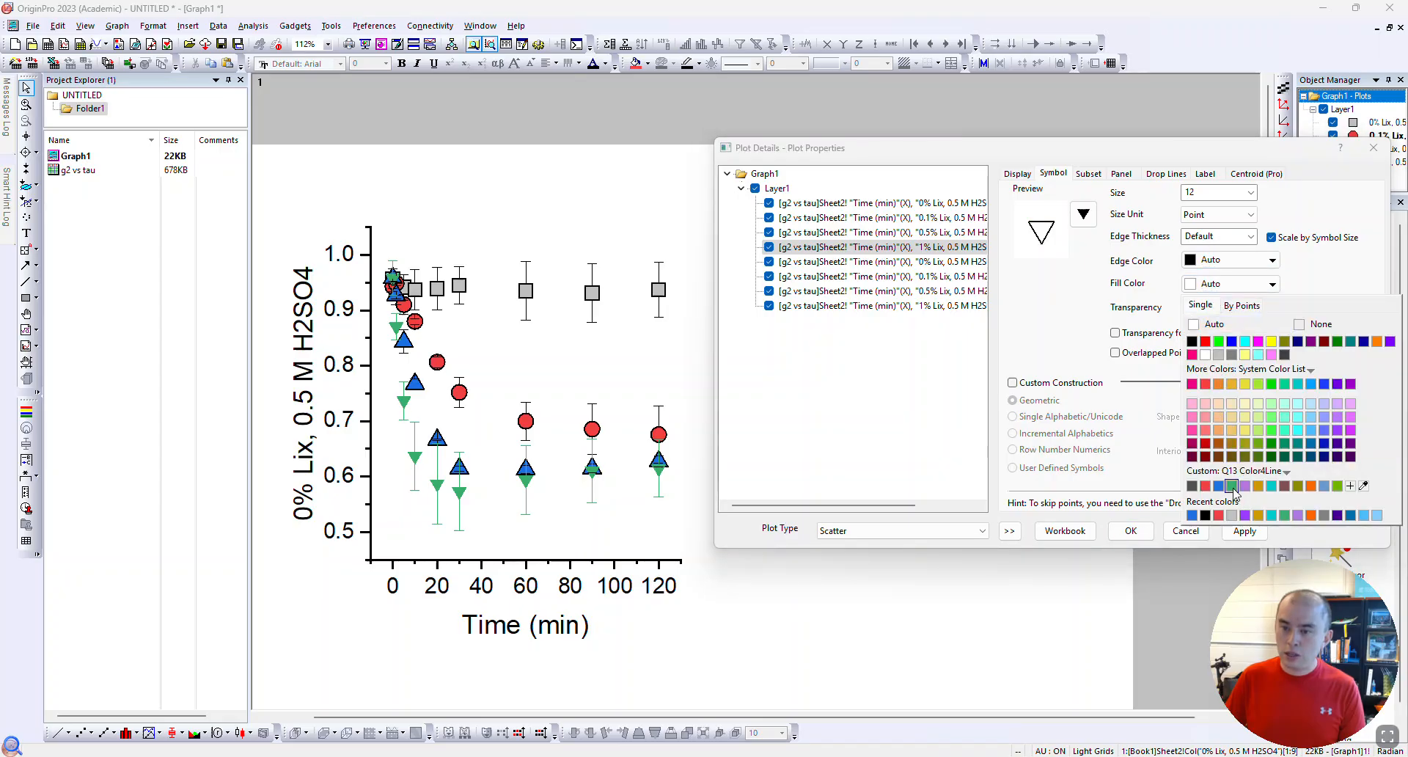
{"action": "left_click", "coordinate": [1231, 485]}
{"action": "left_click", "coordinate": [1245, 530]}
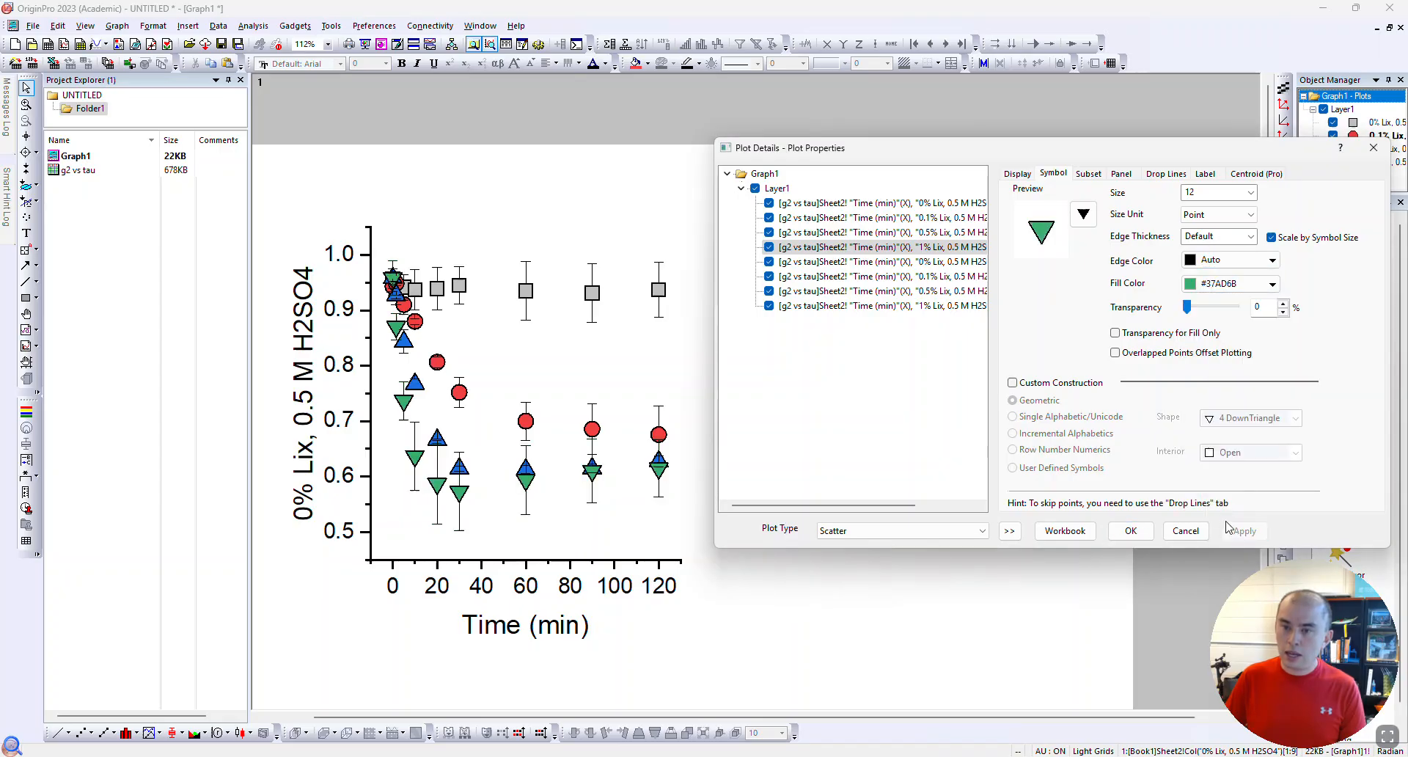
Set the edge thickness of the 1% Lix down triangles to 18 and apply it
{"action": "left_click", "coordinate": [1214, 236]}
{"action": "type", "text": "18"}
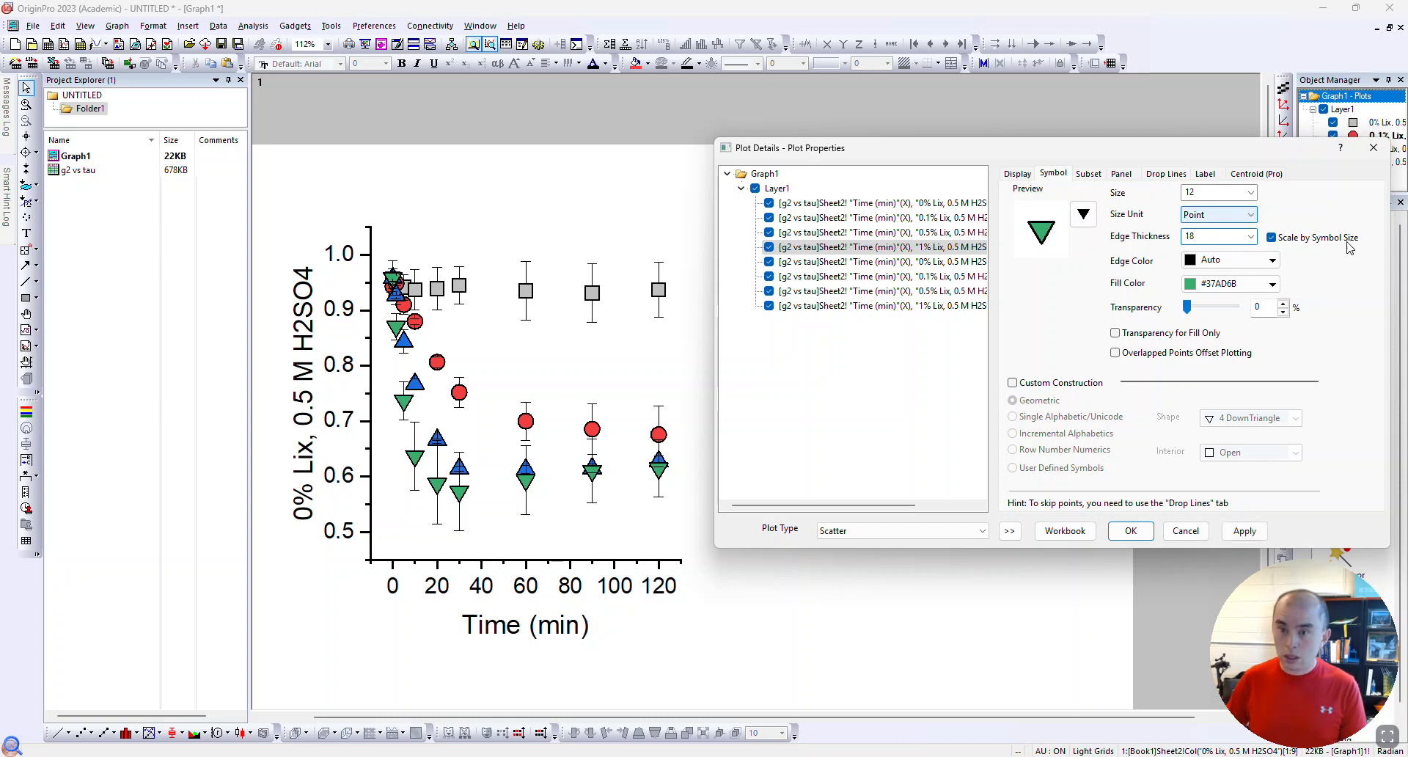
{"action": "left_click", "coordinate": [1244, 530]}
Set the edge thickness of the 0.5% Lix up triangles to 18, apply it and accept the plot settings
{"action": "left_click", "coordinate": [894, 233]}
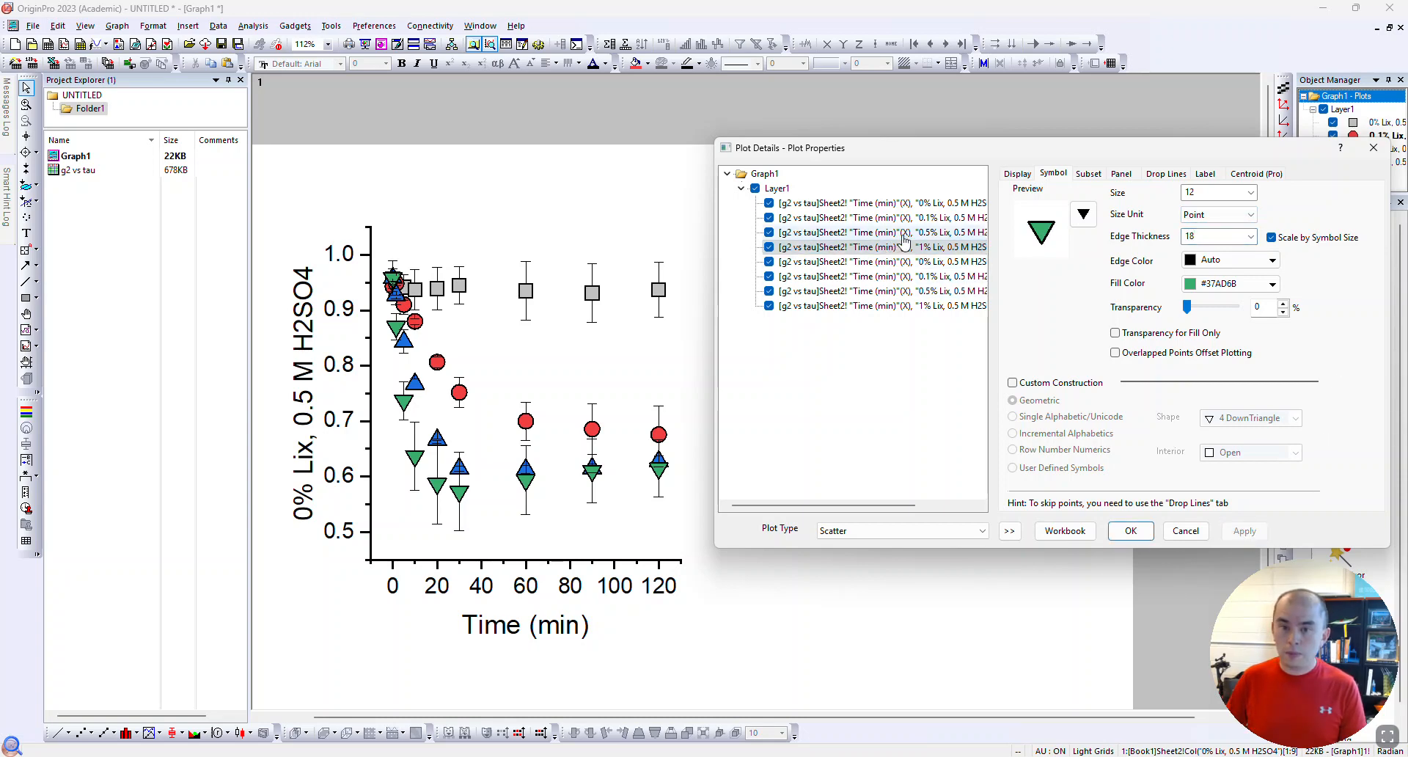
{"action": "left_click", "coordinate": [1234, 235]}
{"action": "type", "text": "18"}
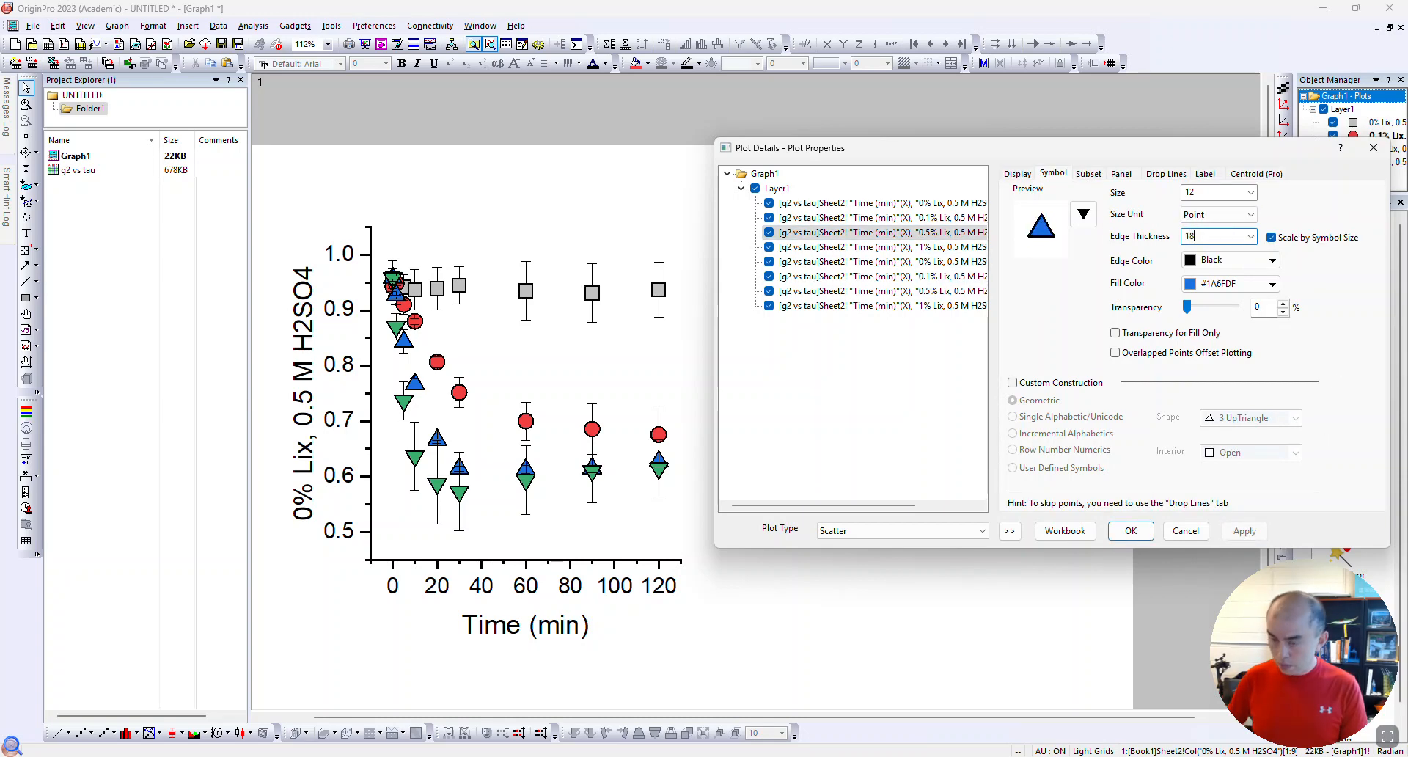
{"action": "left_click", "coordinate": [1244, 530]}
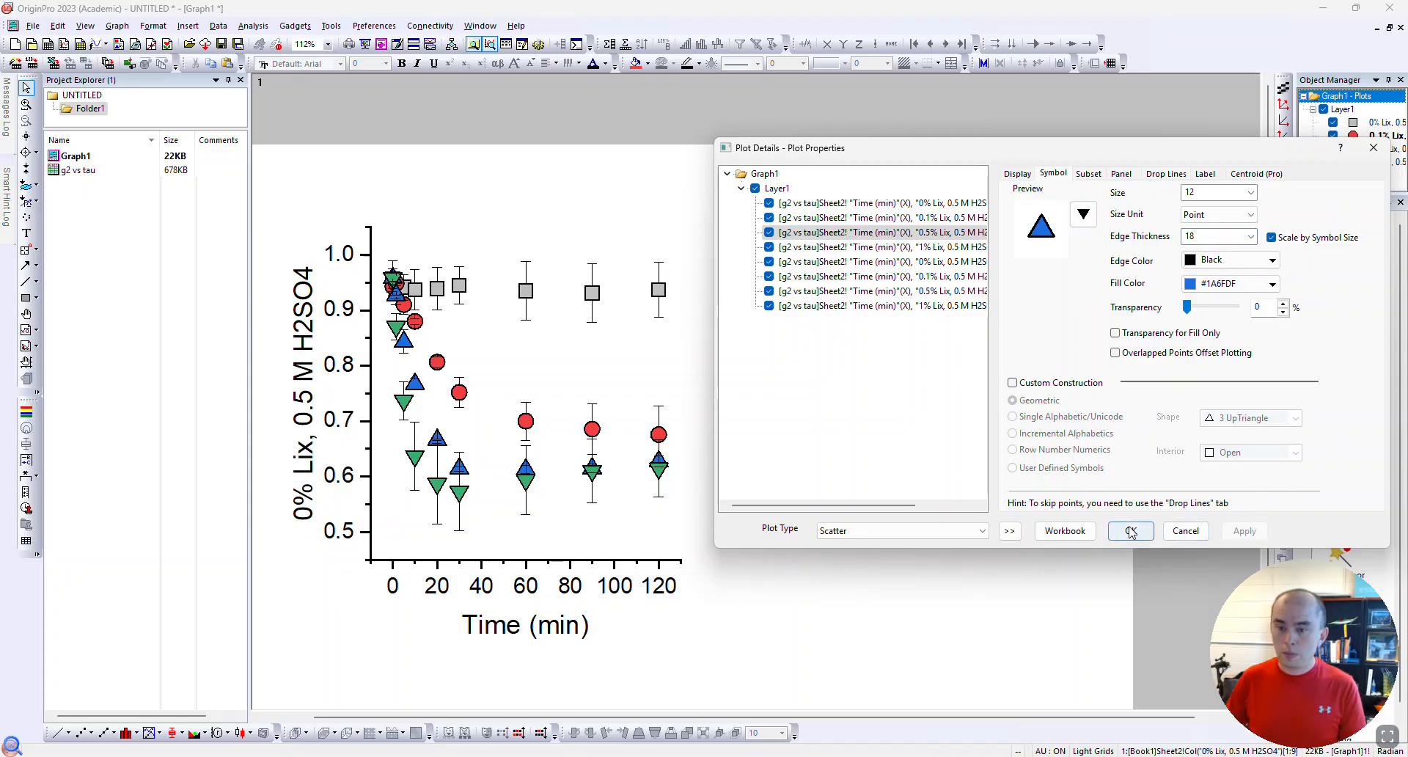
{"action": "left_click", "coordinate": [1131, 531]}
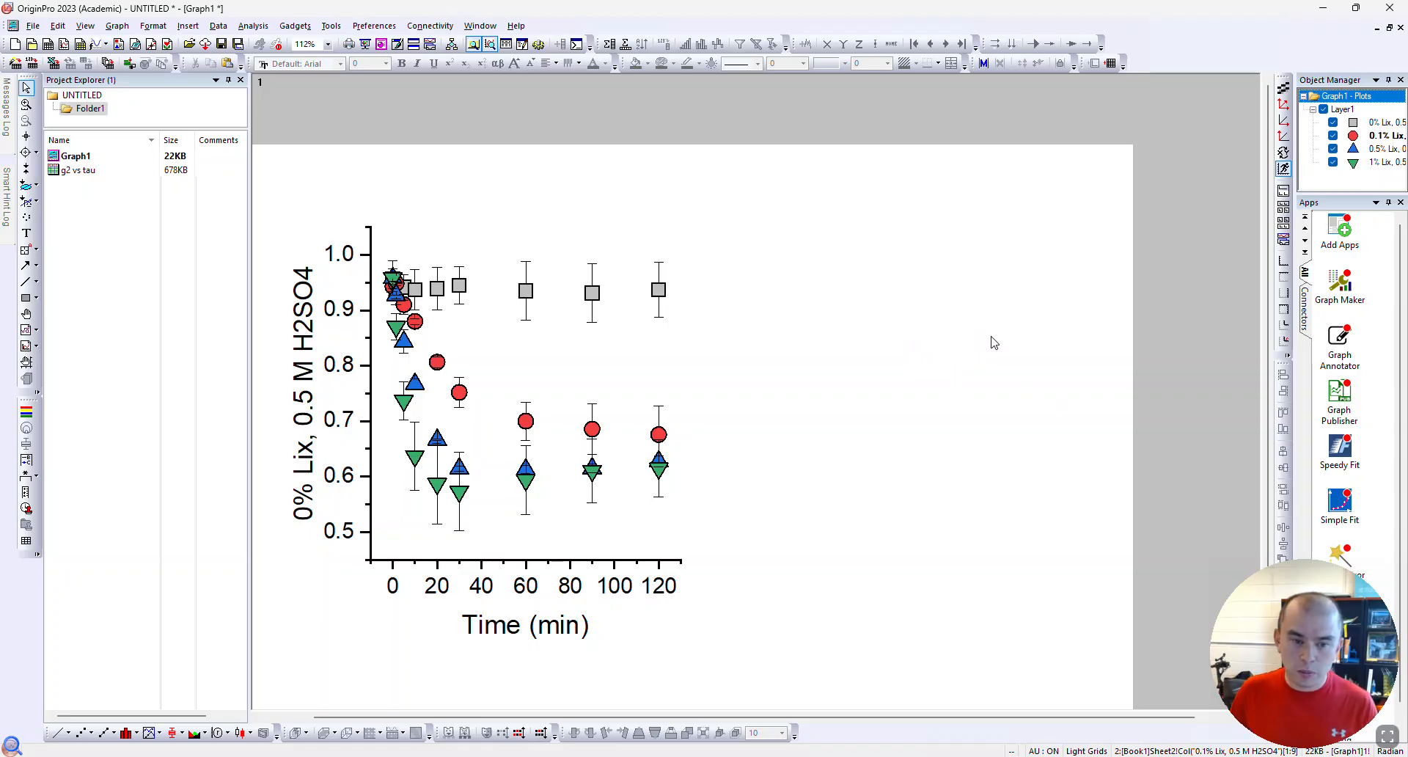
Try a cap width of 24 on the 0% Lix, 0.5 M H2SO4 error bars, and set it back to 8
{"action": "double_click", "coordinate": [527, 274]}
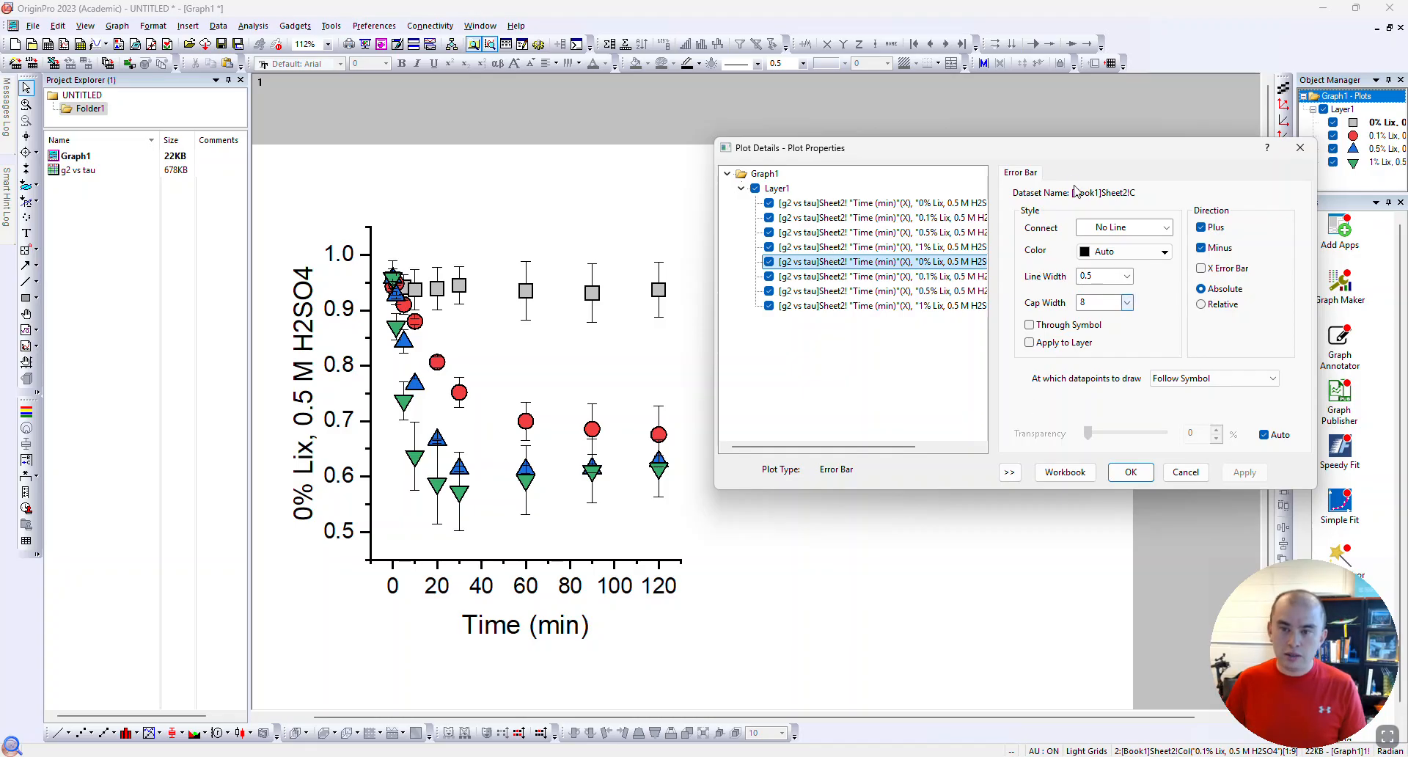
{"action": "left_click_drag", "start_coordinate": [1064, 155], "coordinate": [1085, 149]}
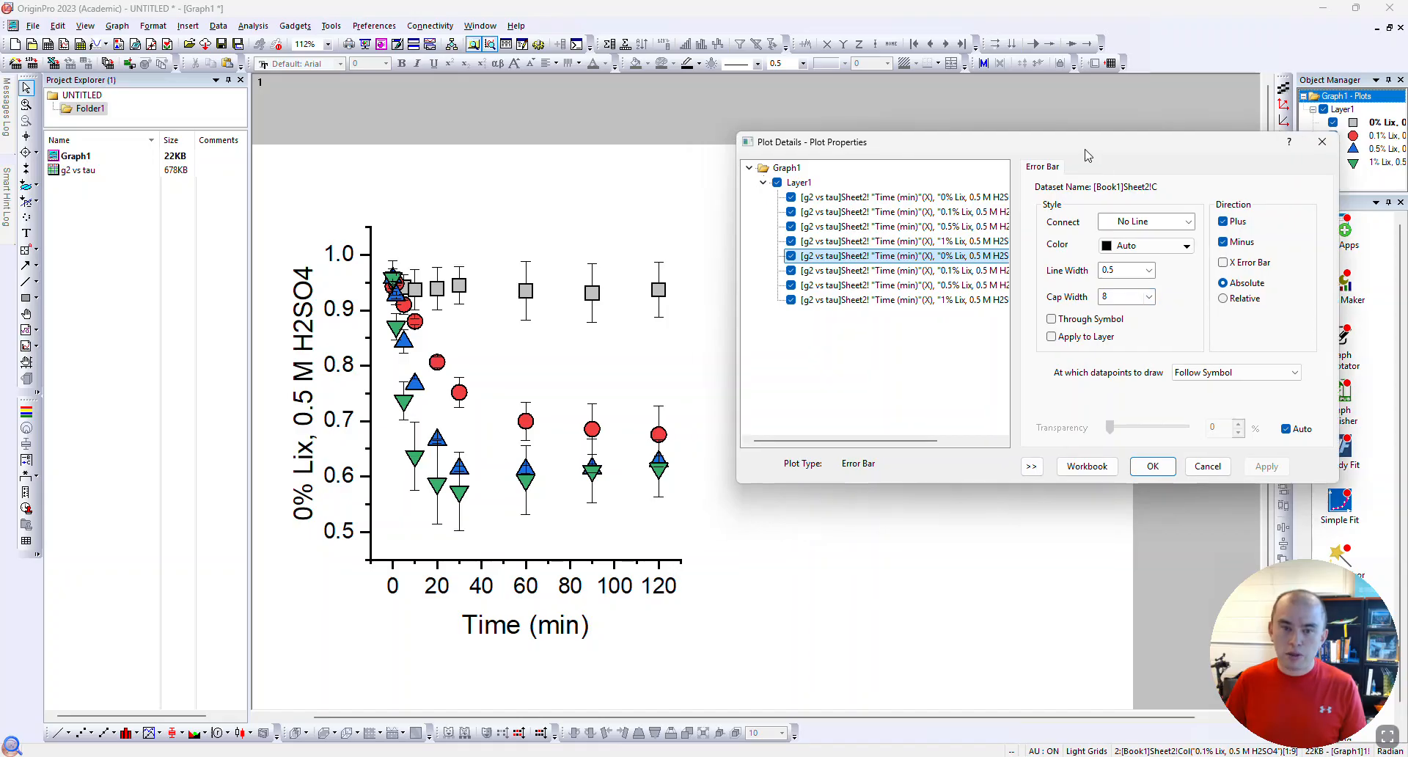
{"action": "left_click", "coordinate": [1148, 296]}
{"action": "left_click", "coordinate": [1130, 400]}
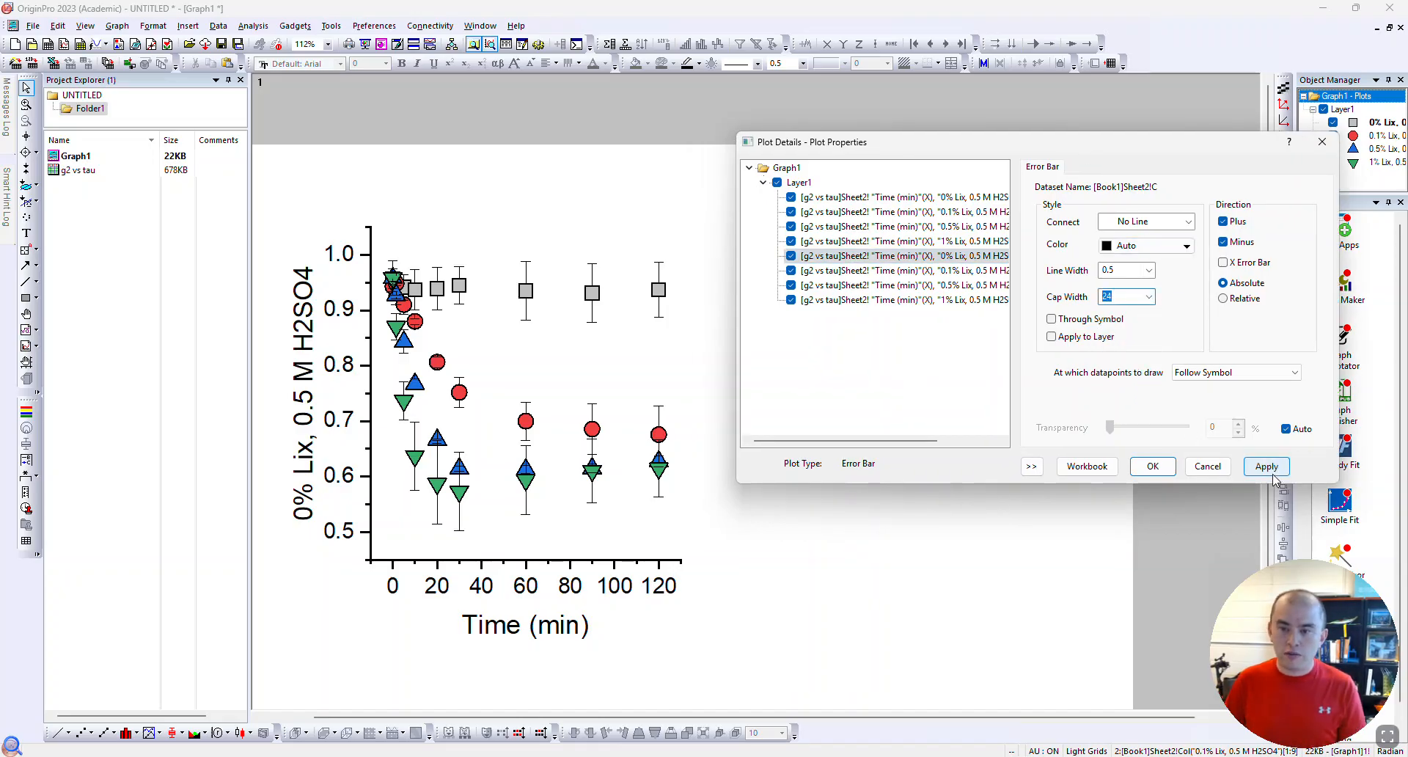
{"action": "left_click", "coordinate": [1273, 468]}
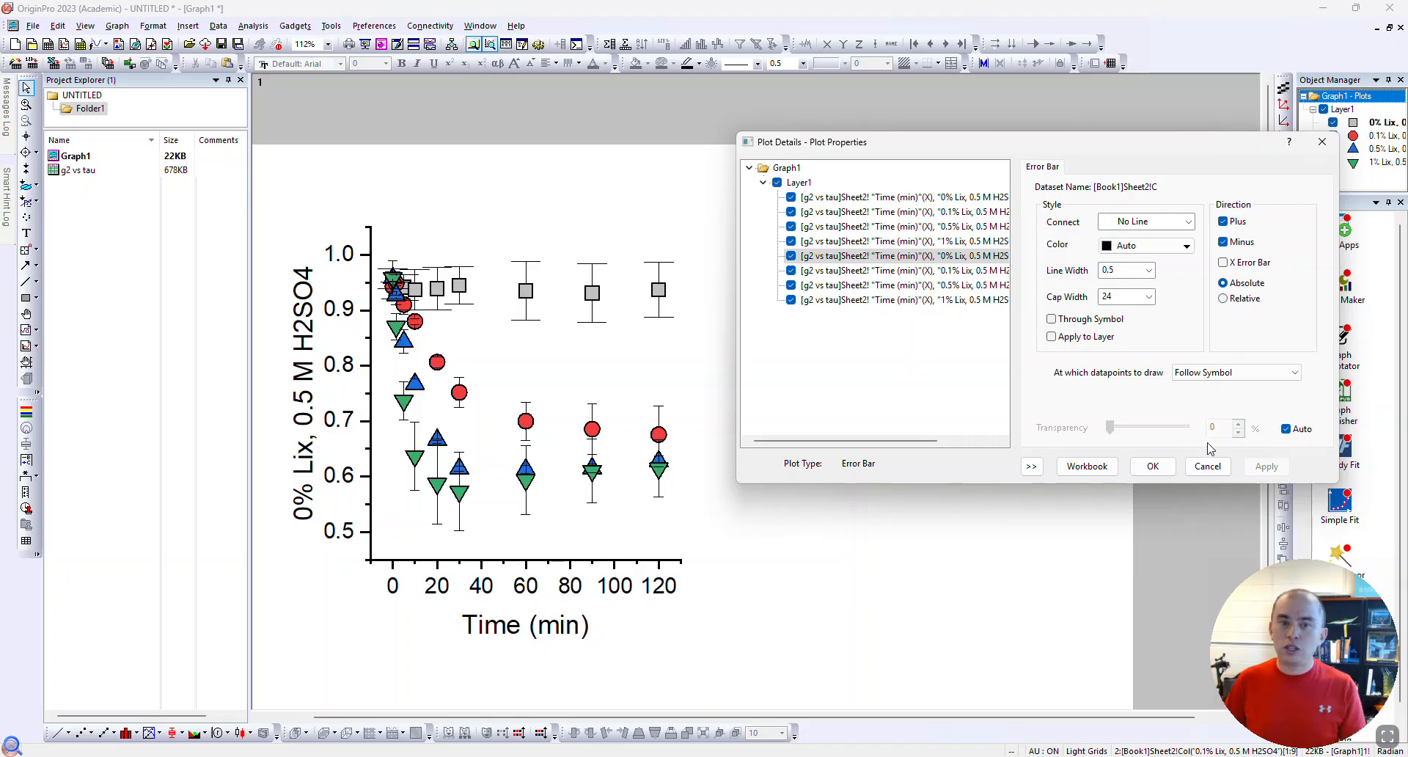
{"action": "left_click", "coordinate": [1148, 297]}
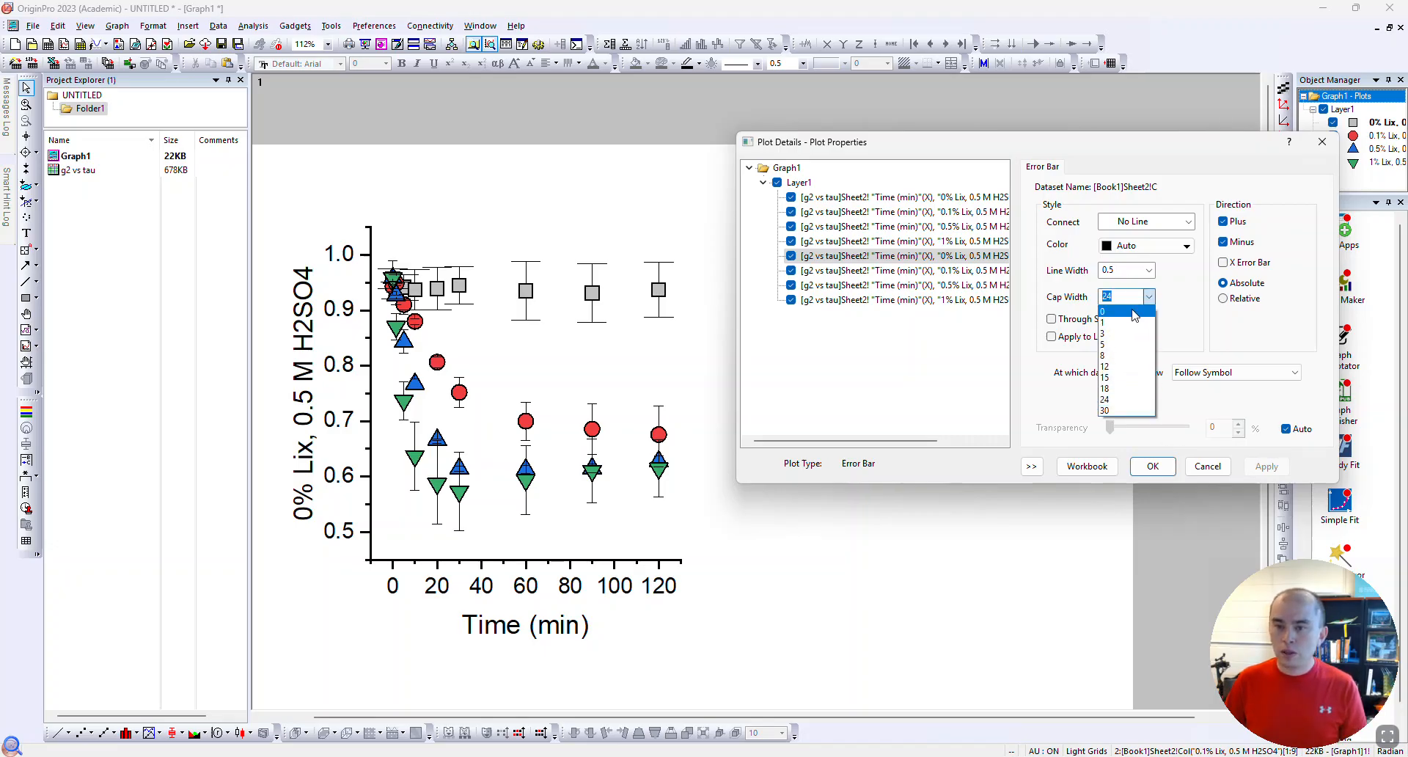
{"action": "left_click", "coordinate": [1122, 355]}
{"action": "left_click", "coordinate": [1264, 468]}
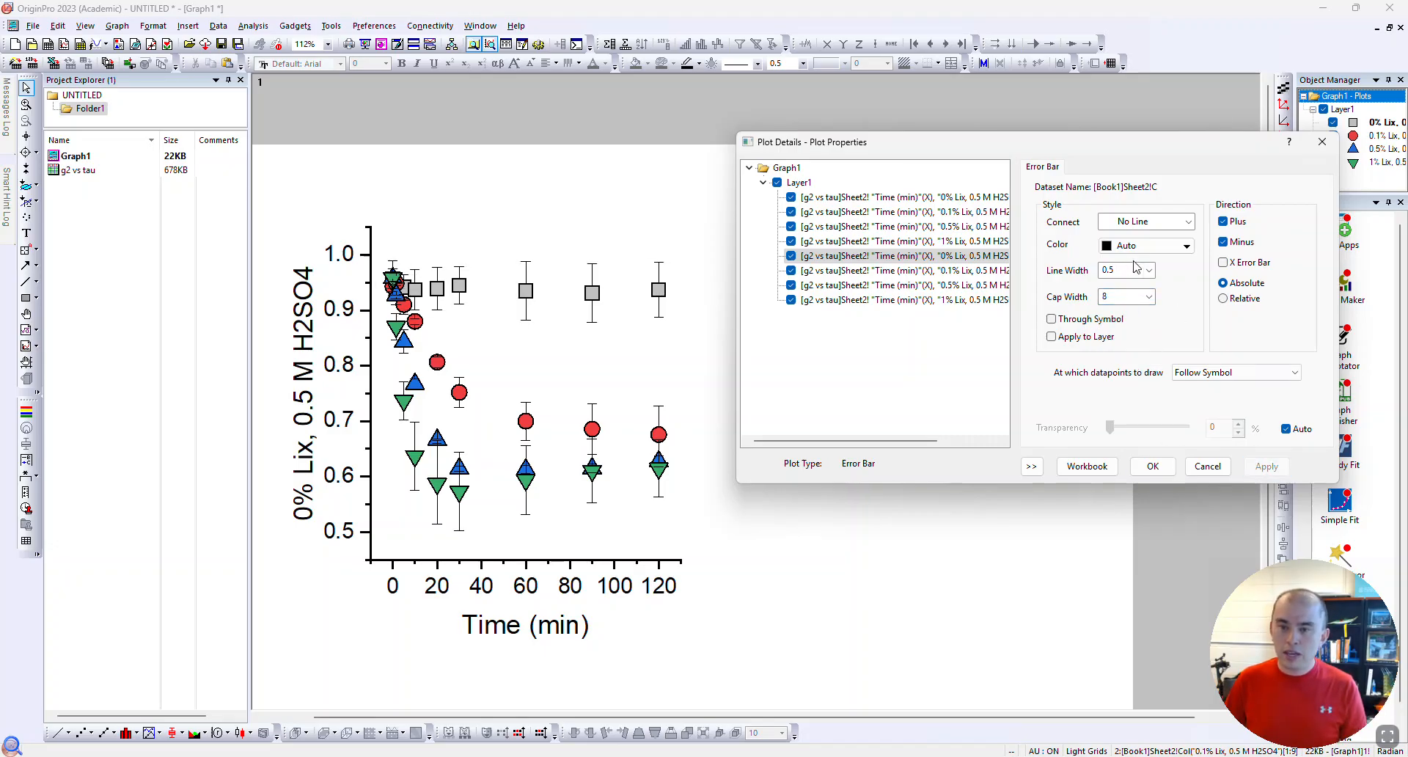
Set the line width of the 0% Lix error bars to 1.5 and apply it
{"action": "left_click", "coordinate": [1148, 269]}
{"action": "left_click", "coordinate": [1138, 338]}
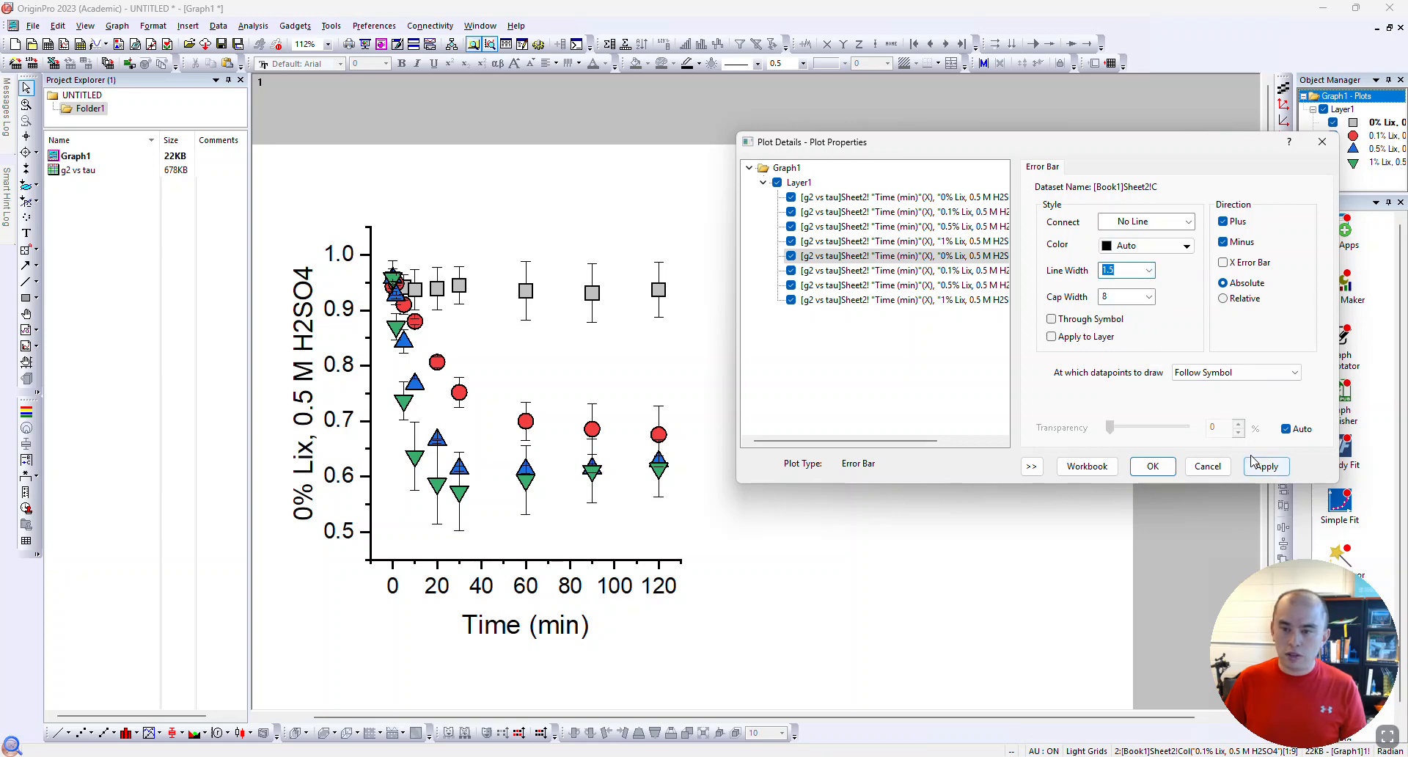
{"action": "left_click", "coordinate": [1267, 467]}
Set the line width of the 0.1% Lix error bars to 1.5 and apply it
{"action": "left_click", "coordinate": [953, 270]}
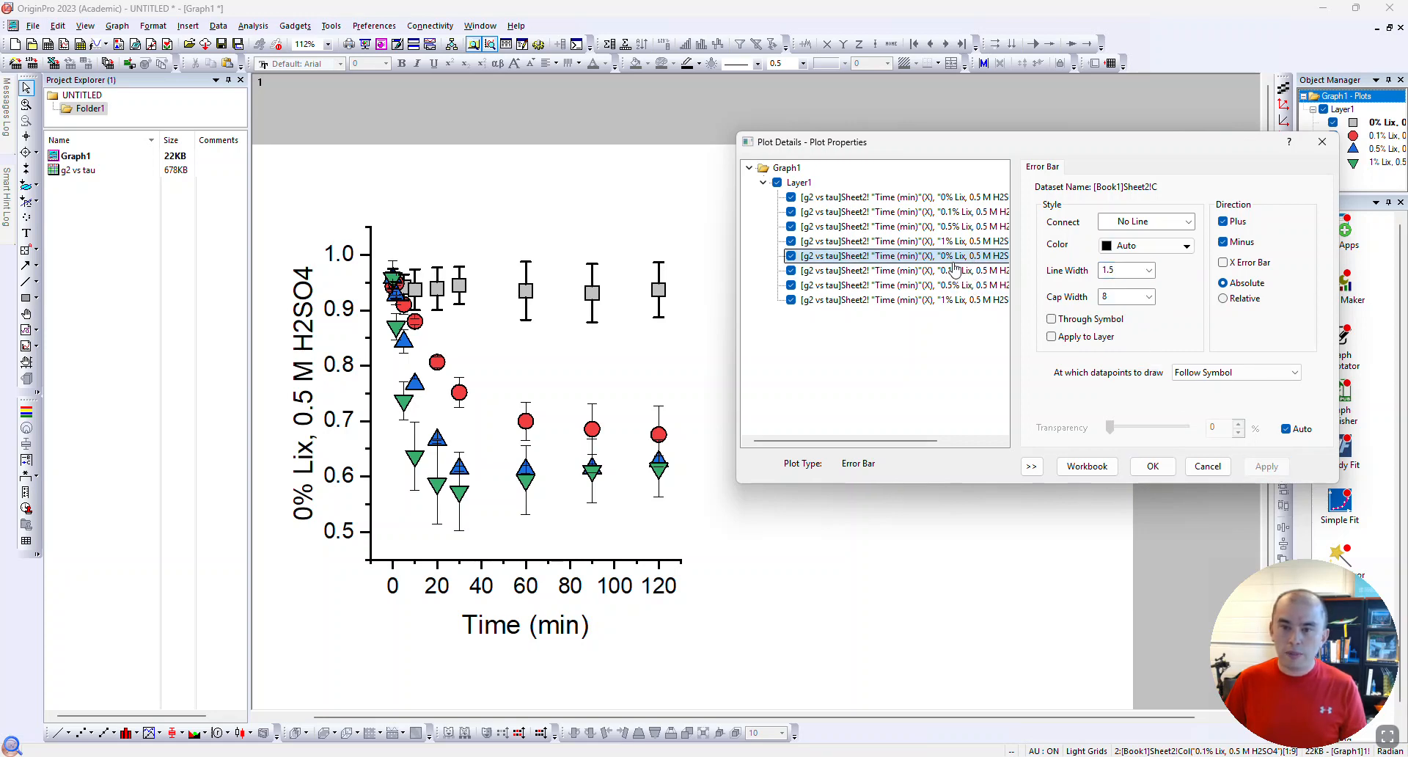
{"action": "left_click", "coordinate": [1148, 270]}
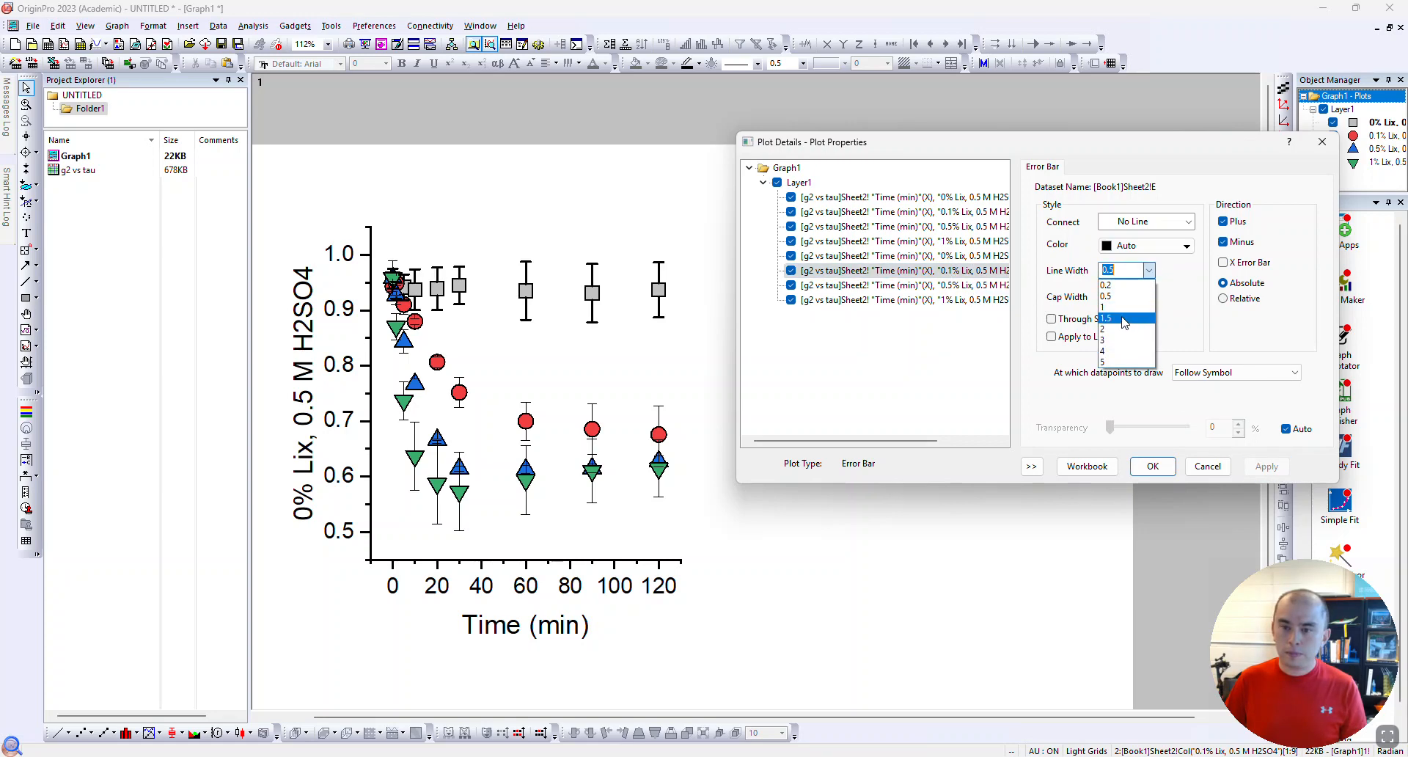
{"action": "left_click", "coordinate": [1111, 287]}
{"action": "left_click", "coordinate": [1264, 466]}
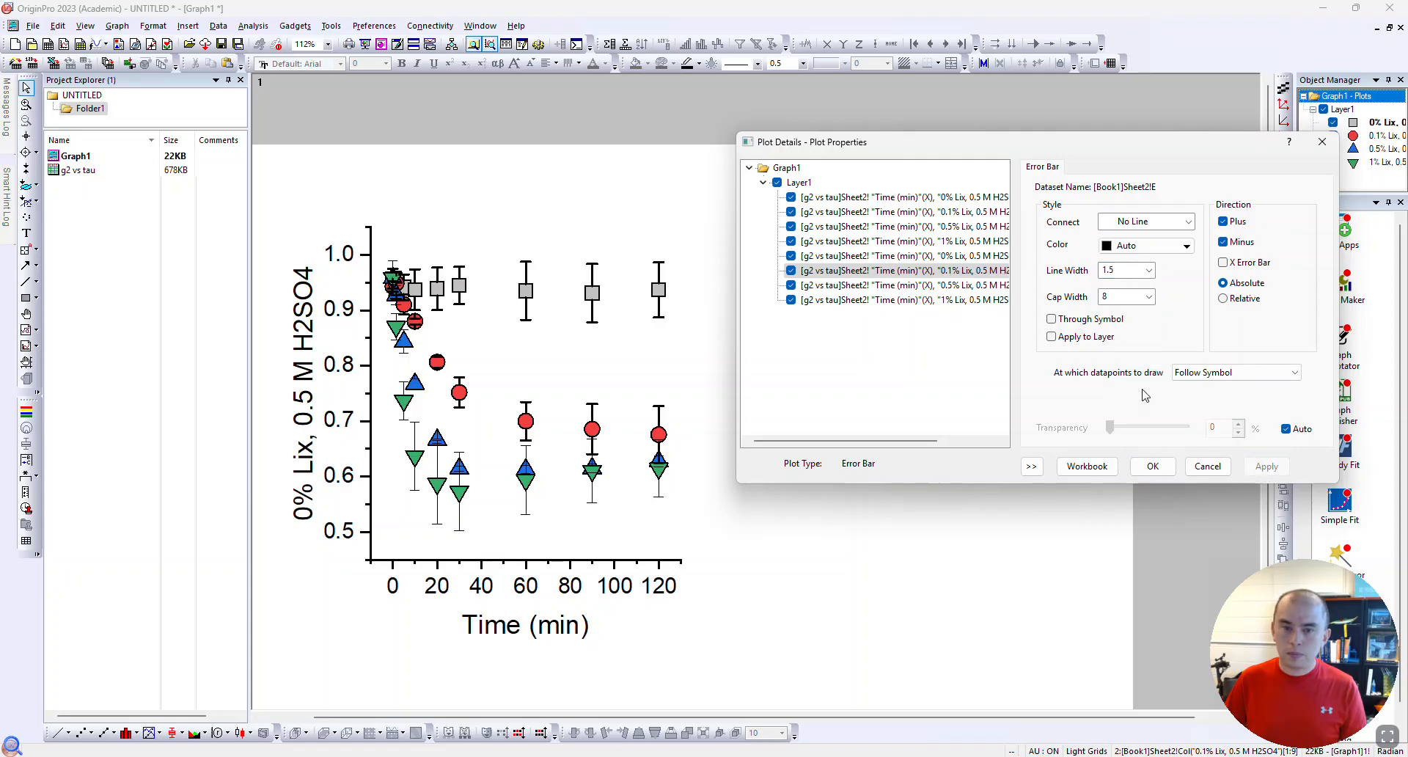
Set the line width of the 0.5% Lix error bars to 1.5 and apply it
{"action": "left_click", "coordinate": [949, 284]}
{"action": "left_click", "coordinate": [1148, 270]}
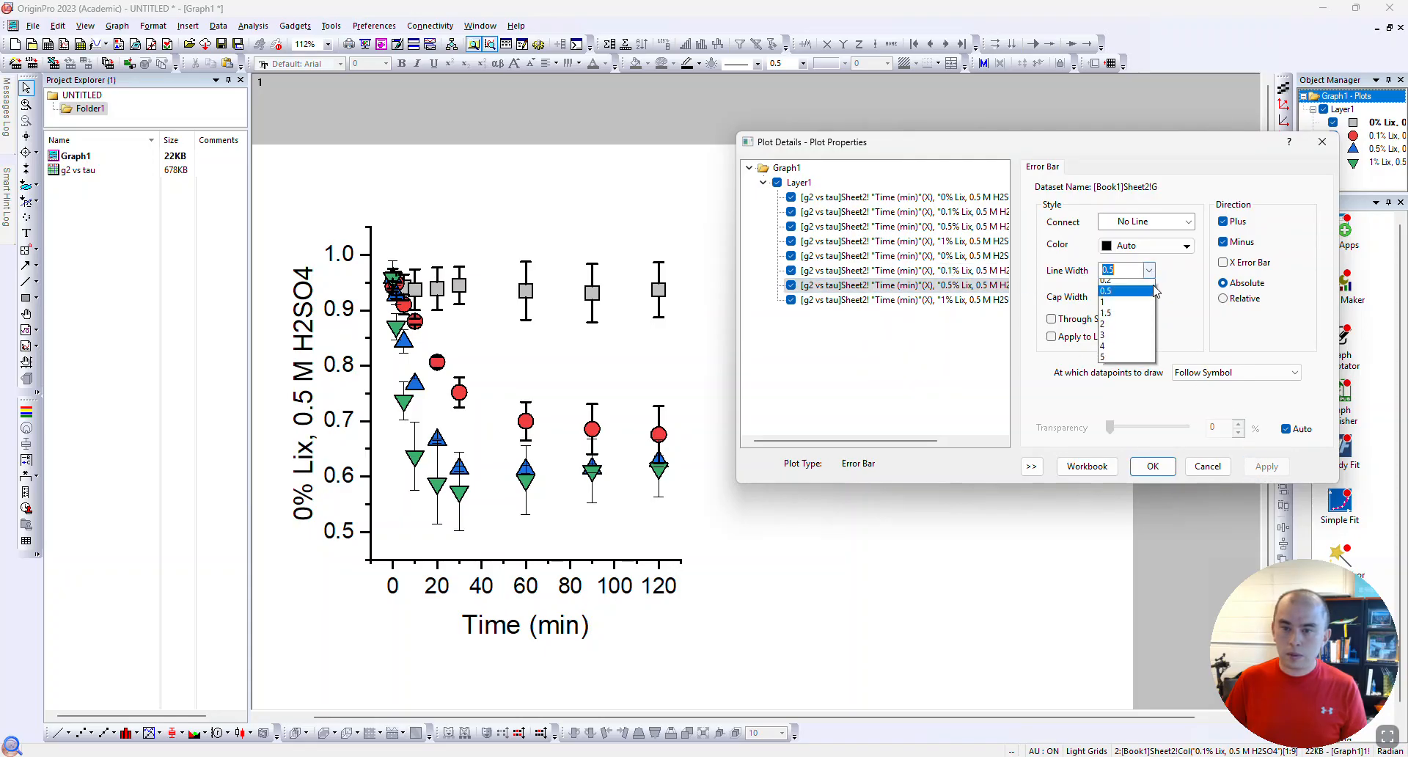
{"action": "left_click", "coordinate": [1107, 317]}
{"action": "left_click", "coordinate": [1267, 467]}
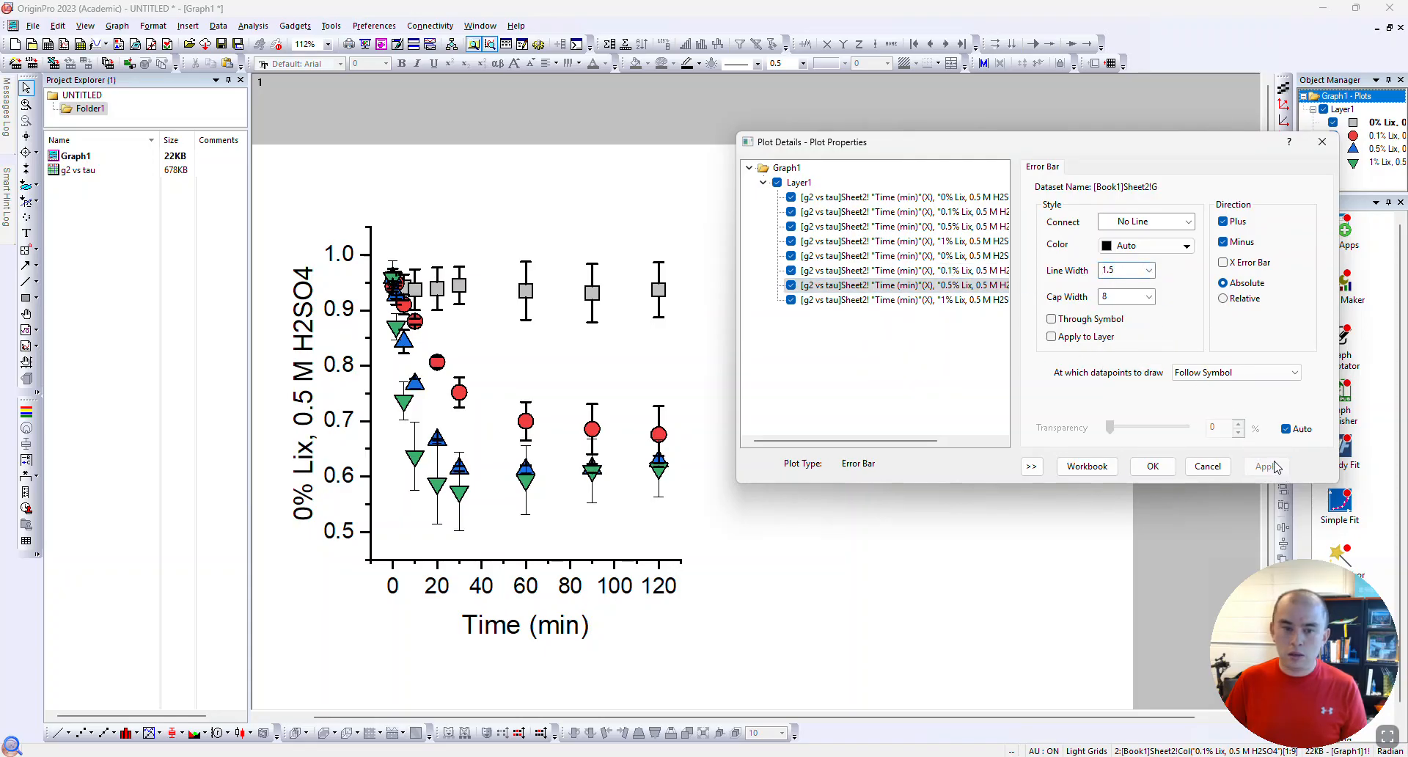
Set the line width of the 1% Lix error bars to 1.5, apply it and return to Graph1
{"action": "left_click", "coordinate": [983, 299]}
{"action": "left_click", "coordinate": [1148, 270]}
{"action": "left_click", "coordinate": [1129, 318]}
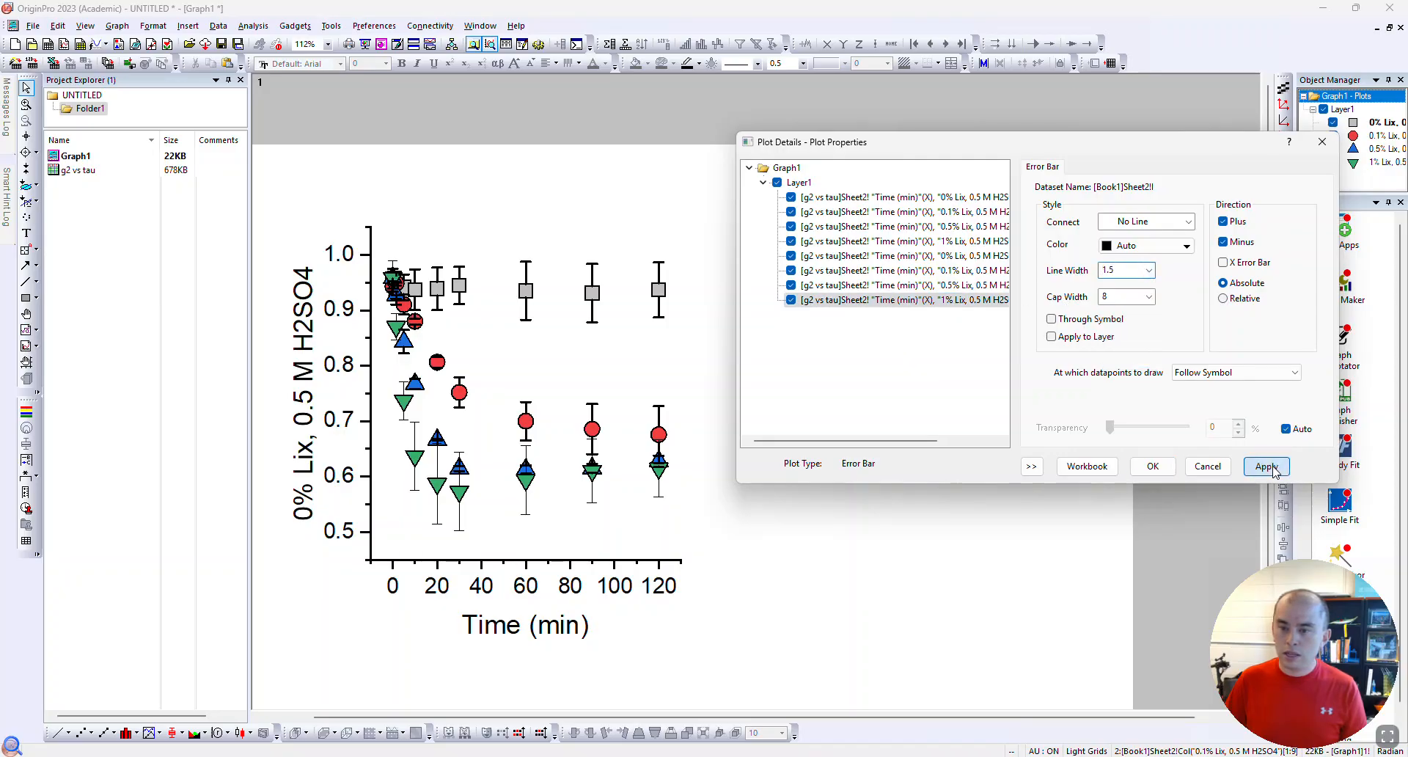
{"action": "left_click", "coordinate": [1266, 466]}
{"action": "left_click", "coordinate": [1087, 466]}
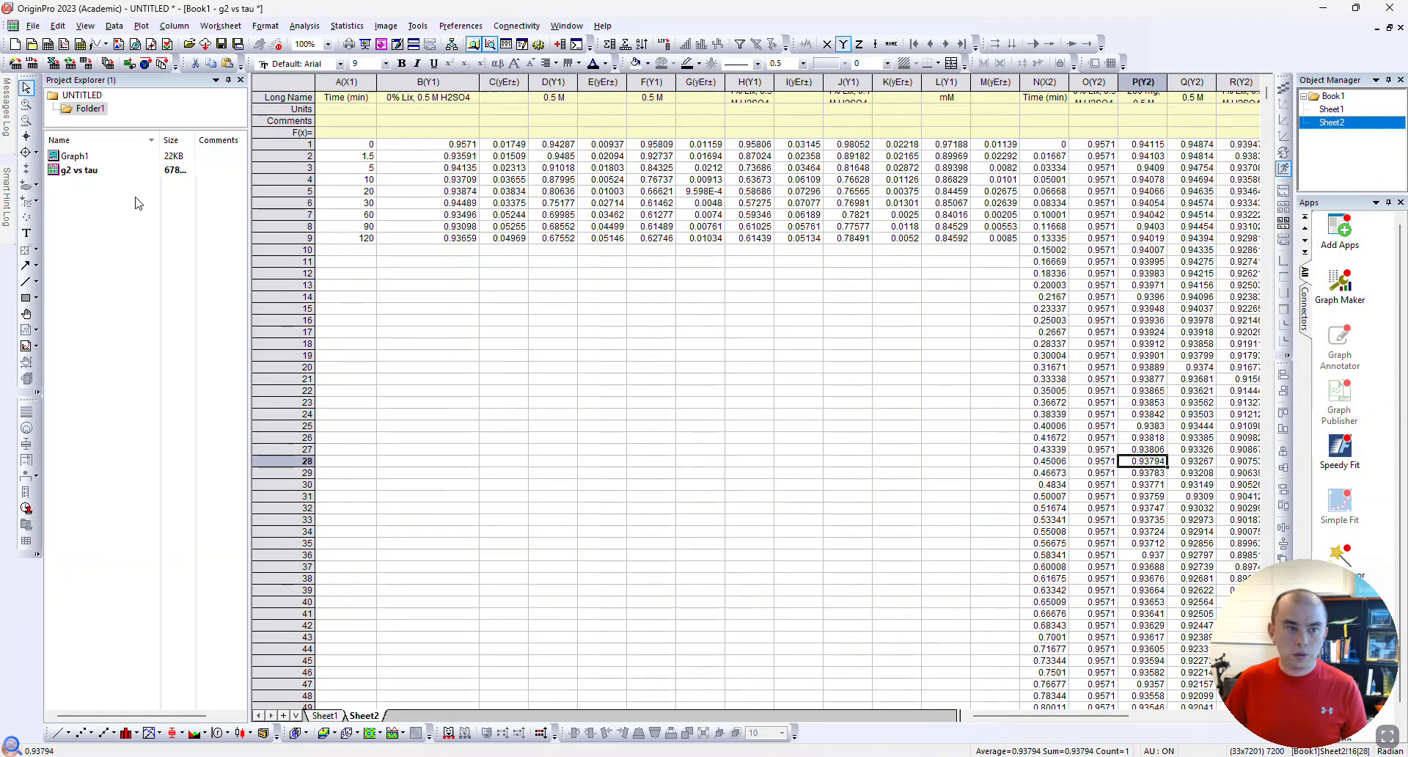
{"action": "double_click", "coordinate": [74, 156]}
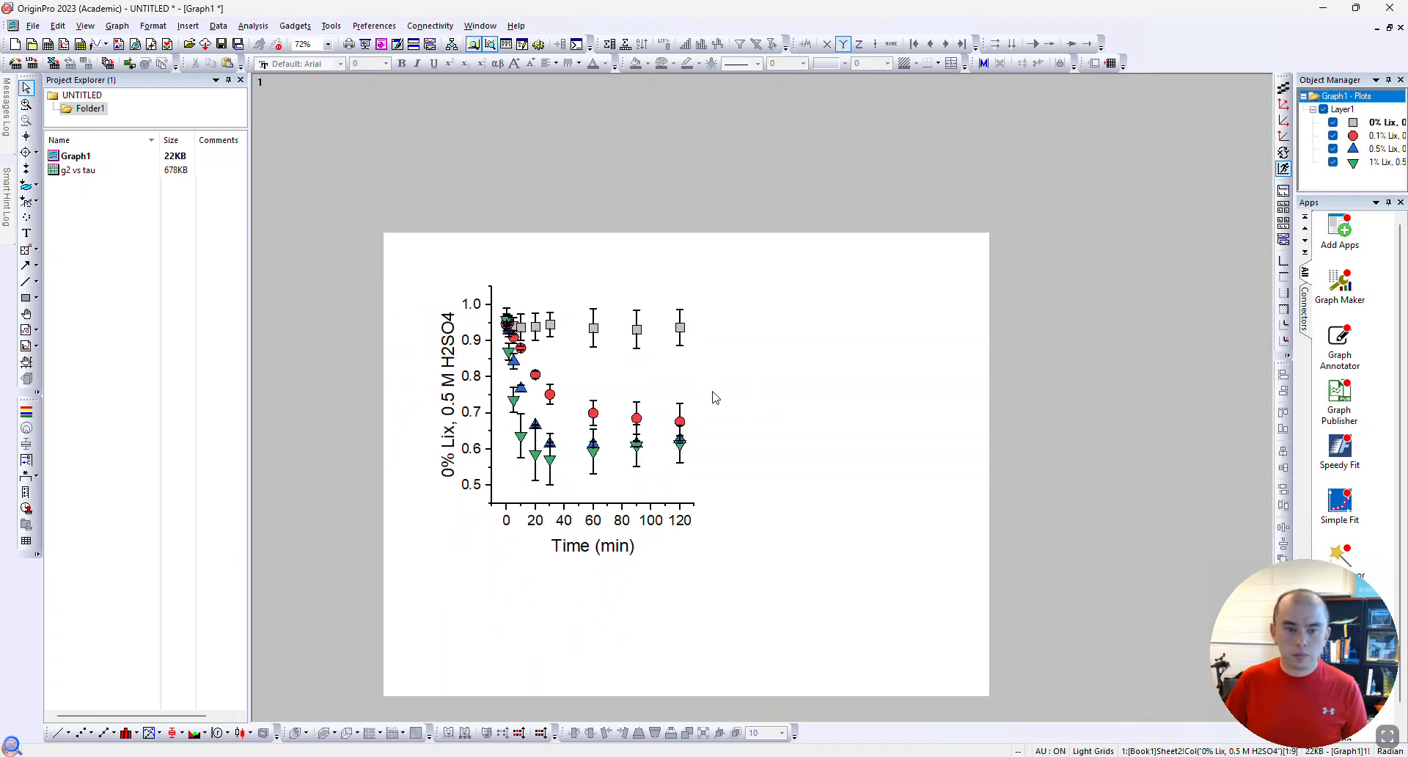
Set the line width of the 0% Lix, 0.5 M H2SO4 error bars to 1 and apply it
{"action": "scroll", "coordinate": [579, 416], "scroll_direction": "up", "scroll_amount": 2}
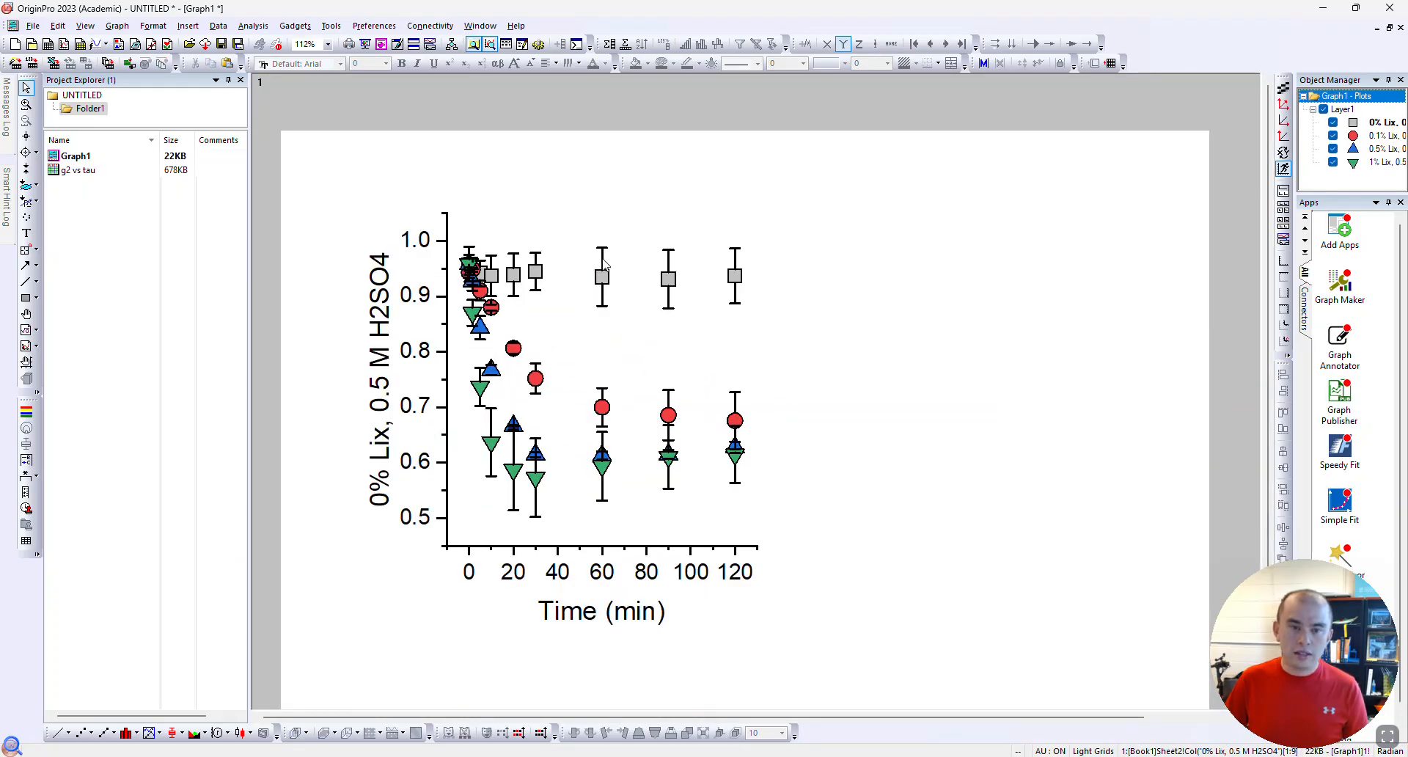
{"action": "double_click", "coordinate": [602, 266]}
{"action": "double_click", "coordinate": [1138, 270]}
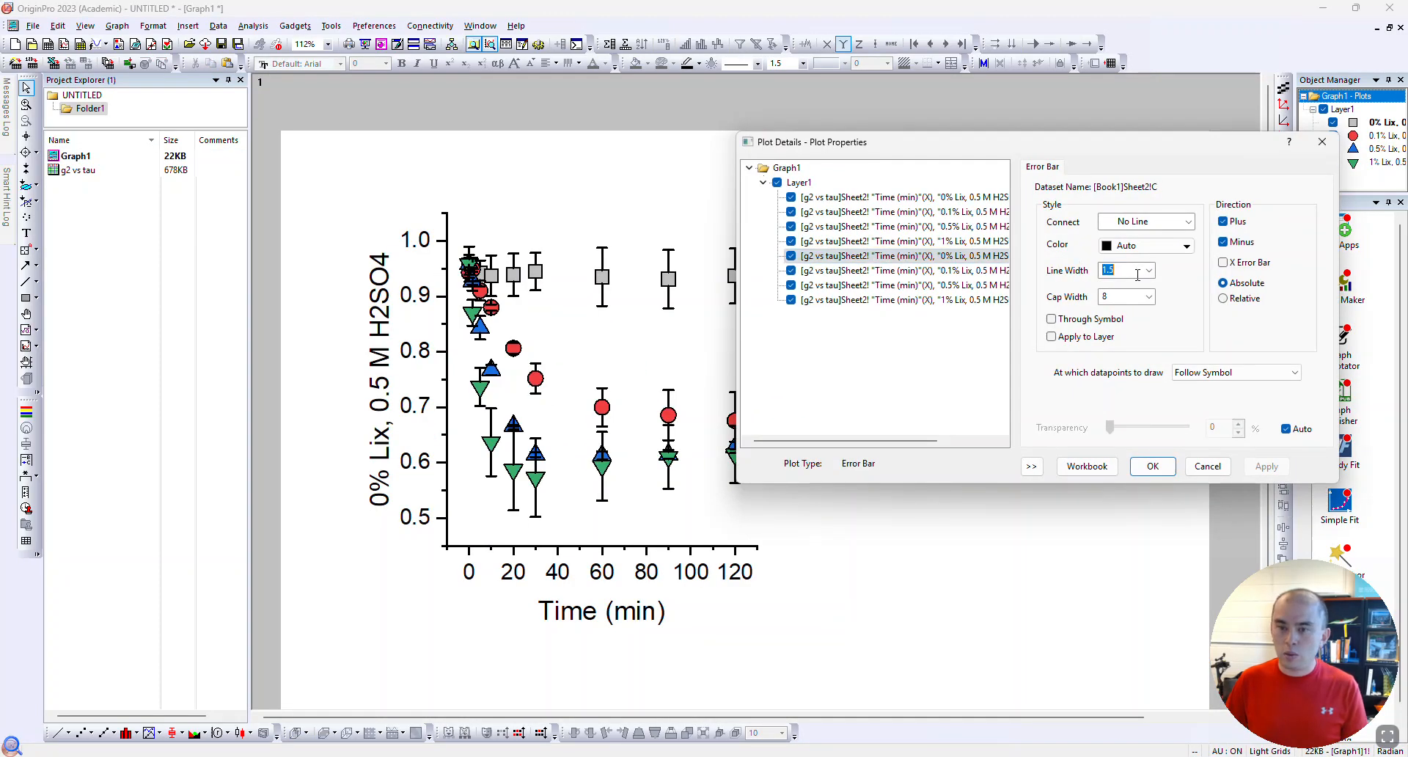
{"action": "type", "text": "1"}
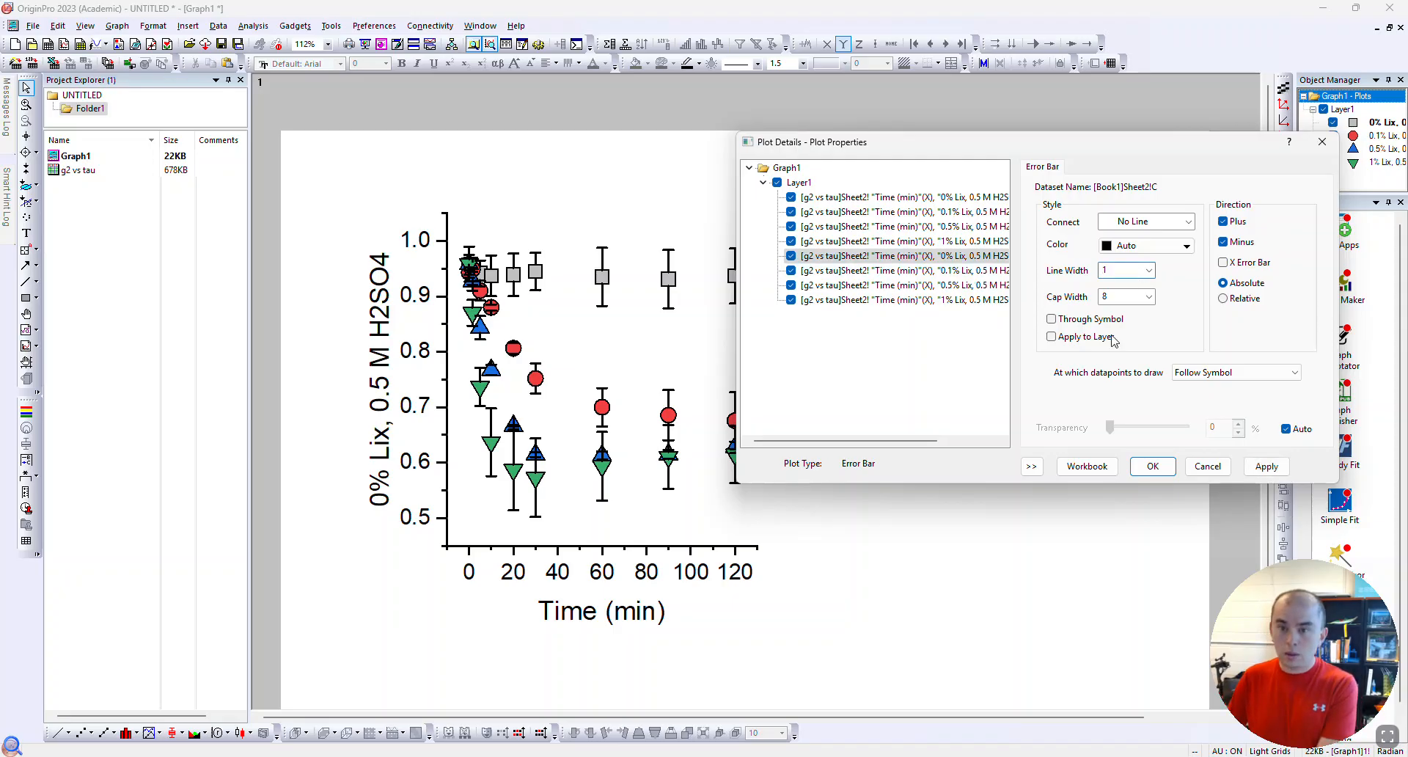
{"action": "left_click", "coordinate": [1266, 466]}
Set the line width of the 0.1% Lix error bars to 1 and apply it
{"action": "left_click", "coordinate": [902, 270]}
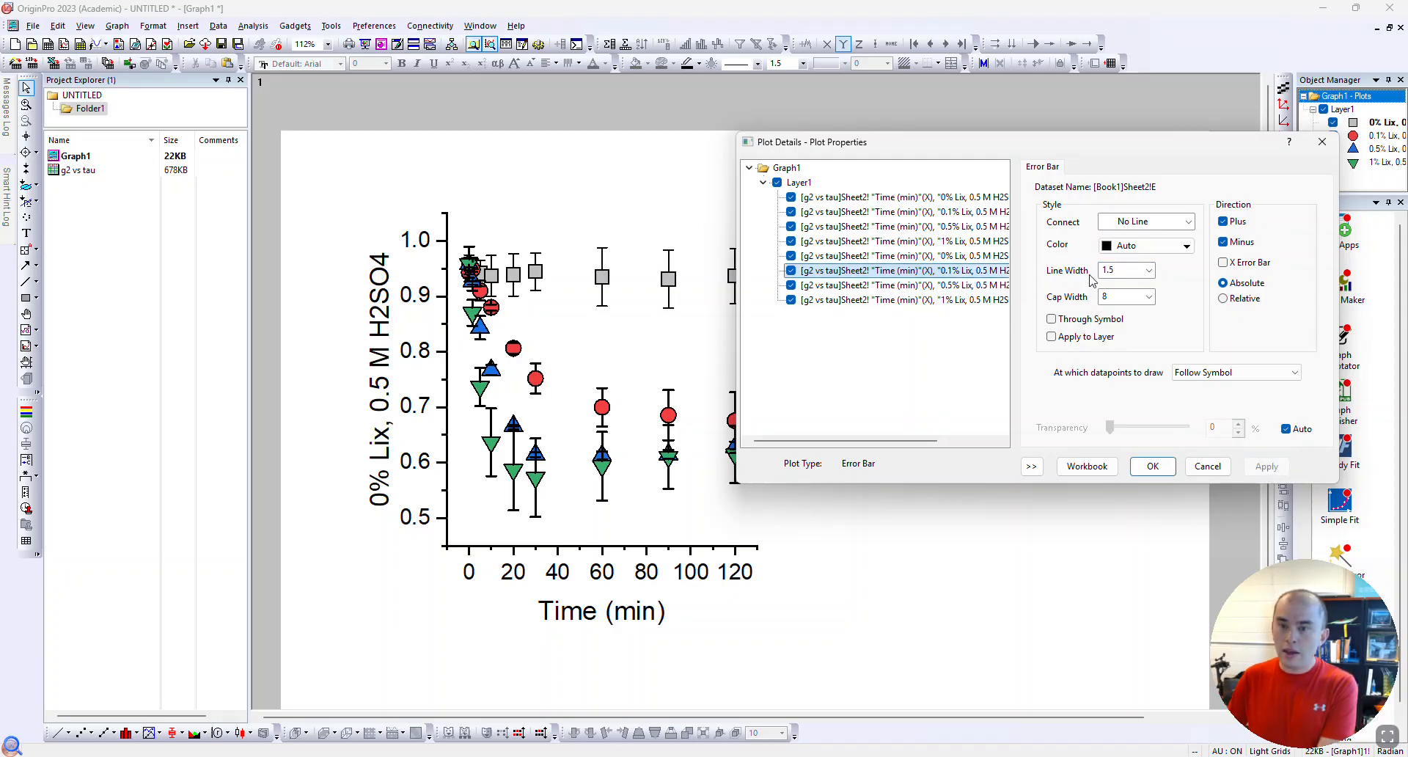
{"action": "double_click", "coordinate": [1122, 270]}
{"action": "type", "text": "1"}
{"action": "left_click", "coordinate": [1267, 466]}
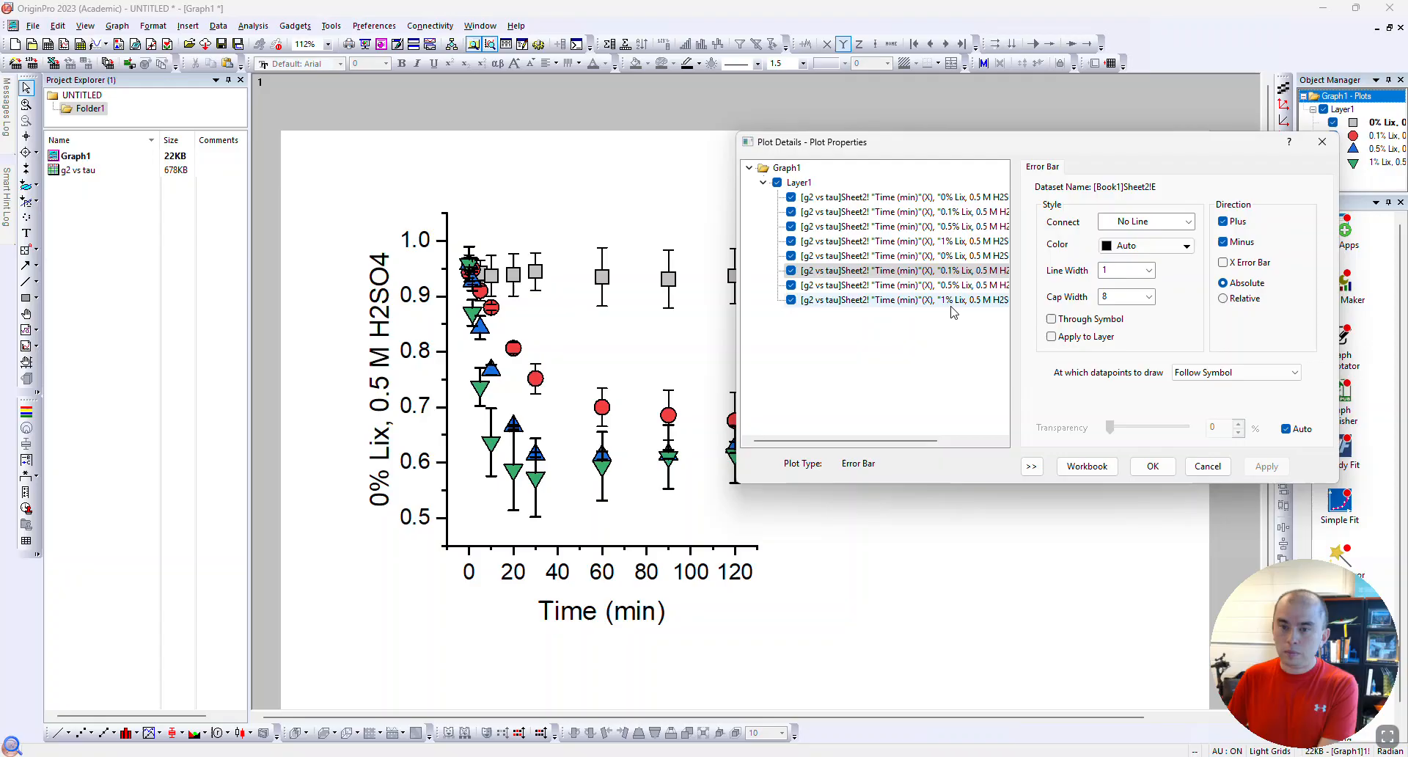
Set the line width of the 0.5% Lix error bars to 1 and apply it
{"action": "left_click", "coordinate": [1007, 286]}
{"action": "double_click", "coordinate": [1128, 271]}
{"action": "type", "text": "1"}
{"action": "left_click", "coordinate": [1267, 466]}
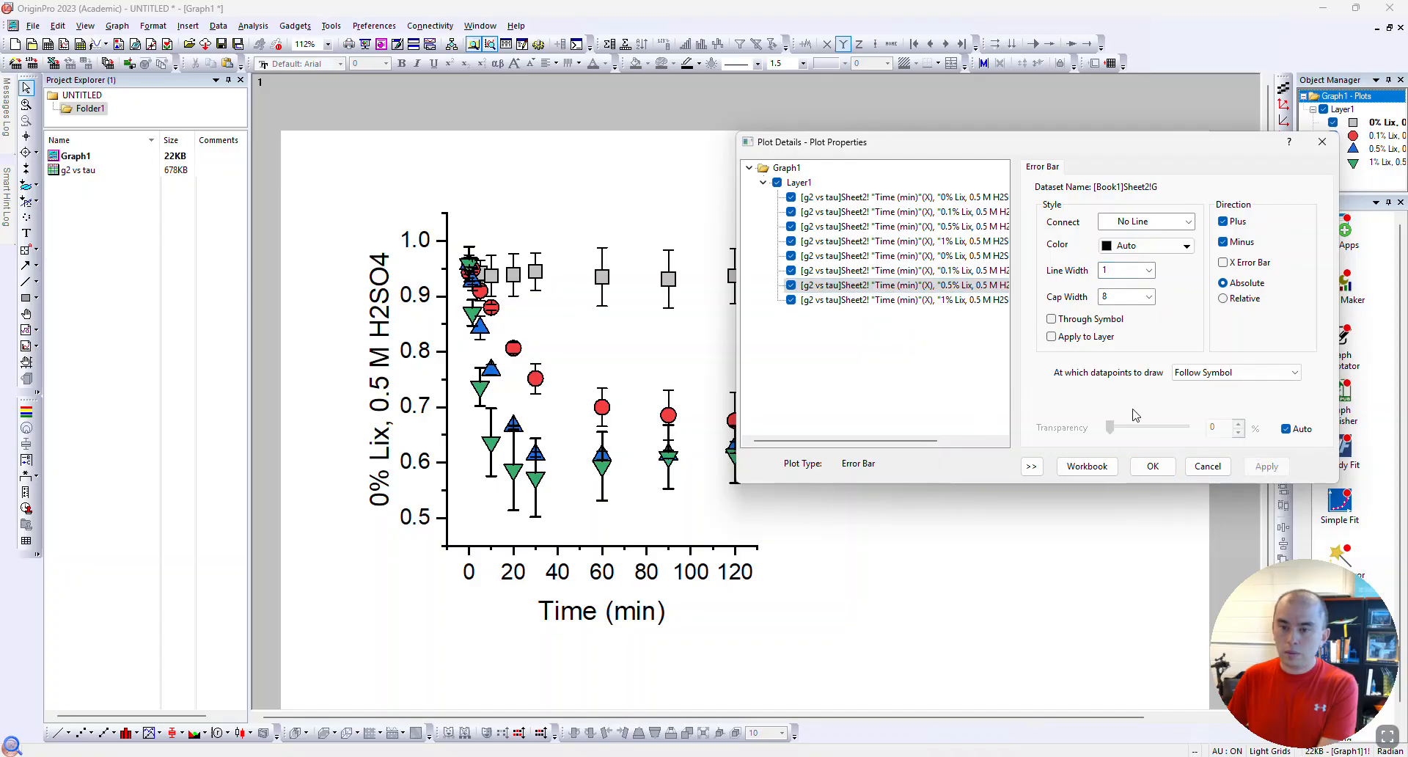
Set the line width of the 1% Lix error bars to 1, apply it and accept the plot settings
{"action": "left_click", "coordinate": [975, 299]}
{"action": "double_click", "coordinate": [1122, 270]}
{"action": "type", "text": "1"}
{"action": "left_click", "coordinate": [1266, 466]}
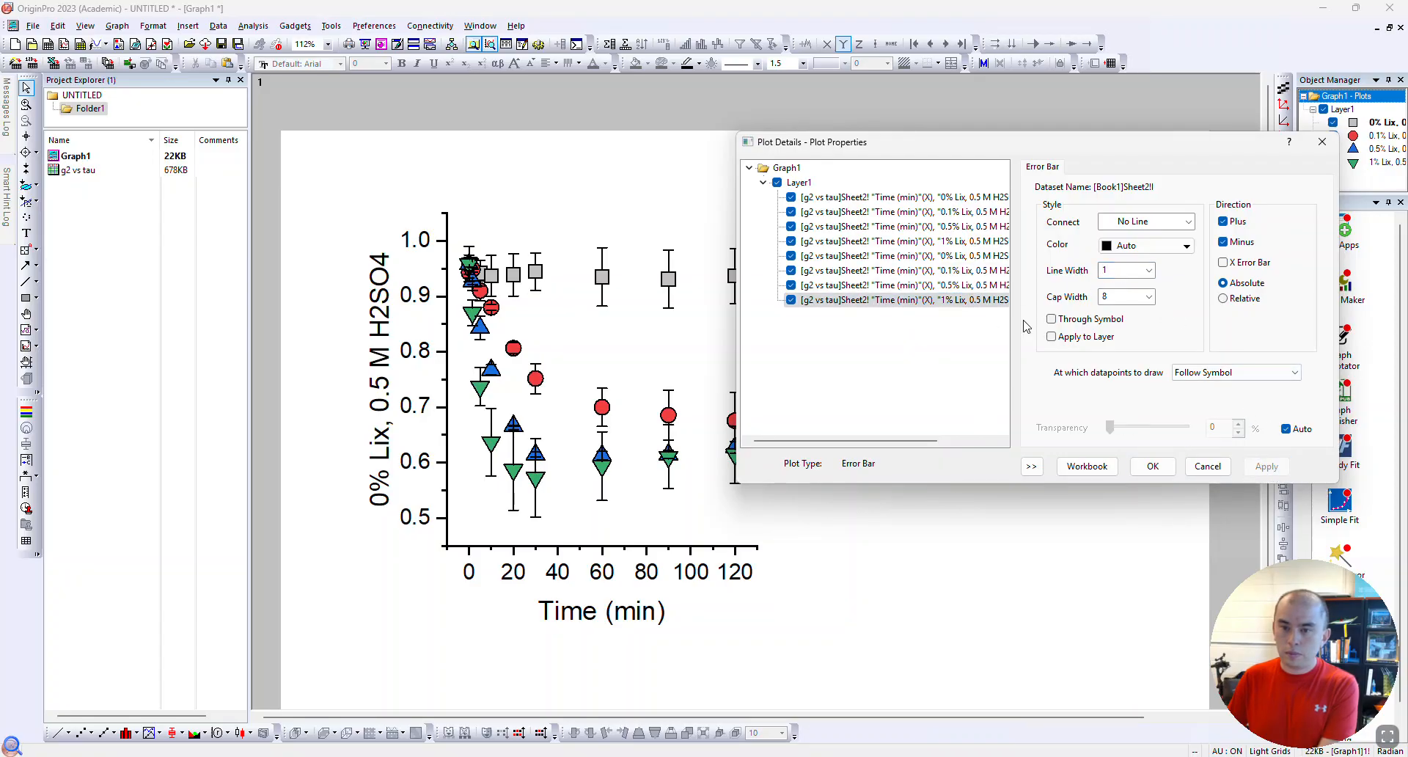
{"action": "left_click", "coordinate": [975, 256]}
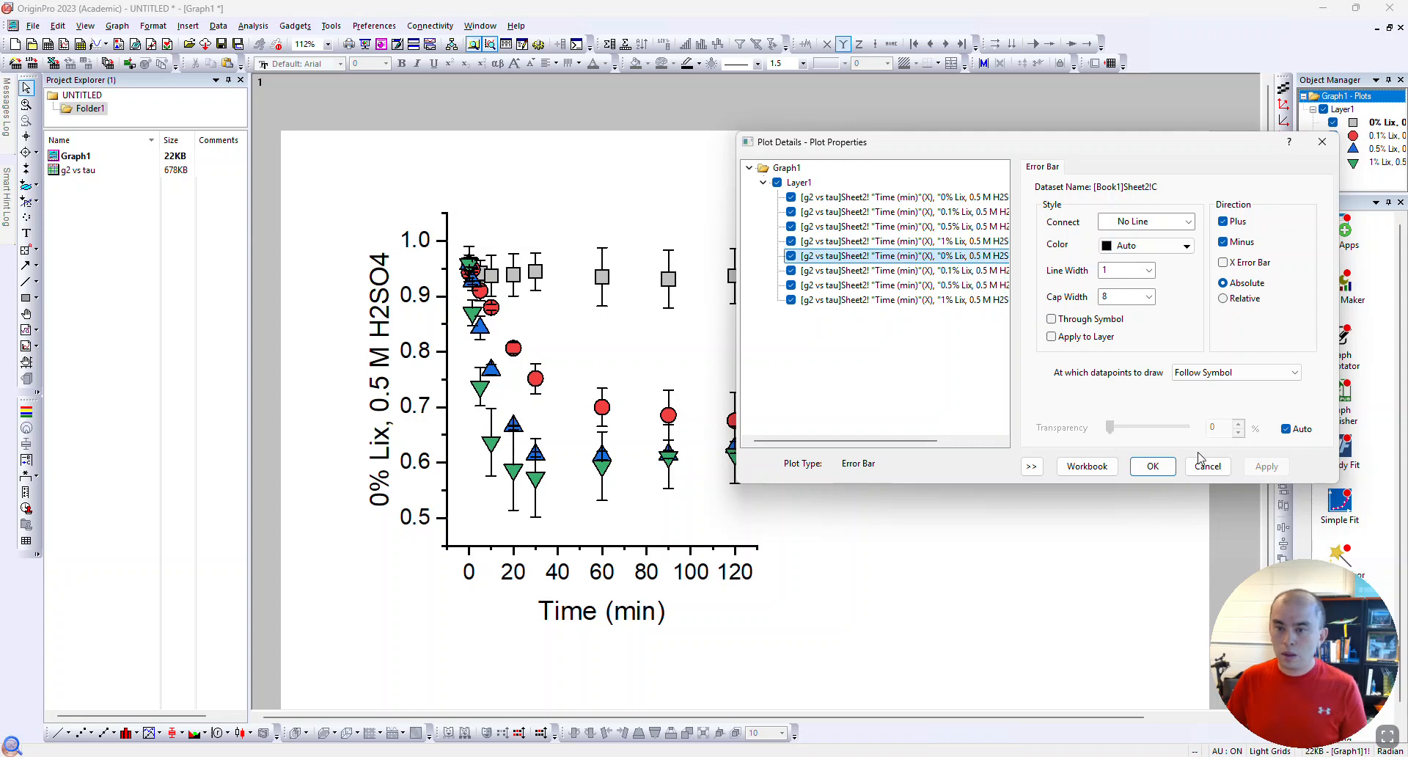
{"action": "left_click", "coordinate": [1151, 465]}
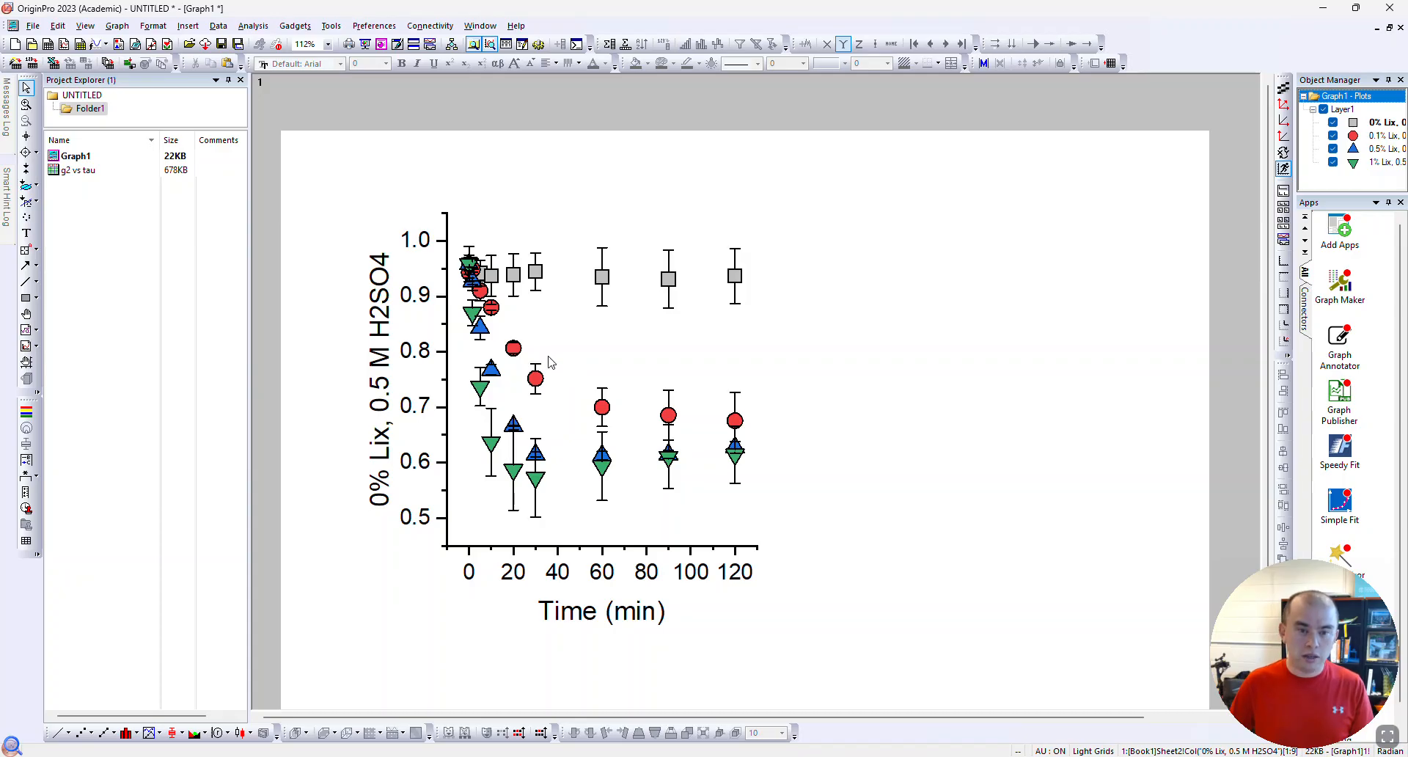
{"action": "left_click", "coordinate": [379, 347]}
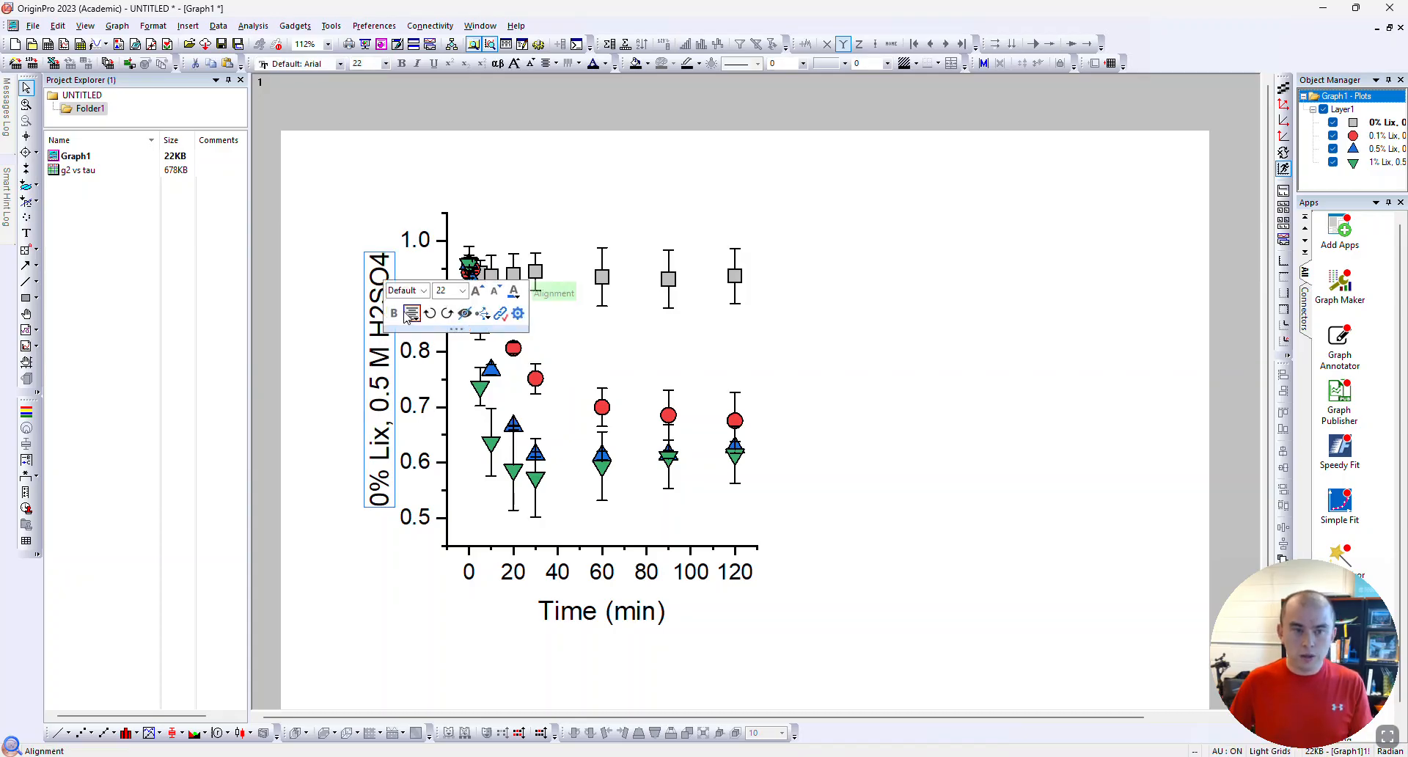
{"action": "left_click", "coordinate": [895, 311]}
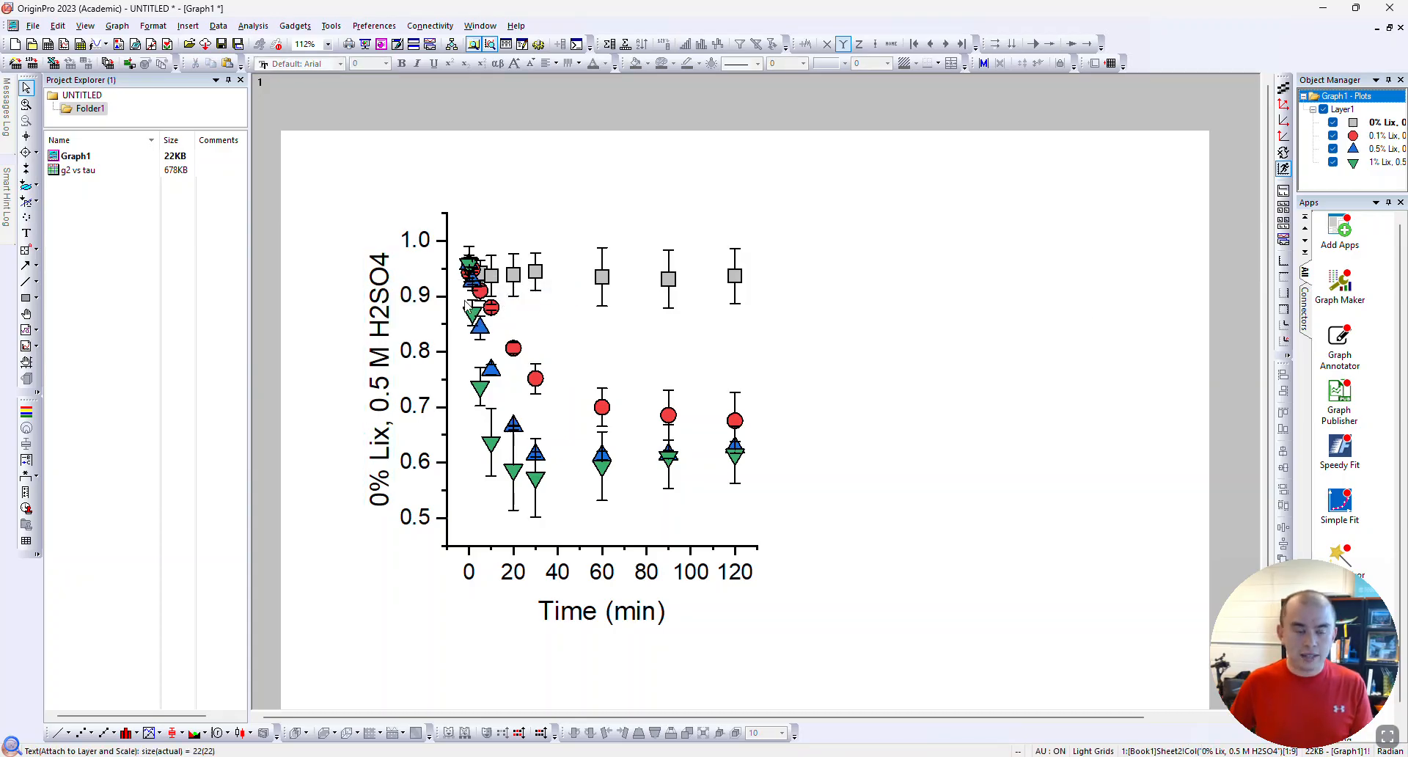
{"action": "left_click", "coordinate": [379, 316]}
{"action": "left_click", "coordinate": [414, 300]}
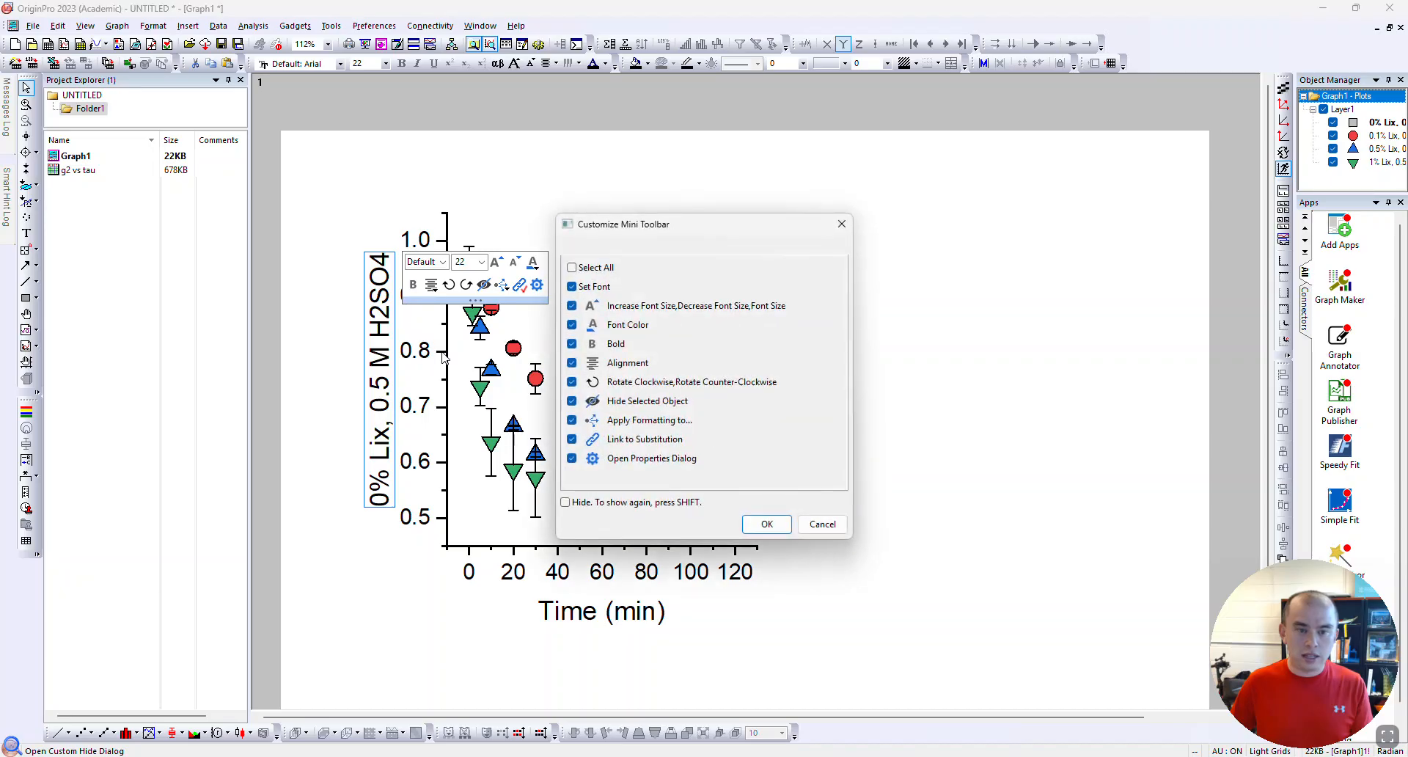
{"action": "left_click", "coordinate": [814, 522]}
{"action": "left_click", "coordinate": [378, 365]}
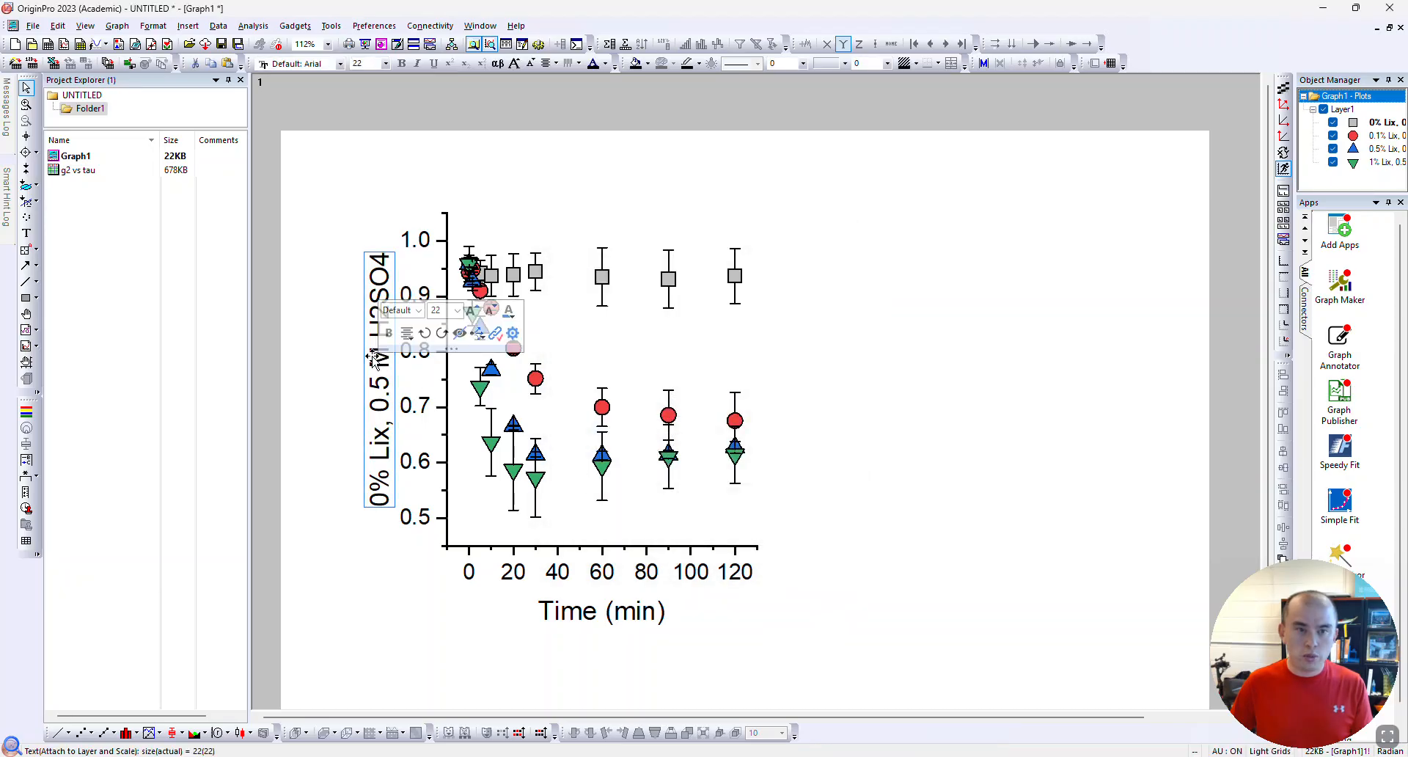
{"action": "left_click", "coordinate": [349, 185]}
{"action": "left_click", "coordinate": [424, 245]}
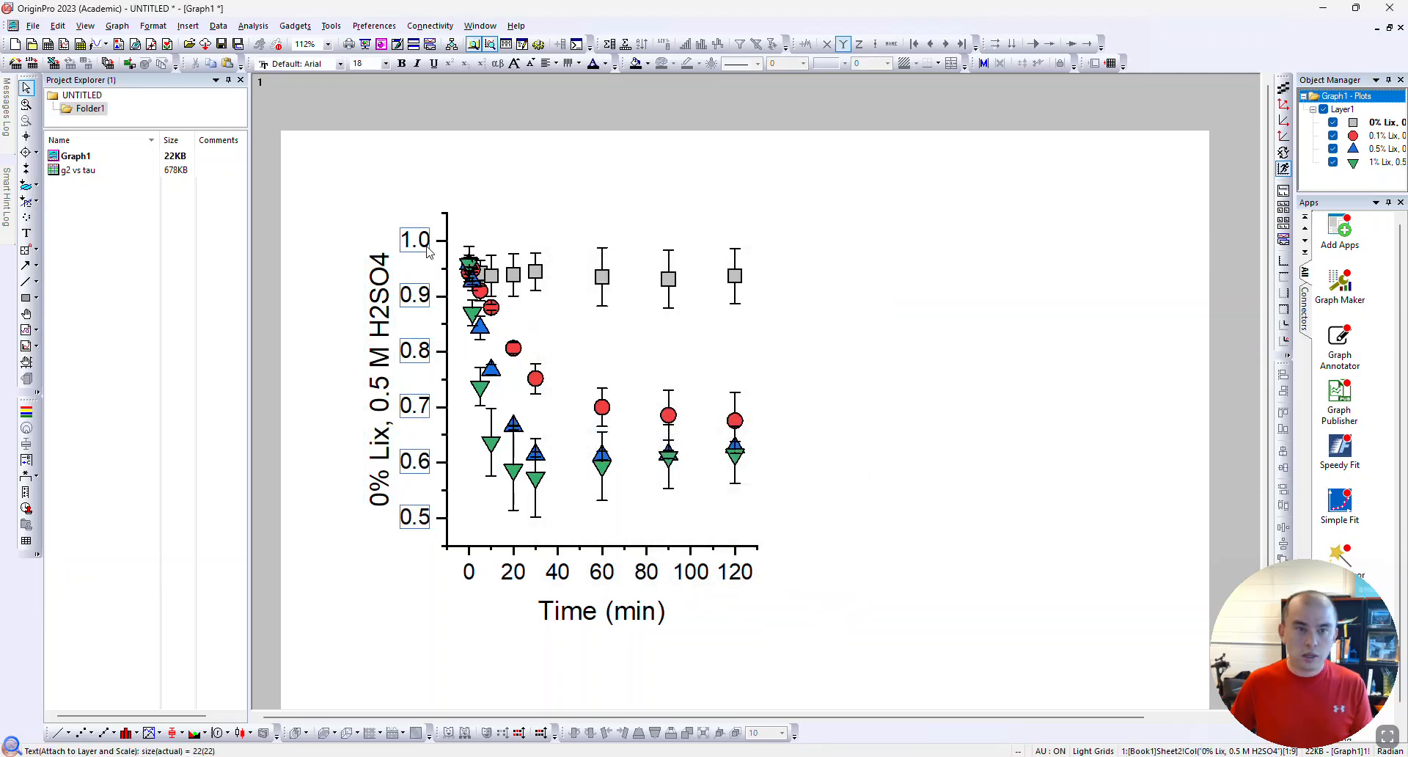
{"action": "left_click", "coordinate": [385, 307]}
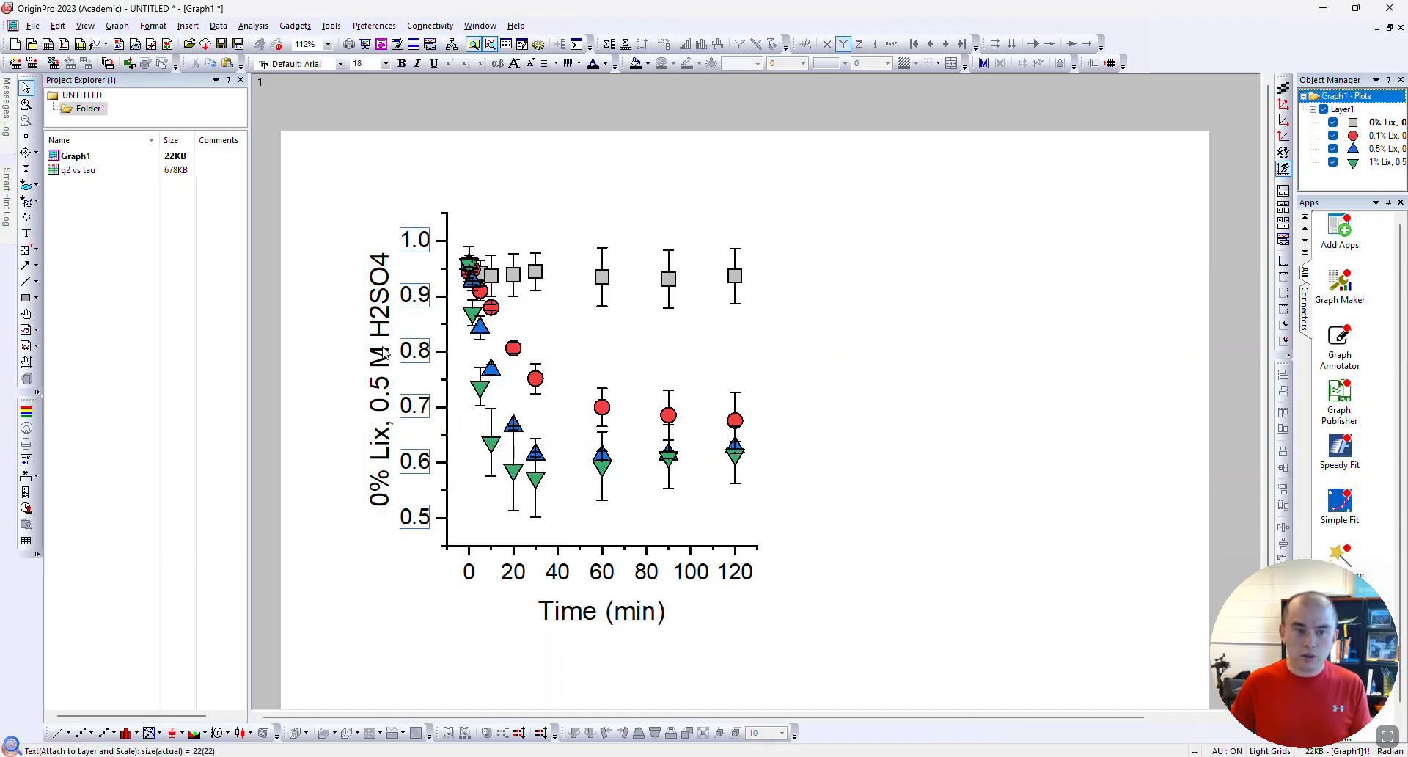
{"action": "left_click", "coordinate": [317, 340]}
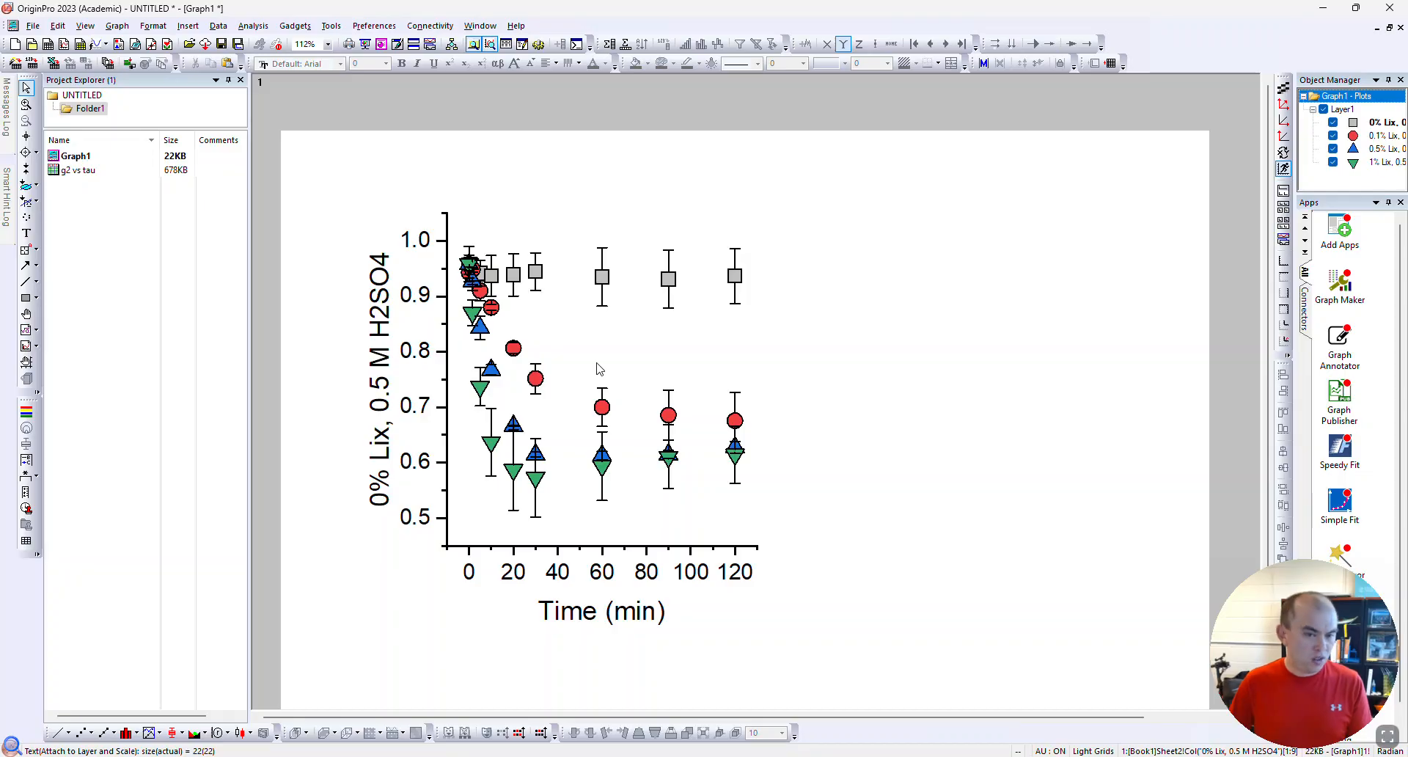
Set the font size of the Y-axis title "0% Lix, 0.5 M H2SO4" to 26
{"action": "scroll", "coordinate": [682, 359], "scroll_direction": "down", "scroll_amount": 3}
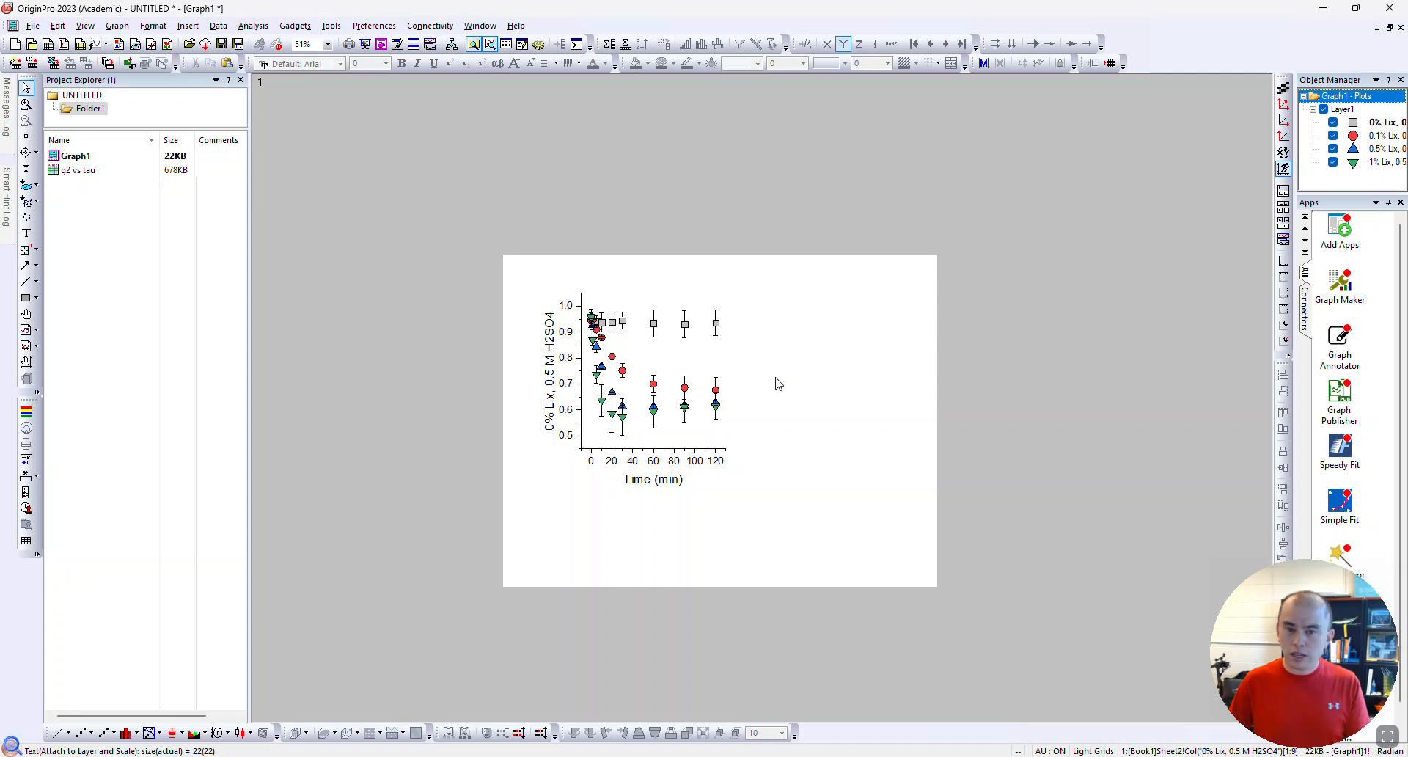
{"action": "scroll", "coordinate": [778, 383], "scroll_direction": "up", "scroll_amount": 2}
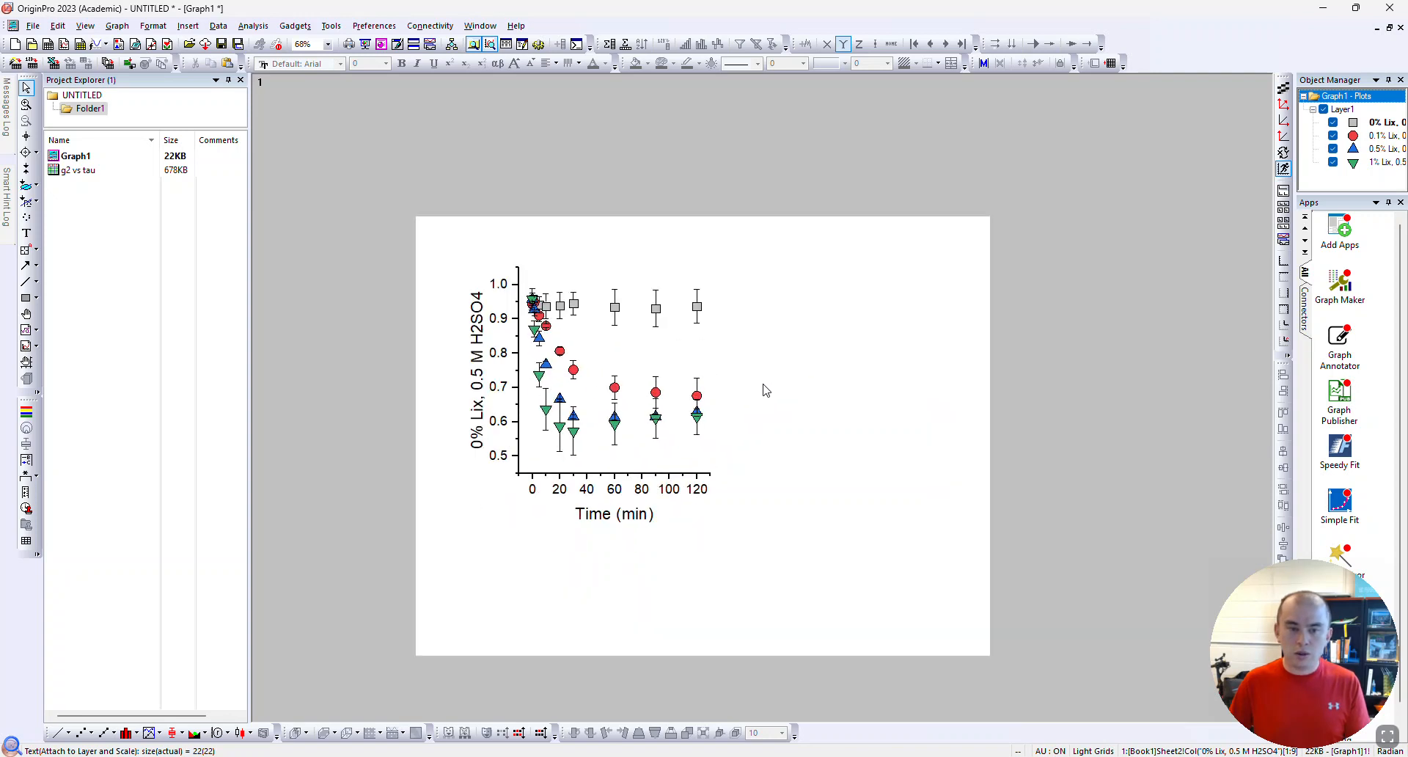
{"action": "left_click", "coordinate": [495, 392]}
{"action": "left_click", "coordinate": [373, 63]}
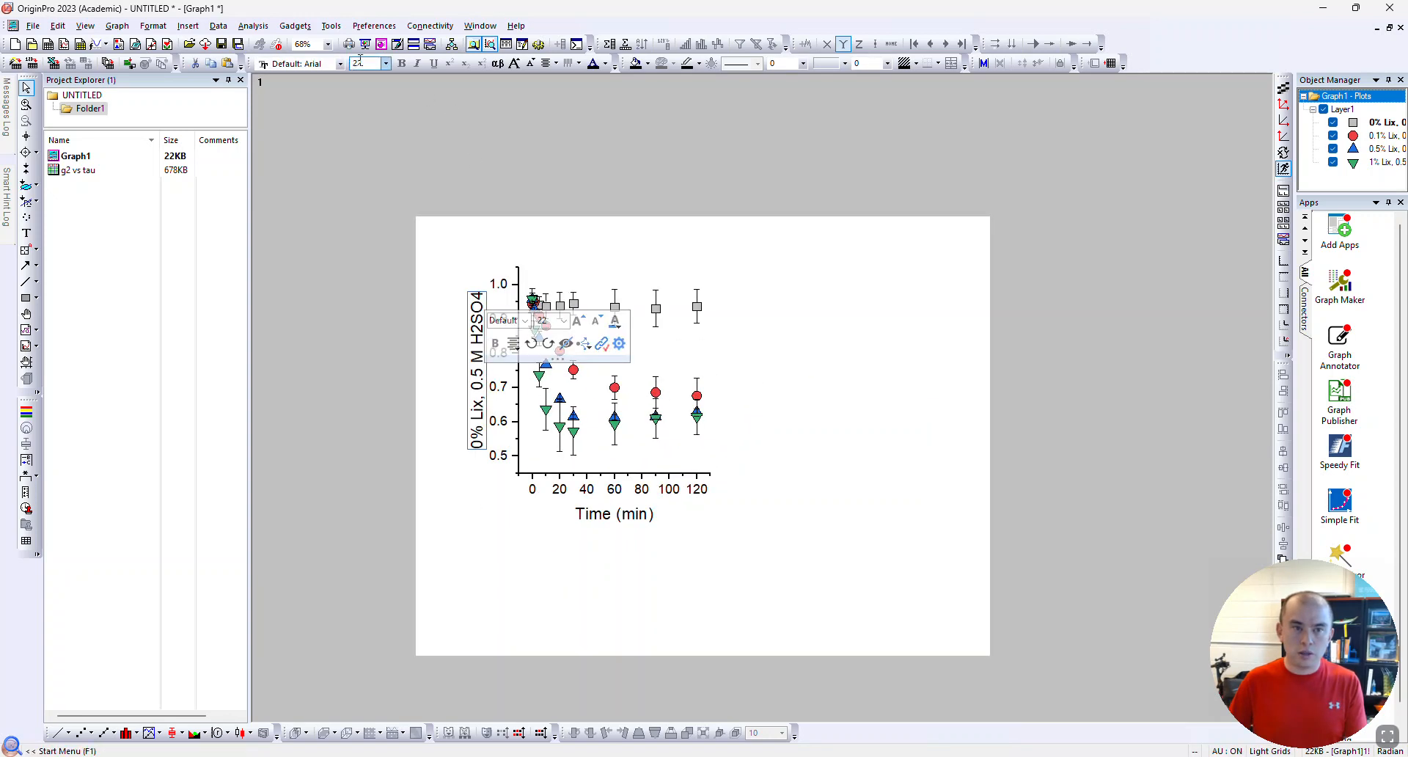
{"action": "type", "text": "26"}
{"action": "key", "text": "Return"}
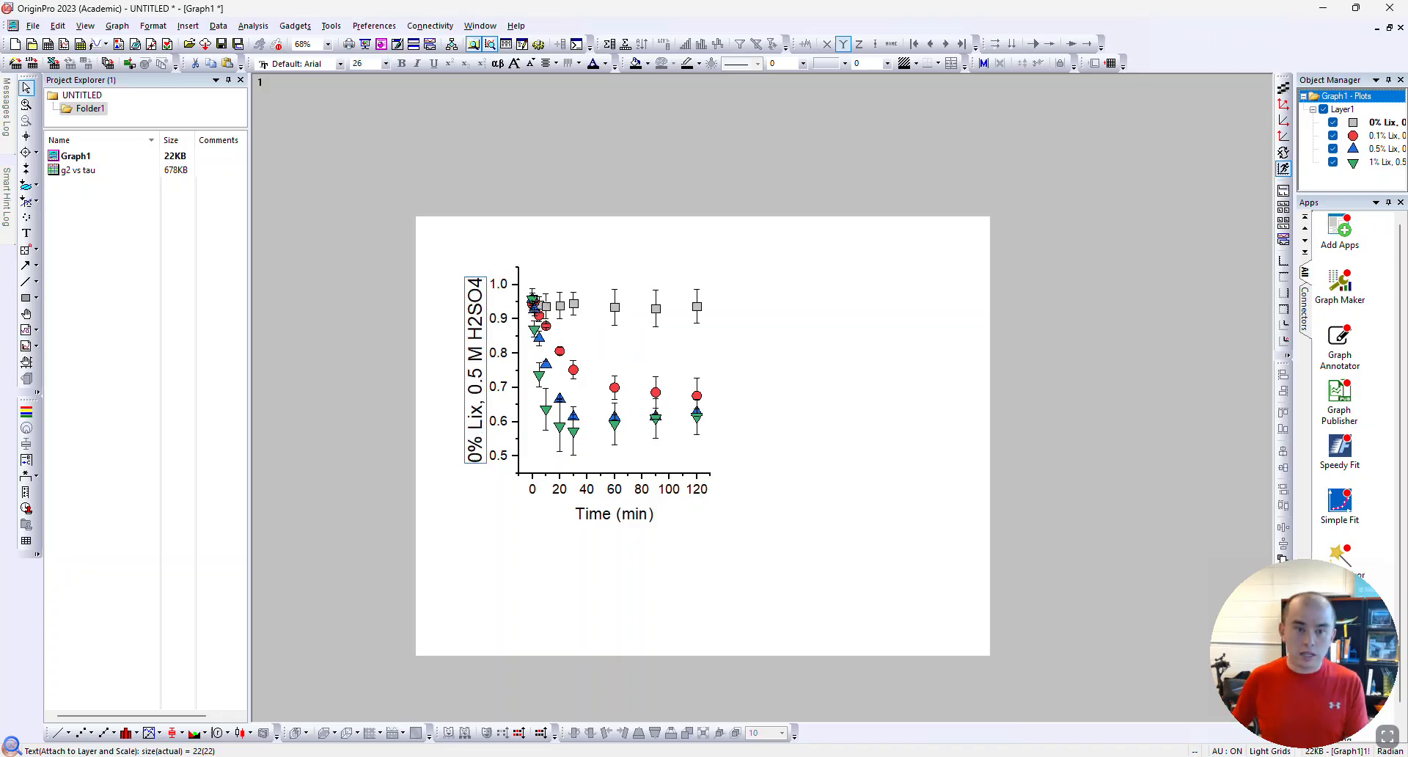
Set the font size of the Y-axis tick labels to 22
{"action": "left_click", "coordinate": [492, 275]}
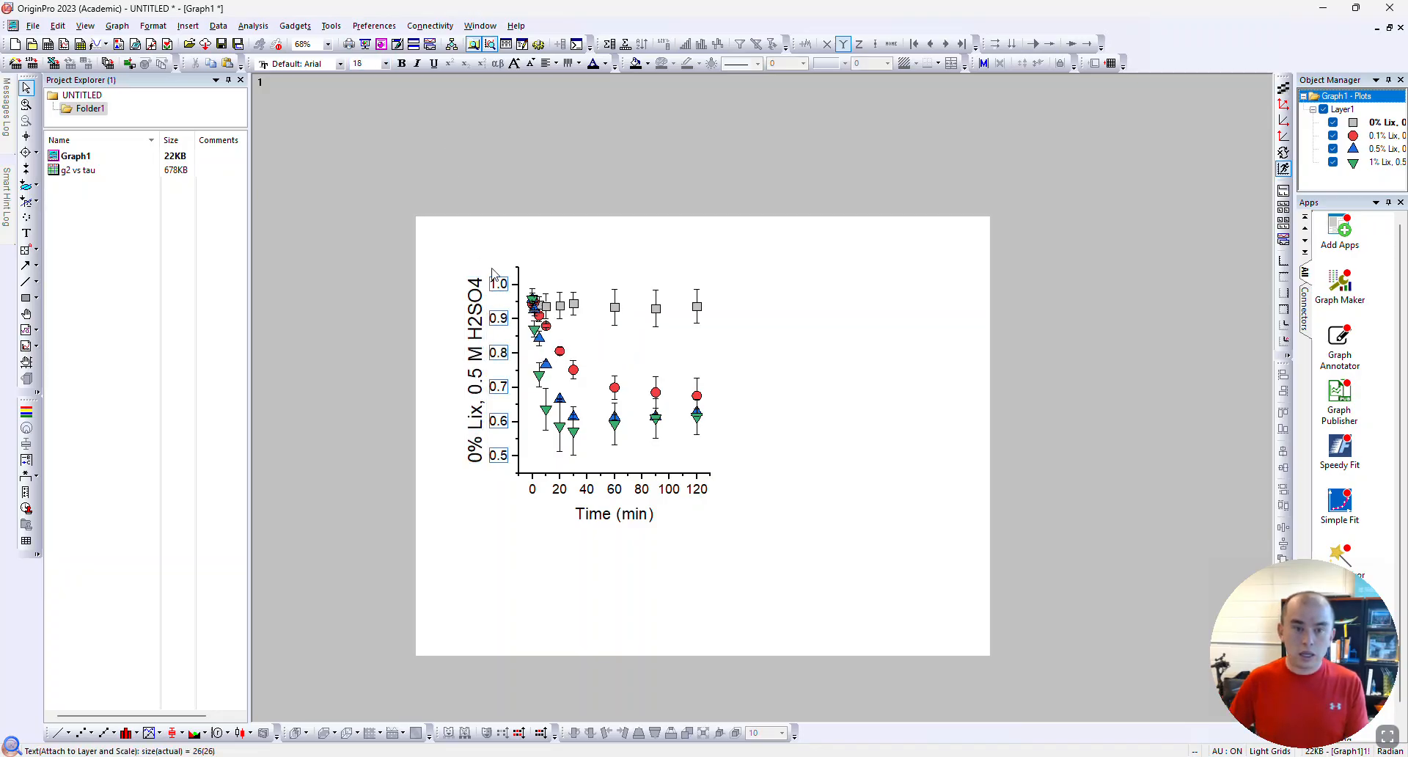
{"action": "left_click", "coordinate": [361, 63]}
{"action": "type", "text": "22"}
{"action": "key", "text": "Return"}
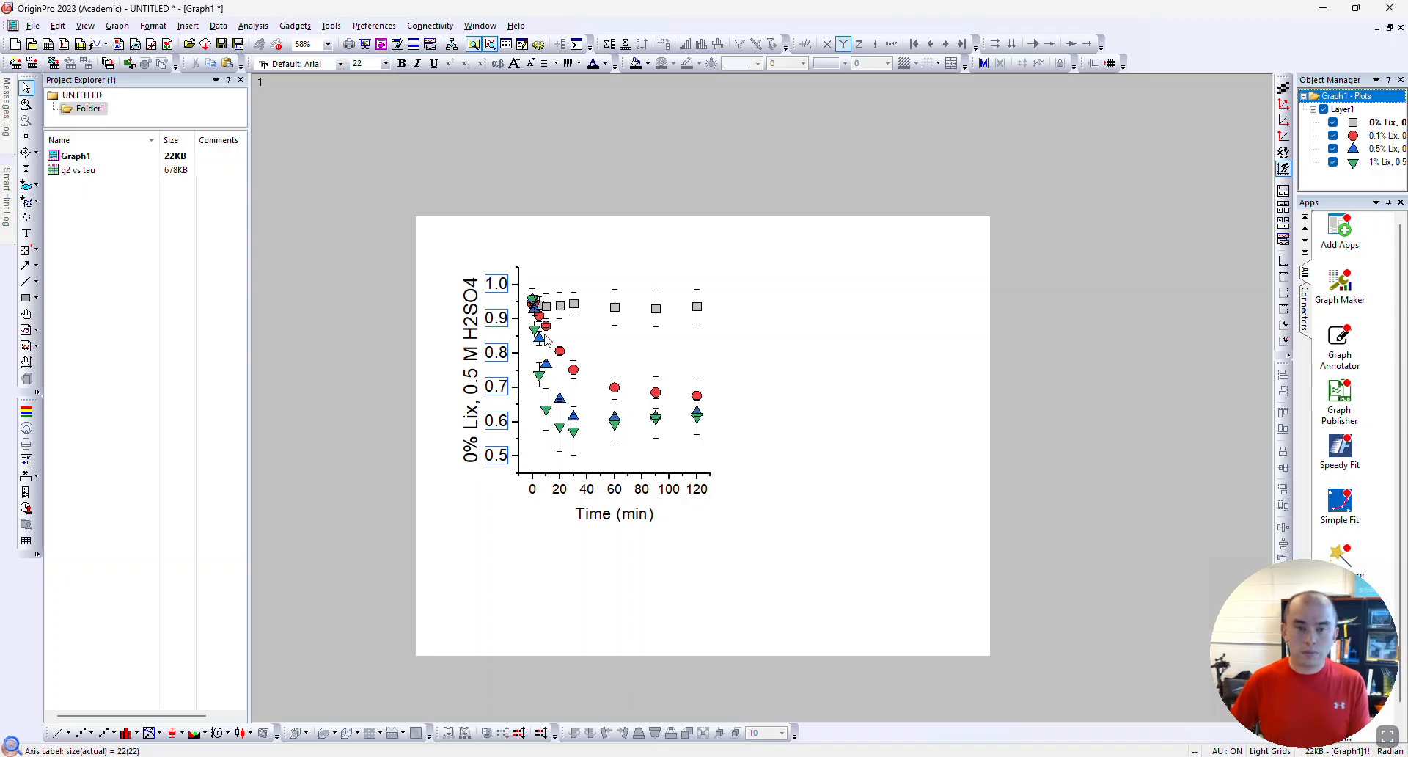
Set the font size of the X-axis tick labels to 22
{"action": "left_click", "coordinate": [587, 489]}
{"action": "left_click", "coordinate": [367, 63]}
{"action": "type", "text": "2"}
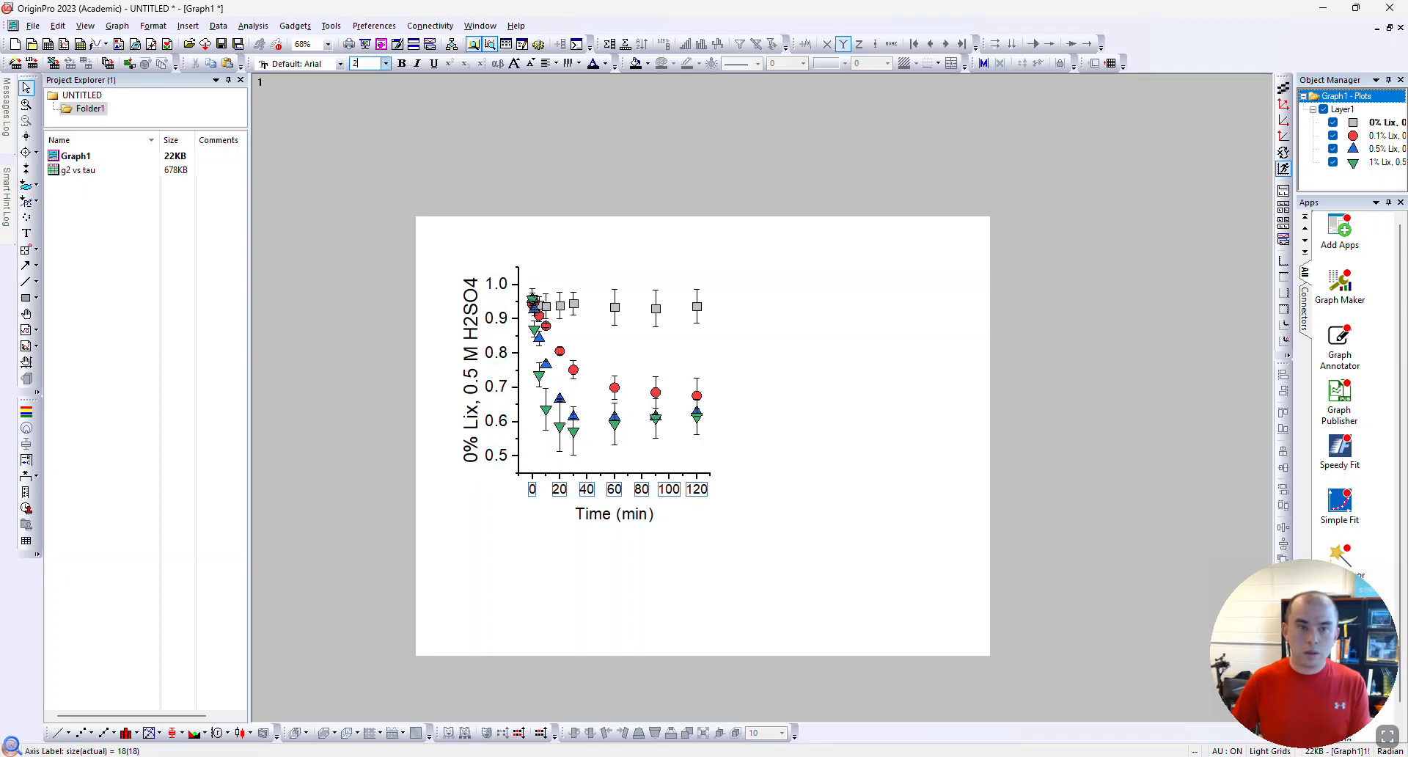
{"action": "type", "text": "2"}
{"action": "key", "text": "Return"}
Set the font size of the X-axis title "Time (min)" to 26
{"action": "left_click", "coordinate": [606, 522]}
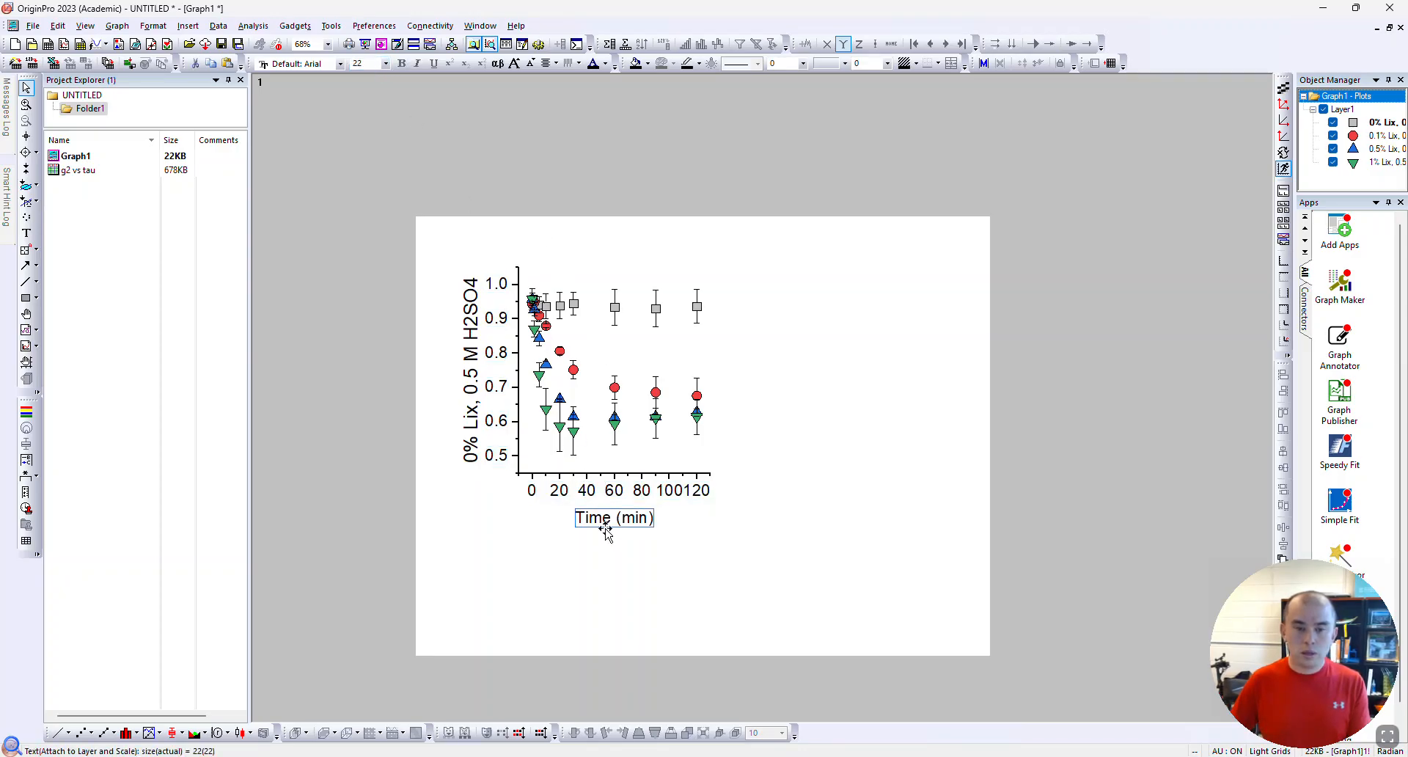
{"action": "left_click", "coordinate": [368, 63]}
{"action": "type", "text": "26"}
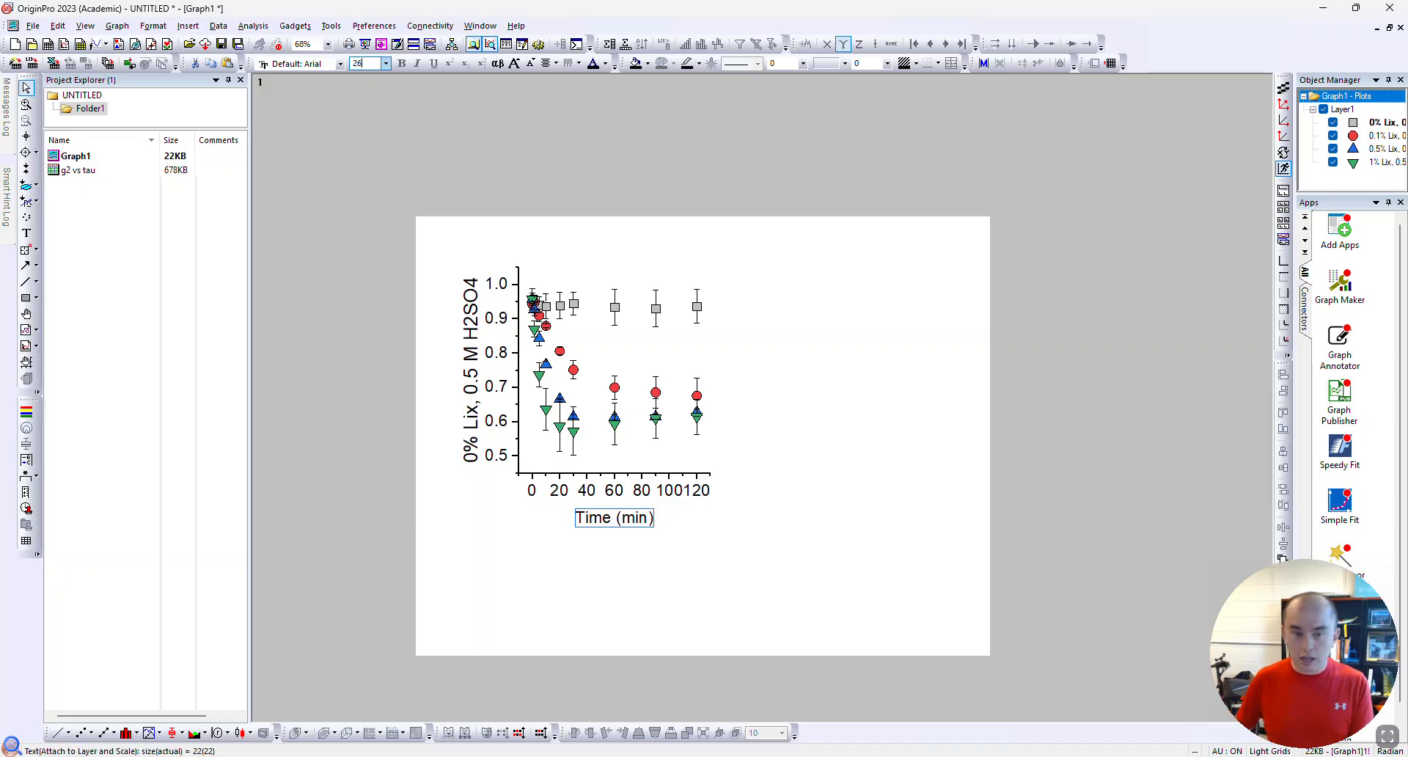
{"action": "key", "text": "Return"}
Try a smaller size for the graph layer and undo the resize
{"action": "left_click", "coordinate": [669, 374]}
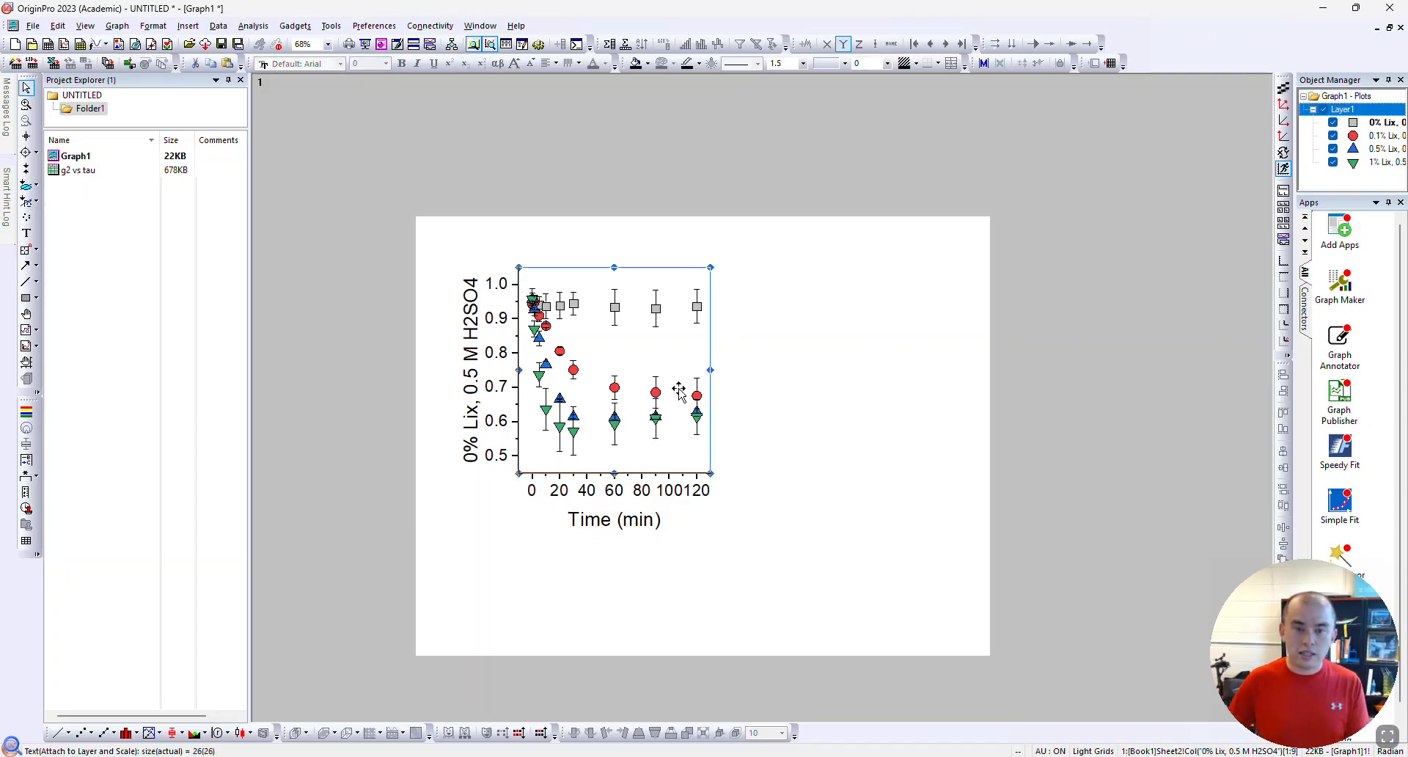
{"action": "left_click_drag", "start_coordinate": [715, 478], "coordinate": [680, 437]}
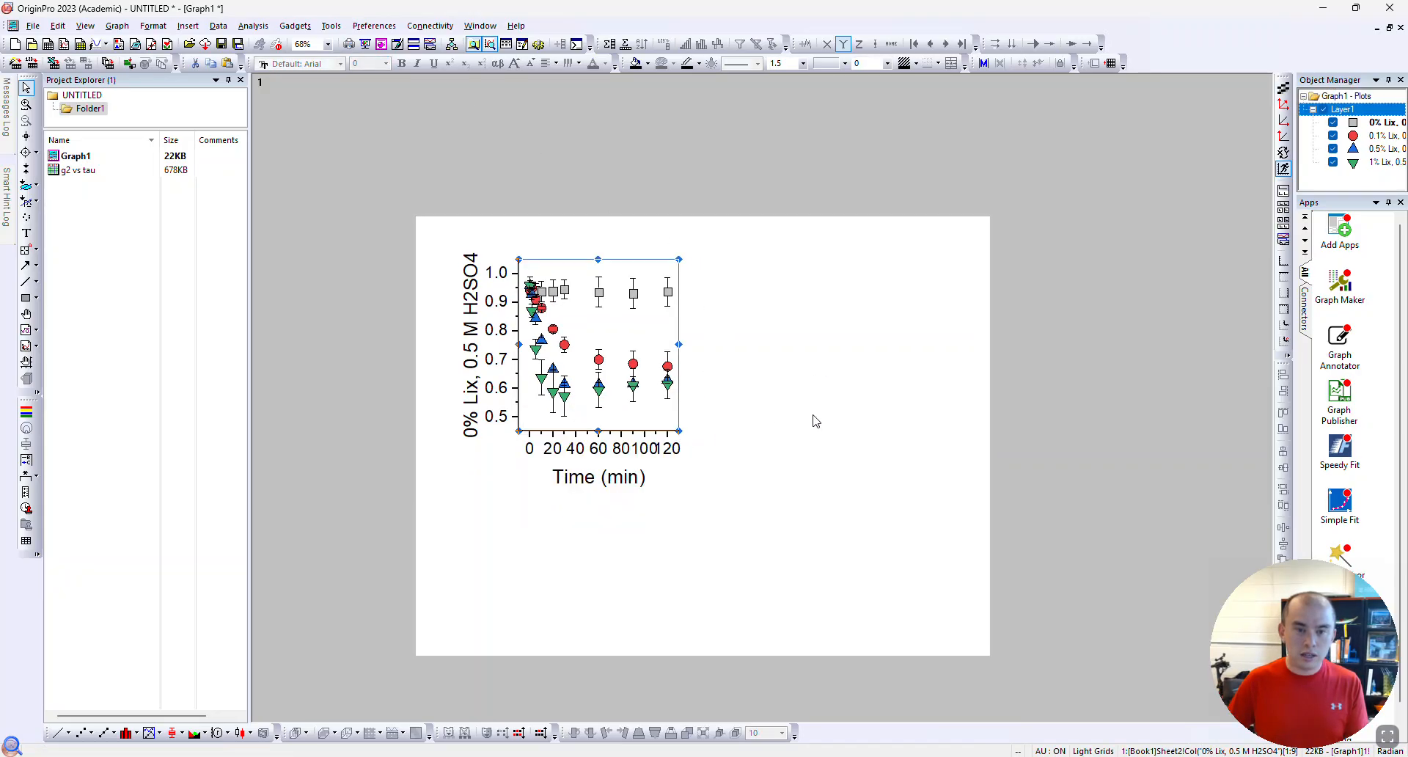
{"action": "left_click", "coordinate": [811, 418]}
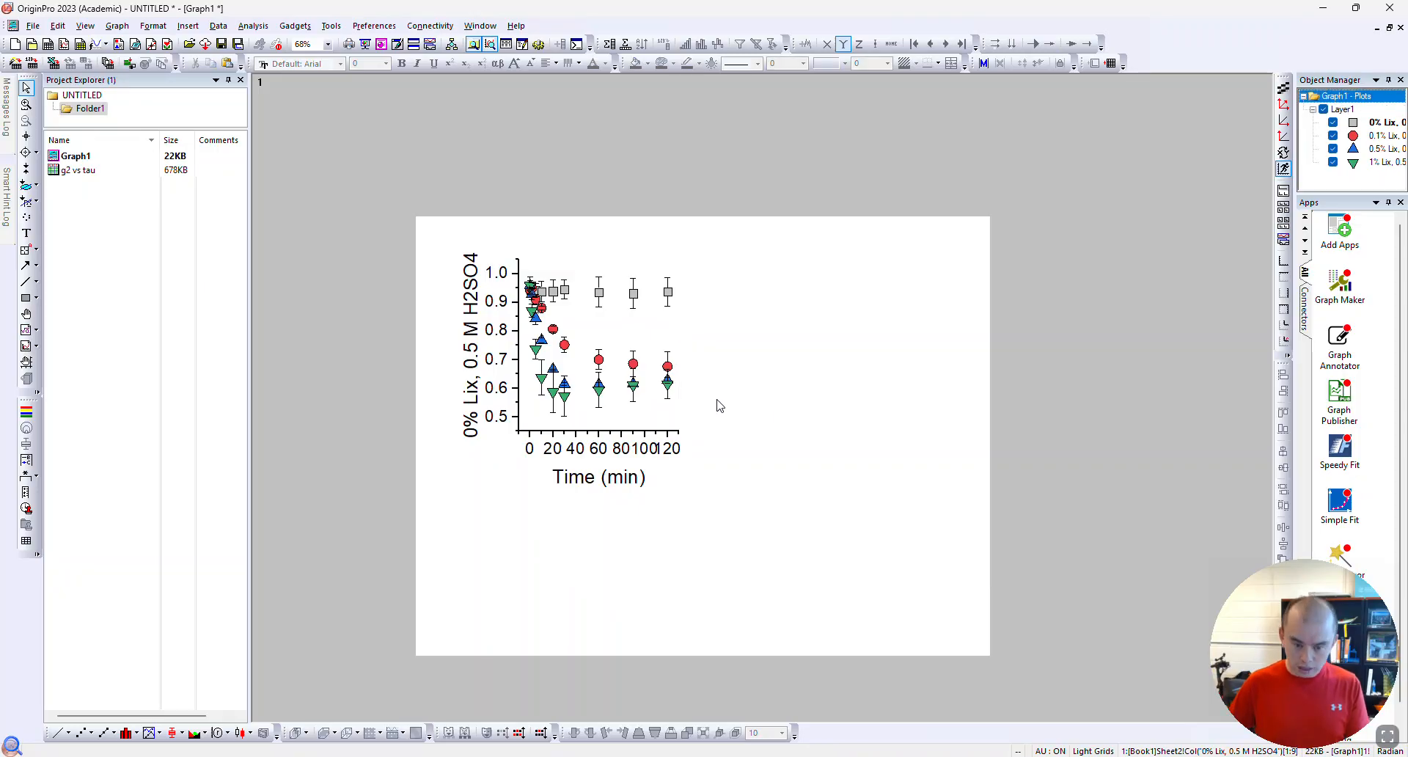
{"action": "key", "text": "ctrl+z"}
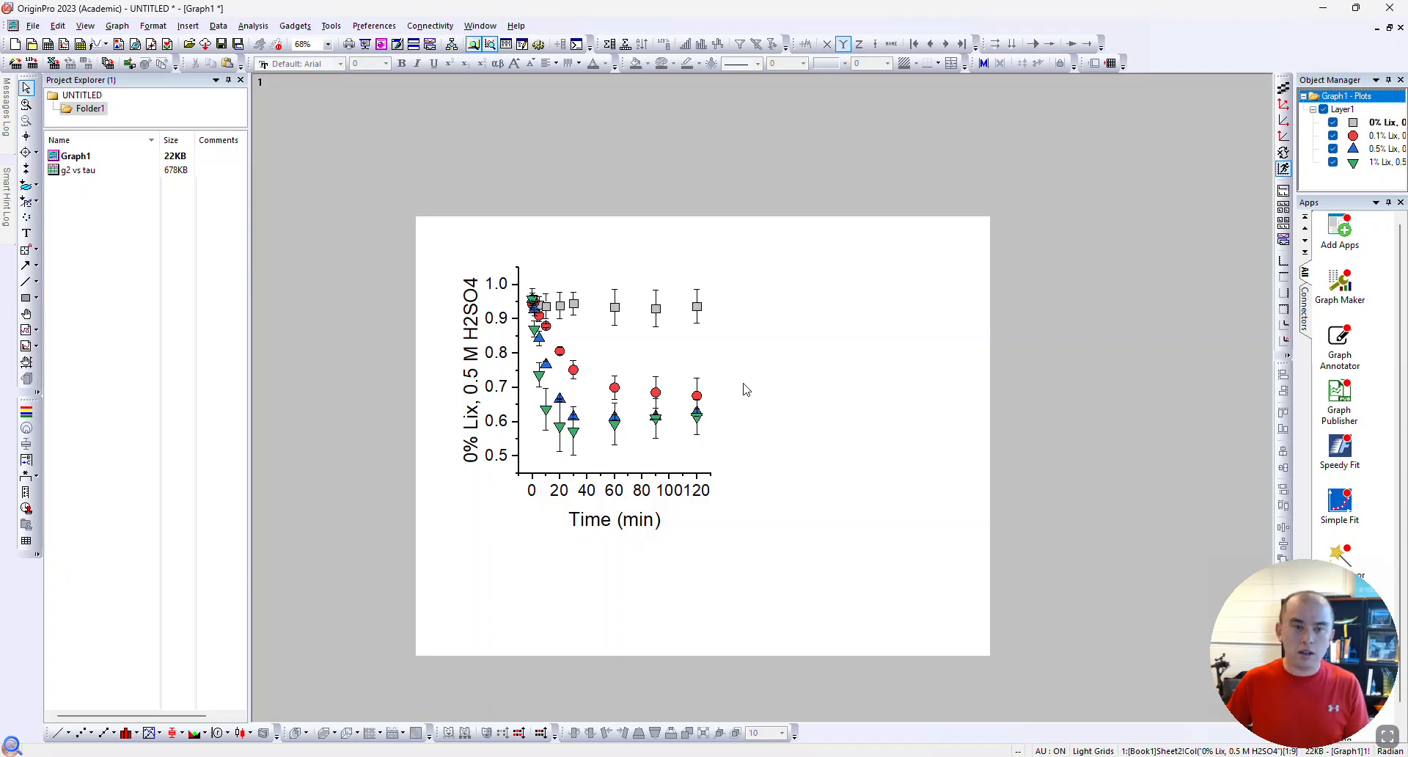
Replace the Y-axis title with "[Cu2+] (mM)" and format the "2+" as superscript
{"action": "double_click", "coordinate": [473, 358]}
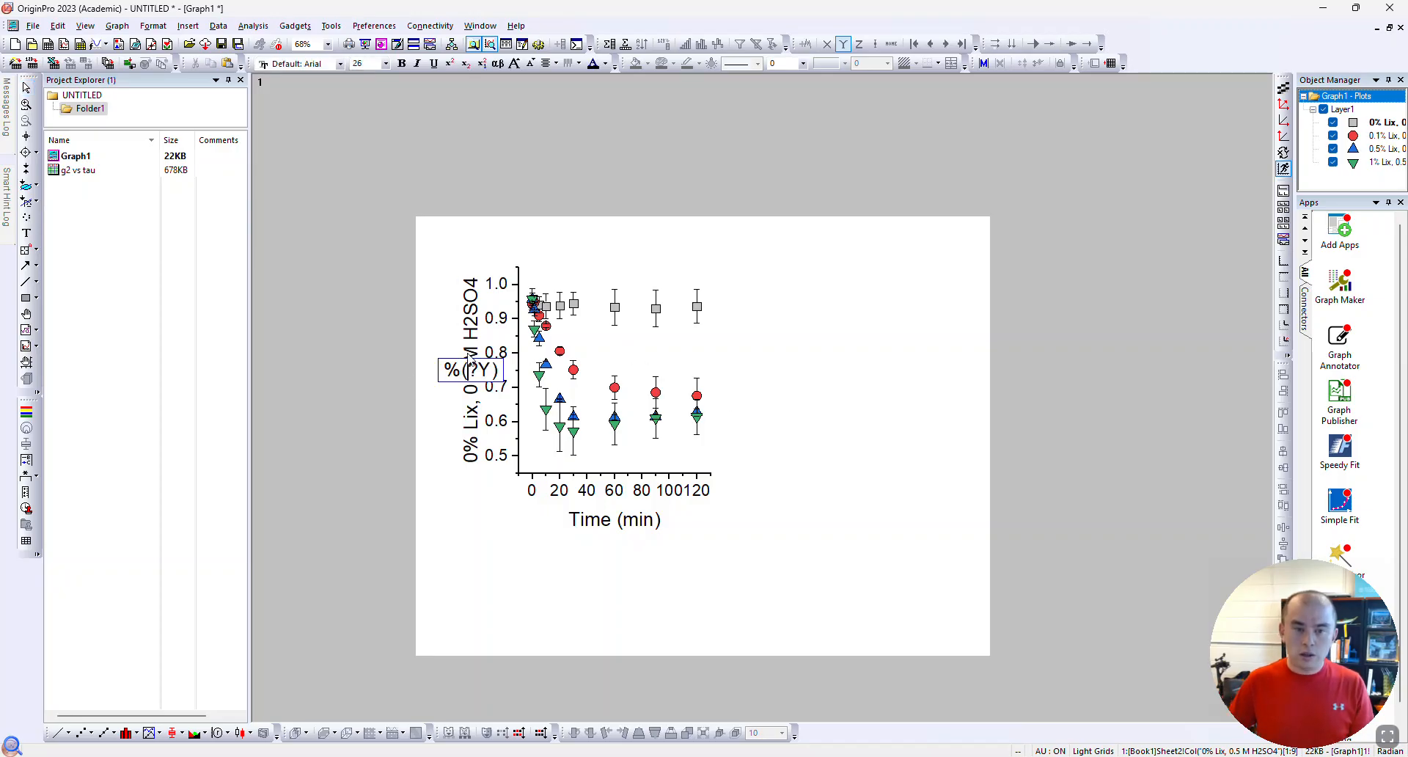
{"action": "left_click_drag", "start_coordinate": [448, 371], "coordinate": [546, 367]}
{"action": "type", "text": "["}
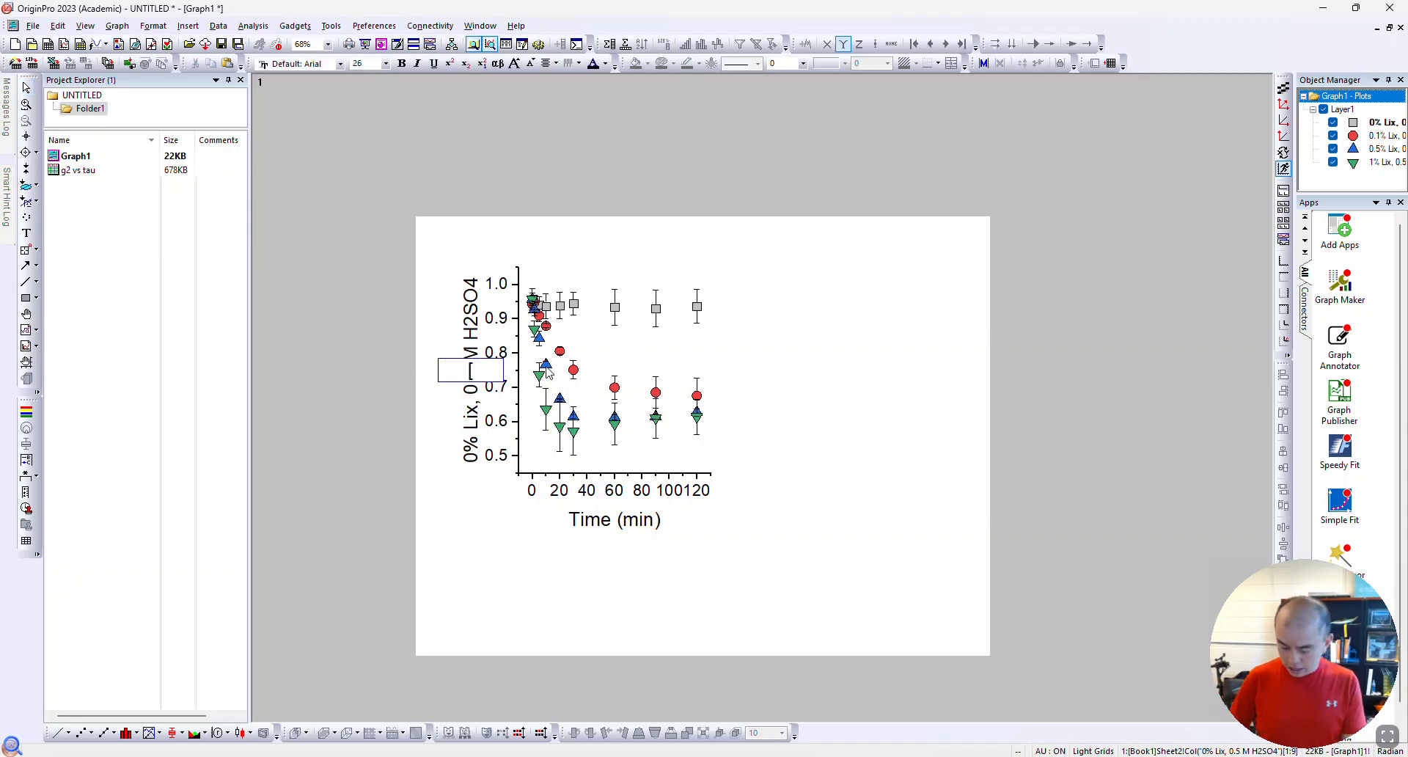
{"action": "type", "text": "Cu2+] (m"}
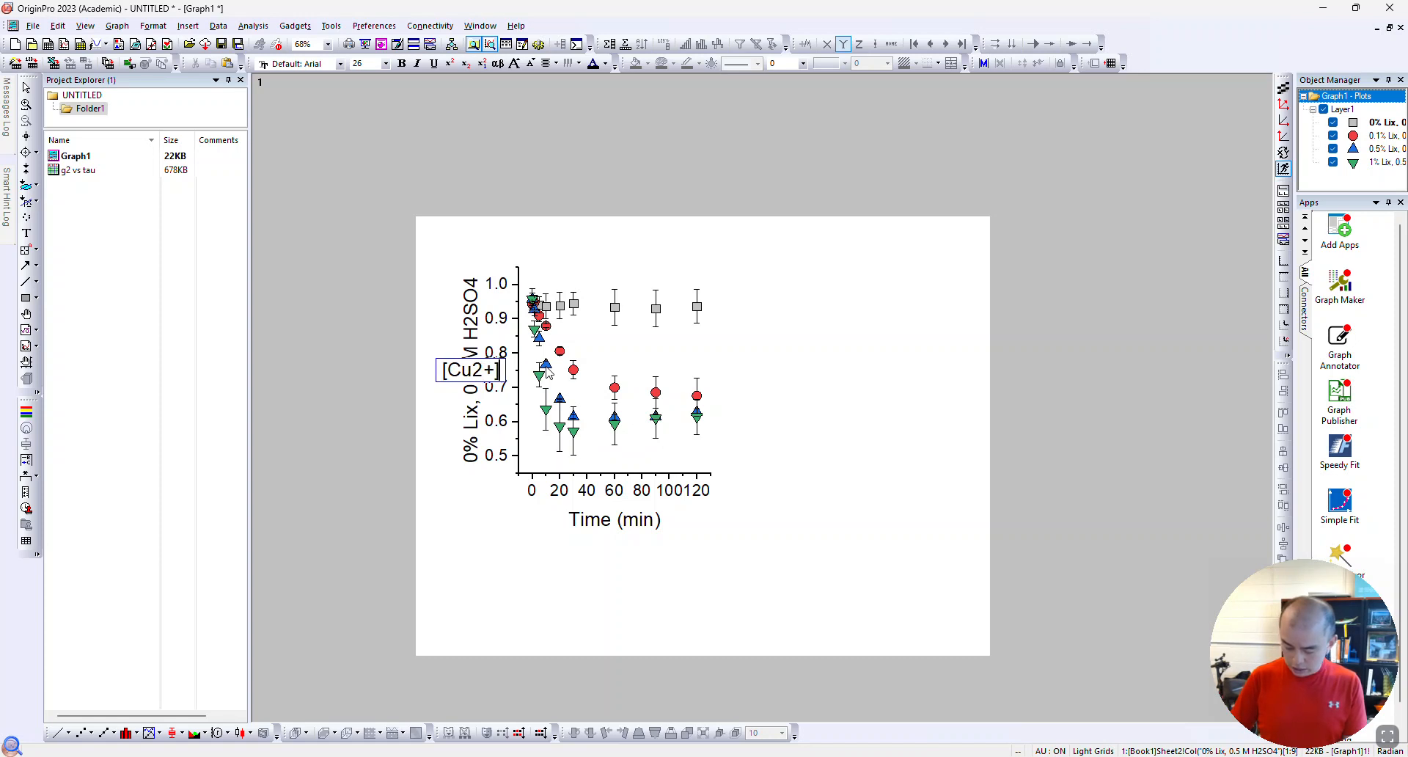
{"action": "type", "text": "M)"}
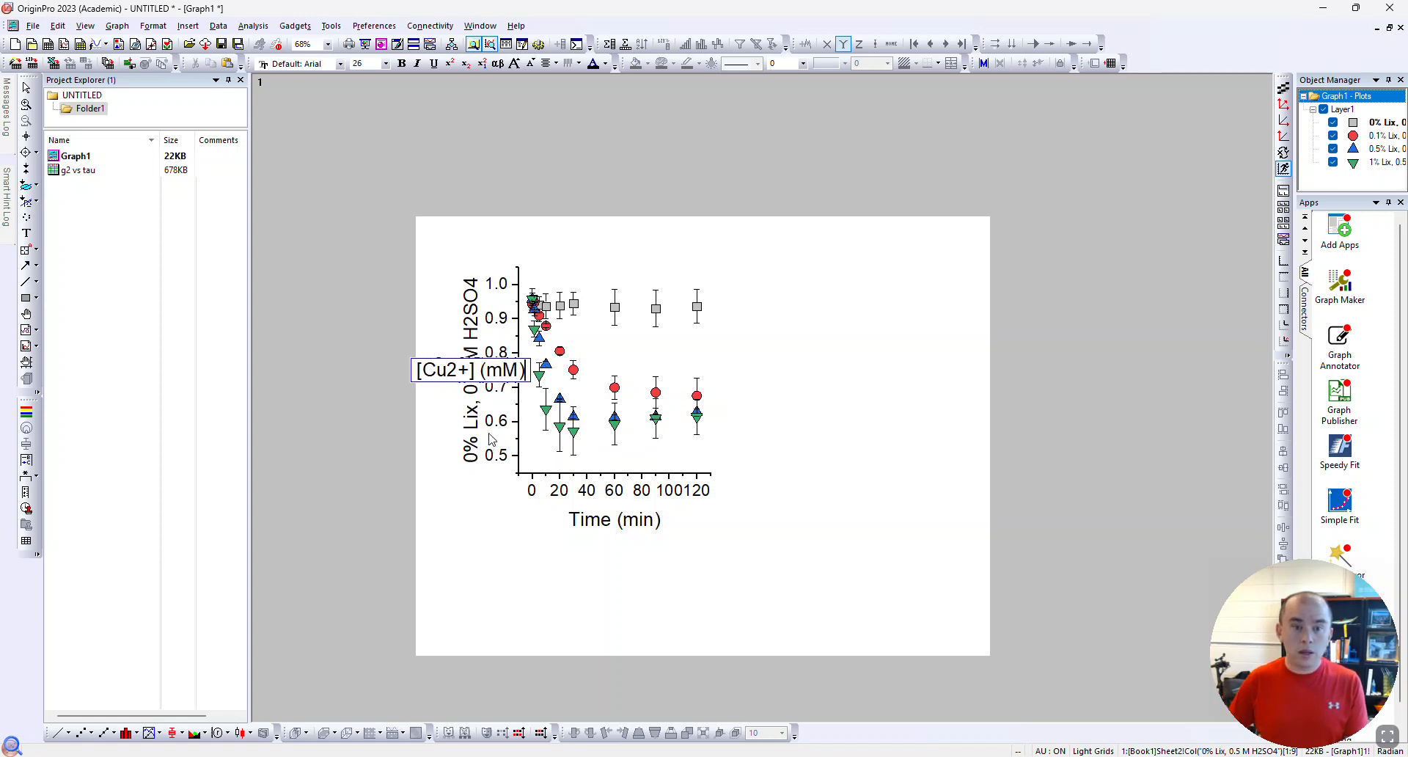
{"action": "left_click_drag", "start_coordinate": [447, 371], "coordinate": [470, 374]}
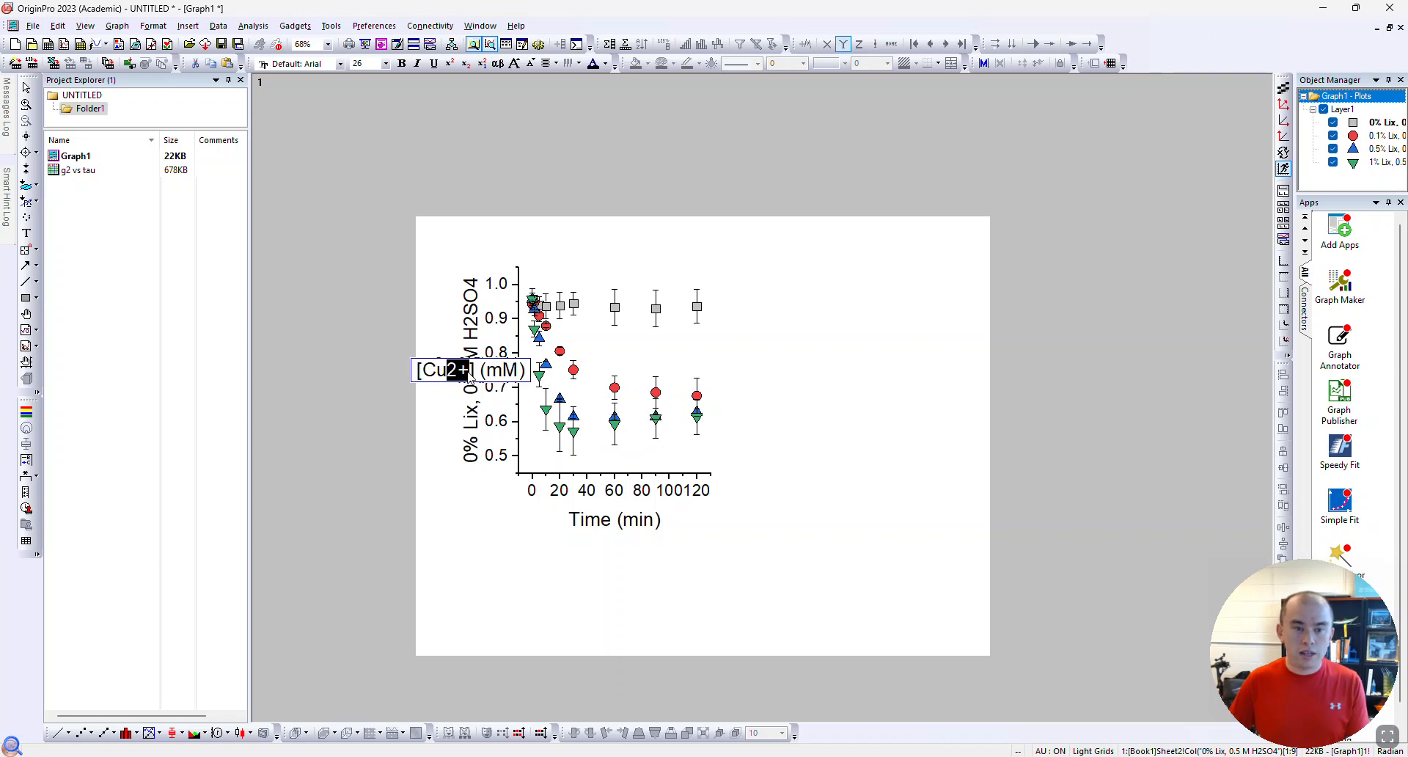
{"action": "left_click", "coordinate": [450, 64]}
{"action": "left_click", "coordinate": [863, 446]}
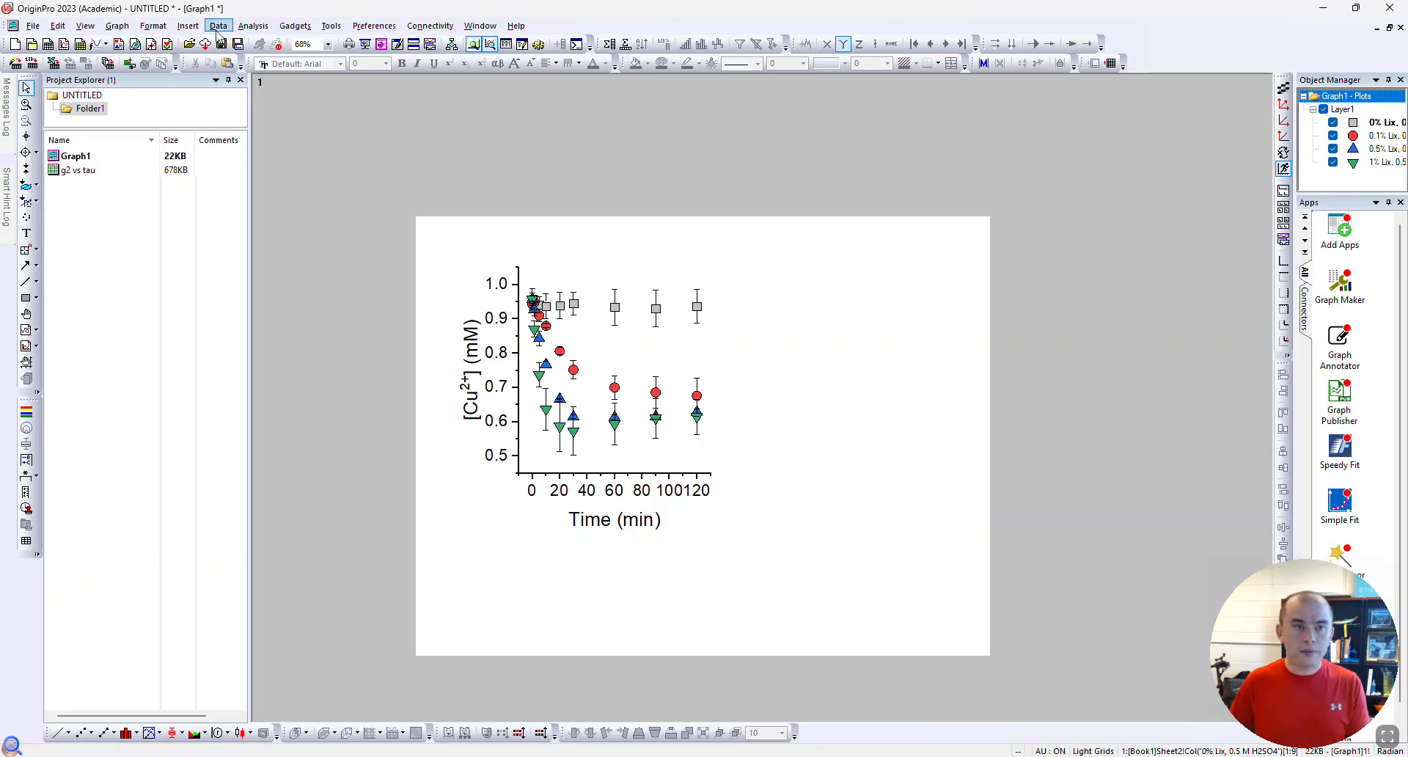
Add the Y2 columns O to R, from 0% Lix to 1% Lix in 0.5 M H2SO4, to the contents of Layer1
{"action": "left_click", "coordinate": [188, 27]}
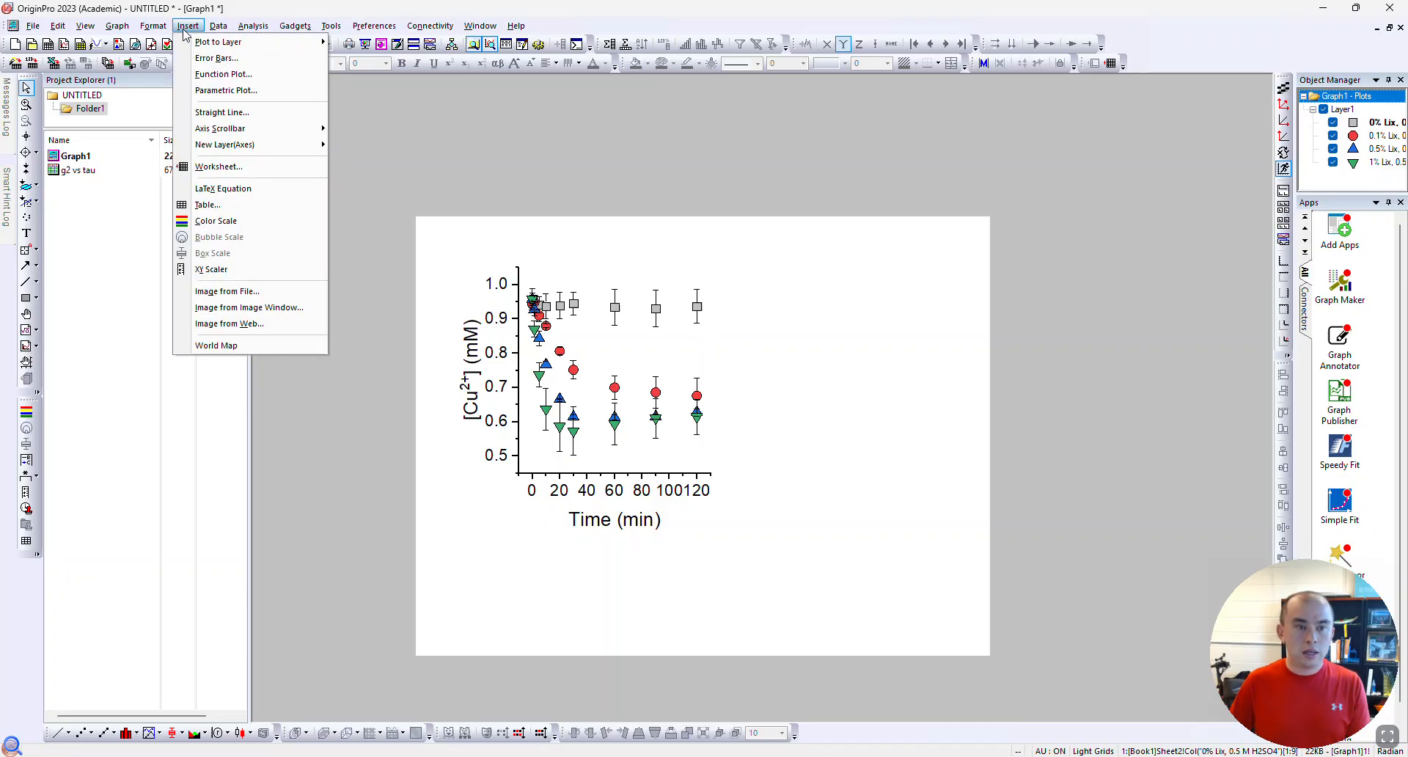
{"action": "mouse_move", "coordinate": [134, 31]}
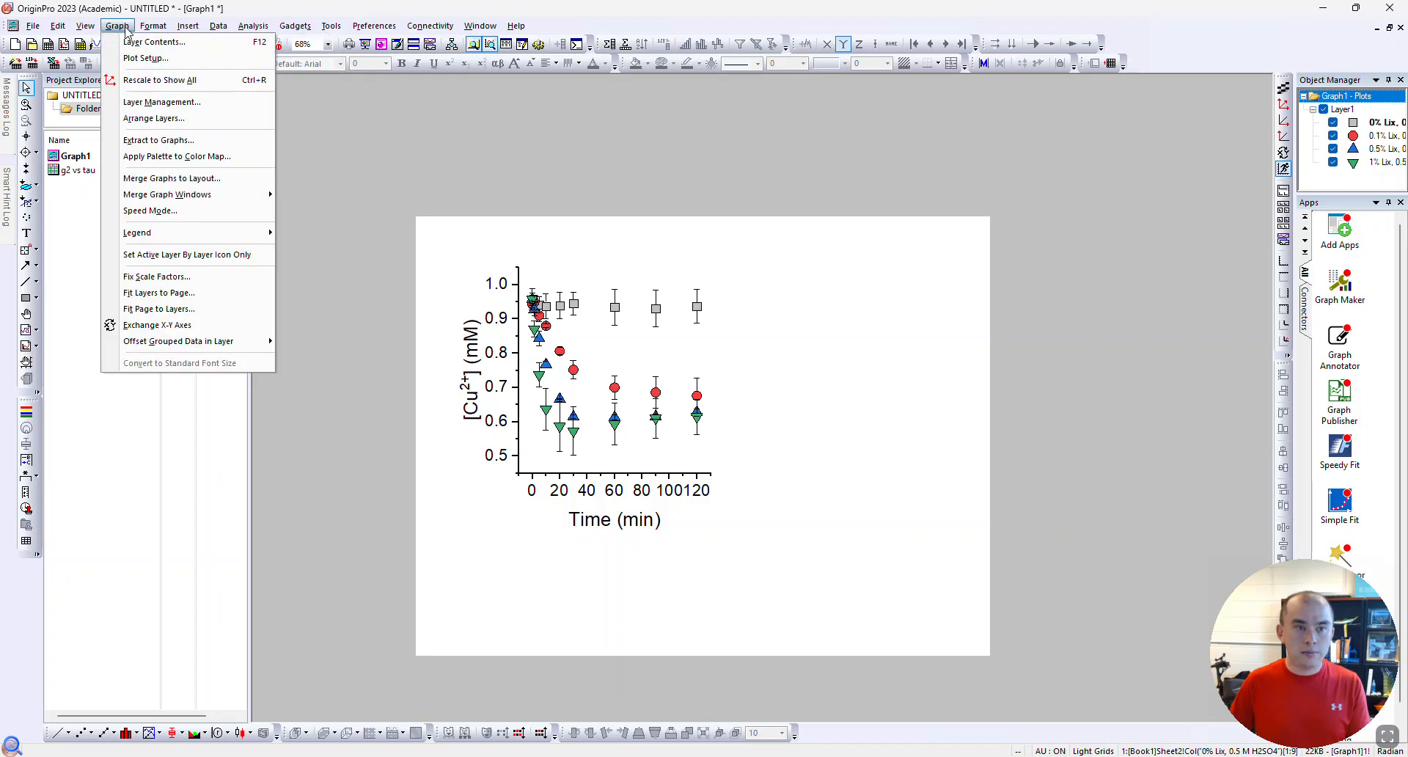
{"action": "left_click", "coordinate": [135, 43]}
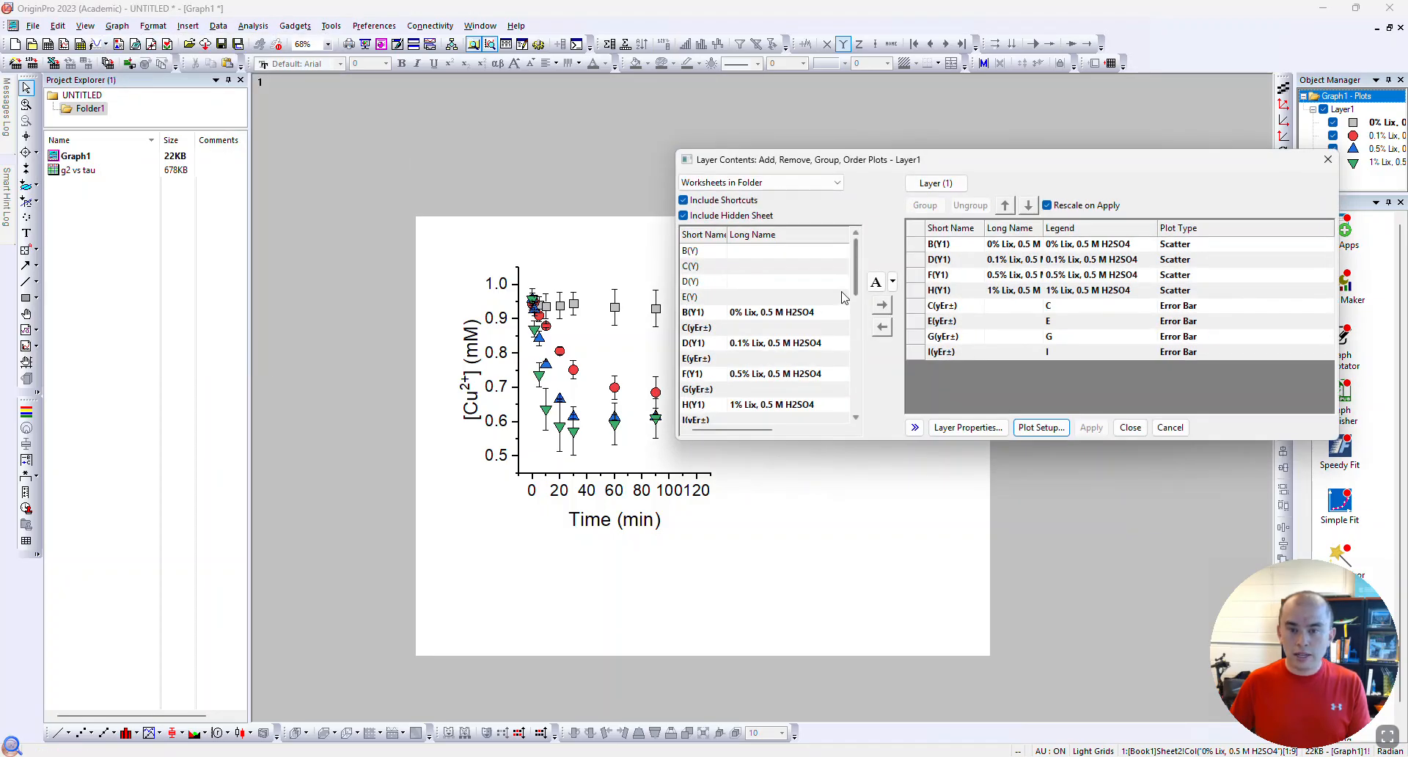
{"action": "scroll", "coordinate": [765, 286], "scroll_direction": "down", "scroll_amount": 5}
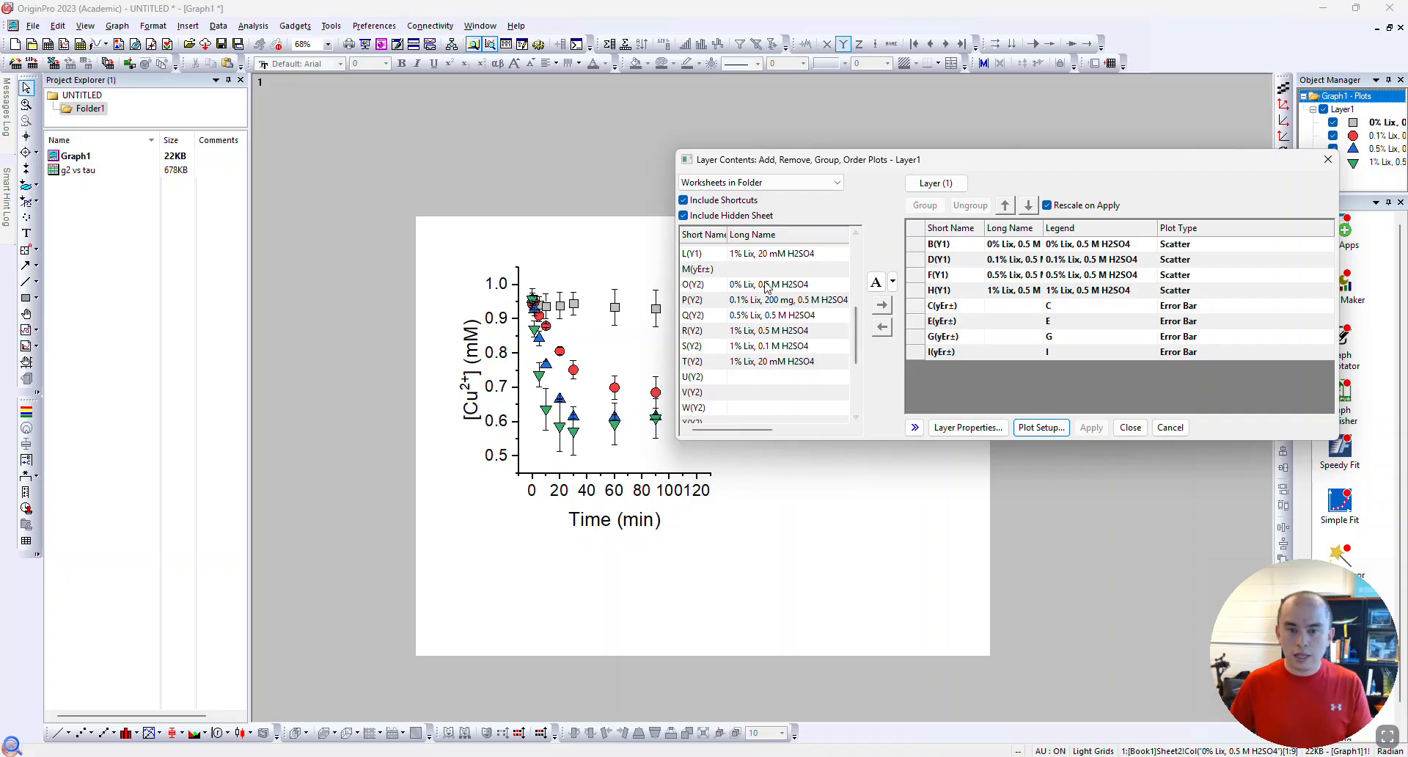
{"action": "left_click", "coordinate": [765, 286]}
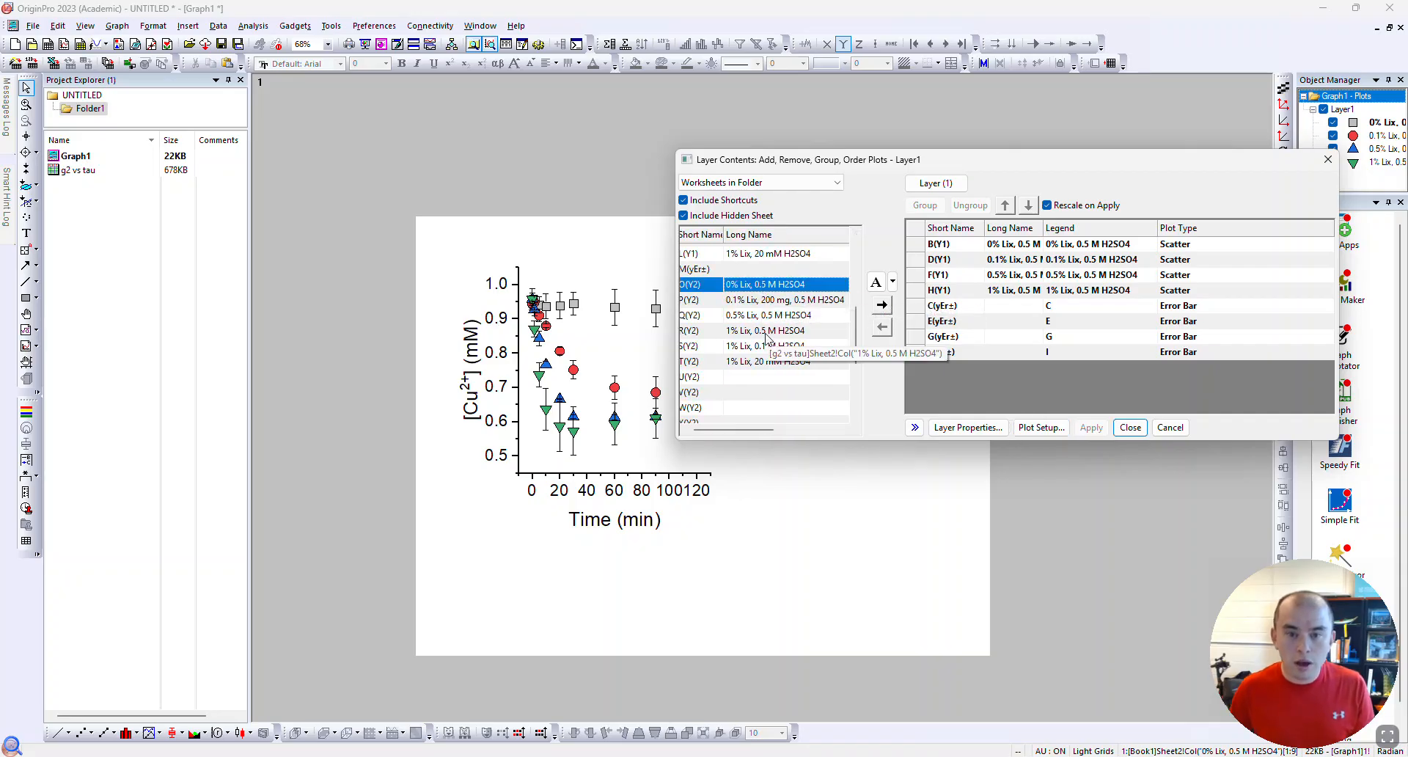
{"action": "left_click", "coordinate": [767, 332], "text": "shift"}
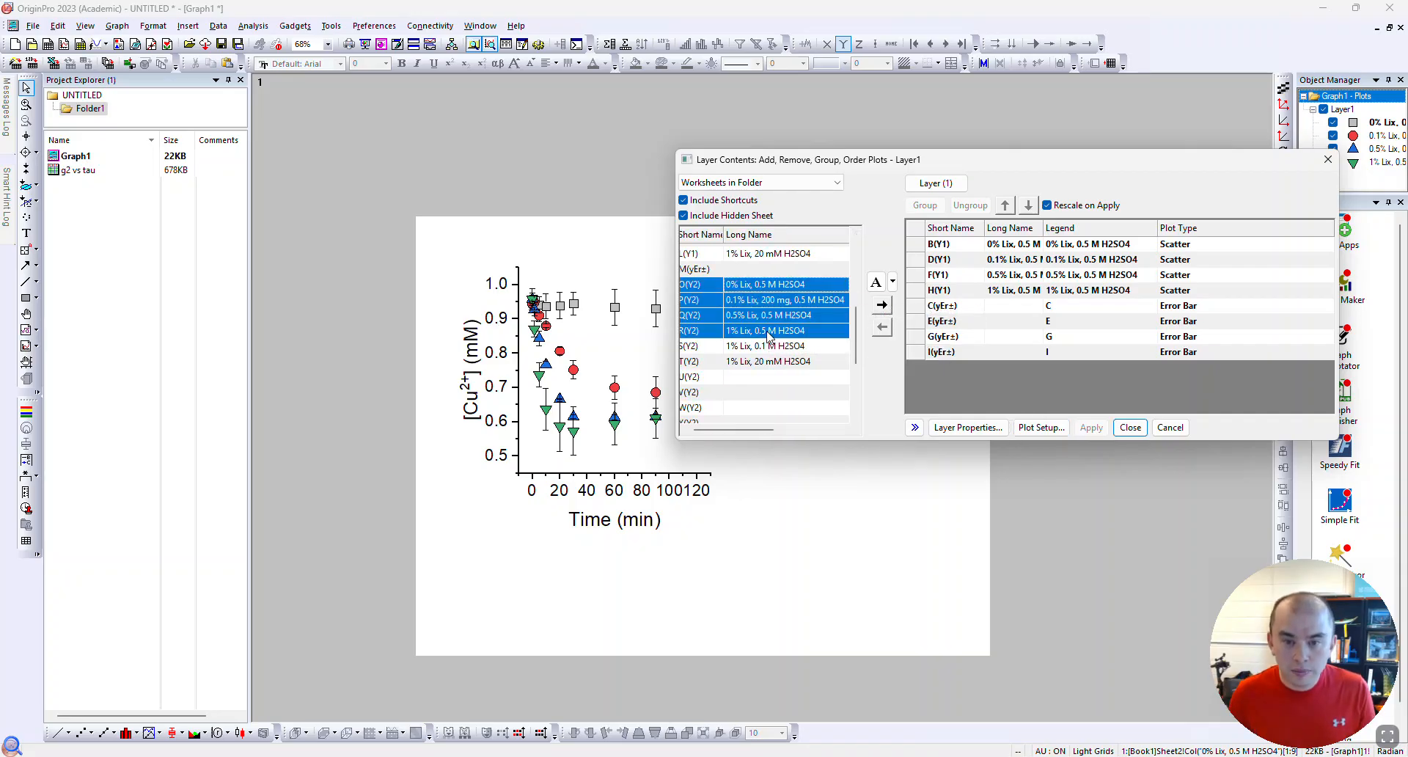
{"action": "left_click", "coordinate": [882, 305]}
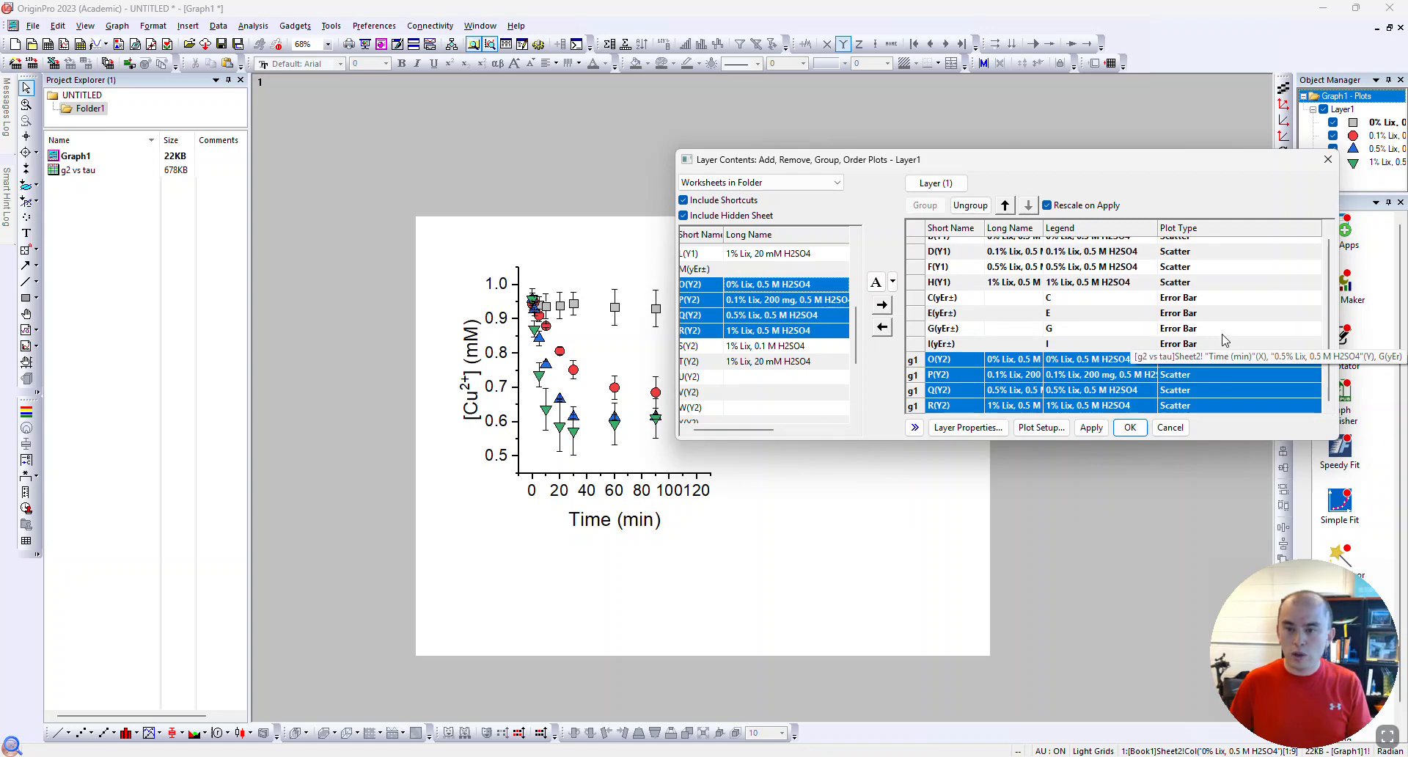
Change the plot type of the added O to R group to Line and apply it
{"action": "left_click", "coordinate": [1225, 361]}
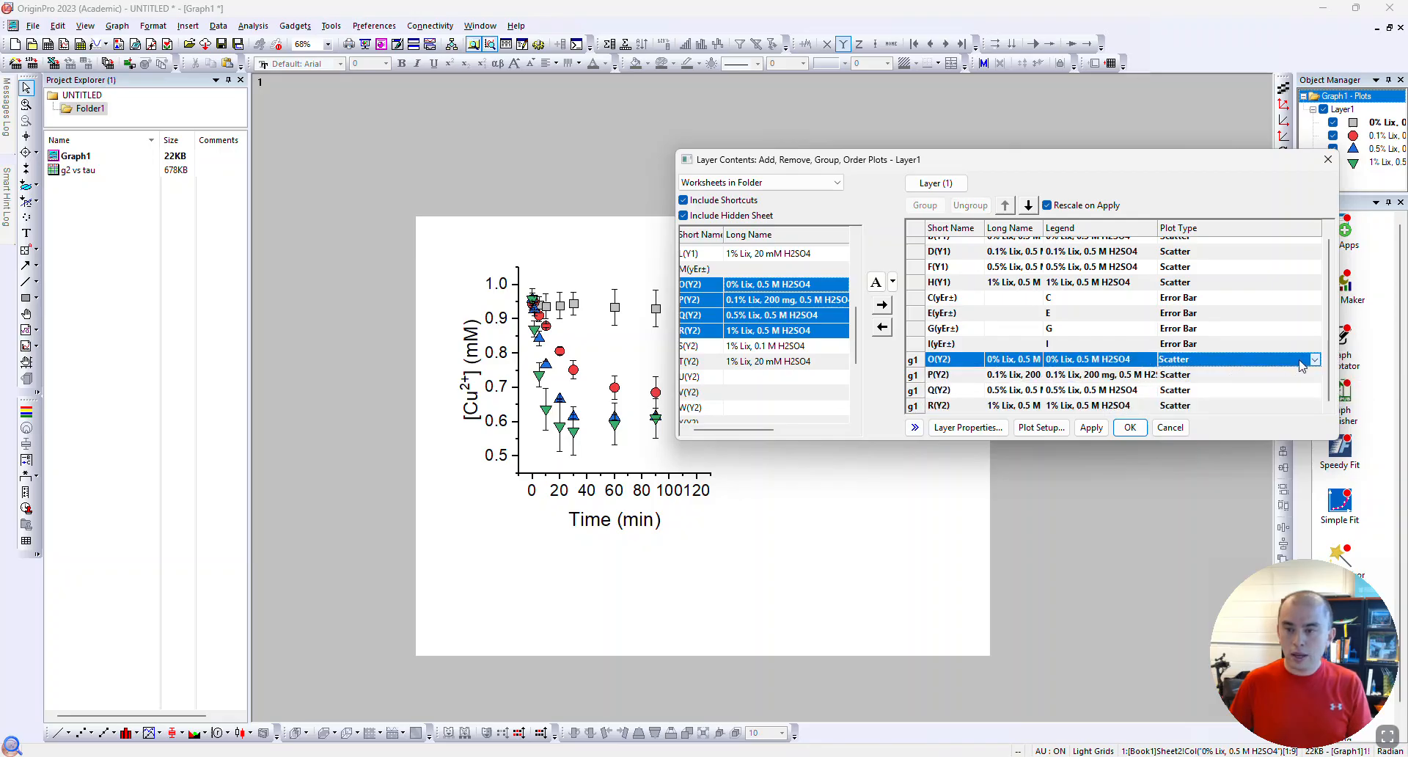
{"action": "left_click", "coordinate": [1314, 360]}
{"action": "left_click", "coordinate": [1223, 375]}
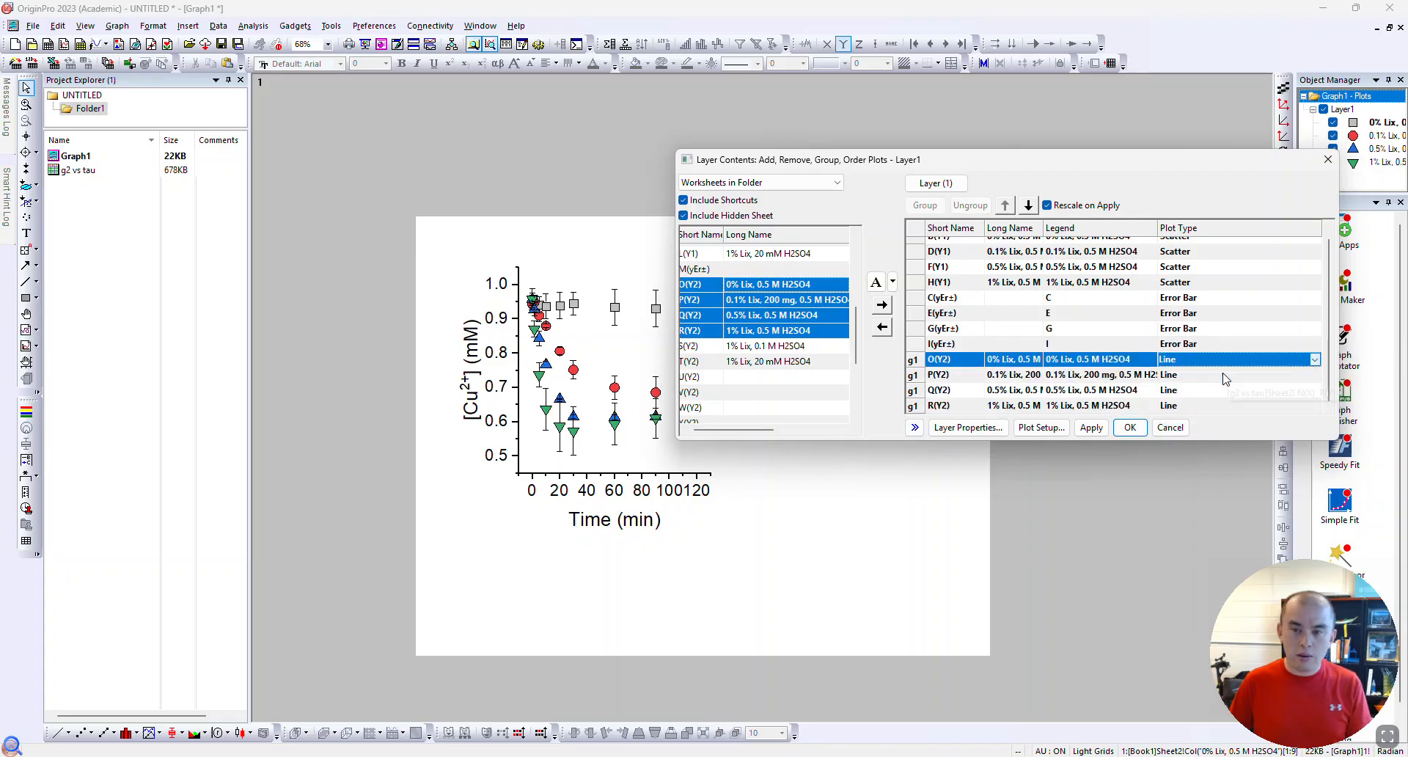
{"action": "left_click", "coordinate": [1129, 433]}
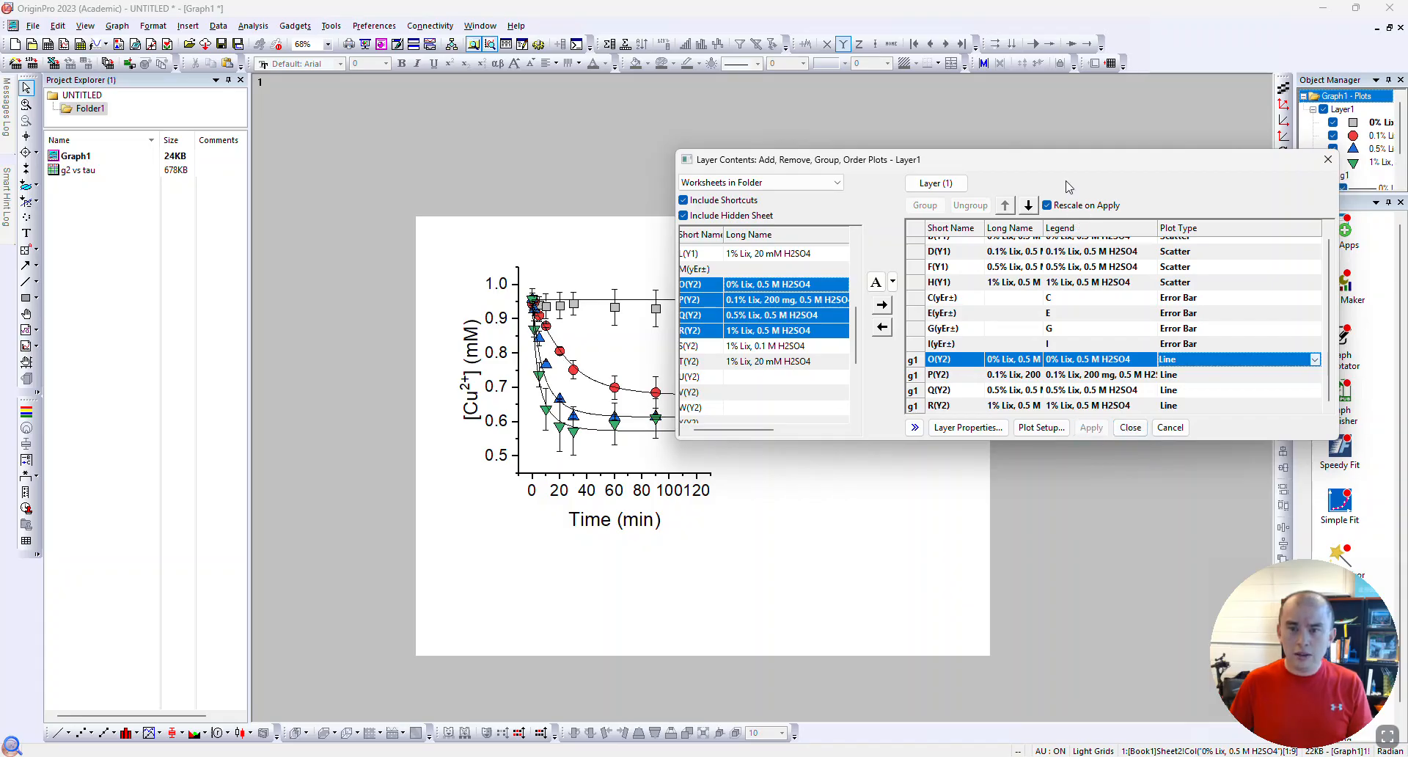
Move the O to R line plot group to the start of Layer1's plot order, before the scatter plots, and accept the layer contents
{"action": "left_click_drag", "start_coordinate": [1069, 162], "coordinate": [1192, 181]}
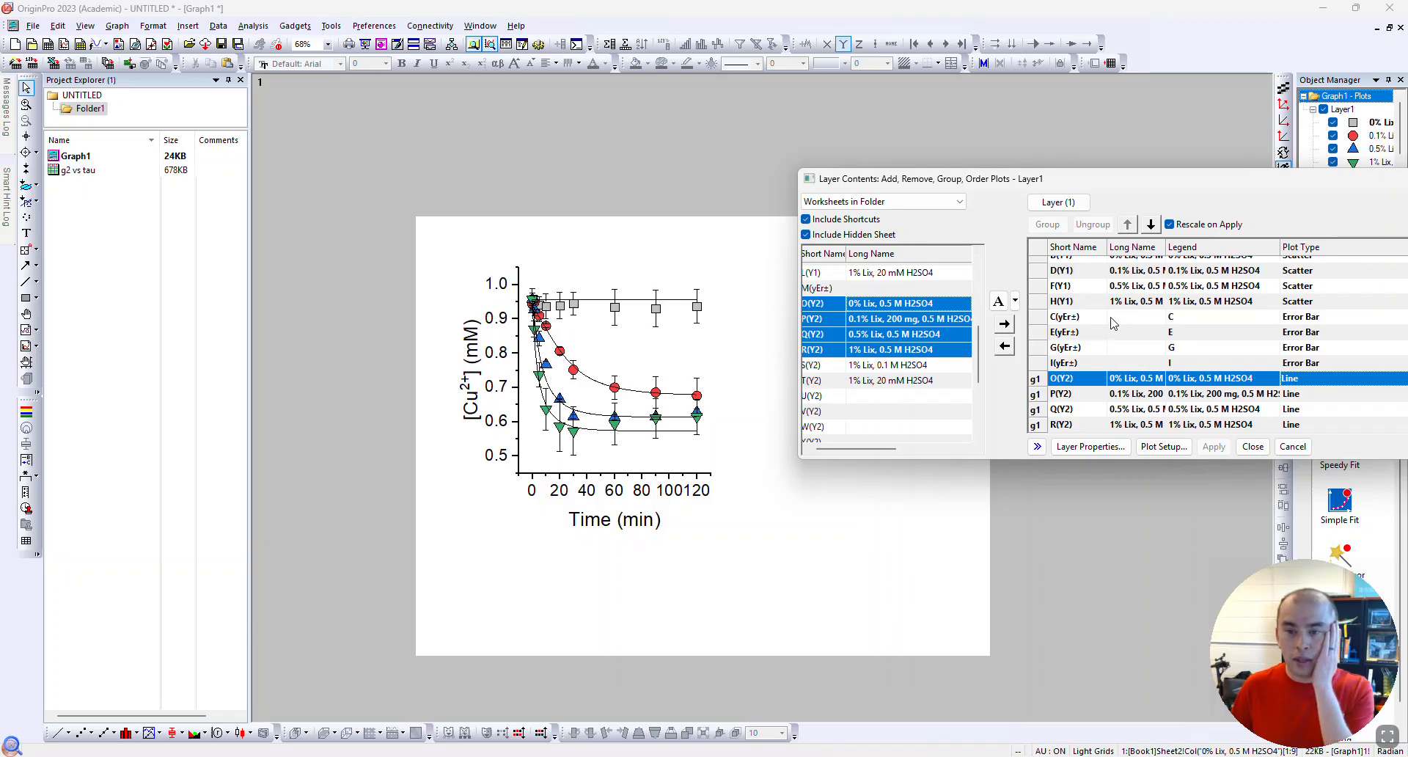
{"action": "left_click", "coordinate": [1054, 411]}
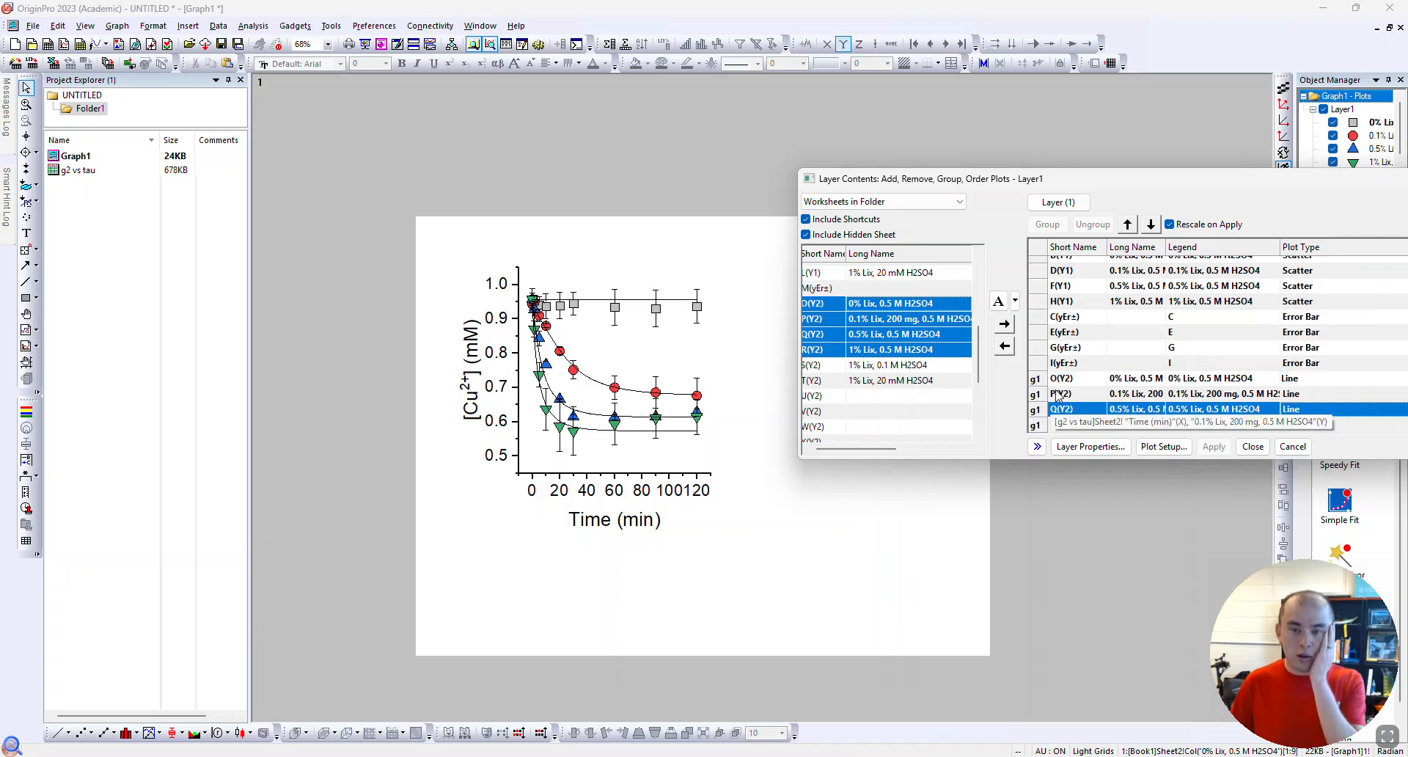
{"action": "left_click", "coordinate": [1061, 380]}
{"action": "left_click", "coordinate": [1133, 425], "text": "shift"}
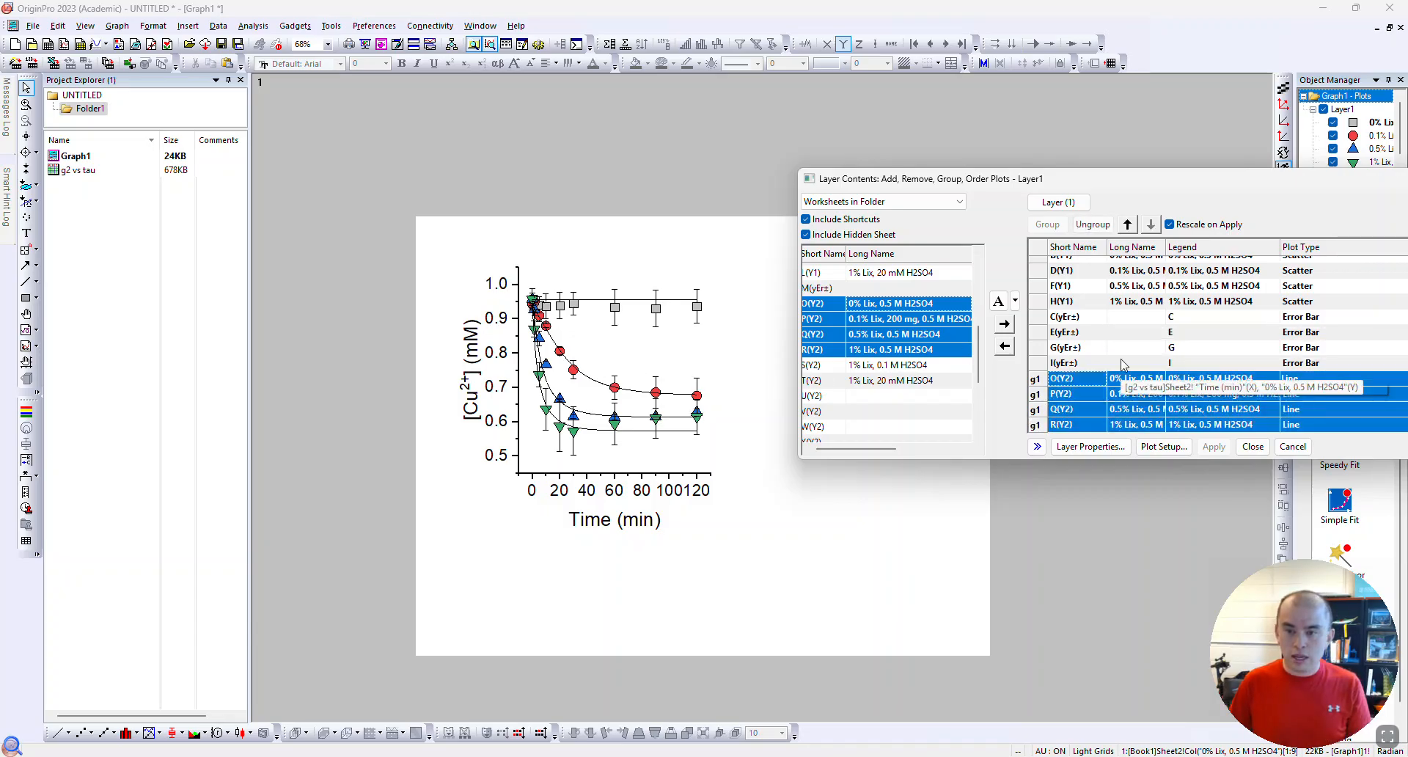
{"action": "left_click", "coordinate": [1128, 224]}
{"action": "left_click", "coordinate": [1128, 224]}
{"action": "left_click", "coordinate": [1128, 224]}
{"action": "left_click", "coordinate": [1128, 224]}
{"action": "left_click", "coordinate": [1128, 224]}
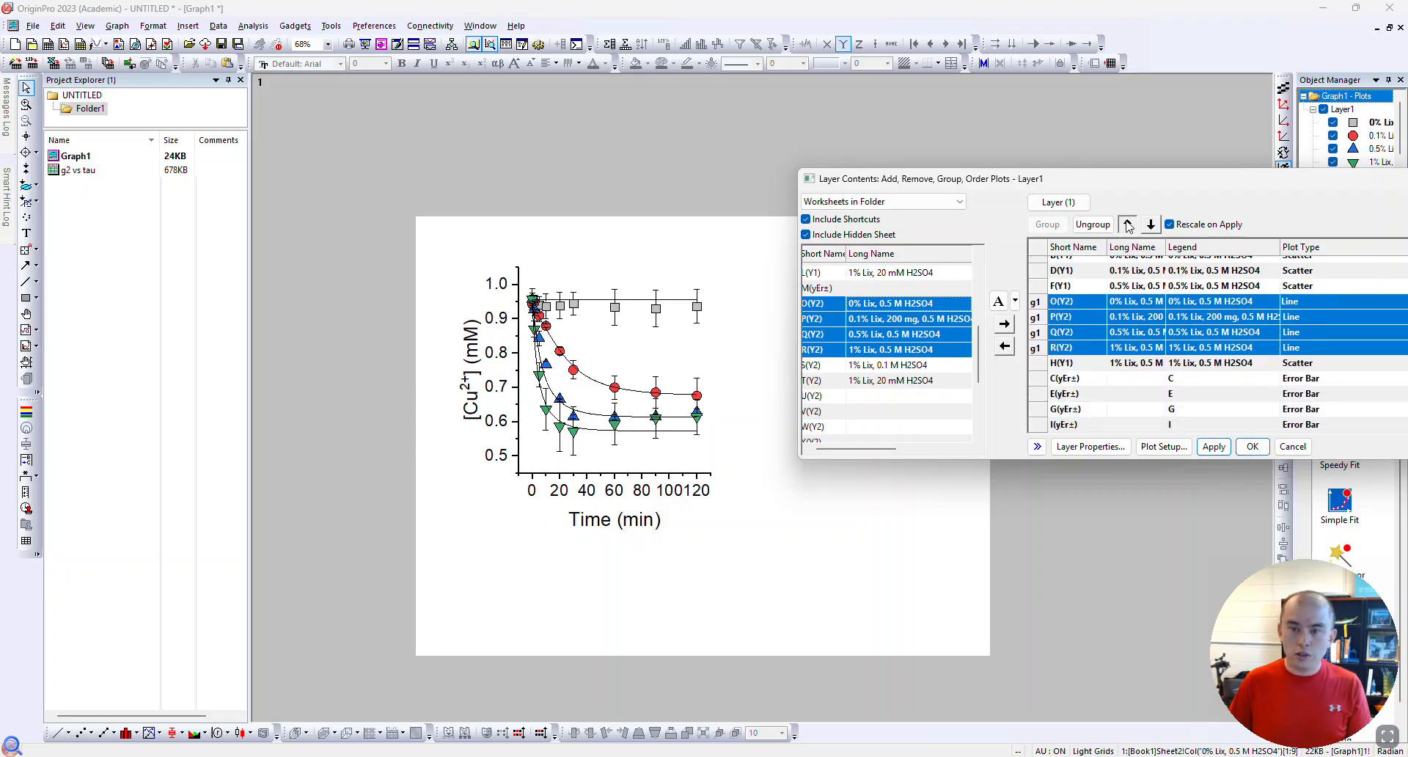
{"action": "left_click", "coordinate": [1127, 225]}
{"action": "left_click", "coordinate": [1127, 224]}
{"action": "left_click", "coordinate": [1128, 224]}
{"action": "left_click", "coordinate": [1128, 224]}
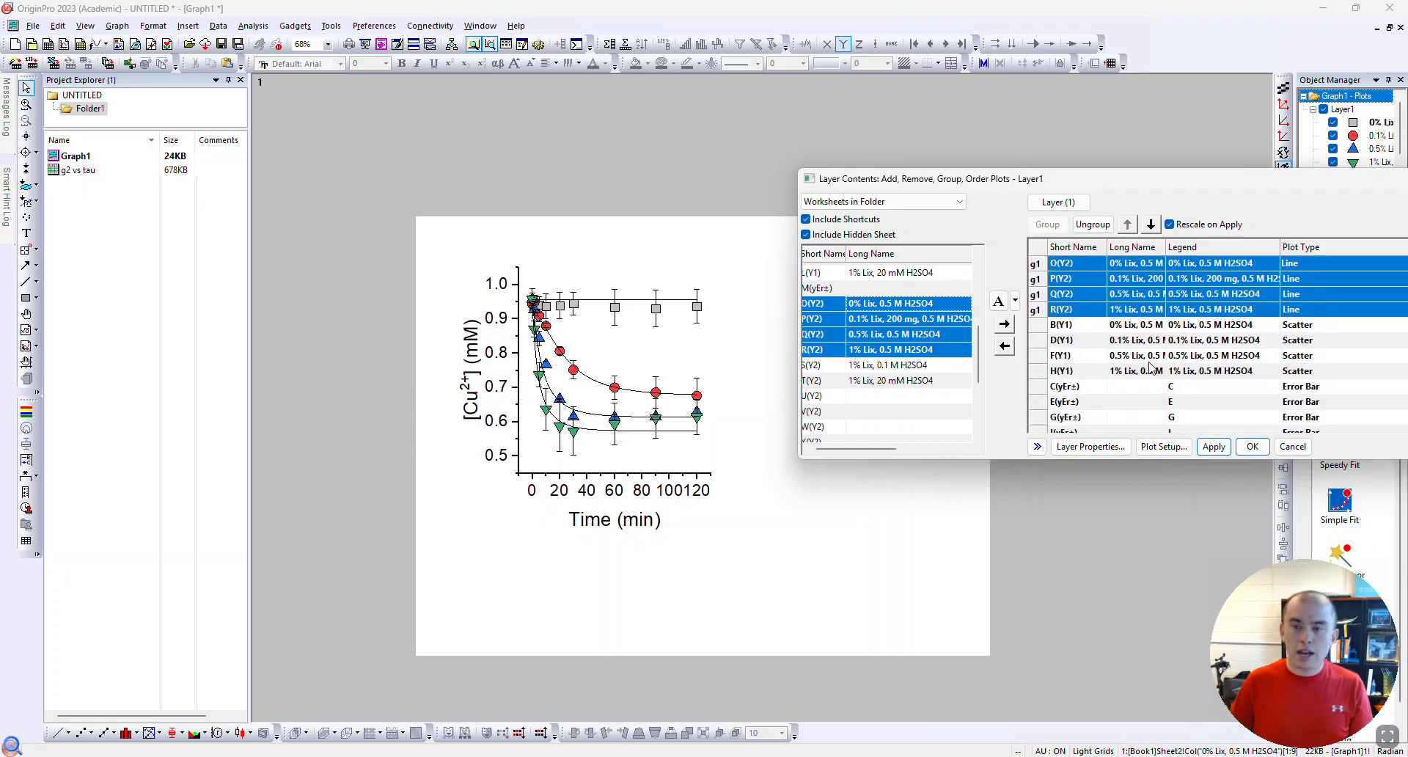
{"action": "left_click", "coordinate": [1252, 446]}
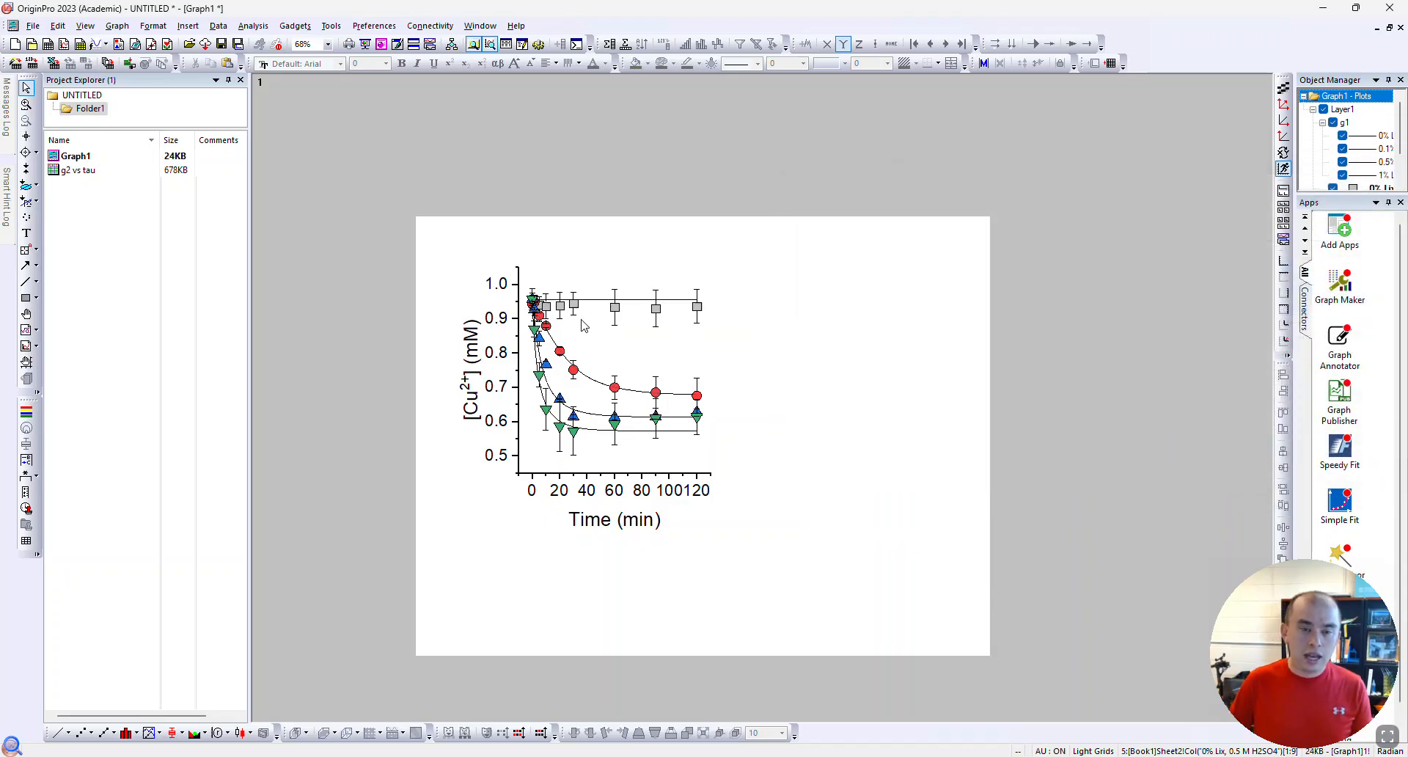
Set the 0% Lix fit line's width to 1.5 and its color to LT Gray, and apply the change
{"action": "scroll", "coordinate": [585, 326], "scroll_direction": "up", "scroll_amount": 3}
{"action": "double_click", "coordinate": [608, 282]}
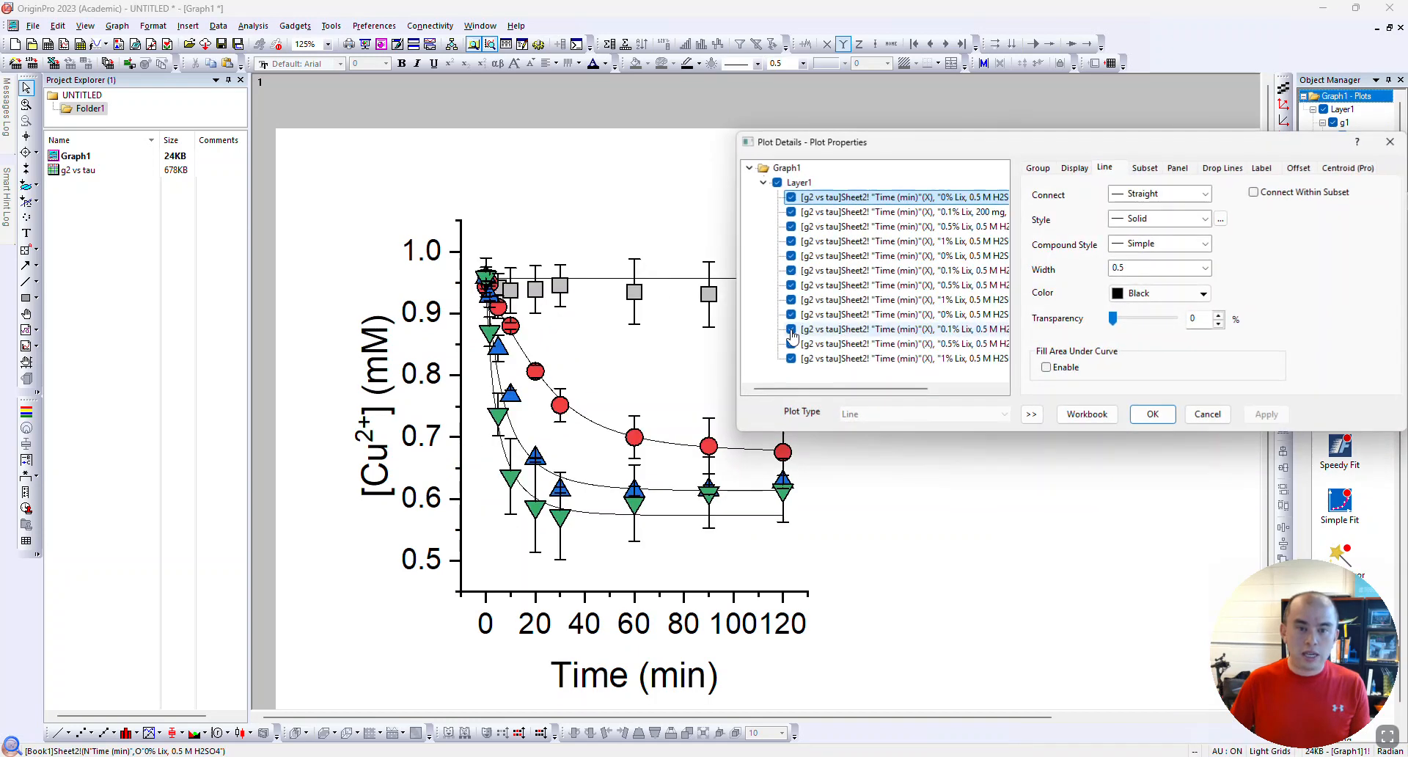
{"action": "left_click", "coordinate": [1047, 169]}
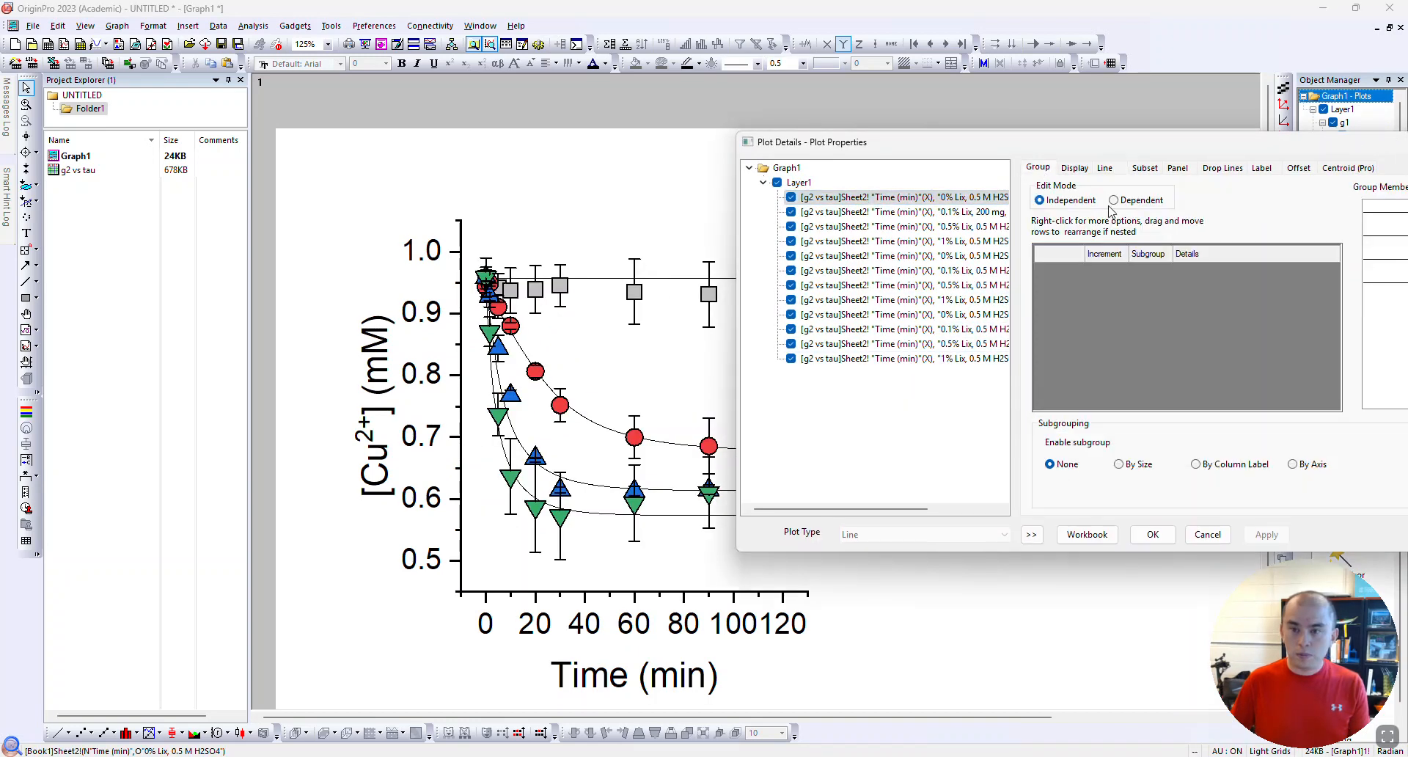
{"action": "left_click", "coordinate": [1104, 169]}
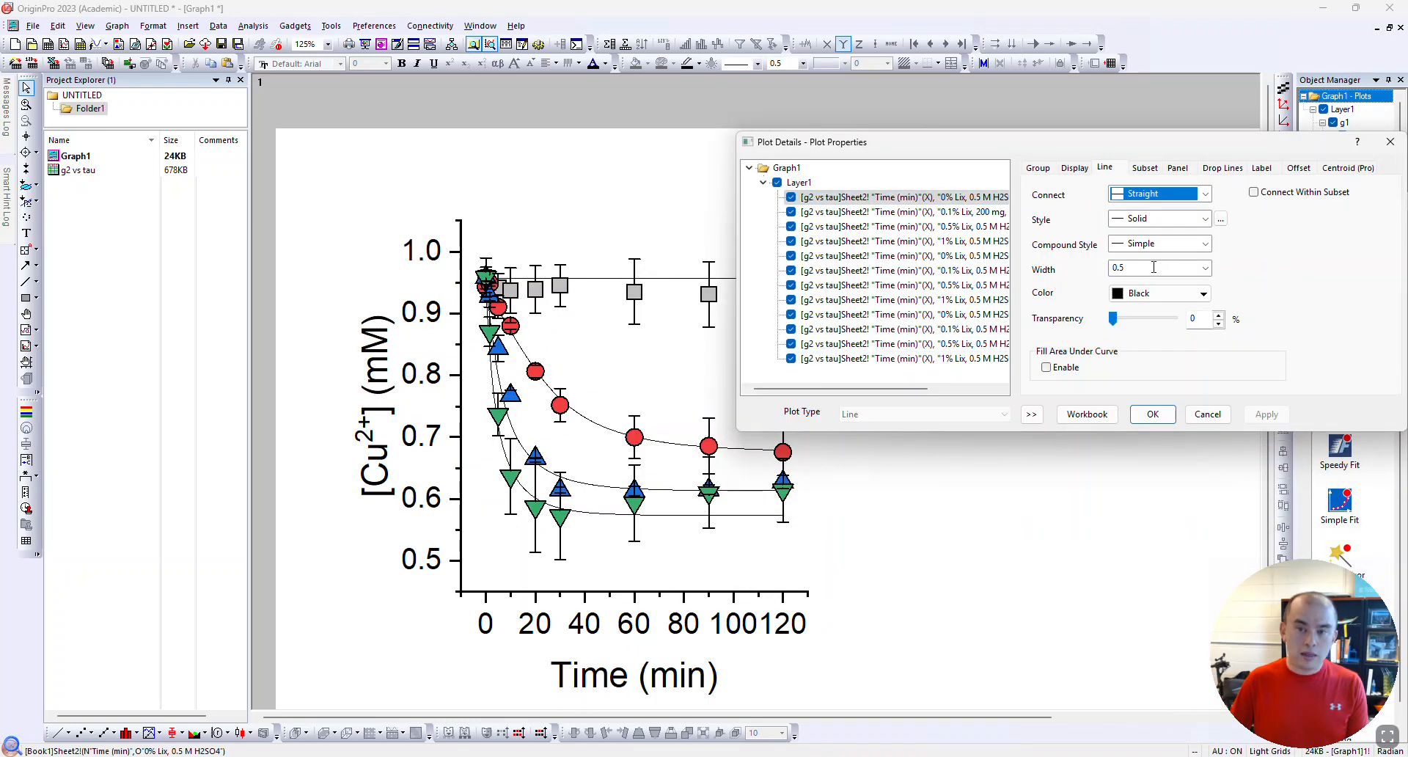
{"action": "left_click", "coordinate": [1153, 267]}
{"action": "type", "text": "1.5"}
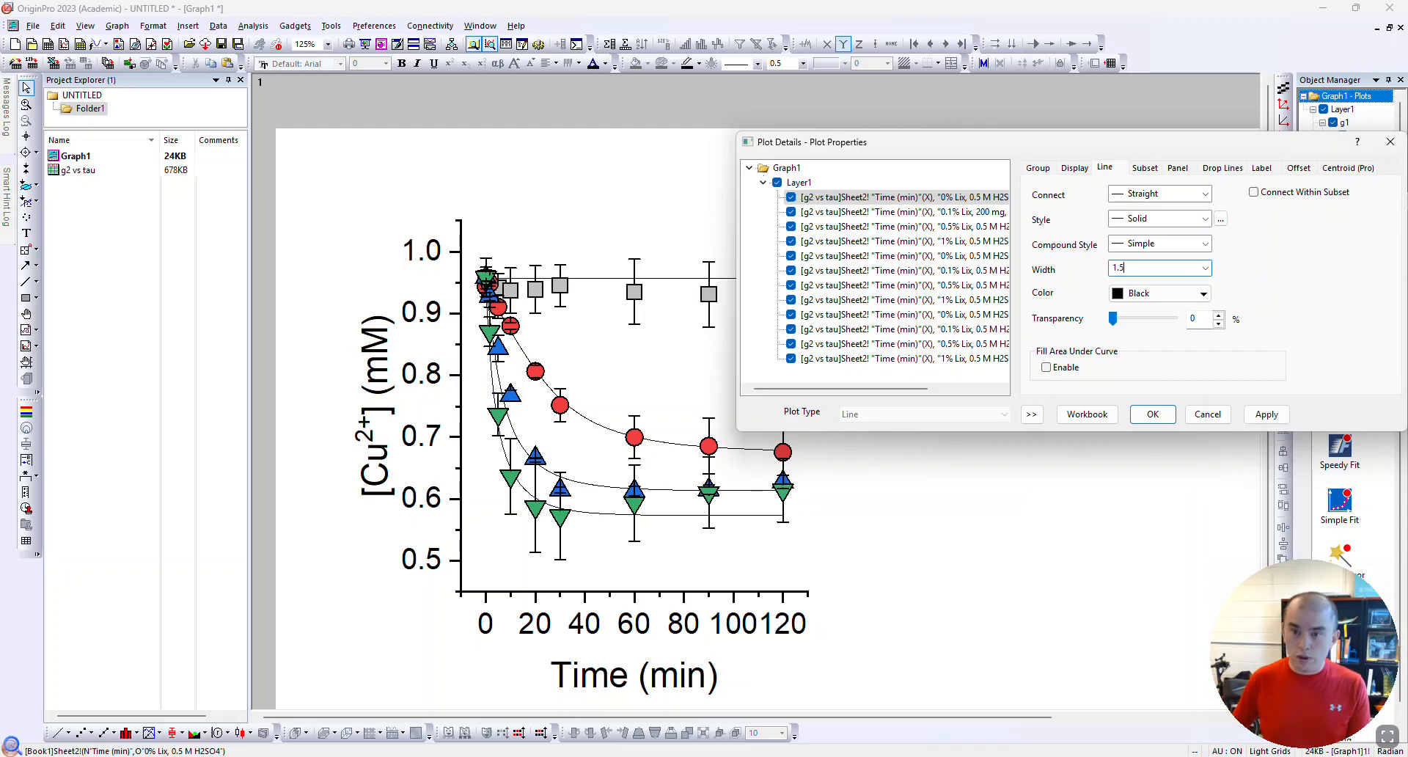
{"action": "left_click", "coordinate": [1155, 294]}
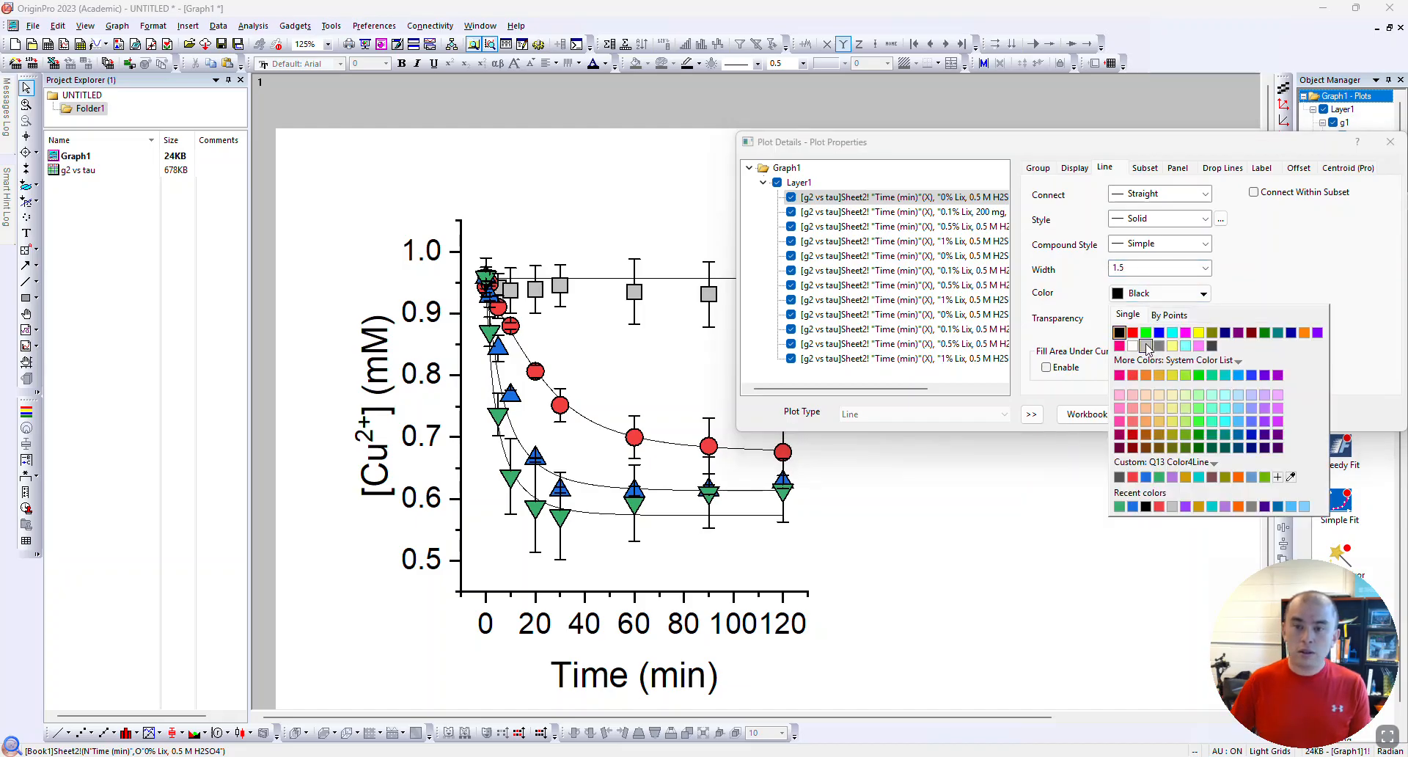
{"action": "left_click", "coordinate": [1145, 344]}
{"action": "left_click", "coordinate": [1266, 414]}
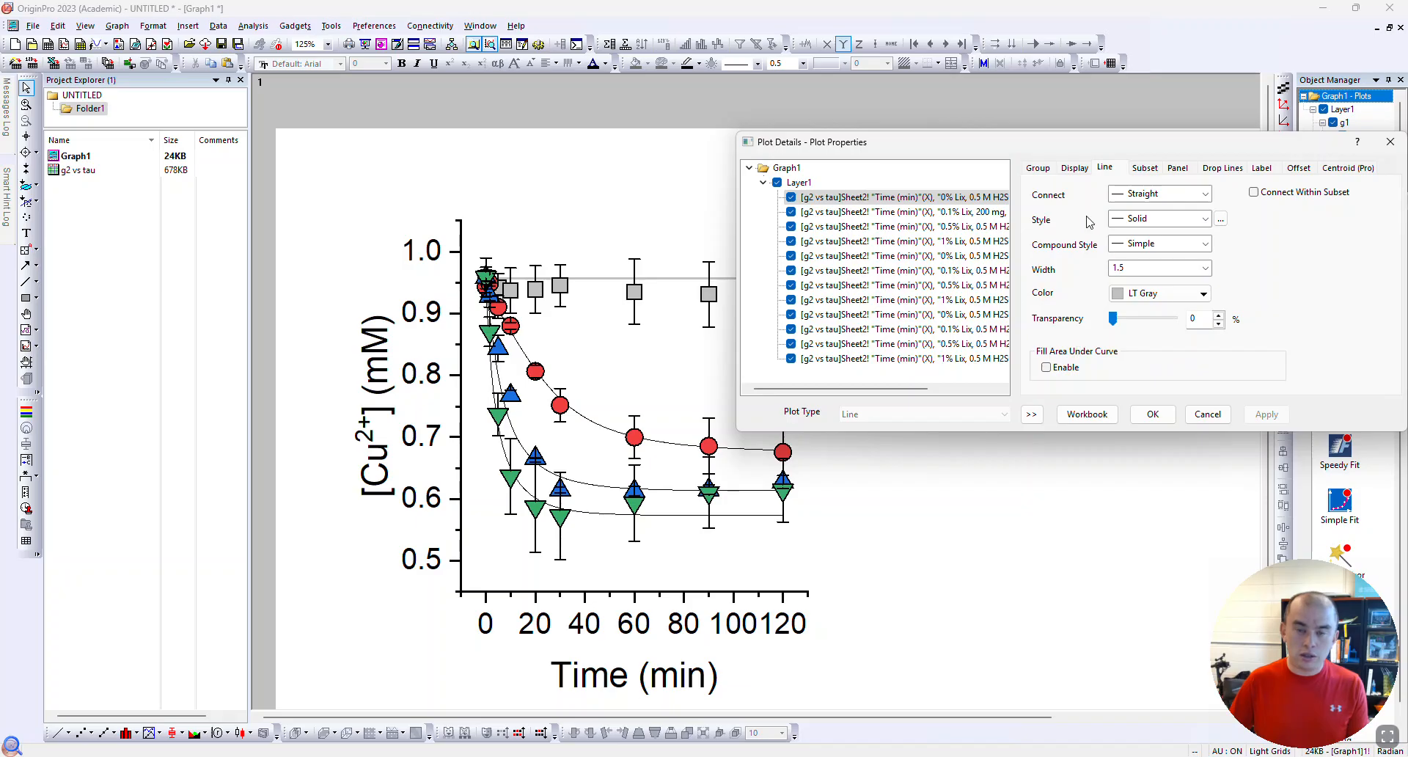
{"action": "left_click_drag", "start_coordinate": [1090, 145], "coordinate": [1165, 129]}
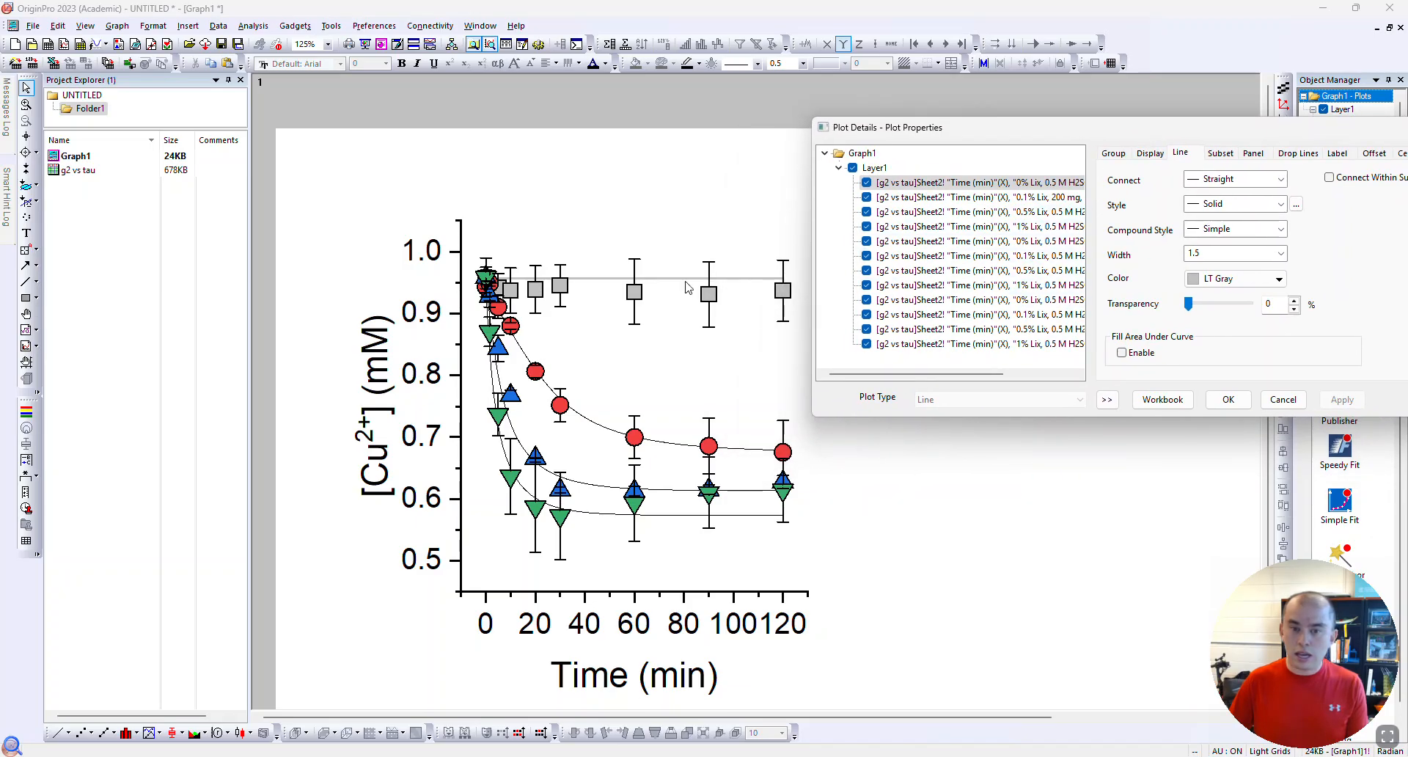
Set the 0.1% Lix fit line's width to 1.5 and its color to red #F14040, and apply the change
{"action": "left_click", "coordinate": [993, 197]}
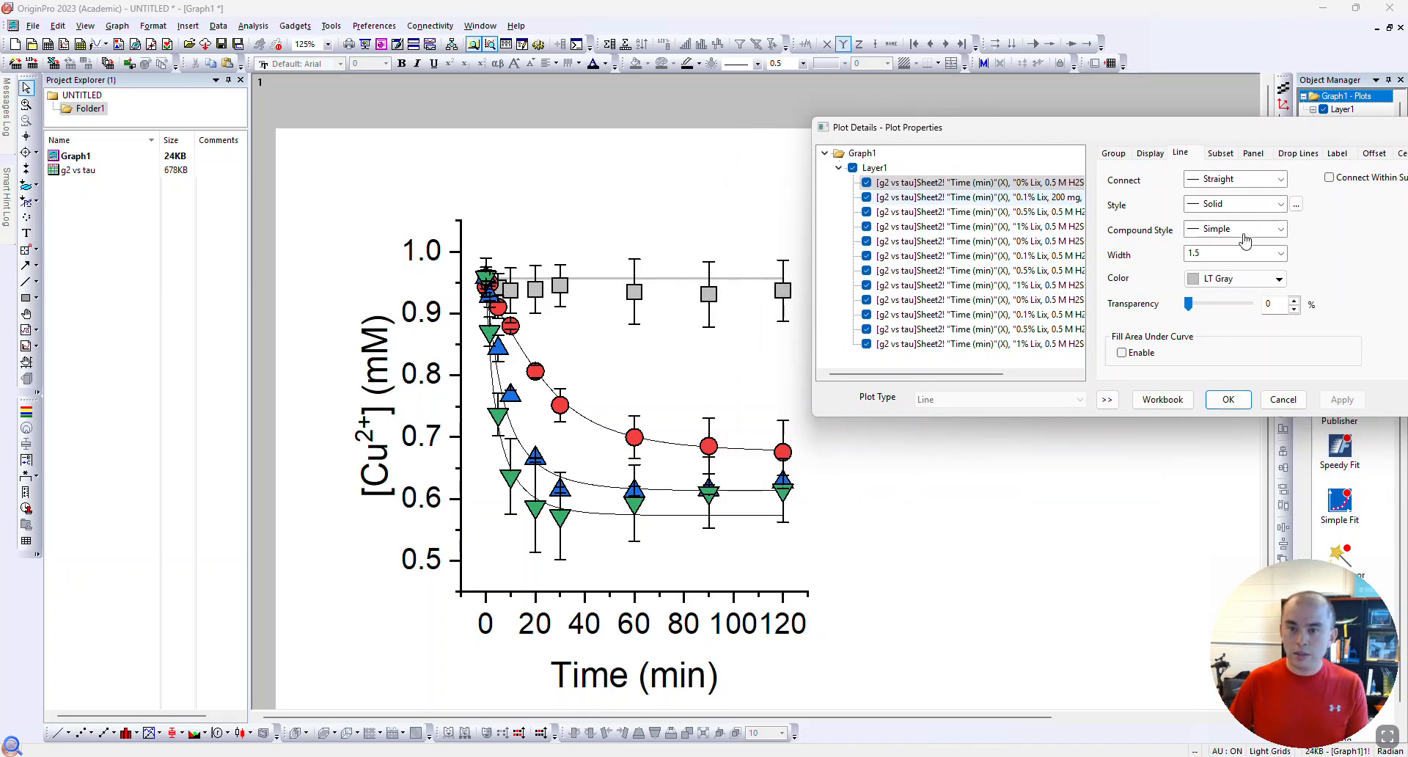
{"action": "left_click", "coordinate": [1217, 253]}
{"action": "type", "text": "1.5"}
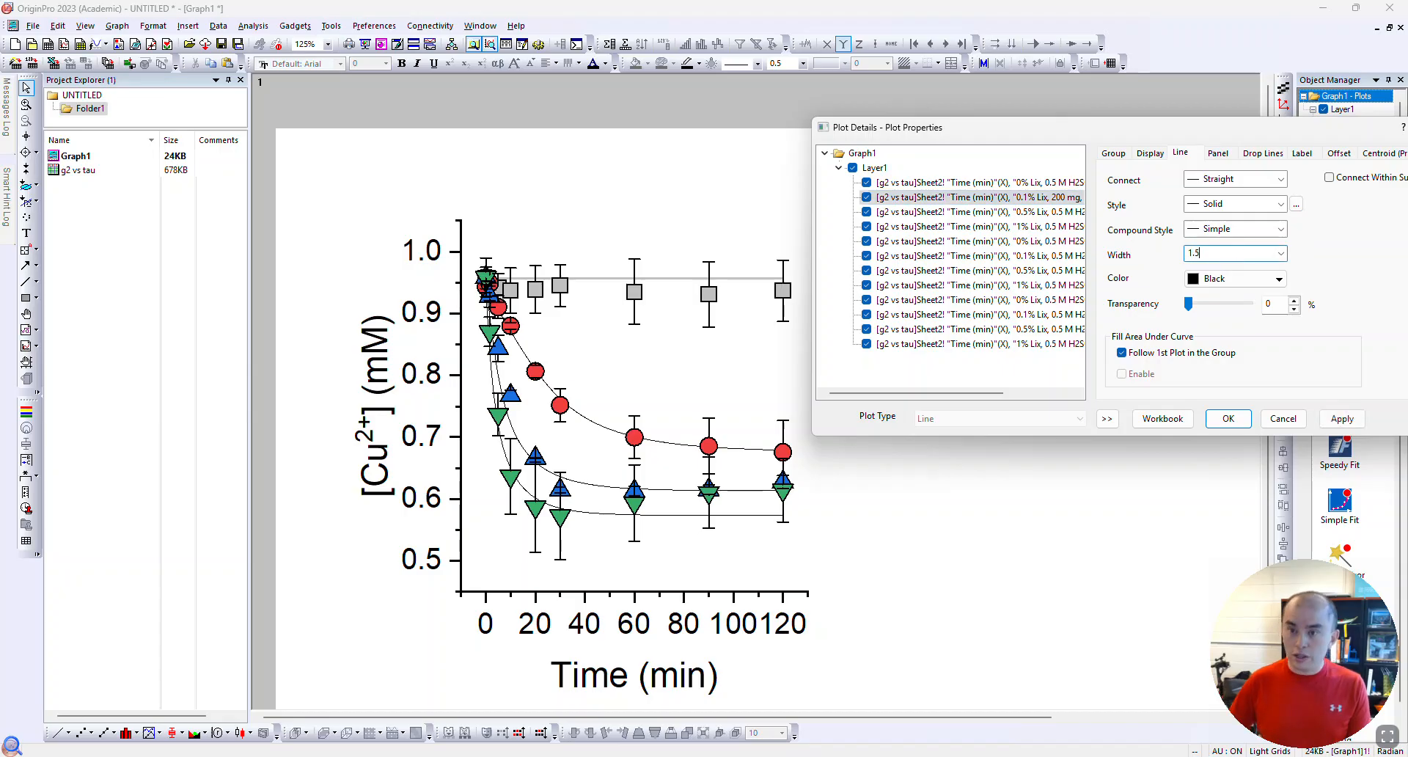
{"action": "left_click", "coordinate": [1269, 280]}
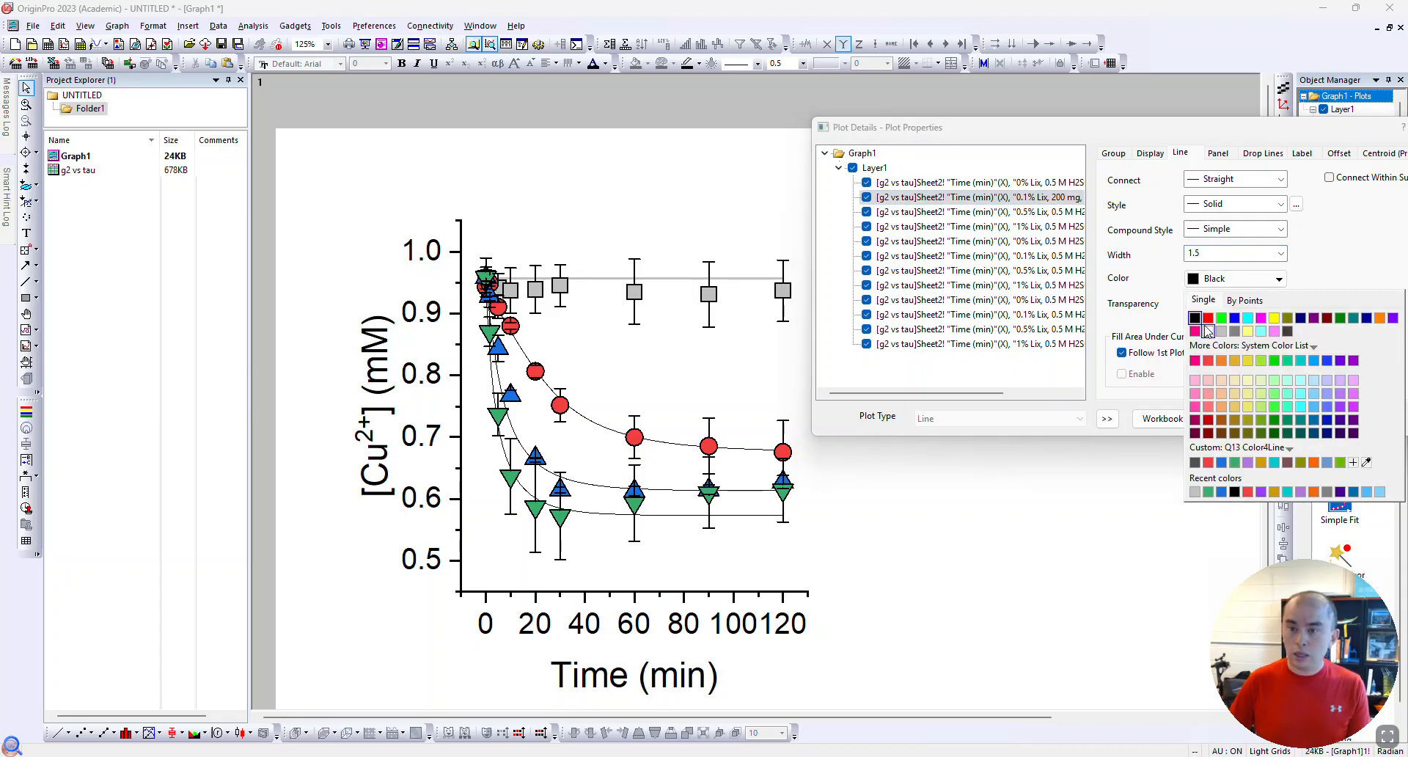
{"action": "left_click", "coordinate": [1208, 462]}
{"action": "left_click", "coordinate": [1342, 418]}
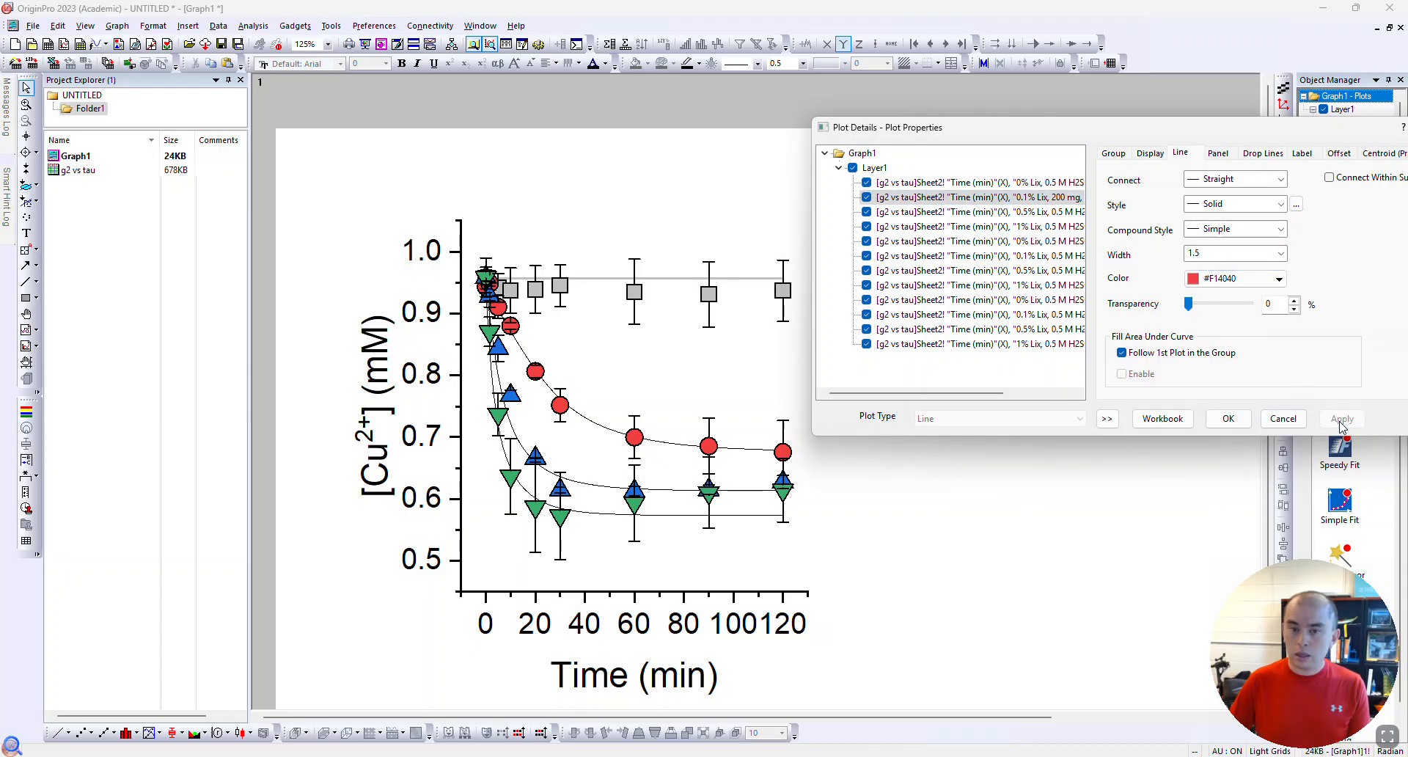
Set the 0.5% Lix fit line's width to 1.5 and its color to blue #1A6FDF, and apply the change
{"action": "left_click", "coordinate": [960, 212]}
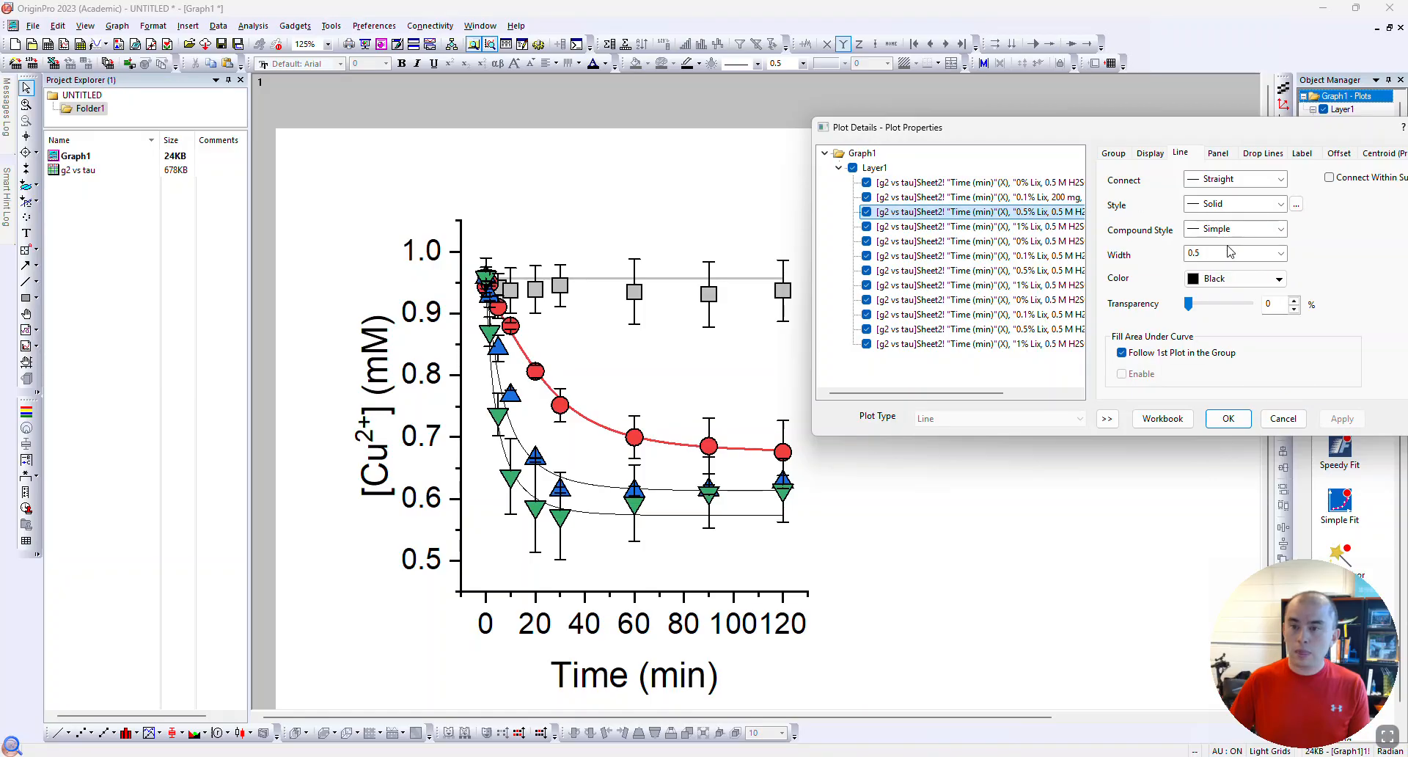
{"action": "left_click", "coordinate": [1220, 254]}
{"action": "type", "text": "1.5"}
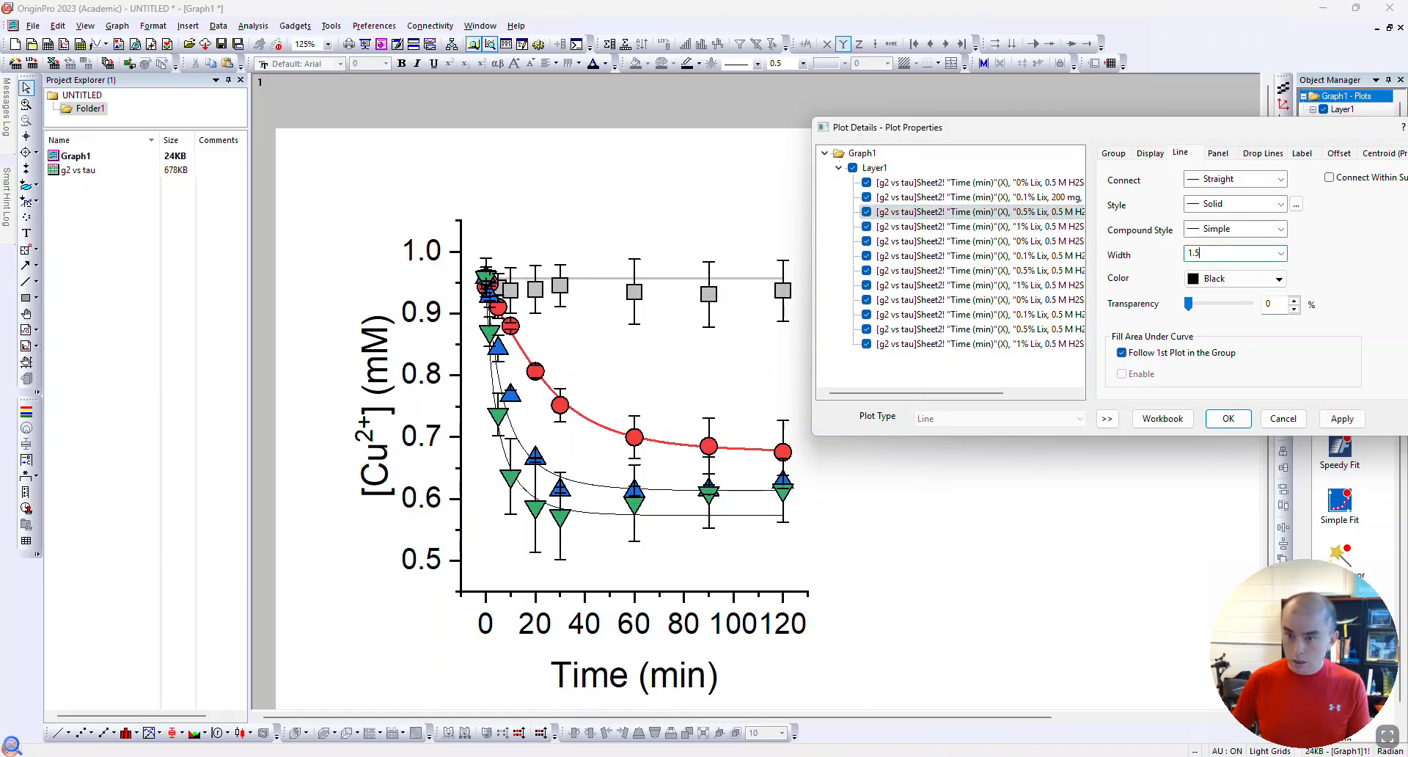
{"action": "left_click", "coordinate": [1277, 279]}
{"action": "left_click", "coordinate": [1221, 462]}
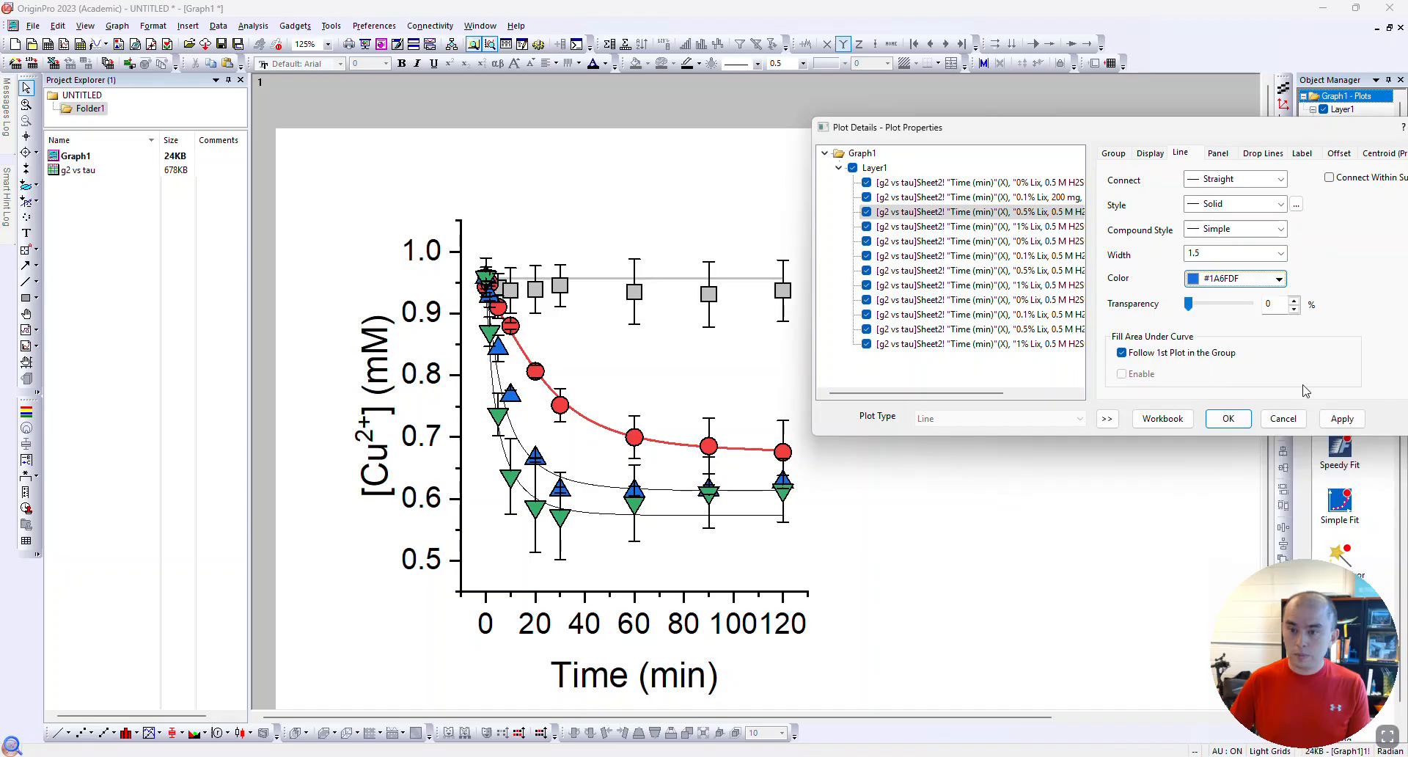
{"action": "left_click", "coordinate": [1338, 419]}
Set the 1% Lix fit line's width to 1.5 and its color to green #37AD6B, and accept the plot properties
{"action": "left_click", "coordinate": [976, 227]}
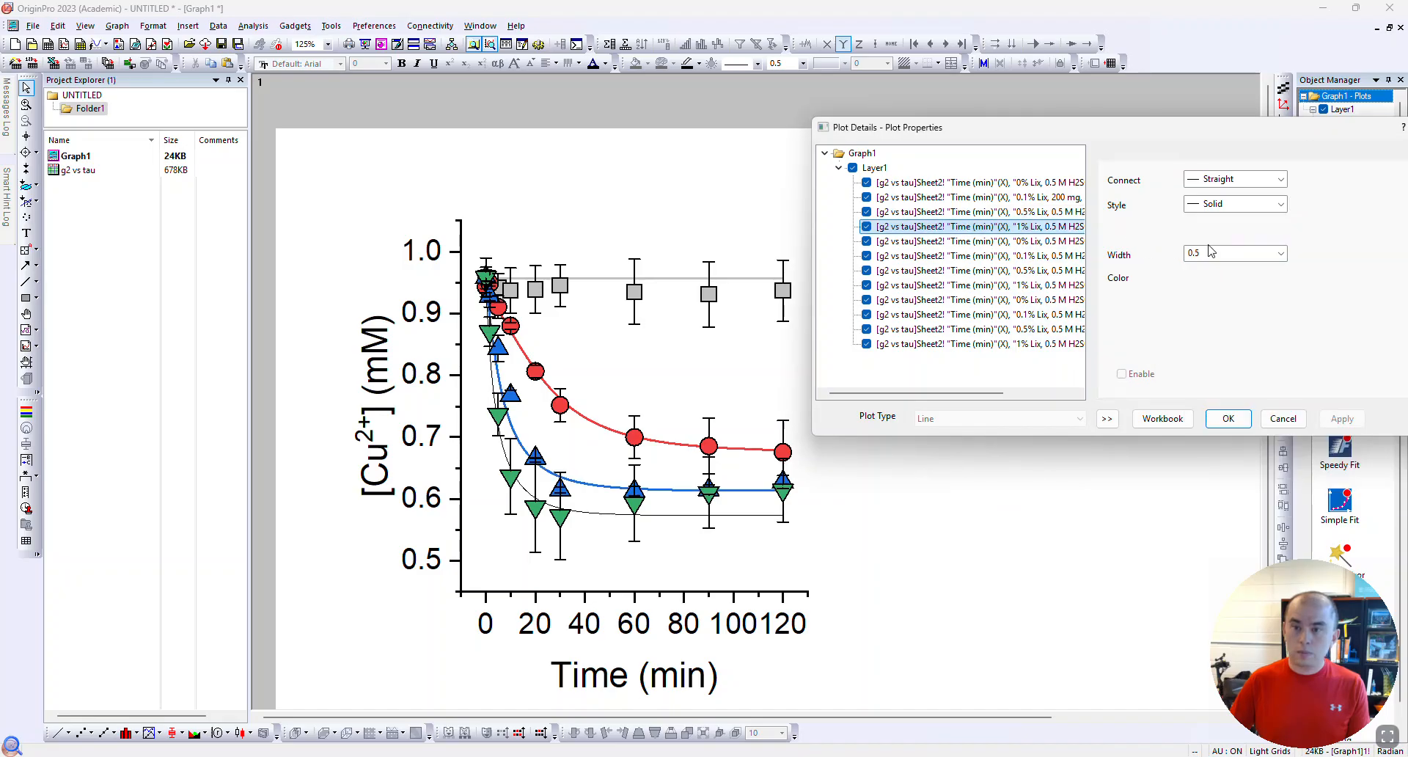
{"action": "double_click", "coordinate": [1249, 253]}
{"action": "type", "text": "1.5"}
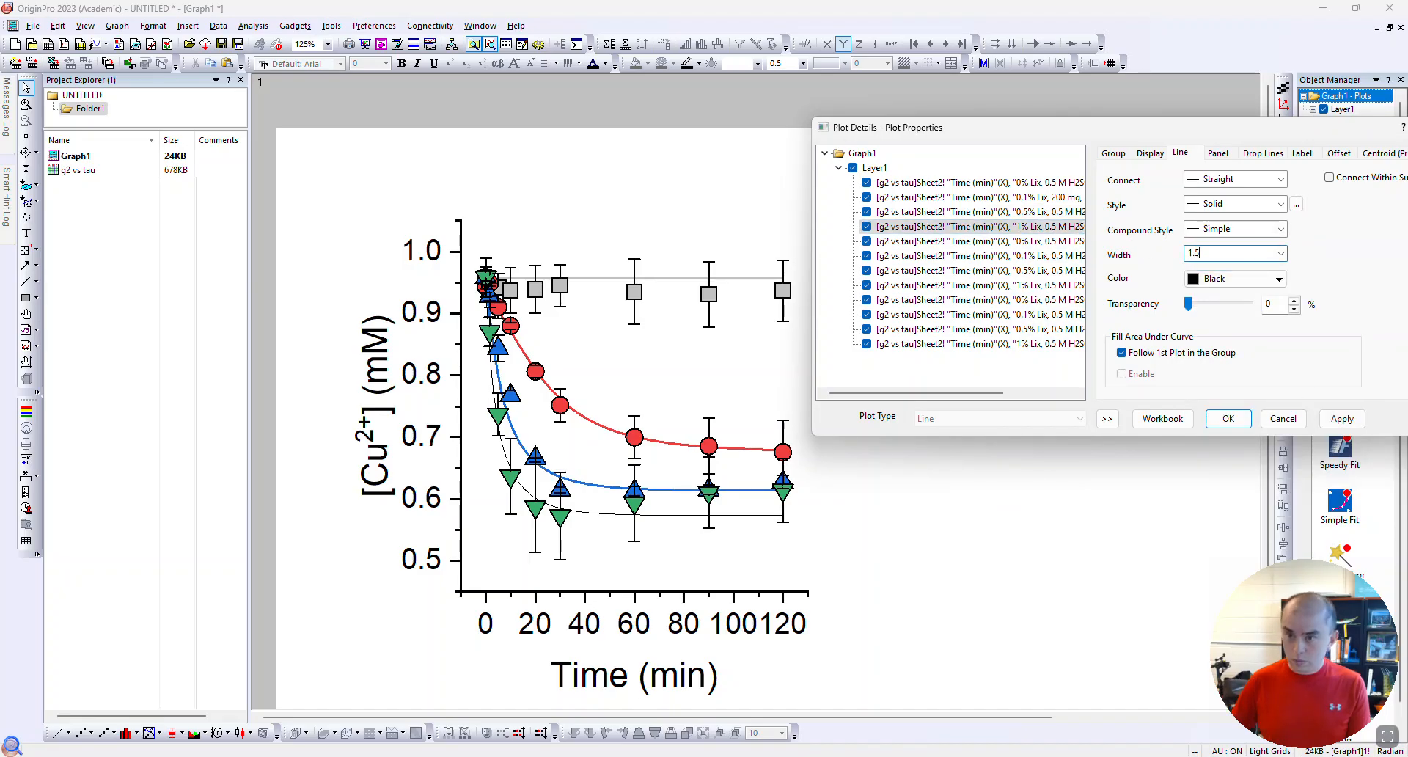
{"action": "left_click", "coordinate": [1278, 279]}
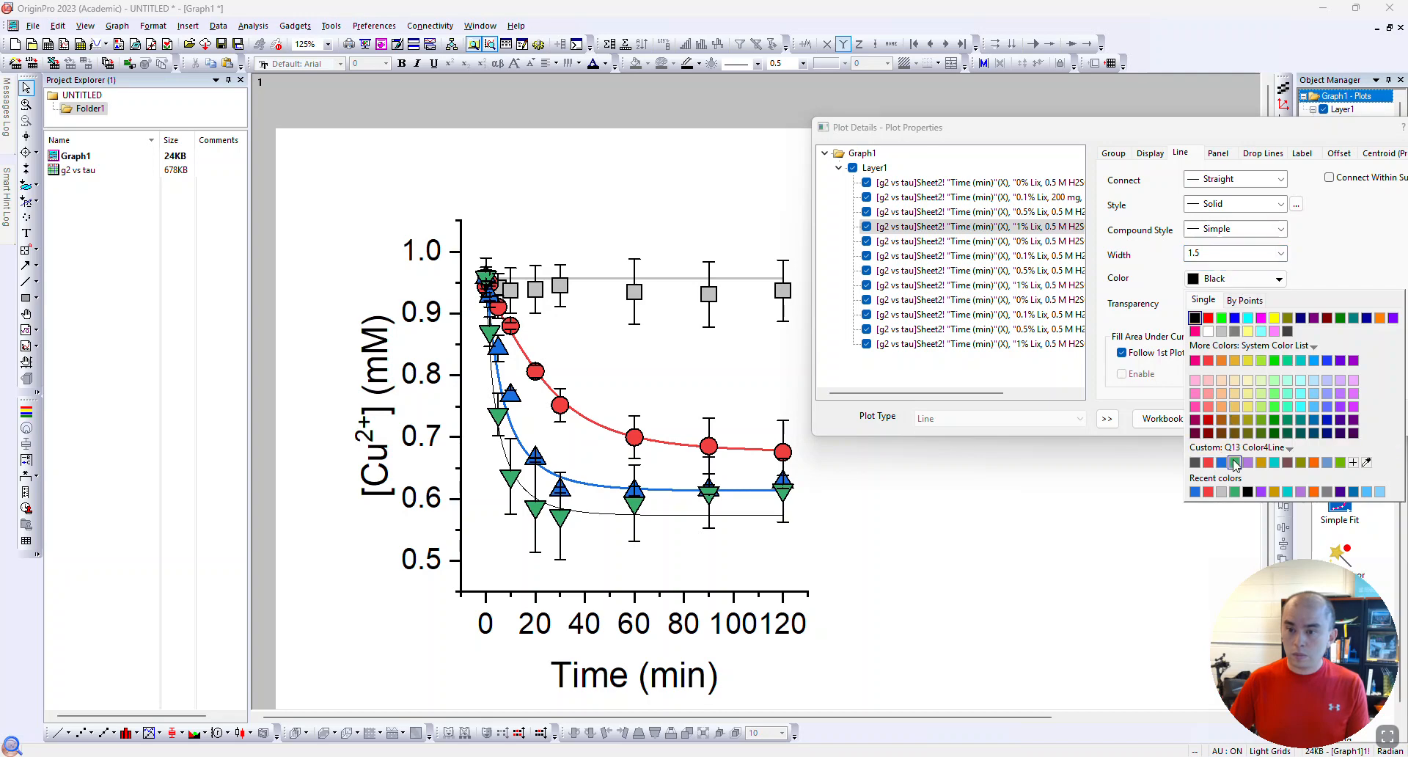
{"action": "left_click", "coordinate": [1237, 464]}
{"action": "left_click", "coordinate": [1334, 420]}
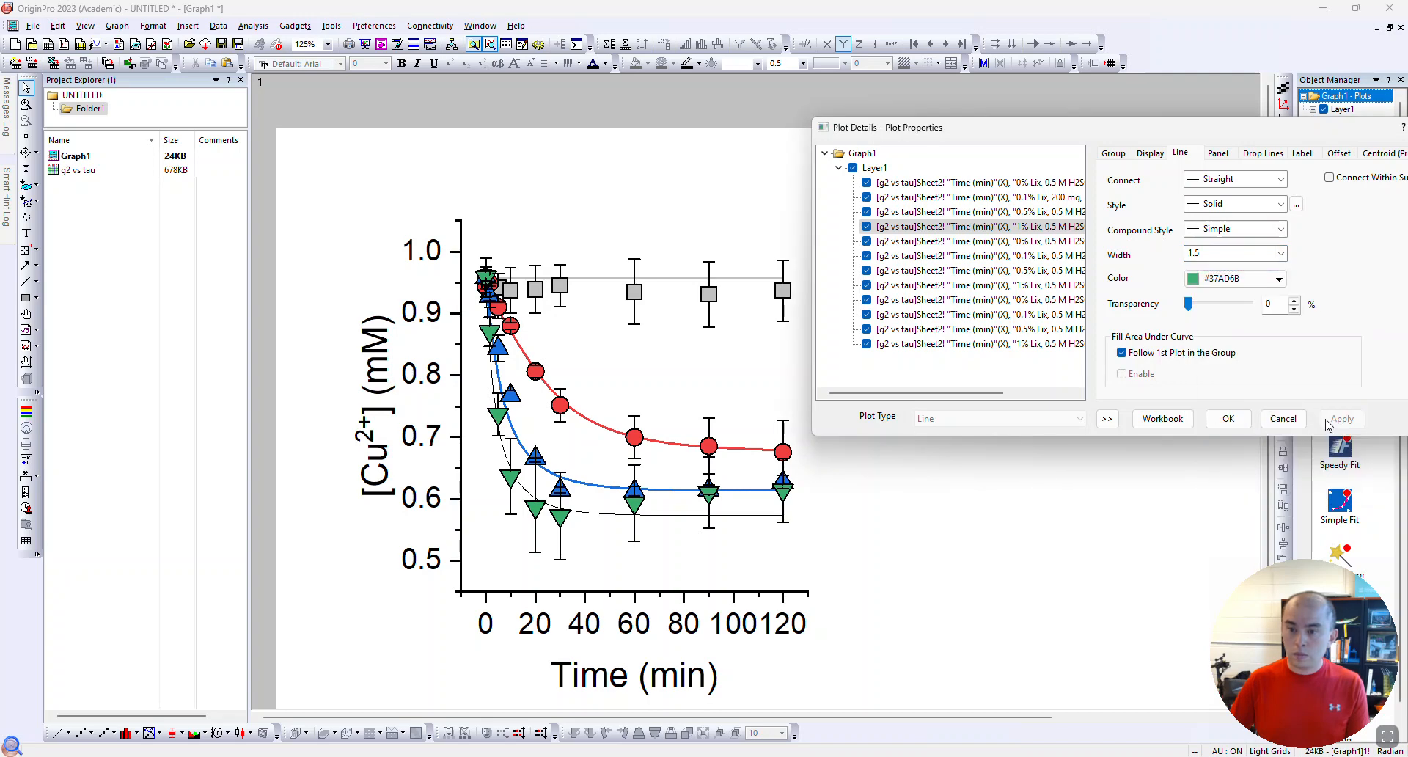
{"action": "left_click", "coordinate": [1227, 418]}
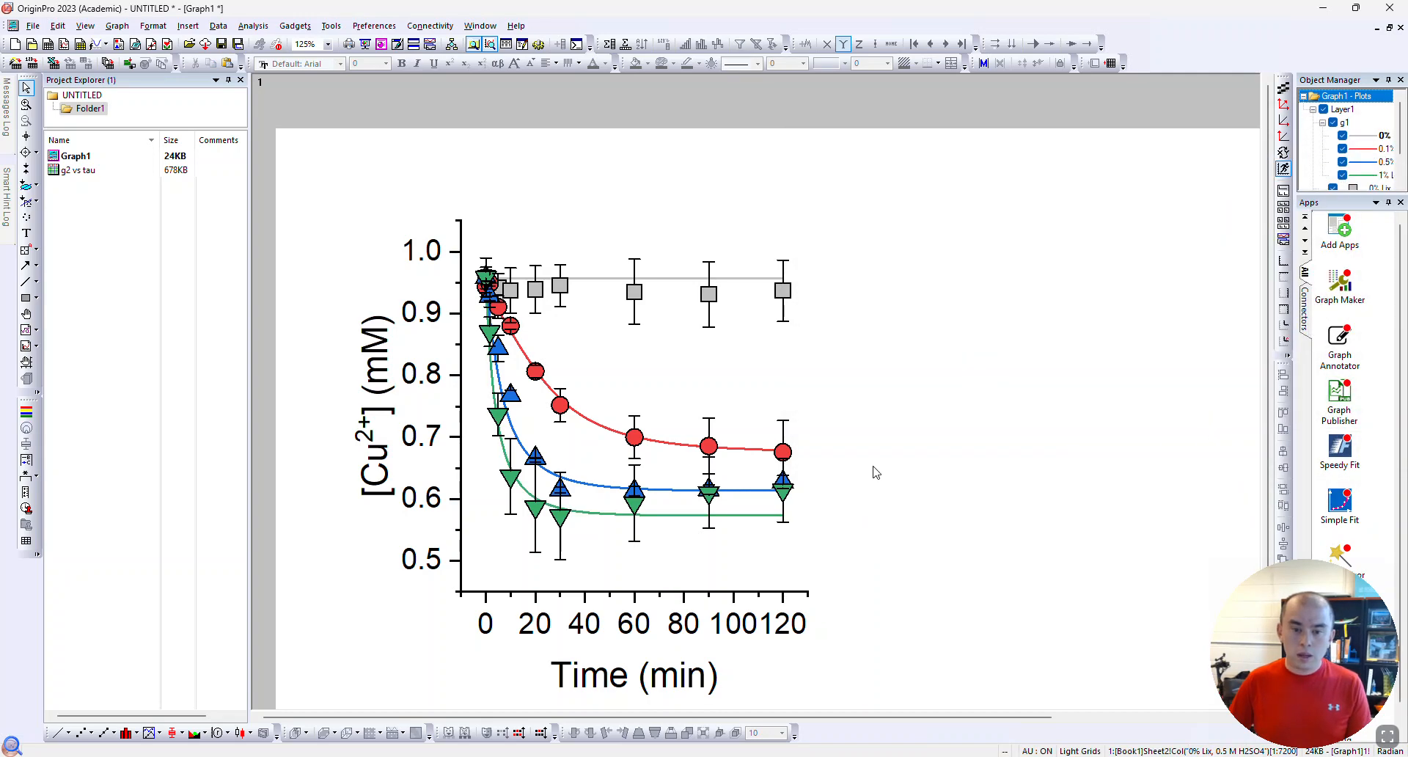
{"action": "scroll", "coordinate": [929, 506], "scroll_direction": "down", "scroll_amount": 1}
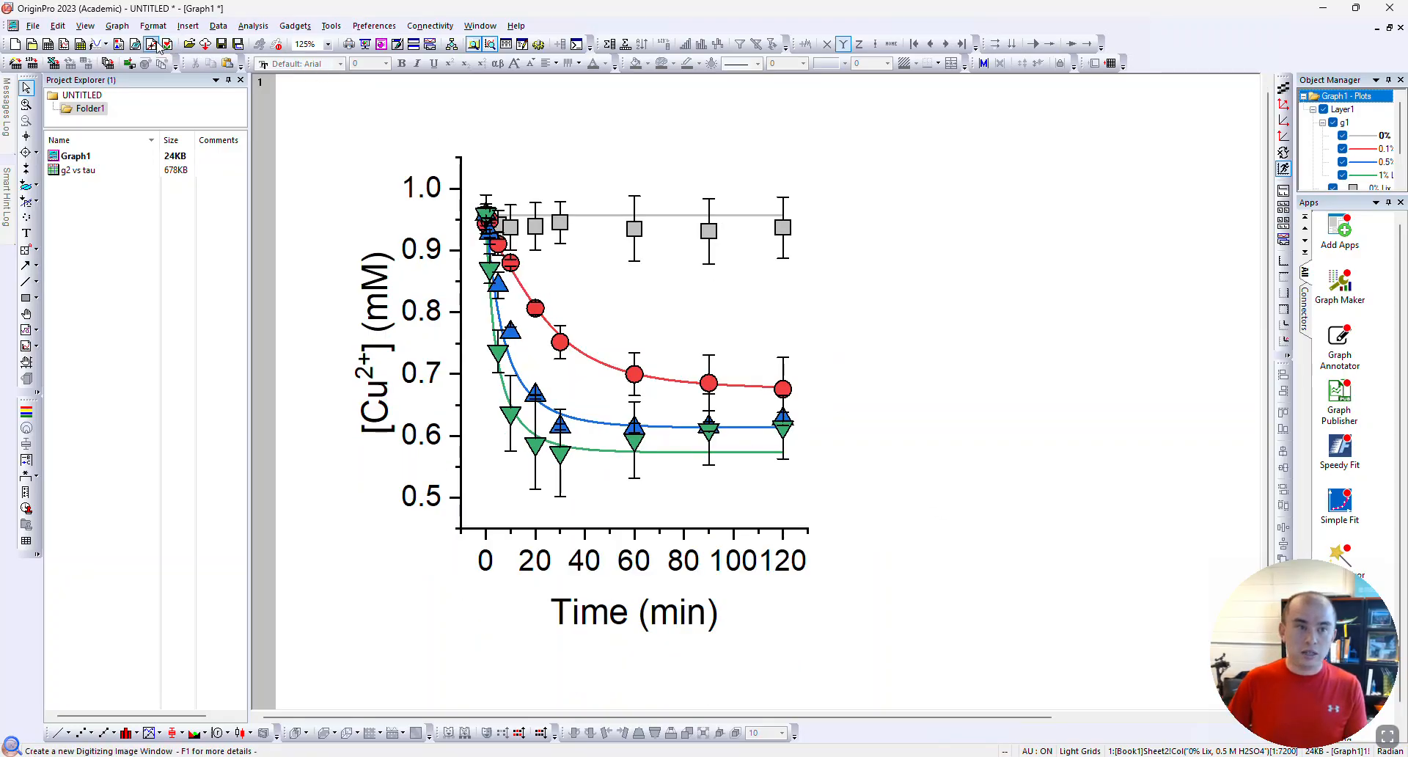
{"action": "left_click", "coordinate": [120, 26]}
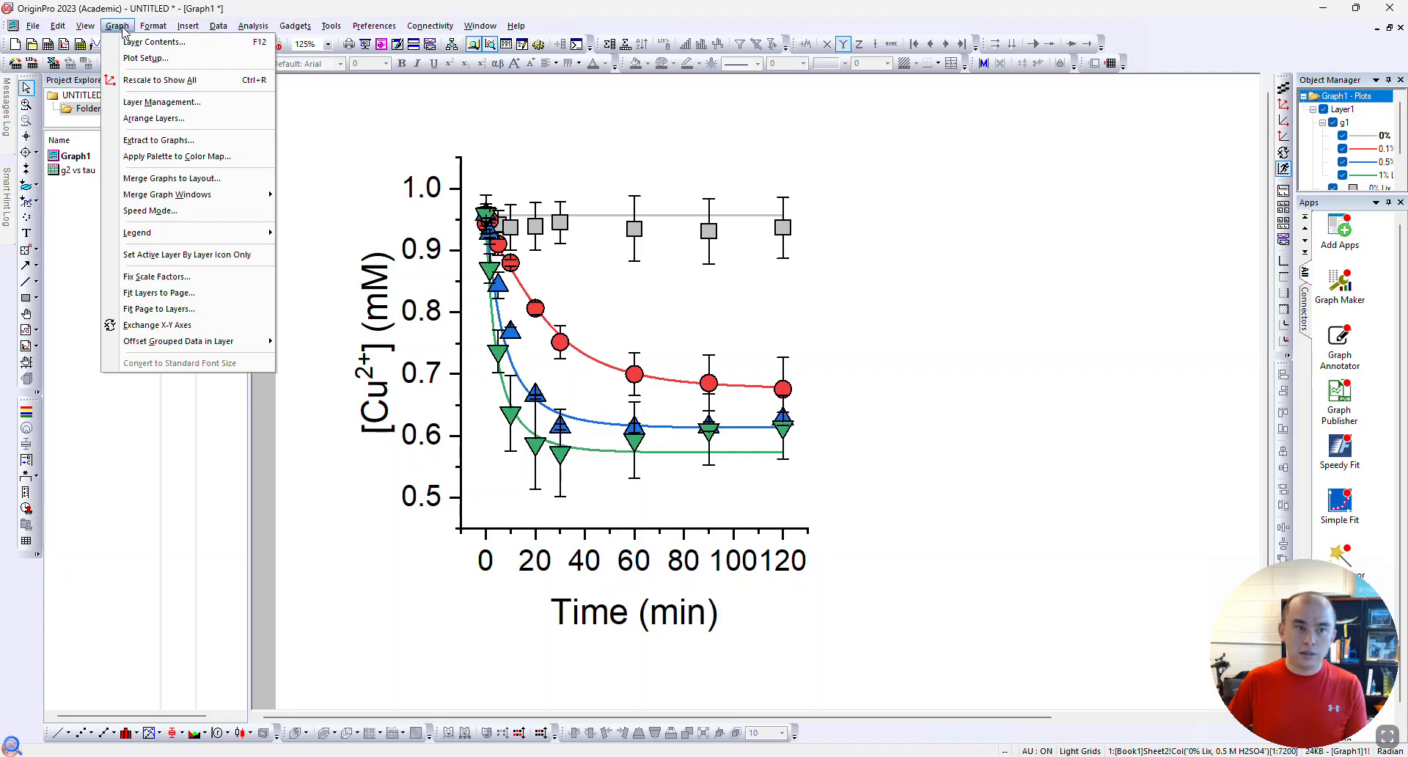
{"action": "left_click", "coordinate": [105, 28]}
{"action": "left_click", "coordinate": [104, 28]}
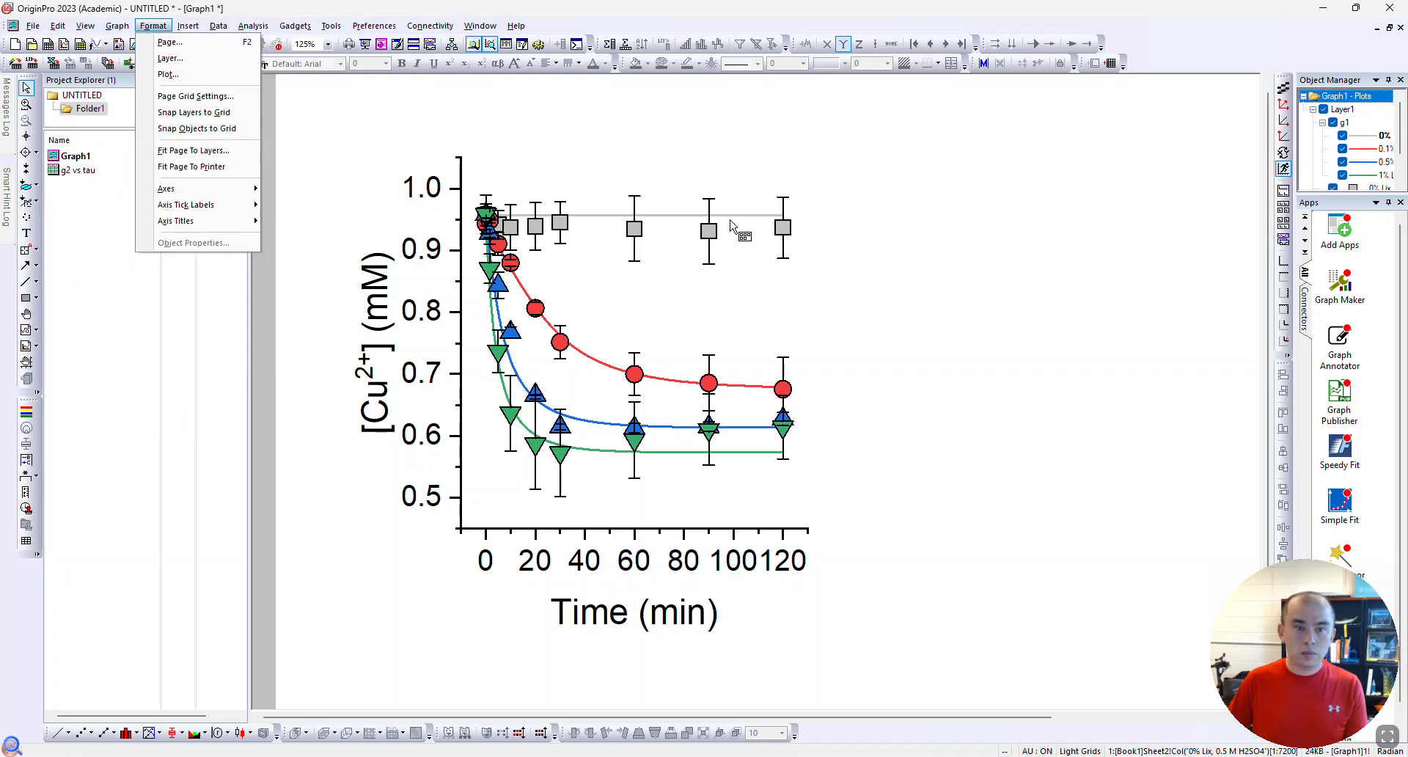
{"action": "left_click", "coordinate": [741, 223]}
{"action": "left_click", "coordinate": [318, 111]}
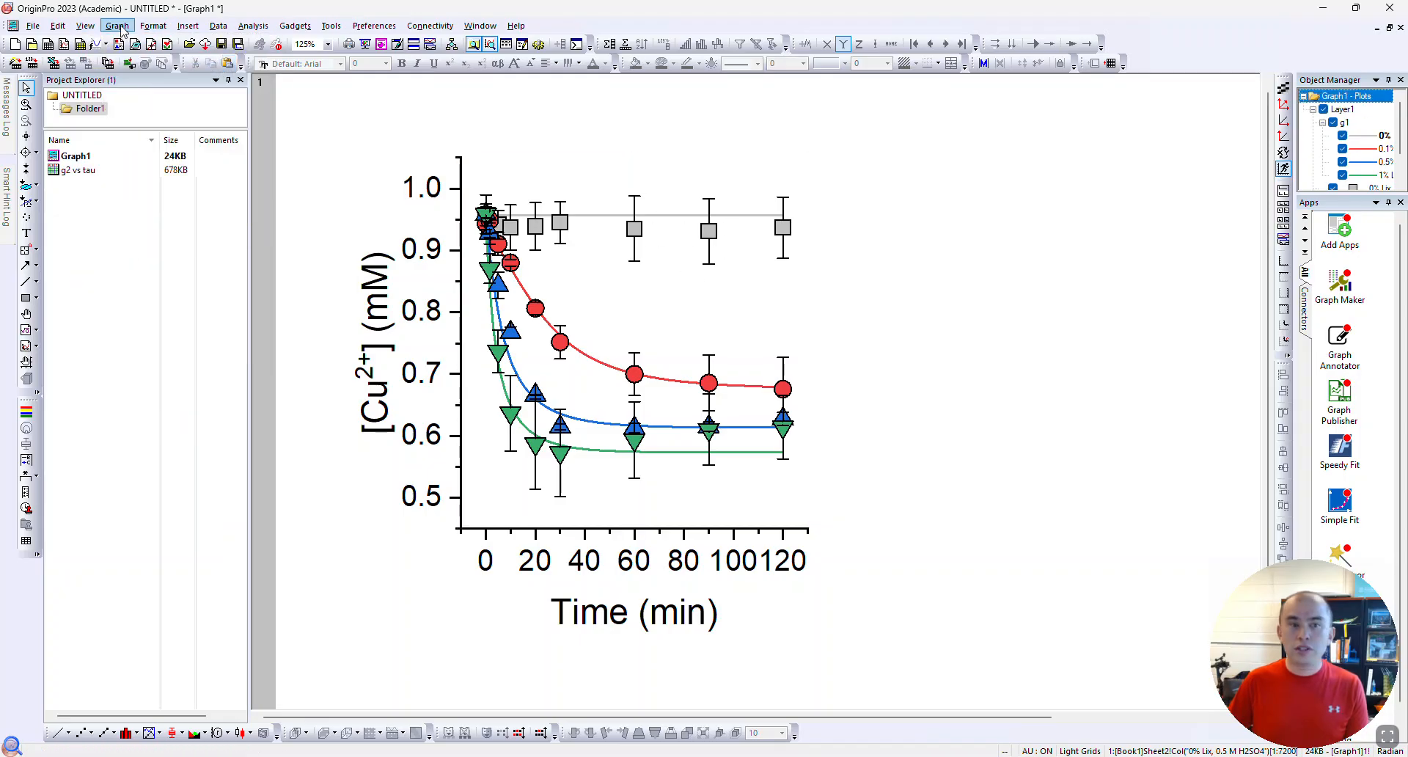
{"action": "scroll", "coordinate": [885, 346], "scroll_direction": "down", "scroll_amount": 3}
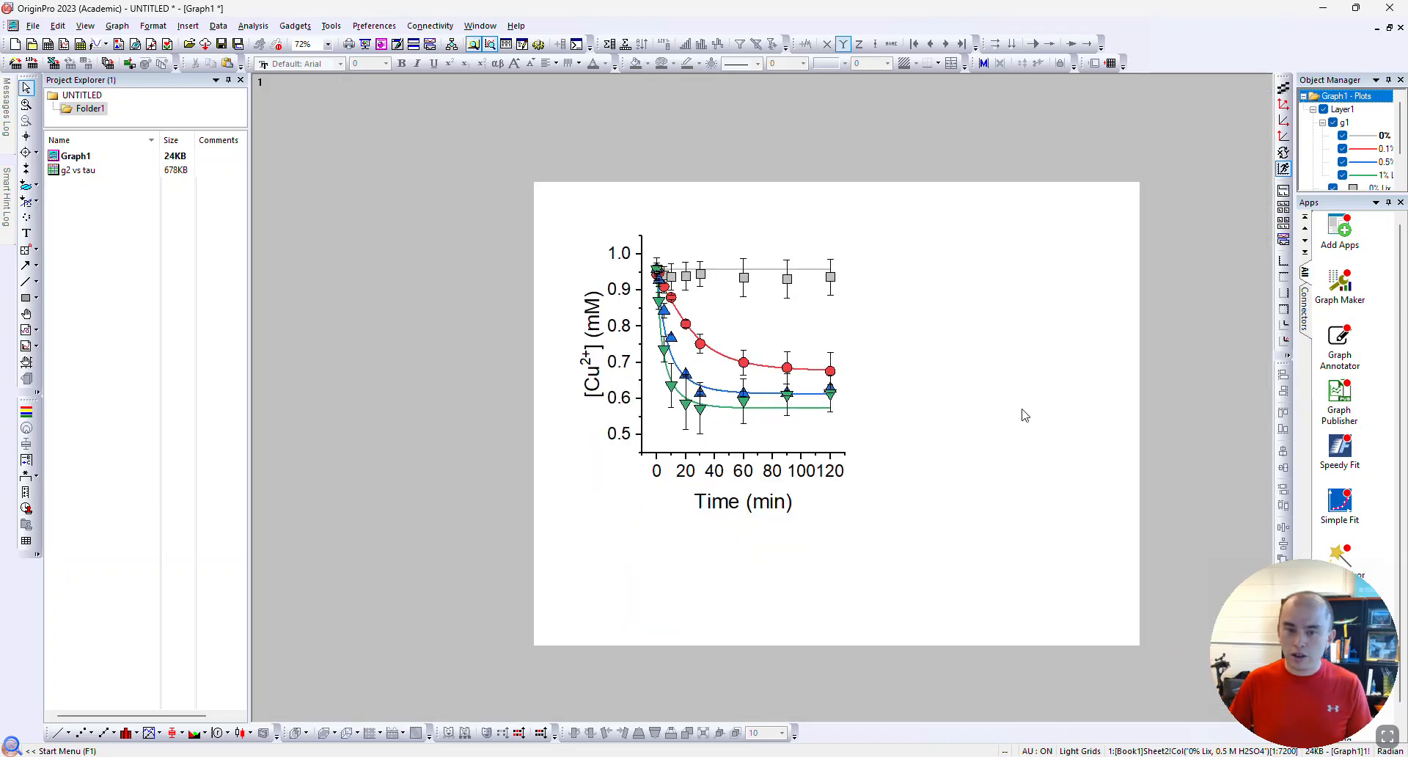
{"action": "scroll", "coordinate": [1024, 415], "scroll_direction": "up", "scroll_amount": 1}
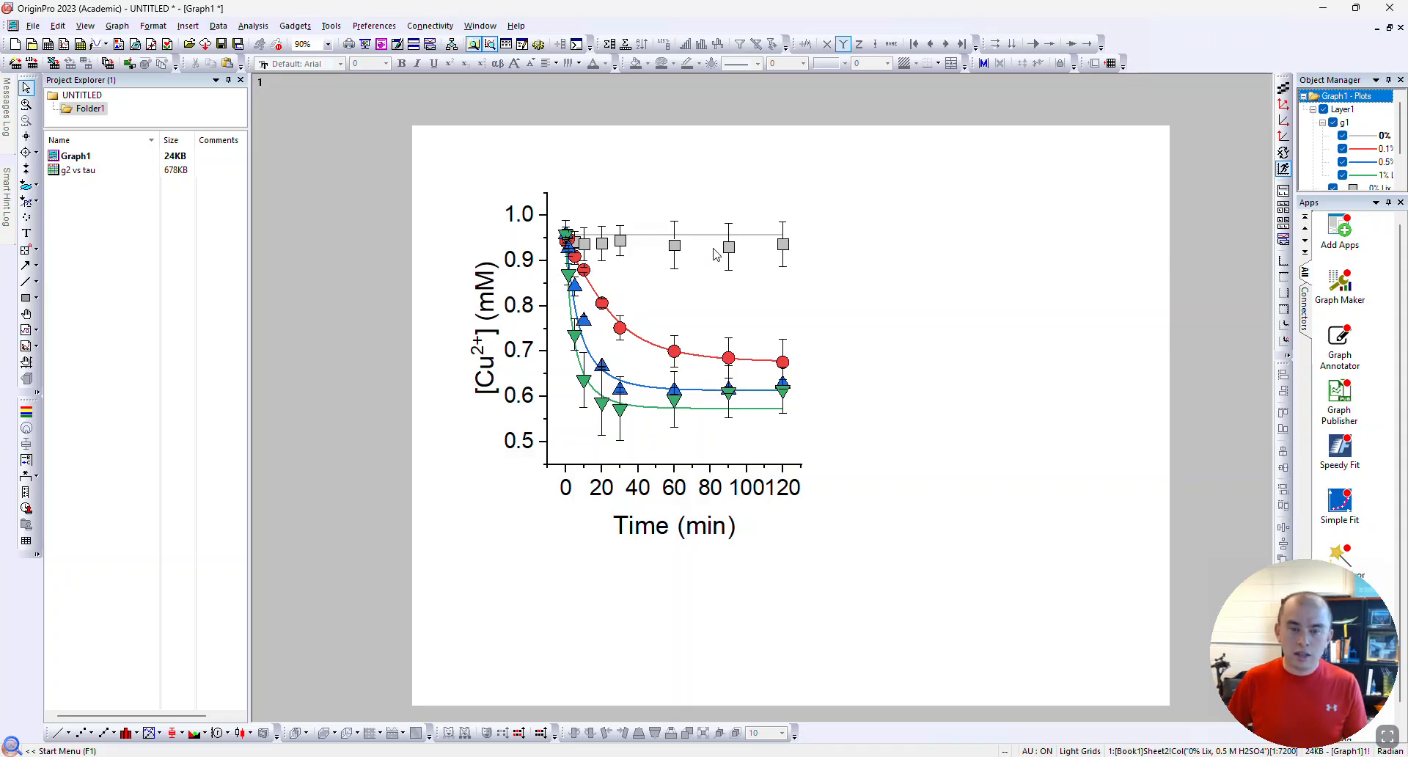
{"action": "scroll", "coordinate": [717, 255], "scroll_direction": "up", "scroll_amount": 2}
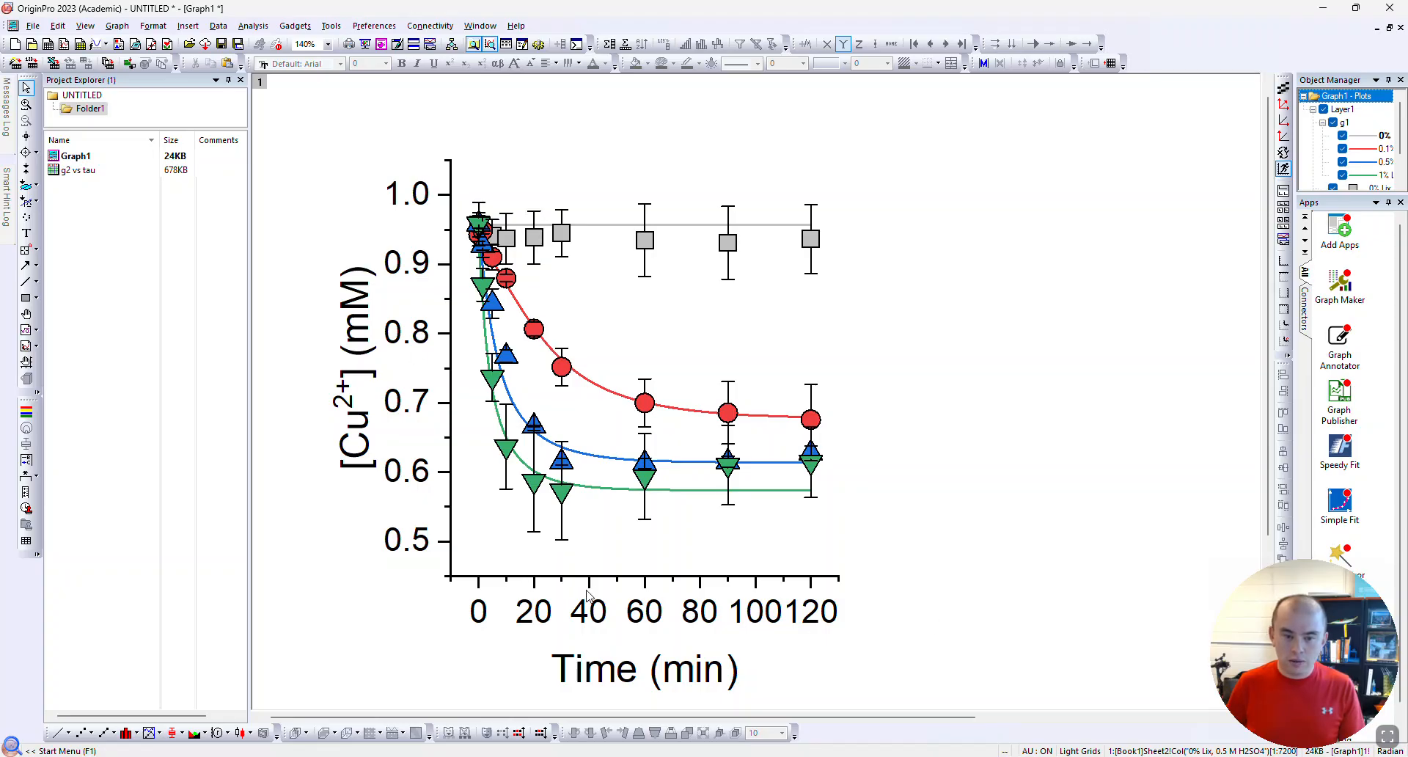
Check the time axis of Figure 4 in the Zotero paper, and set the graph's X-axis major tick increment to 30
{"action": "key", "text": "alt+Tab"}
{"action": "key", "text": "Tab"}
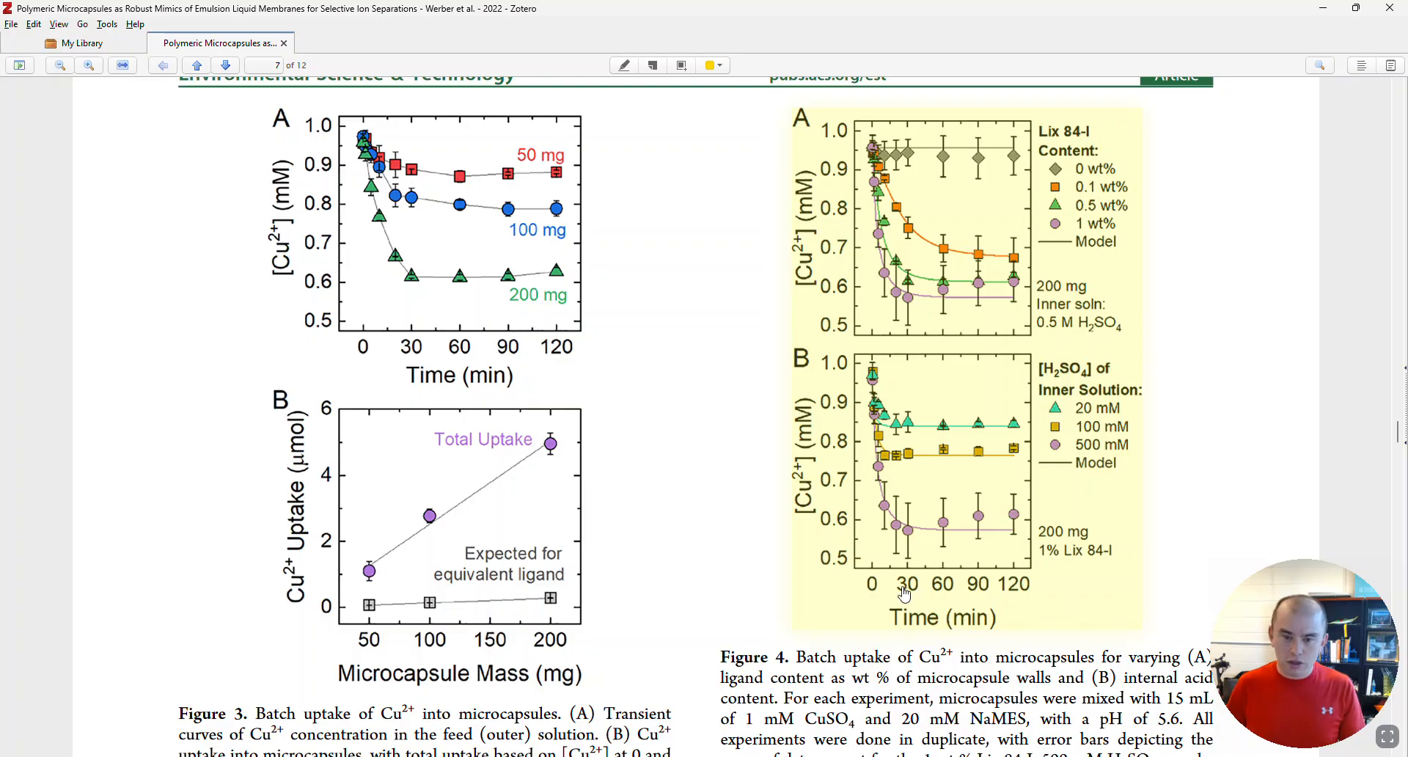
{"action": "key", "text": "alt+Tab"}
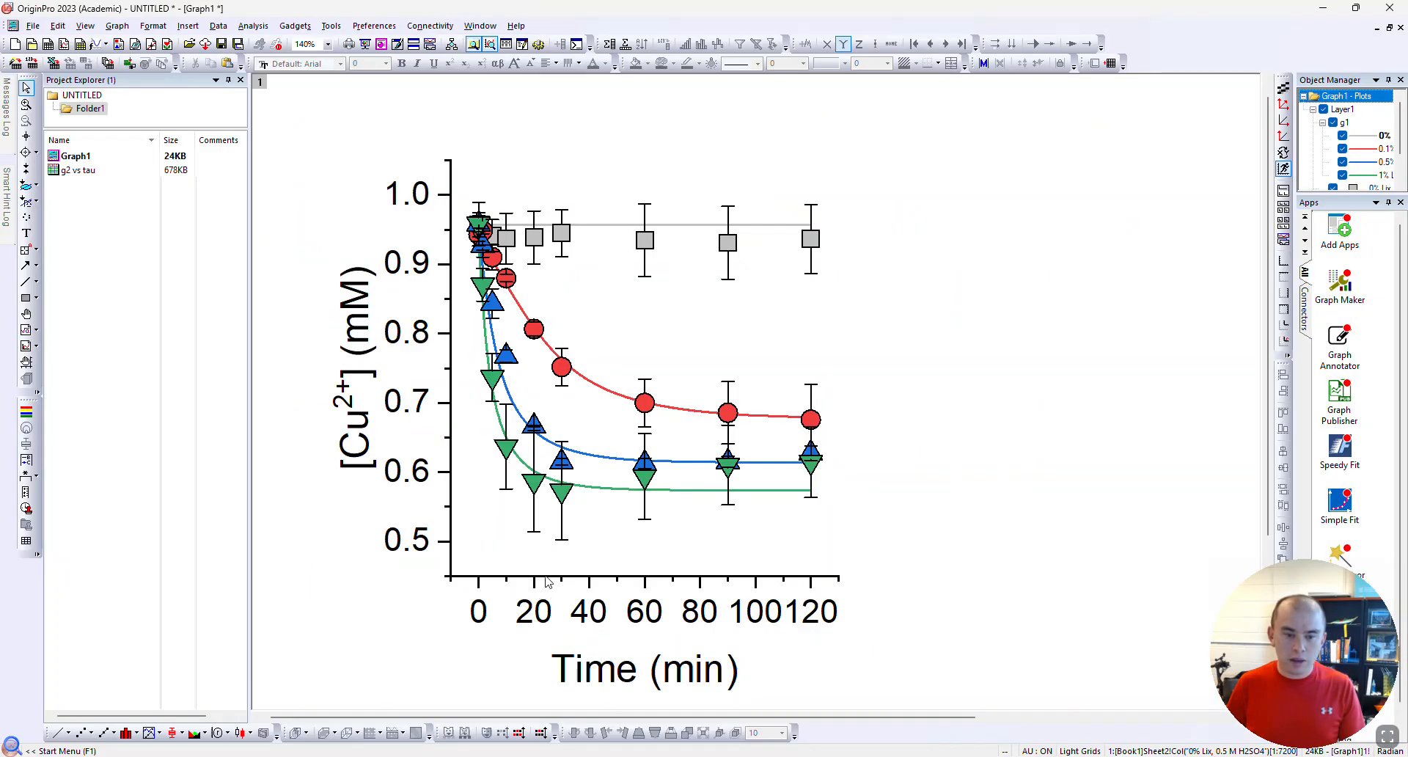
{"action": "left_click", "coordinate": [547, 581]}
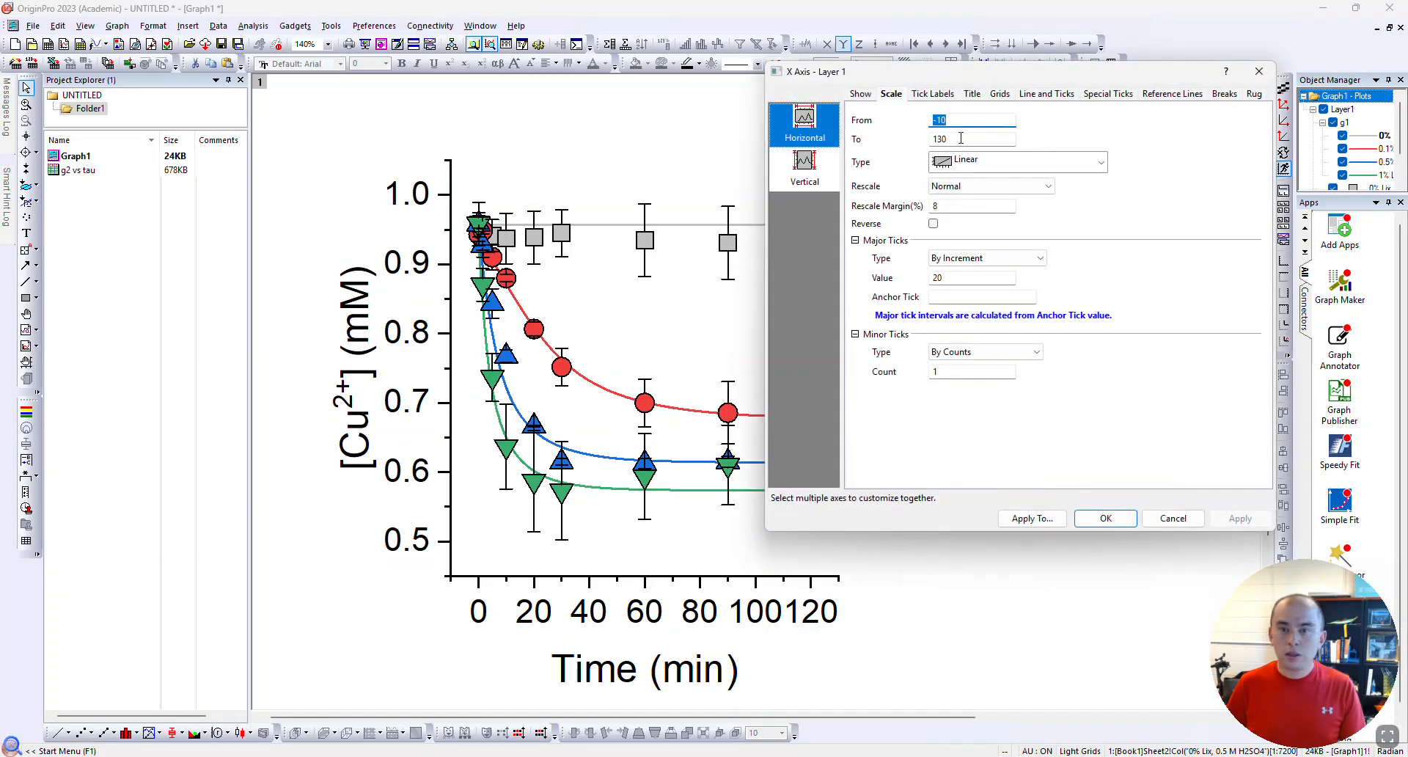
{"action": "double_click", "coordinate": [973, 279]}
{"action": "type", "text": "30"}
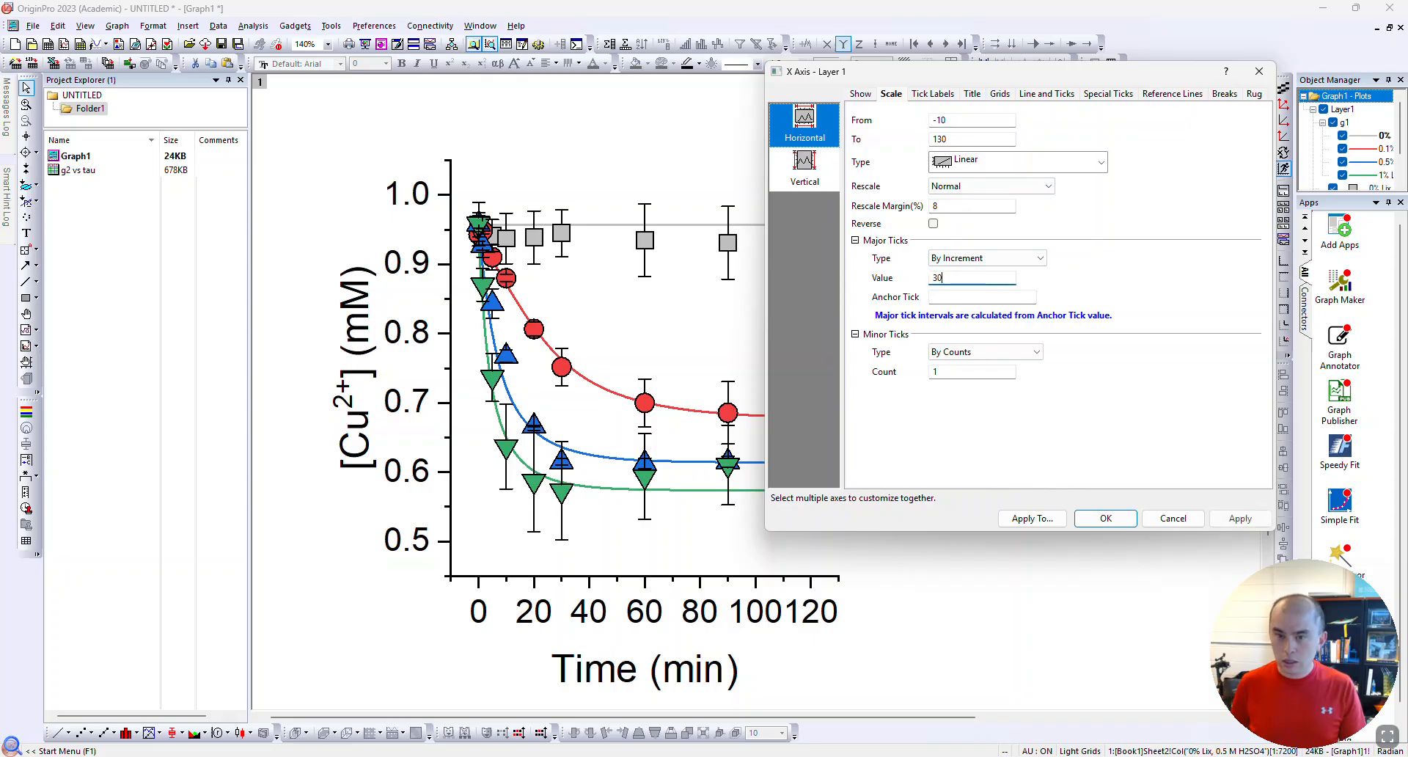
{"action": "left_click", "coordinate": [1240, 519]}
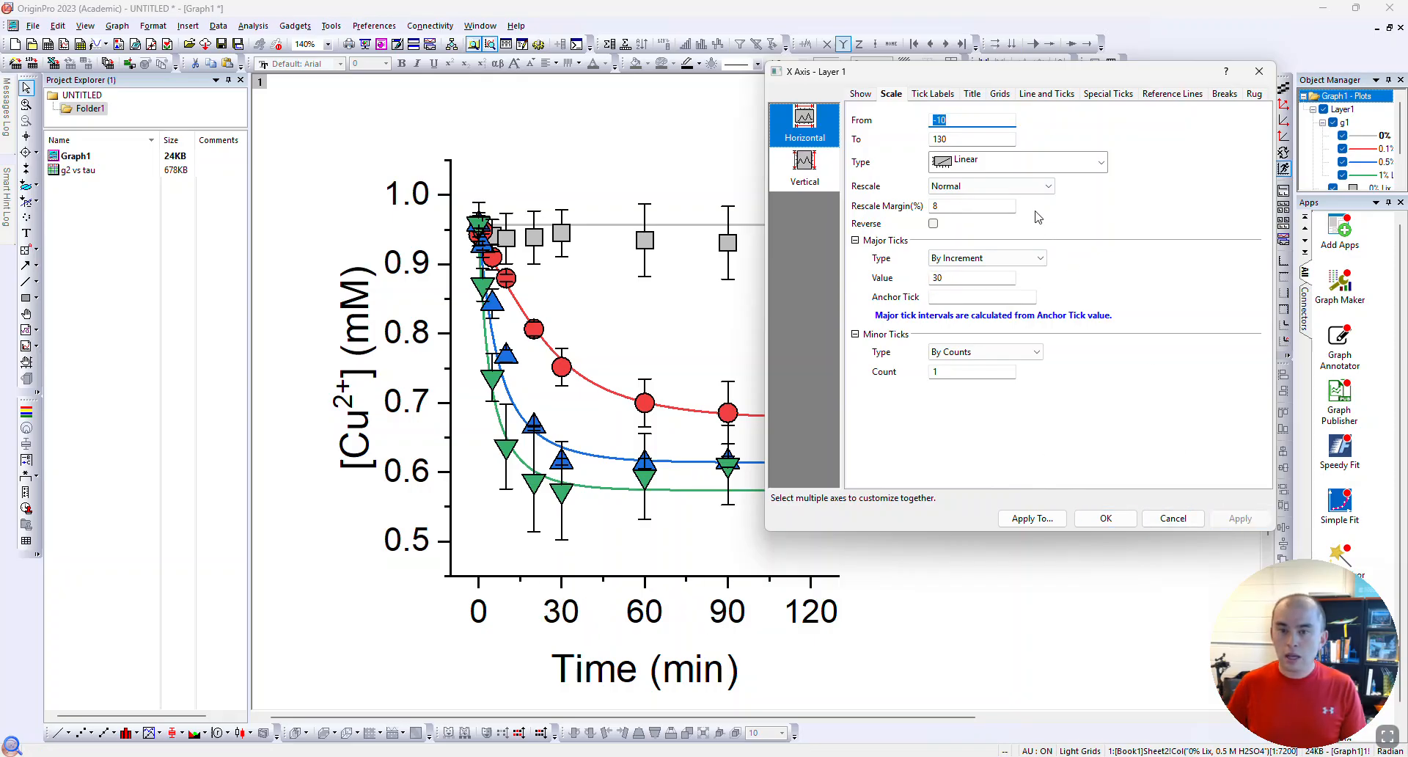
Set the X axis rescale mode to Fixed and accept the axis settings
{"action": "left_click", "coordinate": [1041, 185]}
{"action": "left_click", "coordinate": [983, 209]}
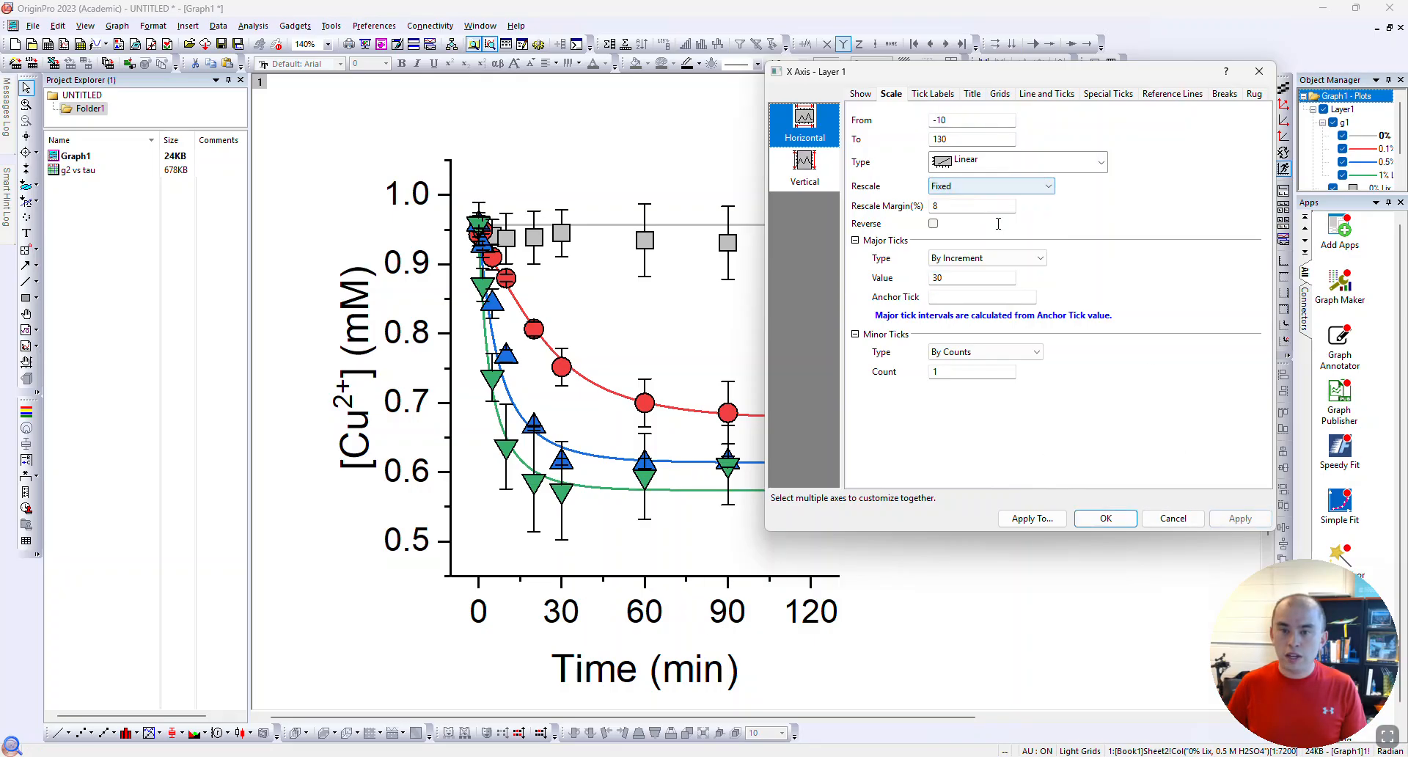
{"action": "left_click", "coordinate": [1240, 518]}
{"action": "left_click", "coordinate": [1106, 518]}
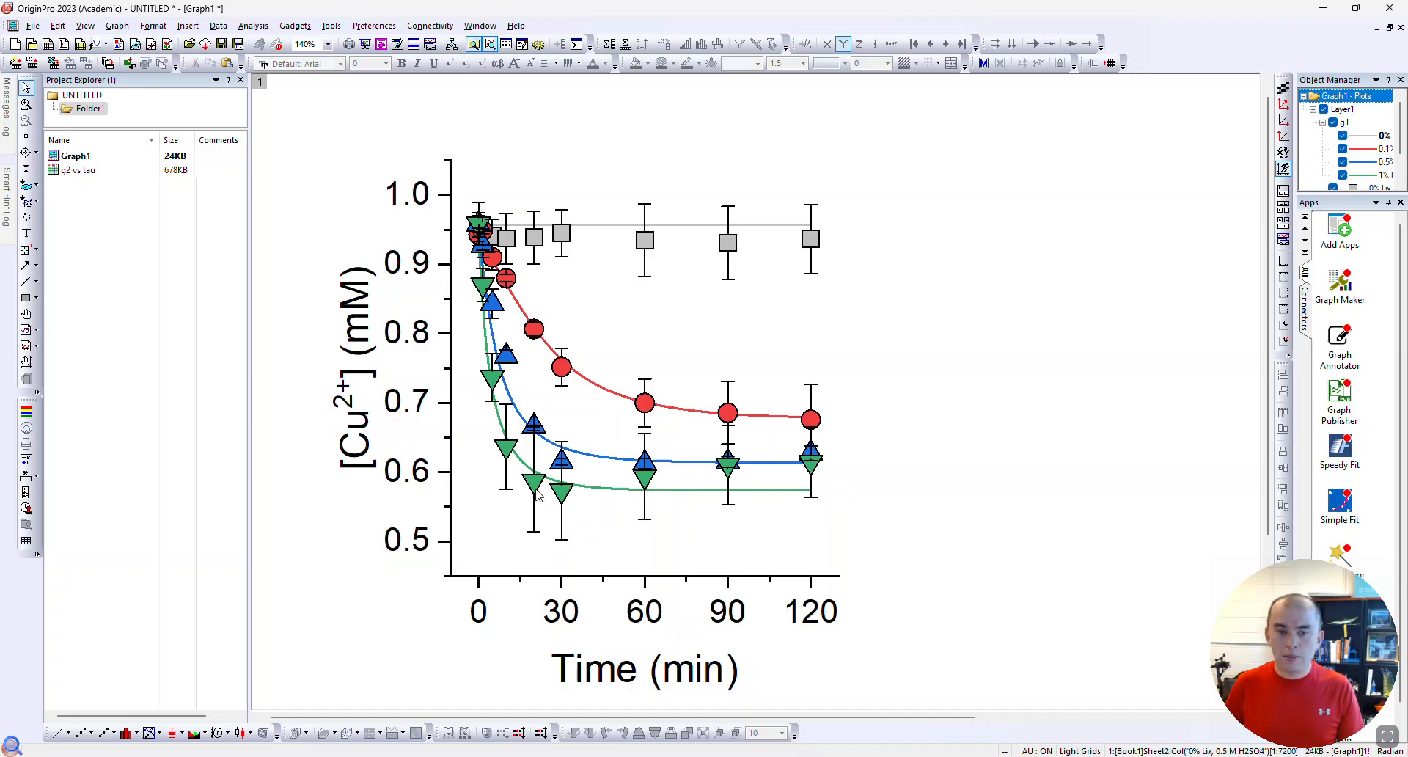
Check the axis frame and ticks of Figure 4 in the Zotero paper, and open the graph's bottom axis line and tick settings
{"action": "mouse_move", "coordinate": [536, 495]}
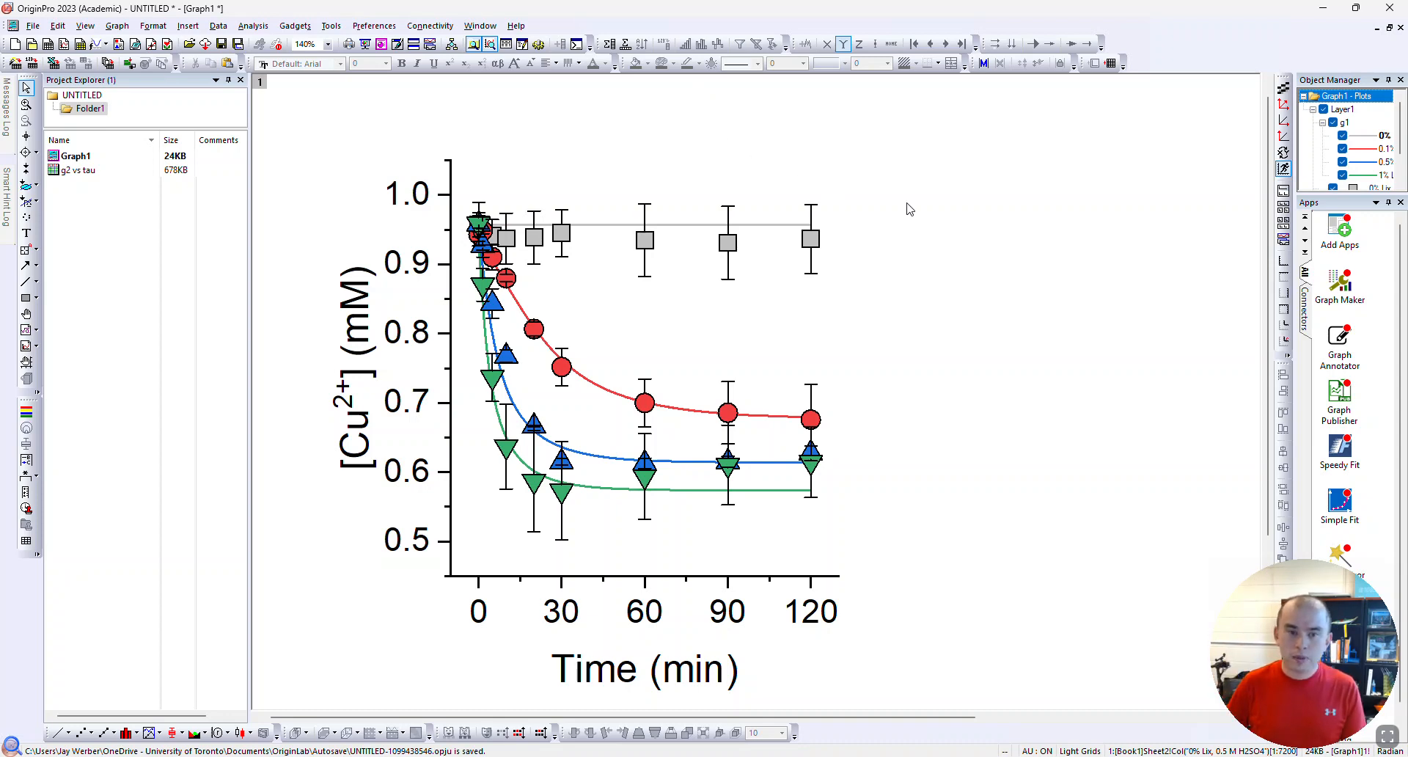
{"action": "key", "text": "alt+Tab"}
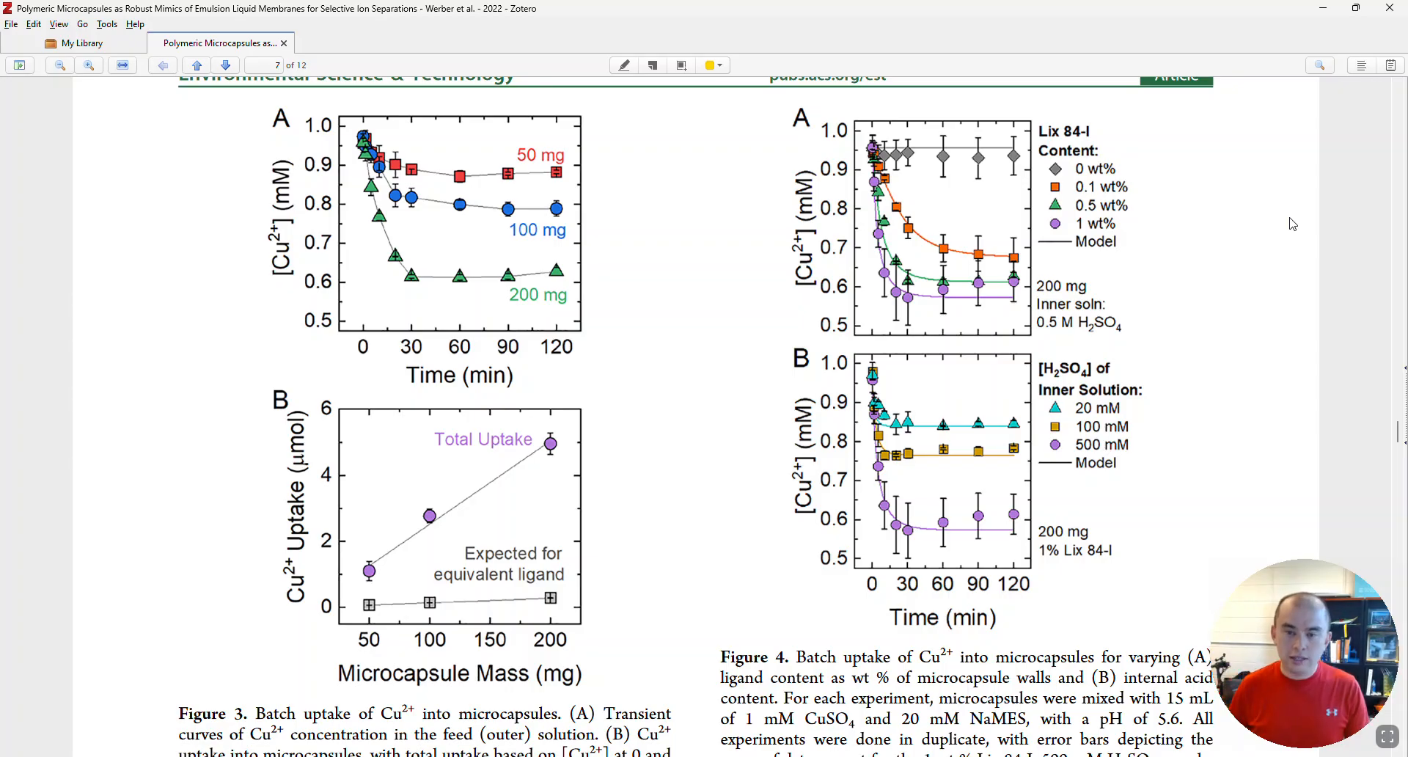
{"action": "key", "text": "alt+Tab"}
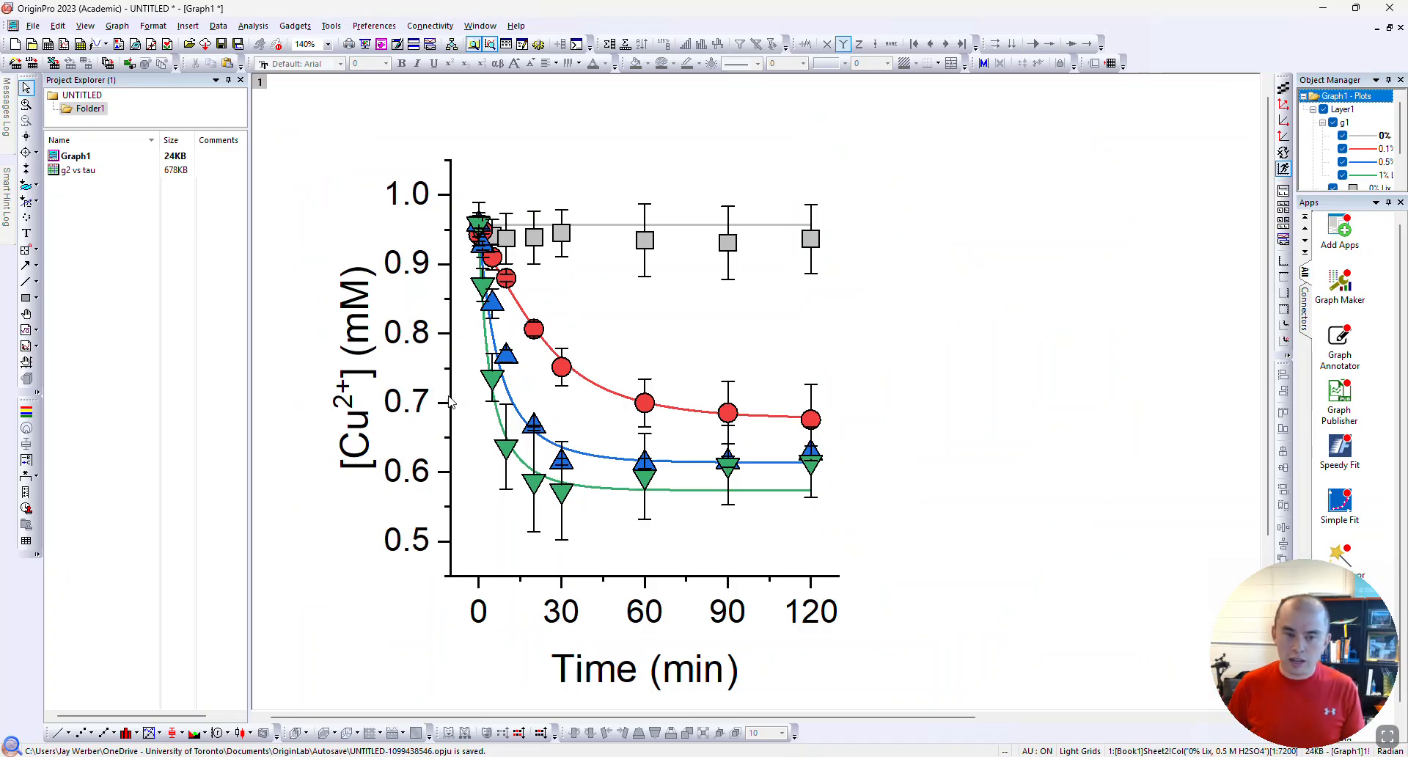
{"action": "left_click", "coordinate": [558, 579]}
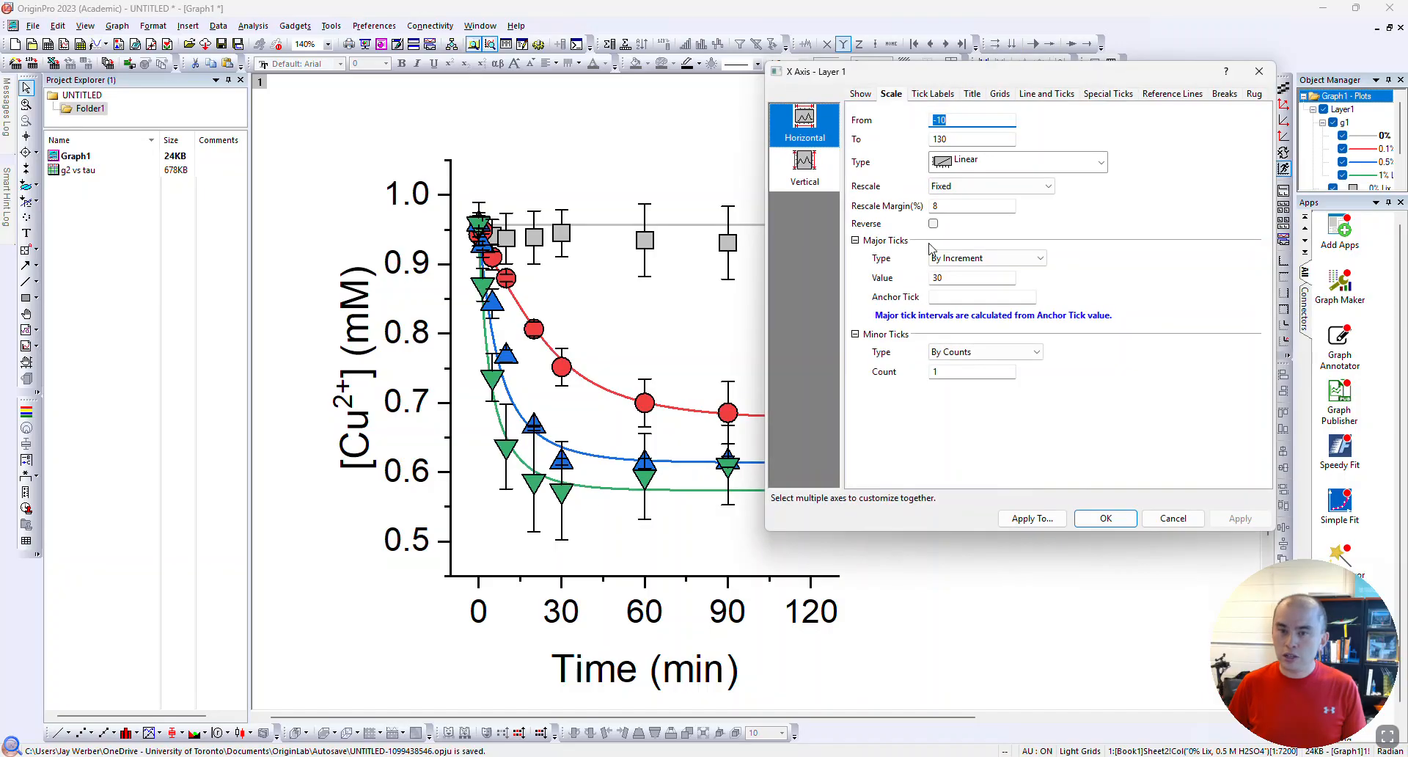
{"action": "left_click", "coordinate": [1049, 96]}
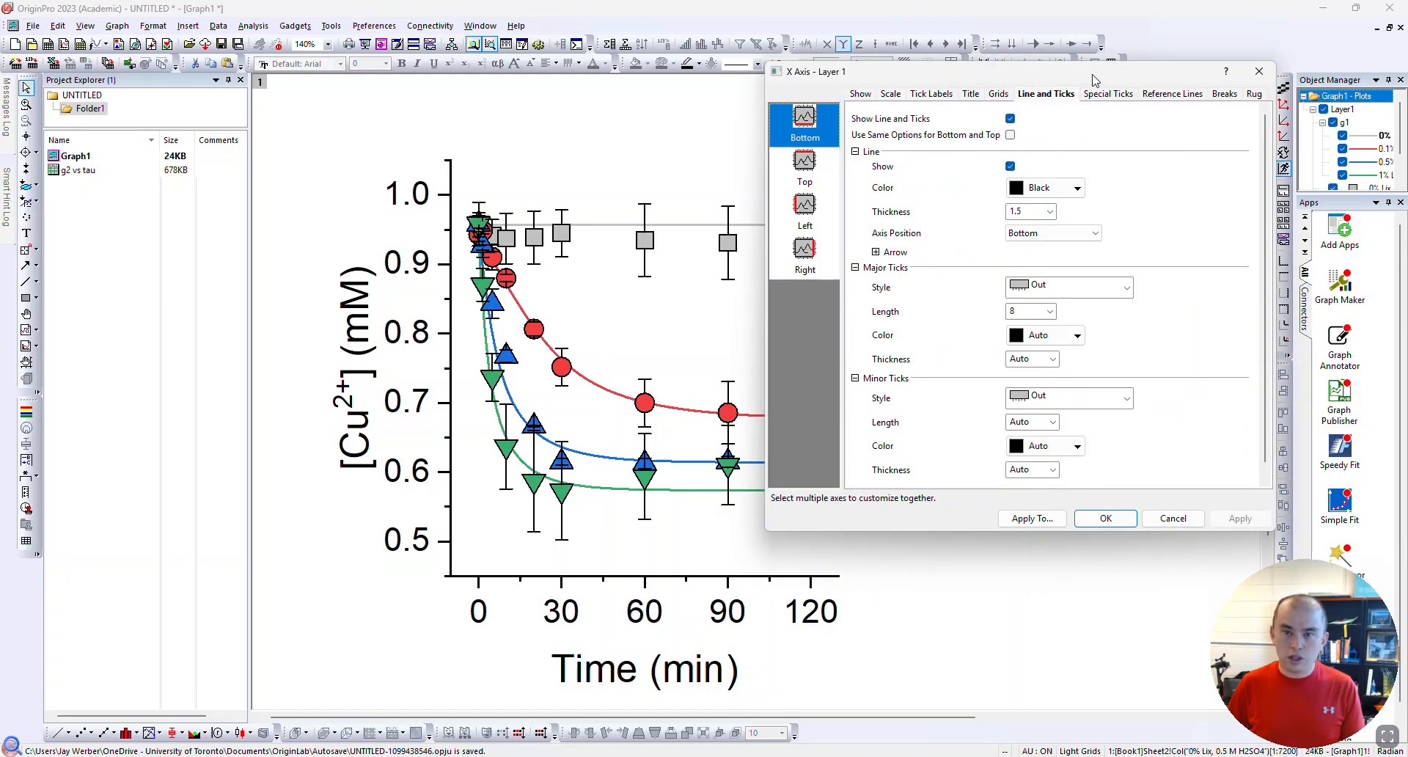
{"action": "left_click_drag", "start_coordinate": [1100, 72], "coordinate": [1139, 77]}
Try a line thickness of 4 on the bottom axis, and set it back to 1.5
{"action": "left_click", "coordinate": [1074, 216]}
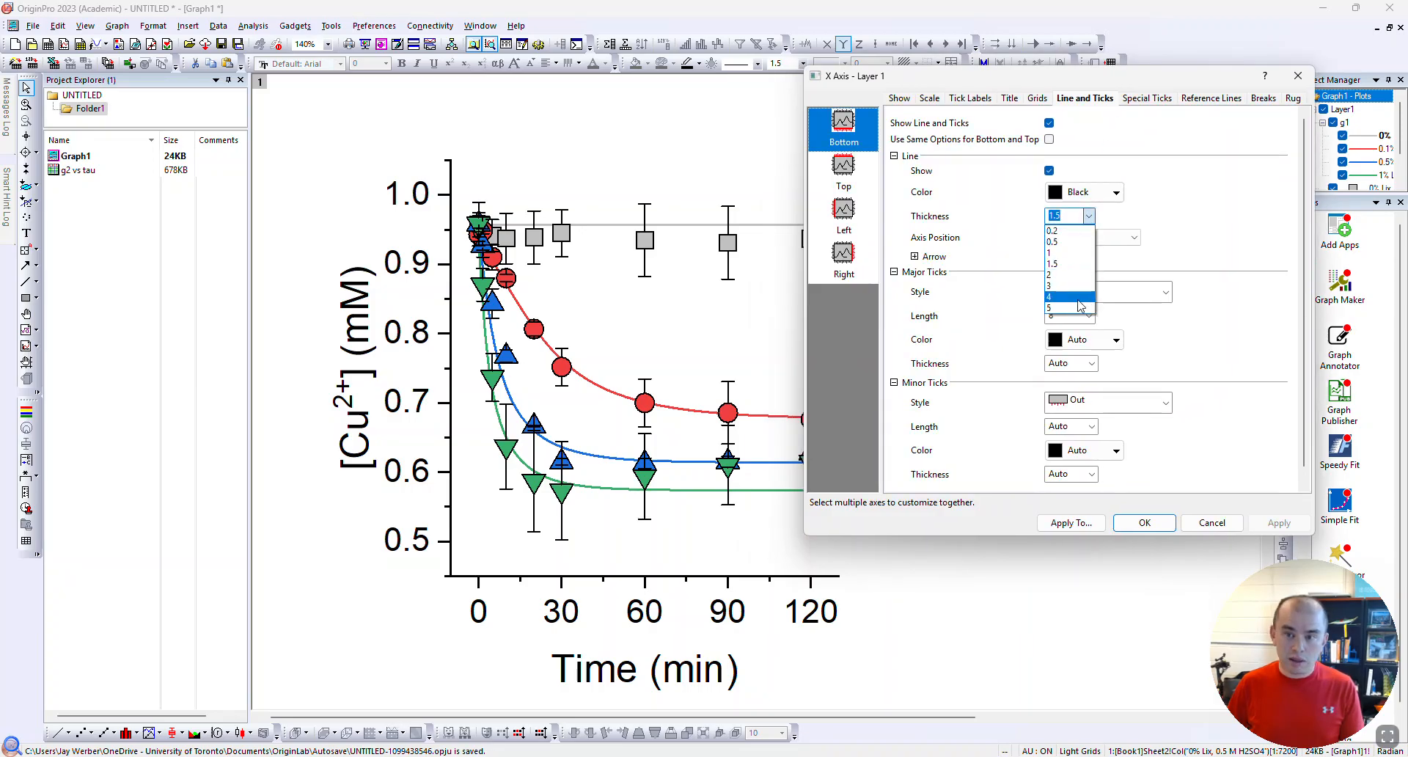
{"action": "left_click", "coordinate": [1070, 297]}
{"action": "left_click", "coordinate": [1279, 522]}
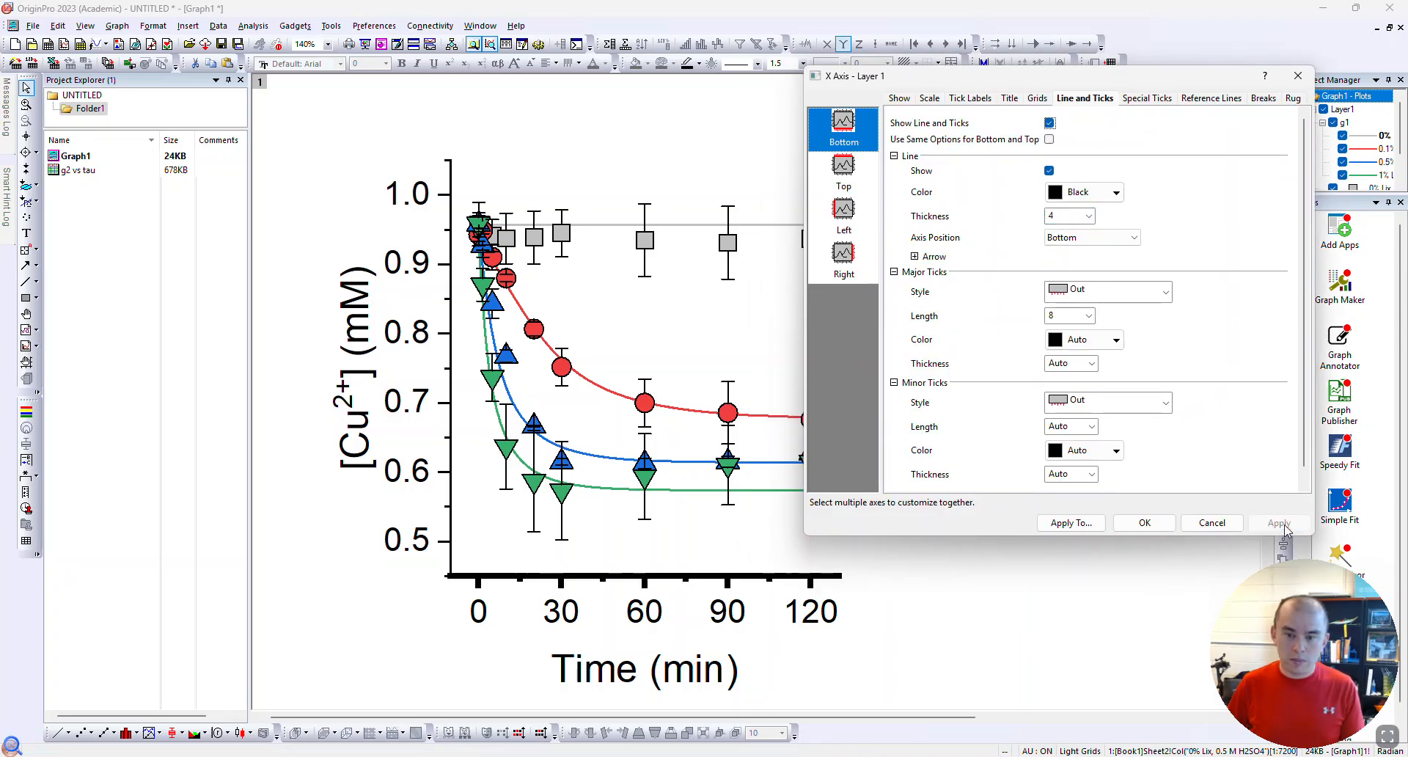
{"action": "left_click", "coordinate": [1087, 215]}
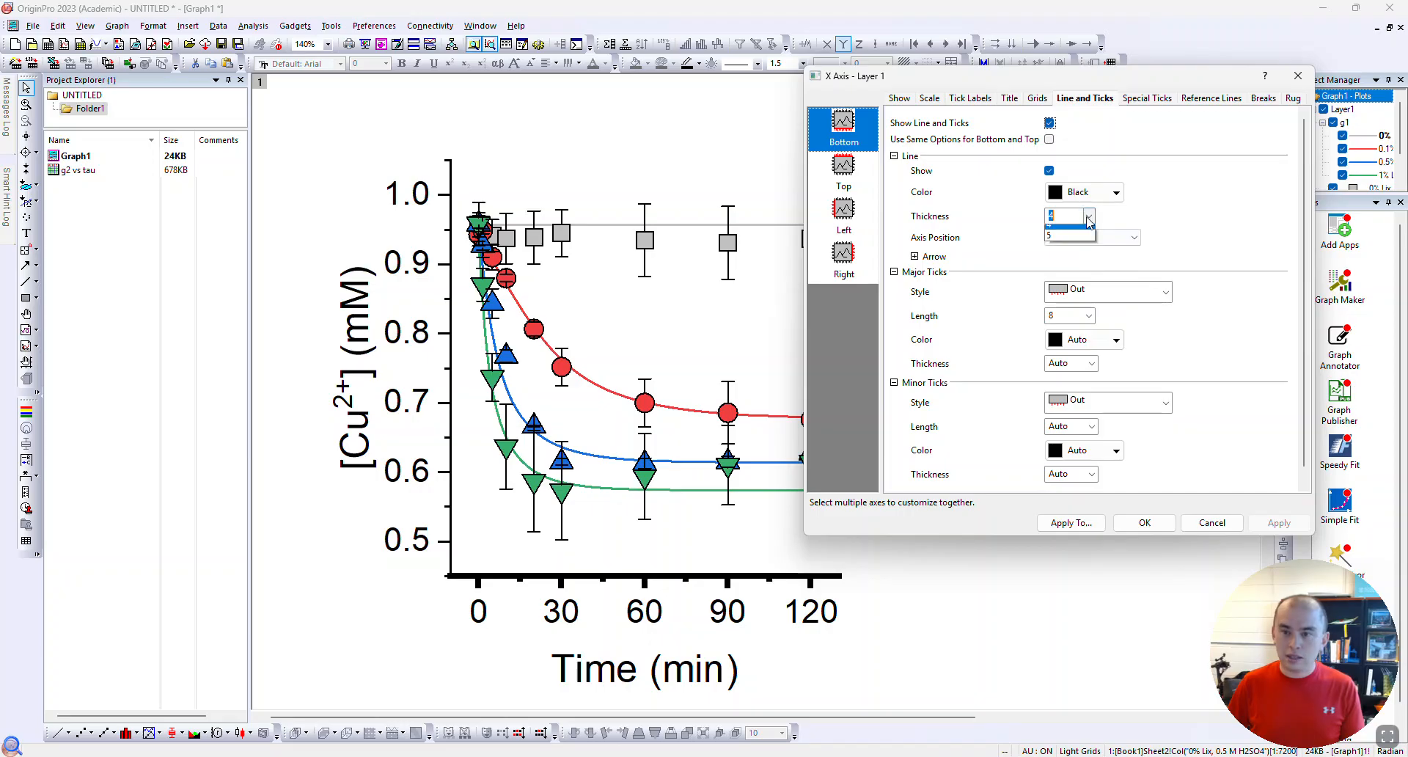
{"action": "left_click", "coordinate": [1074, 266]}
{"action": "left_click", "coordinate": [1276, 522]}
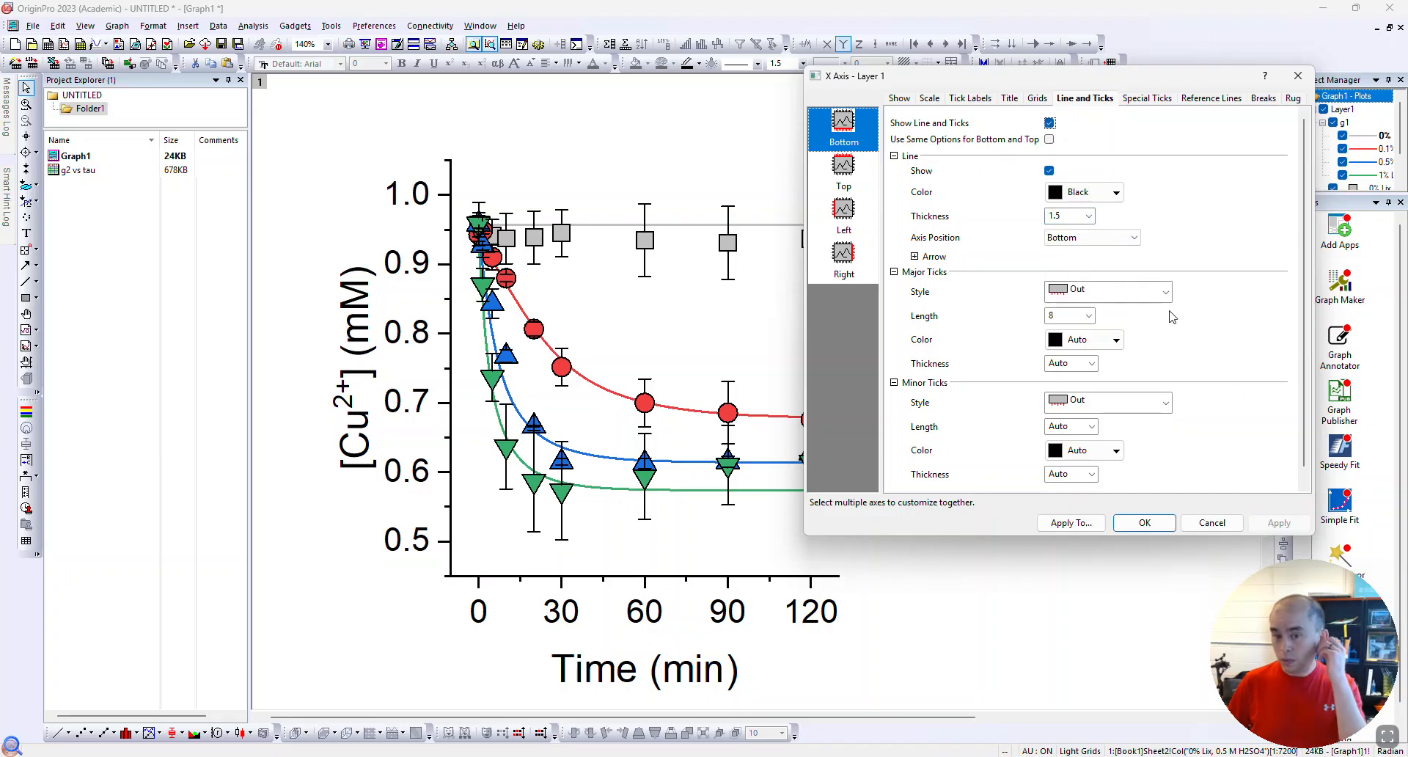
Set the bottom axis's major and minor tick styles to In, and apply the same options to the top axis
{"action": "left_click", "coordinate": [1107, 291]}
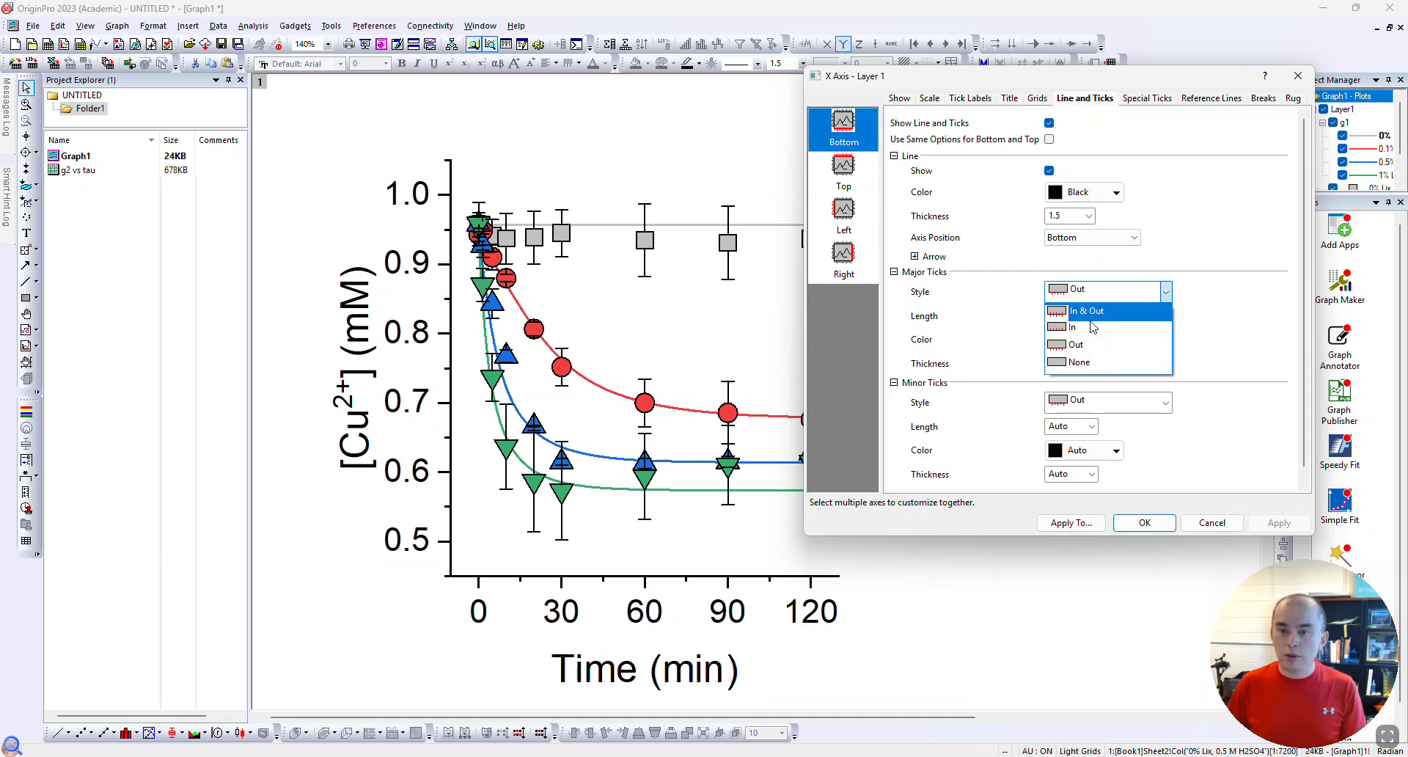
{"action": "left_click", "coordinate": [1085, 326]}
{"action": "left_click", "coordinate": [1128, 403]}
{"action": "left_click", "coordinate": [1085, 437]}
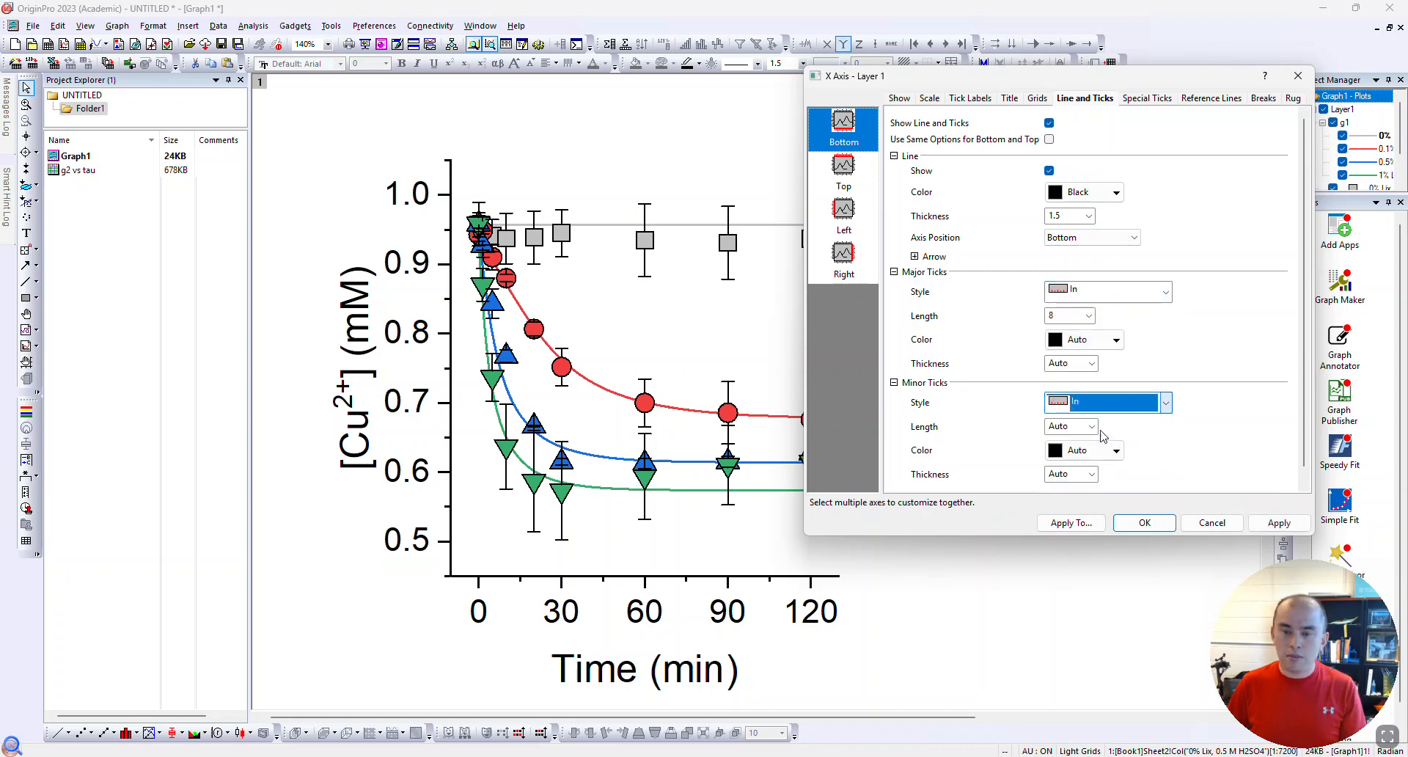
{"action": "left_click", "coordinate": [1294, 523]}
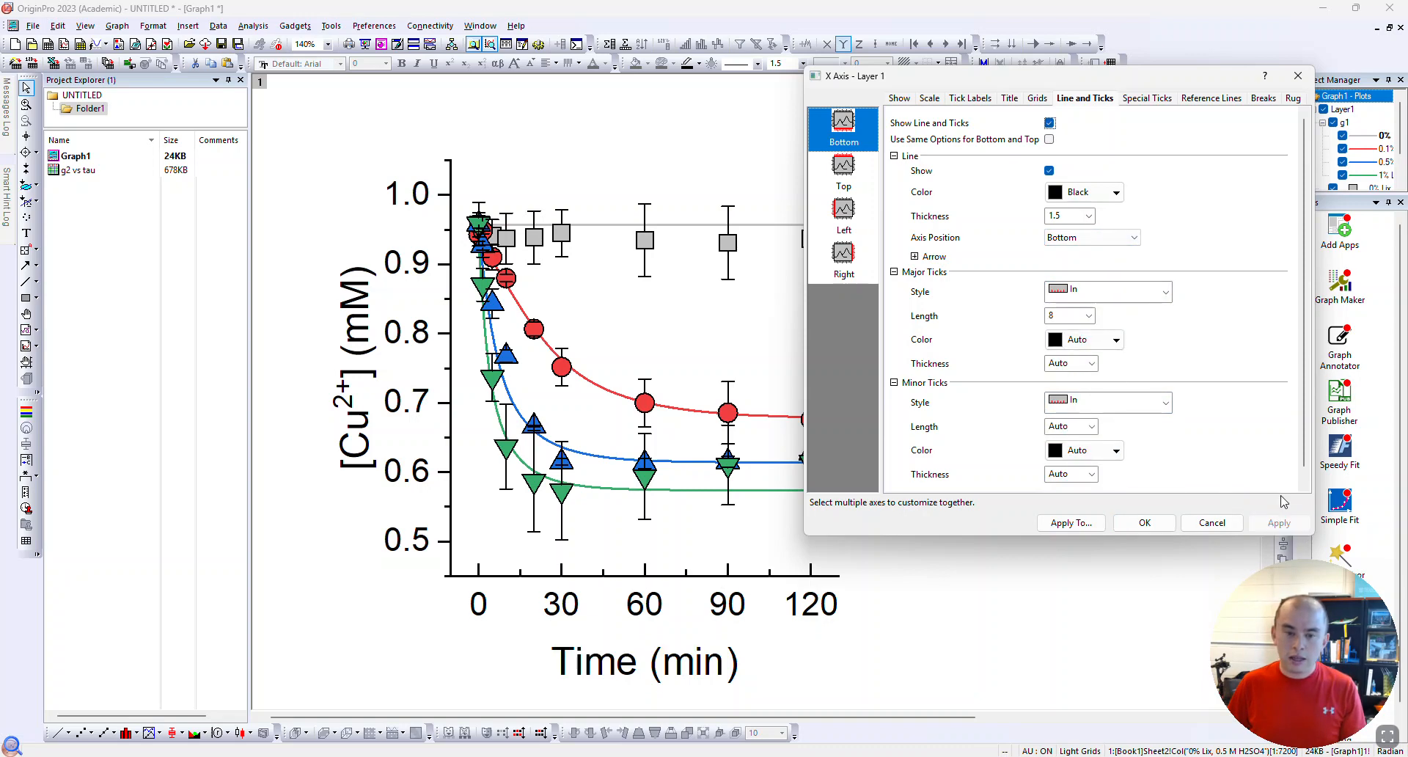
{"action": "left_click", "coordinate": [1049, 139]}
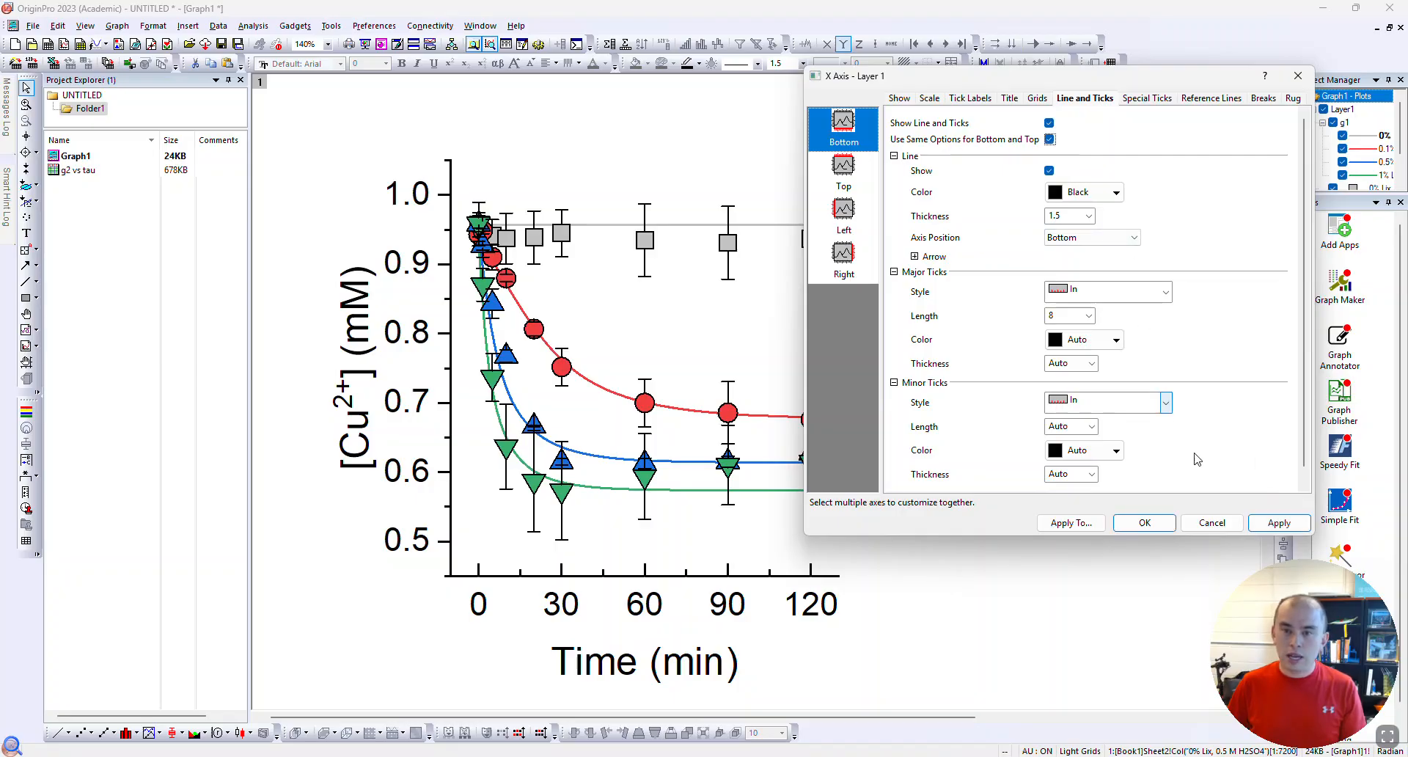
{"action": "left_click", "coordinate": [1269, 525]}
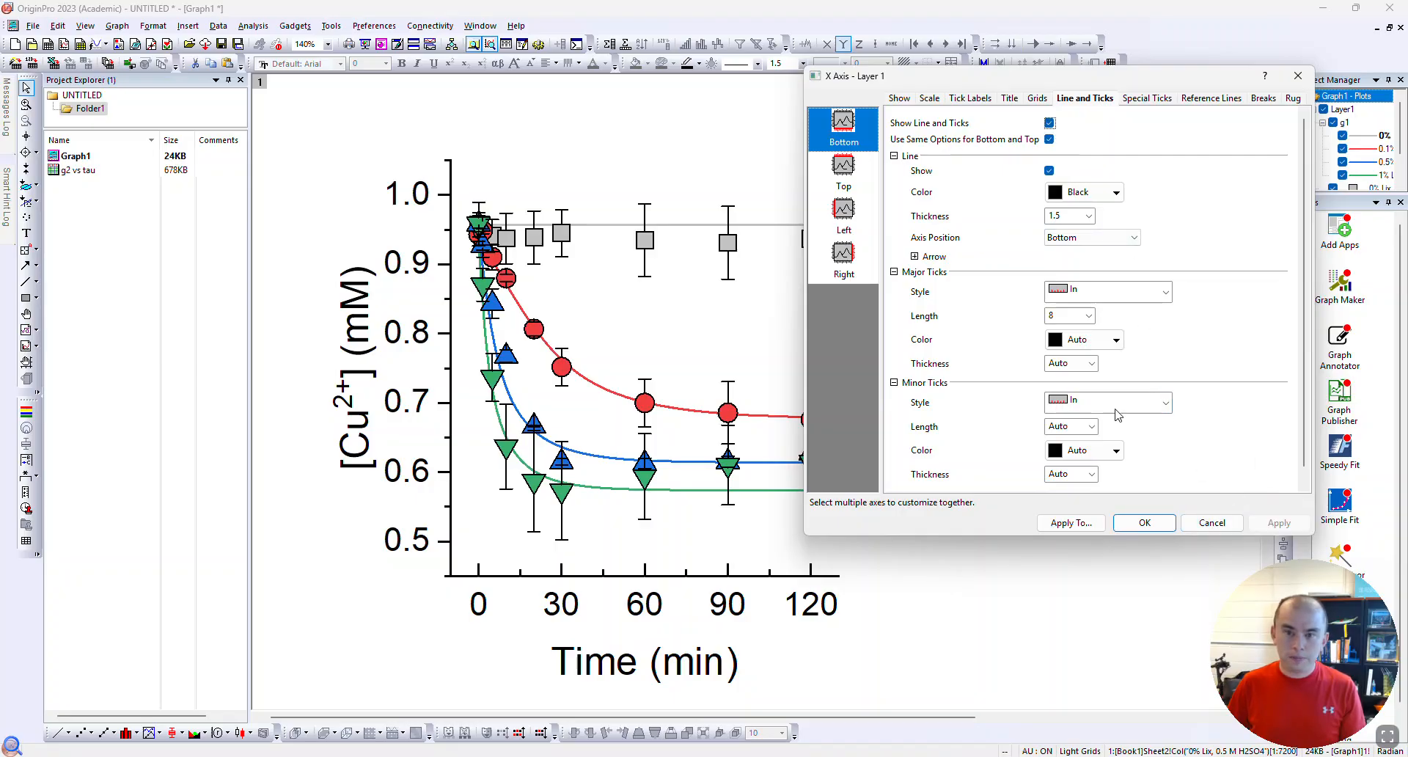
Set the left axis's major and minor tick styles to In and apply the change
{"action": "left_click", "coordinate": [844, 214]}
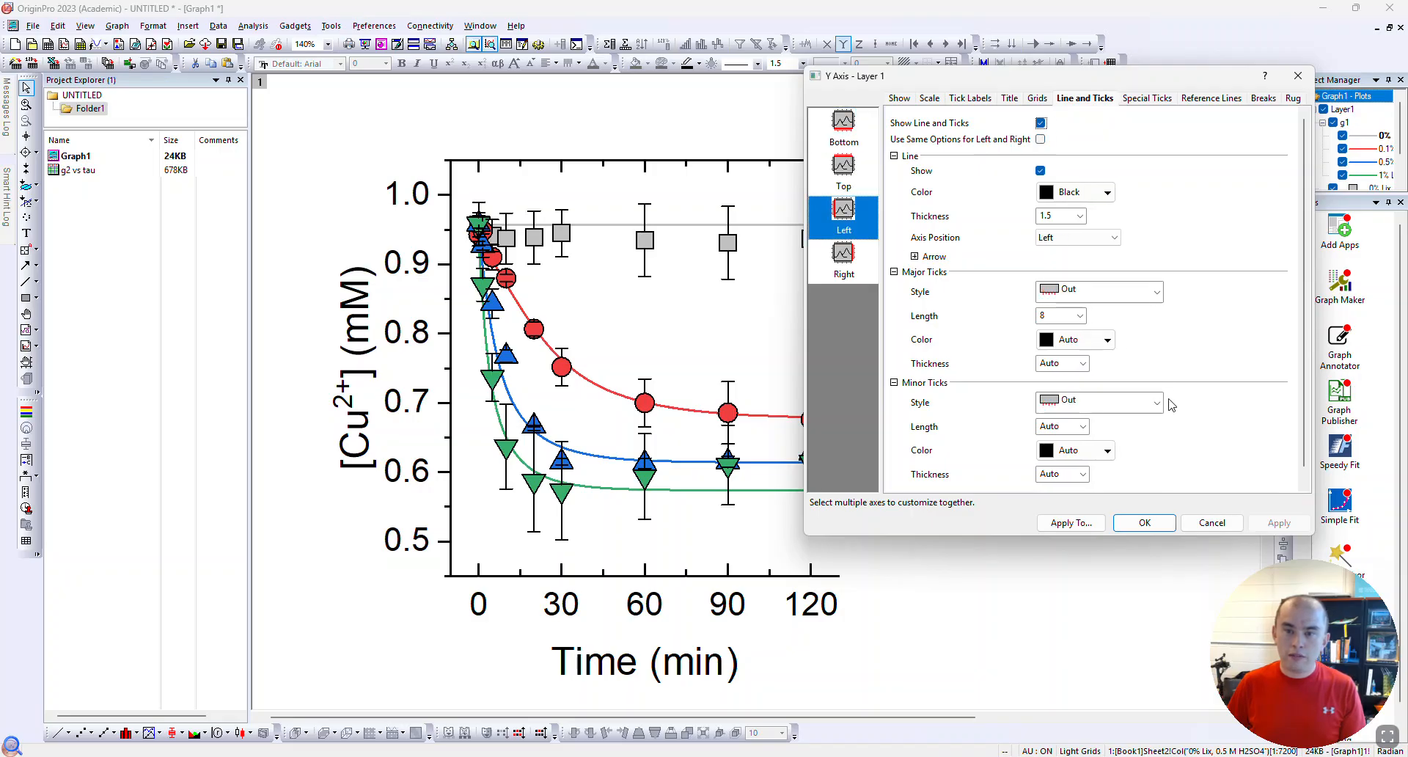
{"action": "left_click", "coordinate": [1100, 293]}
{"action": "left_click", "coordinate": [1076, 328]}
{"action": "left_click", "coordinate": [1114, 402]}
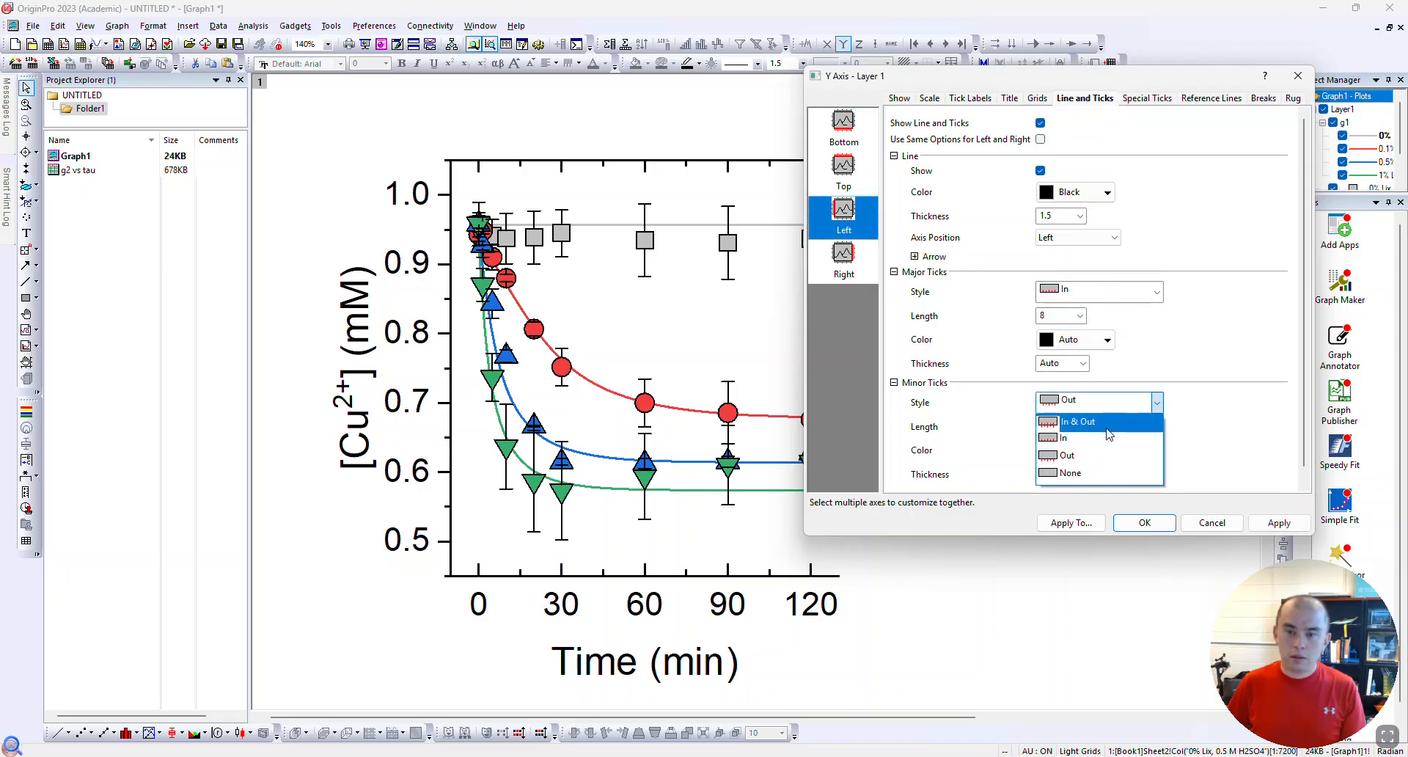
{"action": "left_click", "coordinate": [1100, 438]}
{"action": "left_click", "coordinate": [1290, 525]}
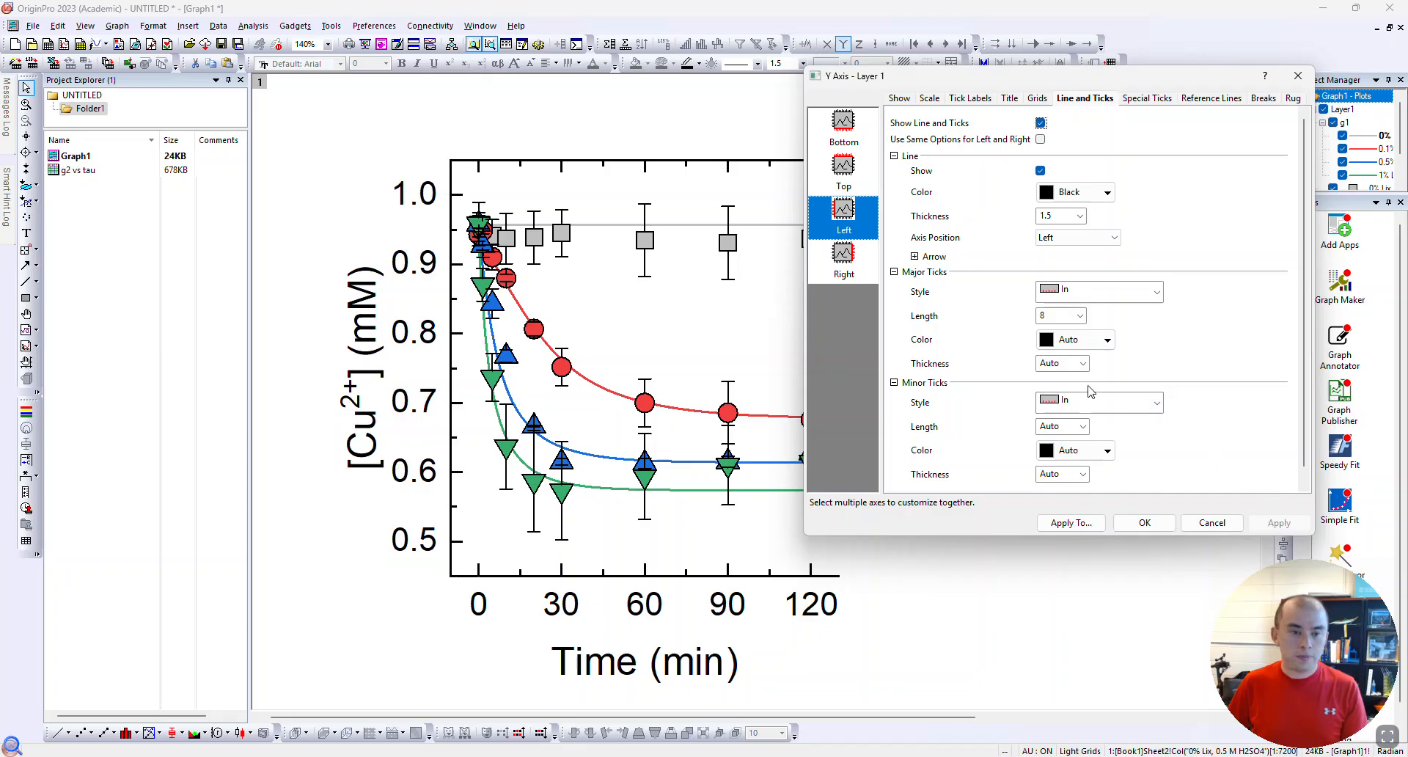
{"action": "left_click_drag", "start_coordinate": [1003, 79], "coordinate": [1077, 83]}
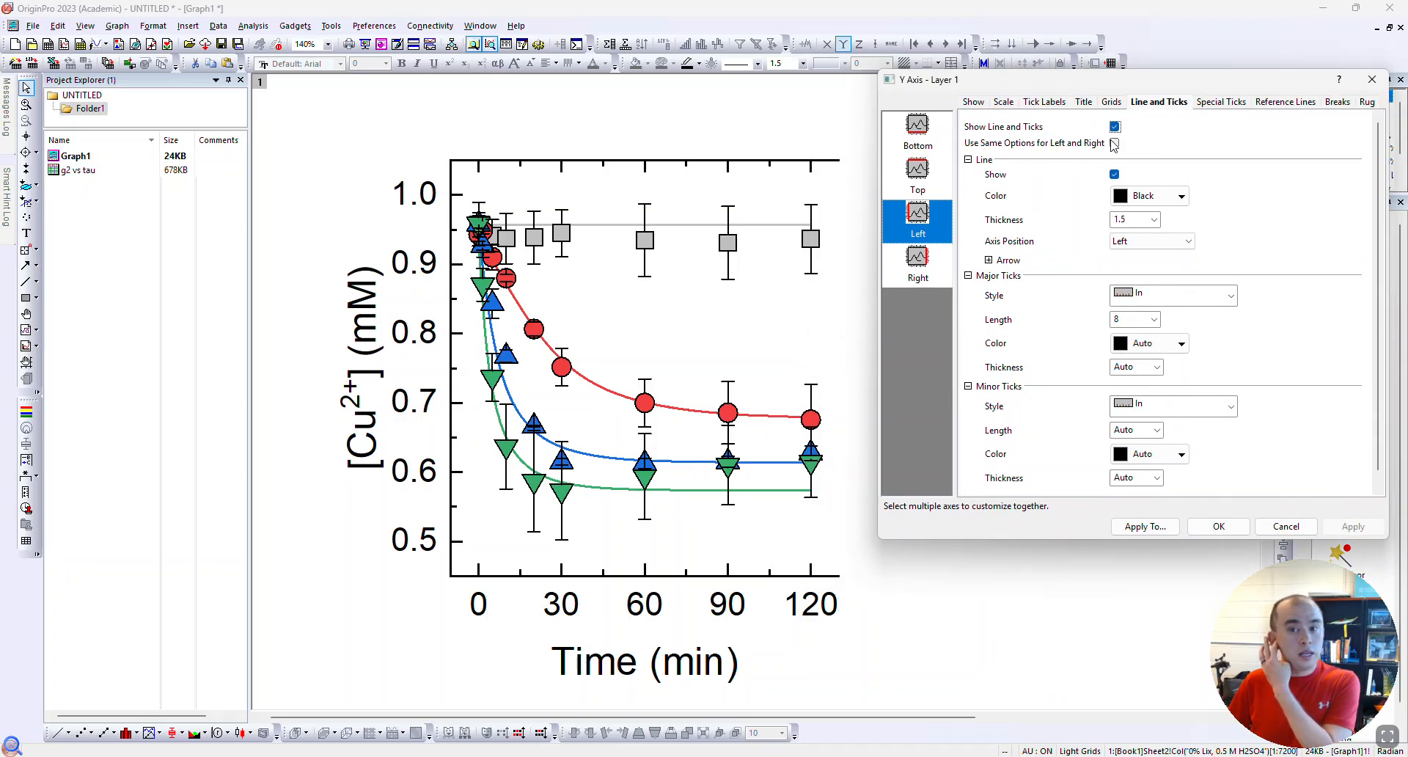
Apply the Y axis line and tick settings using the same options for the left and right axes
{"action": "left_click", "coordinate": [1329, 524]}
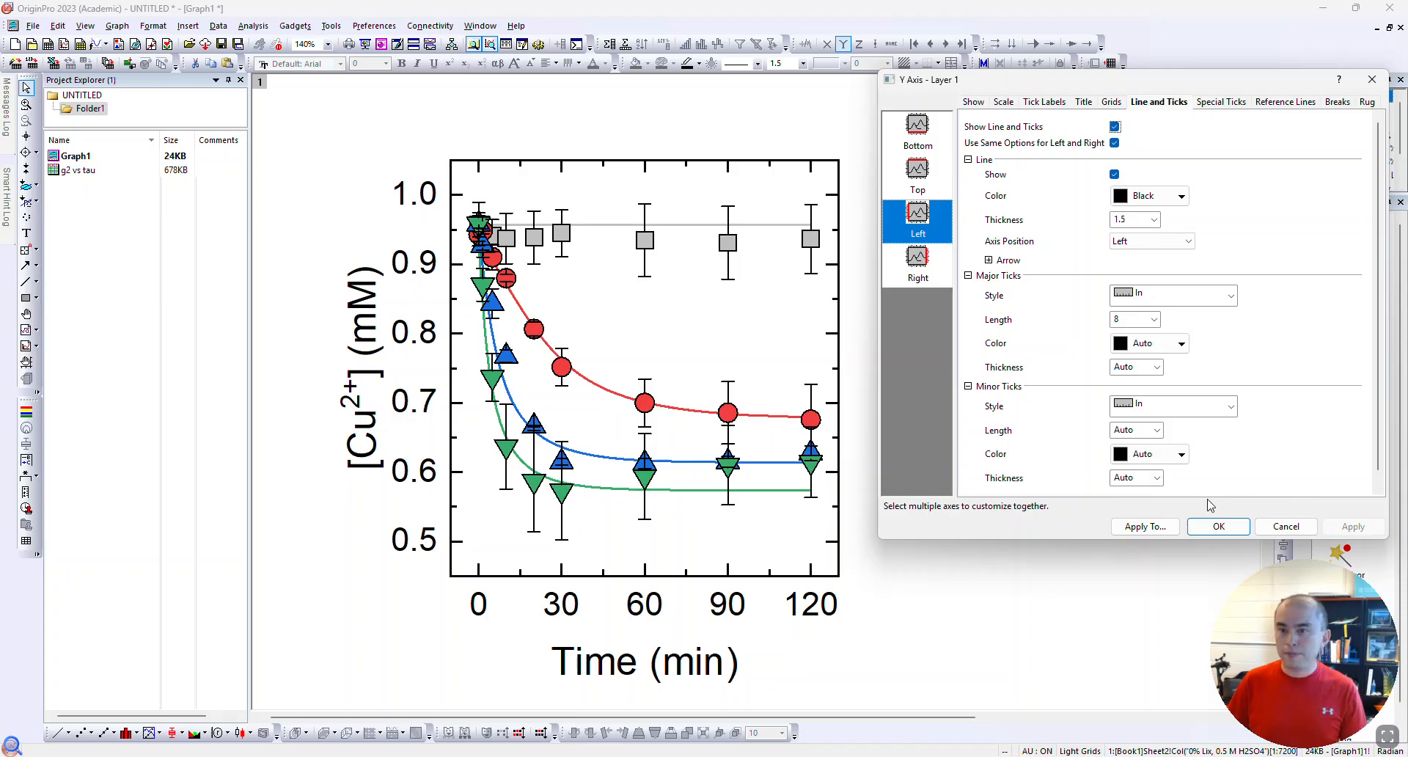
{"action": "left_click", "coordinate": [1216, 526]}
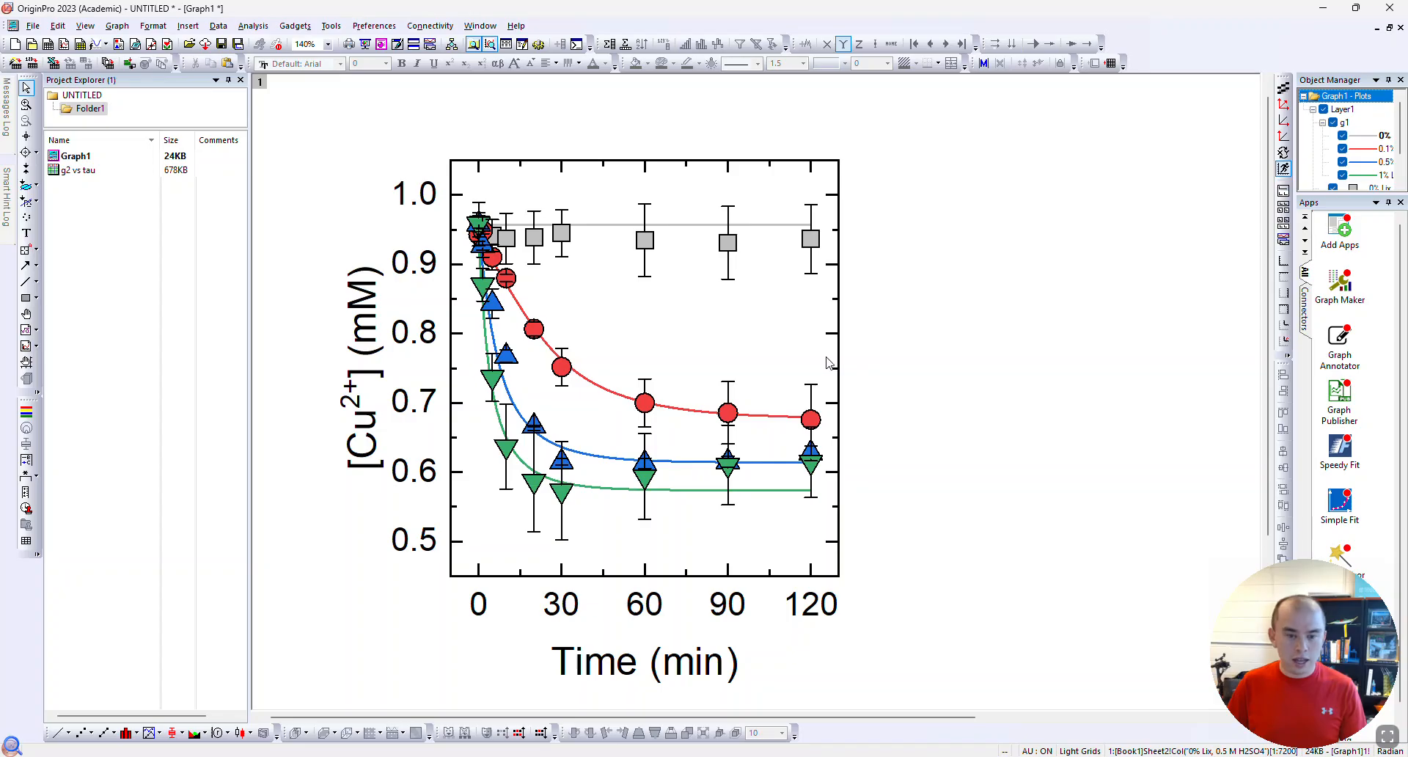
Reconstruct the legend for the copper concentration graph's layer
{"action": "scroll", "coordinate": [826, 362], "scroll_direction": "down", "scroll_amount": 1}
{"action": "scroll", "coordinate": [843, 360], "scroll_direction": "up", "scroll_amount": 1}
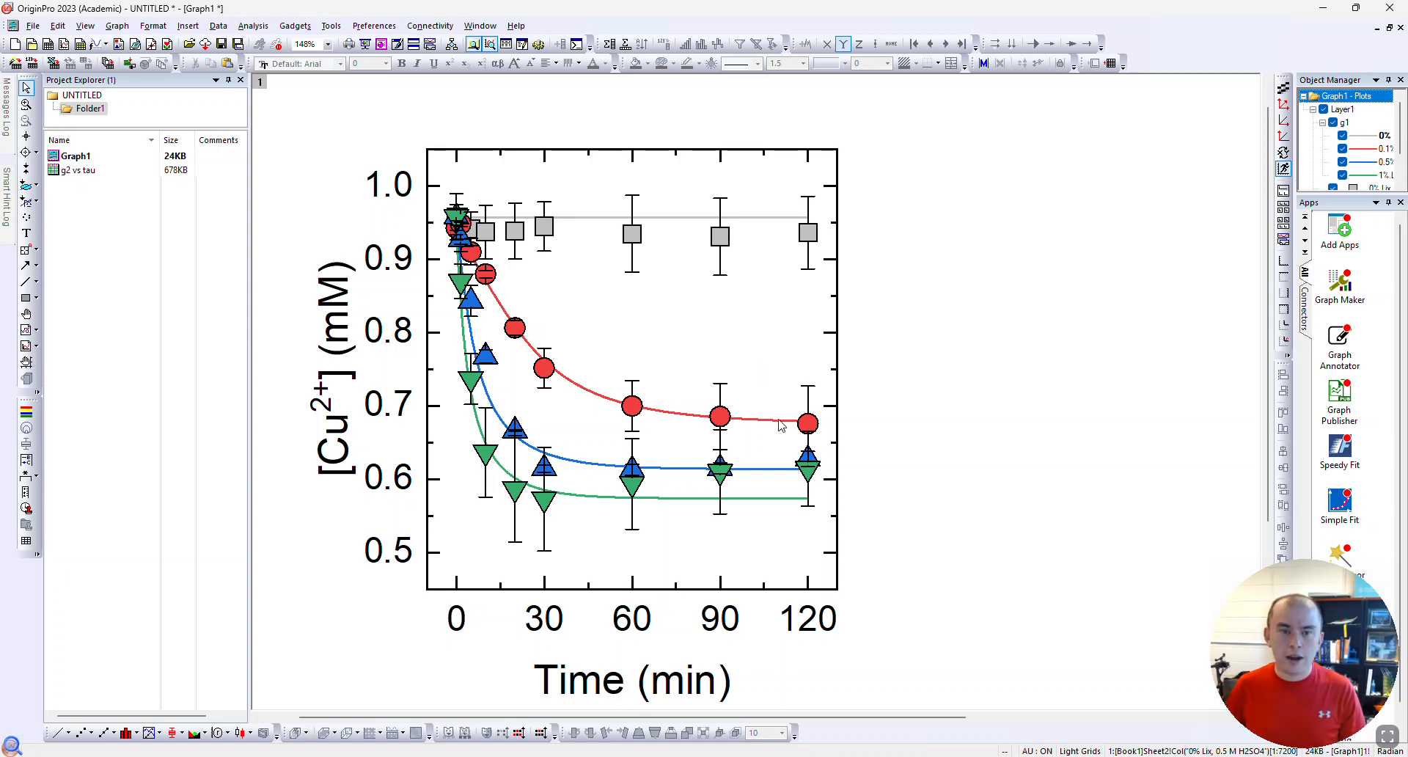
{"action": "left_click", "coordinate": [722, 371]}
{"action": "left_click", "coordinate": [119, 27]}
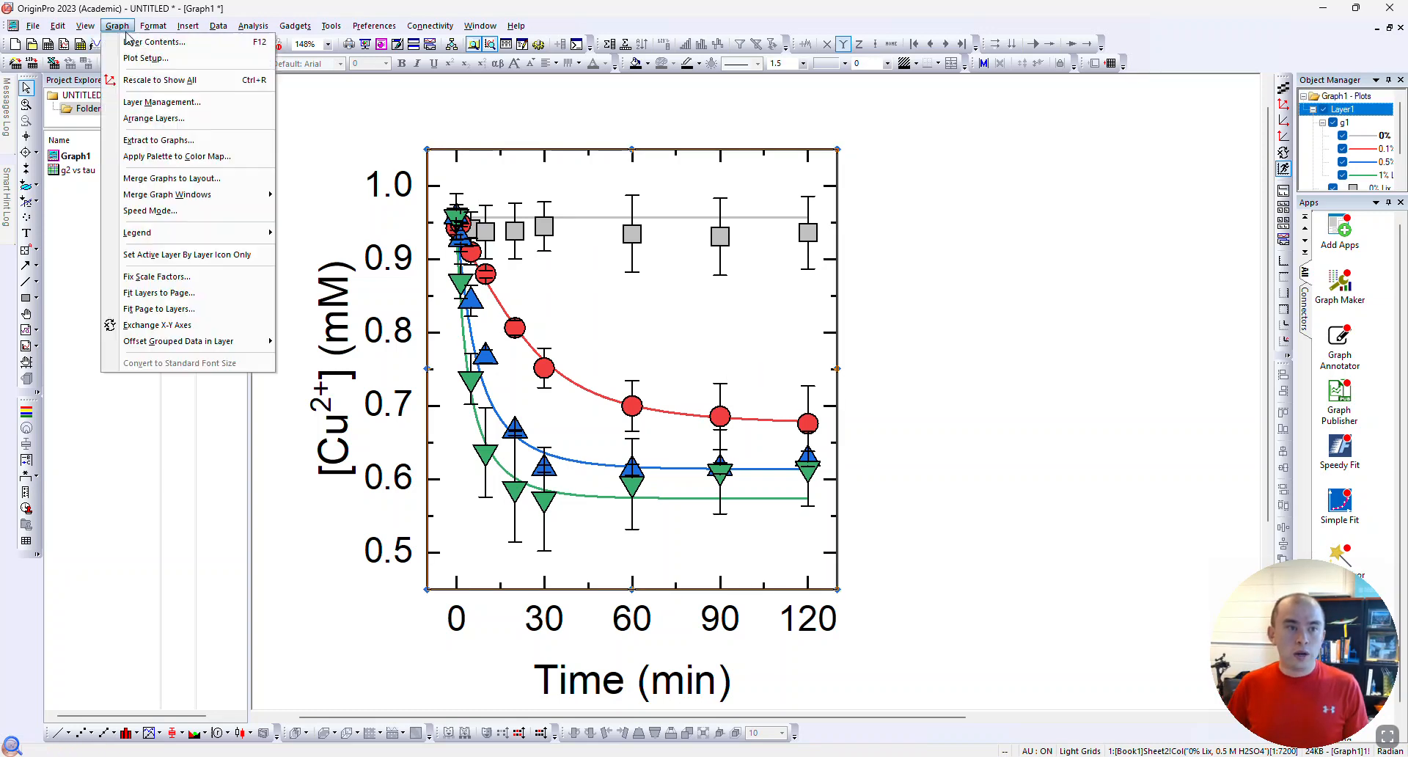
{"action": "mouse_move", "coordinate": [170, 235]}
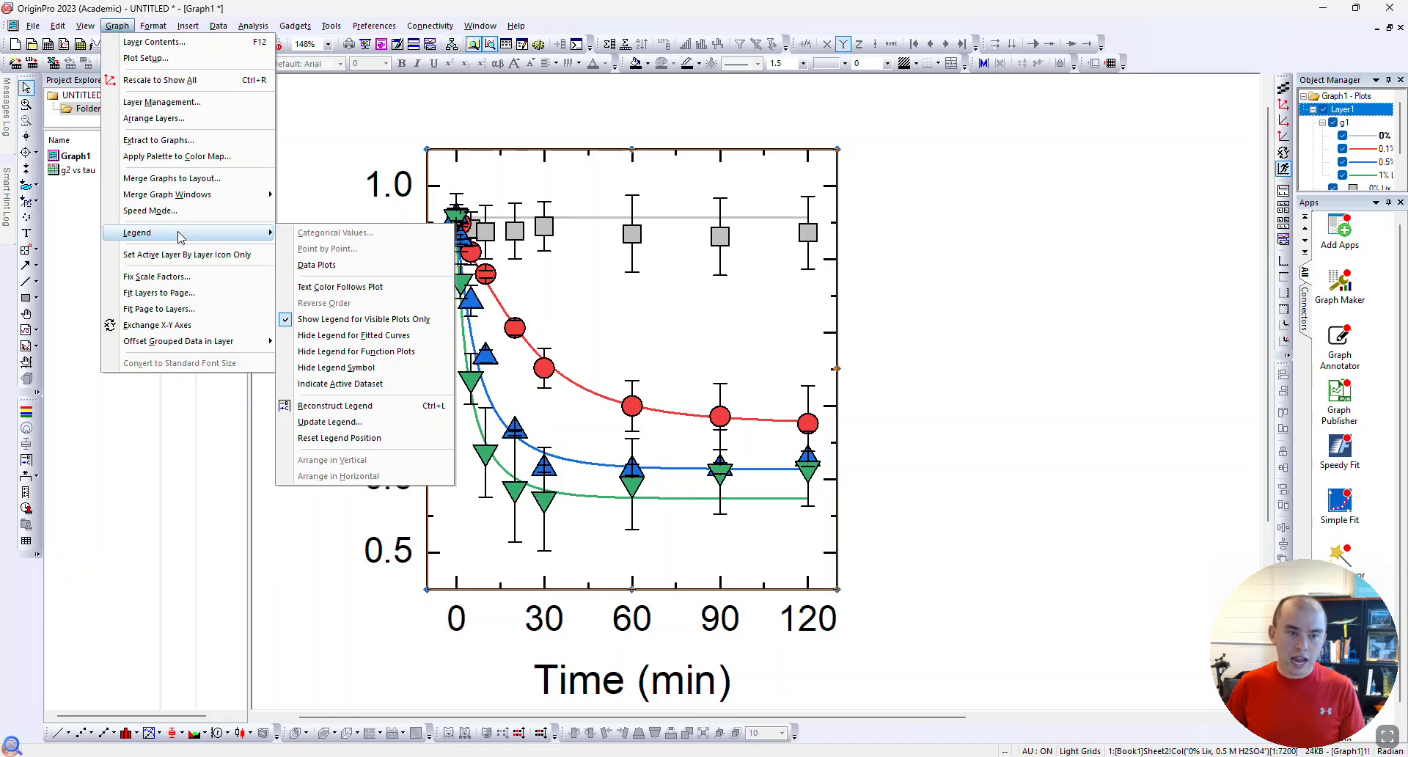
{"action": "left_click", "coordinate": [337, 406]}
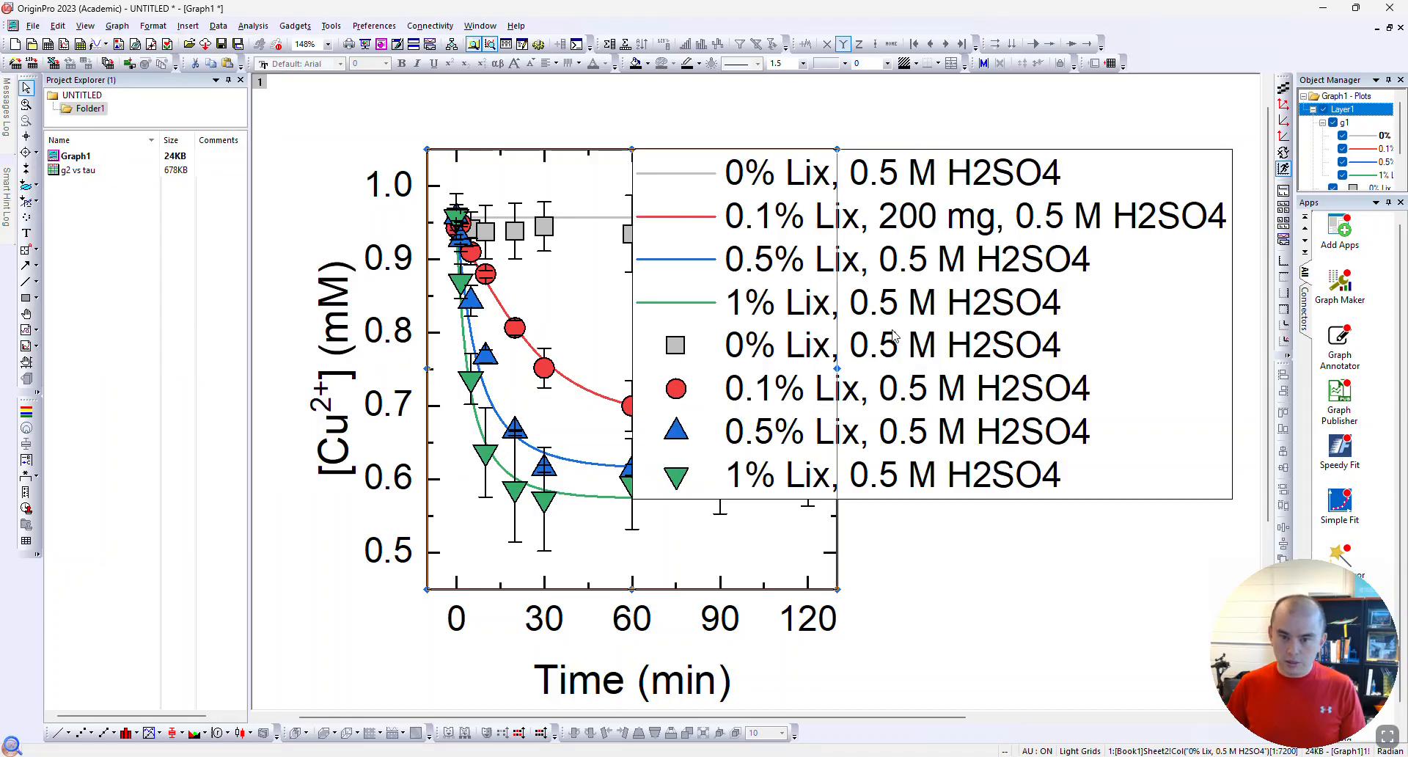
Move the legend outside the plot frame, just beyond its right edge
{"action": "left_click", "coordinate": [1146, 327]}
{"action": "scroll", "coordinate": [1177, 323], "scroll_direction": "down", "scroll_amount": 1}
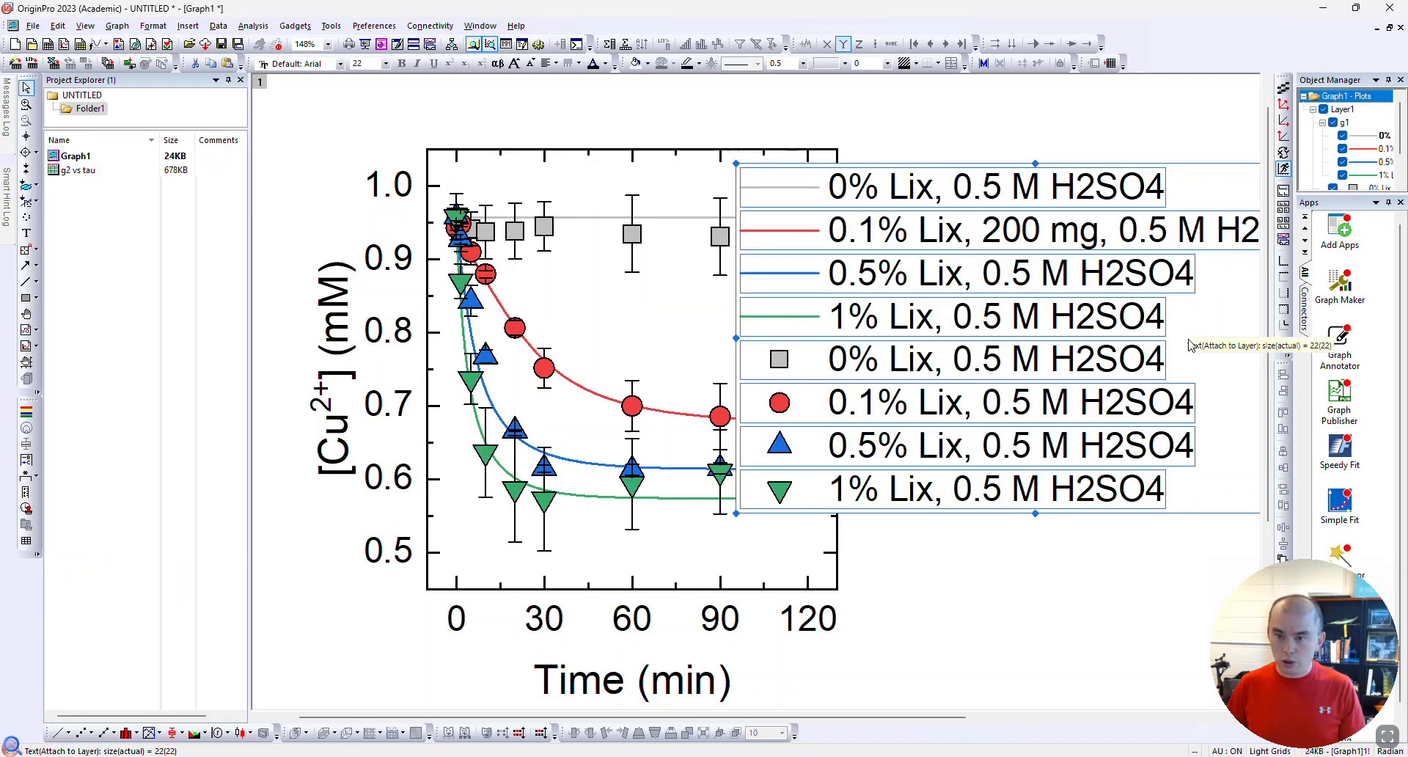
{"action": "left_click_drag", "start_coordinate": [1186, 402], "coordinate": [1287, 392]}
Reduce the legend's font size to 20, trying 16 and 18 first
{"action": "left_click", "coordinate": [385, 64]}
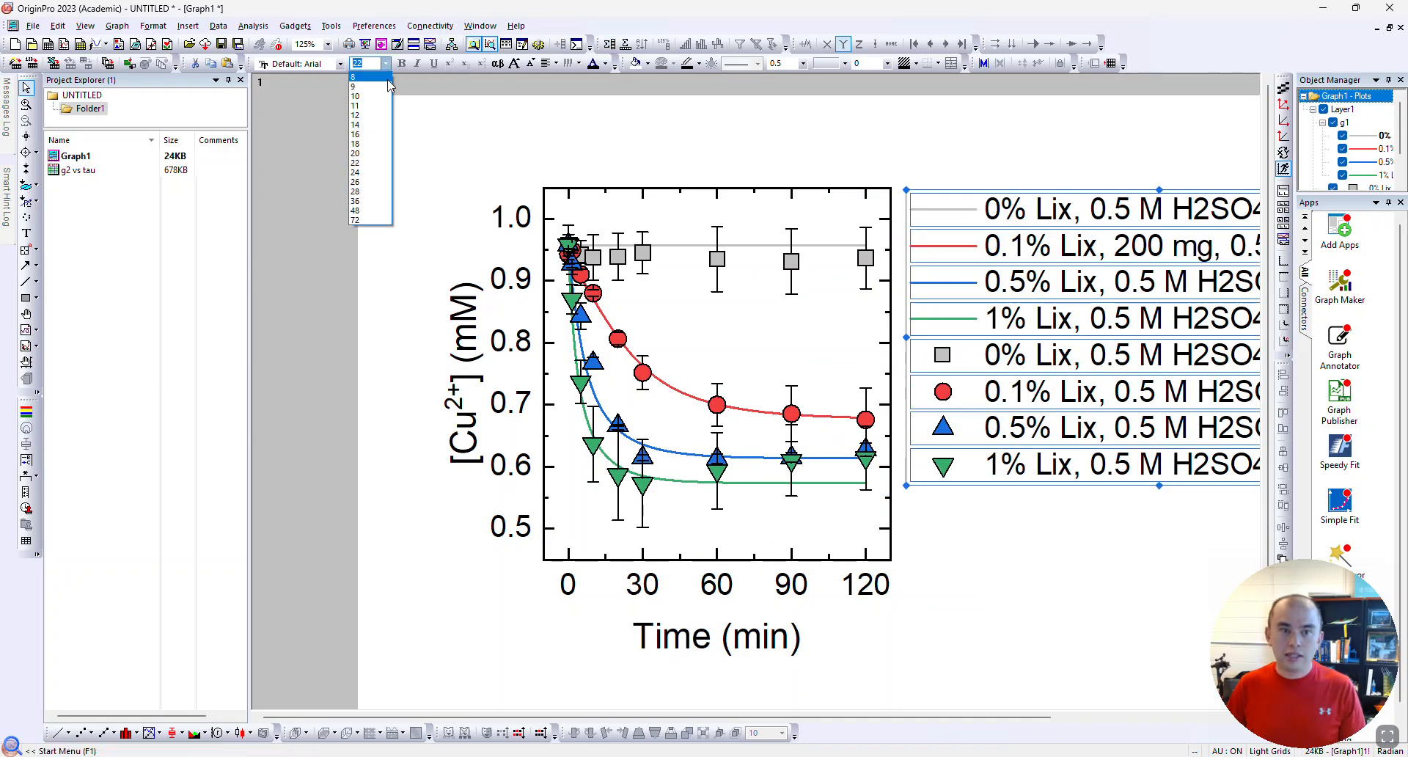
{"action": "left_click", "coordinate": [369, 134]}
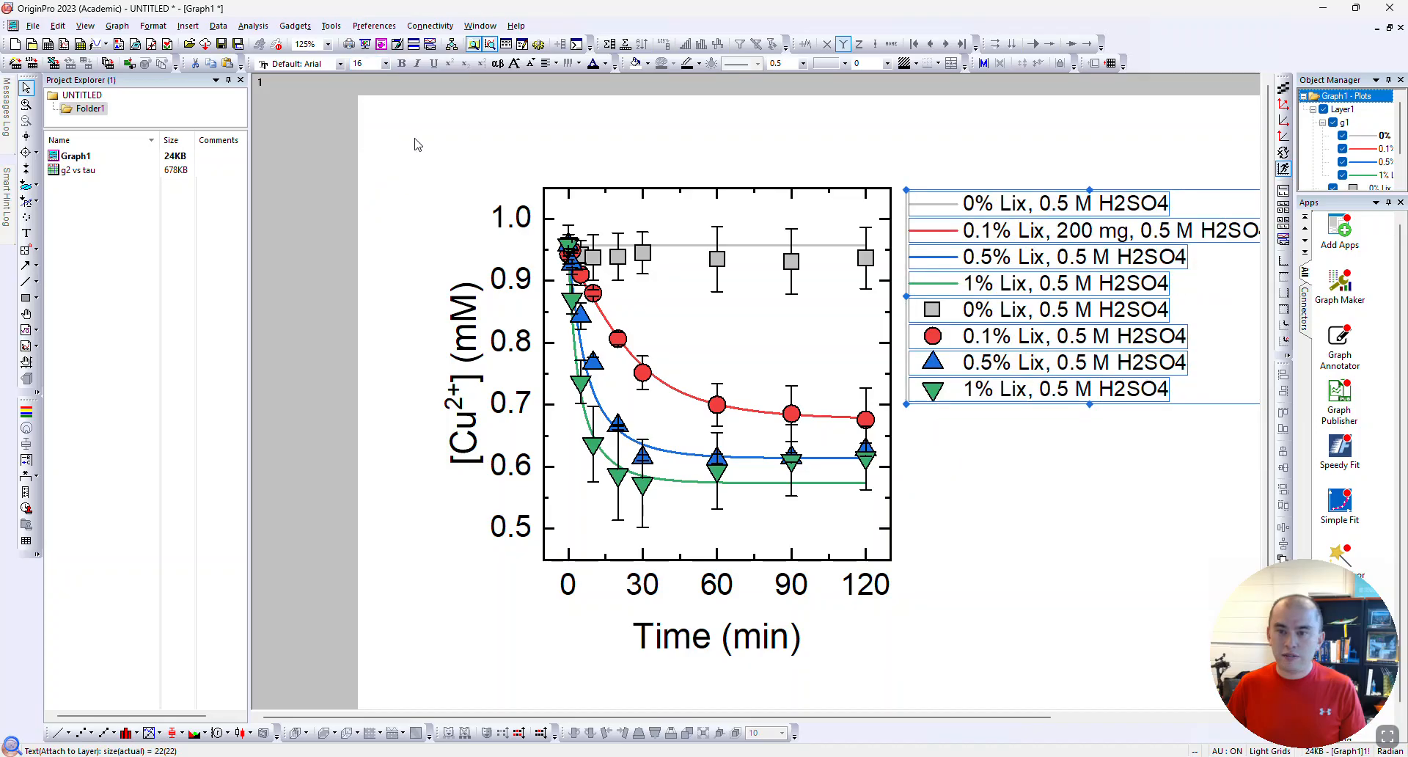
{"action": "left_click", "coordinate": [385, 64]}
{"action": "left_click", "coordinate": [362, 144]}
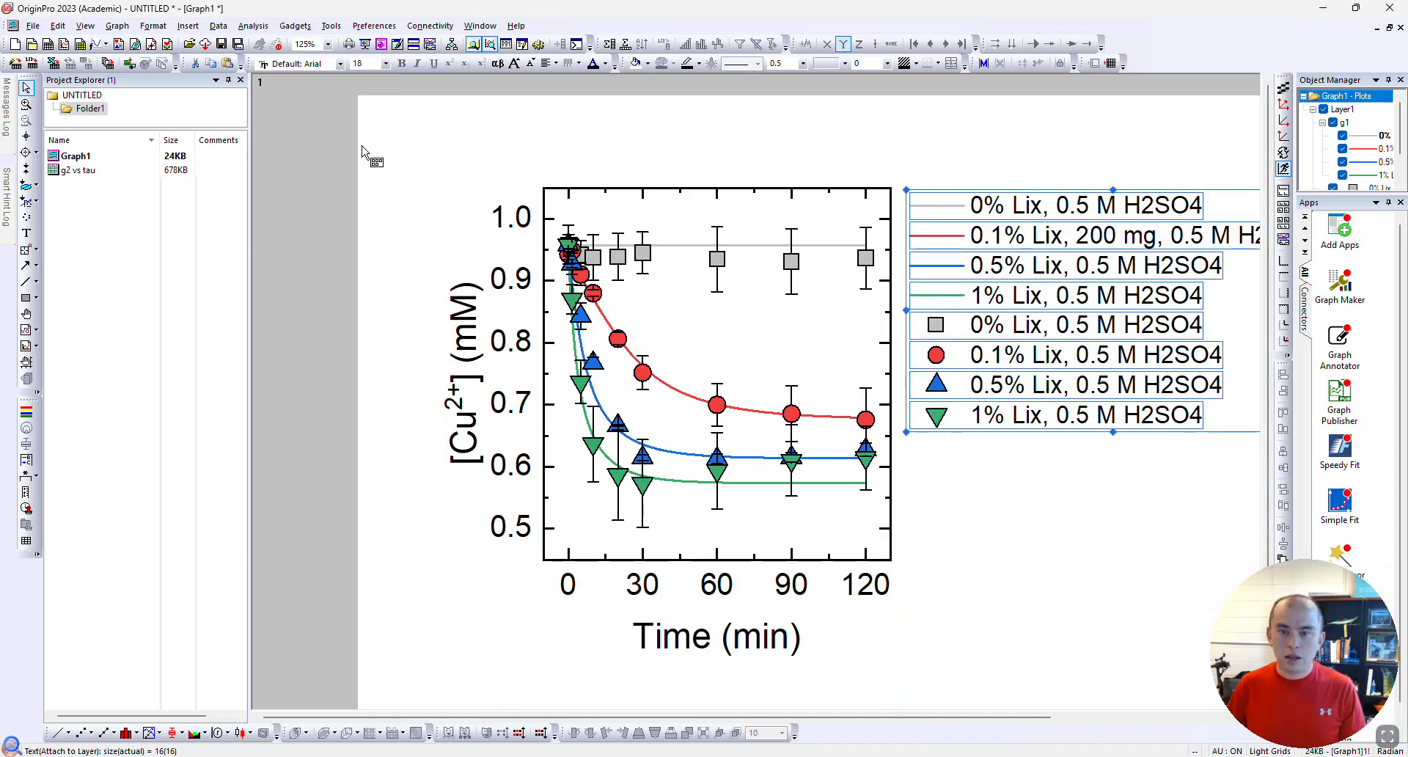
{"action": "left_click", "coordinate": [385, 64]}
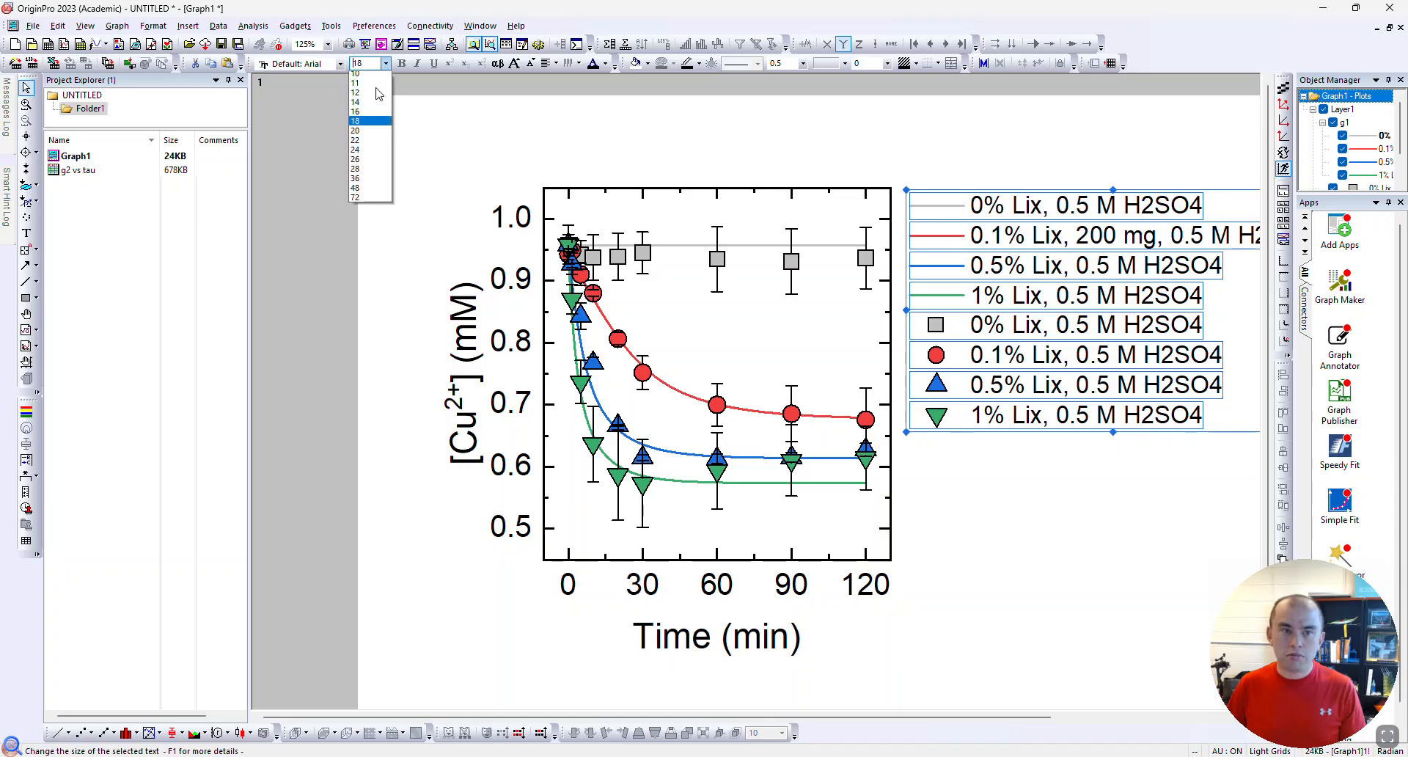
{"action": "left_click", "coordinate": [367, 157]}
{"action": "left_click", "coordinate": [1161, 513]}
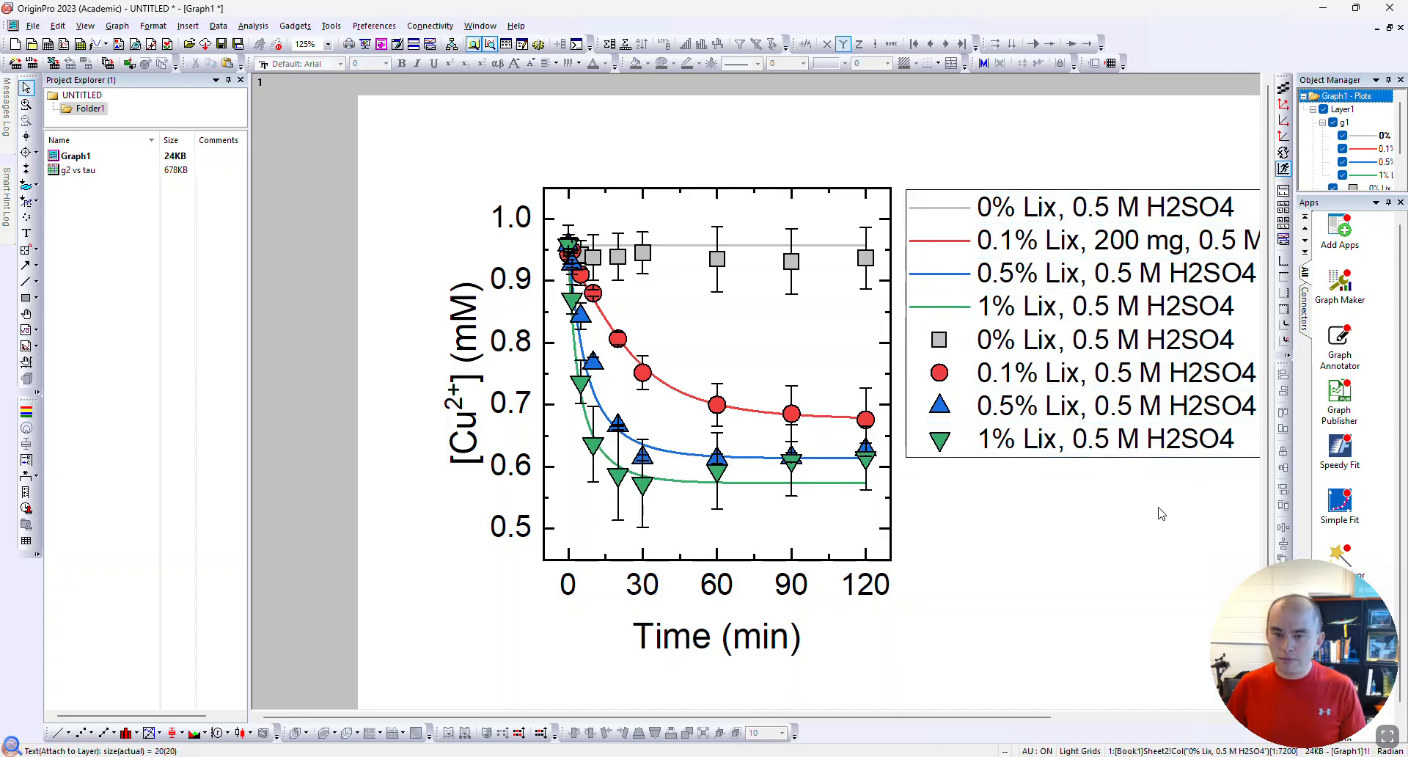
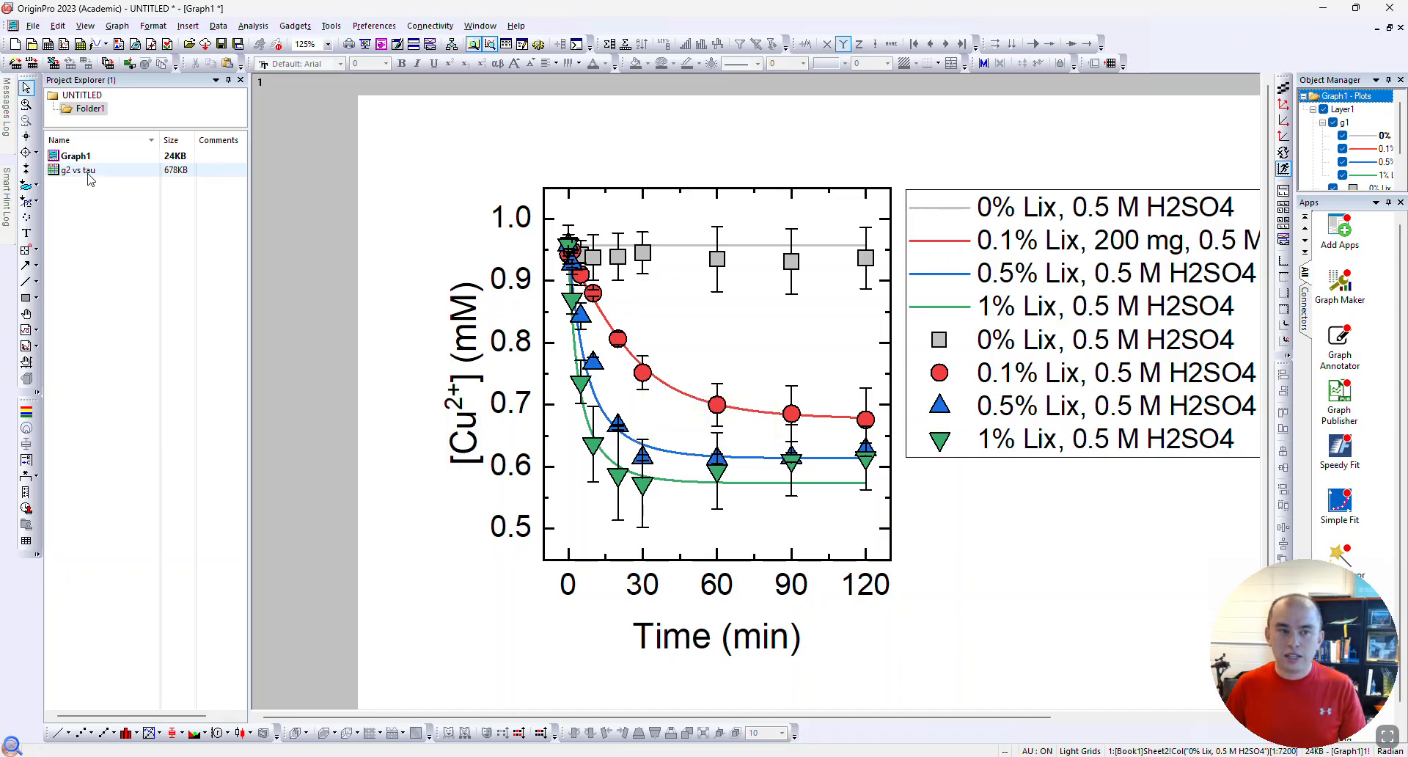
In Sheet2 of the g2 vs tau workbook, enter dummy as the long name of empty column U
{"action": "mouse_move", "coordinate": [90, 178]}
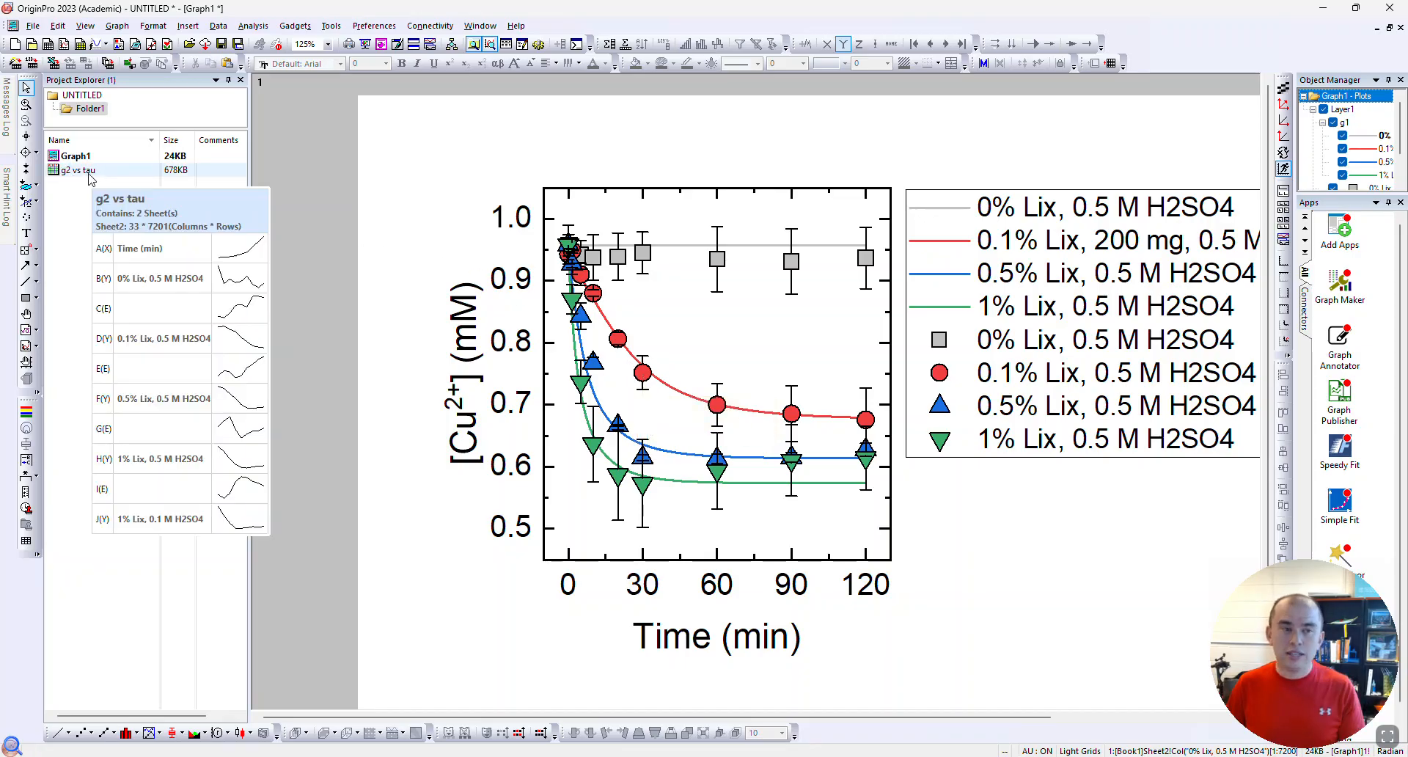
{"action": "double_click", "coordinate": [89, 175]}
{"action": "left_click_drag", "start_coordinate": [1033, 715], "coordinate": [1146, 717]}
{"action": "left_click", "coordinate": [634, 97]}
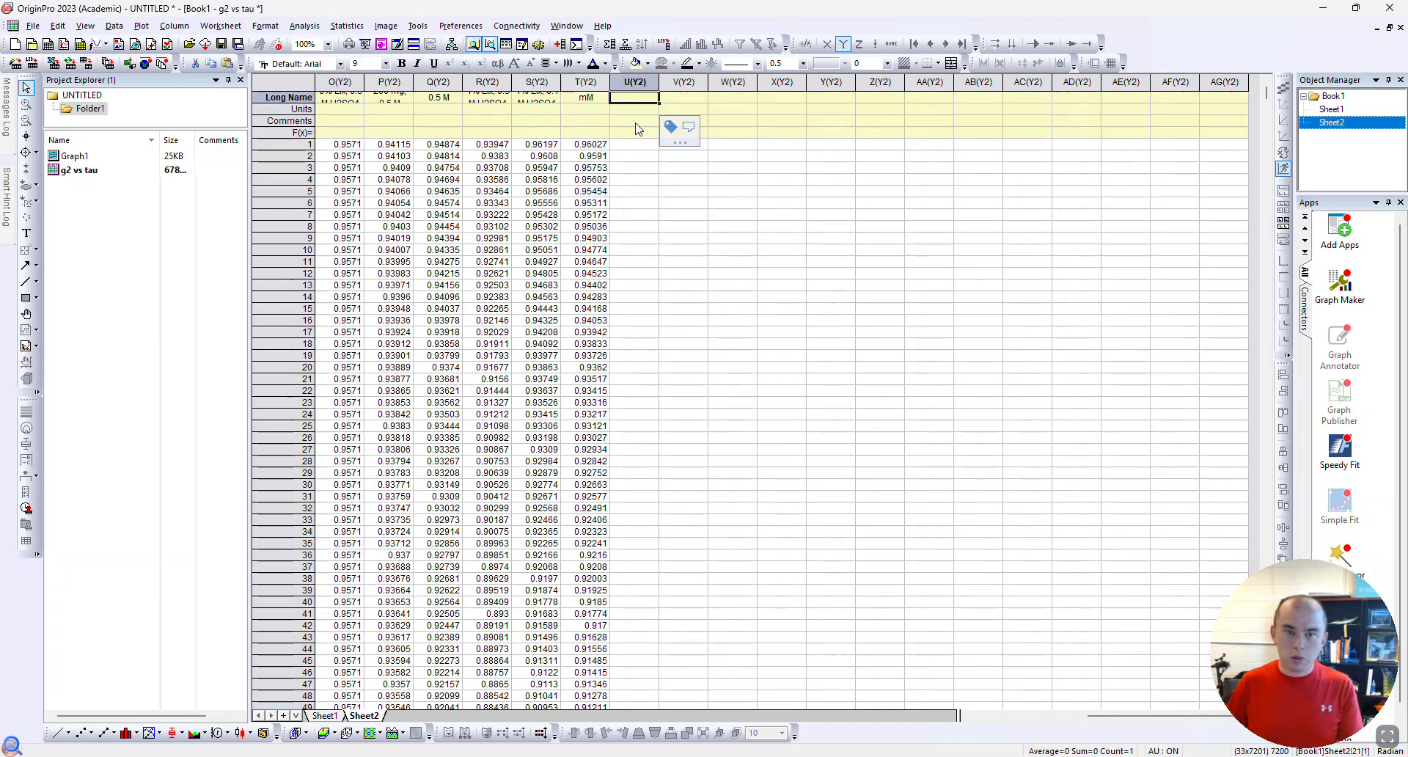
{"action": "type", "text": "dummy"}
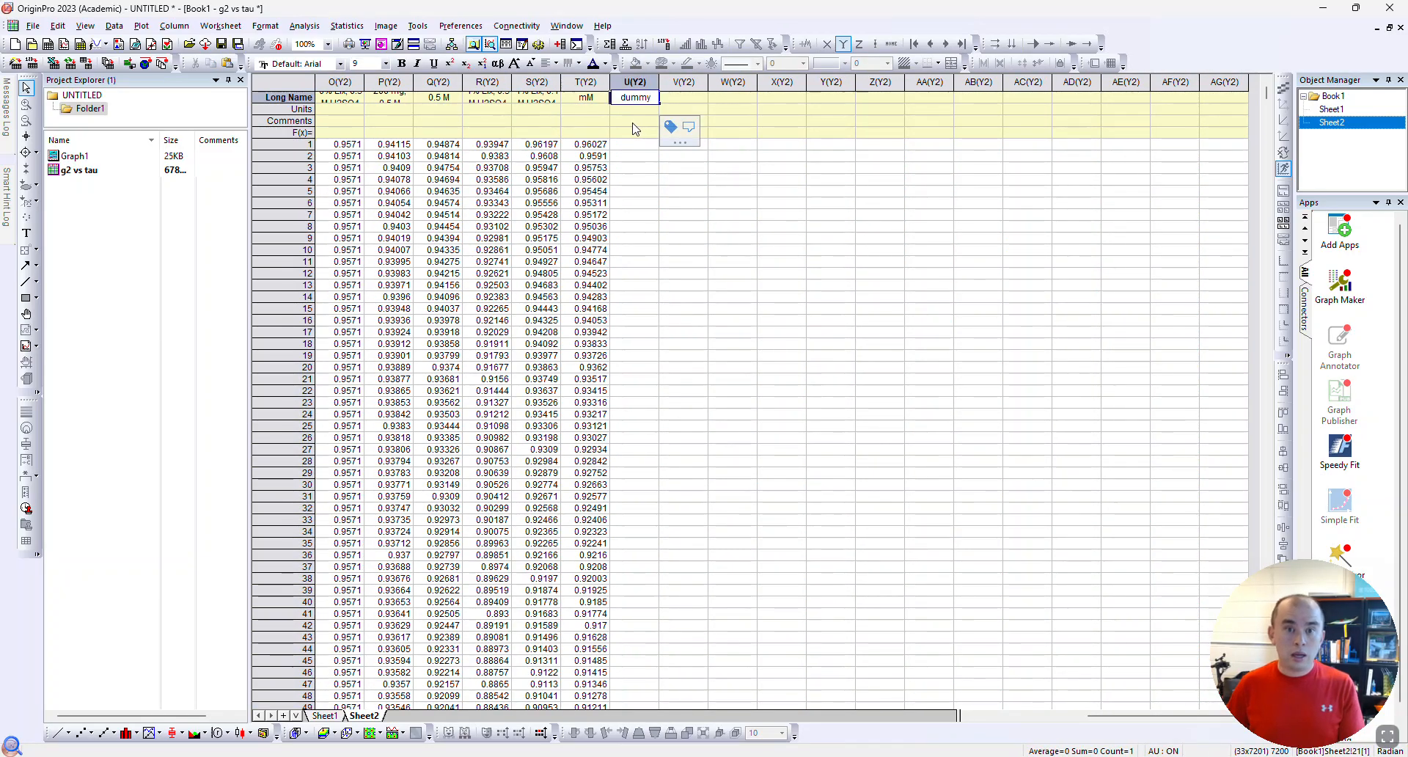
{"action": "key", "text": "Return"}
Return to Graph1 and add the dummy column U to the plots in Layer 1
{"action": "double_click", "coordinate": [74, 155]}
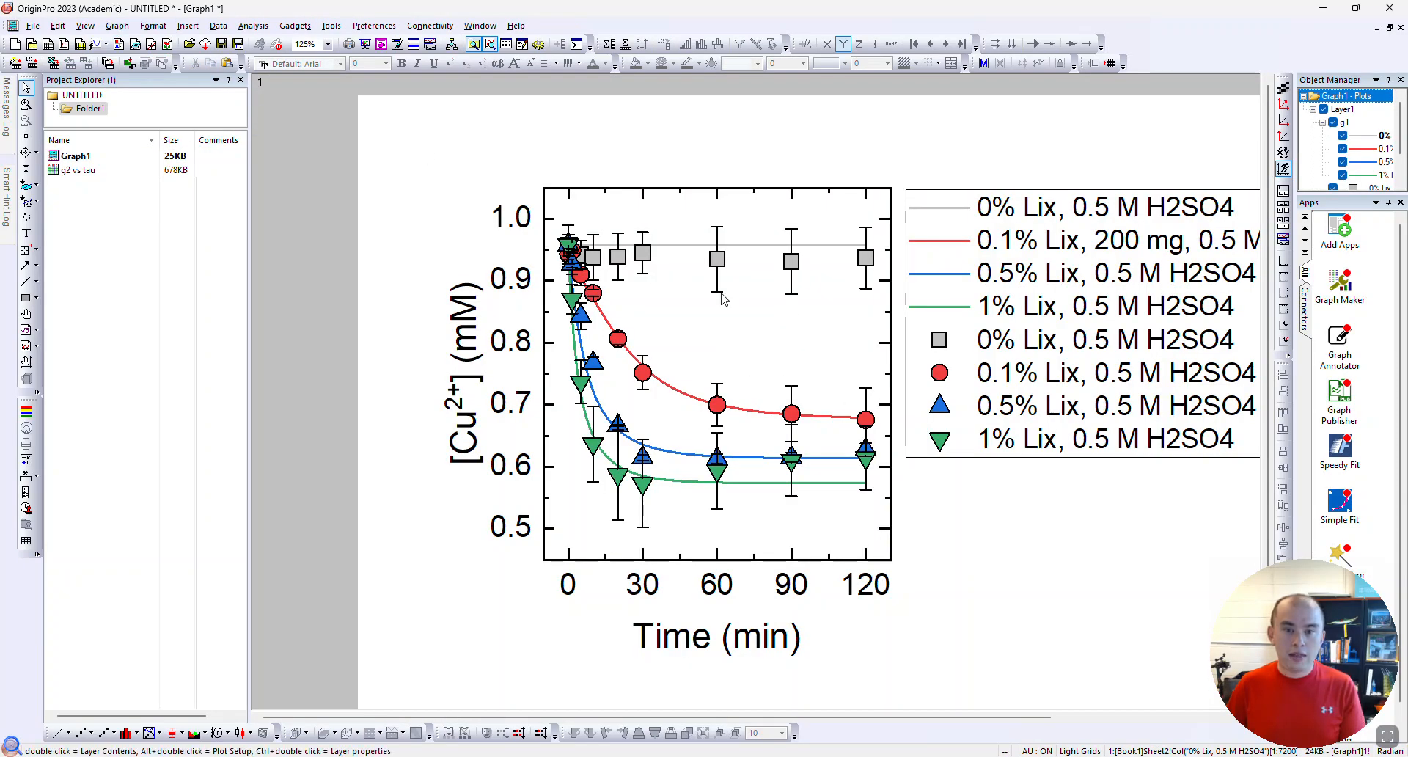
{"action": "left_click", "coordinate": [717, 260]}
{"action": "left_click", "coordinate": [117, 25]}
{"action": "left_click", "coordinate": [147, 158]}
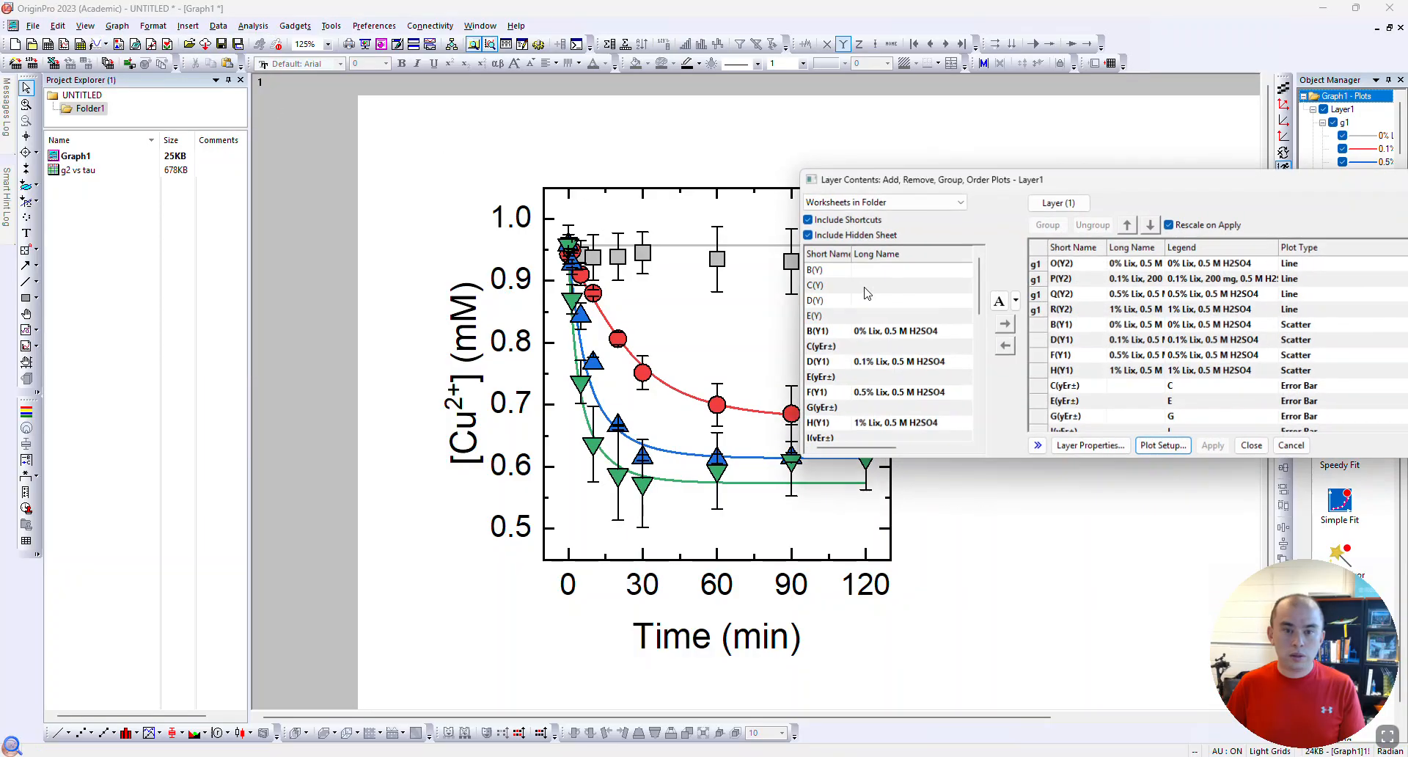
{"action": "scroll", "coordinate": [860, 346], "scroll_direction": "down", "scroll_amount": 6}
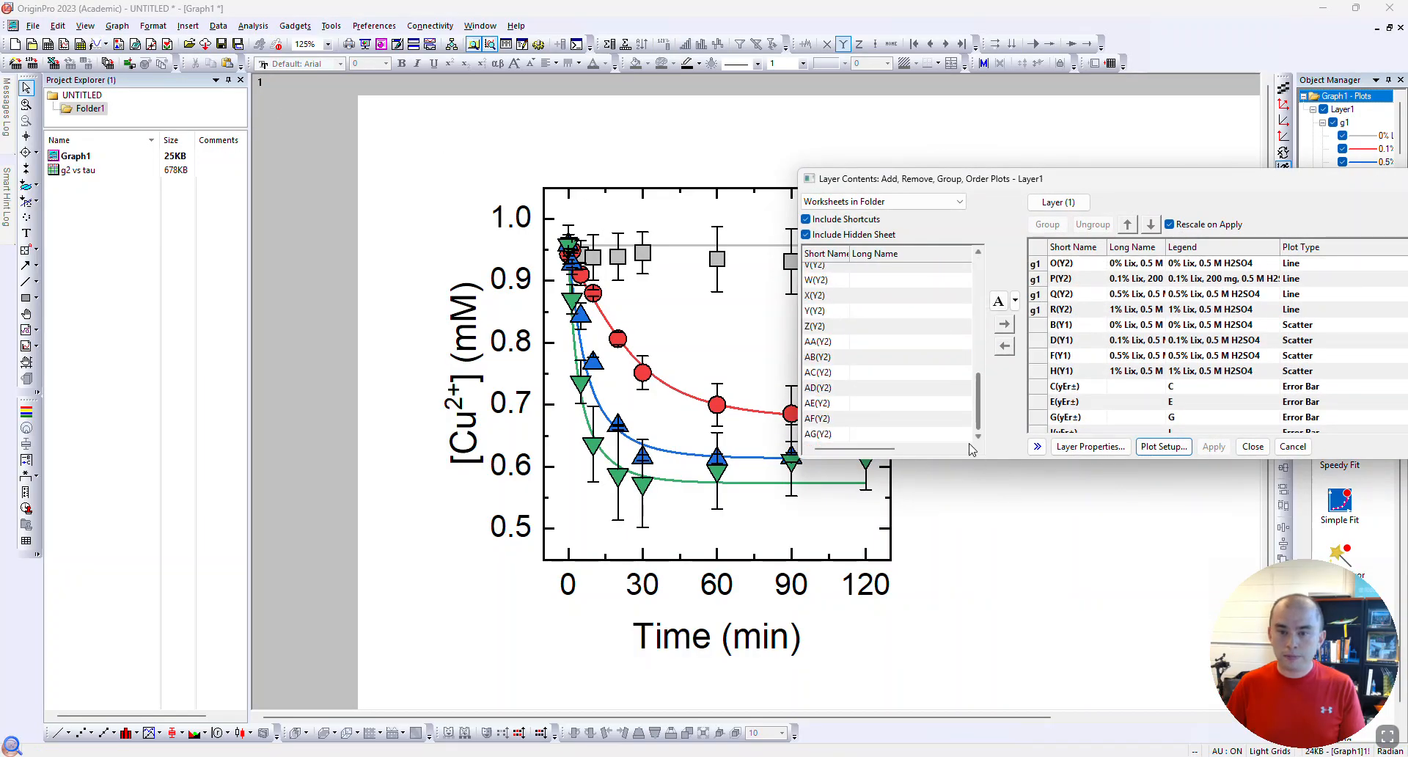
{"action": "left_click", "coordinate": [865, 324]}
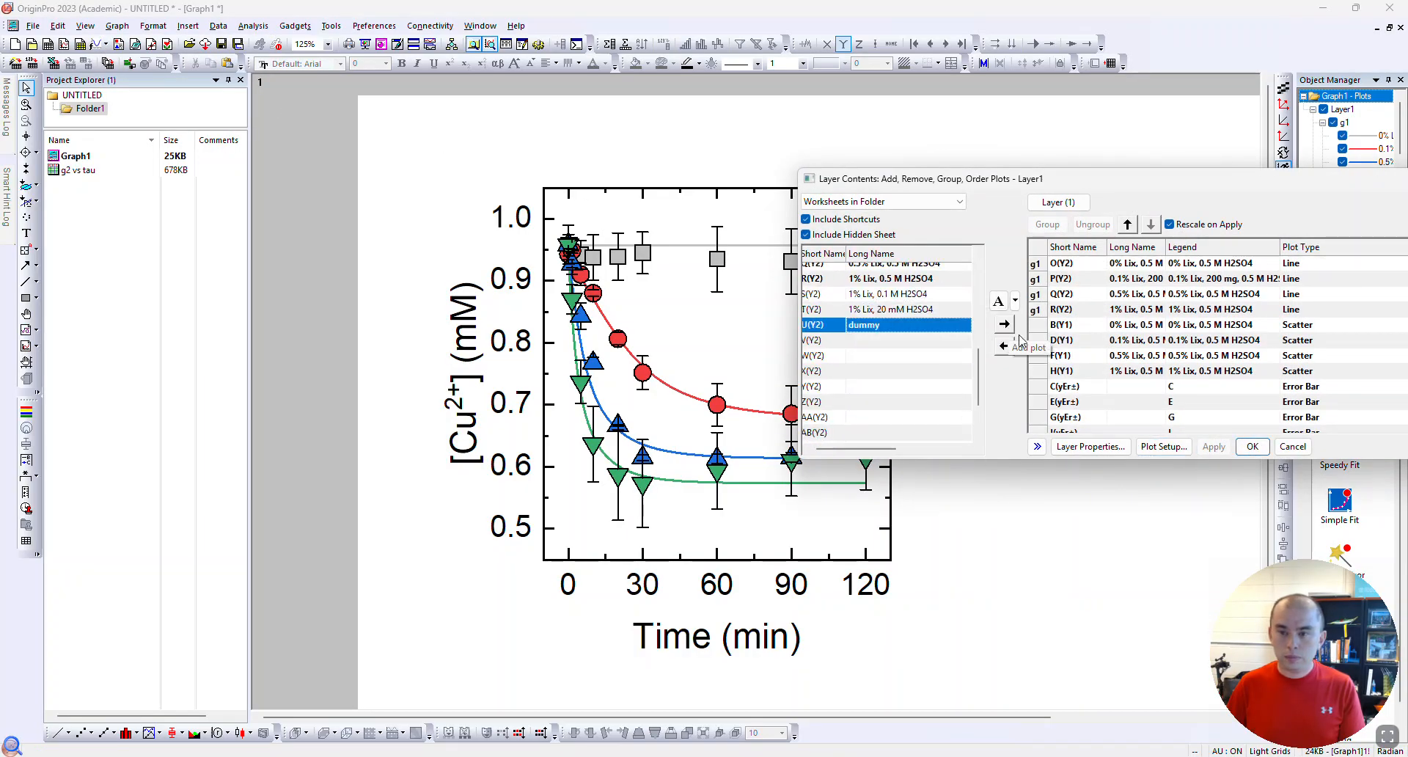
Set the dummy plot's type to Line in the layer contents and apply the change
{"action": "scroll", "coordinate": [1301, 373], "scroll_direction": "down", "scroll_amount": 1}
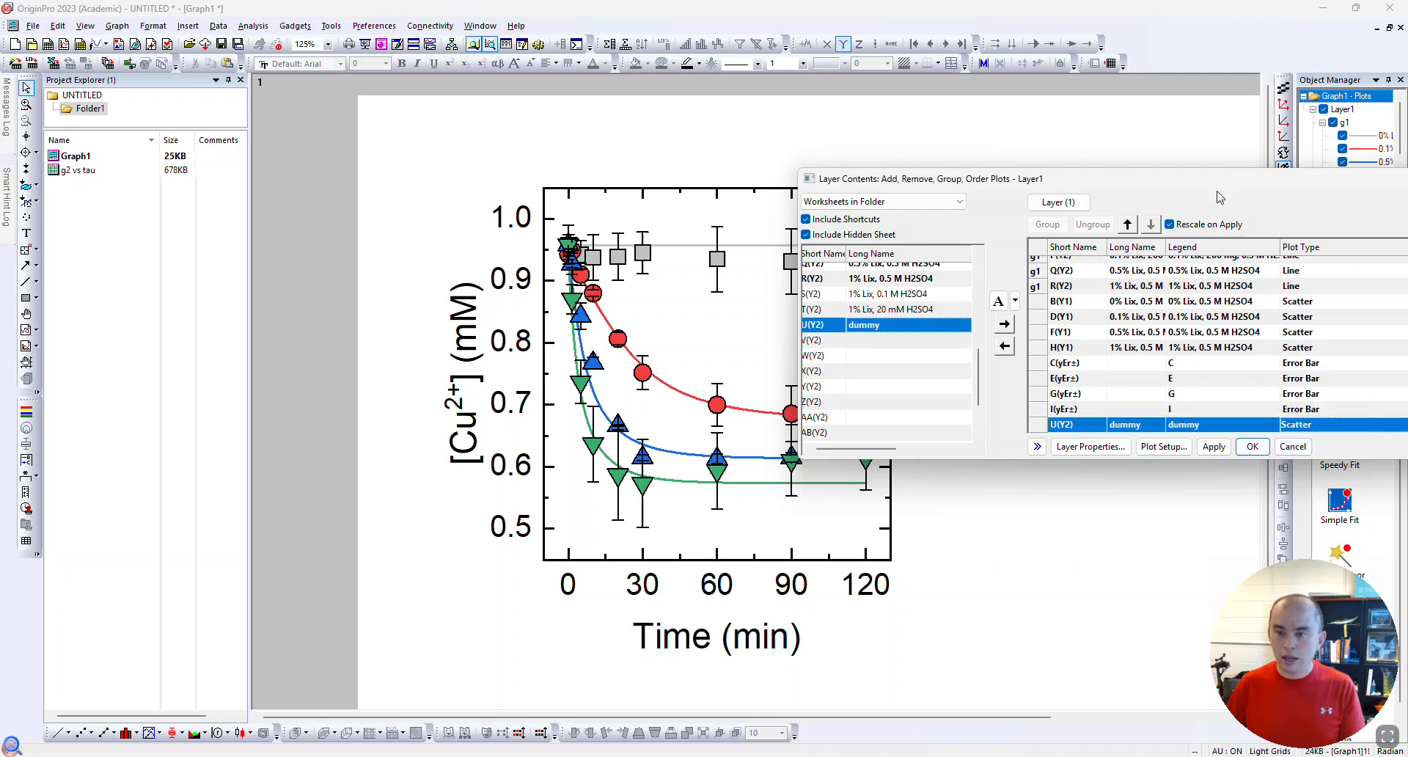
{"action": "left_click_drag", "start_coordinate": [976, 193], "coordinate": [632, 195]}
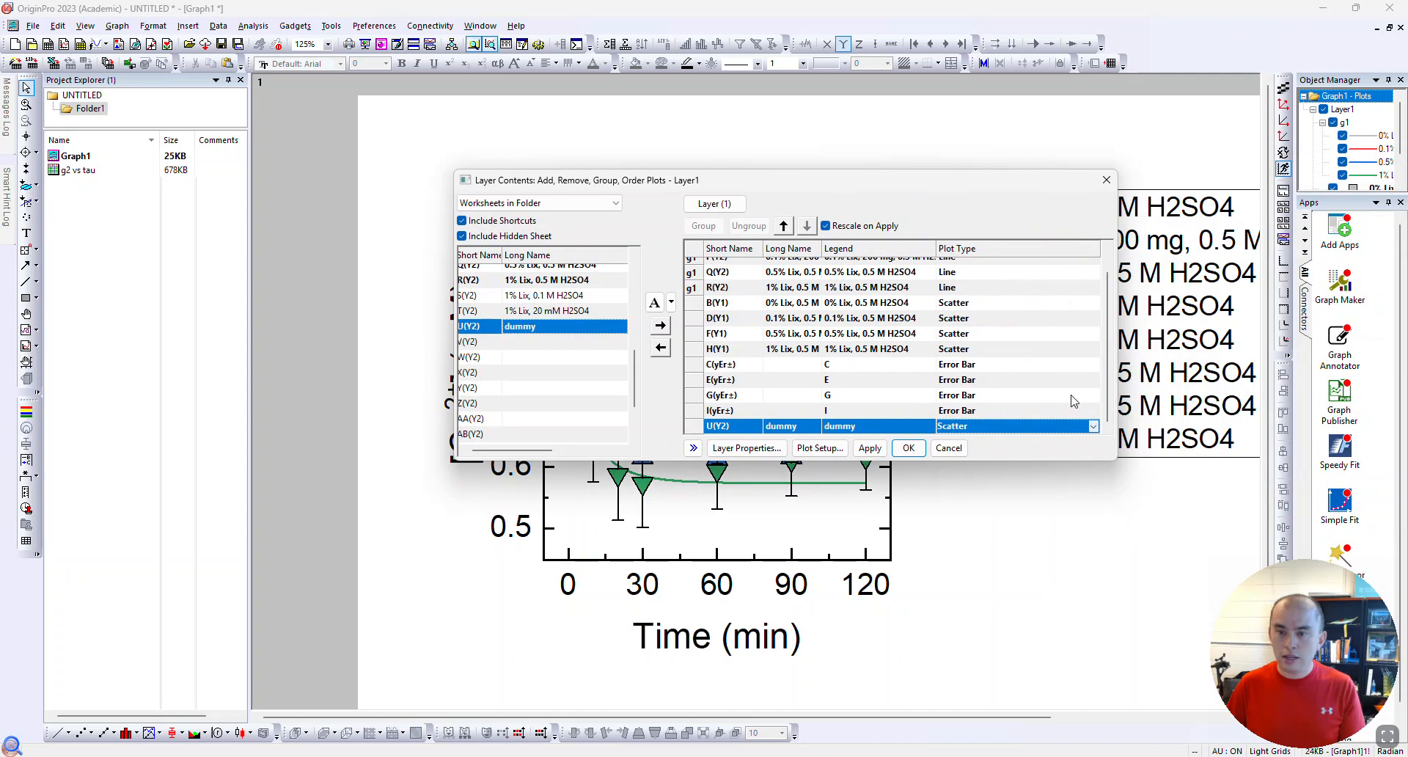
{"action": "left_click", "coordinate": [1092, 425]}
{"action": "left_click", "coordinate": [979, 440]}
{"action": "left_click", "coordinate": [870, 447]}
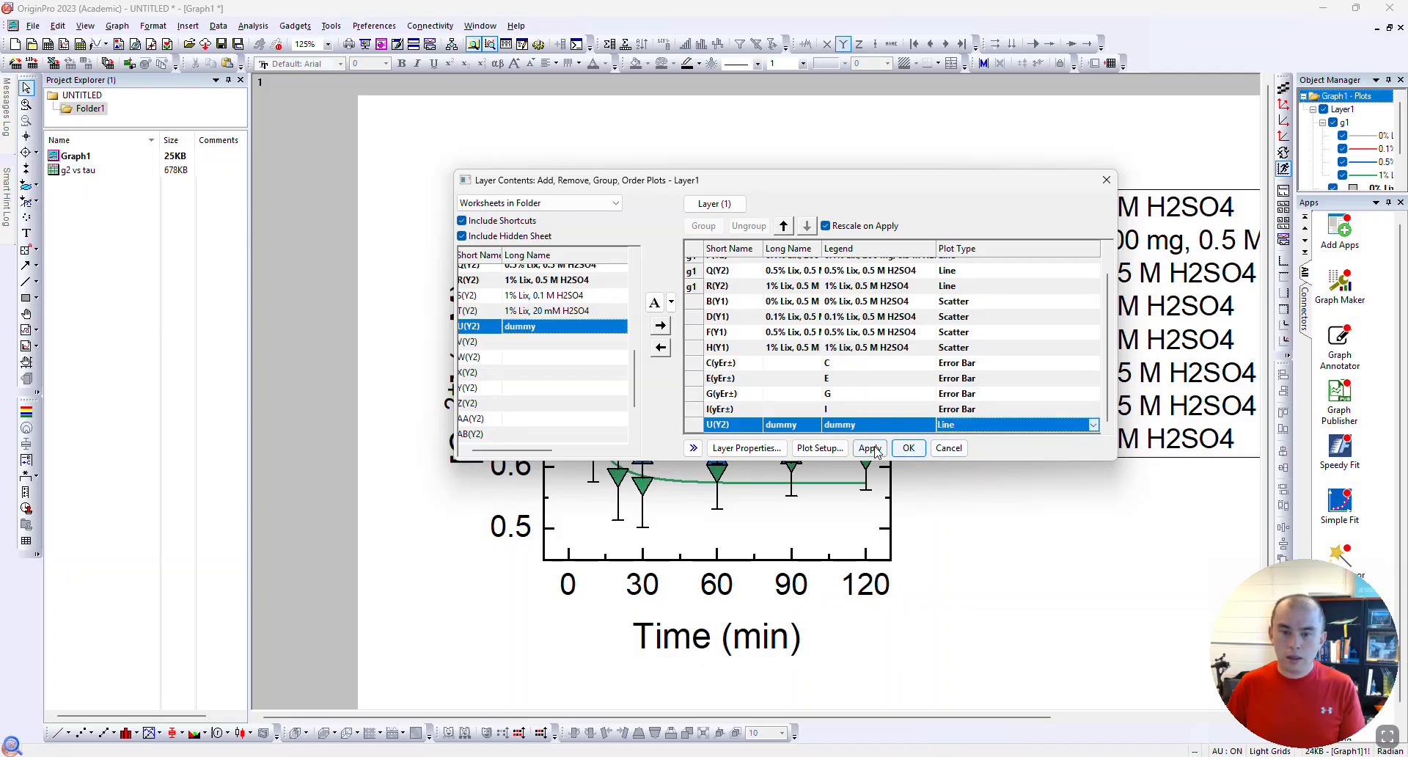
{"action": "left_click", "coordinate": [909, 448]}
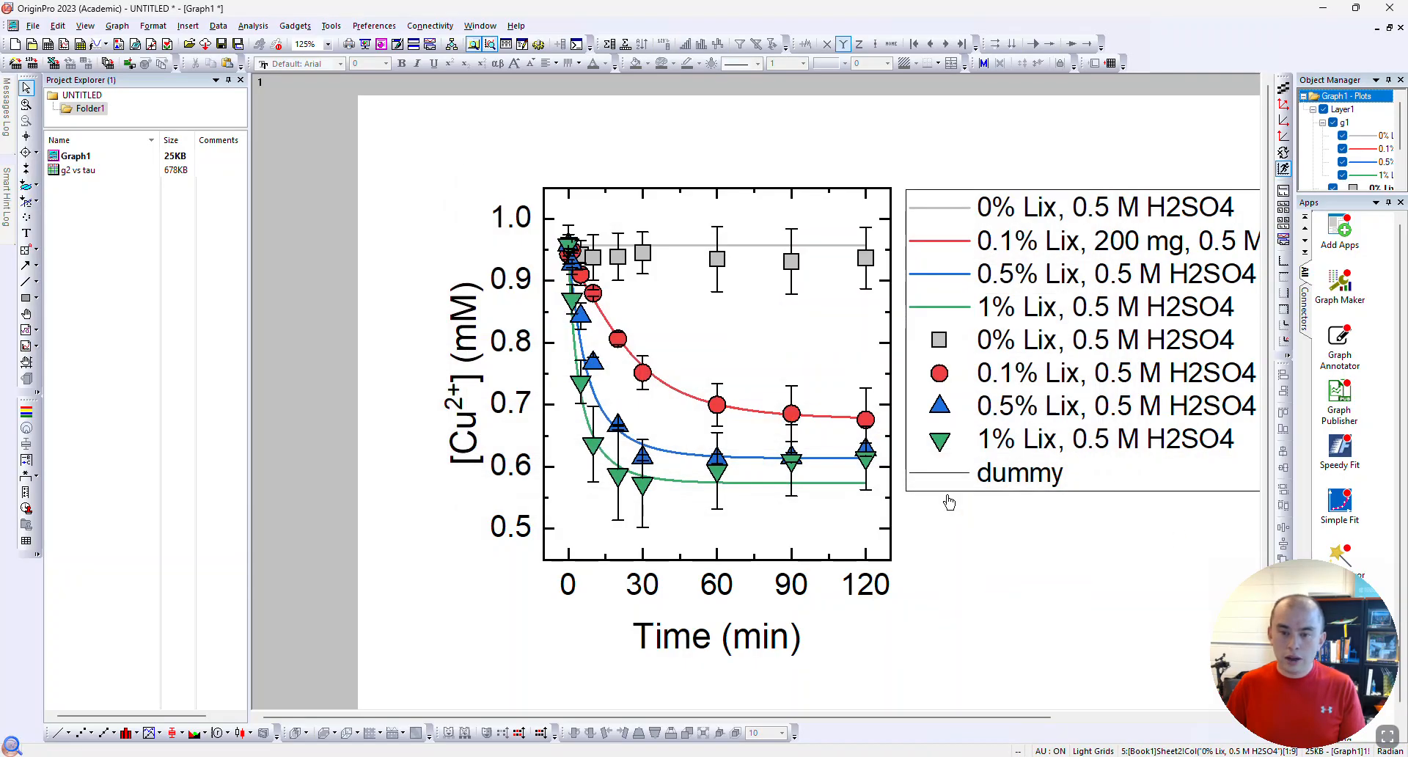
Set the dummy plot's line width to 1.5
{"action": "double_click", "coordinate": [953, 474]}
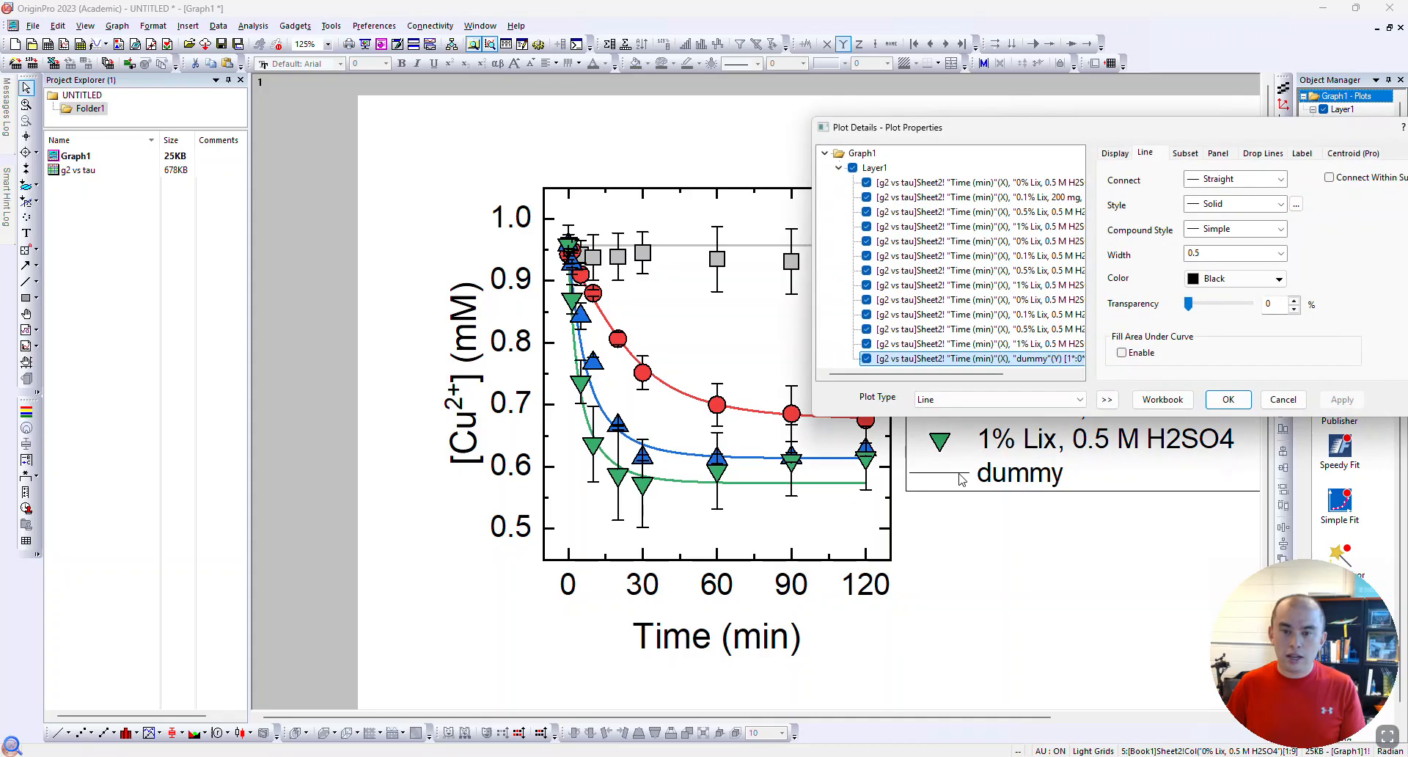
{"action": "left_click", "coordinate": [1215, 254]}
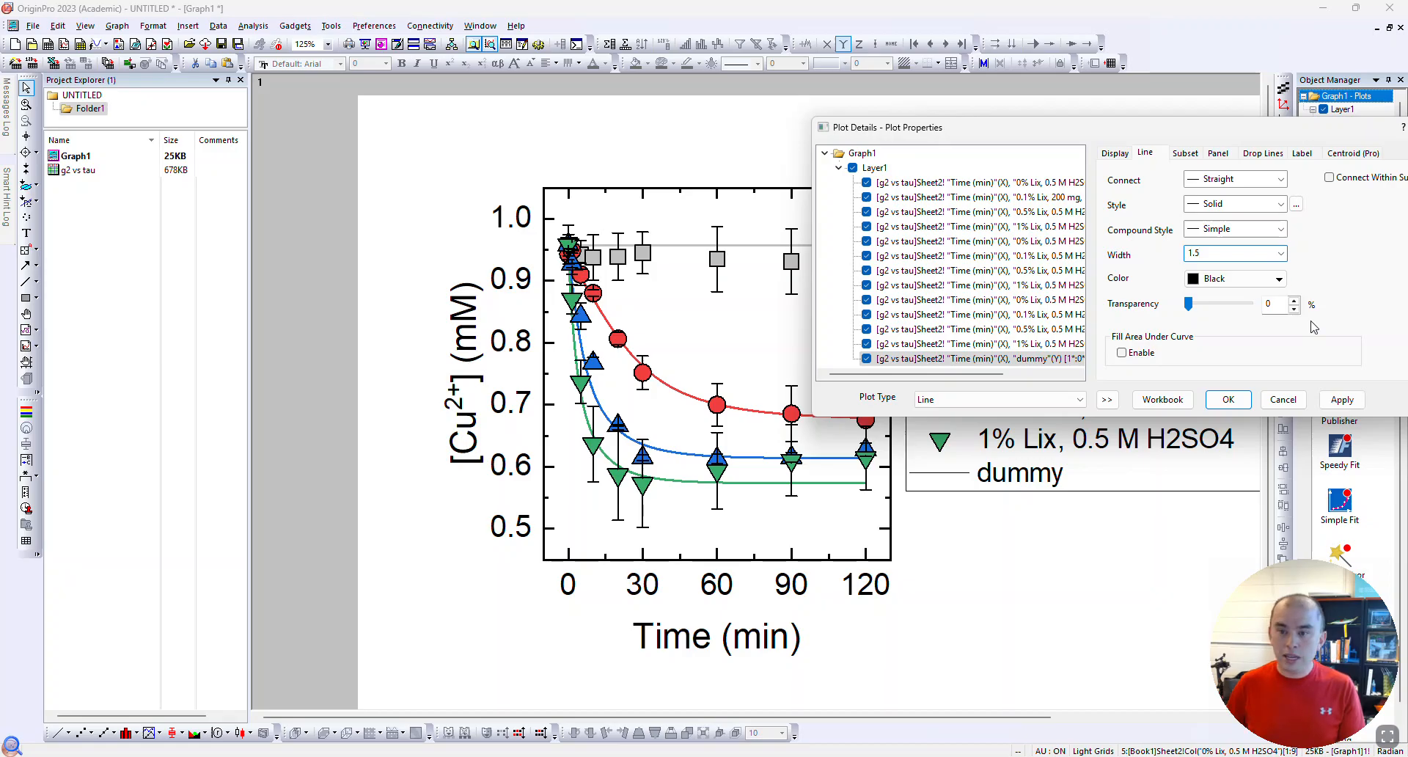
{"action": "left_click", "coordinate": [1342, 400]}
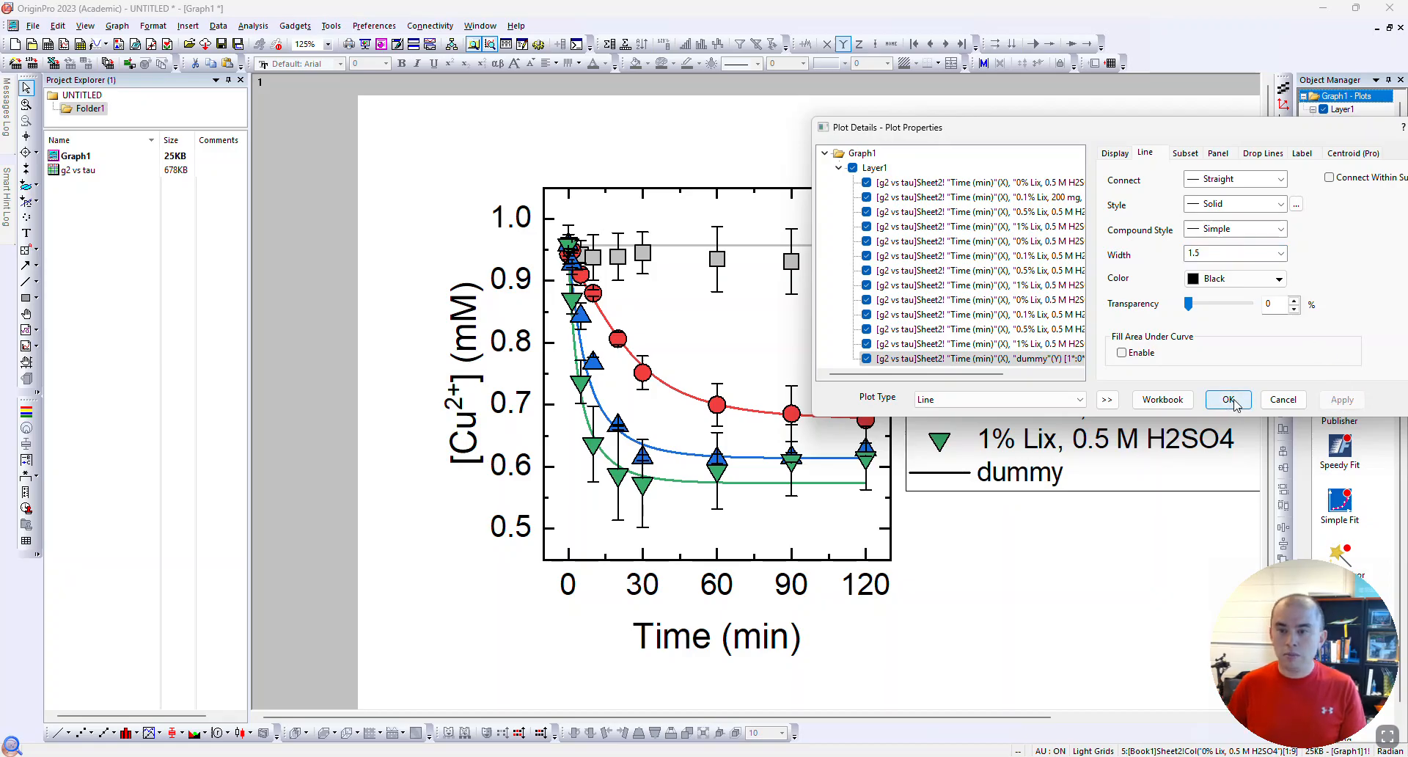
{"action": "left_click", "coordinate": [1229, 399]}
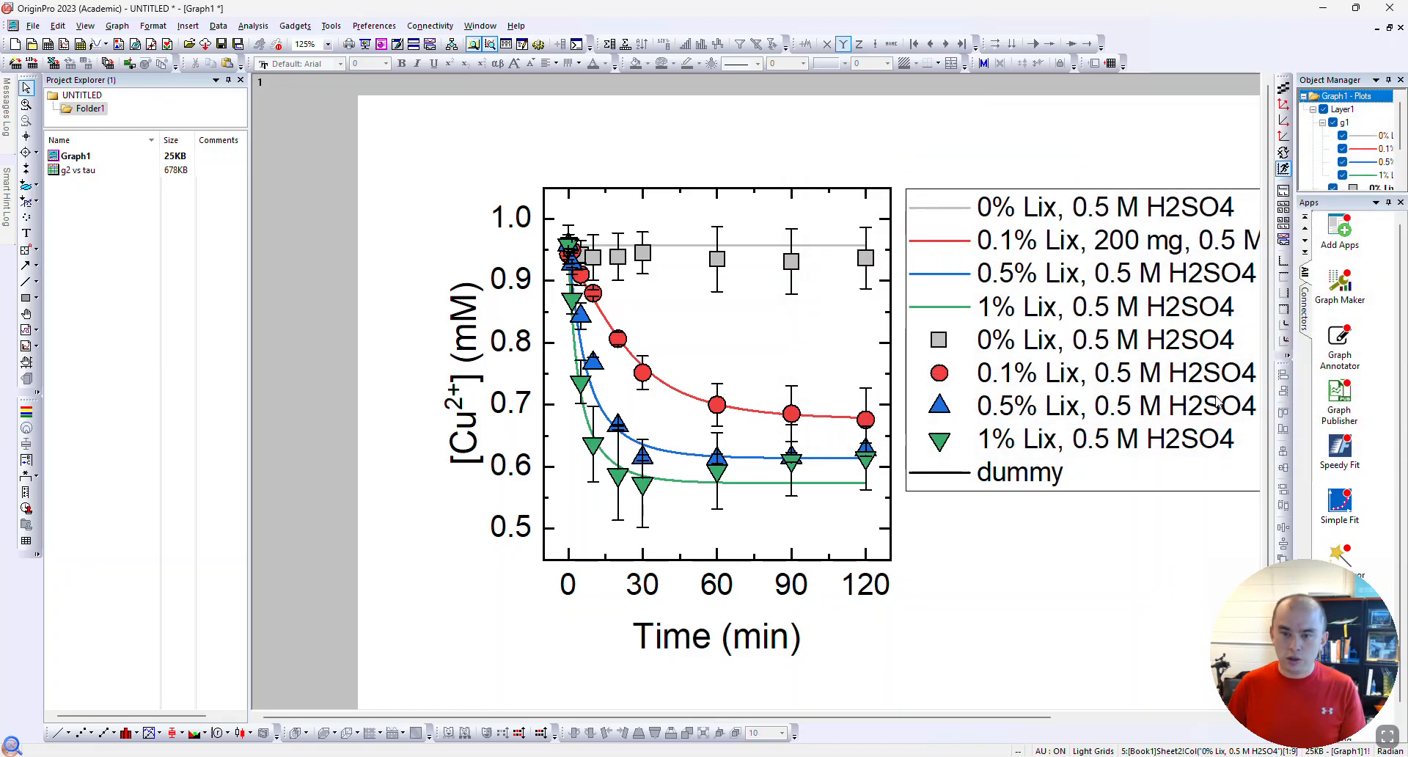
Delete entries \l(1) to \l(4) for the fitted lines from the legend text, keeping the scatter and dummy entries, and apply
{"action": "left_click", "coordinate": [1091, 340]}
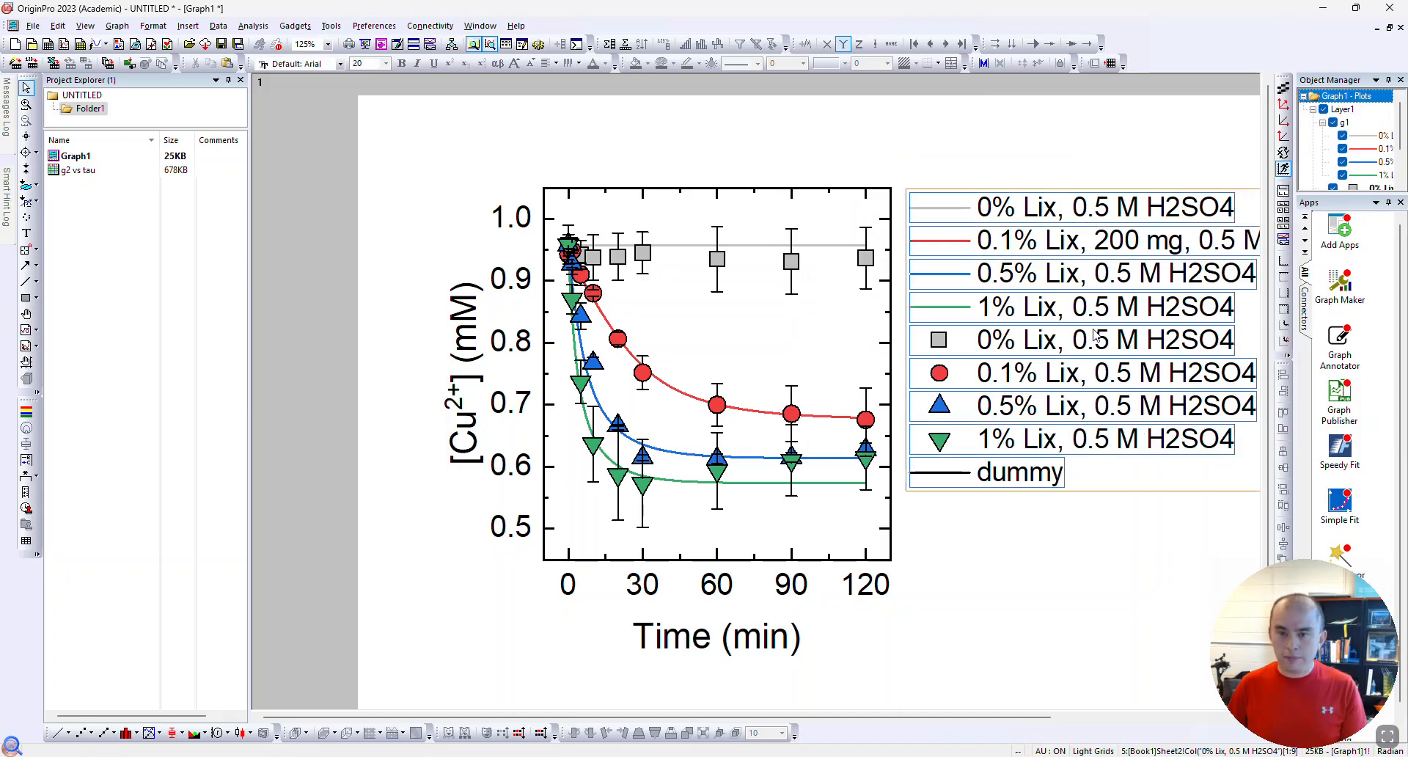
{"action": "double_click", "coordinate": [1091, 343]}
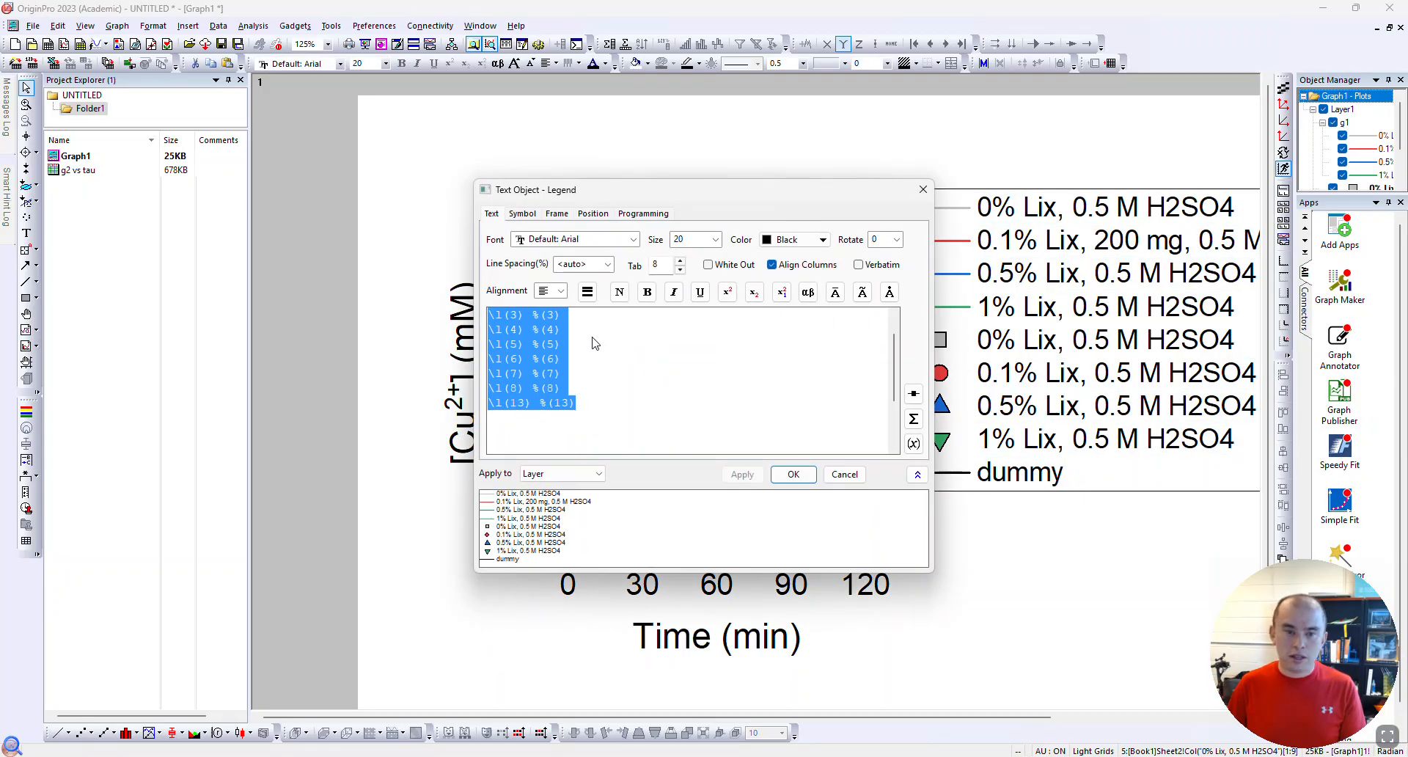
{"action": "left_click", "coordinate": [566, 346]}
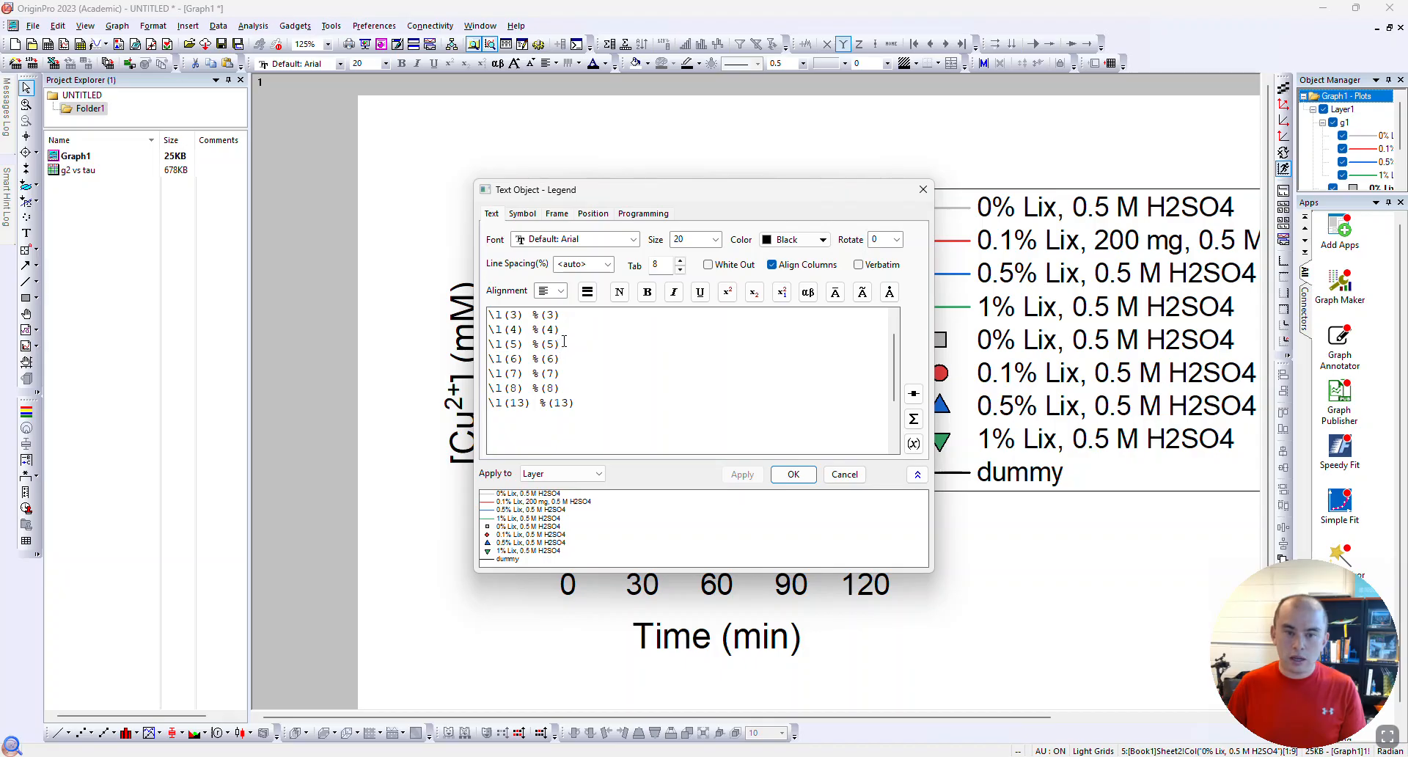
{"action": "scroll", "coordinate": [565, 345], "scroll_direction": "up", "scroll_amount": 1}
{"action": "left_click_drag", "start_coordinate": [562, 360], "coordinate": [488, 315]}
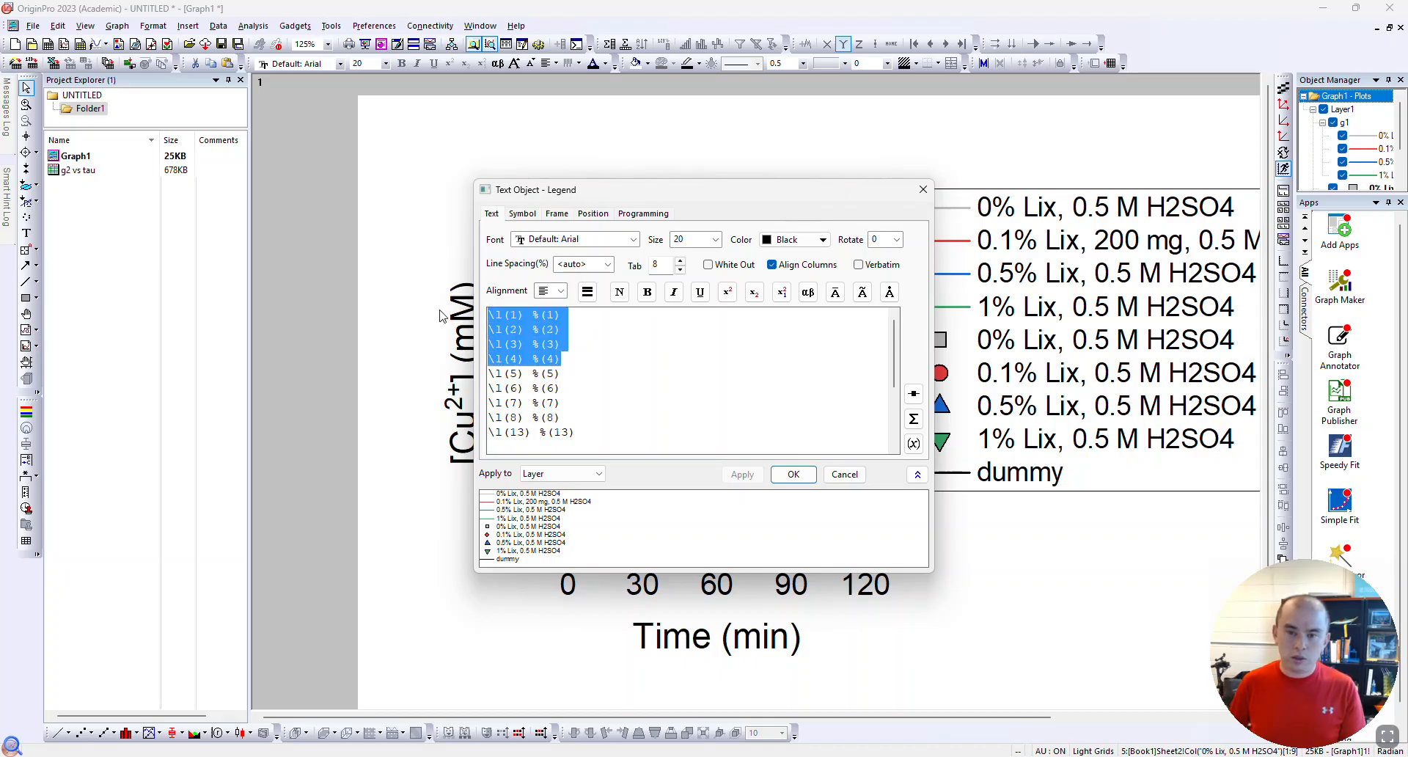
{"action": "key", "text": "Delete"}
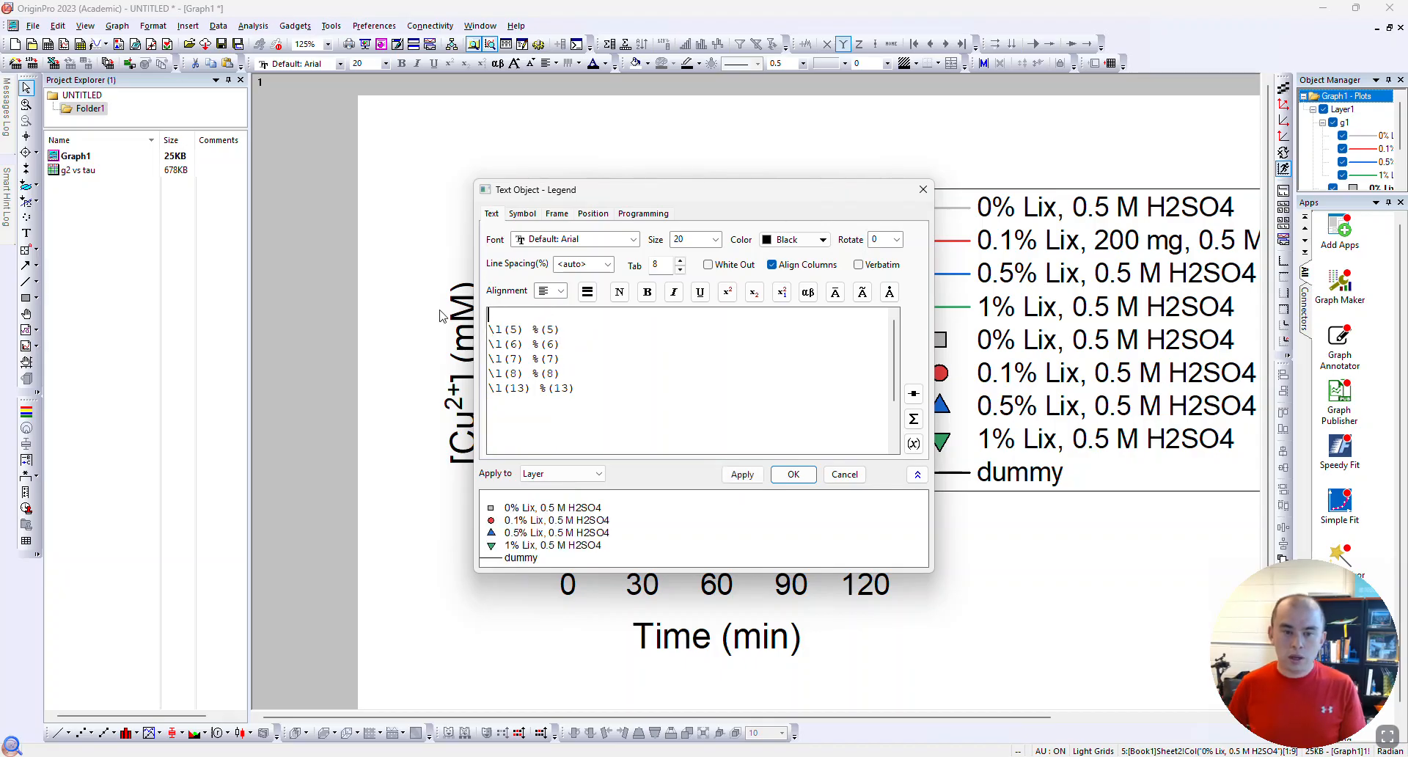
{"action": "key", "text": "Delete"}
{"action": "left_click", "coordinate": [739, 475]}
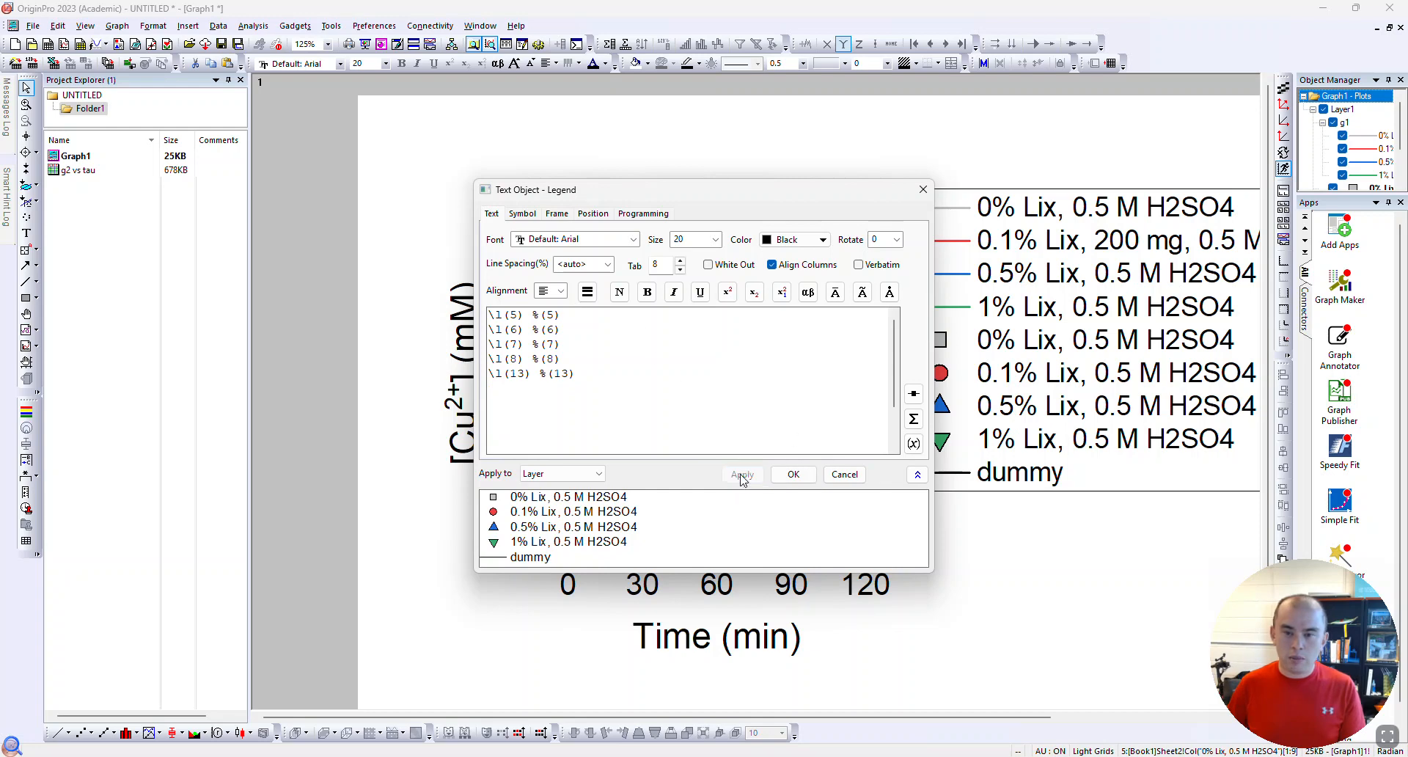
{"action": "left_click_drag", "start_coordinate": [788, 205], "coordinate": [710, 192]}
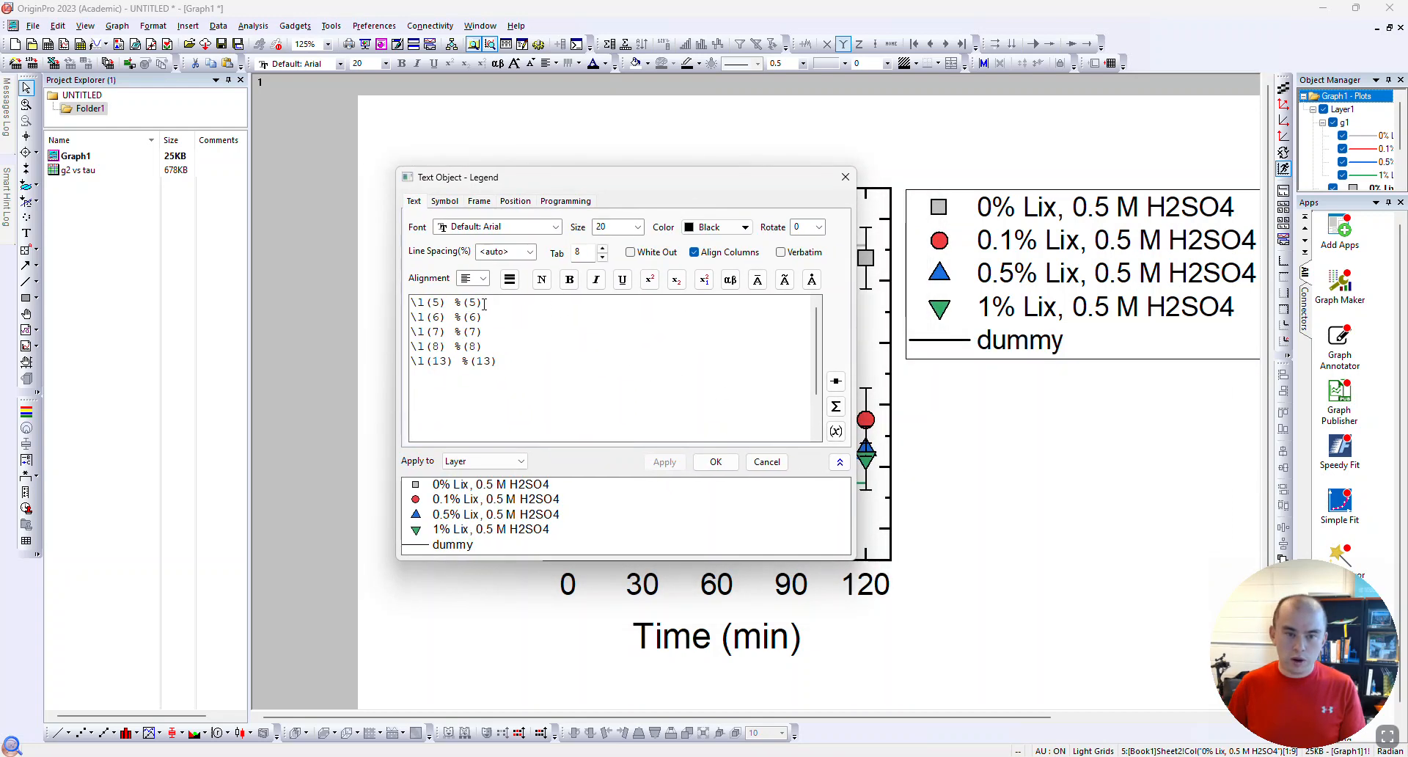
Add a bold heading line reading "Lix 84-I Content" above the entries in the legend text
{"action": "key", "text": "Return"}
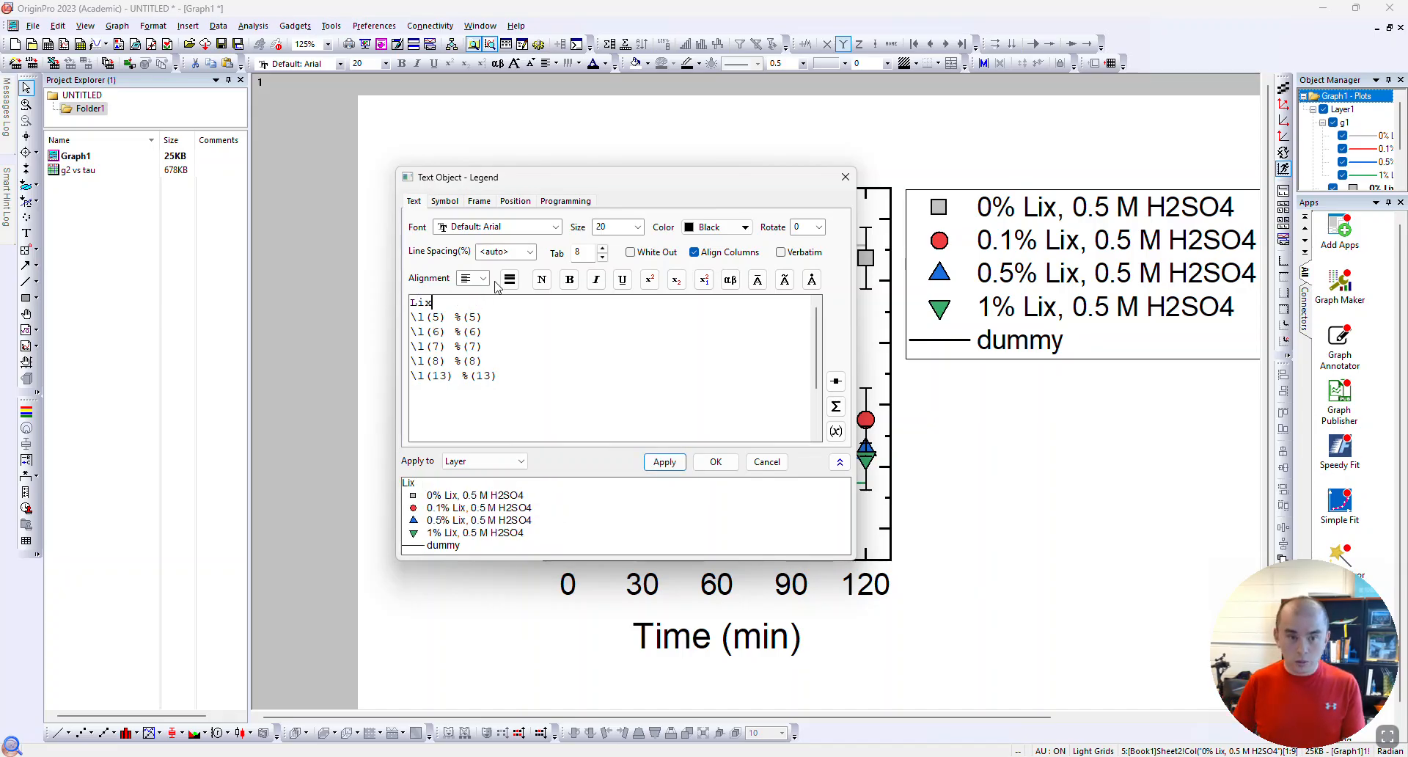
{"action": "type", "text": "Lix-8"}
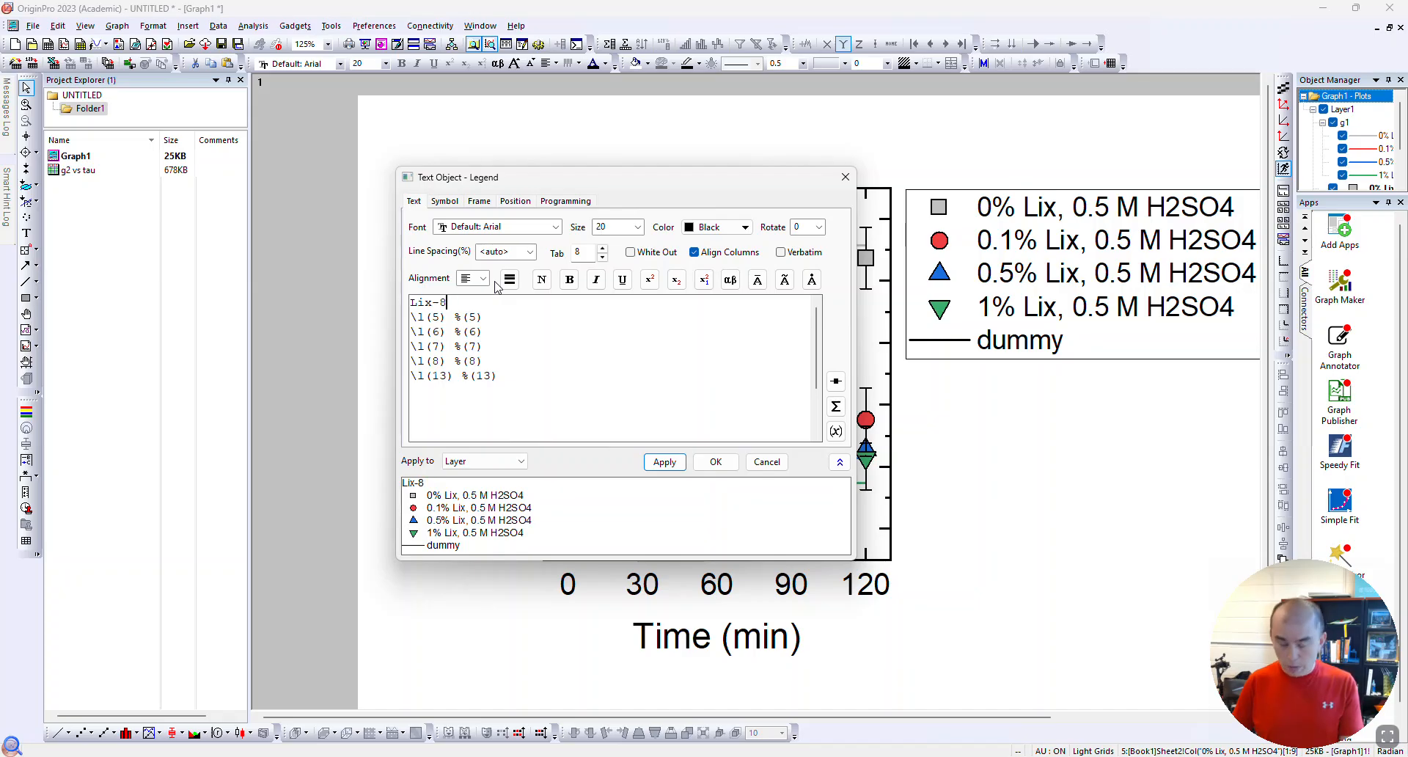
{"action": "key", "text": "BackSpace"}
{"action": "key", "text": "BackSpace"}
{"action": "type", "text": " 84-I "}
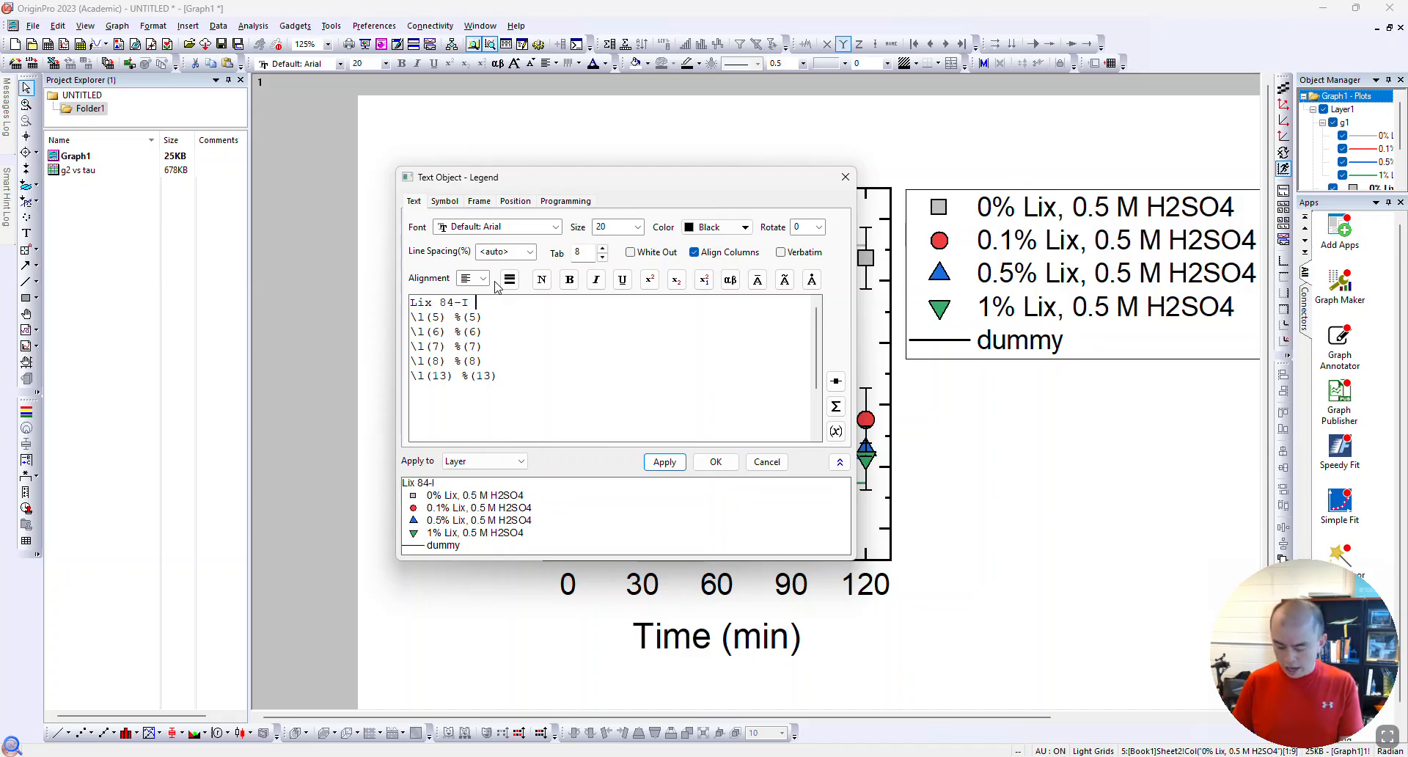
{"action": "type", "text": "Content"}
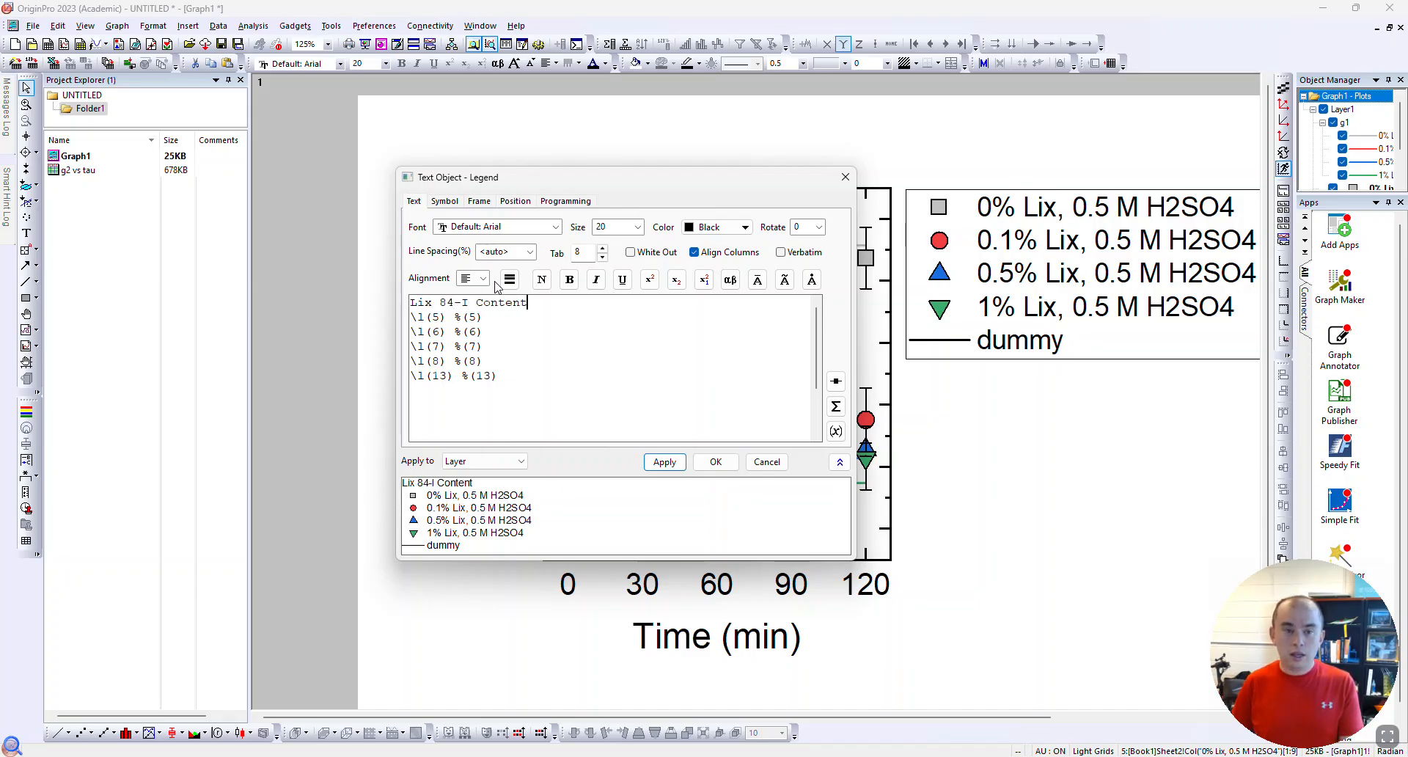
{"action": "left_click_drag", "start_coordinate": [541, 305], "coordinate": [409, 302]}
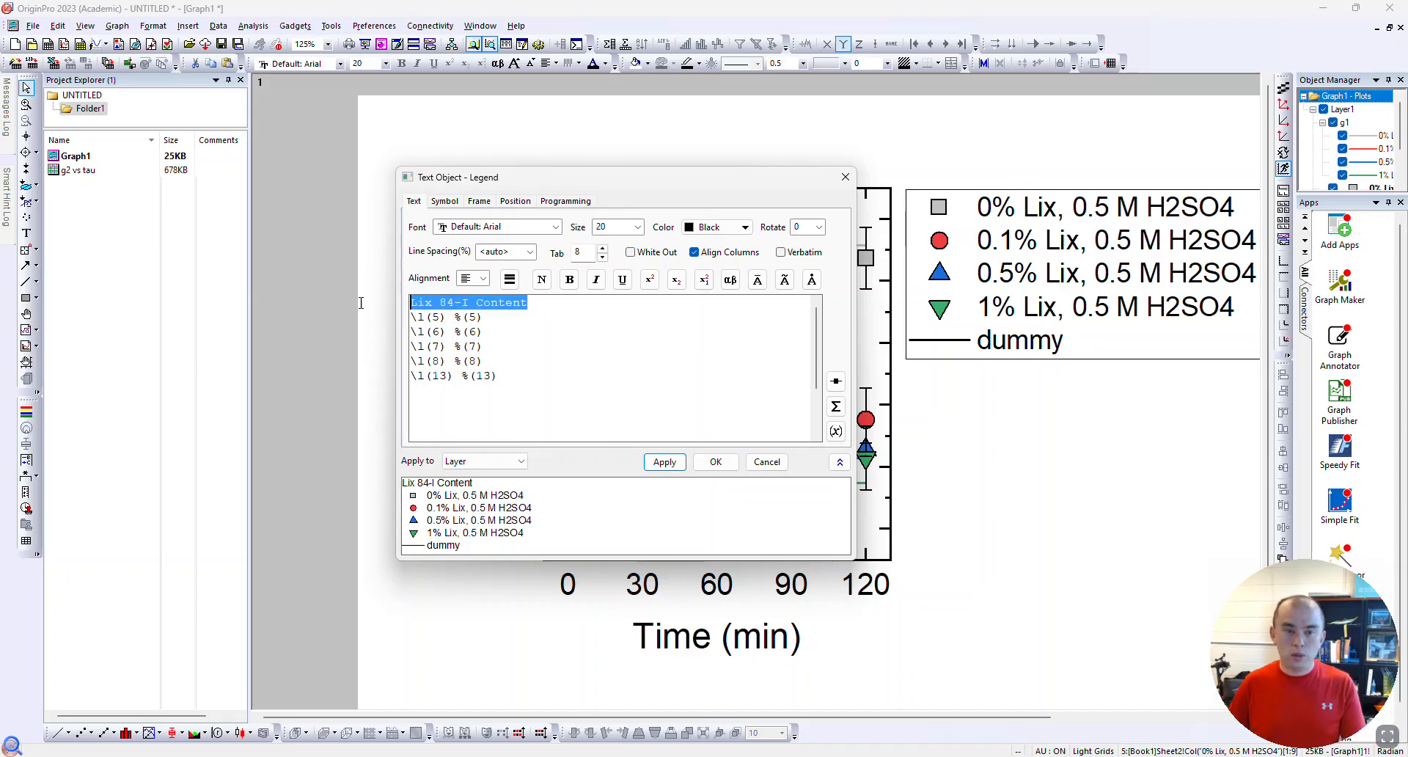
{"action": "left_click", "coordinate": [566, 280]}
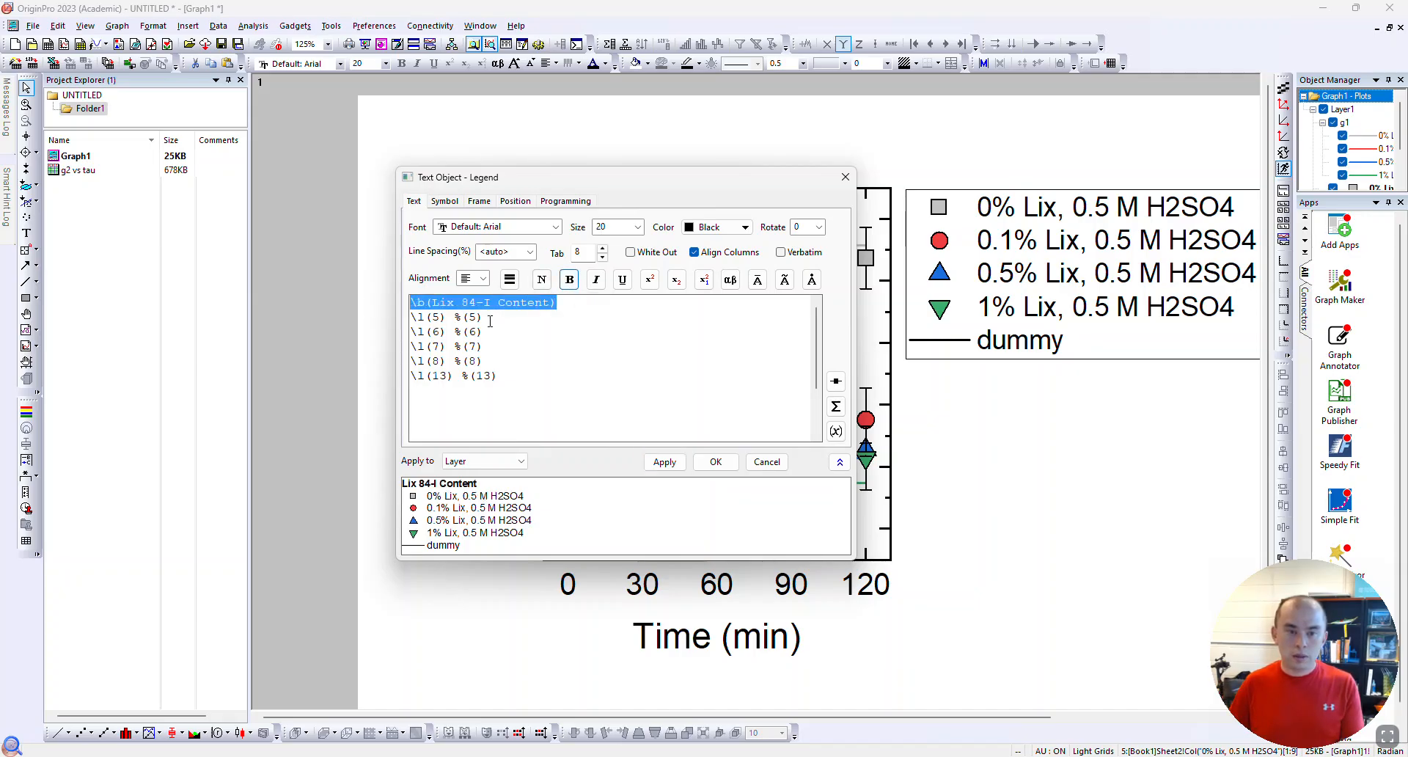
Replace the labels of legend entries \l(5) and \l(6) with "0 wt%" and "0.1 wt%"
{"action": "key", "text": "Down"}
{"action": "key", "text": "BackSpace"}
{"action": "key", "text": "BackSpace"}
{"action": "key", "text": "BackSpace"}
{"action": "key", "text": "BackSpace"}
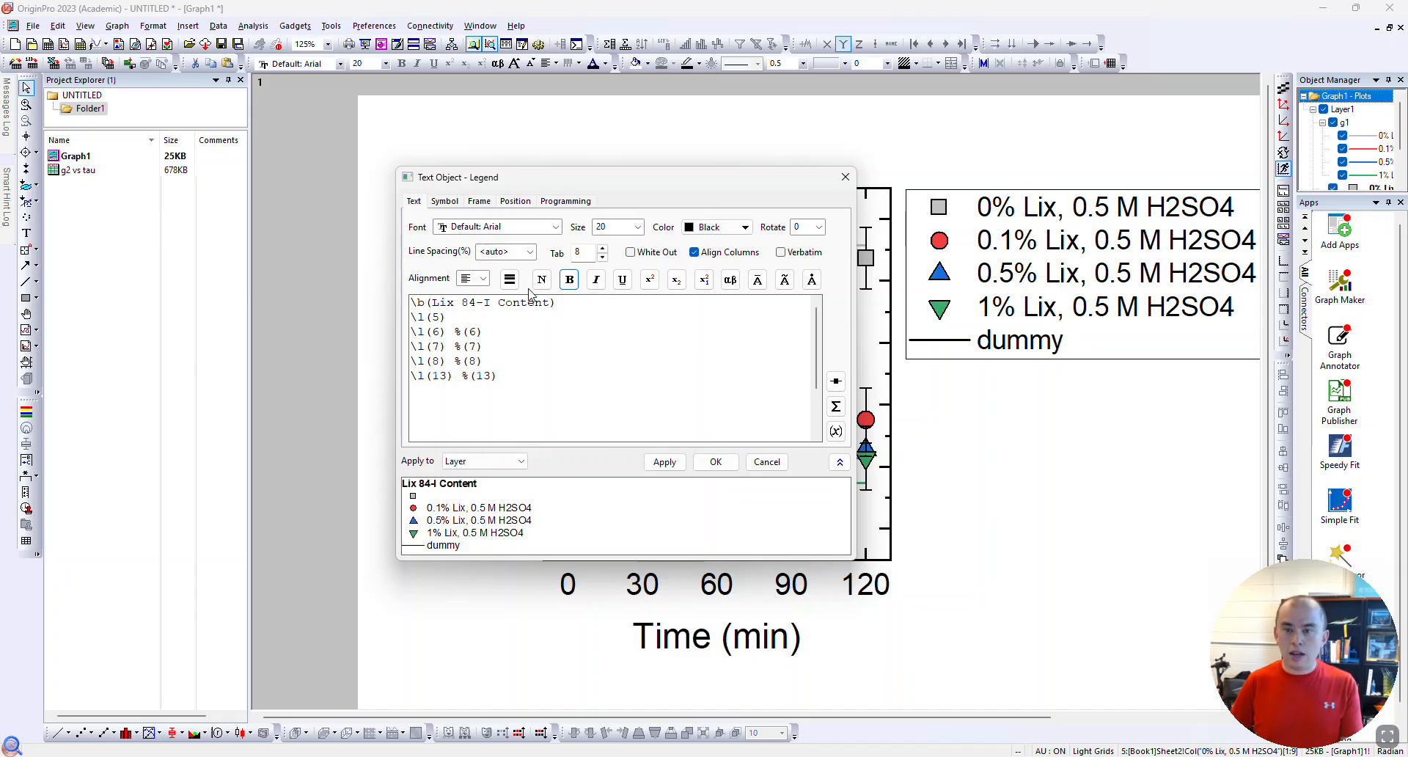
{"action": "type", "text": "0 wt"}
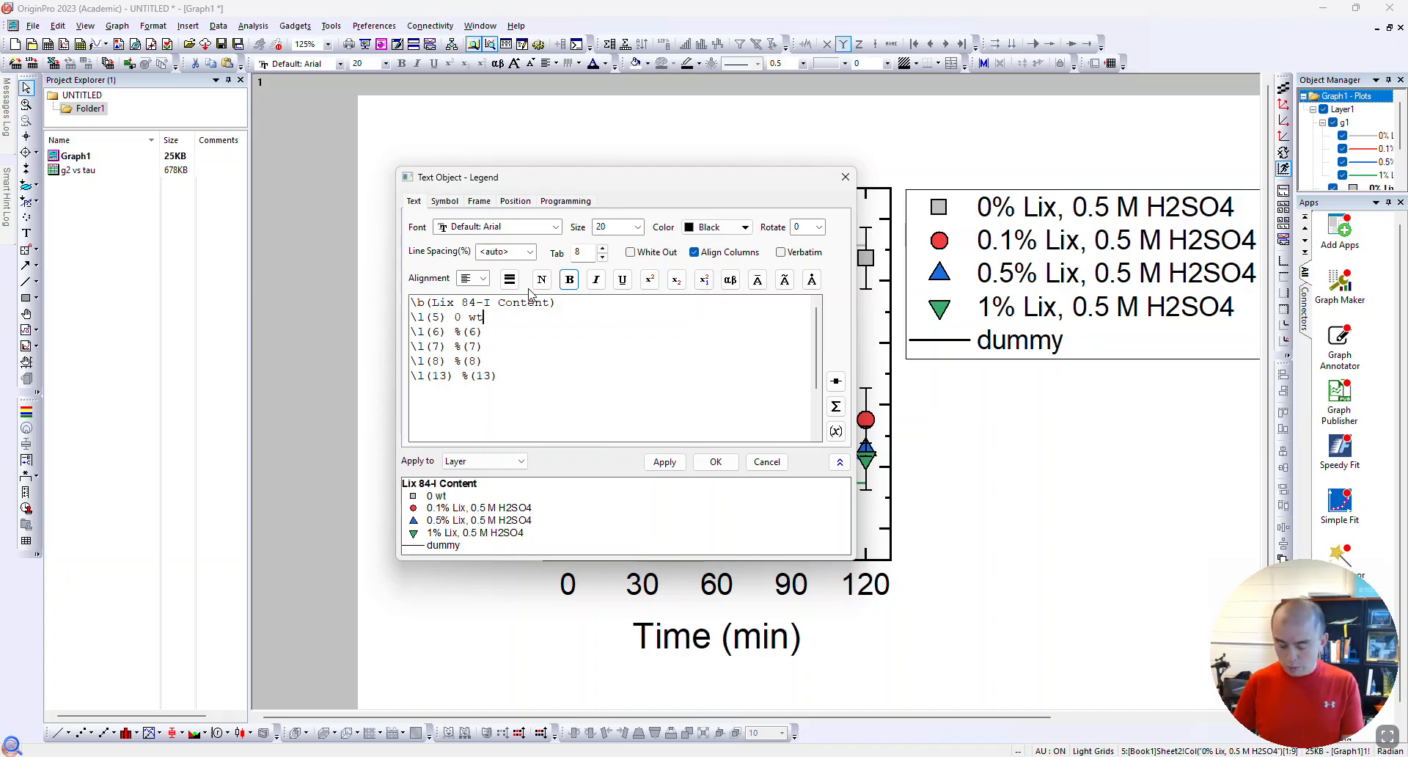
{"action": "type", "text": "%"}
{"action": "key", "text": "BackSpace"}
{"action": "key", "text": "BackSpace"}
{"action": "key", "text": "BackSpace"}
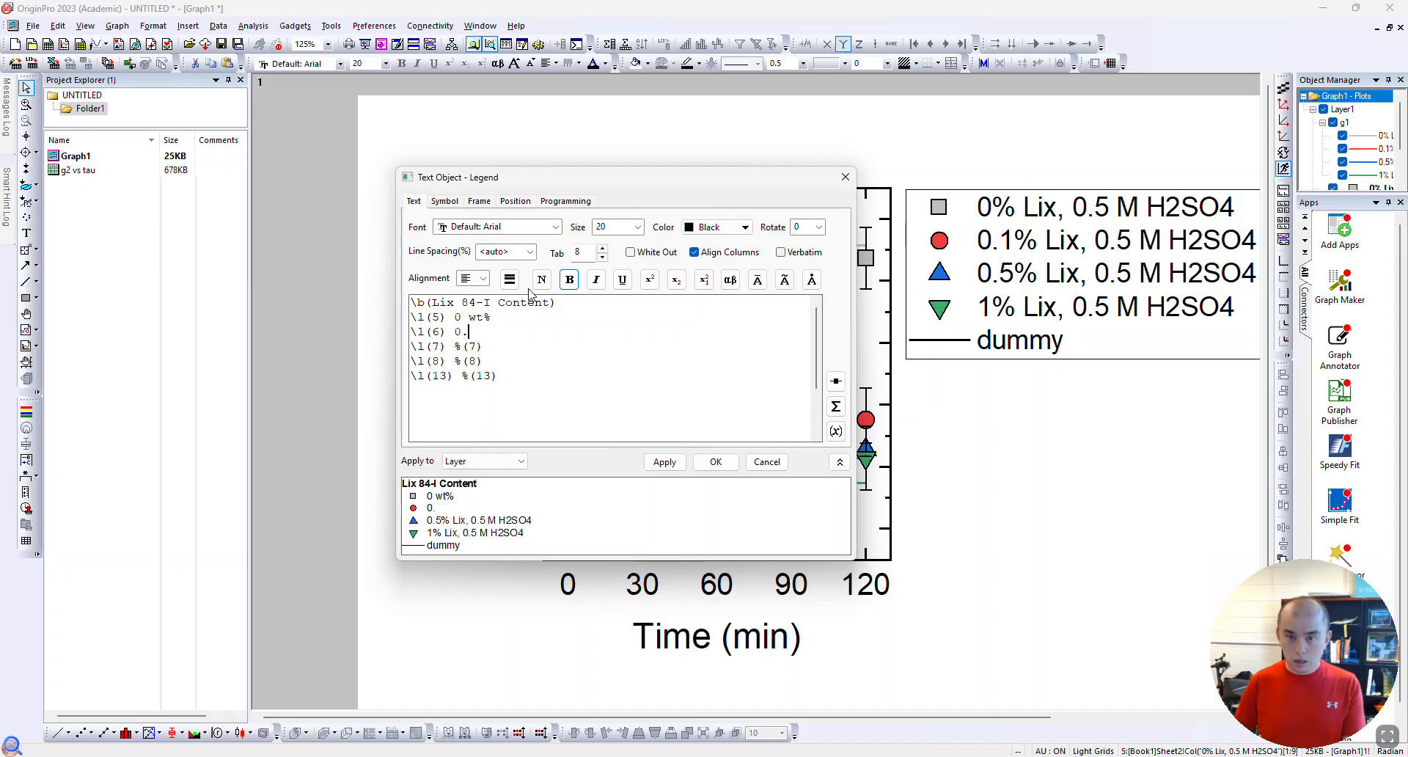
{"action": "type", "text": "0.1 wrt"}
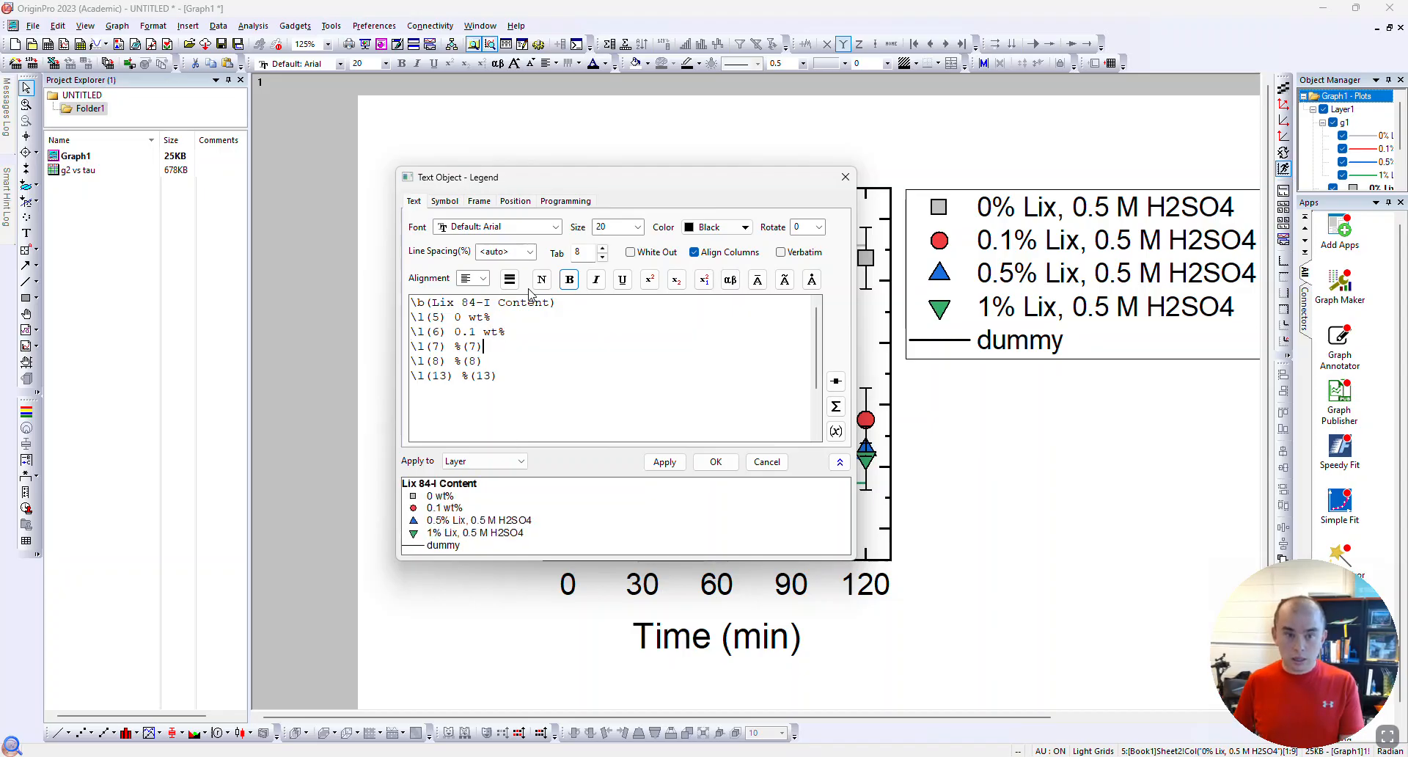
Replace the labels of legend entries \l(7) and \l(8) with "0.5 wt%" and "1 wt%"
{"action": "key", "text": "BackSpace"}
{"action": "key", "text": "BackSpace"}
{"action": "type", "text": "0.5 w"}
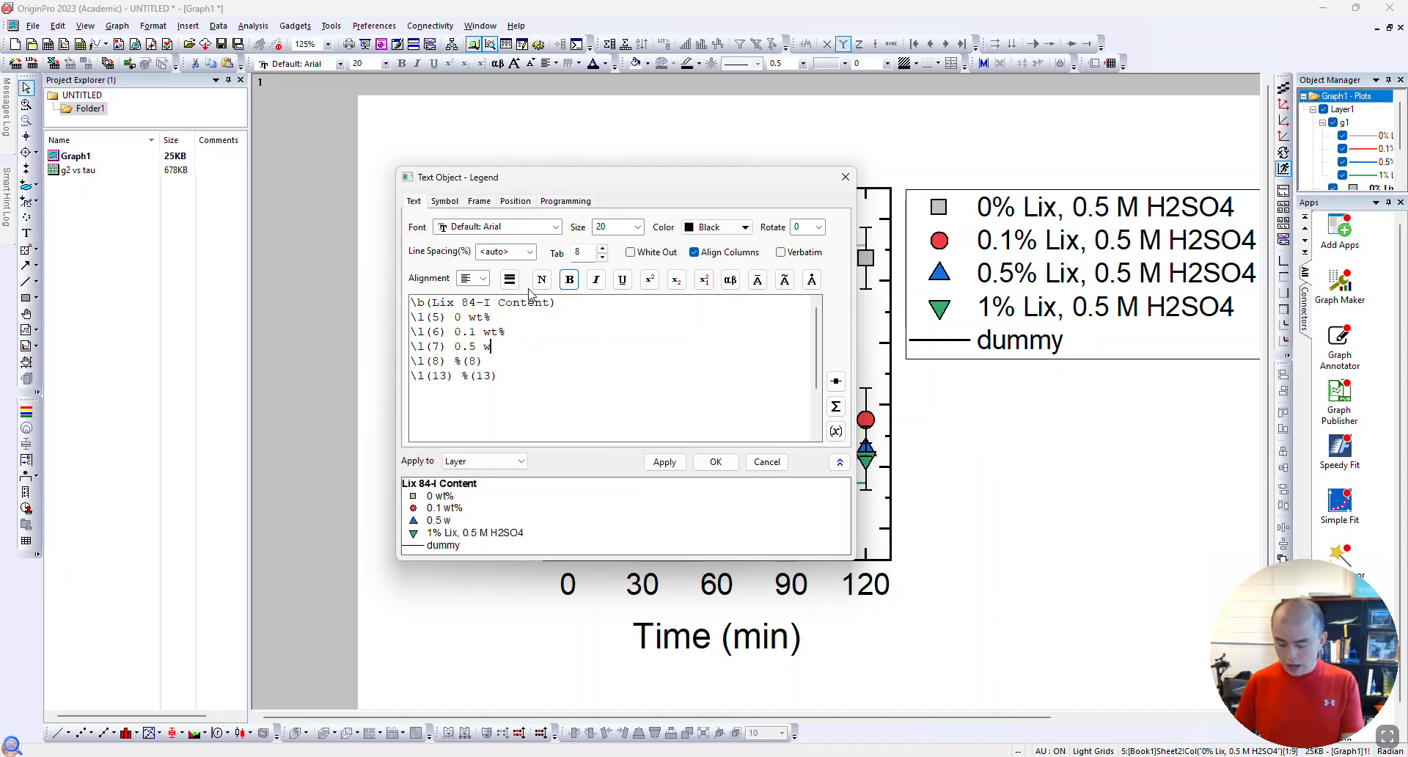
{"action": "type", "text": "t%"}
{"action": "key", "text": "BackSpace"}
{"action": "key", "text": "BackSpace"}
{"action": "key", "text": "BackSpace"}
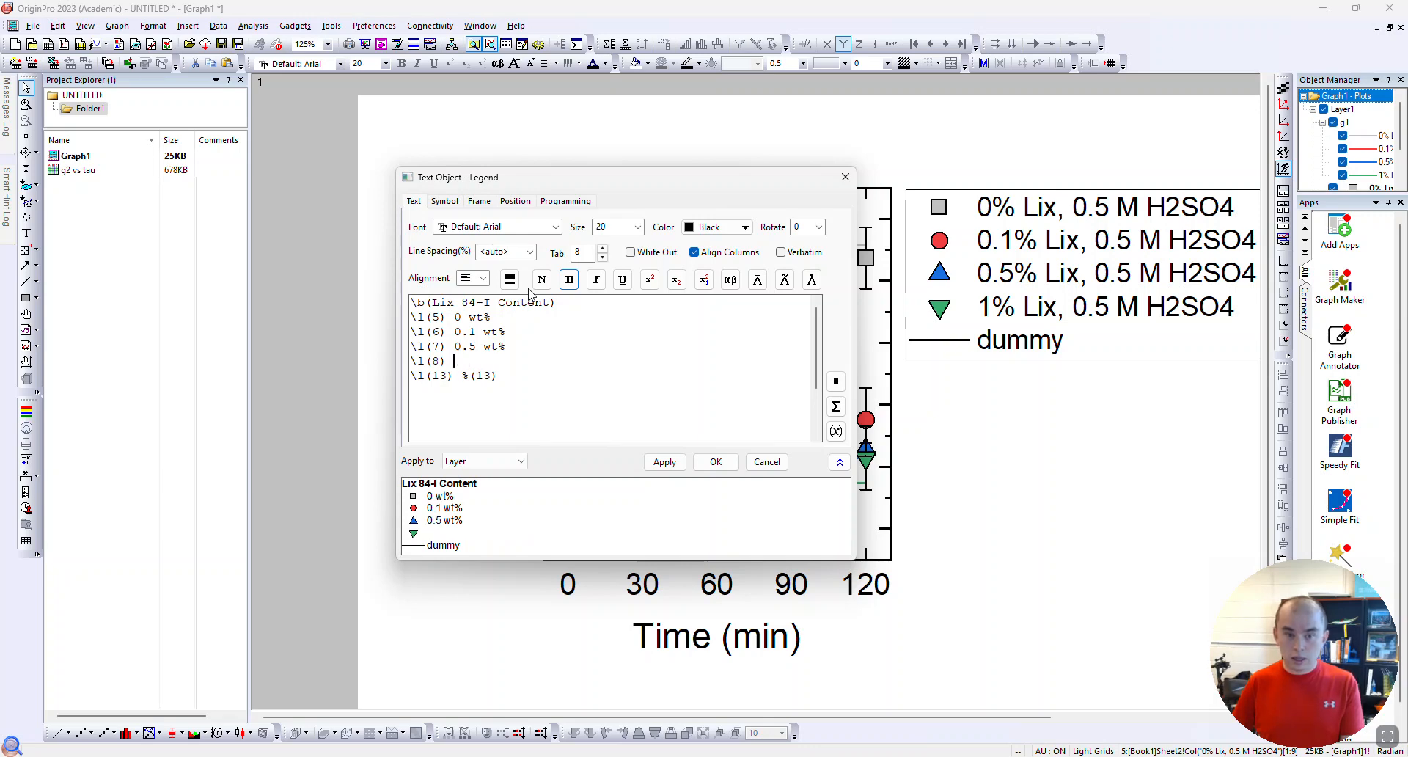
{"action": "type", "text": "1 s"}
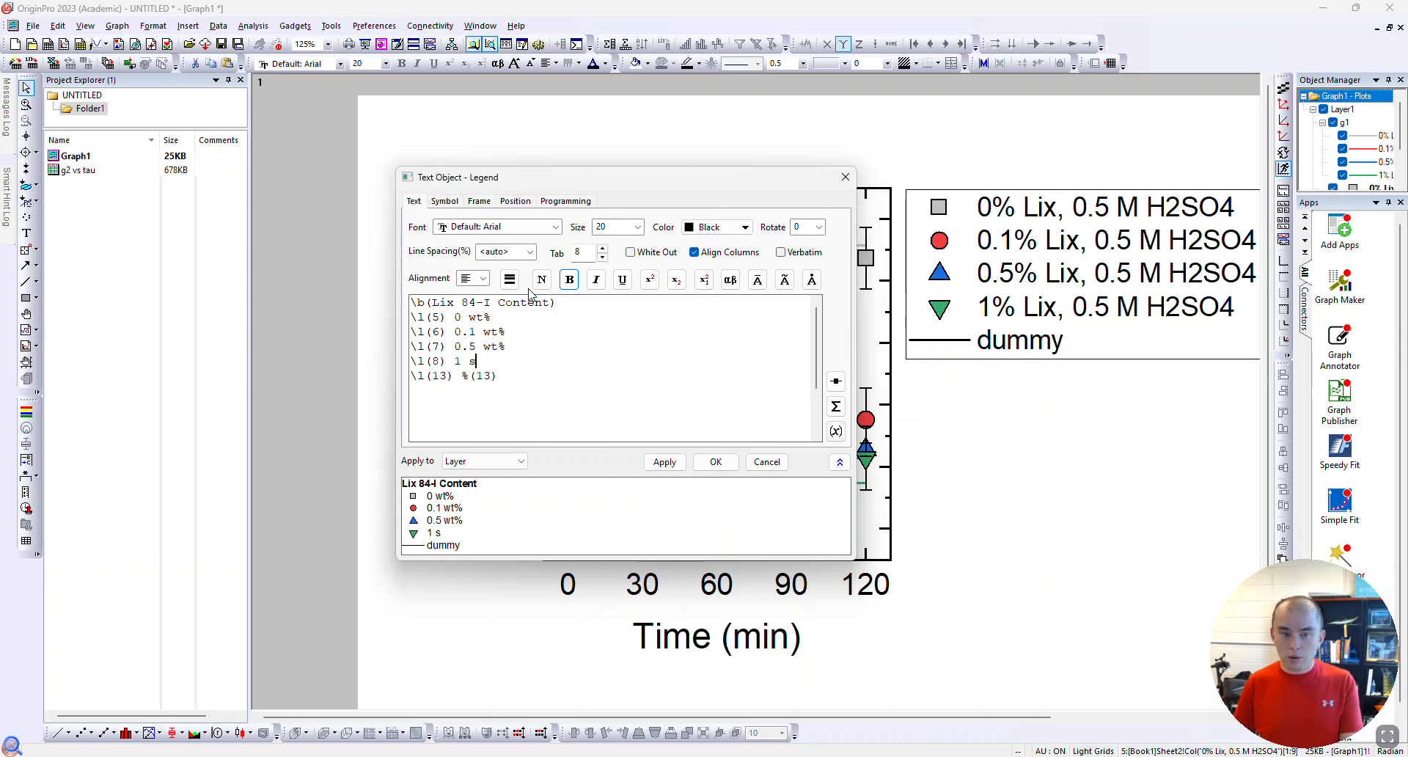
{"action": "key", "text": "BackSpace"}
{"action": "type", "text": "wt%"}
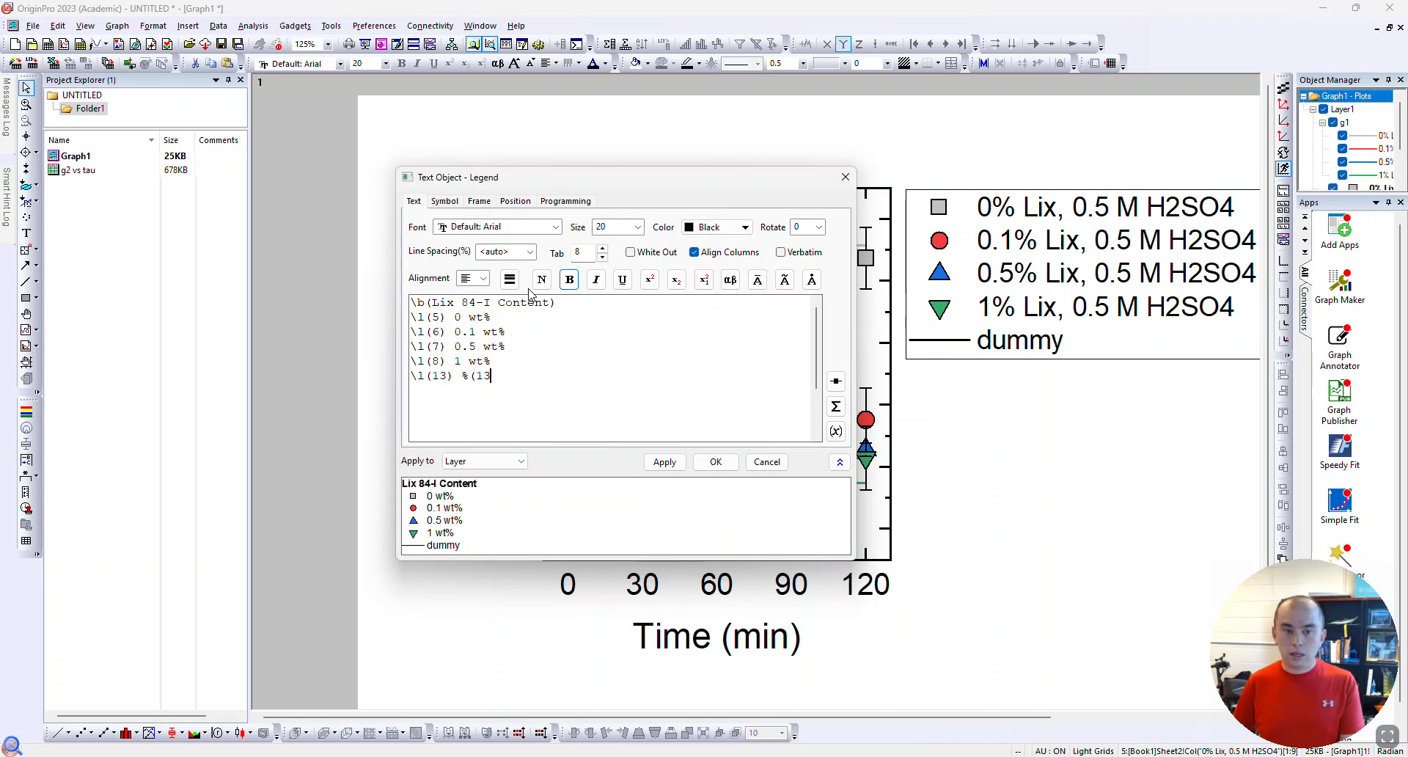
Replace the label of the dummy line entry \l(13) with "Model"
{"action": "key", "text": "BackSpace"}
{"action": "key", "text": "BackSpace"}
{"action": "key", "text": "BackSpace"}
{"action": "key", "text": "BackSpace"}
{"action": "type", "text": "<"}
{"action": "type", "text": "Model"}
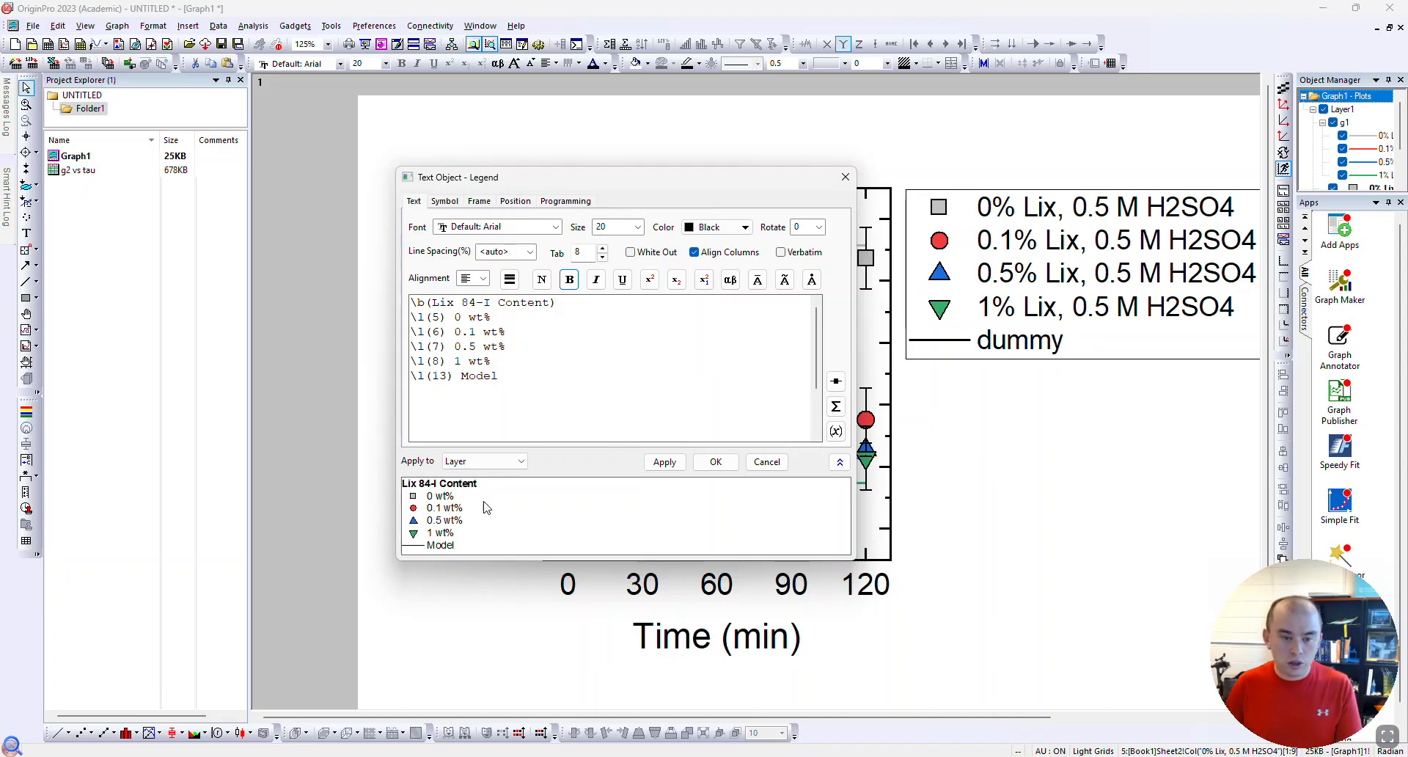
Put a colon inside the bold formatting at the end of the "Lix 84-I Content" heading and apply the legend text
{"action": "left_click", "coordinate": [605, 297]}
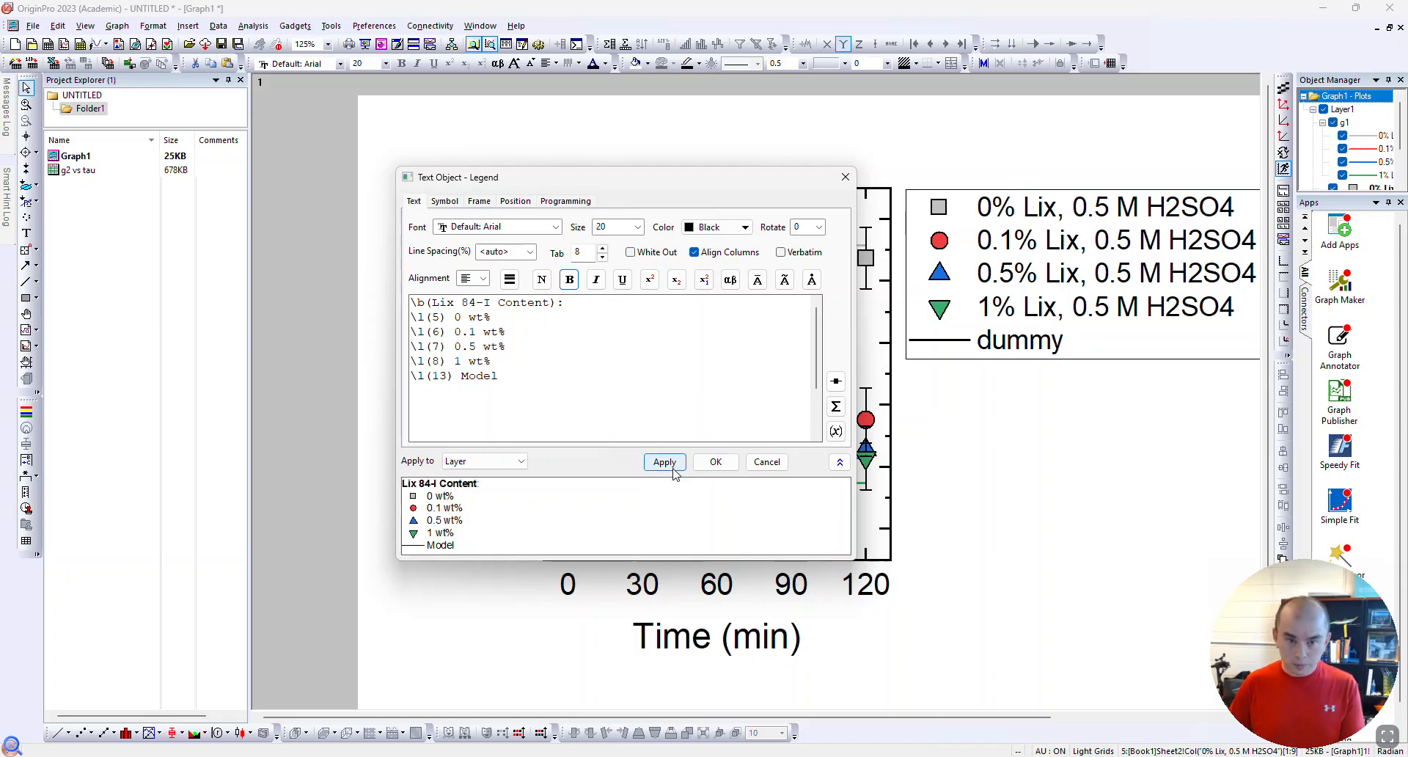
{"action": "key", "text": "BackSpace"}
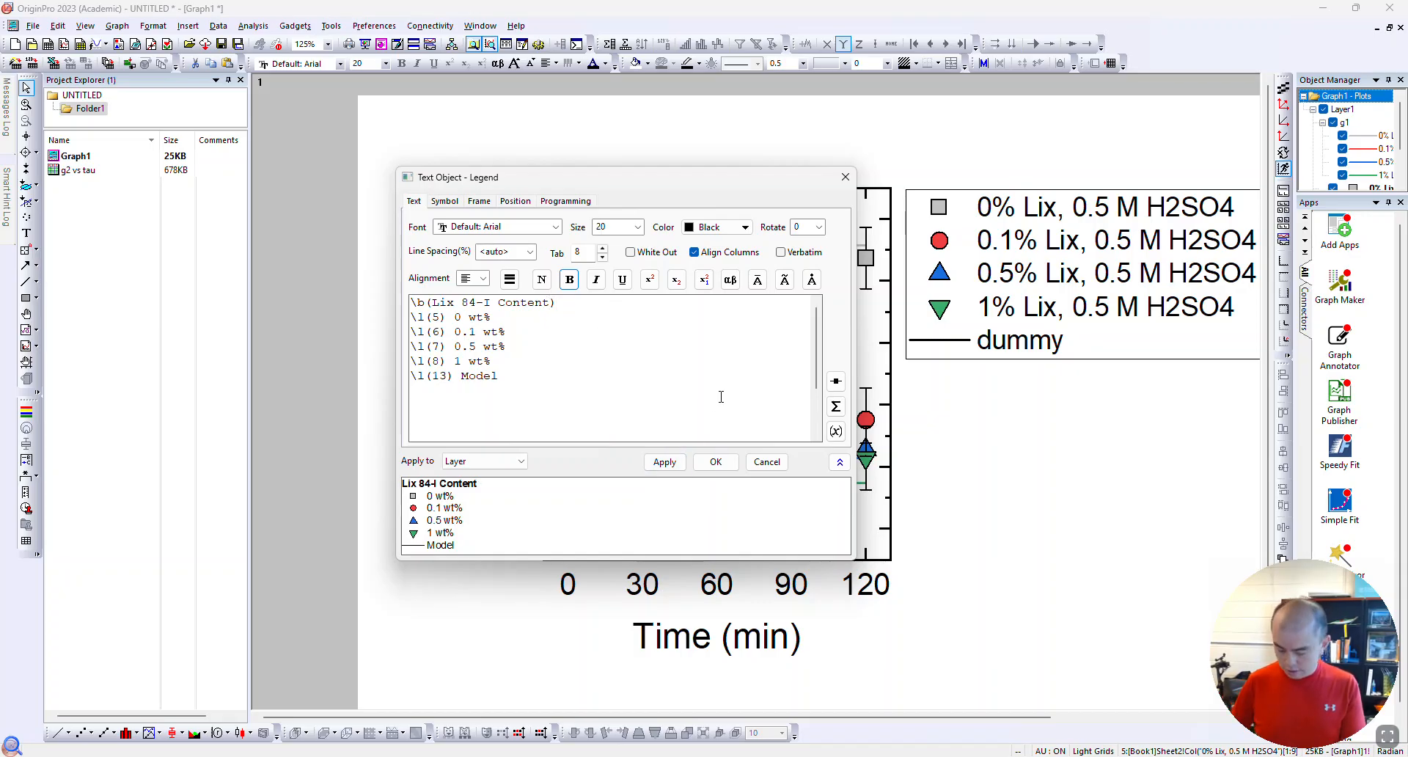
{"action": "key", "text": "Left"}
{"action": "type", "text": ":"}
{"action": "left_click", "coordinate": [664, 461]}
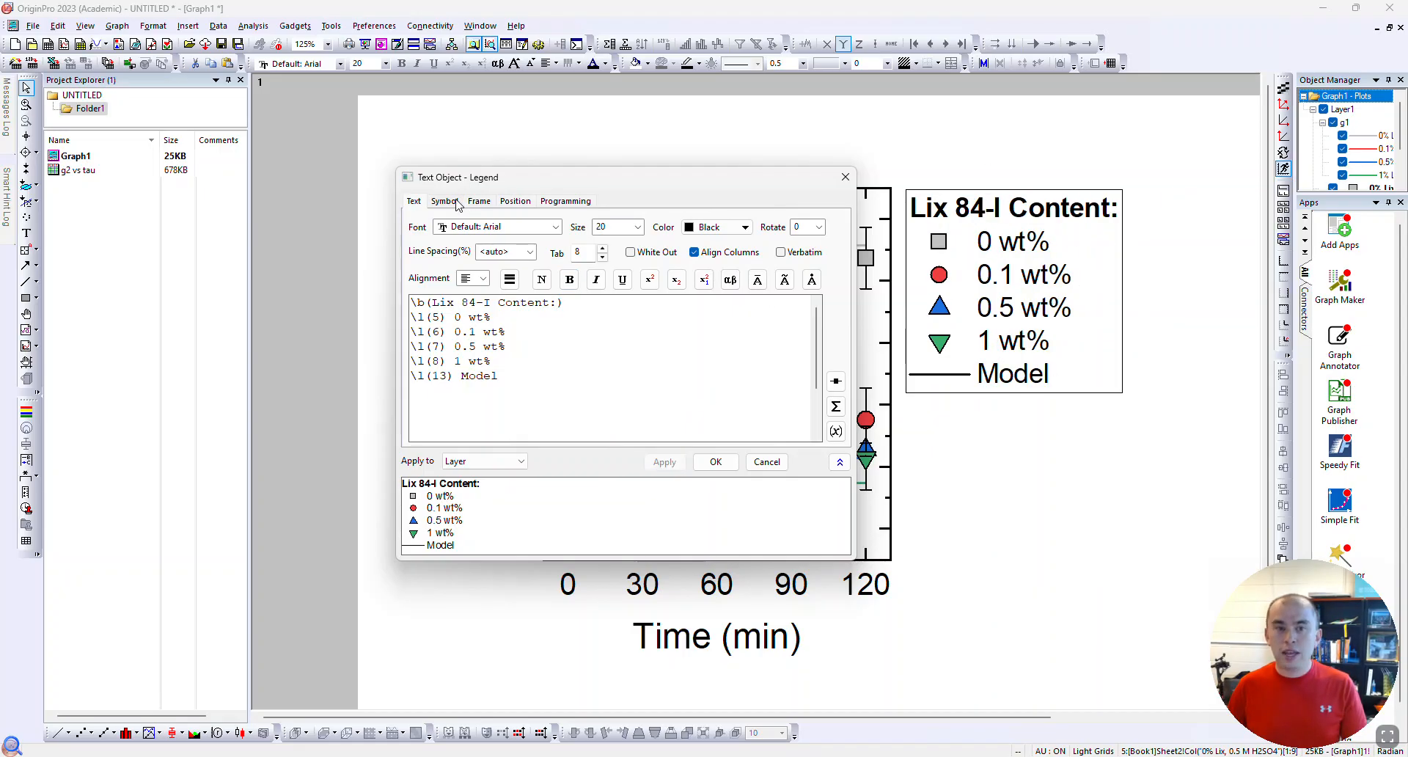
Set the legend's frame to None and accept the legend settings
{"action": "left_click_drag", "start_coordinate": [702, 181], "coordinate": [475, 168]}
{"action": "left_click", "coordinate": [222, 189]}
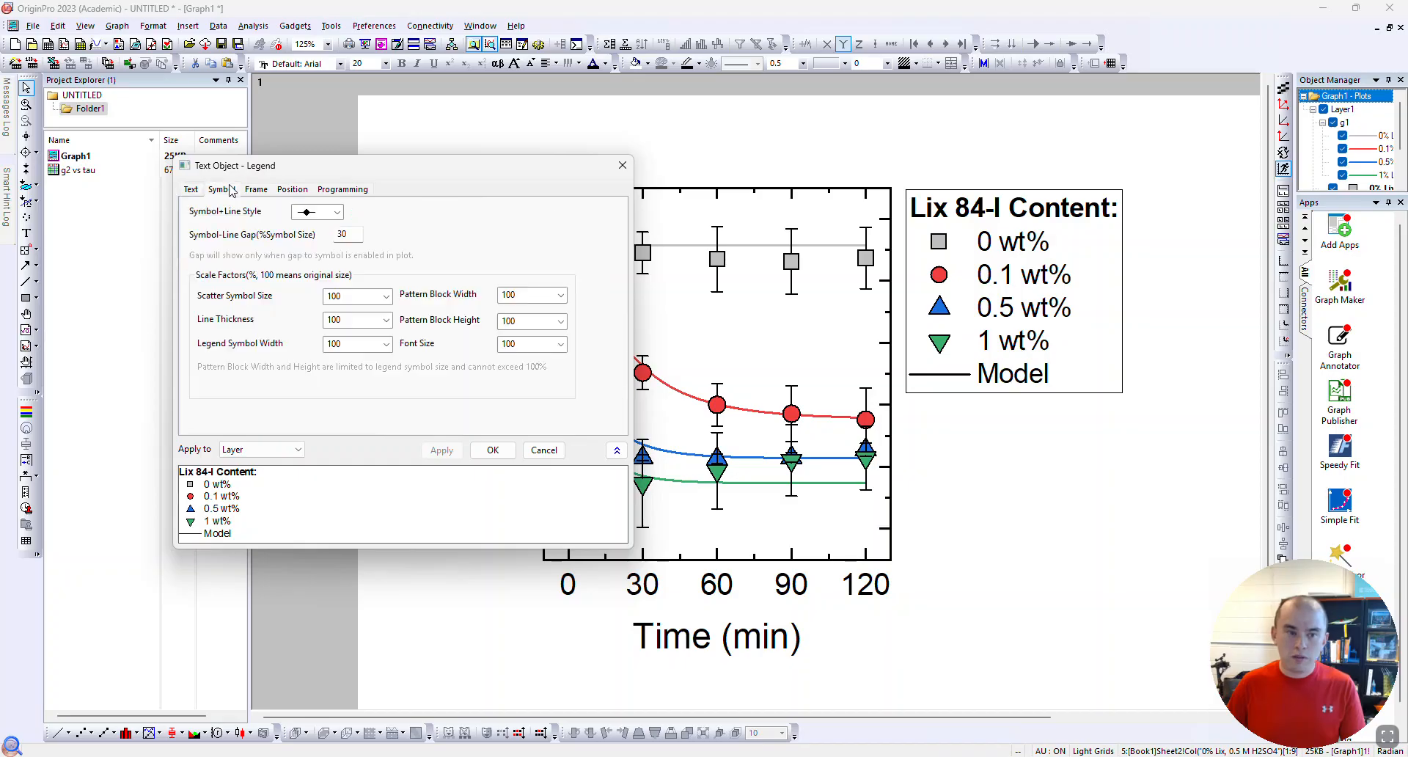
{"action": "left_click", "coordinate": [256, 189]}
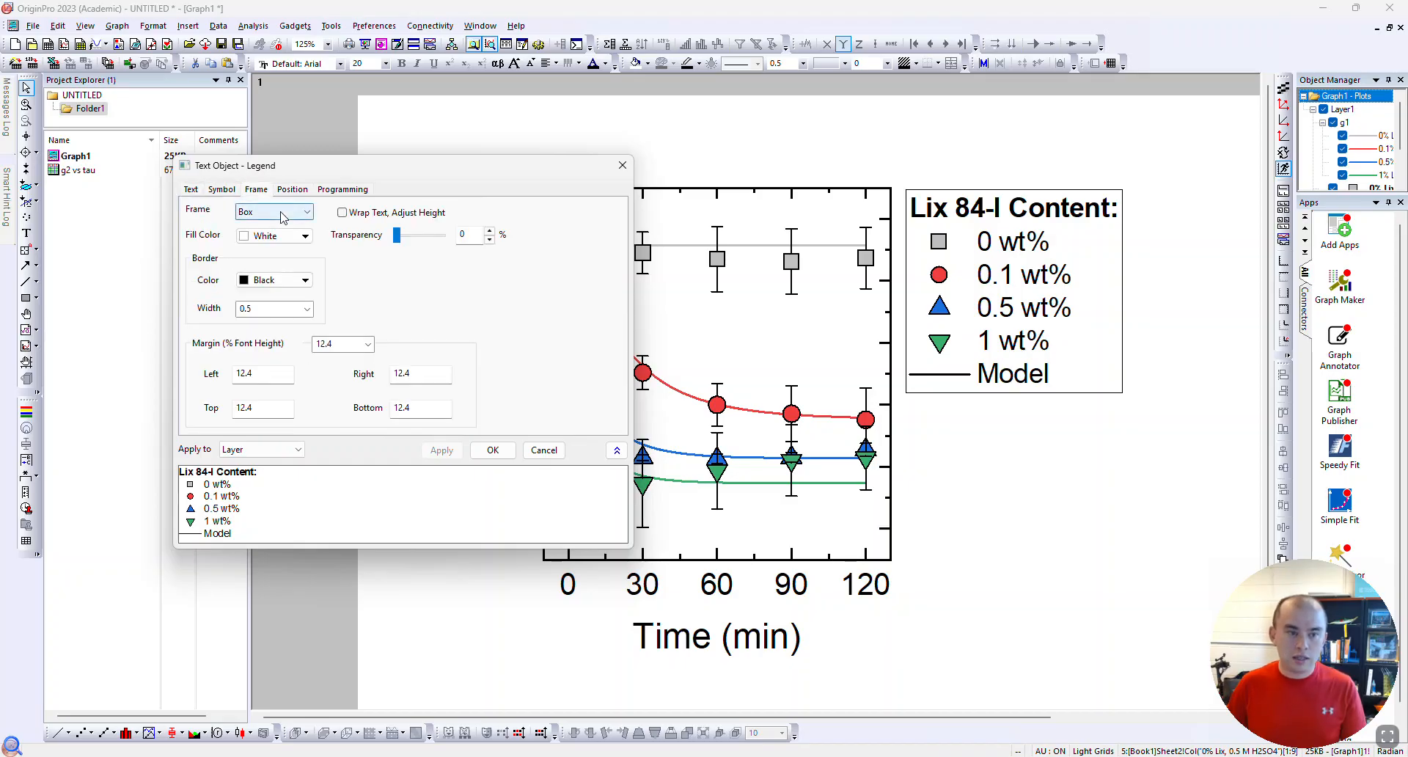
{"action": "left_click", "coordinate": [273, 212]}
{"action": "left_click", "coordinate": [267, 228]}
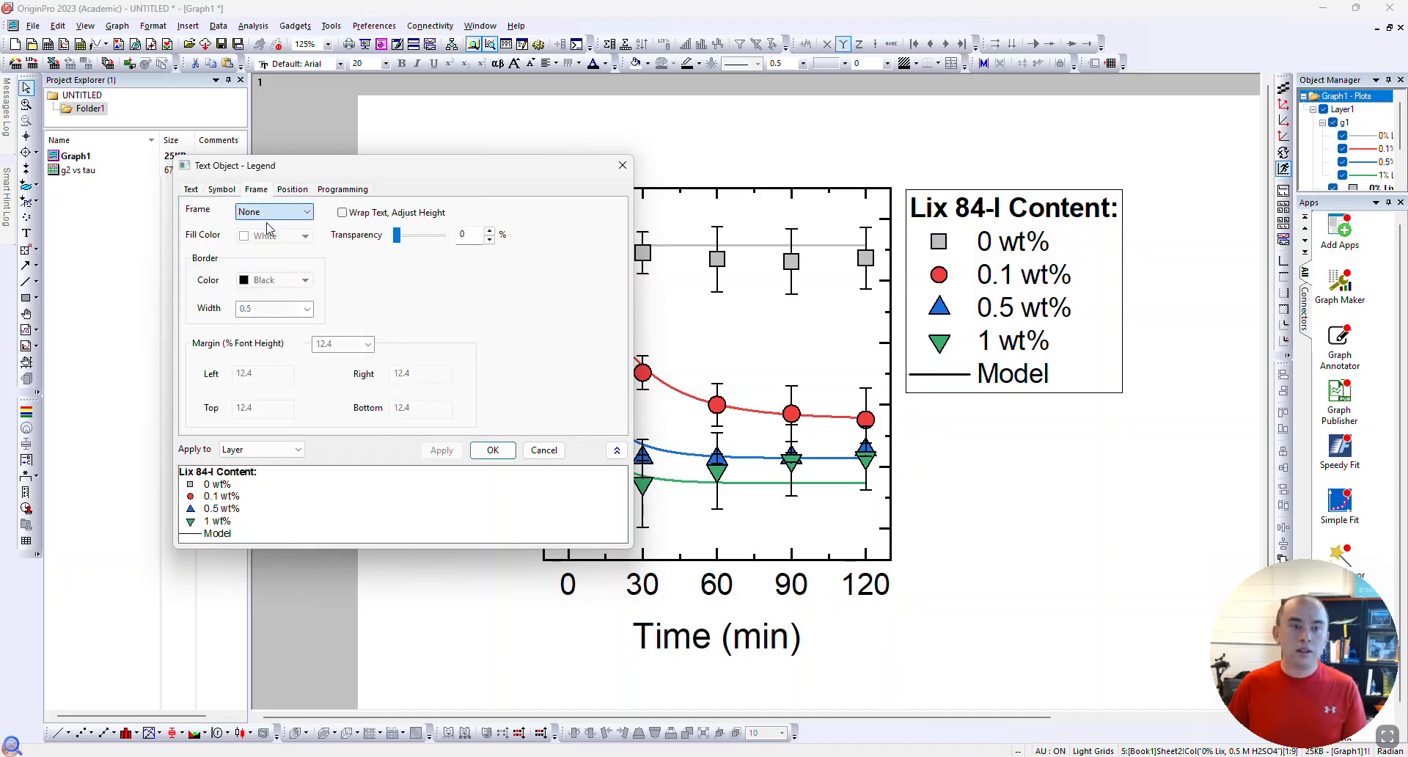
{"action": "left_click", "coordinate": [452, 450]}
{"action": "left_click", "coordinate": [493, 450]}
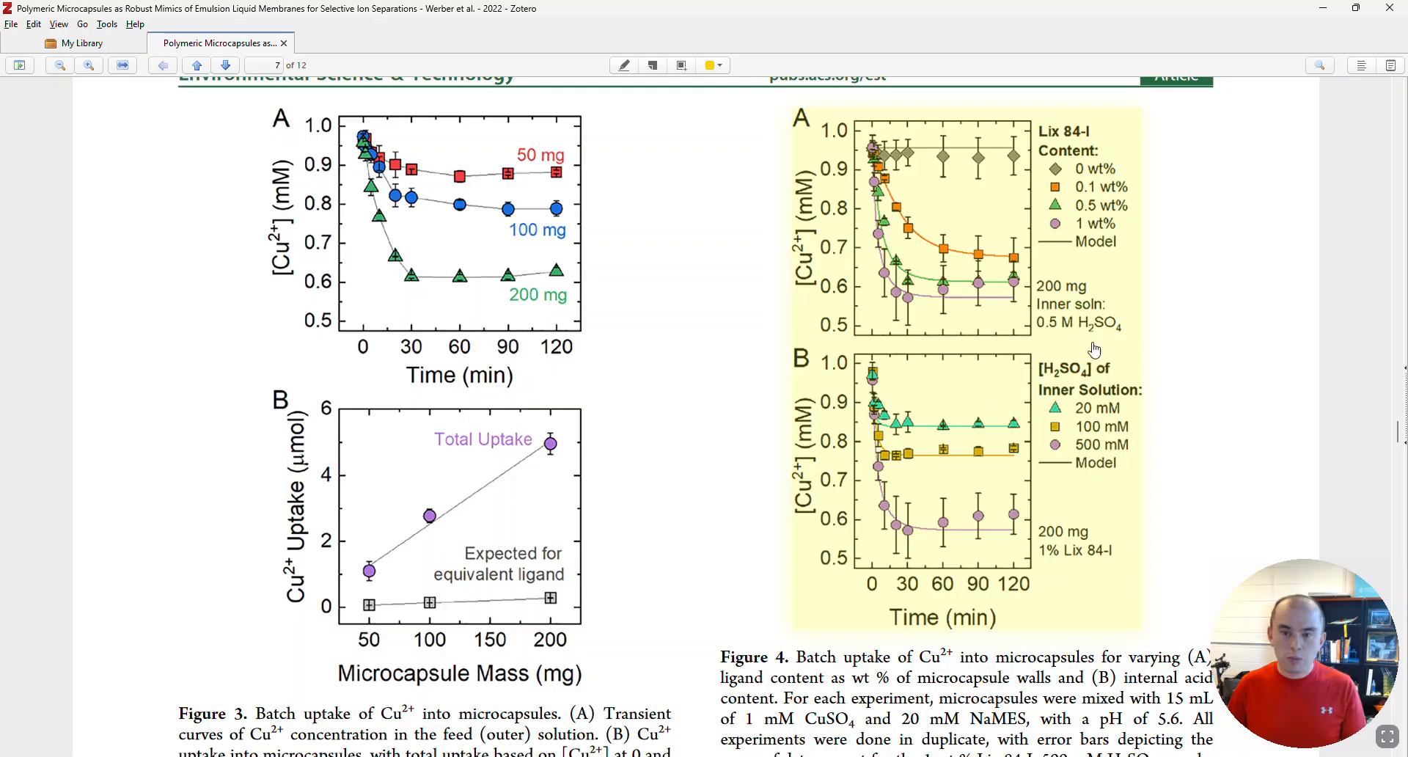
Return to OriginPro and add a three-line text note below the legend reading "200 mg", "Inner soln:" and "0.5 M H2SO4"
{"action": "left_click", "coordinate": [1325, 9]}
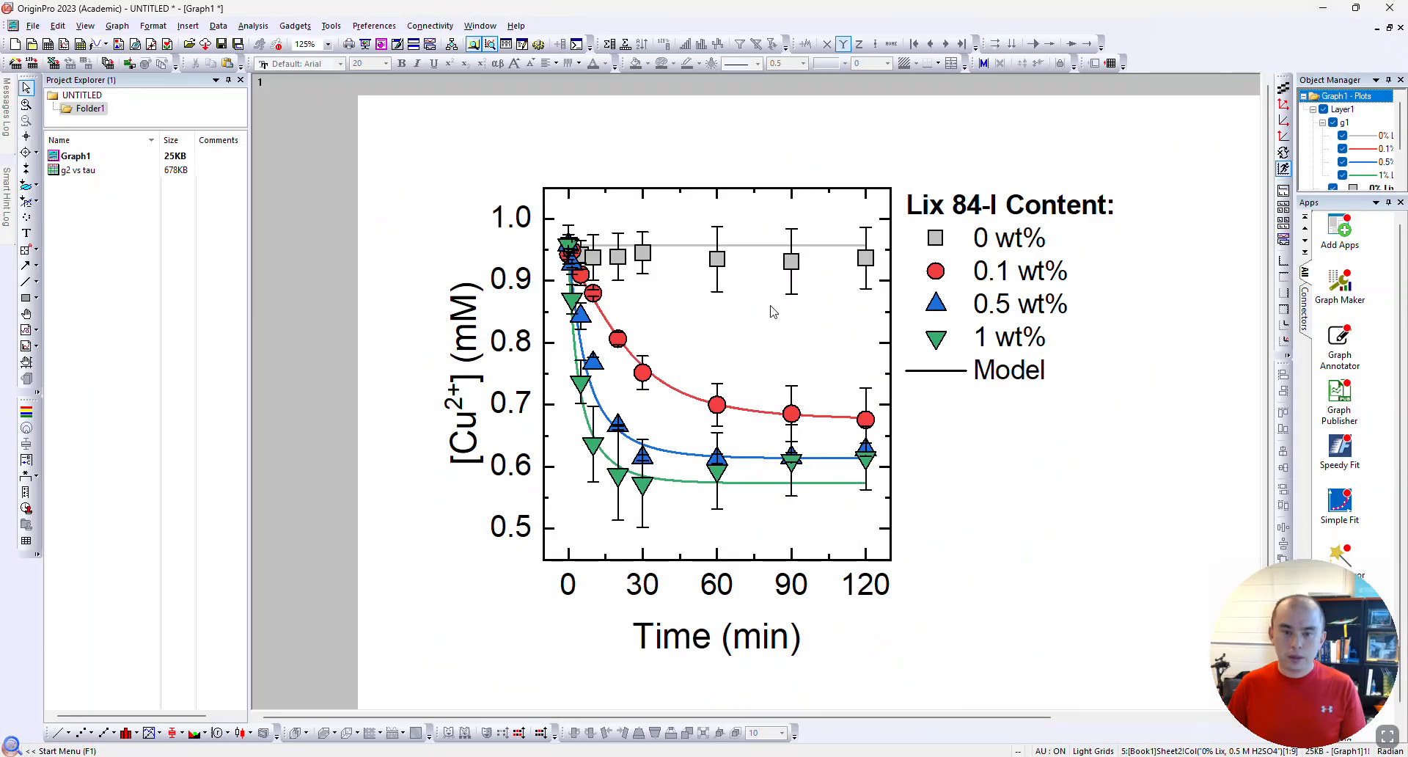
{"action": "left_click", "coordinate": [913, 476]}
{"action": "type", "text": "200 mg"}
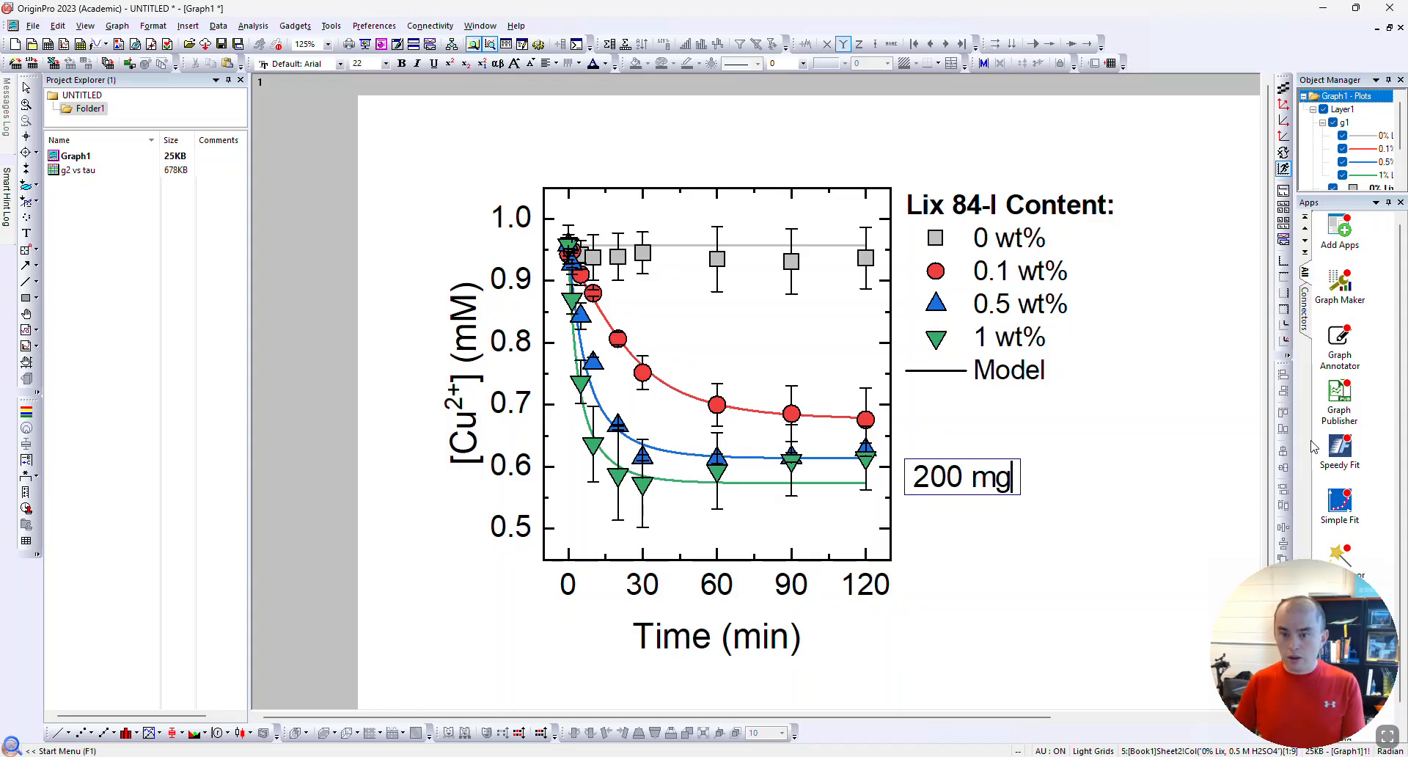
{"action": "key", "text": "Return"}
{"action": "type", "text": "Inner so"}
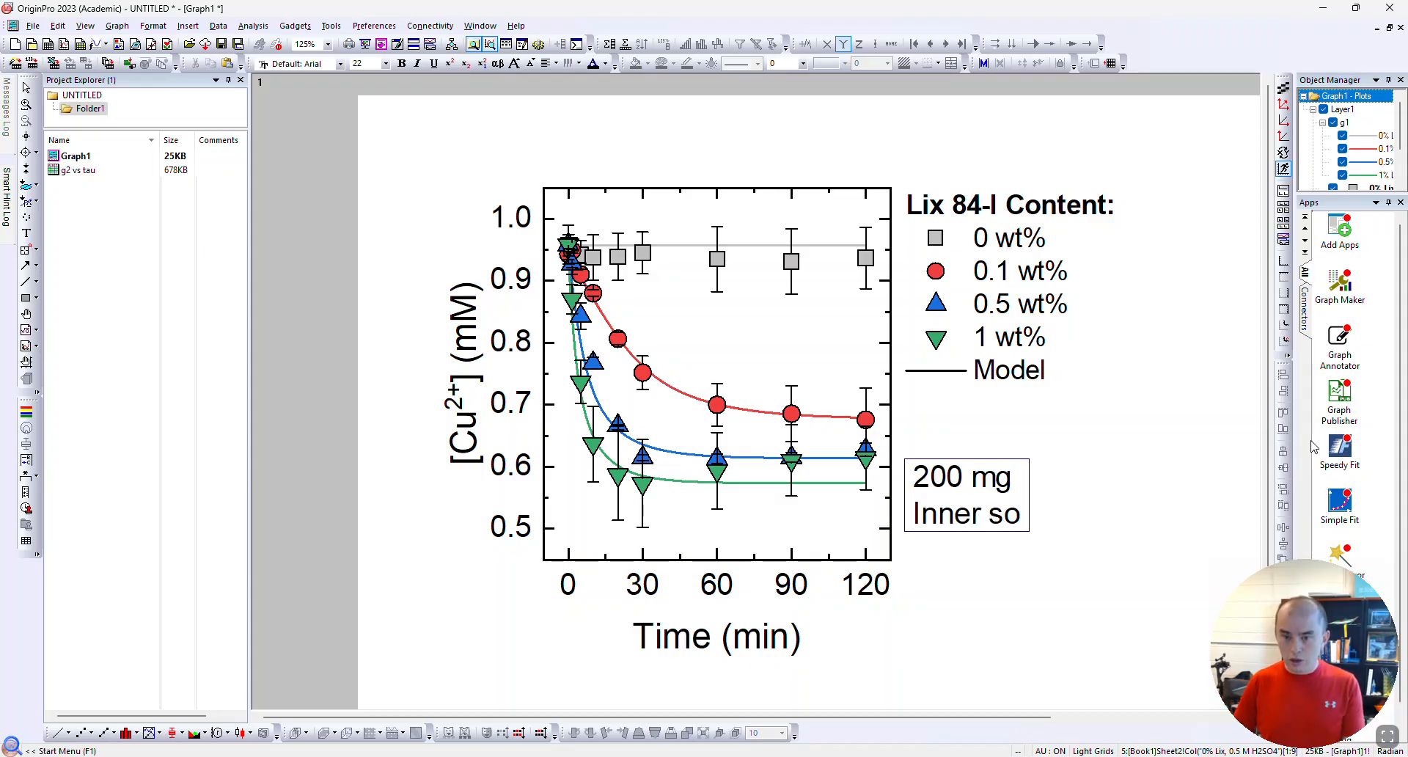
{"action": "type", "text": "ln:"}
{"action": "key", "text": "Return"}
{"action": "type", "text": "0.5 M"}
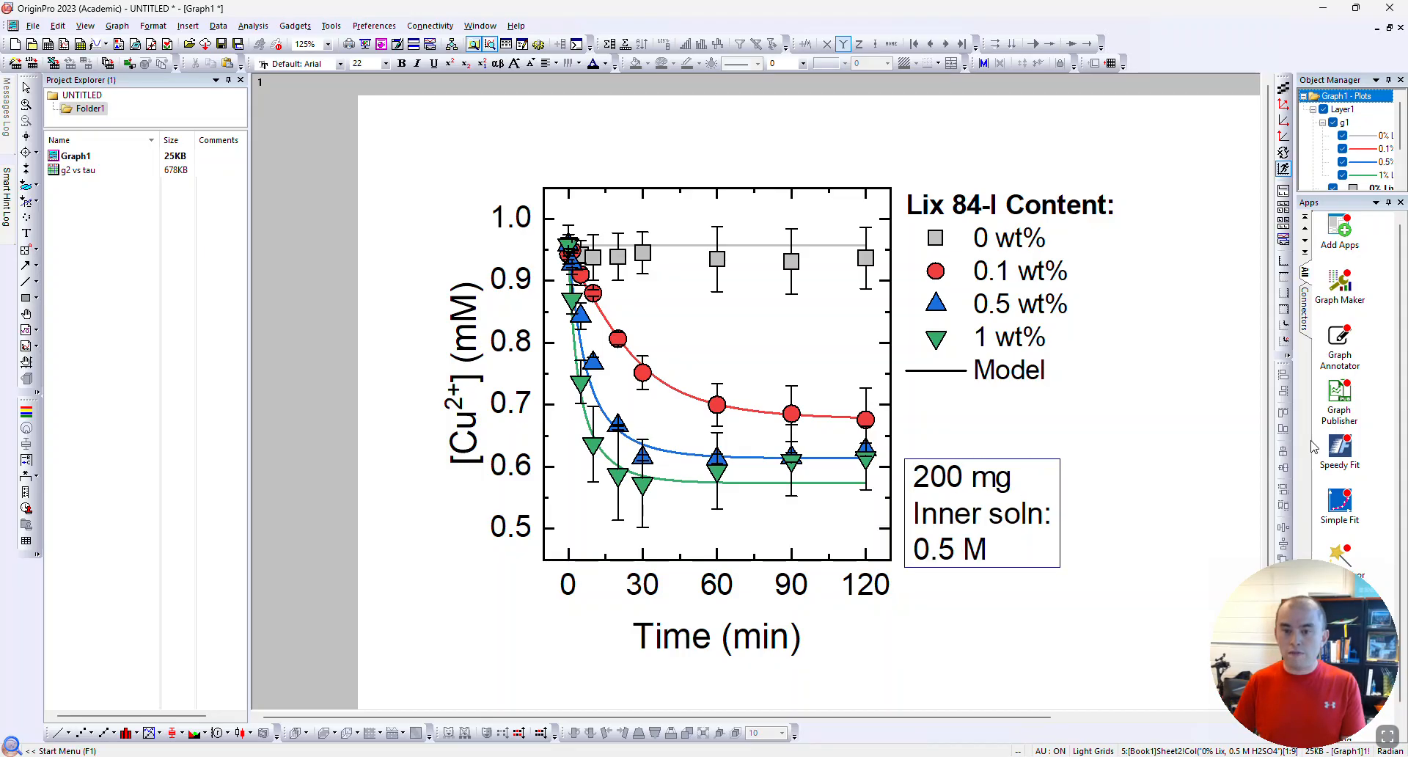
{"action": "type", "text": " H2SO4"}
Format the 4 and the 2 of H2SO4 in the new text note as subscripts
{"action": "key", "text": "shift+Left"}
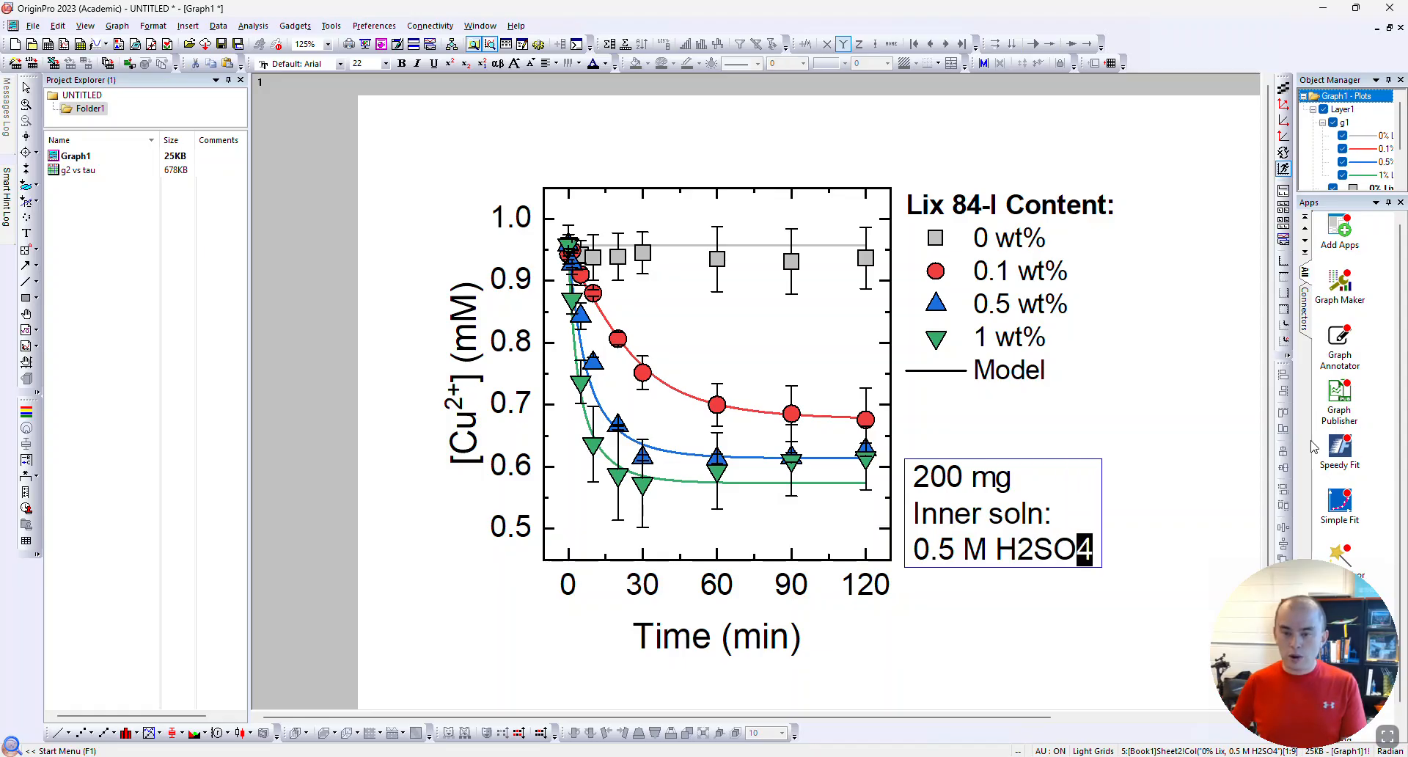
{"action": "left_click", "coordinate": [465, 63]}
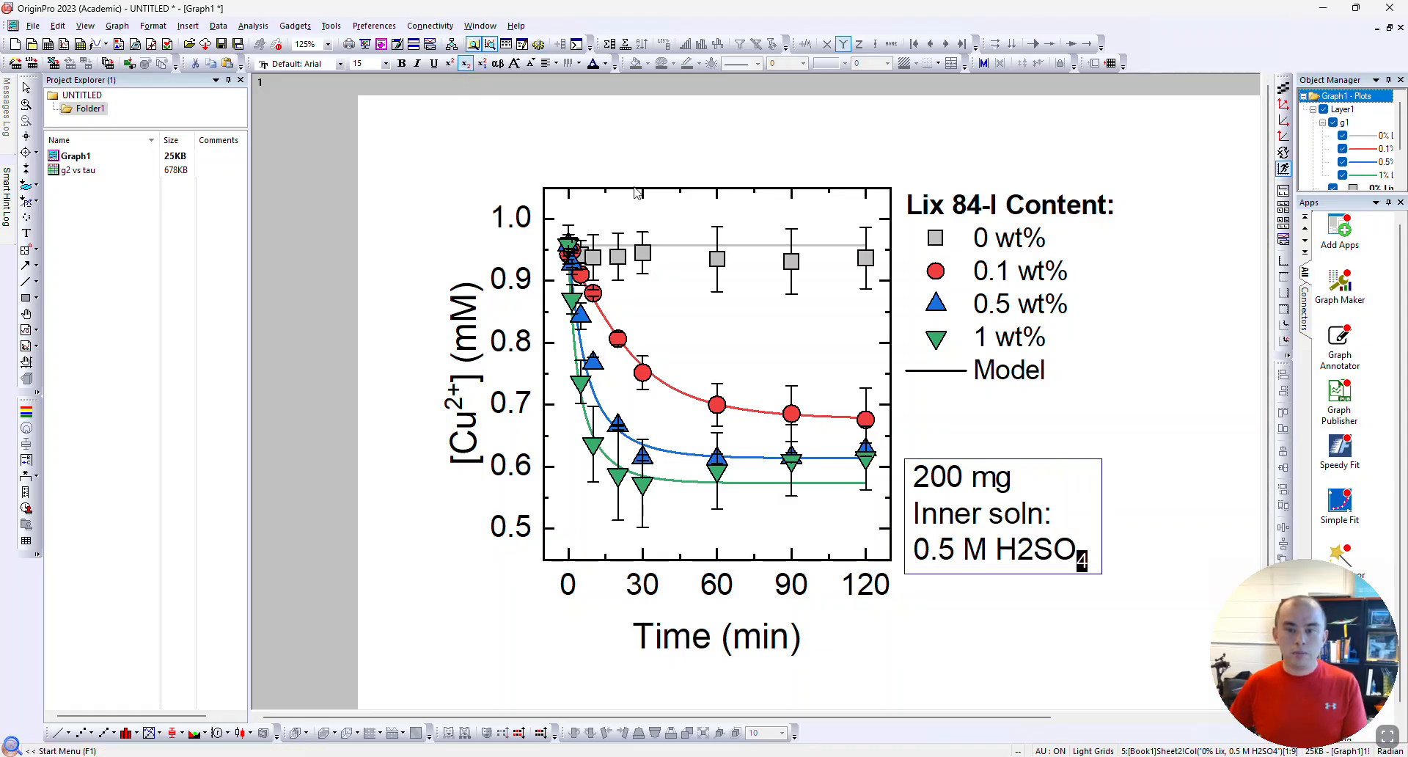
{"action": "left_click_drag", "start_coordinate": [1034, 552], "coordinate": [1020, 555]}
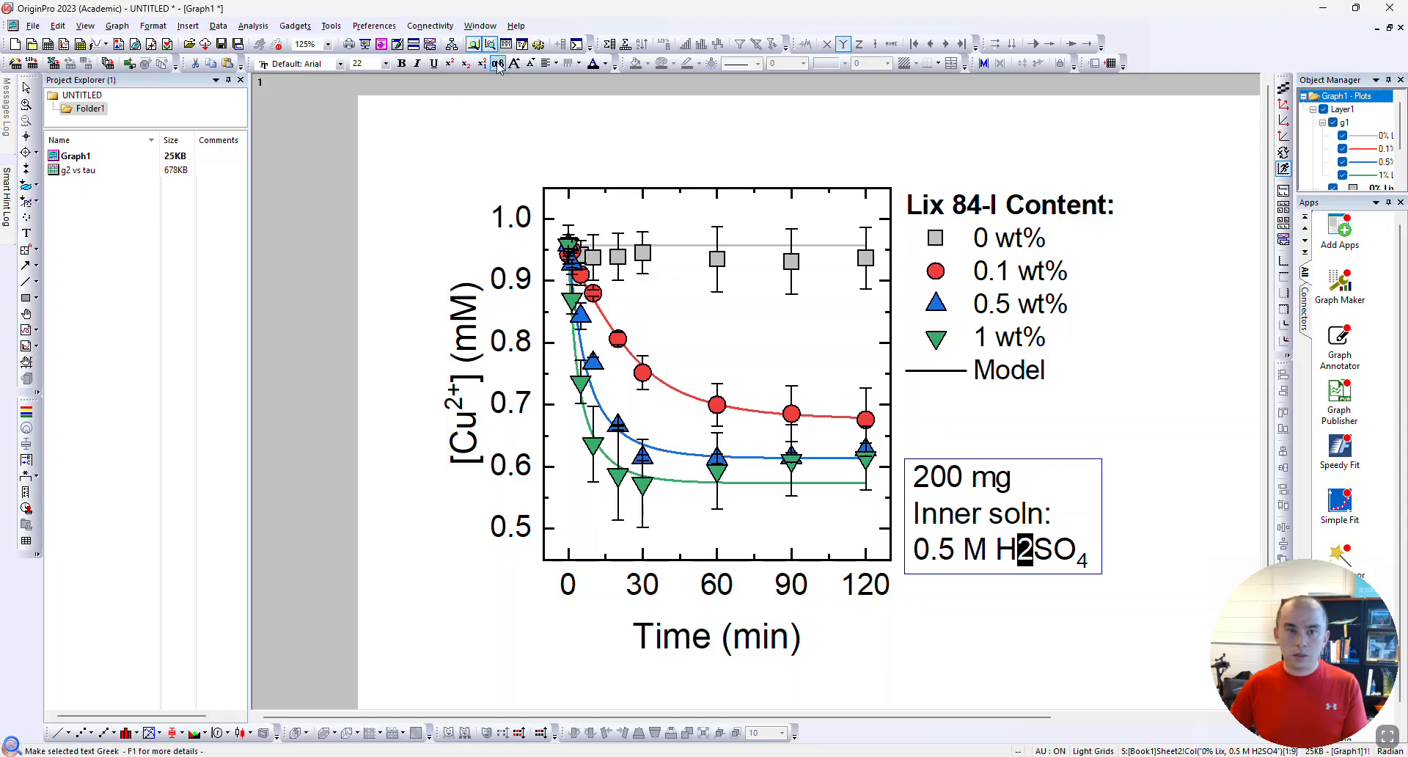
{"action": "left_click", "coordinate": [465, 63]}
{"action": "left_click", "coordinate": [1155, 434]}
Set the font size of the "200 mg" text note to 20 to match the legend
{"action": "left_click", "coordinate": [1036, 489]}
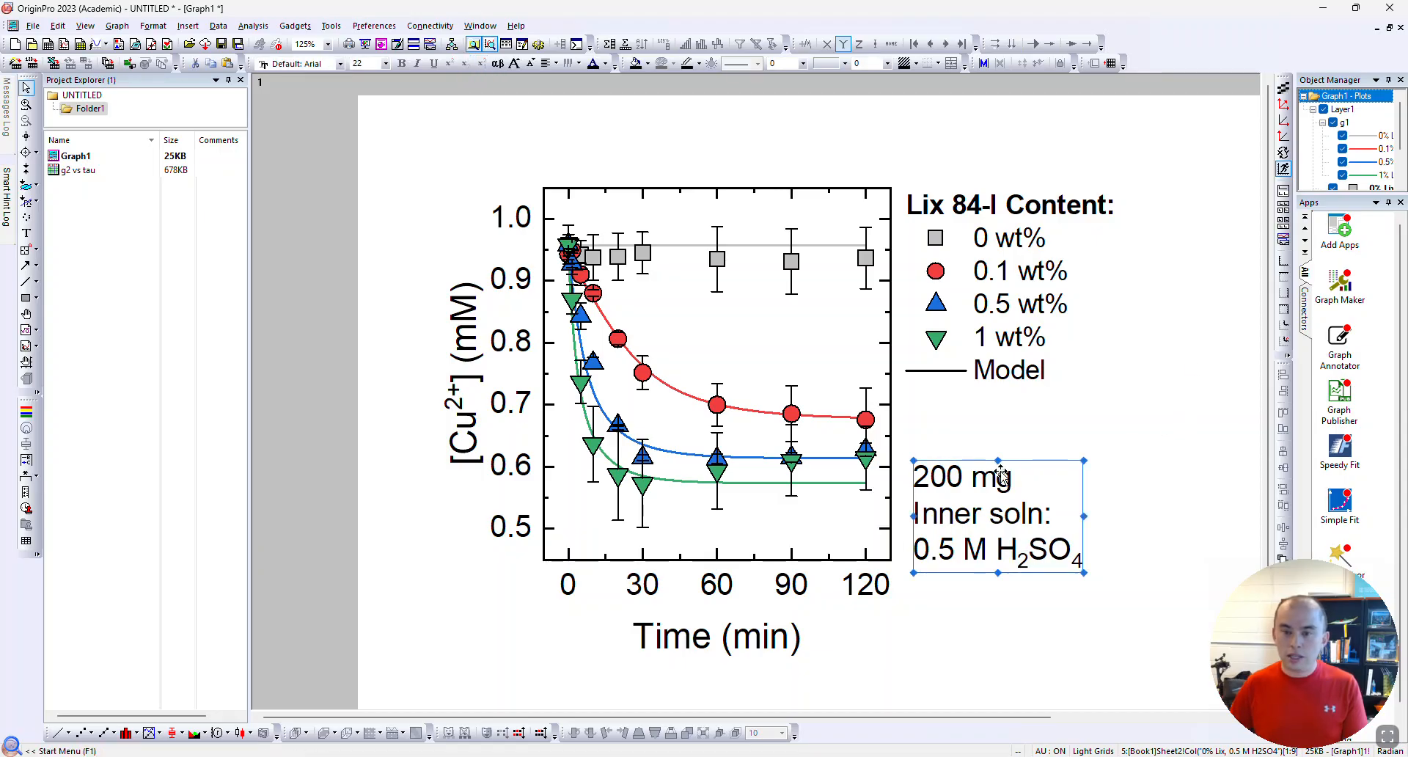
{"action": "left_click", "coordinate": [1049, 365]}
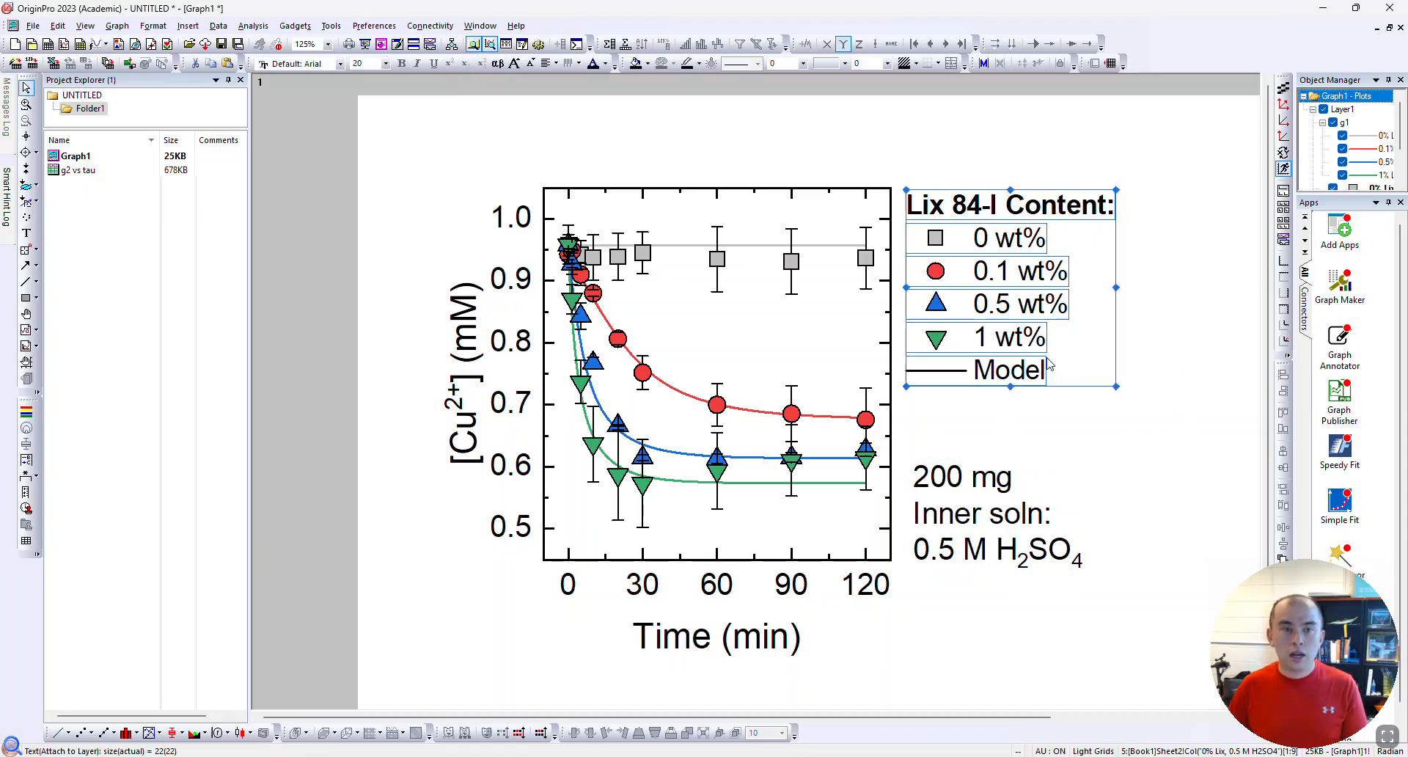
{"action": "left_click", "coordinate": [983, 509]}
{"action": "left_click", "coordinate": [1030, 363]}
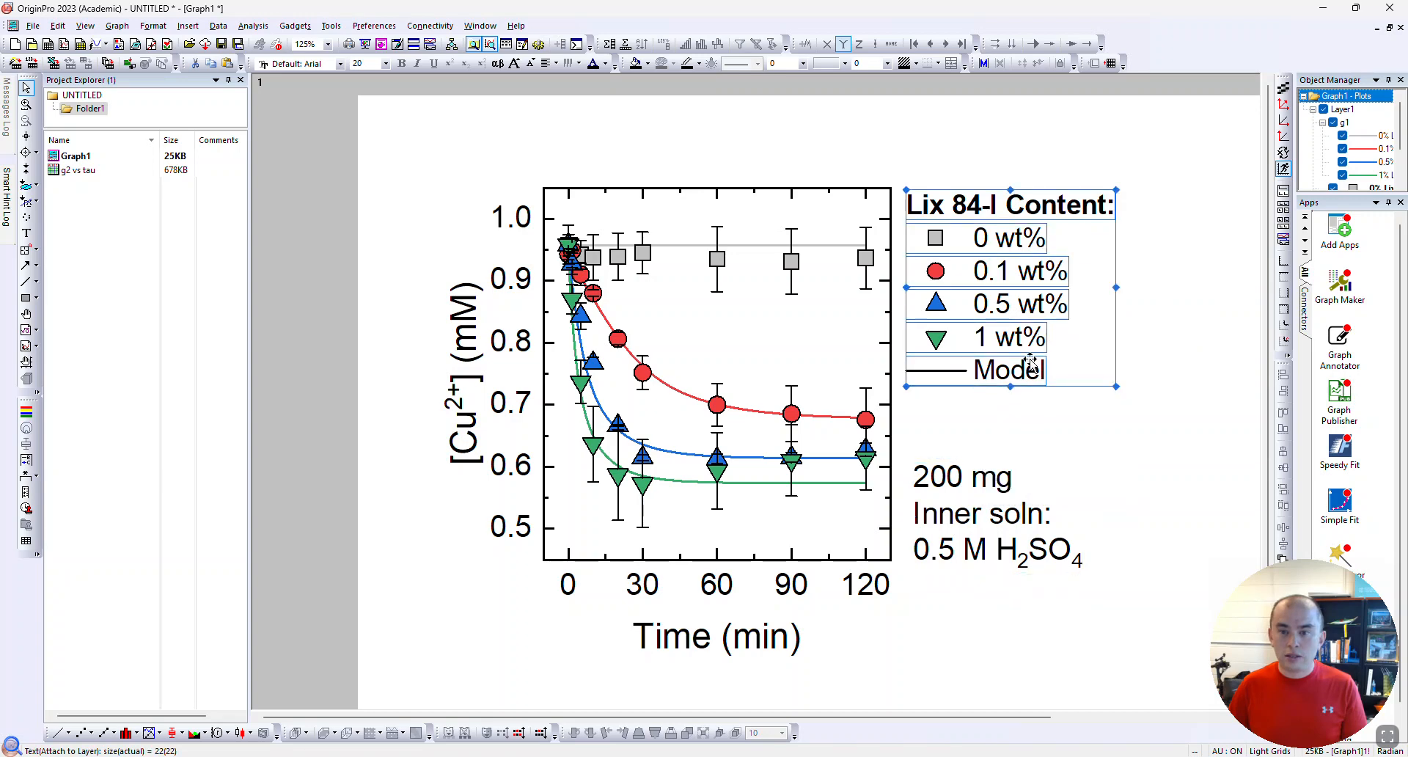
{"action": "left_click", "coordinate": [990, 506]}
{"action": "left_click", "coordinate": [386, 63]}
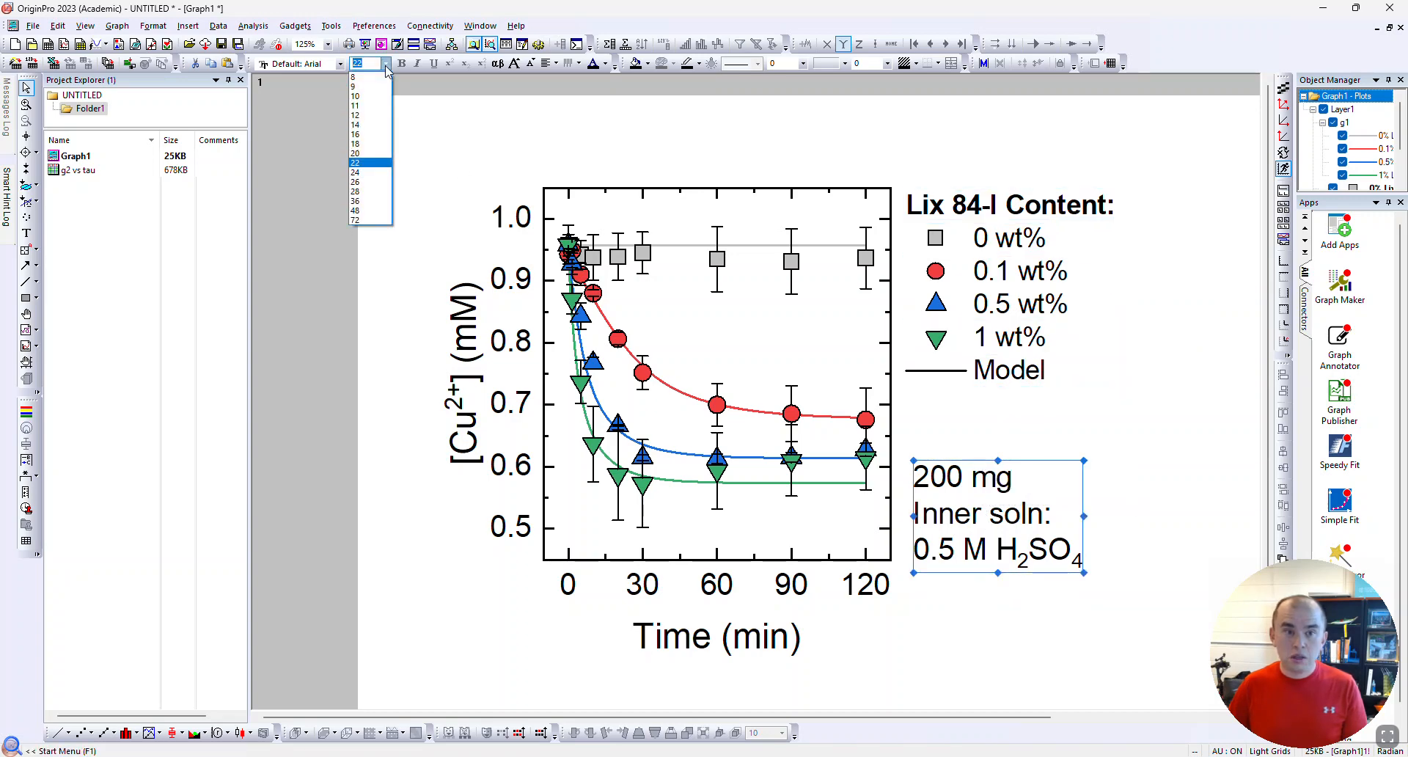
{"action": "left_click", "coordinate": [366, 152]}
{"action": "left_click", "coordinate": [1224, 527]}
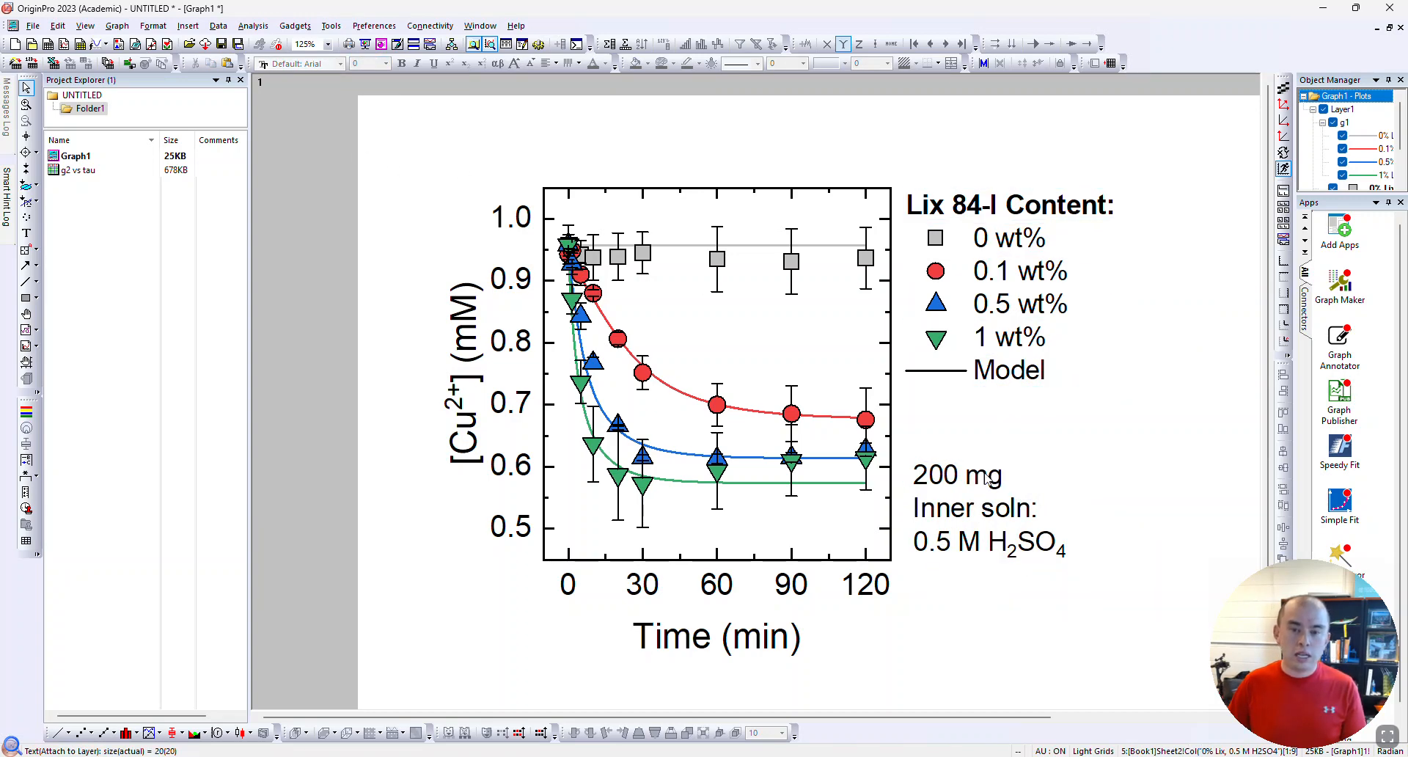
{"action": "scroll", "coordinate": [1108, 508], "scroll_direction": "down", "scroll_amount": 2}
{"action": "scroll", "coordinate": [1120, 498], "scroll_direction": "up", "scroll_amount": 1}
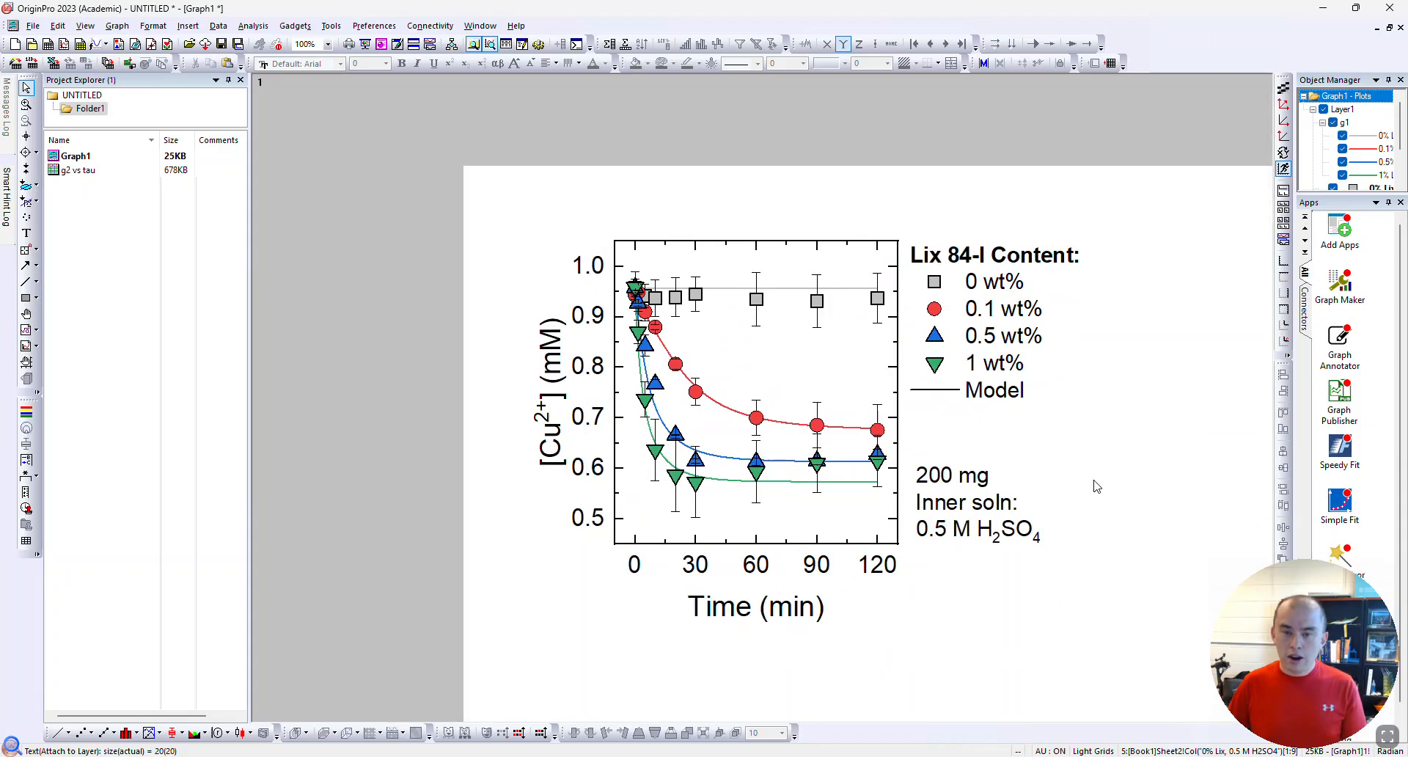
Compare the finished graph with Figure 4 of the paper in Zotero, and return to OriginPro
{"action": "scroll", "coordinate": [1090, 486], "scroll_direction": "down", "scroll_amount": 1}
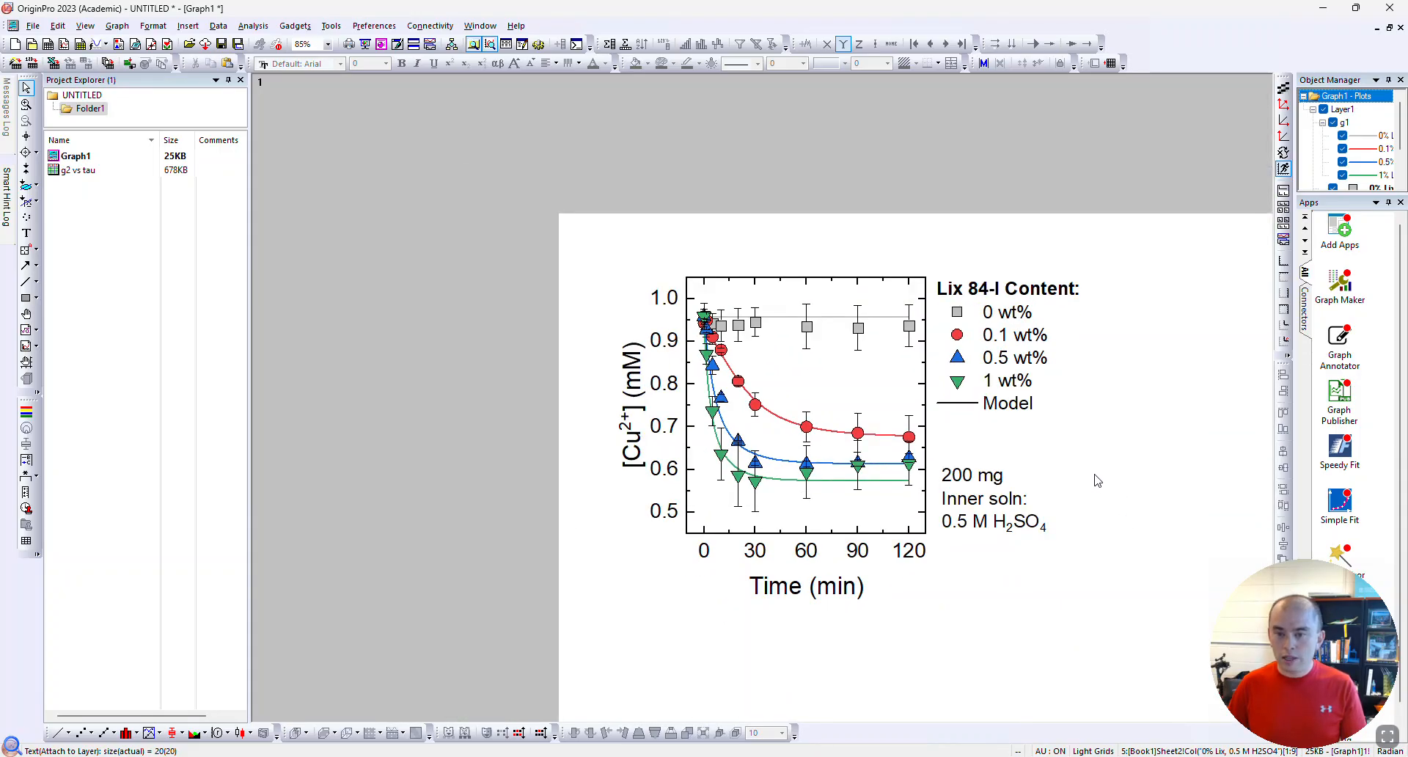
{"action": "scroll", "coordinate": [1063, 480], "scroll_direction": "up", "scroll_amount": 2}
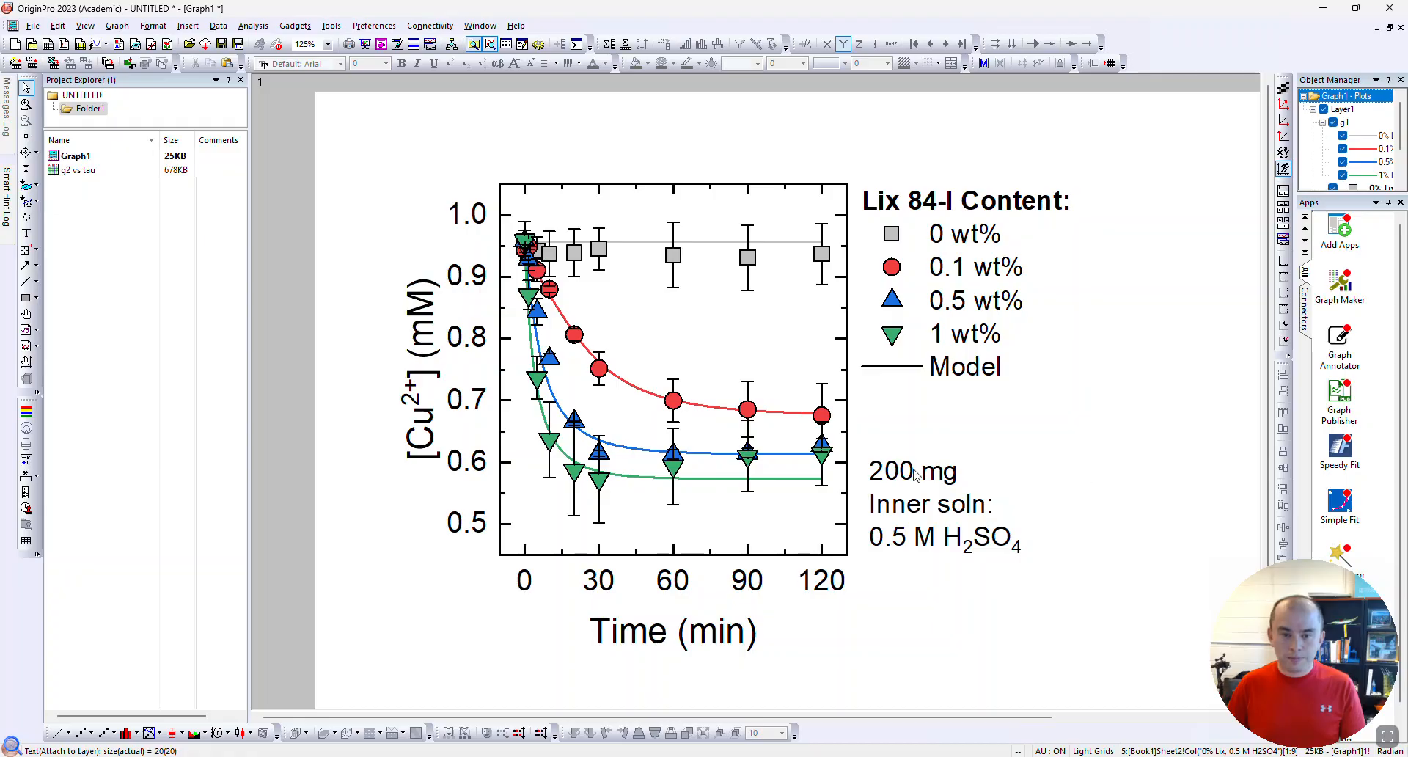
{"action": "key", "text": "alt+Tab"}
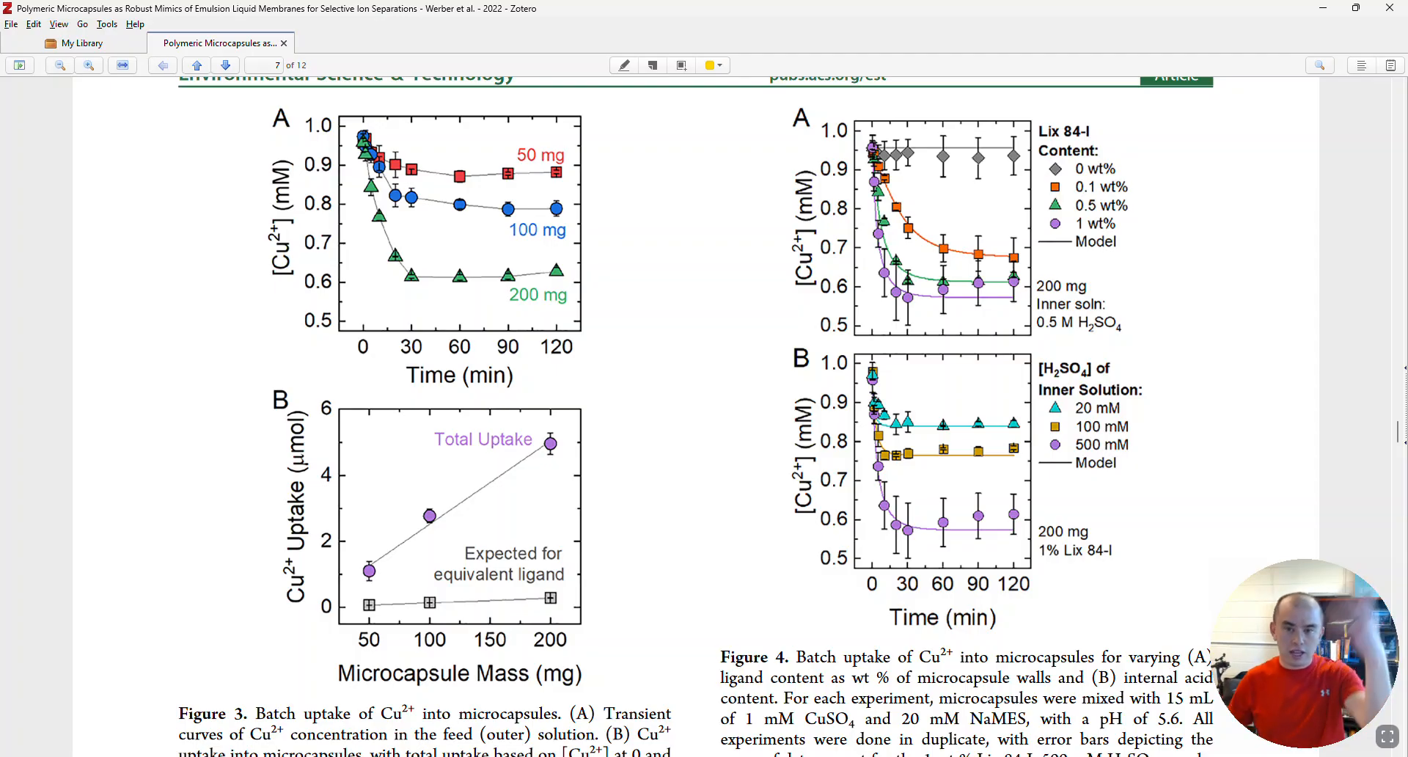
{"action": "key", "text": "alt+Tab"}
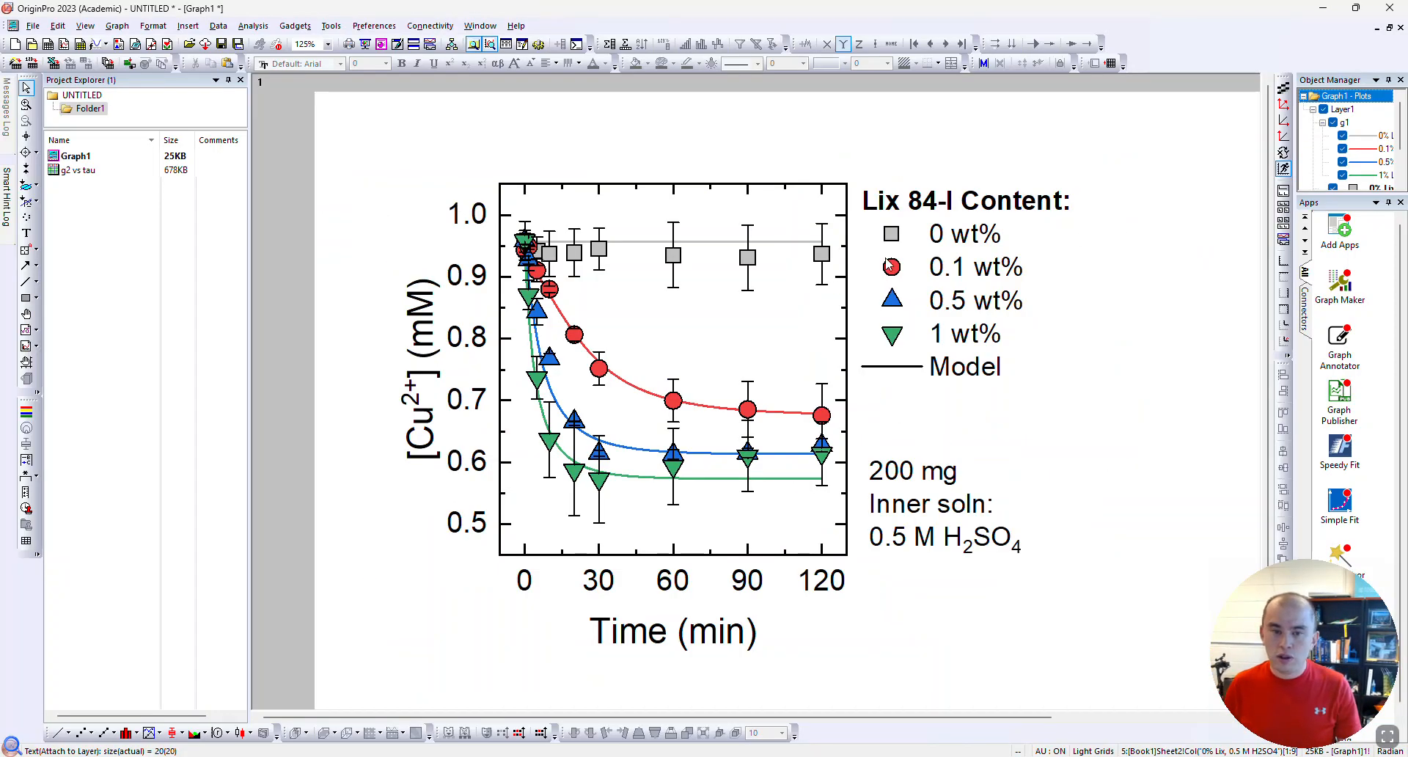
Copy the whole graph layer with its legend and text note, and paste a duplicate below the original
{"action": "scroll", "coordinate": [873, 414], "scroll_direction": "up", "scroll_amount": 1}
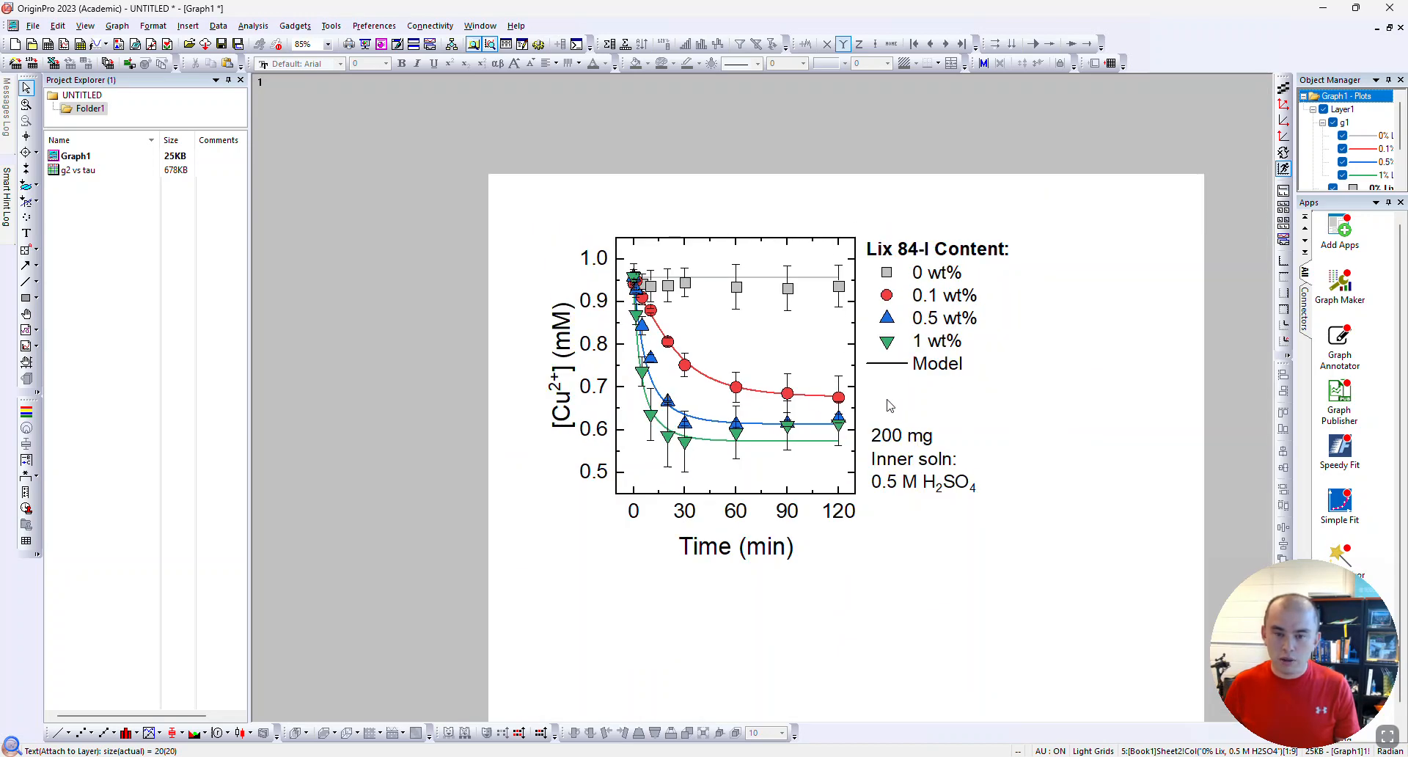
{"action": "left_click", "coordinate": [761, 363]}
{"action": "key", "text": "ctrl+c"}
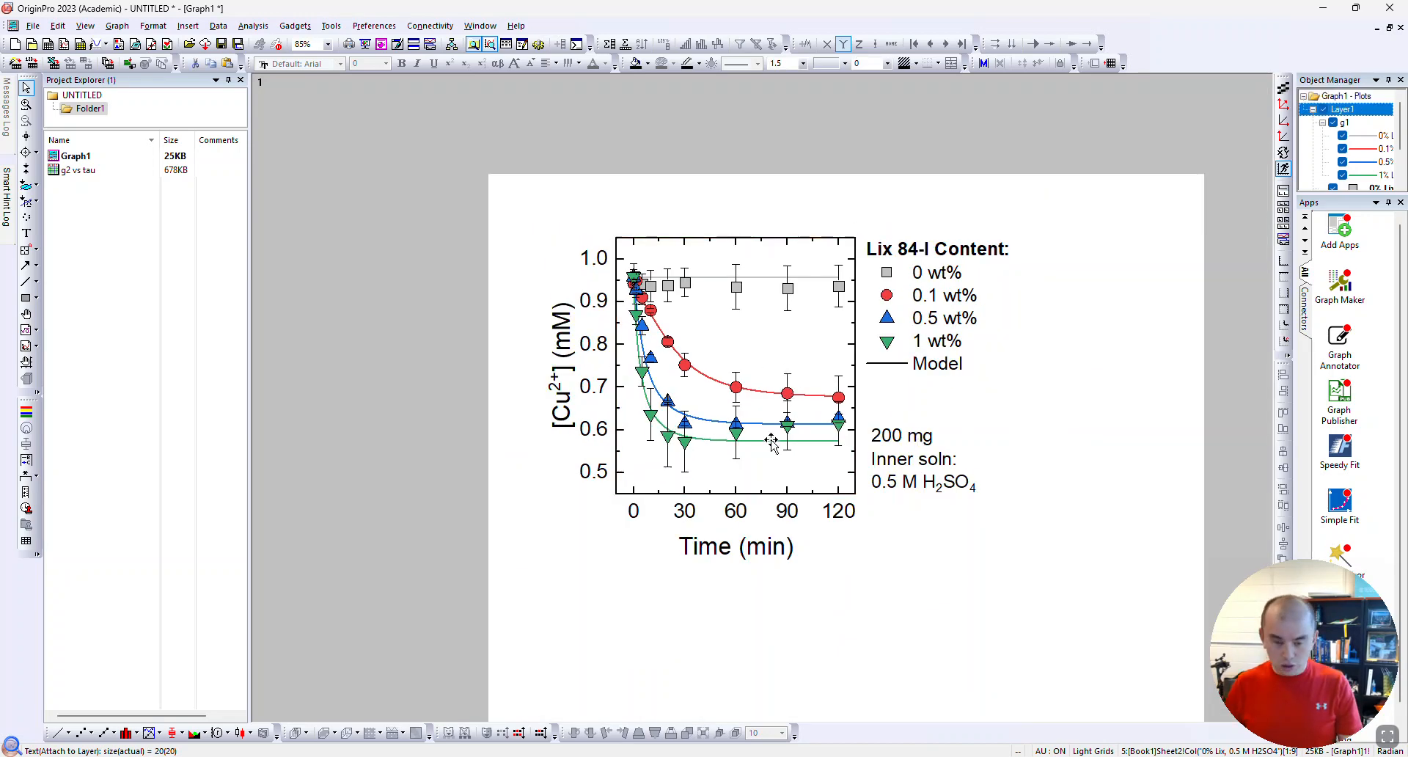
{"action": "left_click", "coordinate": [621, 610]}
{"action": "key", "text": "ctrl+v"}
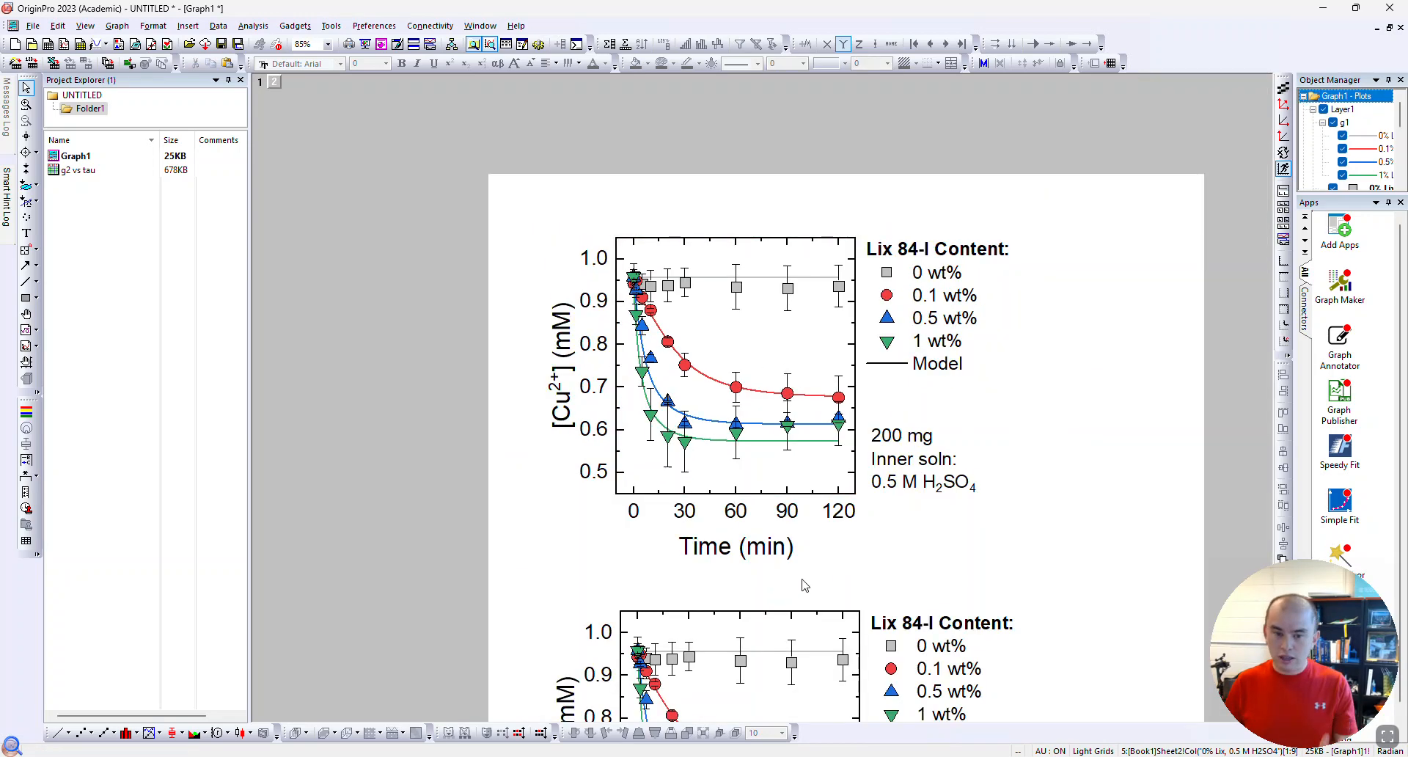
{"action": "left_click", "coordinate": [802, 649]}
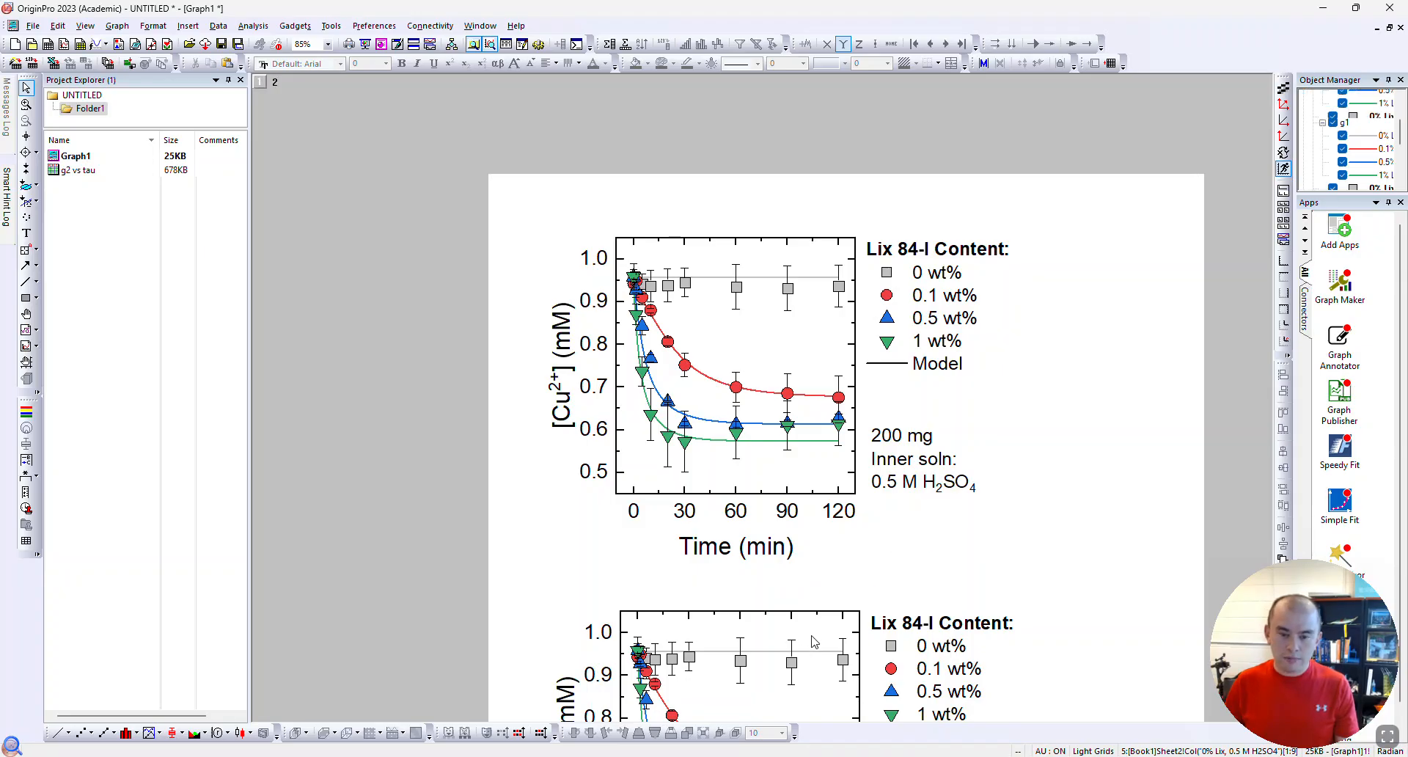
{"action": "left_click", "coordinate": [999, 560]}
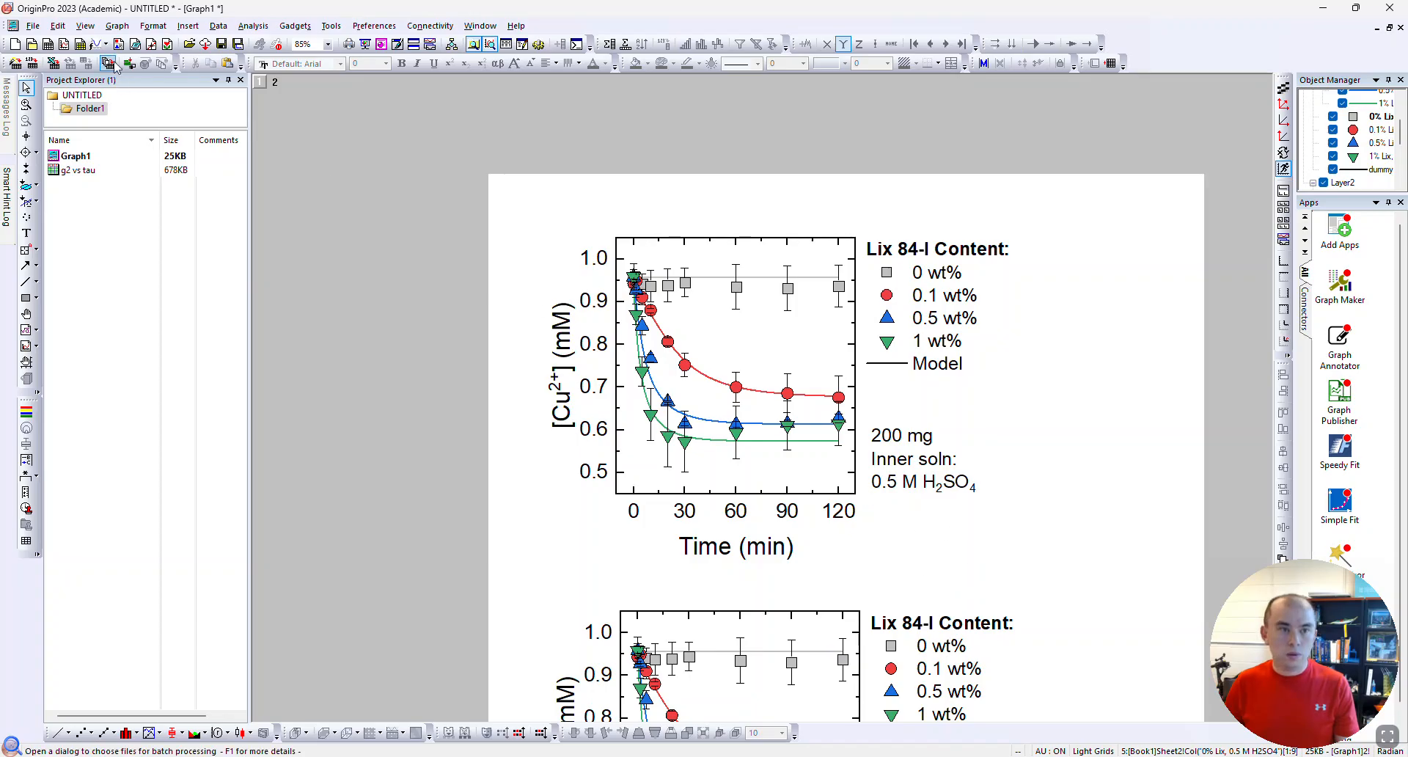
Fit the page to the layers and move the lower graph up closer to the upper one
{"action": "left_click", "coordinate": [117, 25]}
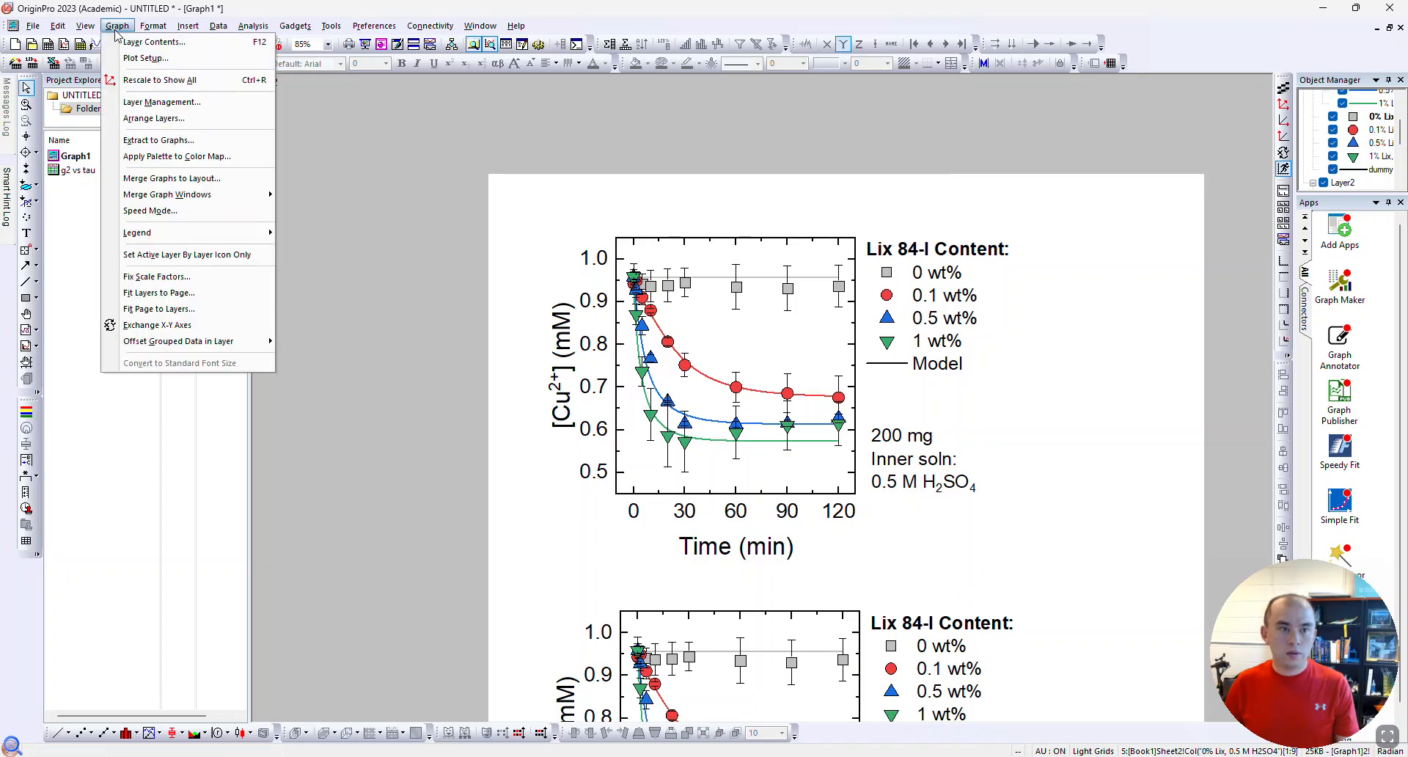
{"action": "left_click", "coordinate": [192, 308]}
{"action": "left_click", "coordinate": [779, 463]}
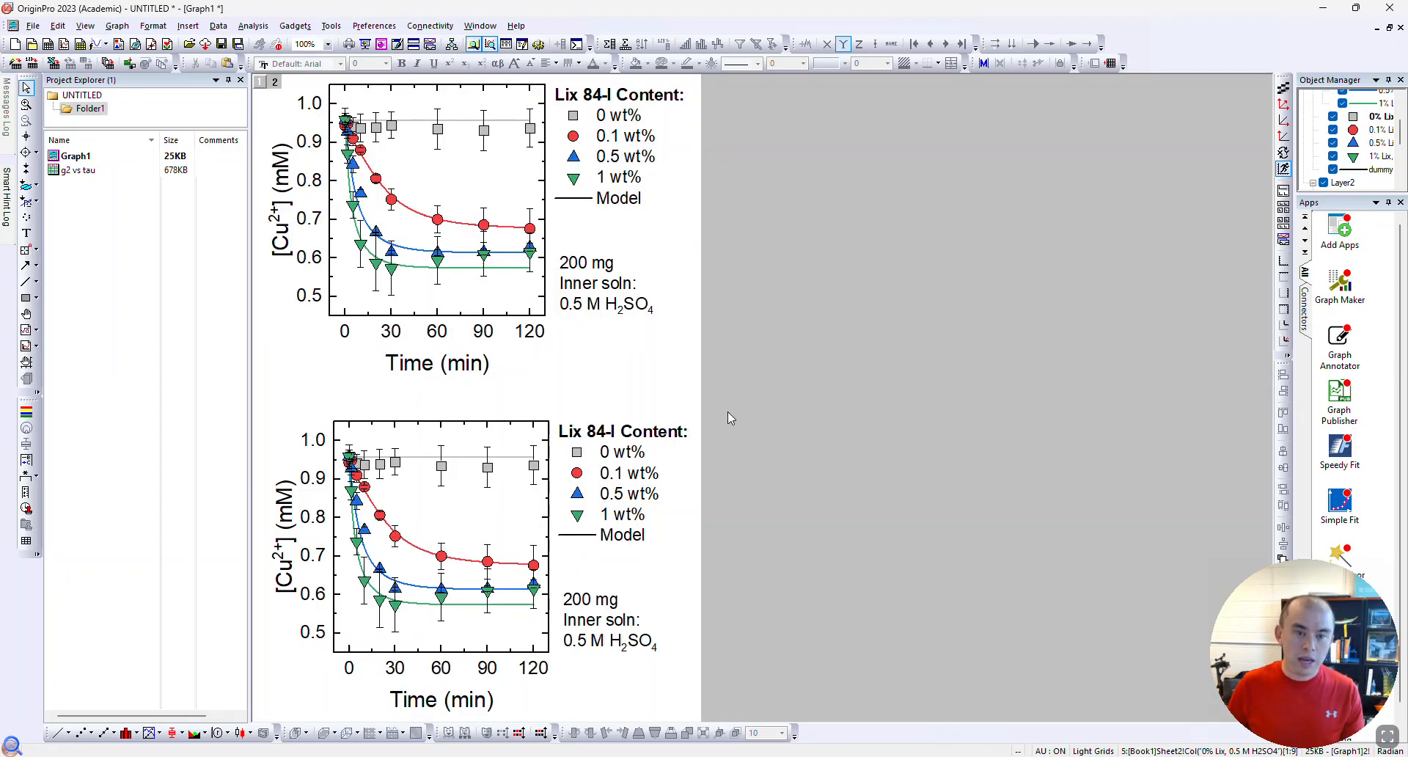
{"action": "left_click", "coordinate": [486, 512]}
{"action": "left_click_drag", "start_coordinate": [487, 513], "coordinate": [486, 481]}
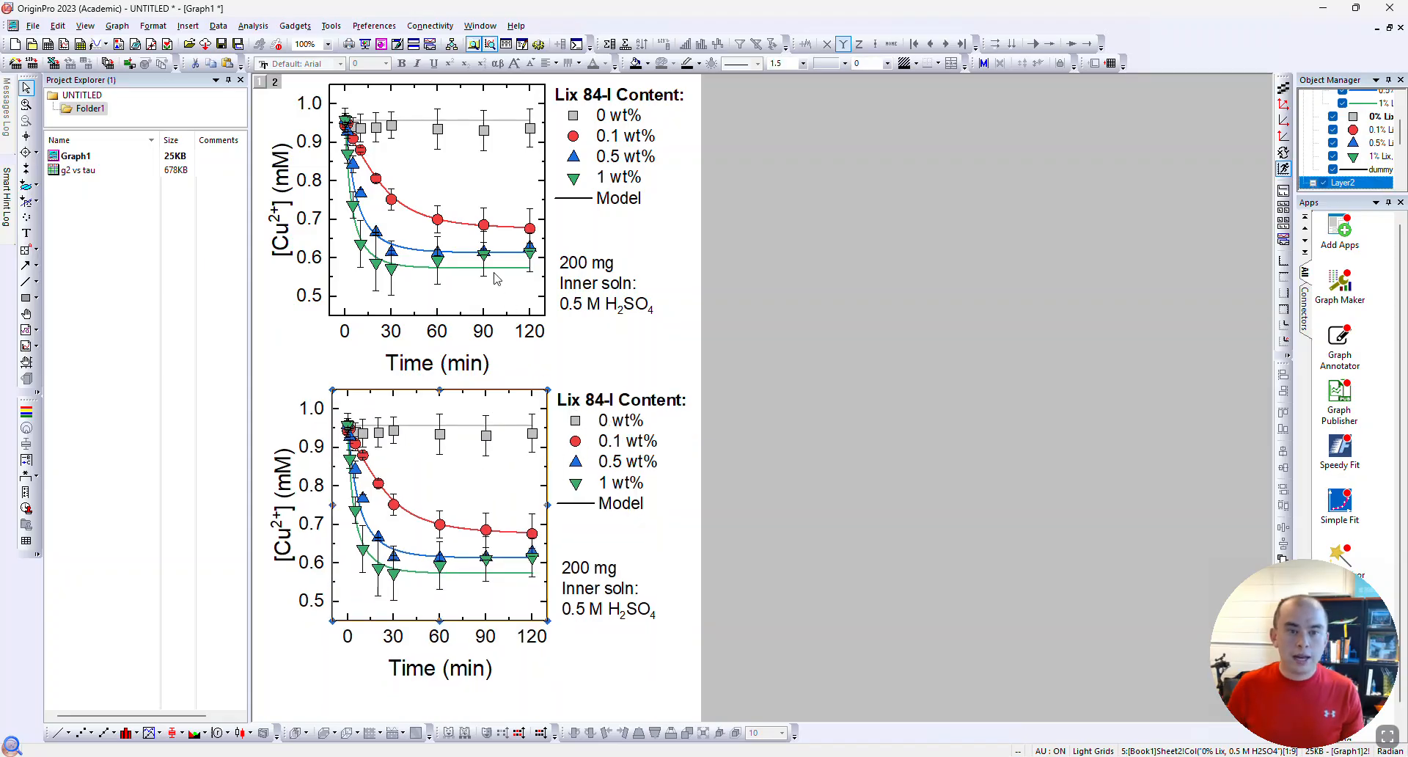
Try deleting the upper graph's x-axis tick labels and its Time (min) title
{"action": "left_click", "coordinate": [480, 335]}
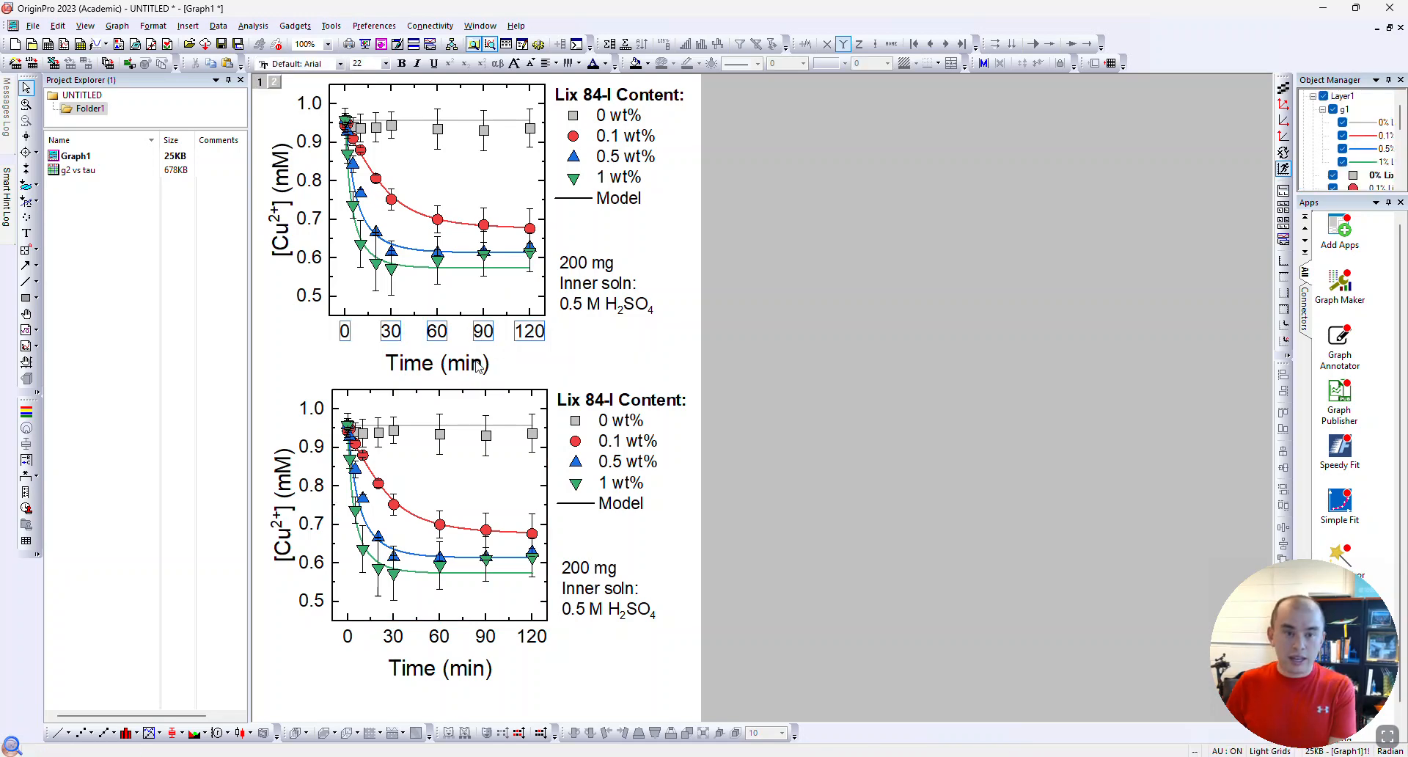
{"action": "key", "text": "Delete"}
{"action": "left_click", "coordinate": [459, 347]}
{"action": "key", "text": "Delete"}
Try stacking the lower graph directly beneath the upper graph's frame, and undo the stacking edits
{"action": "left_click", "coordinate": [462, 486]}
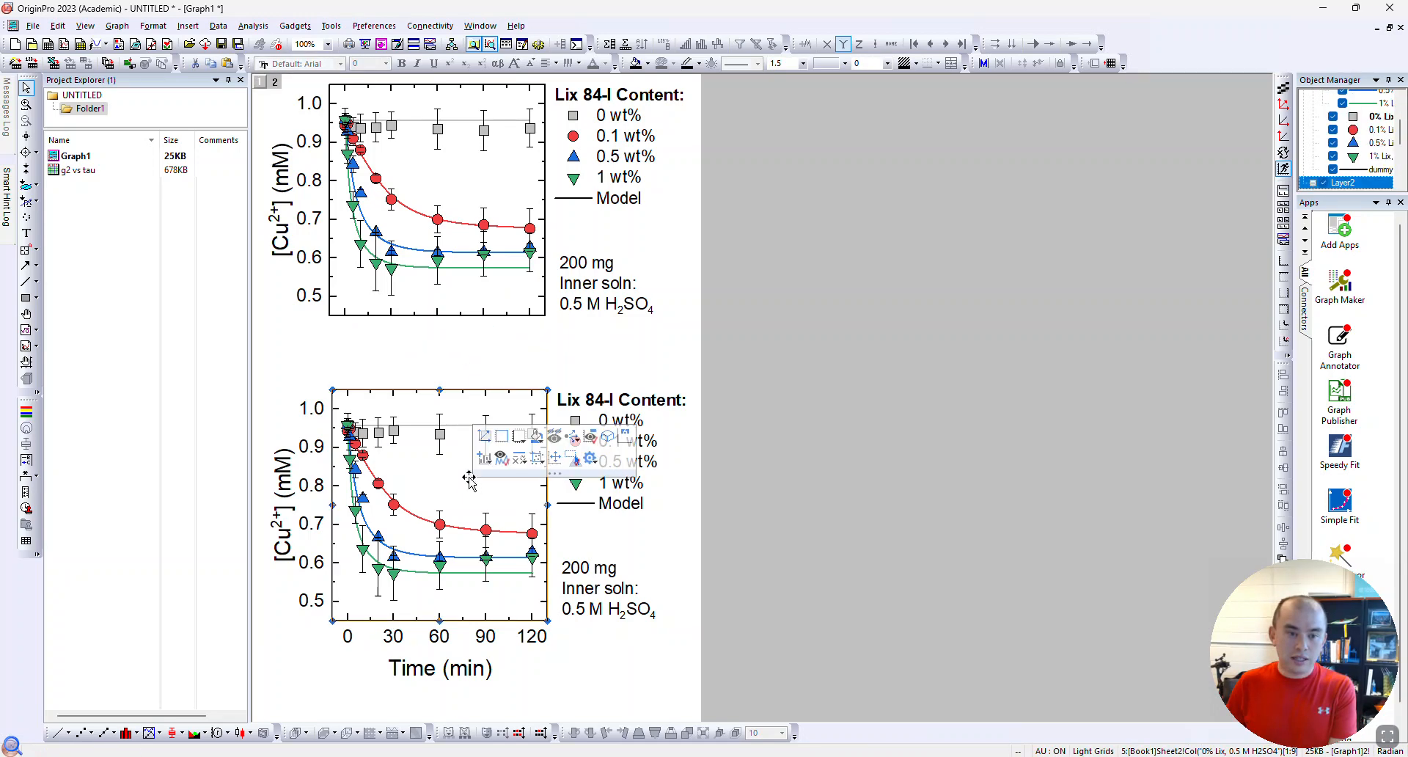
{"action": "left_click_drag", "start_coordinate": [462, 486], "coordinate": [466, 418]}
{"action": "left_click", "coordinate": [693, 490]}
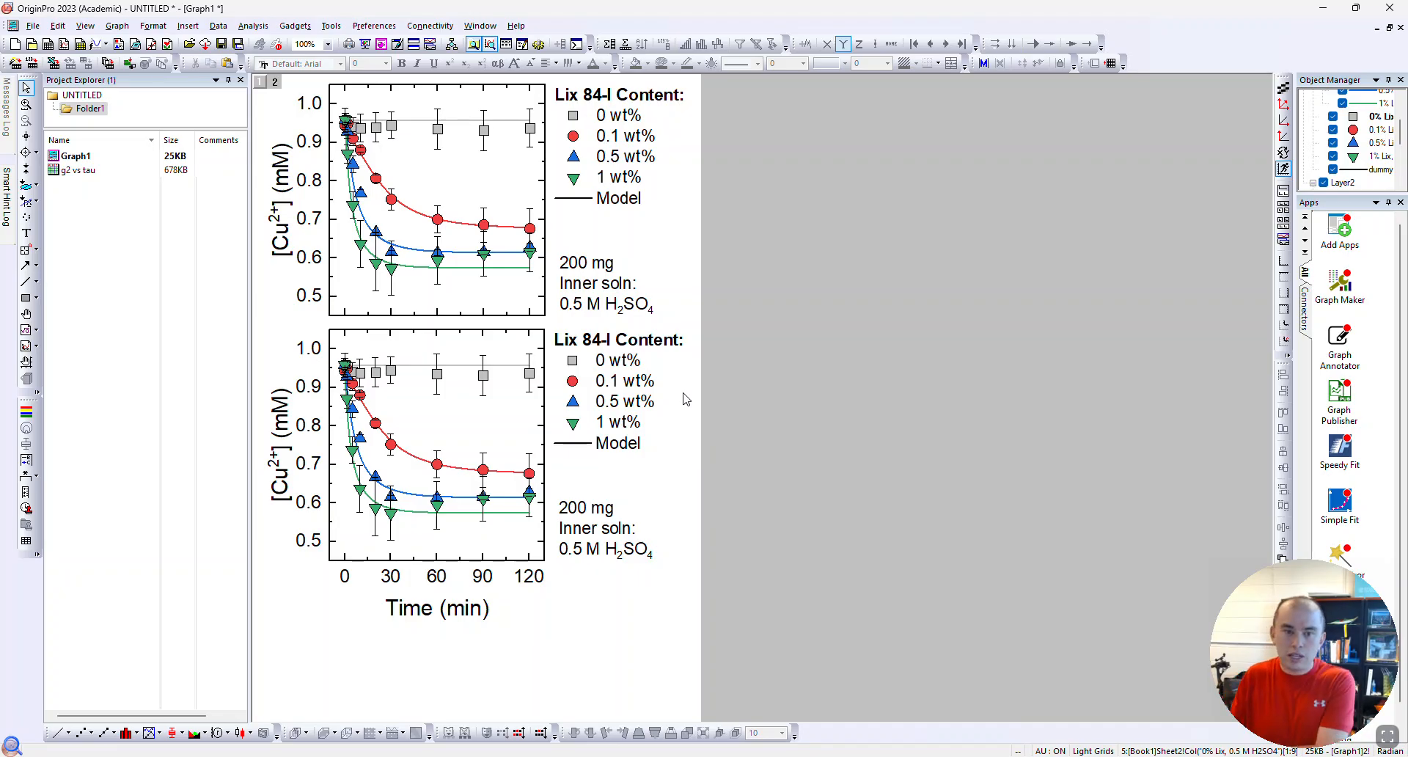
{"action": "key", "text": "ctrl+z"}
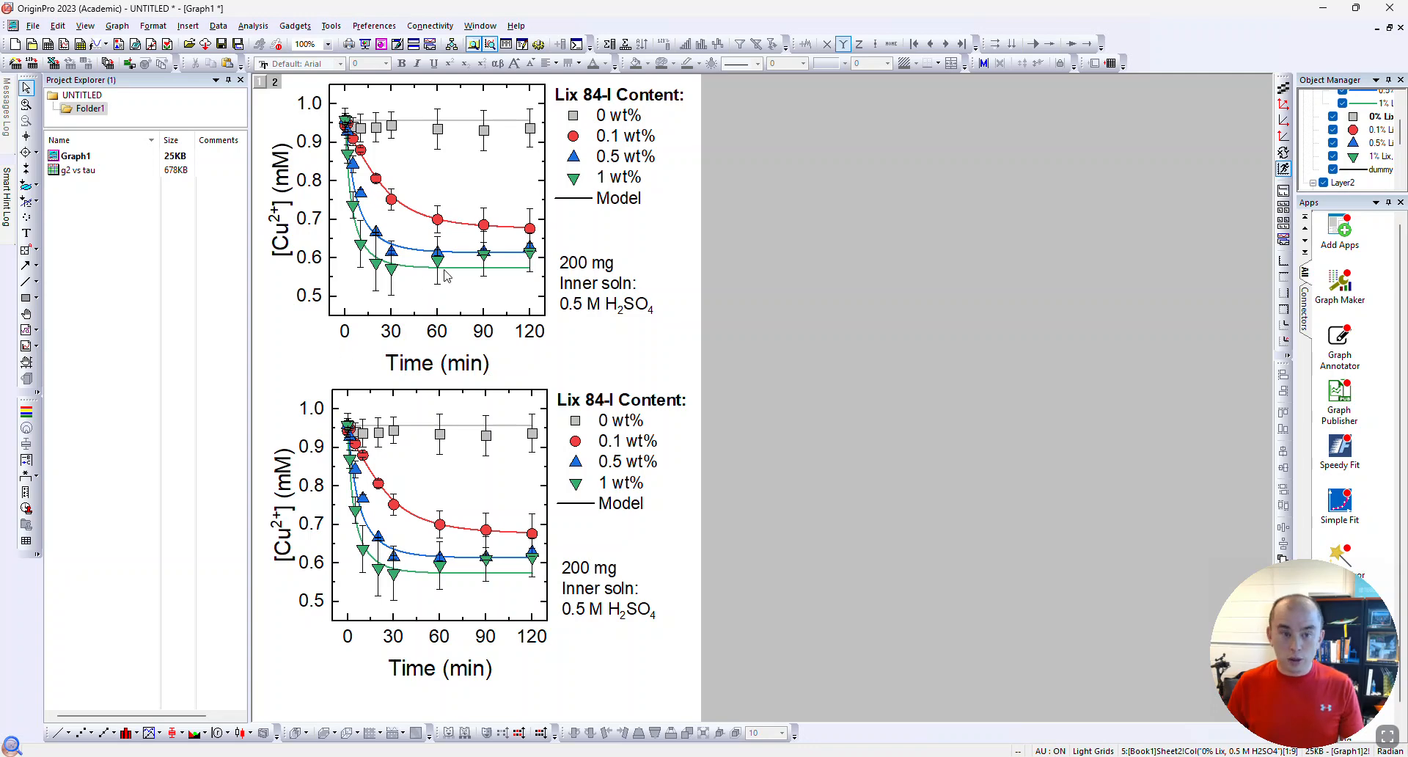
Check the left position of the upper graph's layer in its size settings, and close them without changes
{"action": "double_click", "coordinate": [487, 304]}
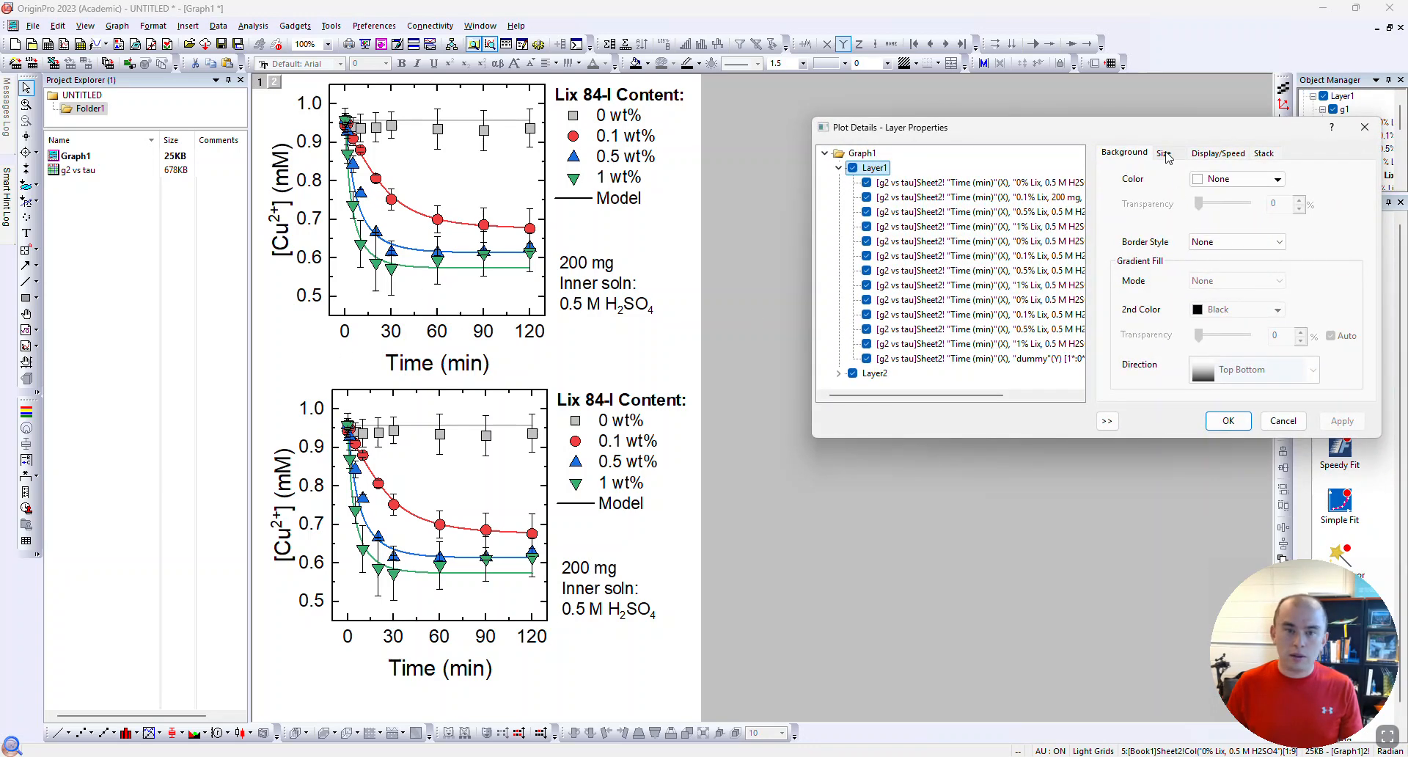
{"action": "left_click", "coordinate": [1164, 154]}
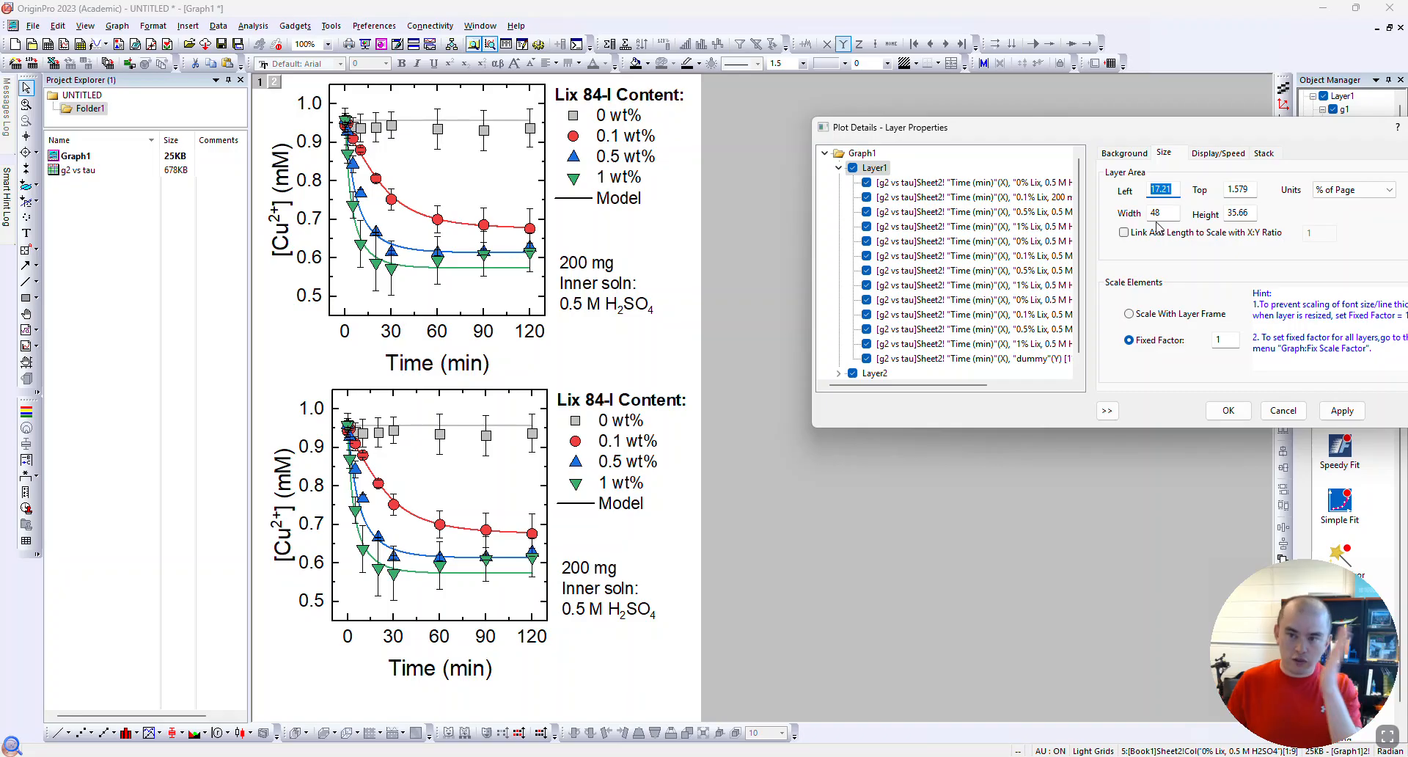
{"action": "left_click", "coordinate": [1283, 410]}
Set the left position of the lower graph's layer to 17.21 % of the page to align it with the upper one
{"action": "double_click", "coordinate": [465, 487]}
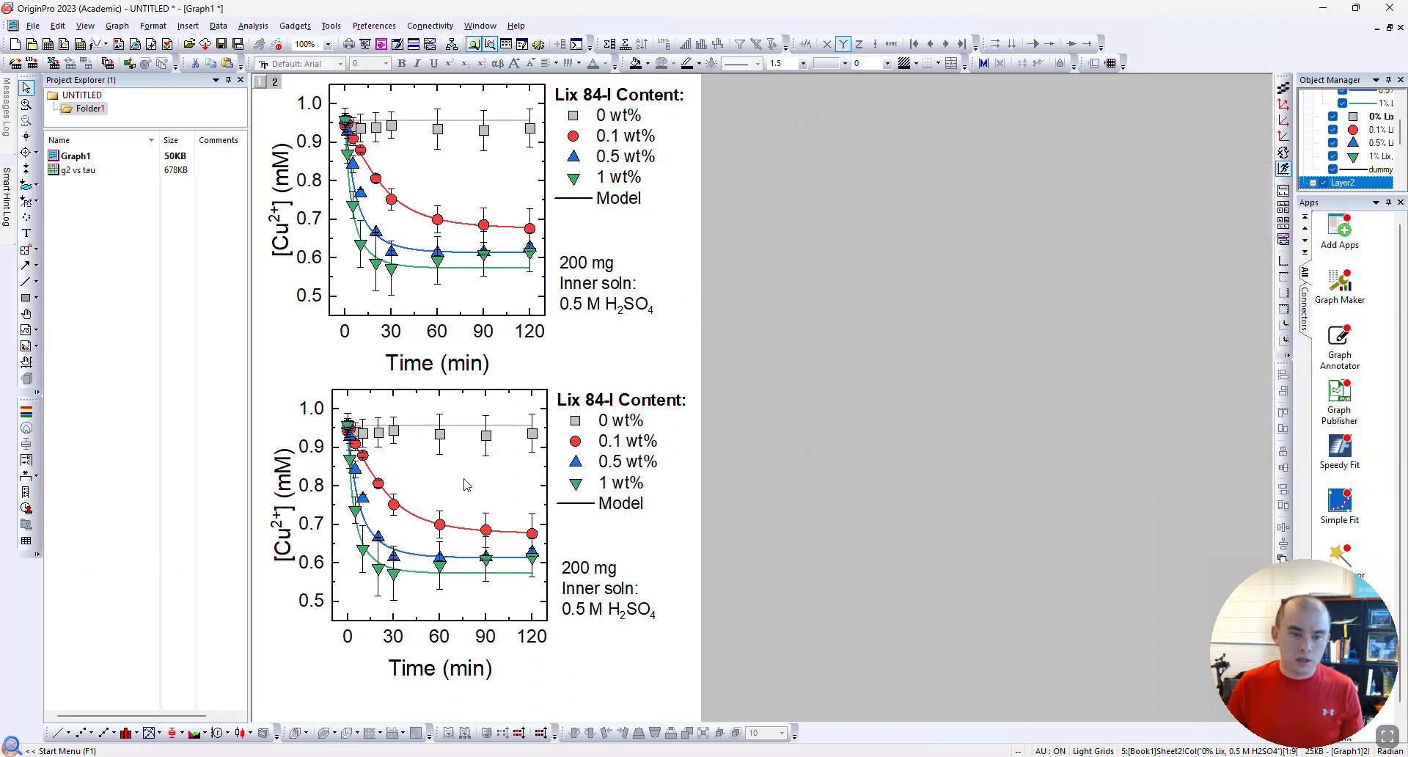
{"action": "left_click", "coordinate": [1164, 153]}
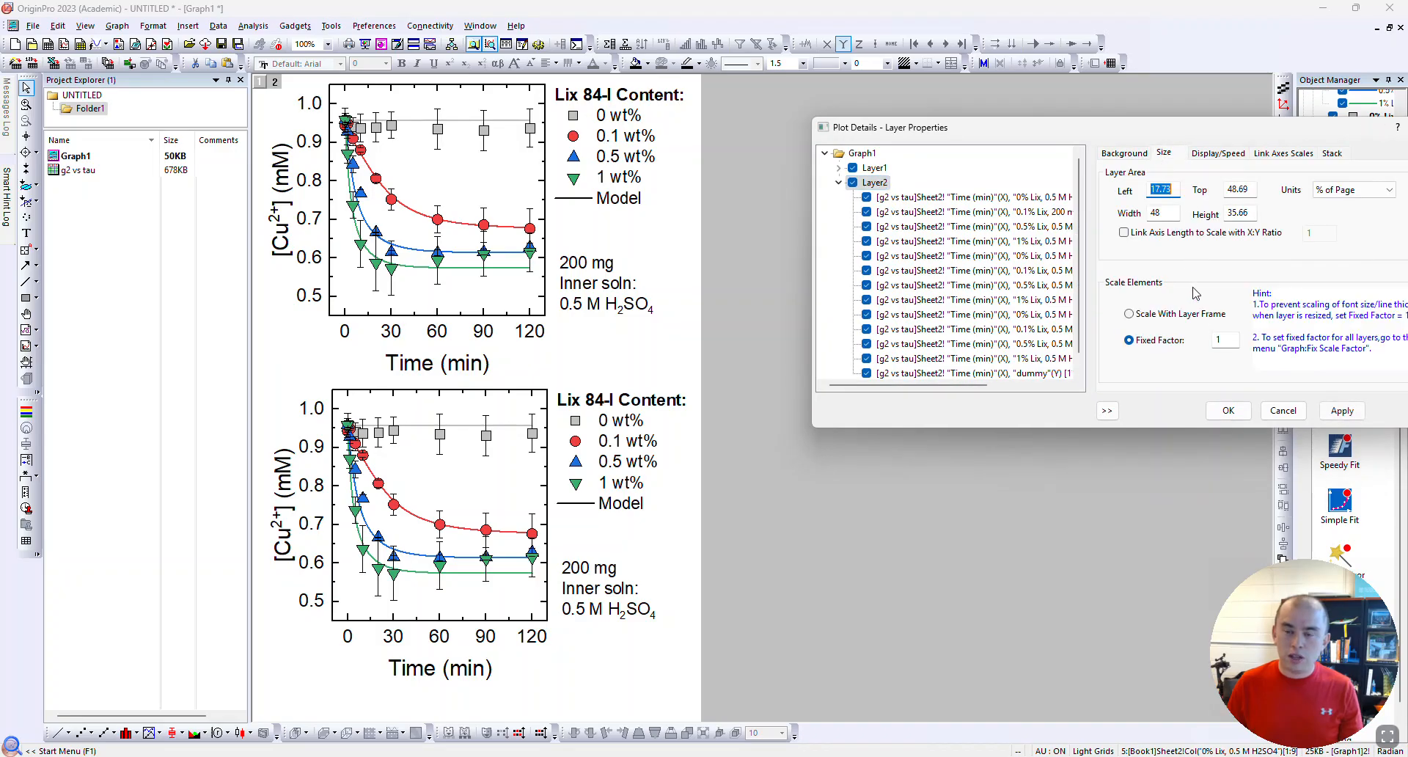
{"action": "left_click", "coordinate": [1175, 190]}
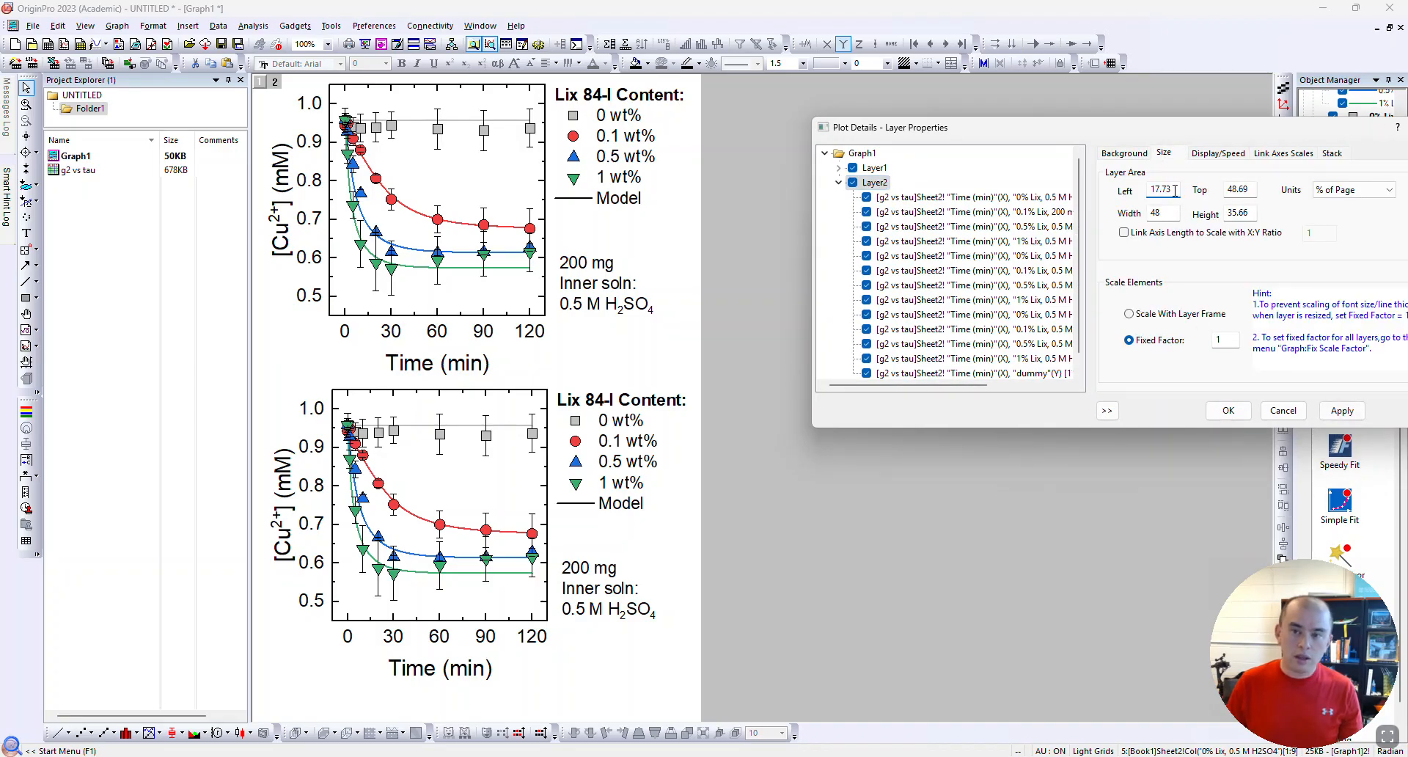
{"action": "left_click_drag", "start_coordinate": [1173, 190], "coordinate": [1106, 193]}
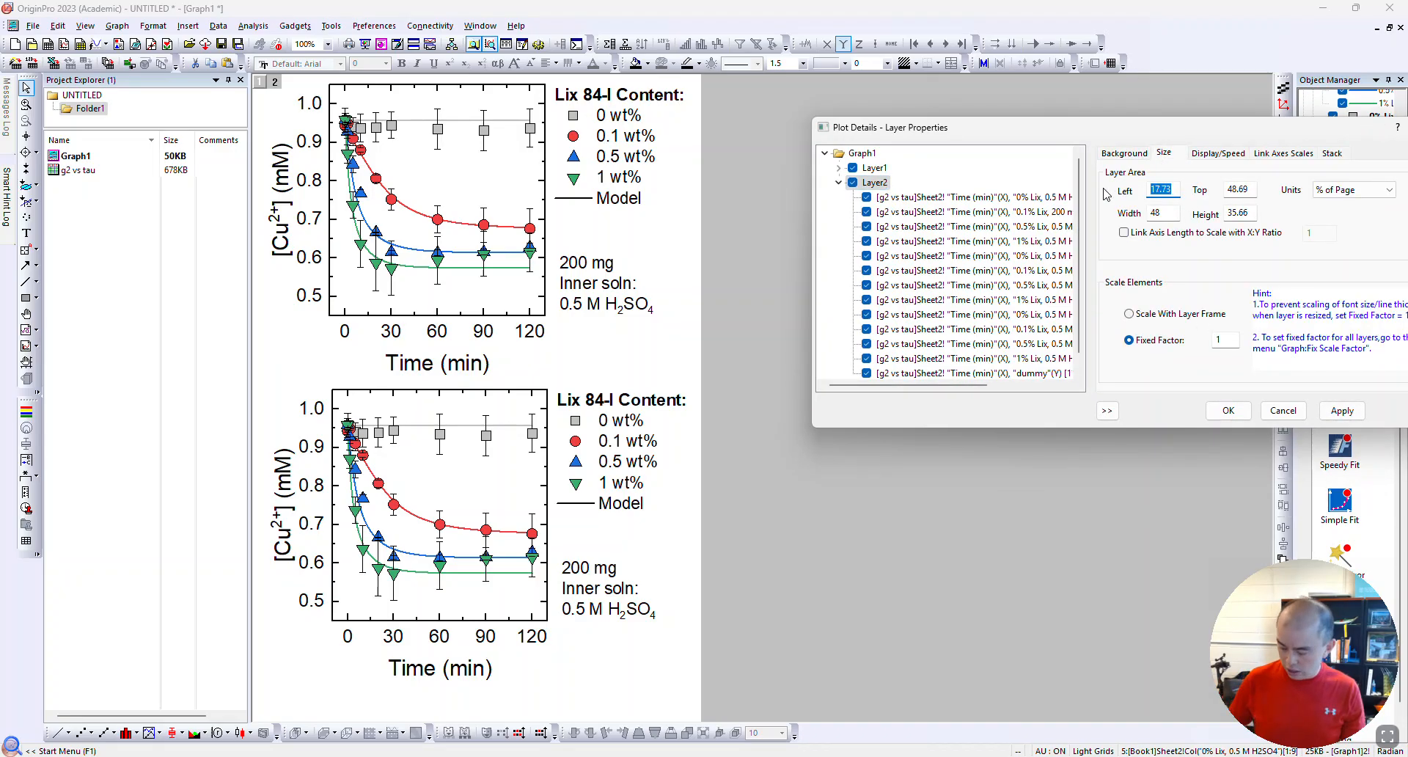
{"action": "type", "text": "17"}
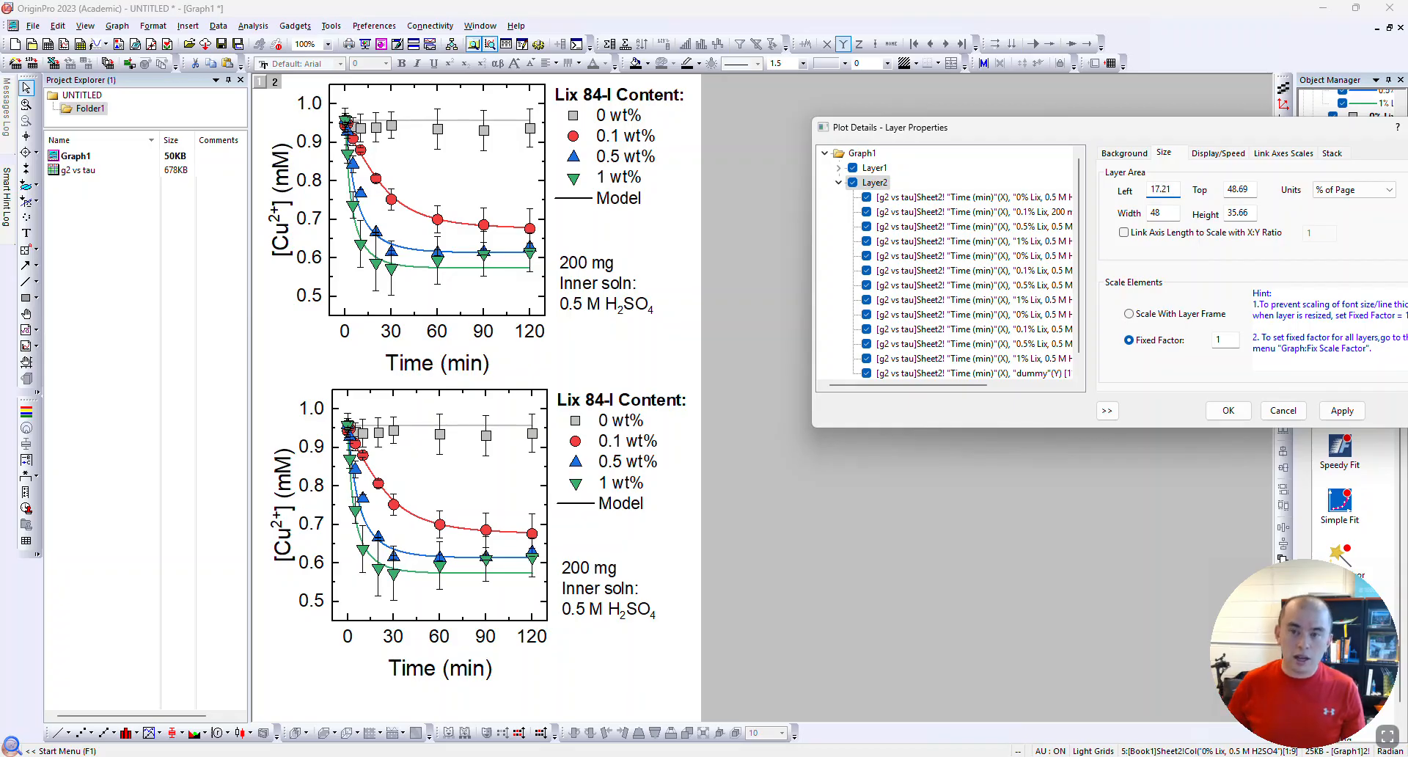
{"action": "left_click", "coordinate": [1342, 410]}
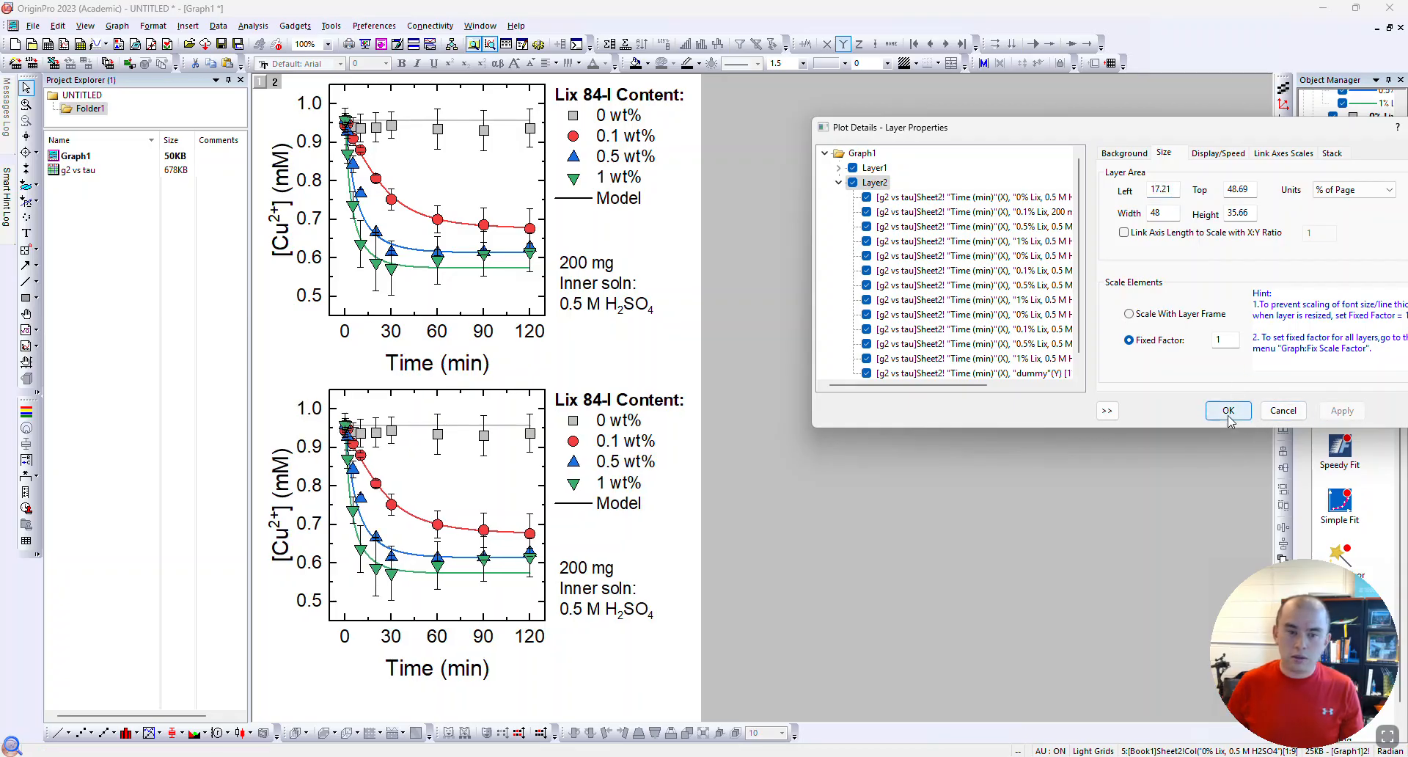
{"action": "left_click", "coordinate": [1228, 410]}
Recheck the layer area values of the upper graph, and close the layer properties without changes
{"action": "double_click", "coordinate": [466, 267]}
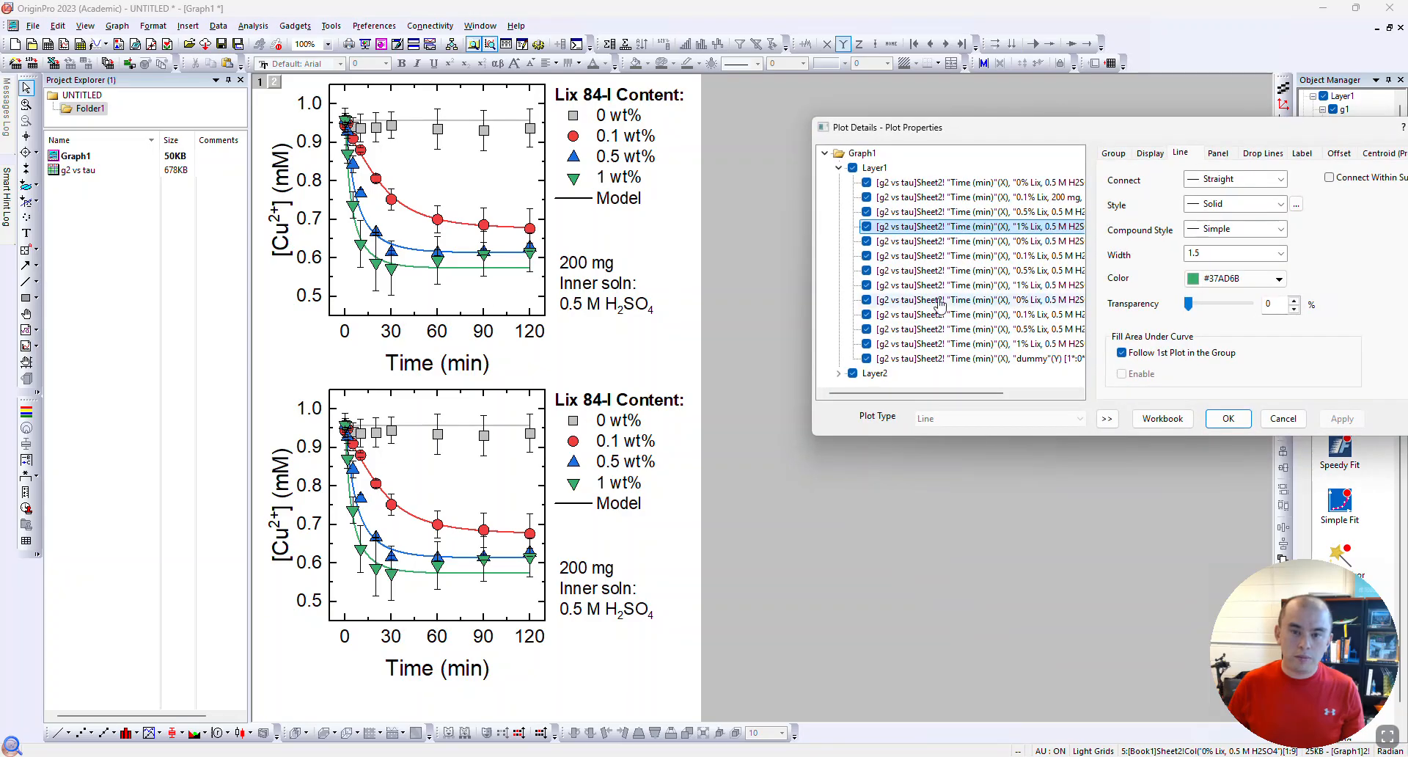
{"action": "left_click", "coordinate": [1236, 418]}
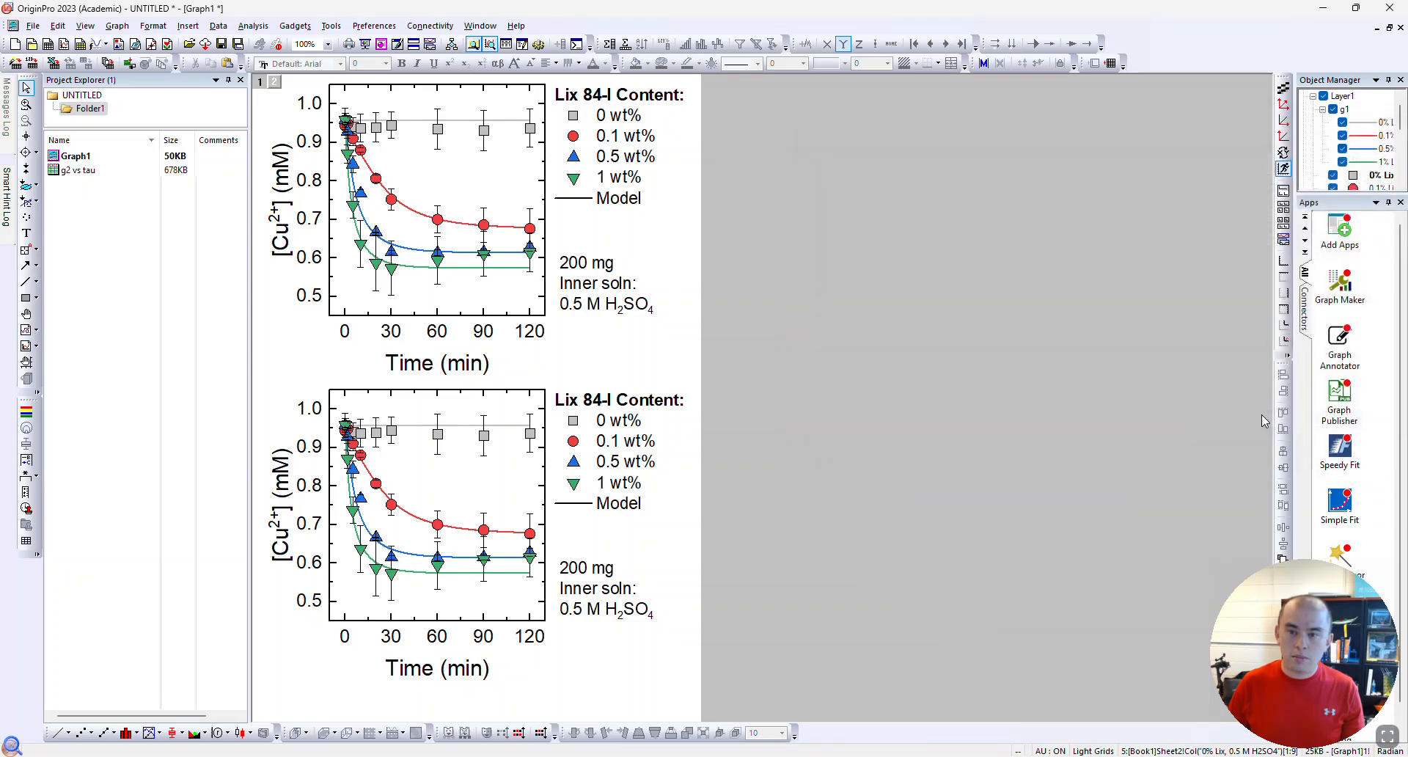
{"action": "double_click", "coordinate": [511, 303]}
{"action": "left_click", "coordinate": [1172, 154]}
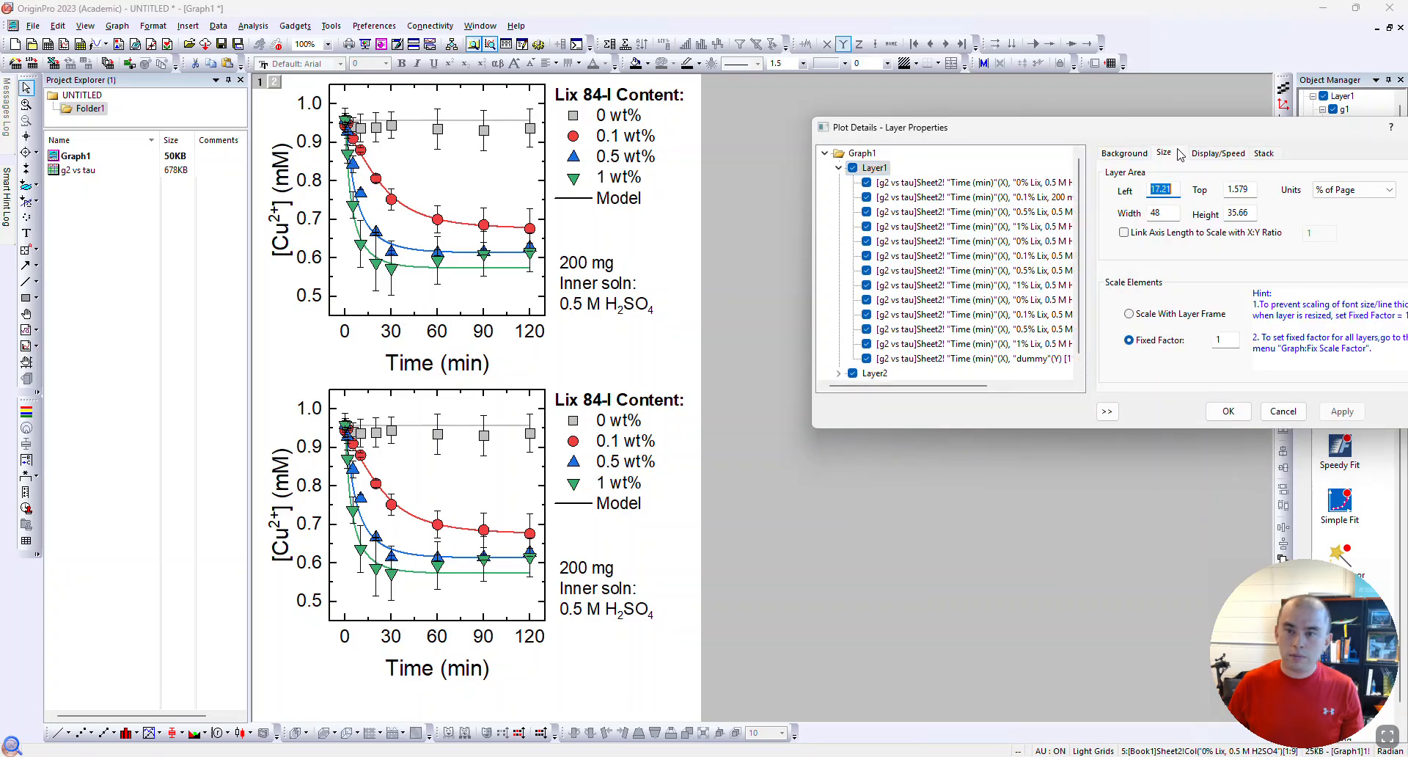
{"action": "left_click", "coordinate": [1283, 420]}
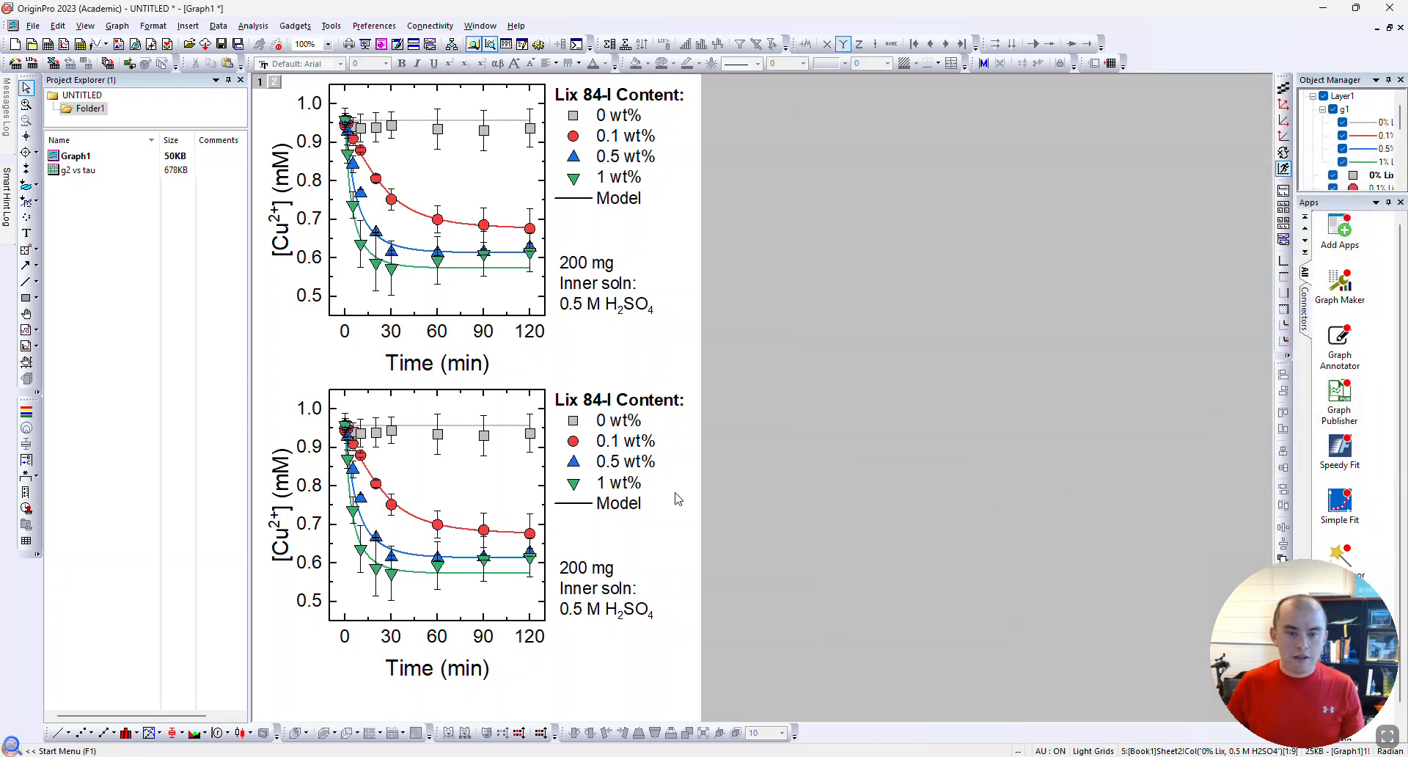
{"action": "scroll", "coordinate": [496, 520], "scroll_direction": "up", "scroll_amount": 1}
{"action": "scroll", "coordinate": [458, 530], "scroll_direction": "up", "scroll_amount": 1}
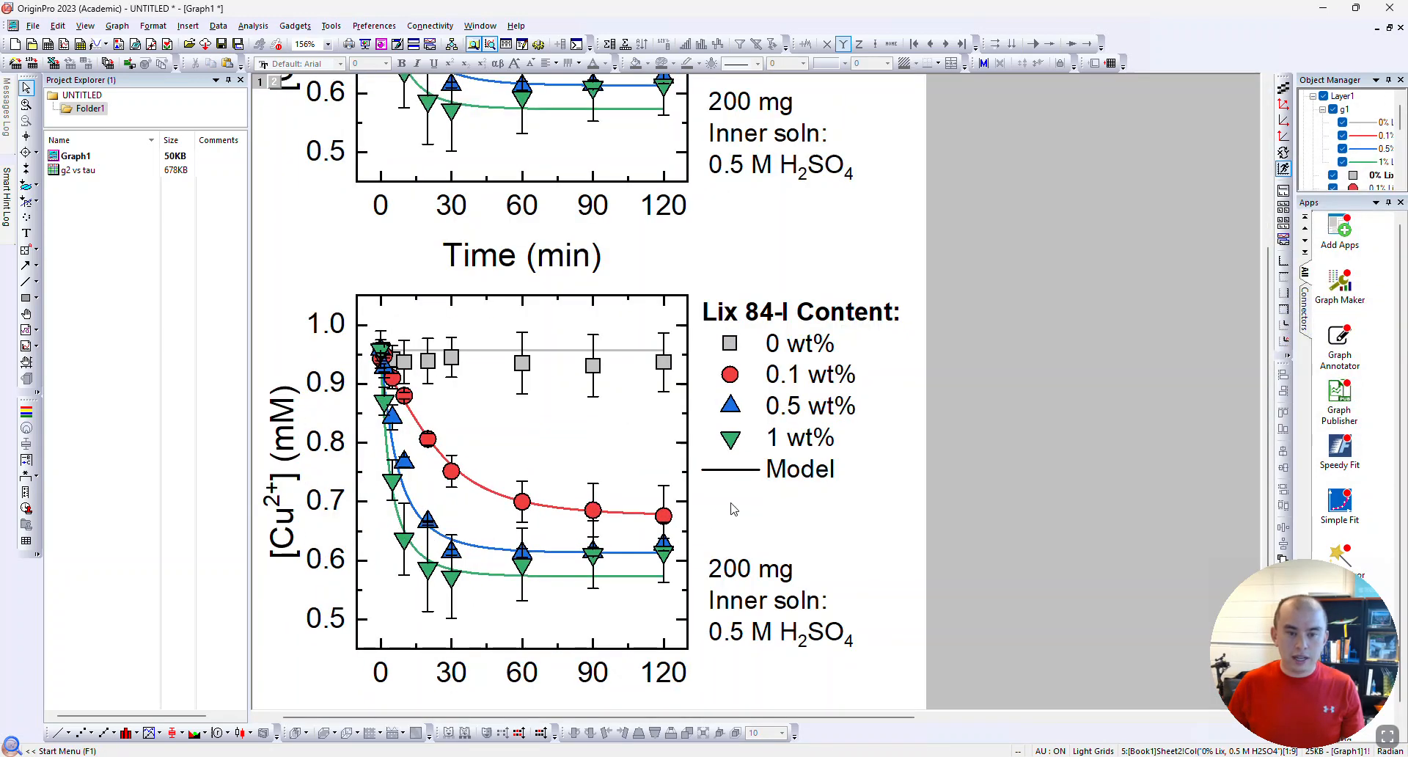
{"action": "left_click", "coordinate": [581, 430]}
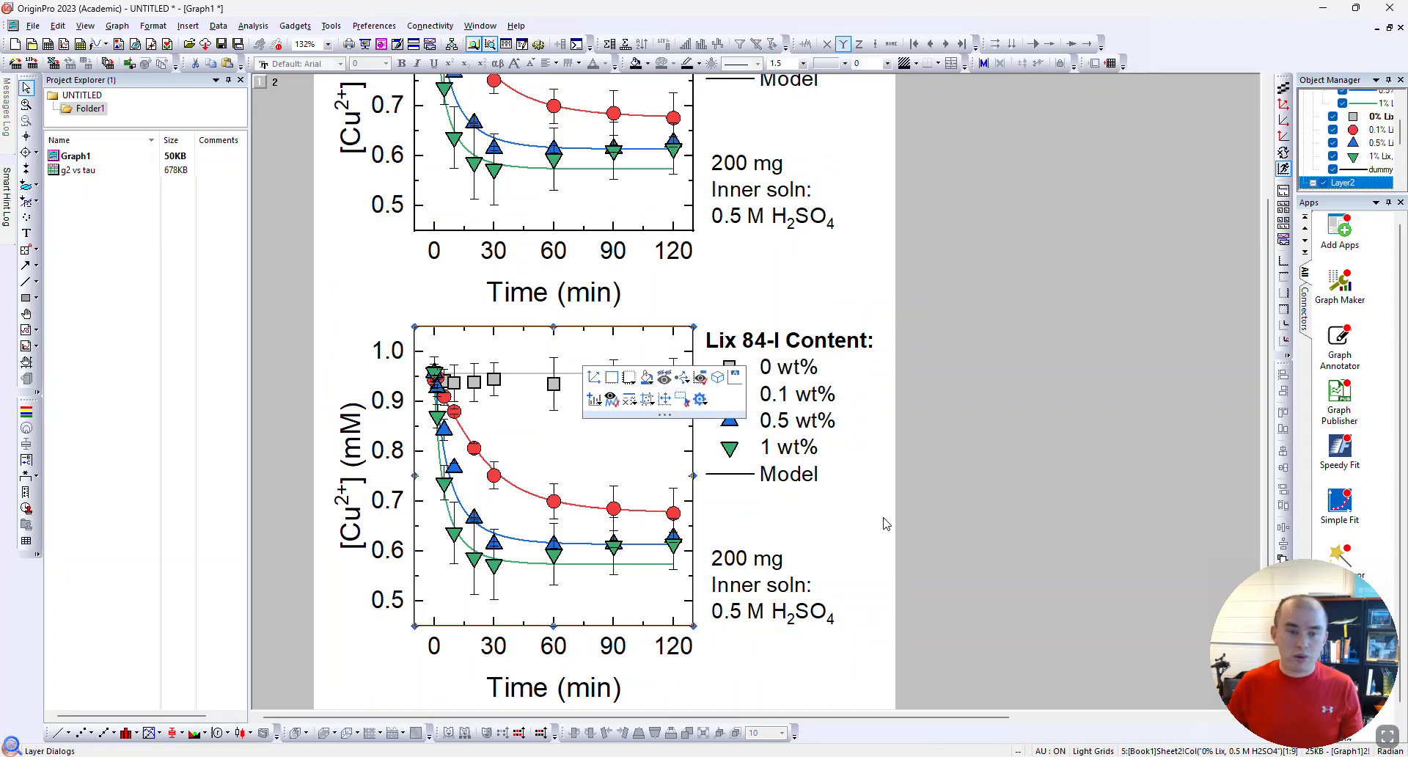
{"action": "left_click", "coordinate": [127, 27]}
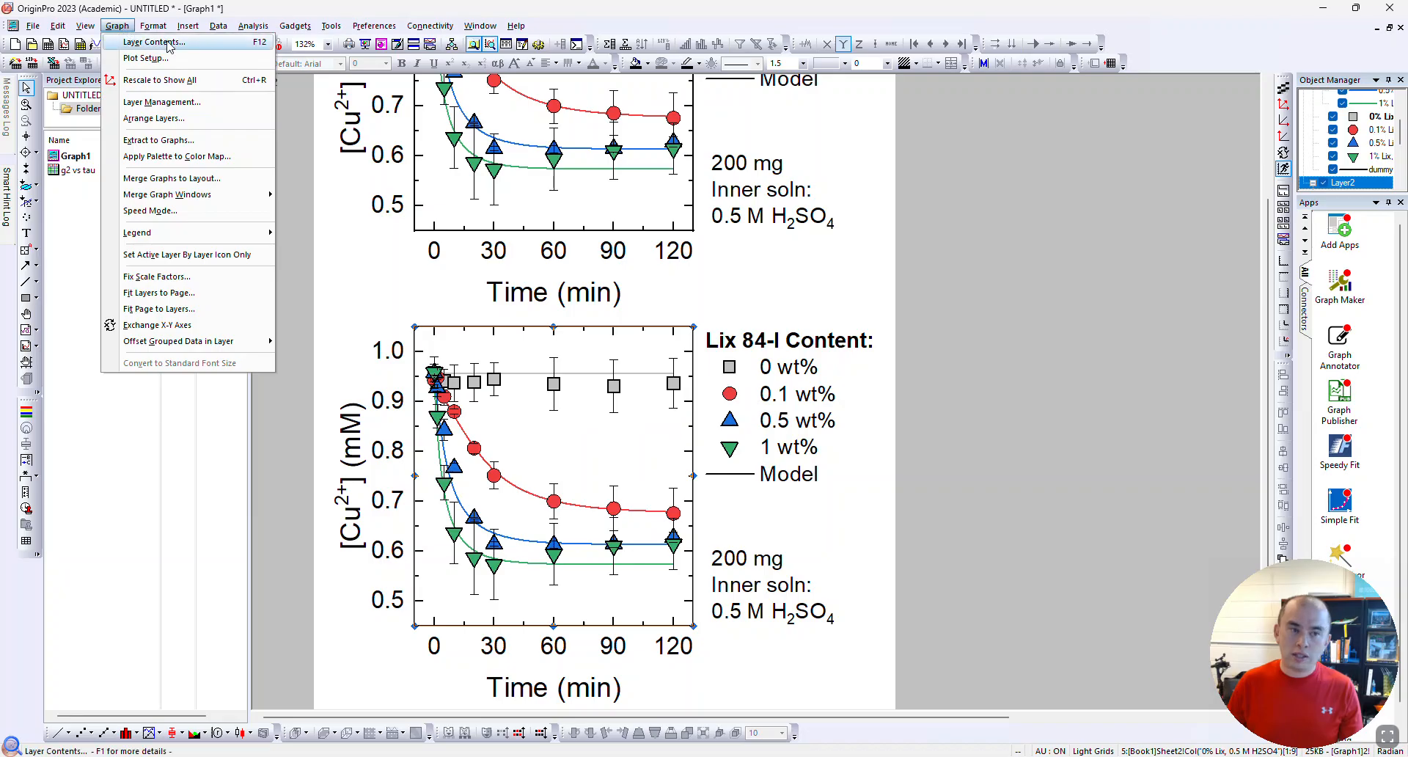
{"action": "left_click", "coordinate": [879, 526]}
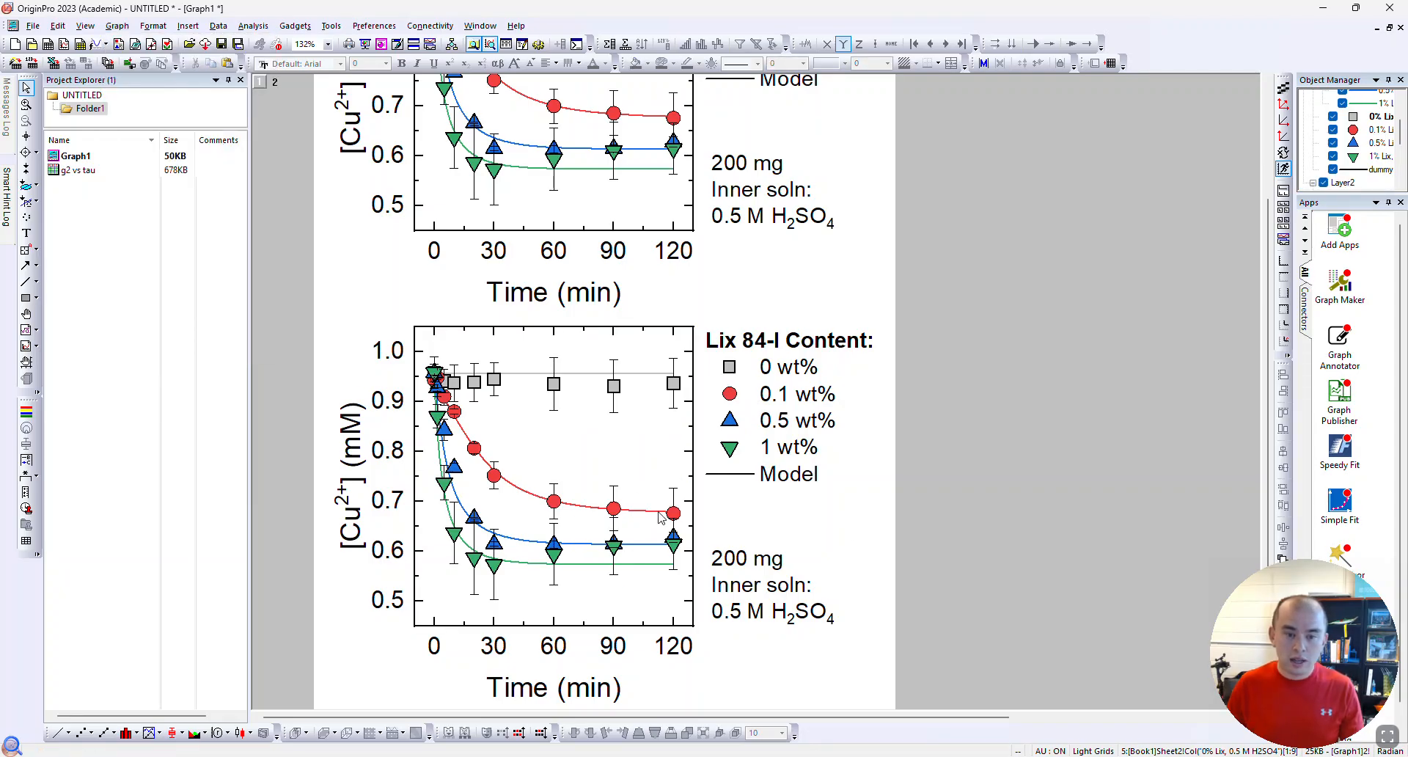
Check Figure 4 in the Zotero paper, and ungroup the four line plots in the lower graph's layer contents in OriginPro
{"action": "key", "text": "alt+Tab"}
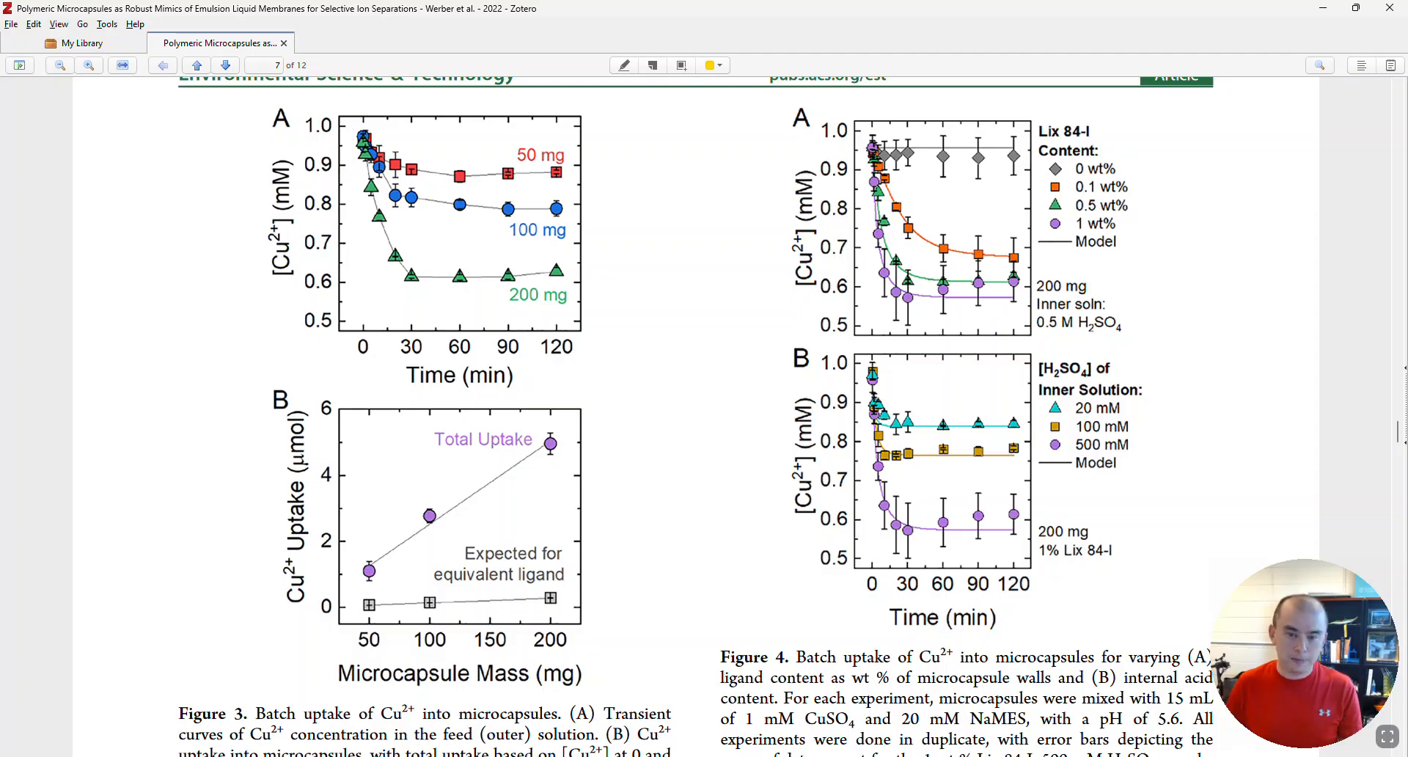
{"action": "key", "text": "alt+Tab"}
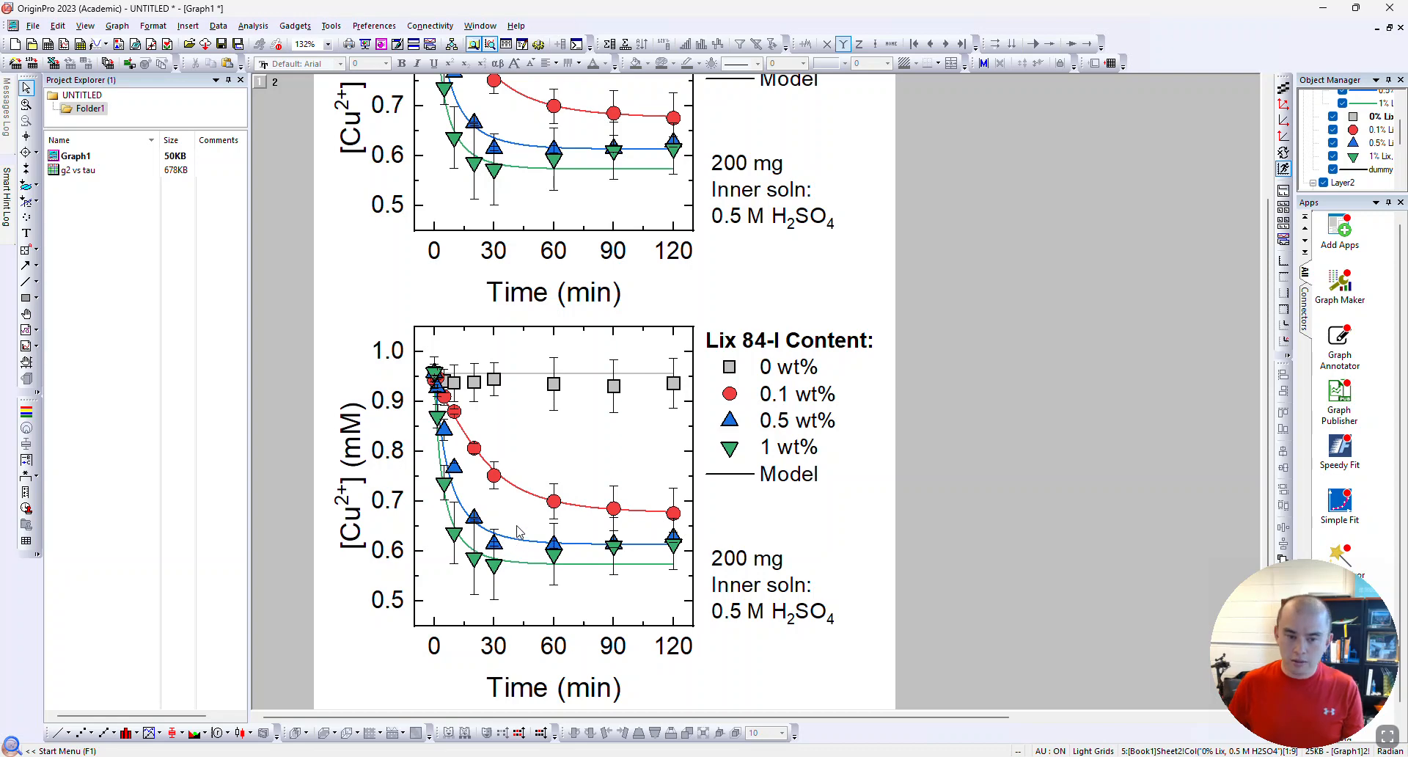
{"action": "left_click", "coordinate": [531, 443]}
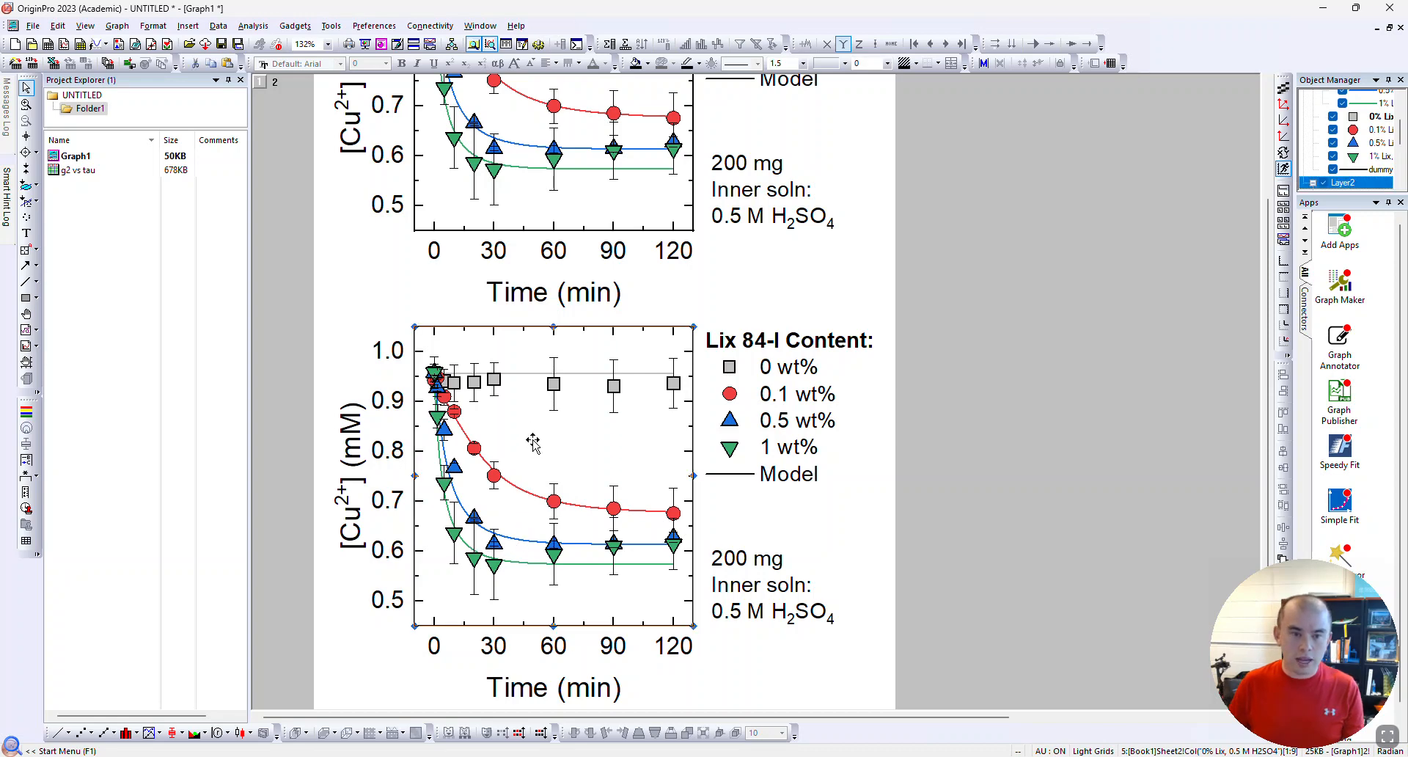
{"action": "left_click", "coordinate": [117, 26]}
{"action": "left_click", "coordinate": [137, 43]}
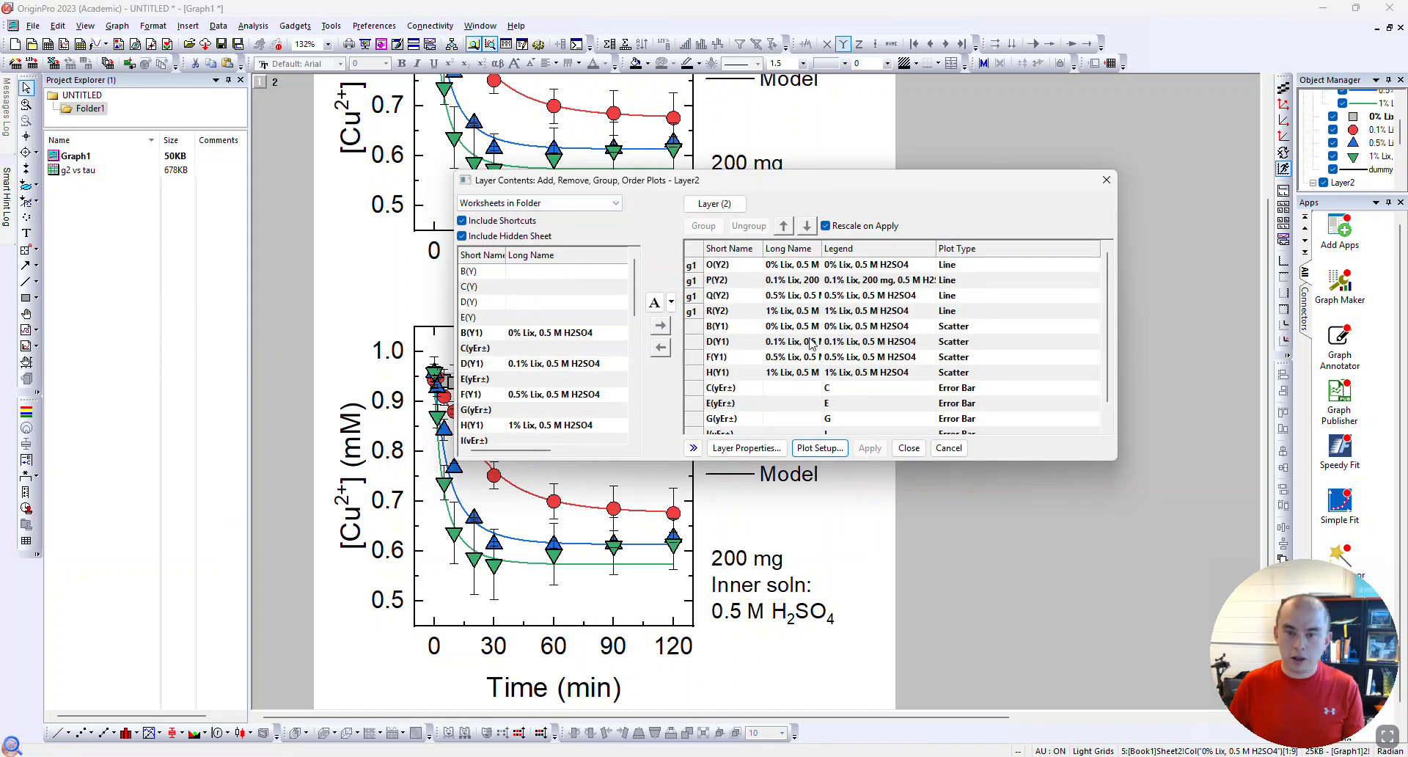
{"action": "left_click", "coordinate": [876, 278]}
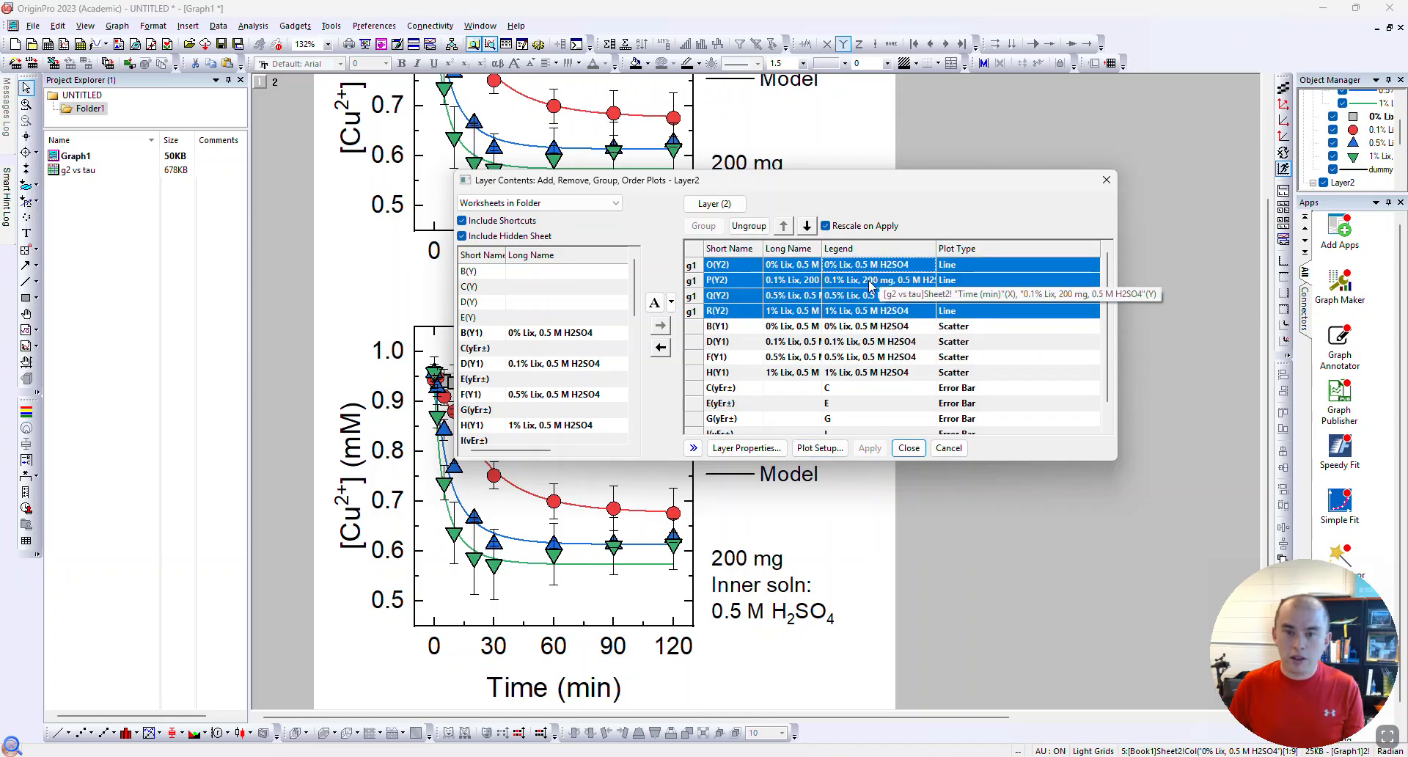
{"action": "left_click", "coordinate": [756, 230]}
Remove the 0%, 0.1% and 0.5% Lix lines, scatter plots and error bars from the lower graph's layer, and apply the change
{"action": "left_click", "coordinate": [805, 264]}
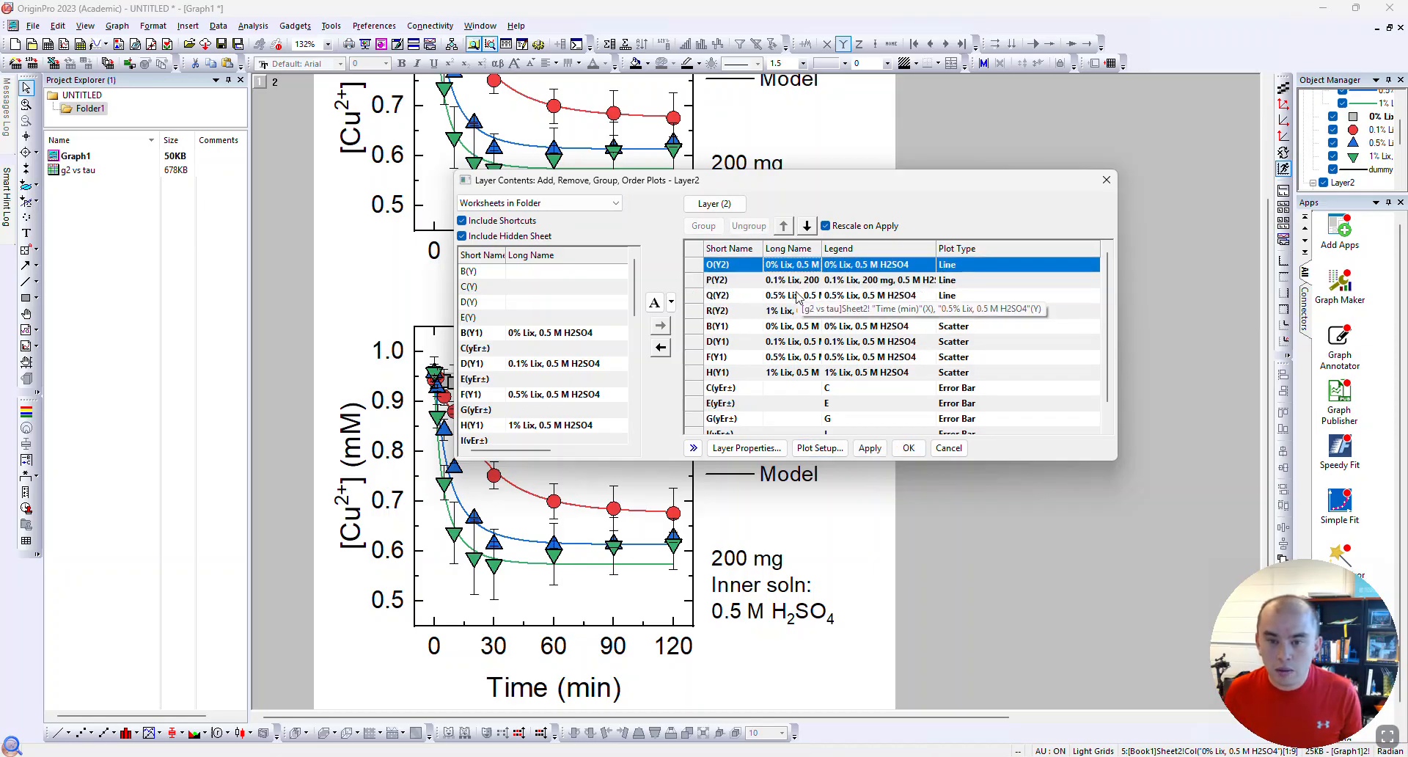
{"action": "left_click", "coordinate": [801, 280], "text": "ctrl"}
{"action": "left_click", "coordinate": [802, 296], "text": "ctrl"}
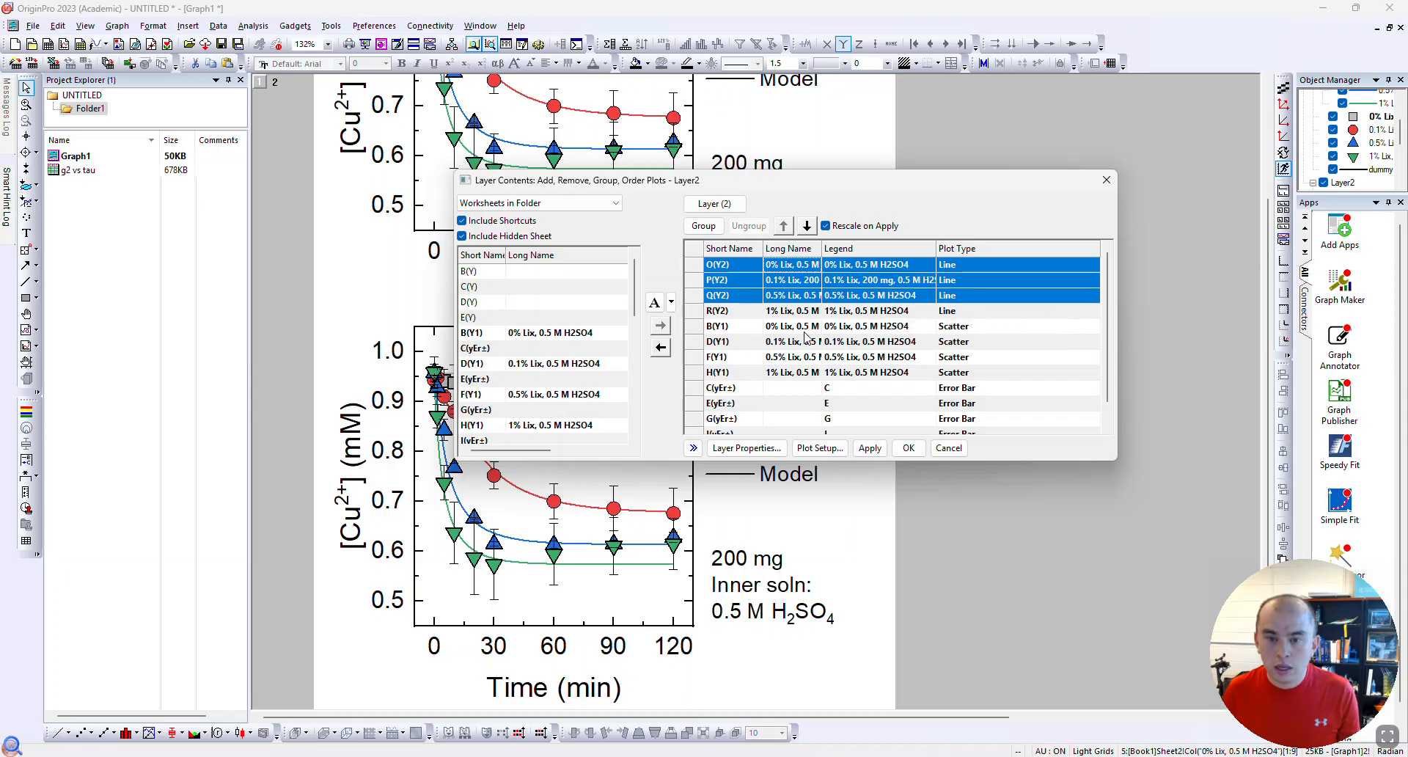
{"action": "left_click", "coordinate": [803, 327], "text": "ctrl"}
{"action": "left_click", "coordinate": [803, 342], "text": "ctrl"}
{"action": "left_click", "coordinate": [804, 357], "text": "ctrl"}
{"action": "scroll", "coordinate": [807, 363], "scroll_direction": "down", "scroll_amount": 1}
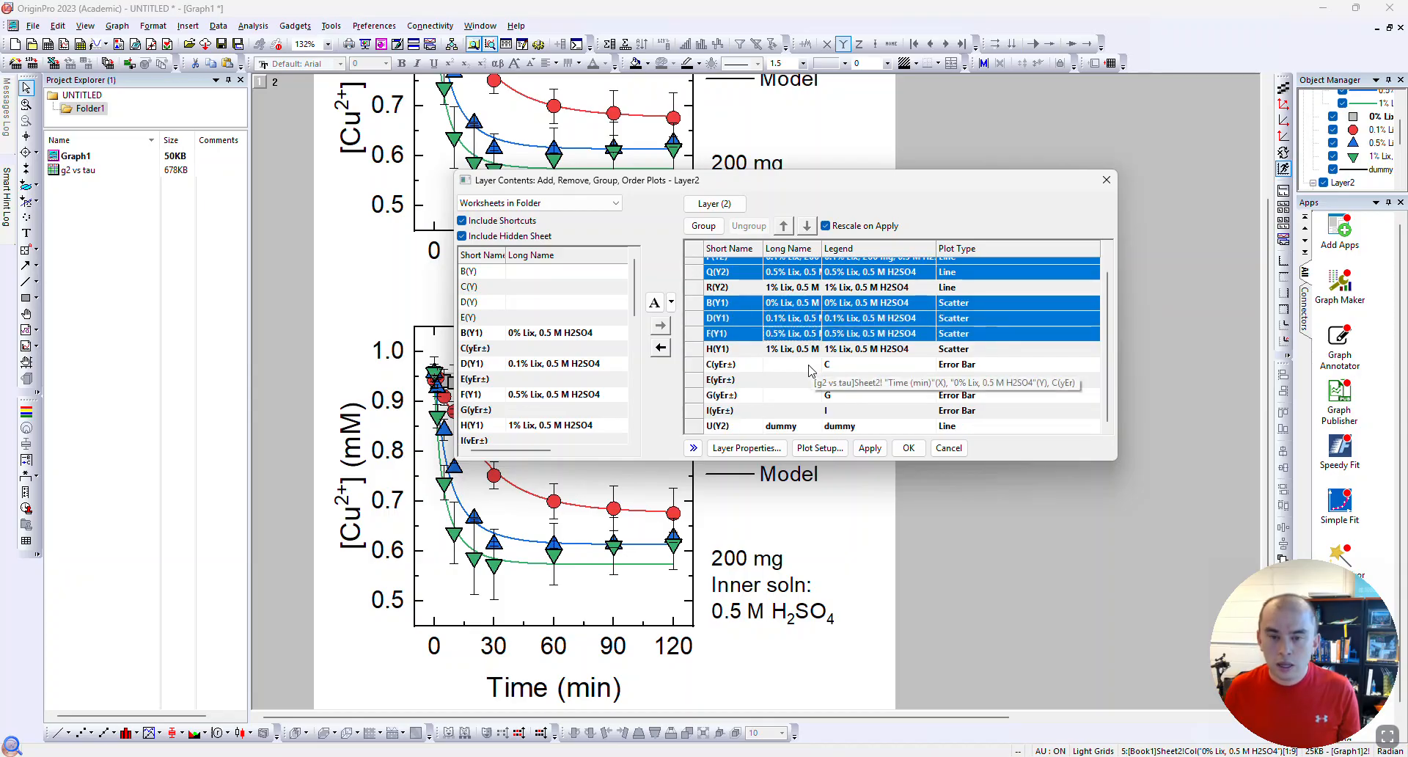
{"action": "left_click", "coordinate": [808, 365], "text": "ctrl"}
{"action": "left_click", "coordinate": [807, 379], "text": "ctrl"}
{"action": "left_click", "coordinate": [803, 395], "text": "ctrl"}
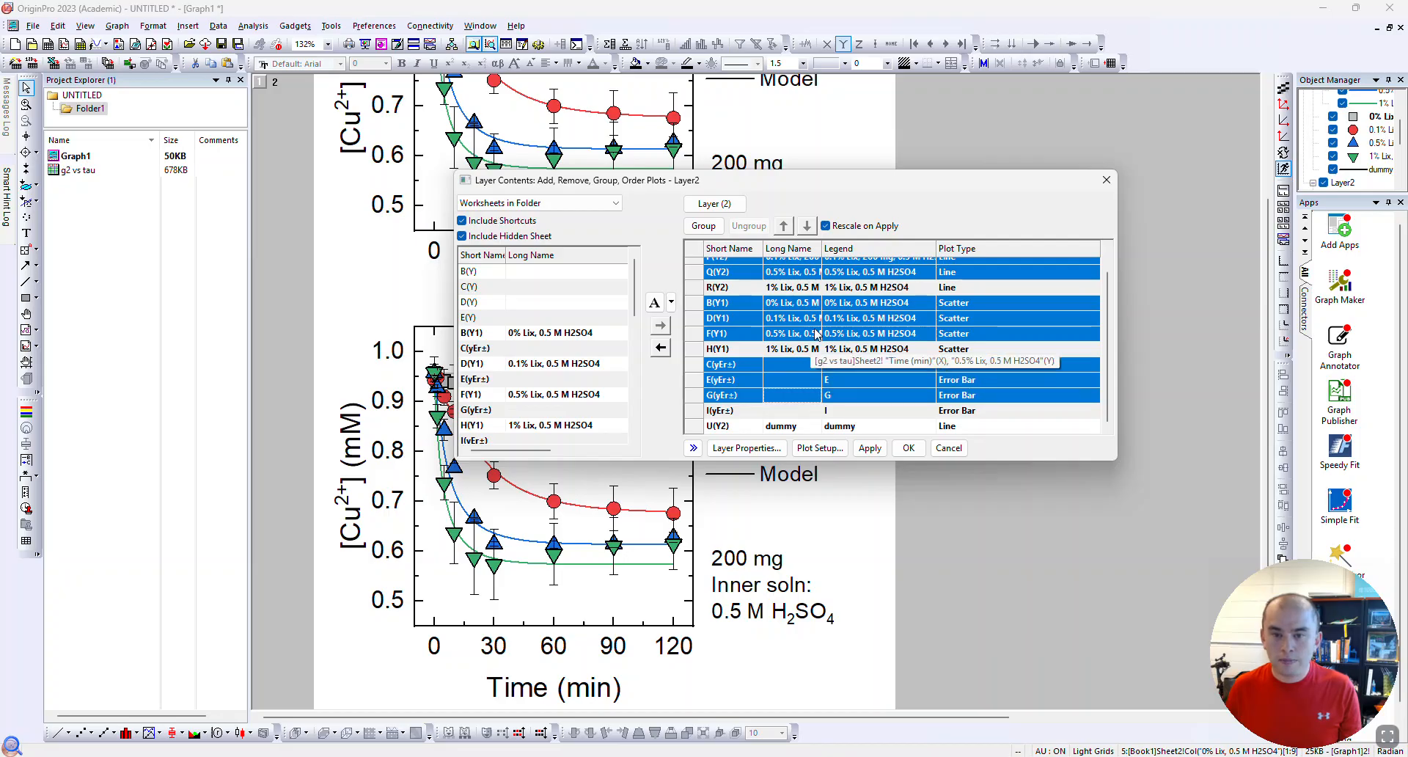
{"action": "scroll", "coordinate": [817, 332], "scroll_direction": "up", "scroll_amount": 1}
{"action": "scroll", "coordinate": [818, 332], "scroll_direction": "down", "scroll_amount": 1}
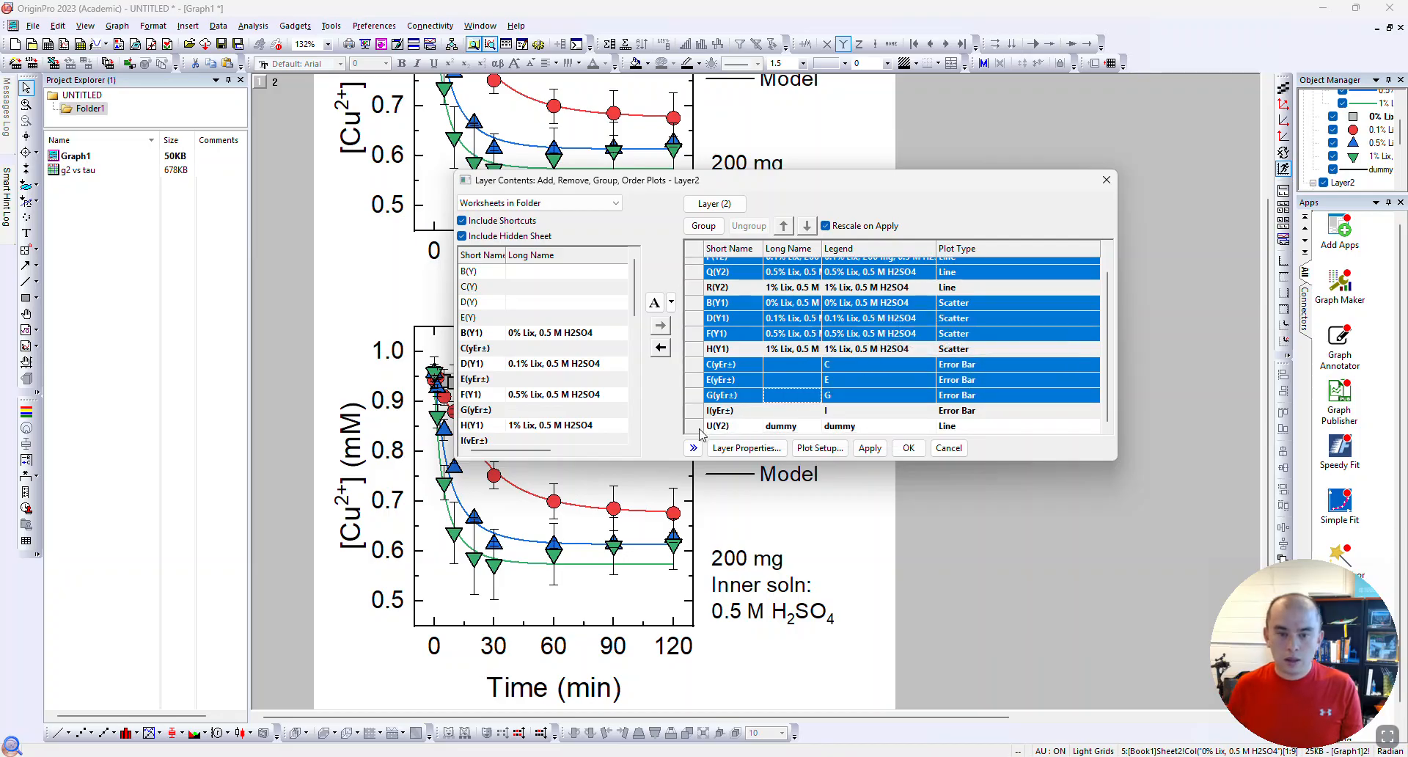
{"action": "left_click", "coordinate": [660, 347]}
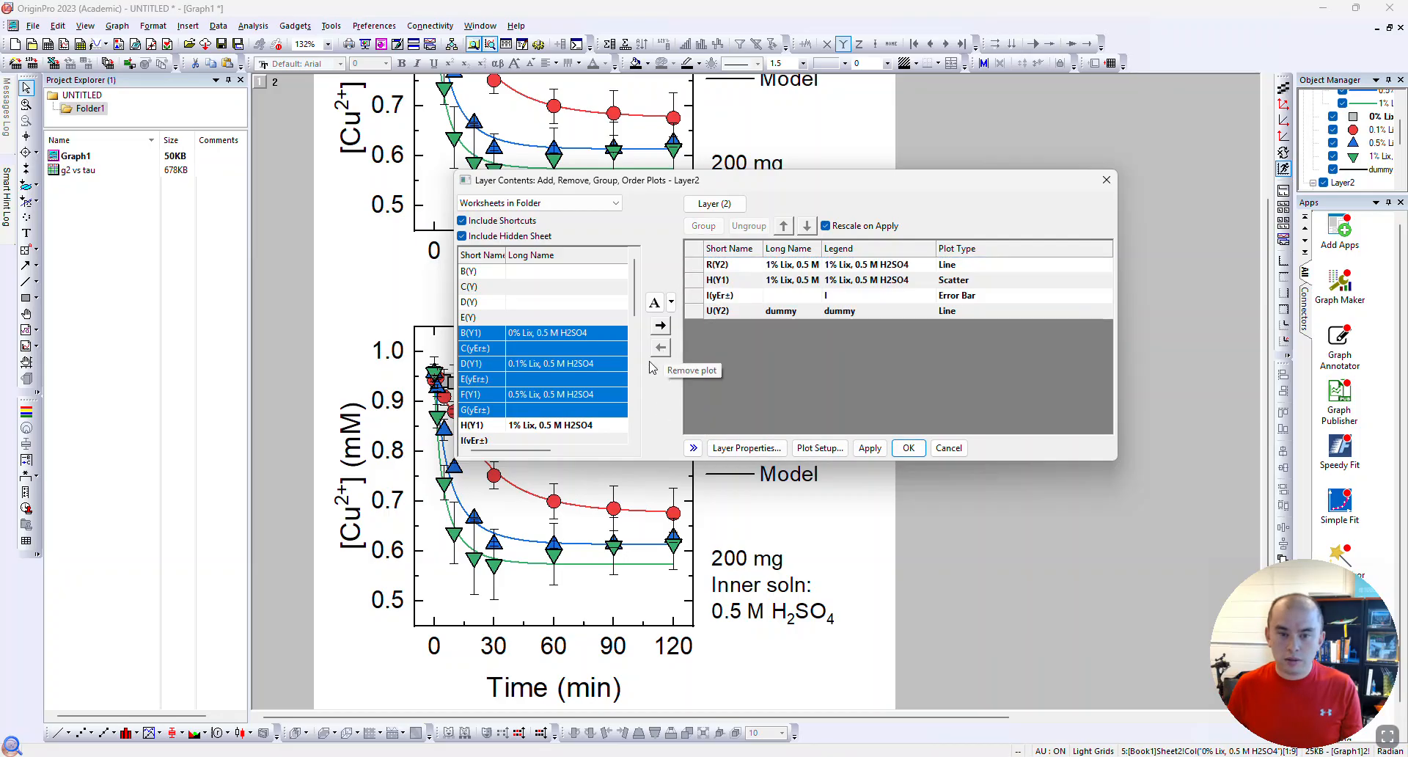
{"action": "scroll", "coordinate": [533, 359], "scroll_direction": "down", "scroll_amount": 2}
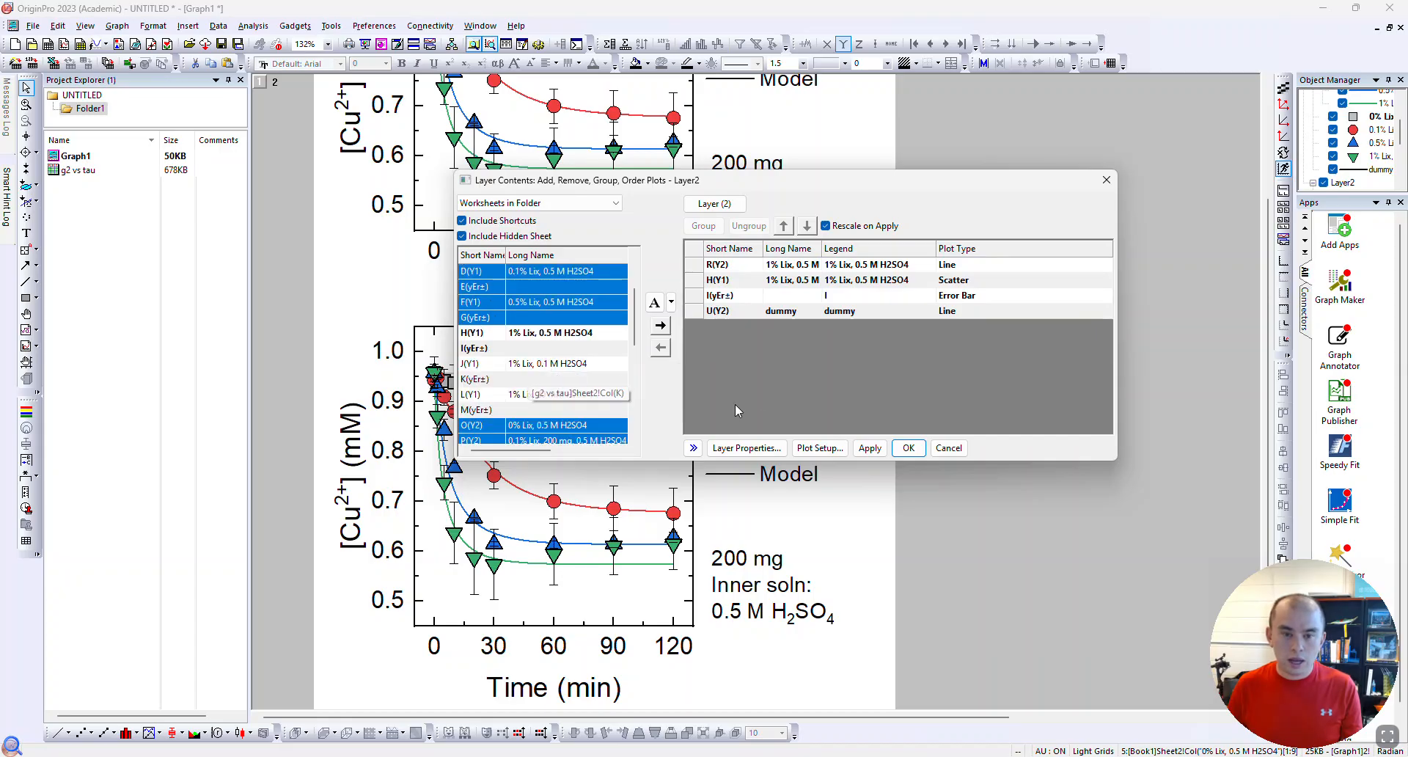
{"action": "left_click", "coordinate": [883, 449]}
Add the 1% Lix, 0.1 M H2SO4 and 1% Lix, 20 mM H2SO4 data with their error columns to Layer2
{"action": "left_click_drag", "start_coordinate": [875, 186], "coordinate": [1033, 143]}
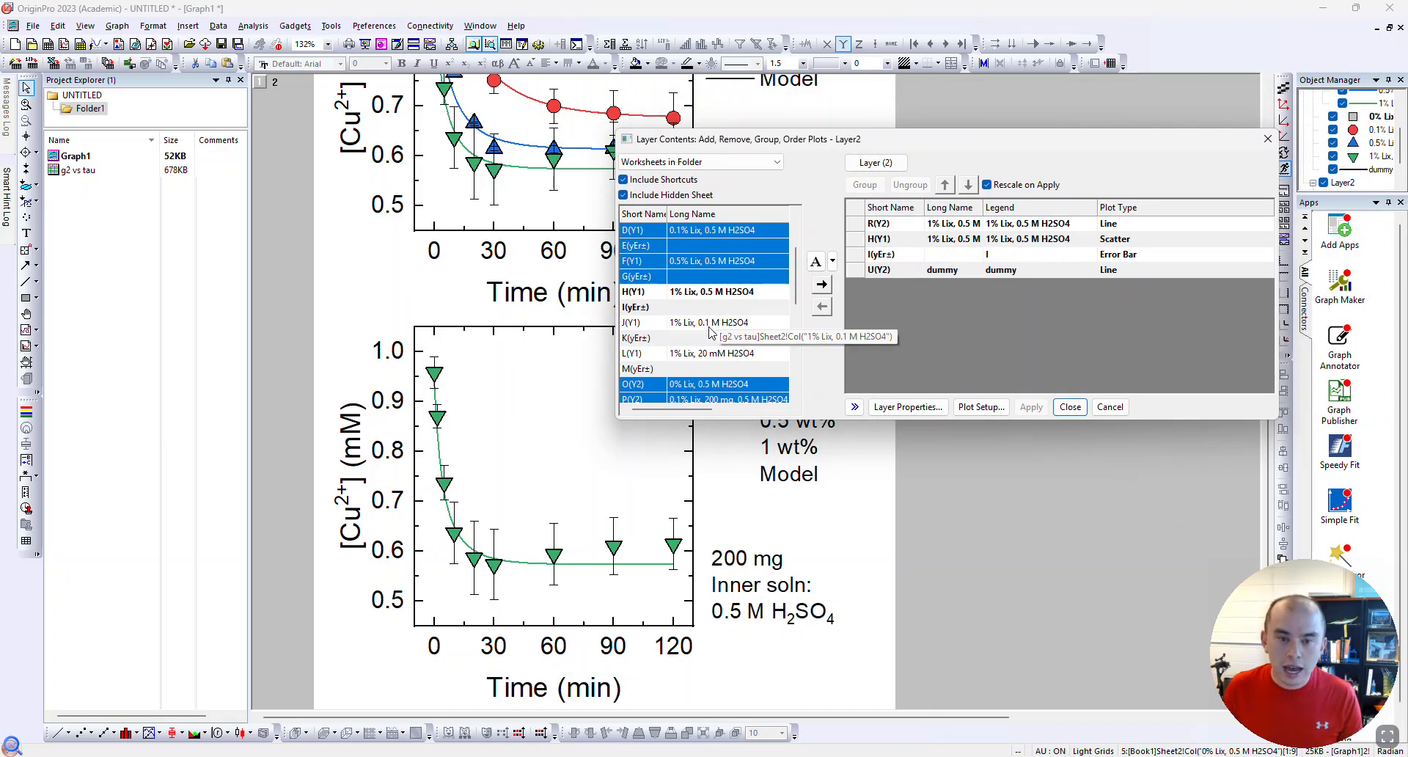
{"action": "left_click", "coordinate": [708, 323]}
{"action": "left_click", "coordinate": [702, 339], "text": "shift"}
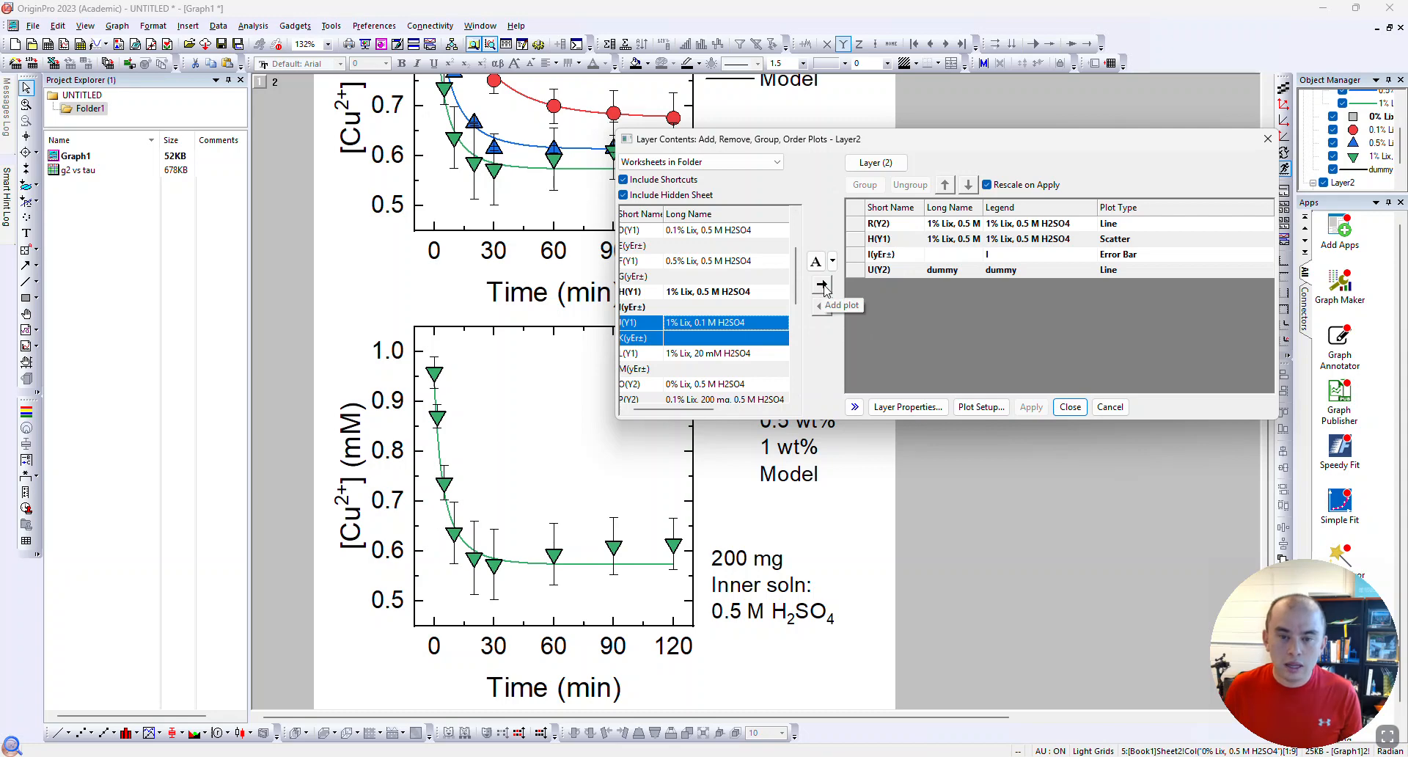
{"action": "left_click", "coordinate": [705, 354], "text": "shift"}
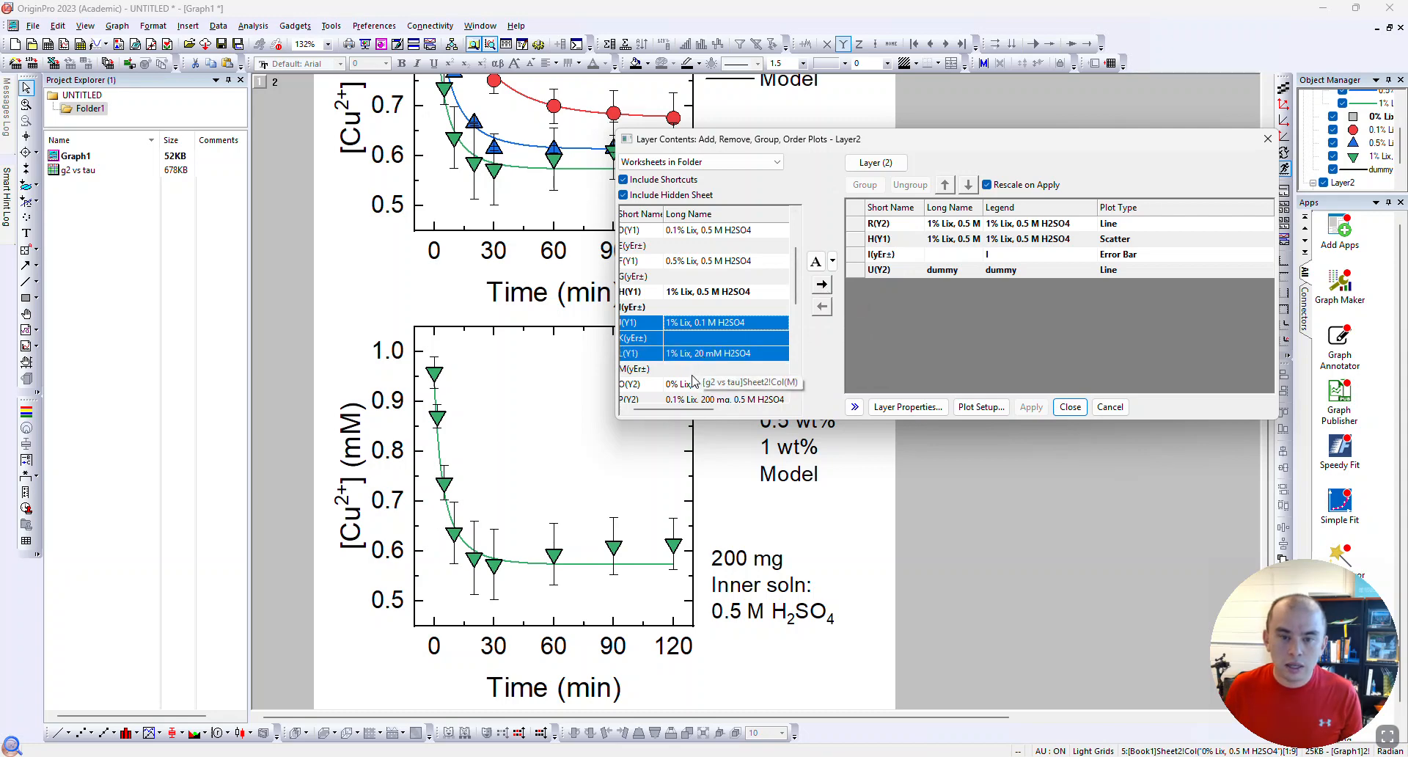
{"action": "left_click", "coordinate": [705, 369], "text": "shift"}
{"action": "left_click", "coordinate": [821, 283]}
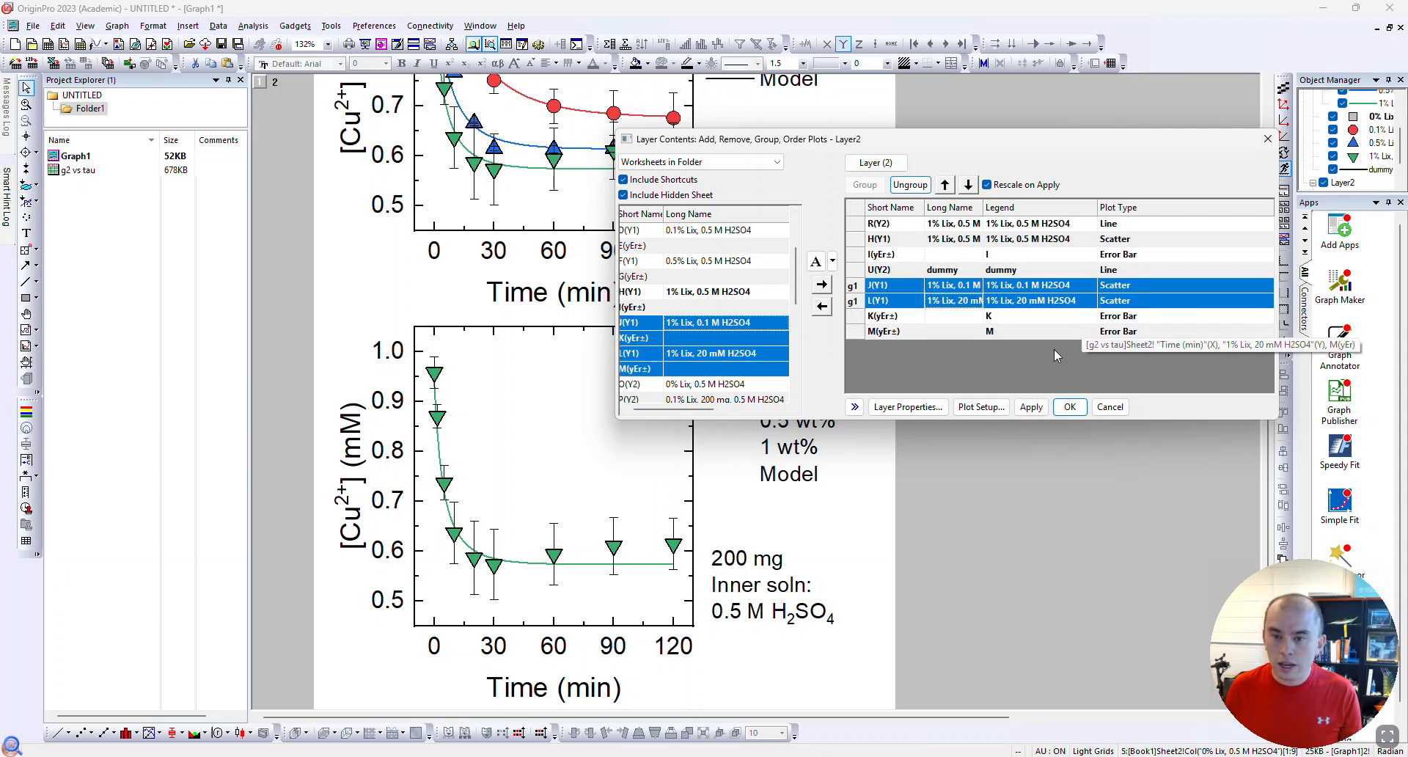
Ungroup the two added scatter plots and move the 20 mM H2SO4 plot above the 0.1 M one
{"action": "left_click", "coordinate": [899, 333]}
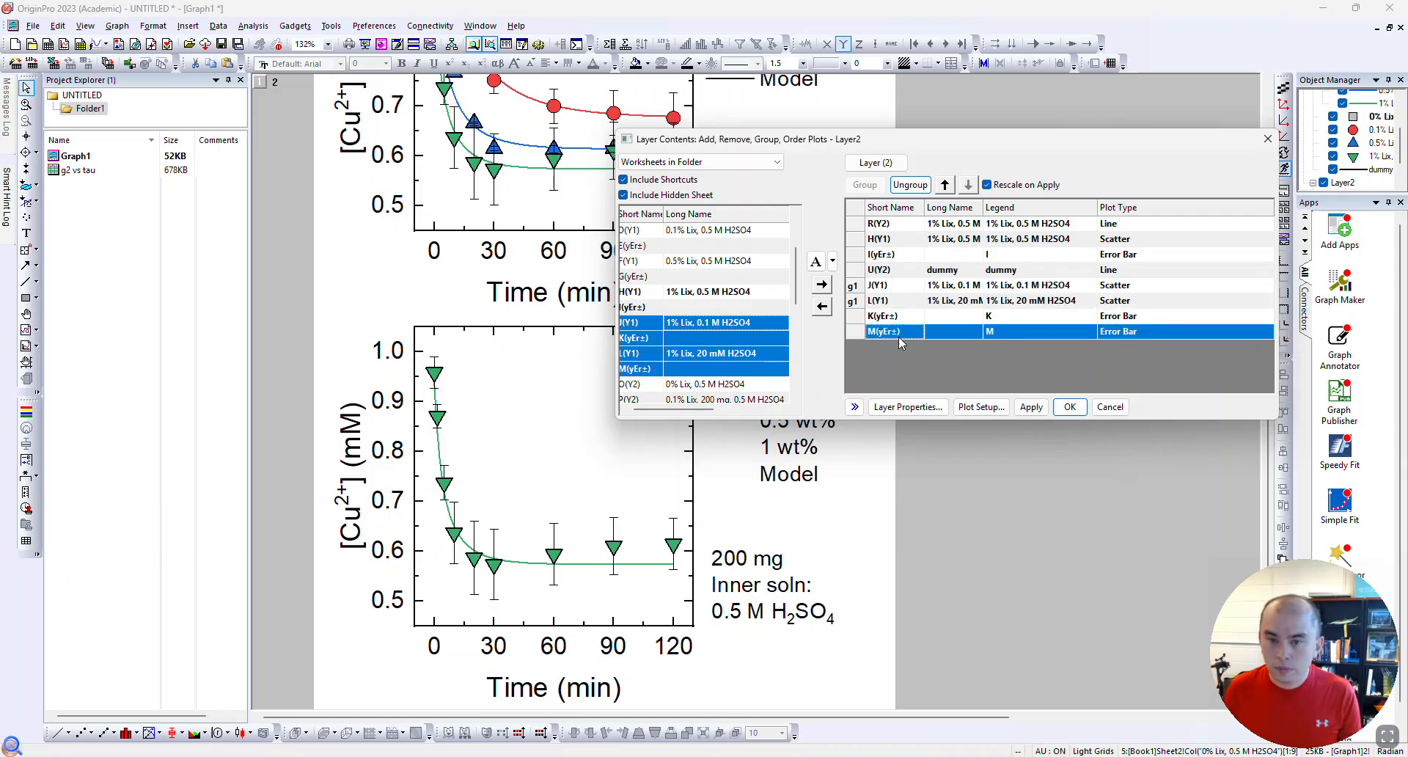
{"action": "left_click", "coordinate": [864, 303]}
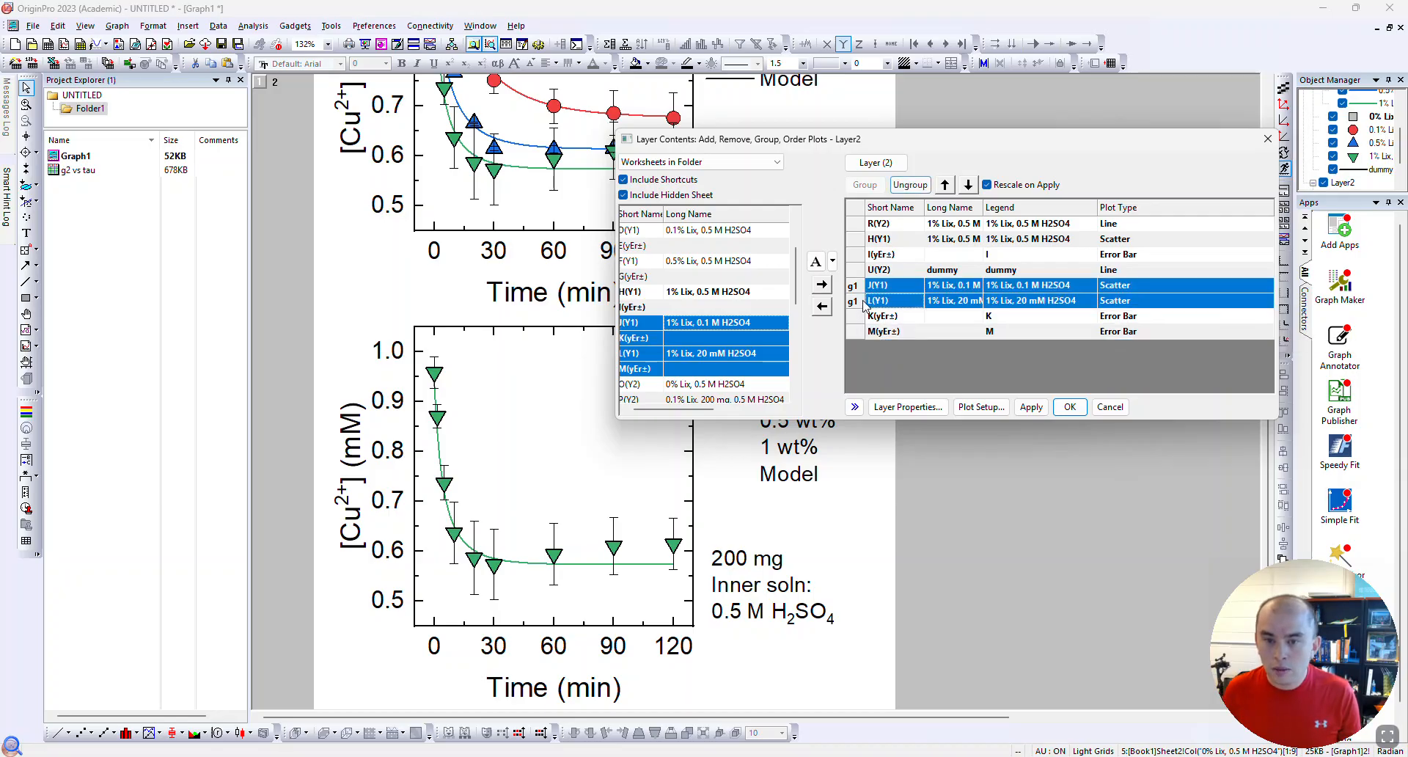
{"action": "left_click", "coordinate": [909, 188]}
{"action": "left_click_drag", "start_coordinate": [872, 299], "coordinate": [871, 289]}
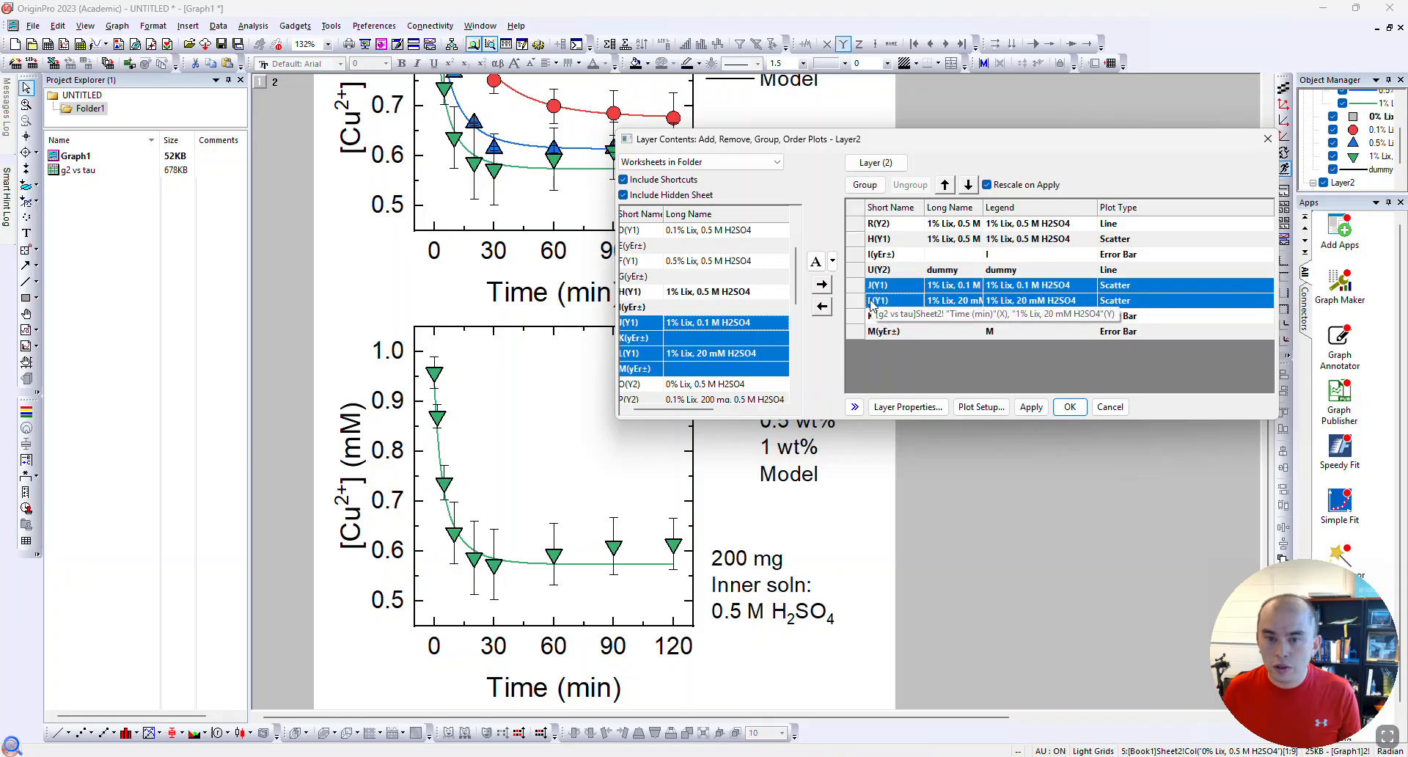
{"action": "left_click", "coordinate": [873, 302]}
{"action": "left_click", "coordinate": [946, 186]}
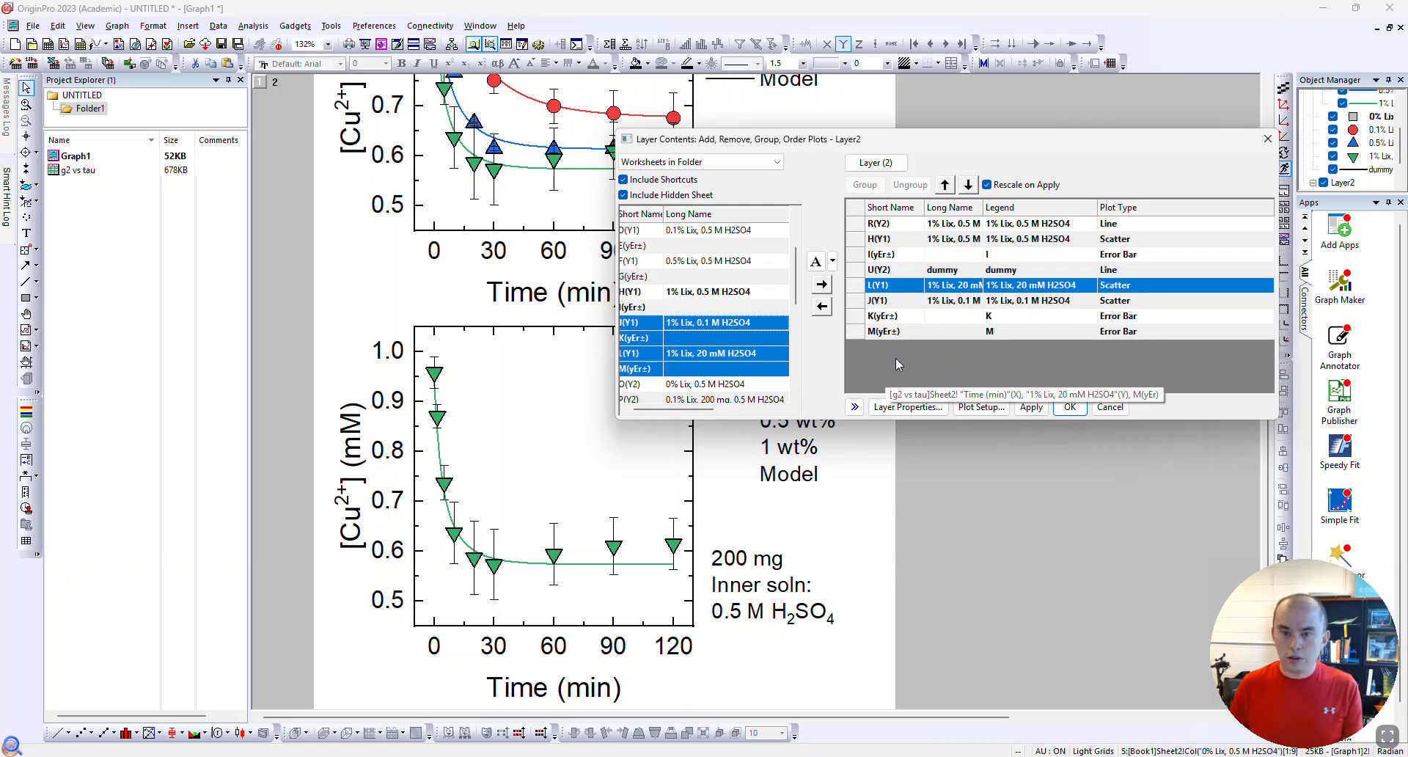
Add the 0.1 M and 20 mM H2SO4 model columns S(Y2) and T(Y2) to the lower graph's layer
{"action": "left_click", "coordinate": [745, 386]}
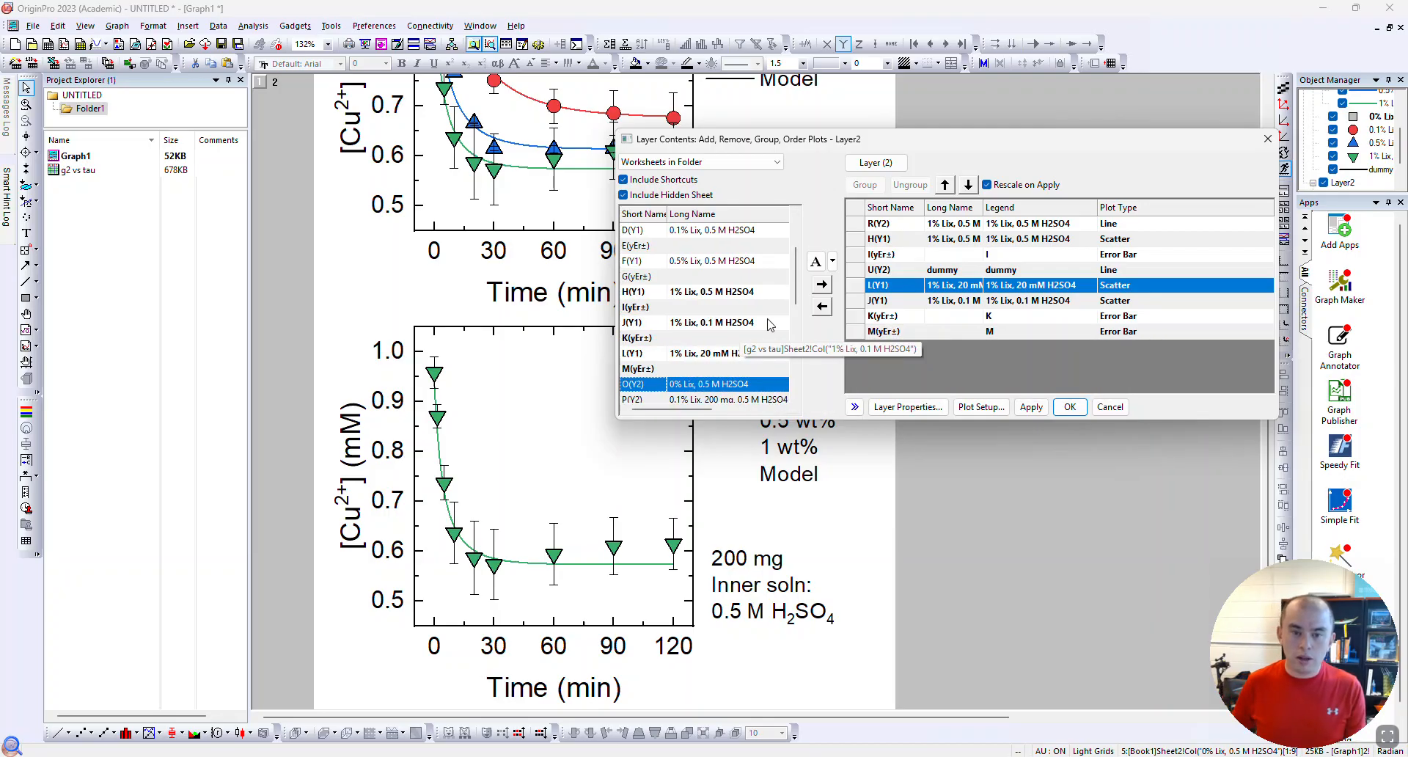
{"action": "key", "text": "Down"}
{"action": "key", "text": "Down"}
{"action": "key", "text": "Down"}
{"action": "key", "text": "Down"}
{"action": "key", "text": "Down"}
{"action": "key", "text": "Down"}
{"action": "key", "text": "Down"}
{"action": "key", "text": "Down"}
{"action": "key", "text": "Down"}
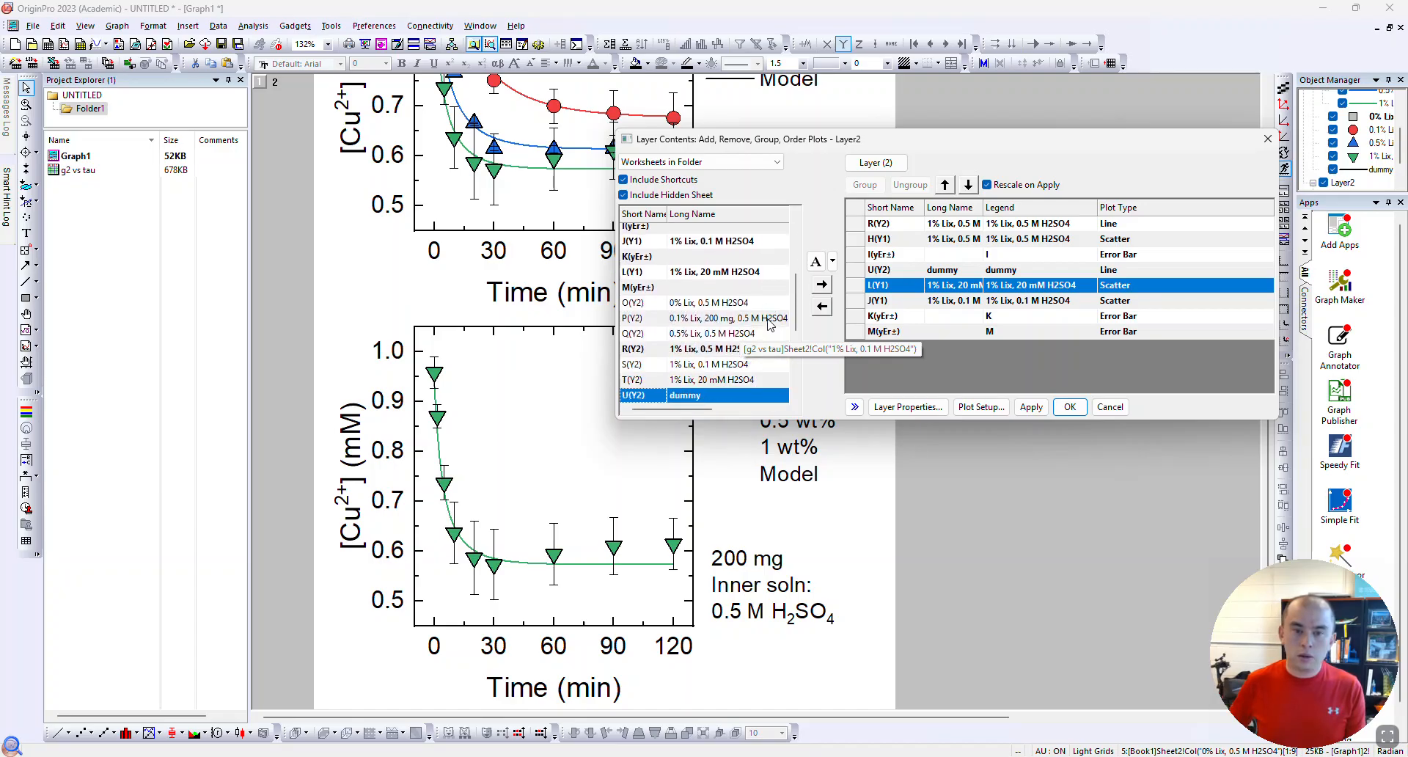
{"action": "left_click_drag", "start_coordinate": [735, 321], "coordinate": [748, 334]}
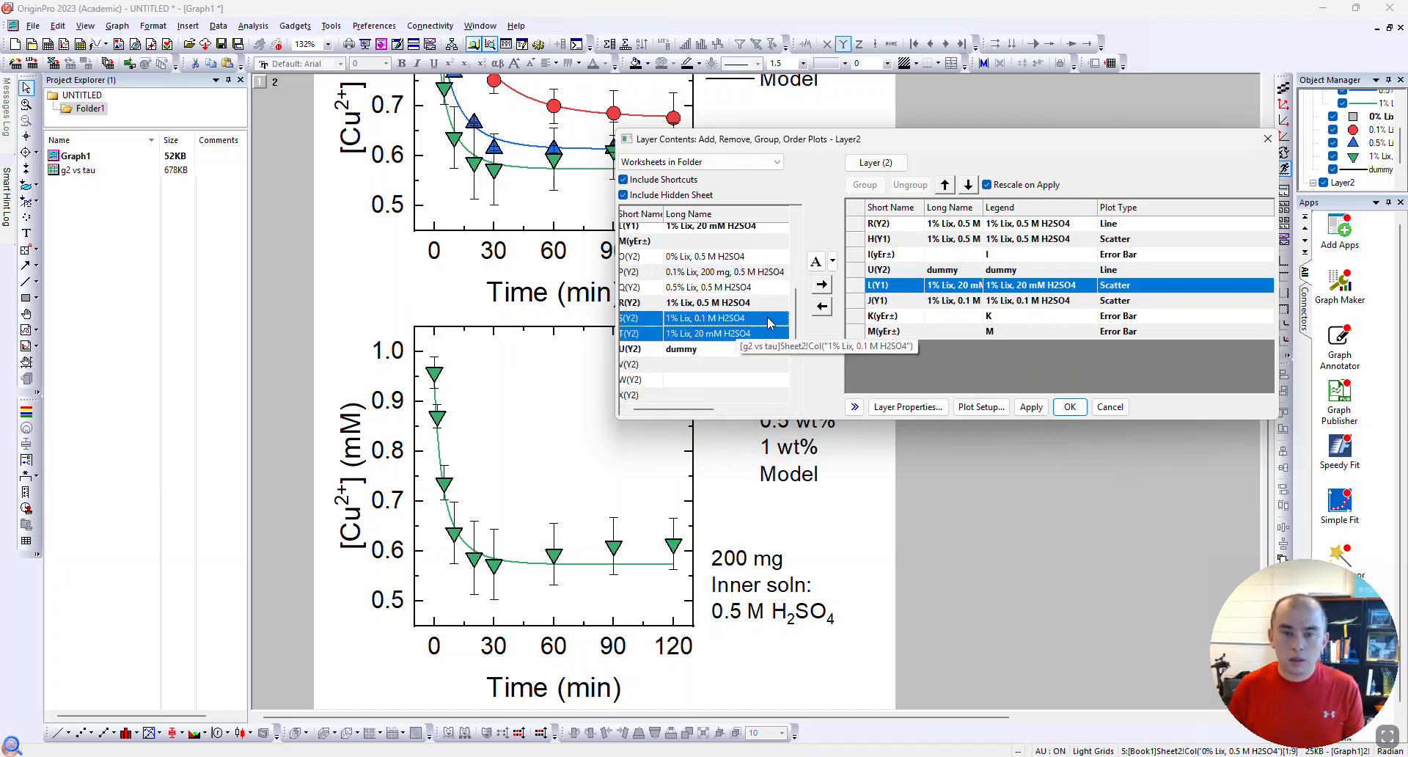
{"action": "left_click", "coordinate": [821, 284]}
Change the plot type of the grouped S(Y2) and T(Y2) model plots to Line, and apply it to the graph
{"action": "left_click", "coordinate": [1173, 349]}
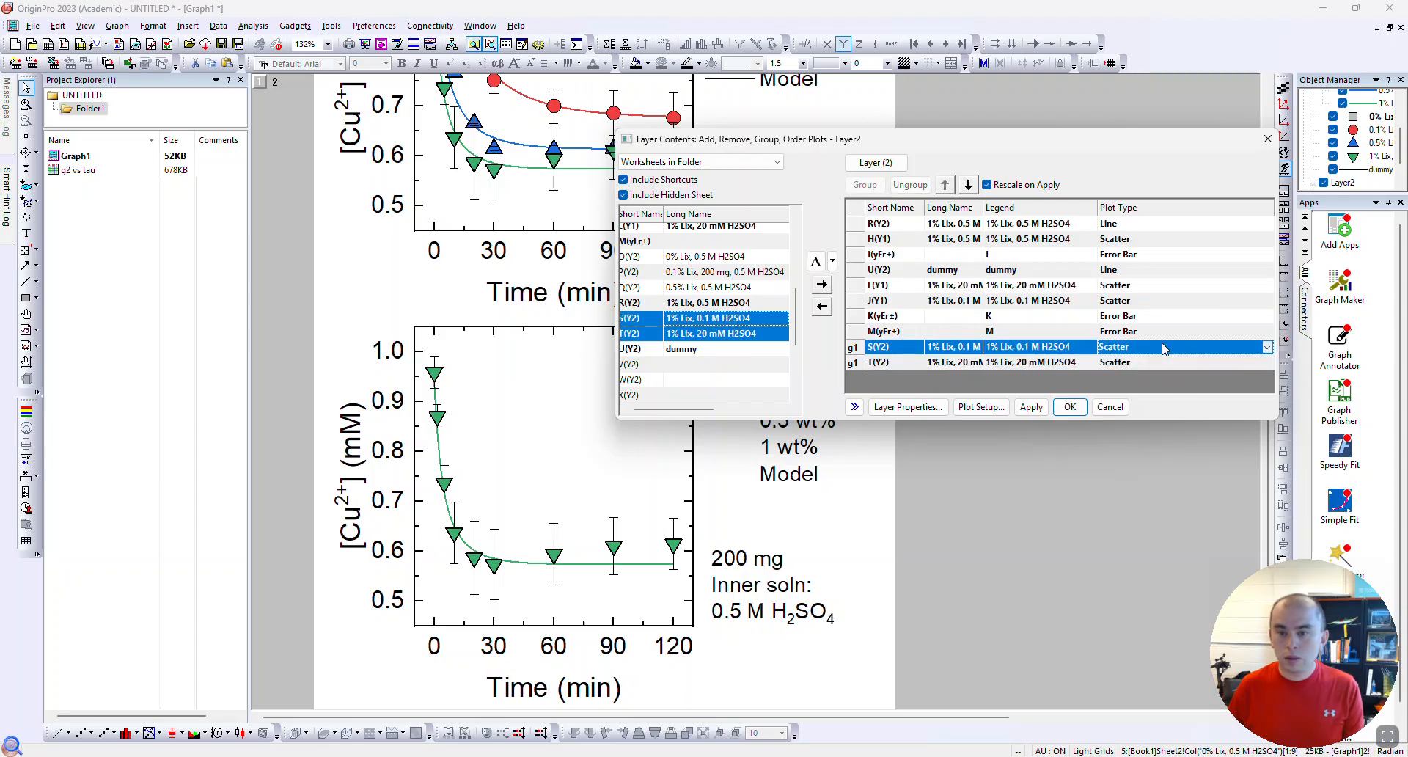
{"action": "left_click", "coordinate": [1251, 352]}
{"action": "left_click", "coordinate": [1251, 363]}
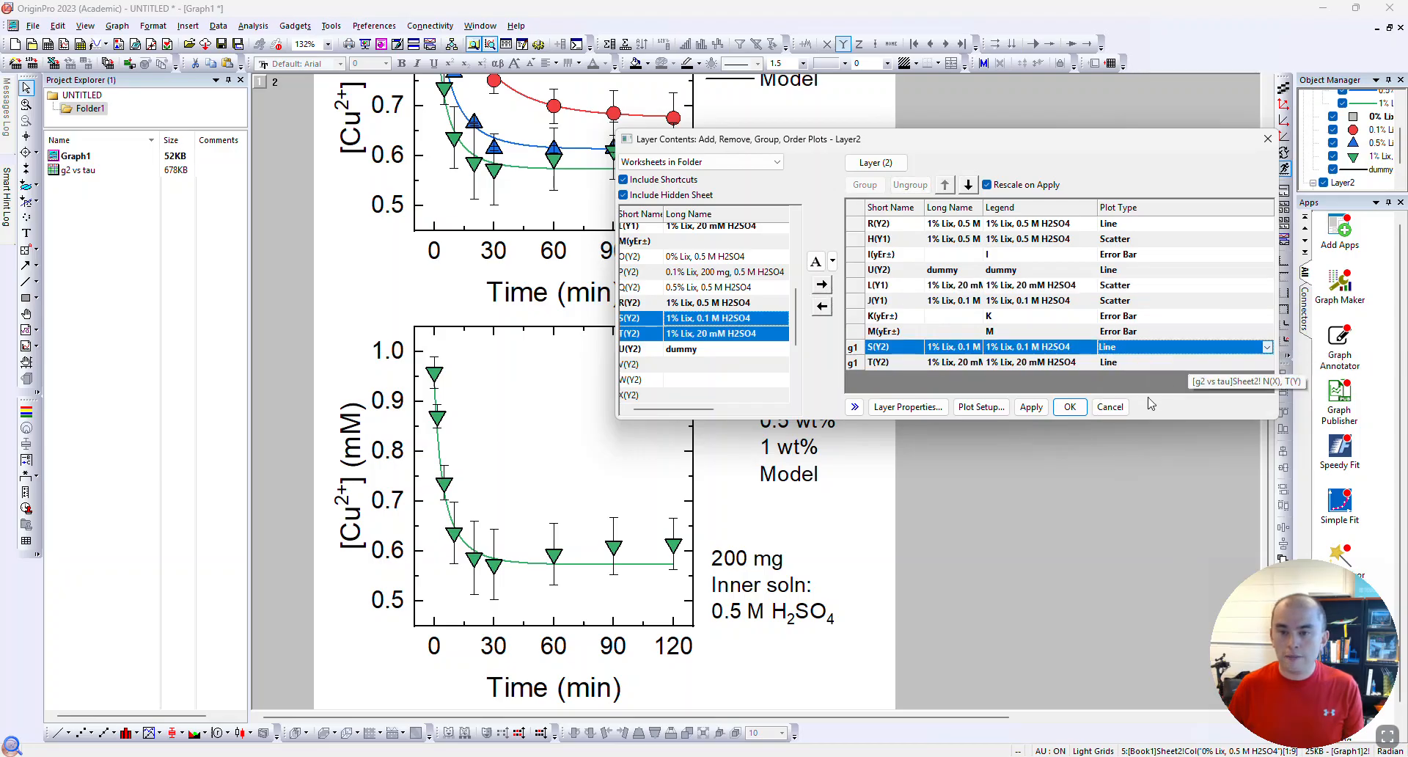
{"action": "left_click", "coordinate": [1031, 408]}
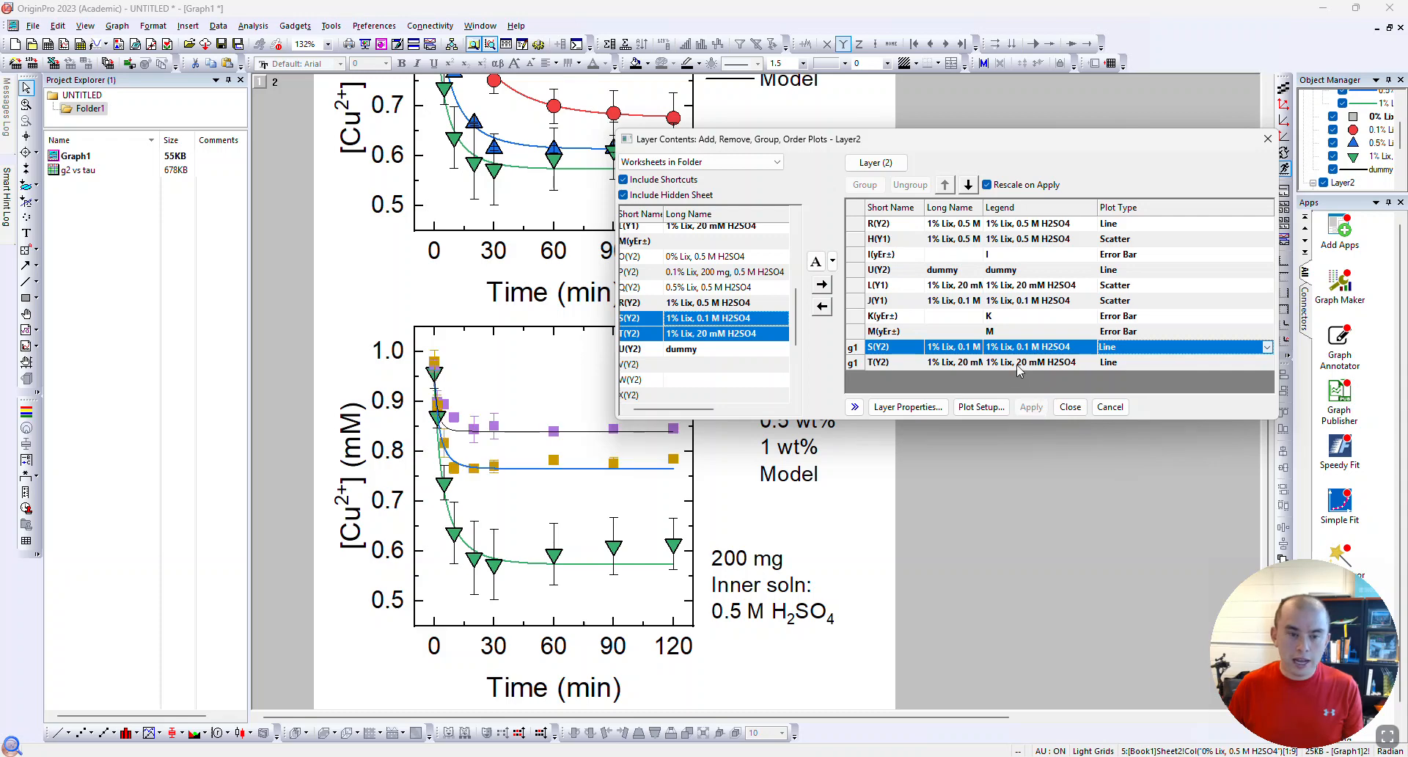
Move the grouped S(Y2) and T(Y2) model lines to the start of the layer's plot order
{"action": "left_click_drag", "start_coordinate": [992, 143], "coordinate": [1032, 104]}
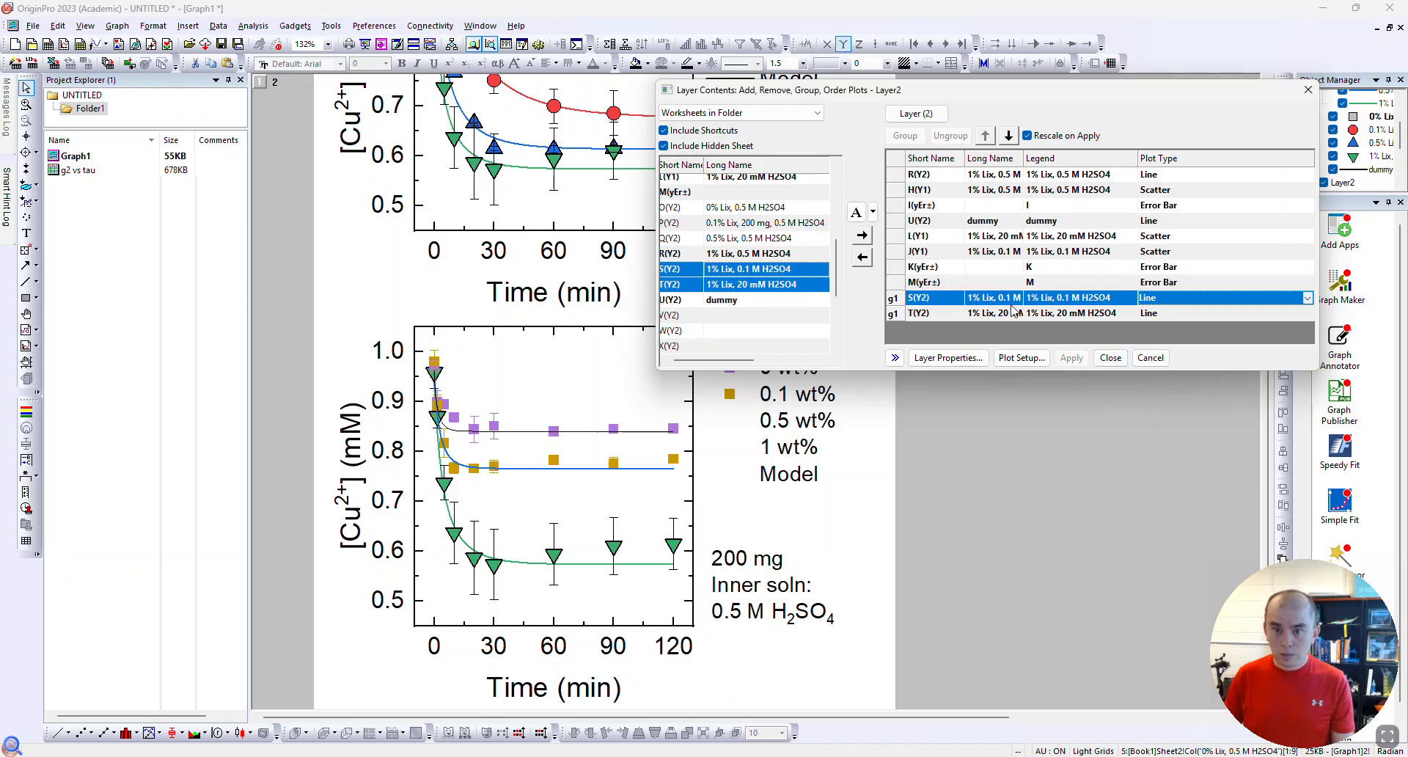
{"action": "left_click", "coordinate": [895, 314], "text": "shift"}
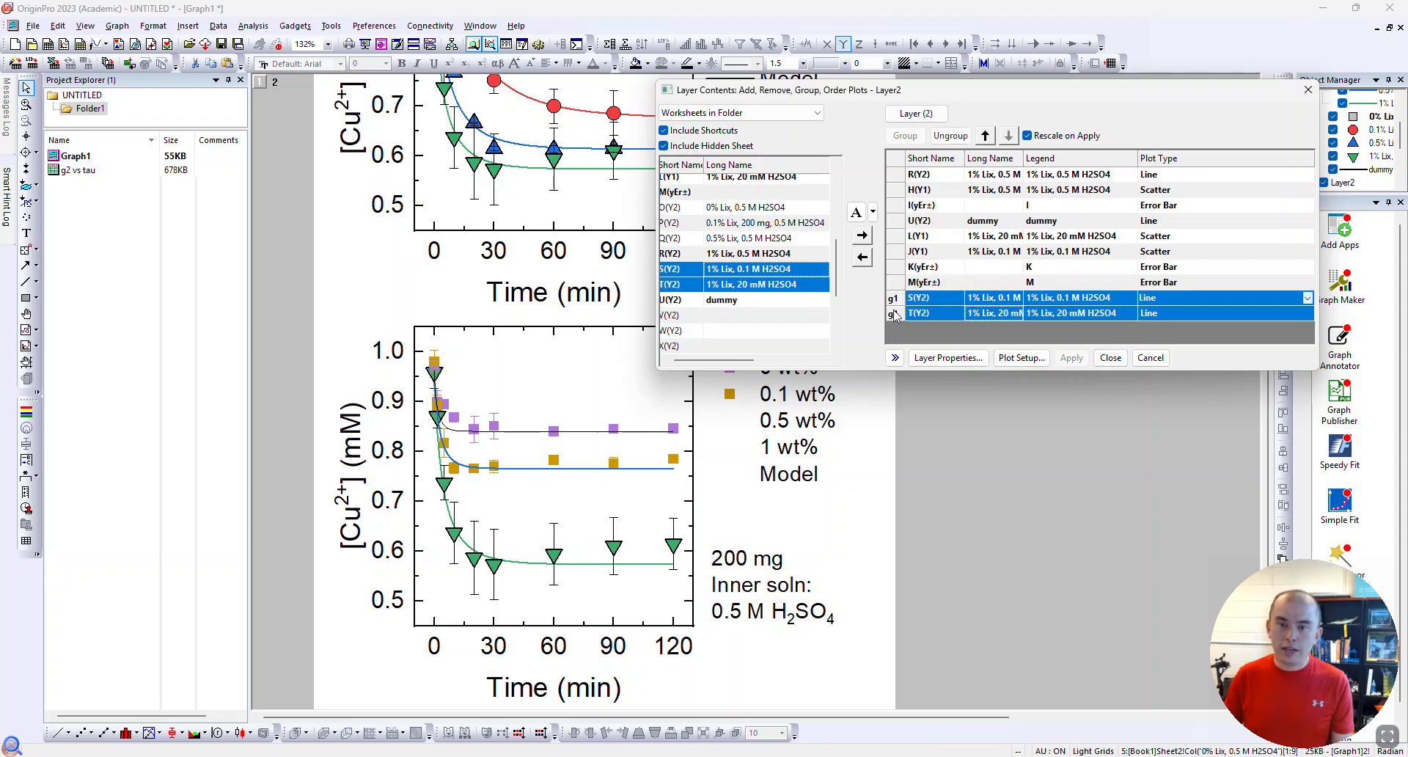
{"action": "left_click", "coordinate": [985, 135]}
{"action": "left_click", "coordinate": [984, 136]}
{"action": "left_click", "coordinate": [985, 136]}
{"action": "left_click", "coordinate": [985, 136]}
{"action": "left_click", "coordinate": [985, 135]}
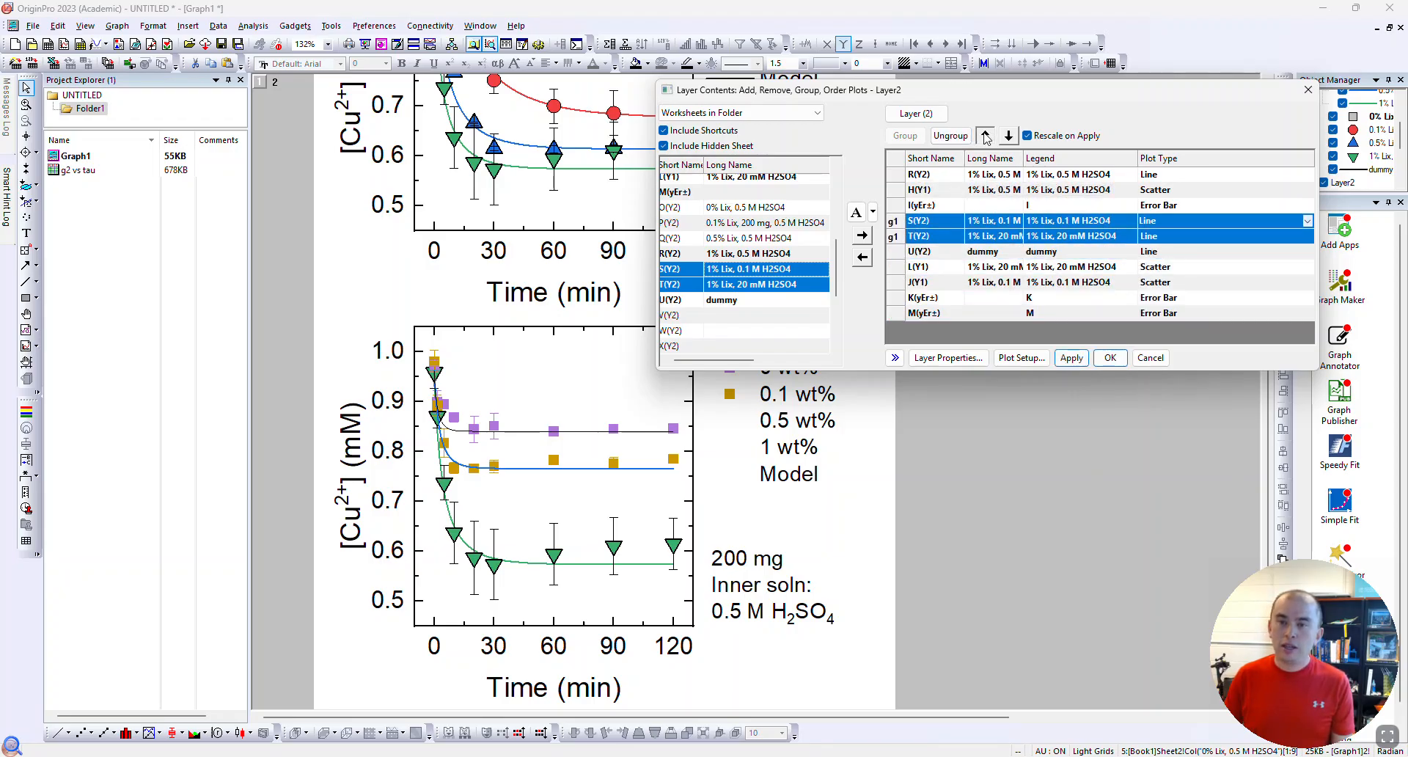
{"action": "left_click", "coordinate": [985, 136]}
{"action": "left_click", "coordinate": [985, 136]}
{"action": "left_click", "coordinate": [985, 136]}
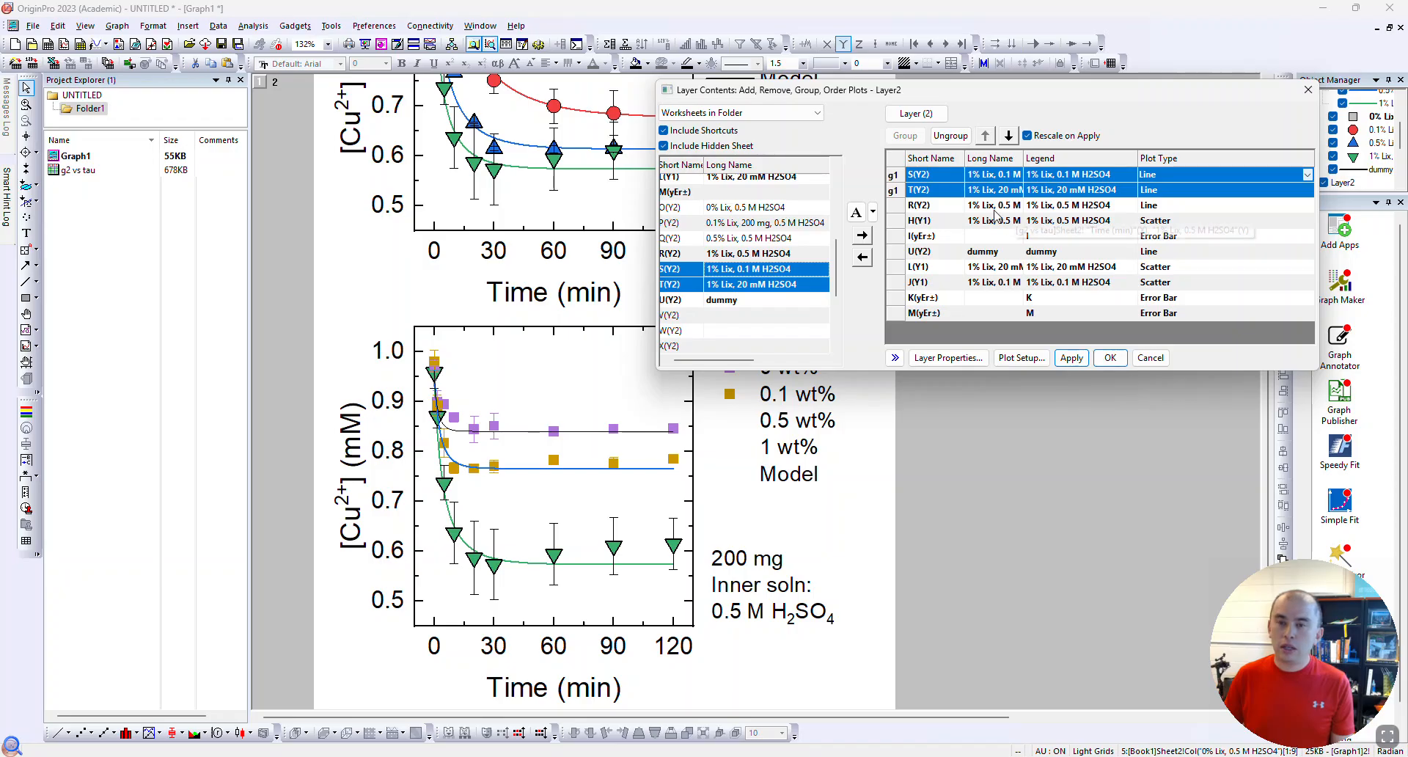
Ungroup the two model lines, place the 20 mM line before the 0.1 M line, and apply and close the layer contents
{"action": "left_click", "coordinate": [953, 137]}
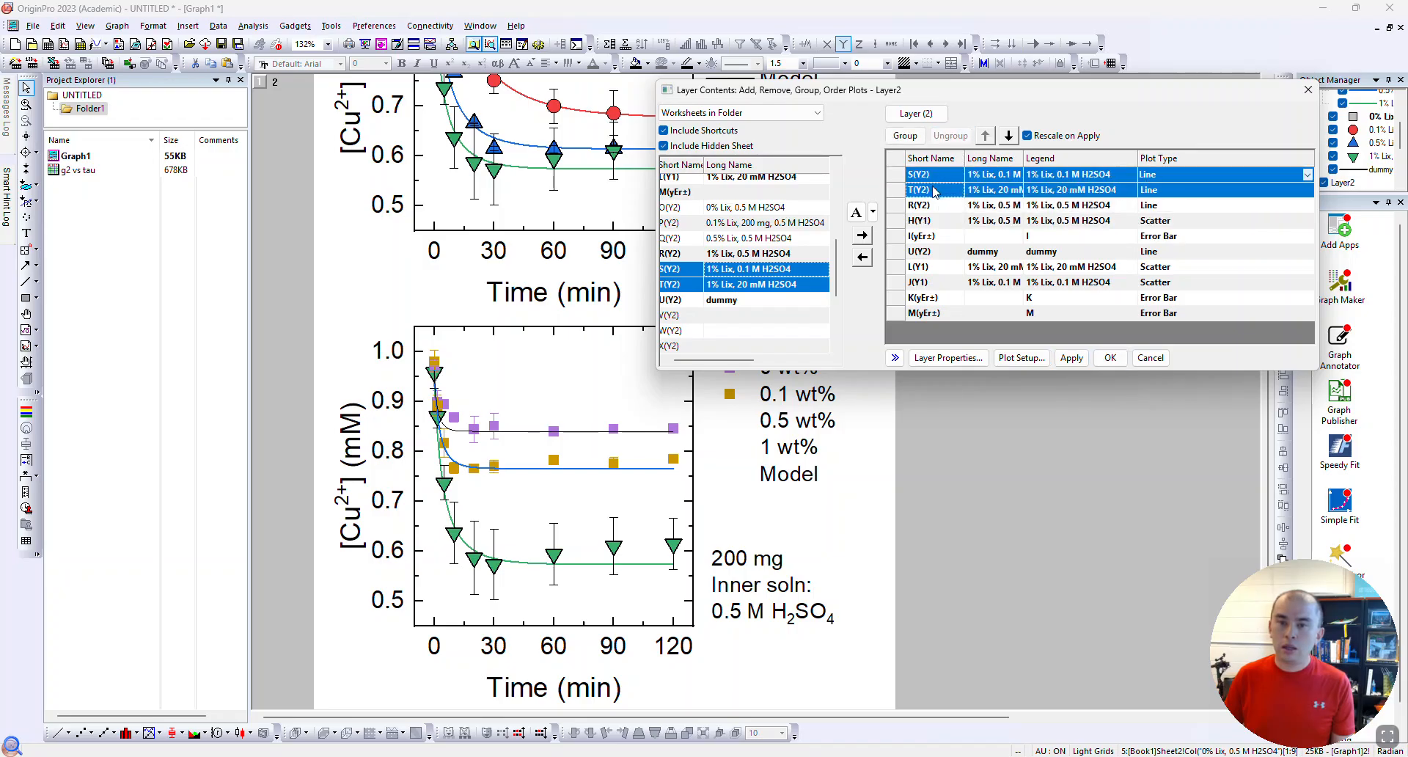
{"action": "left_click", "coordinate": [935, 190]}
{"action": "left_click", "coordinate": [985, 136]}
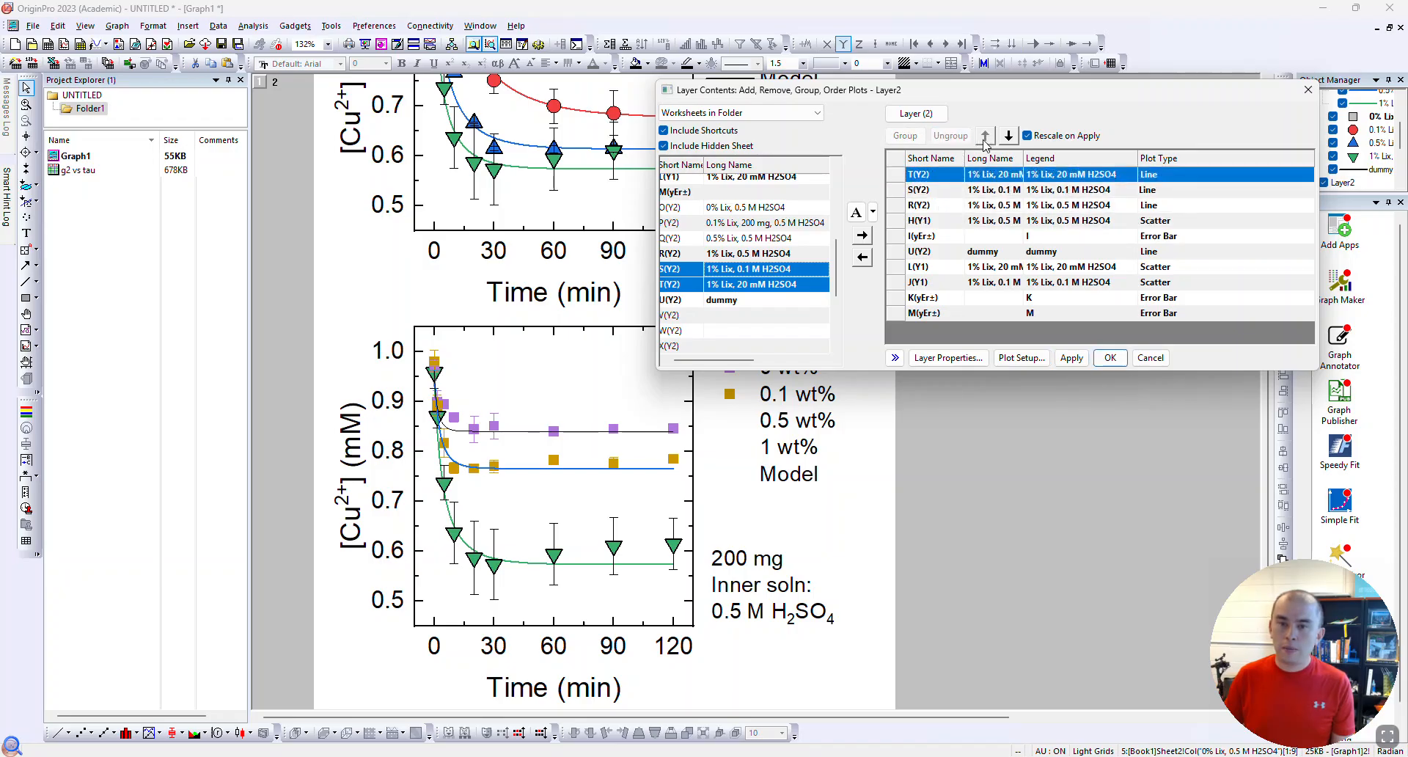
{"action": "left_click", "coordinate": [1072, 357]}
{"action": "left_click", "coordinate": [1109, 358]}
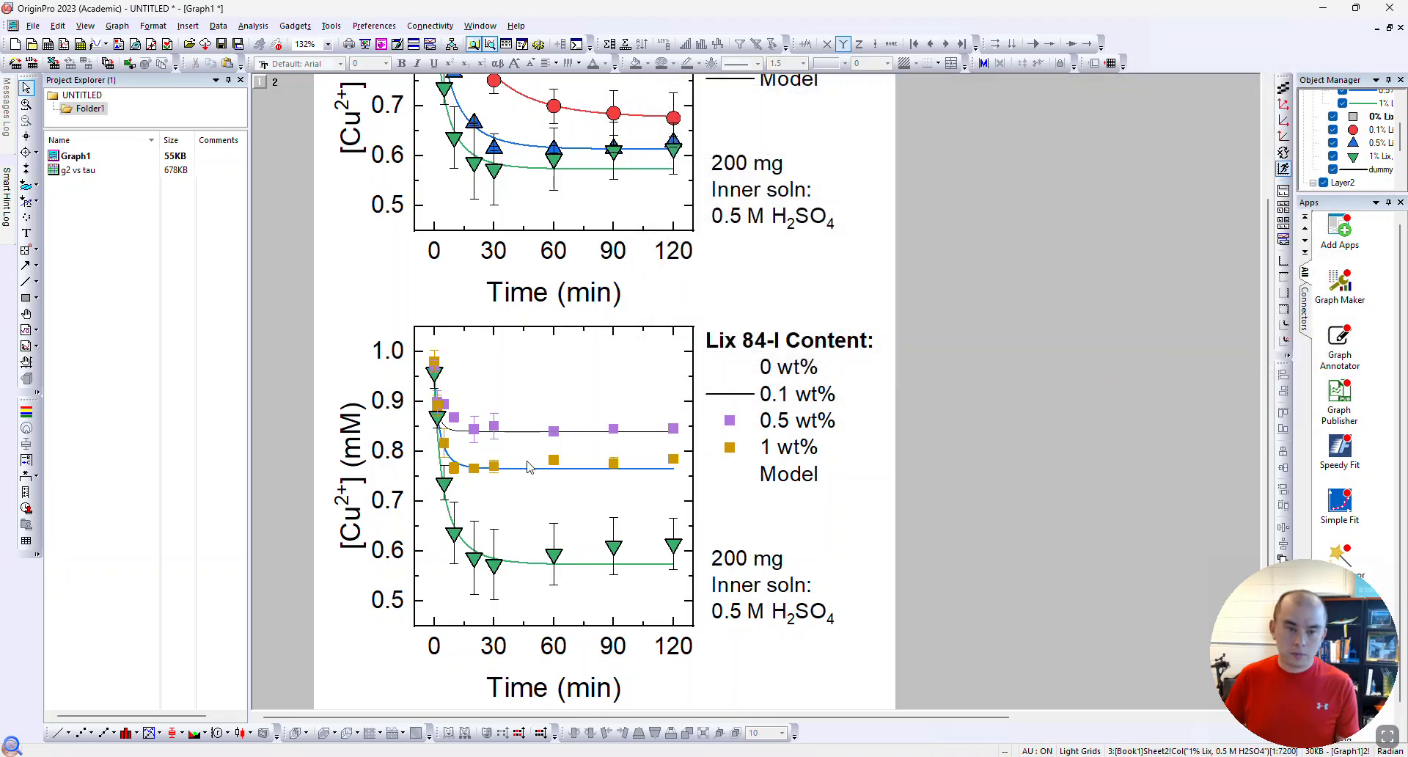
Change the 20 mM H2SO4 data symbols in the lower graph to open diamonds of size 12
{"action": "double_click", "coordinate": [473, 432]}
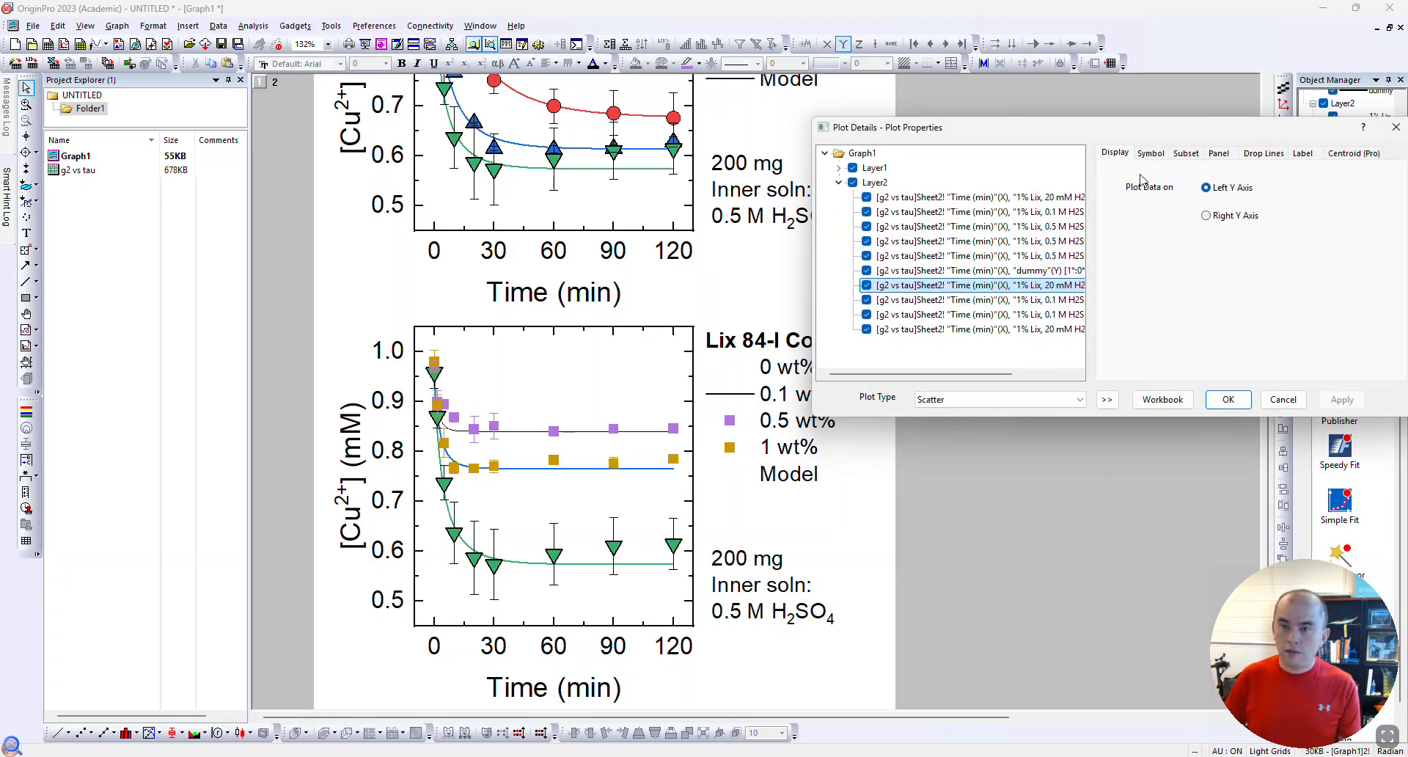
{"action": "left_click", "coordinate": [1150, 152]}
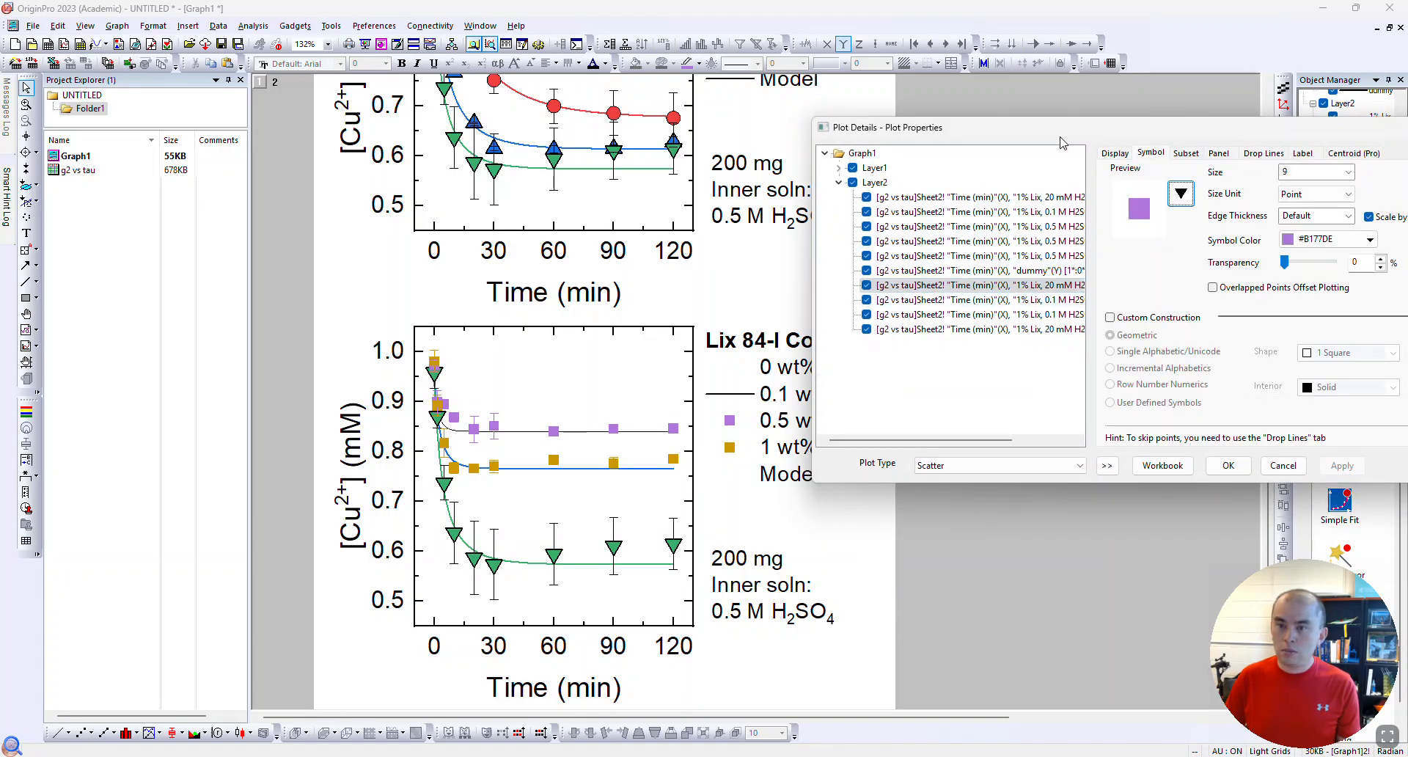
{"action": "left_click_drag", "start_coordinate": [1060, 142], "coordinate": [833, 165]}
{"action": "left_click", "coordinate": [954, 215]}
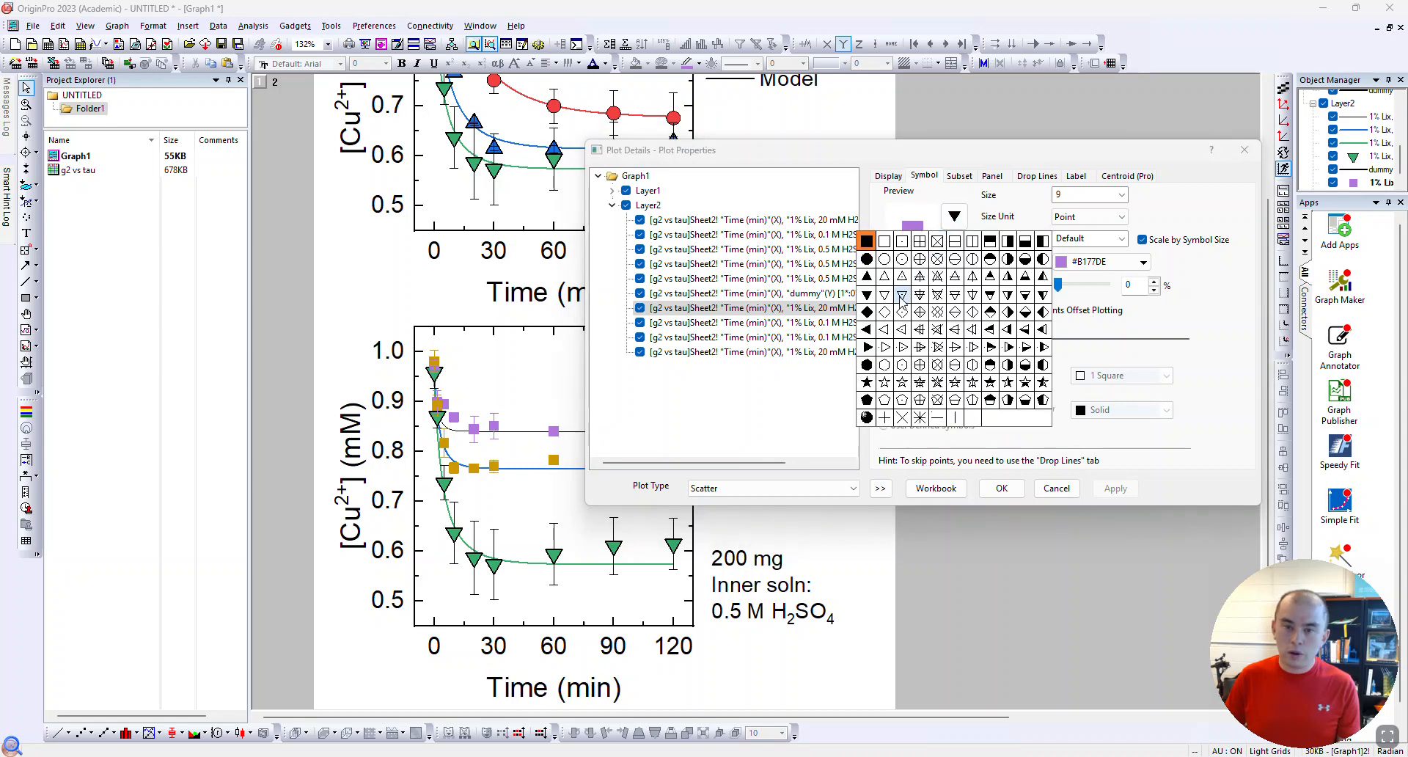
{"action": "left_click", "coordinate": [885, 311]}
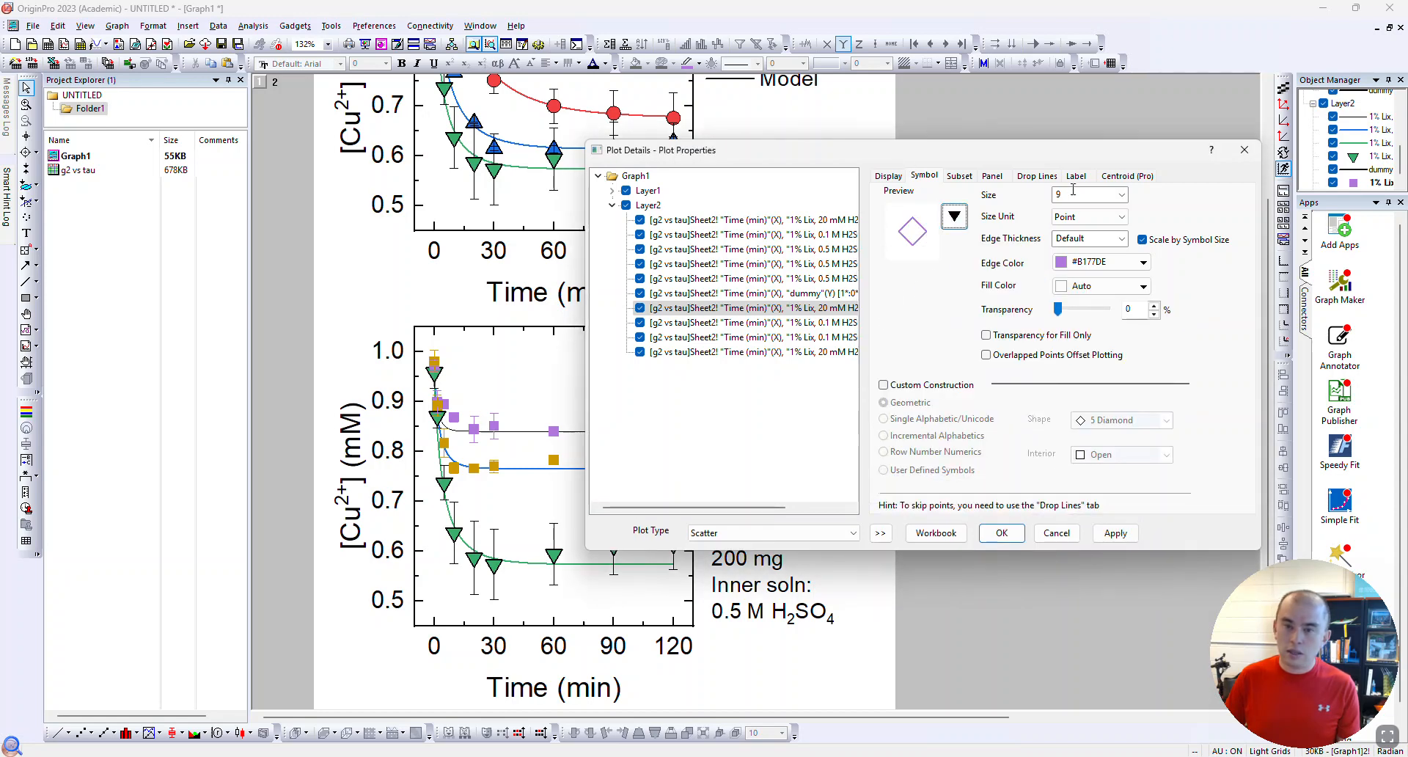
{"action": "left_click", "coordinate": [1121, 194]}
{"action": "left_click", "coordinate": [1082, 236]}
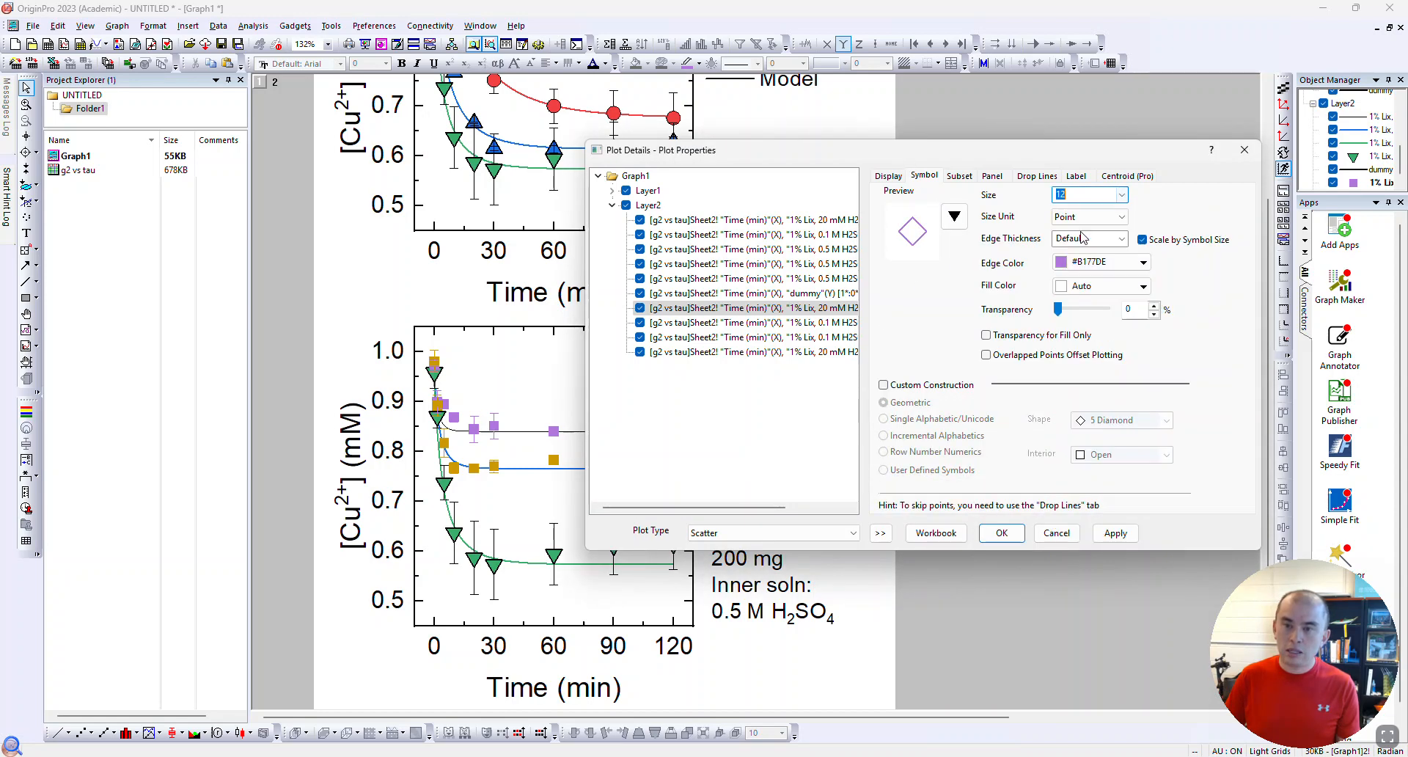
Give the 20 mM diamond symbols a black edge and a #B177DE purple fill, and apply the changes
{"action": "left_click", "coordinate": [954, 216]}
{"action": "left_click", "coordinate": [1143, 263]}
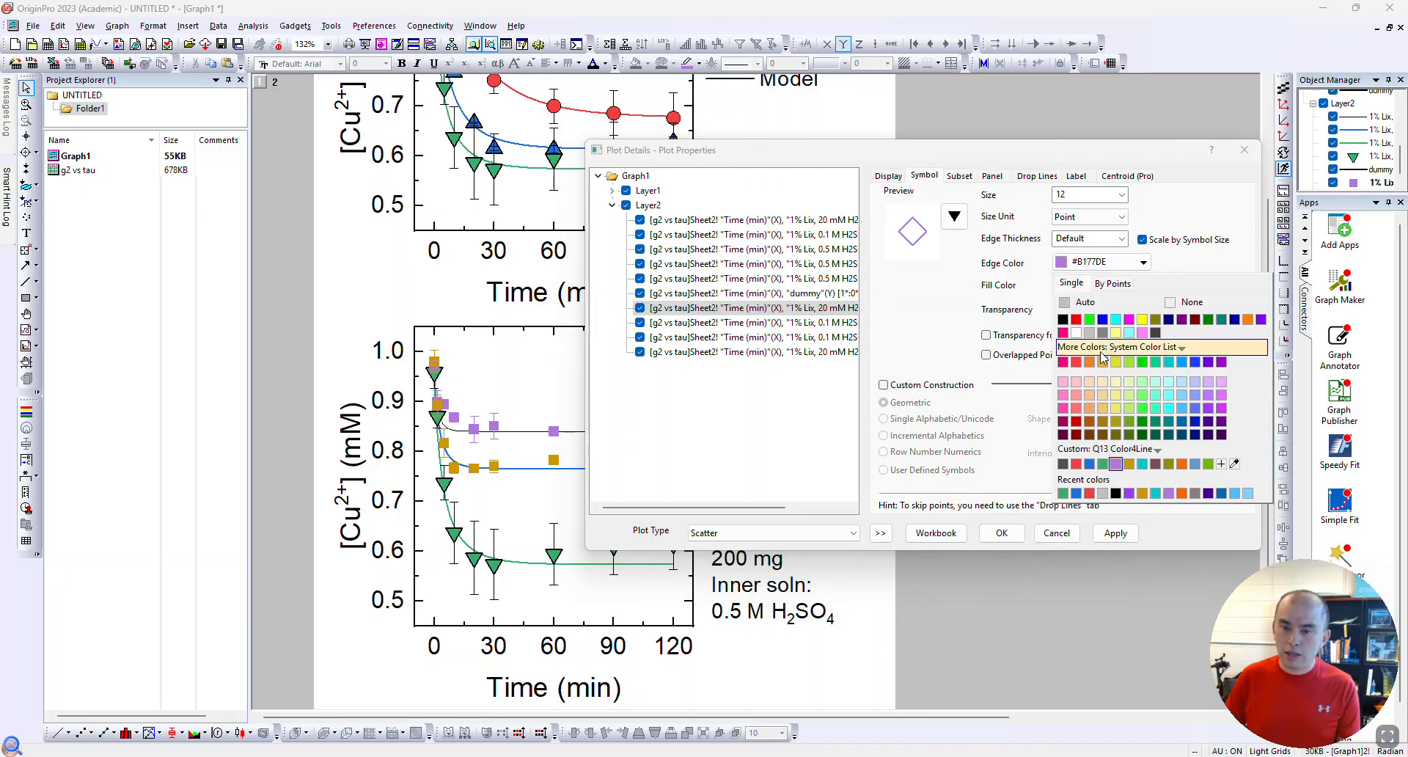
{"action": "left_click", "coordinate": [1063, 319]}
{"action": "left_click", "coordinate": [1100, 288]}
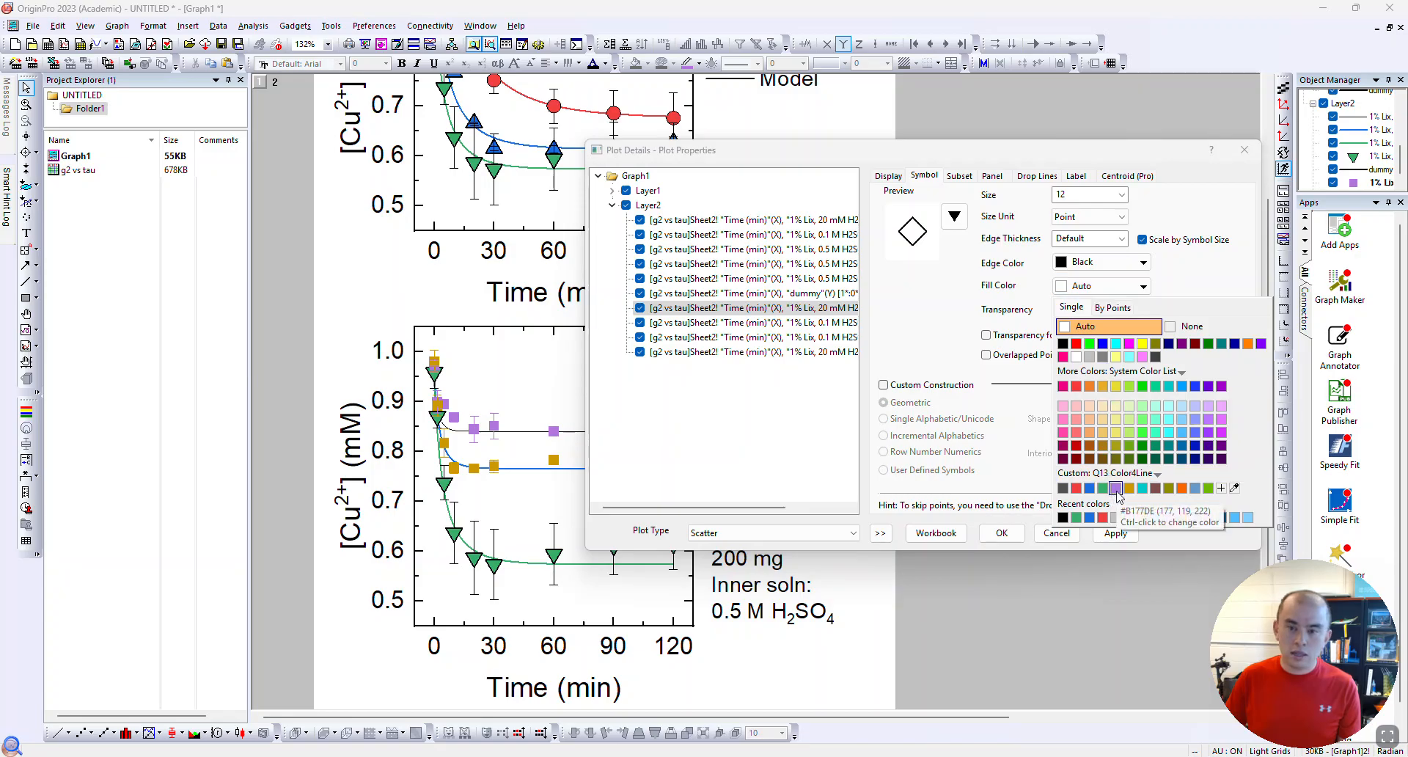
{"action": "left_click", "coordinate": [1115, 488]}
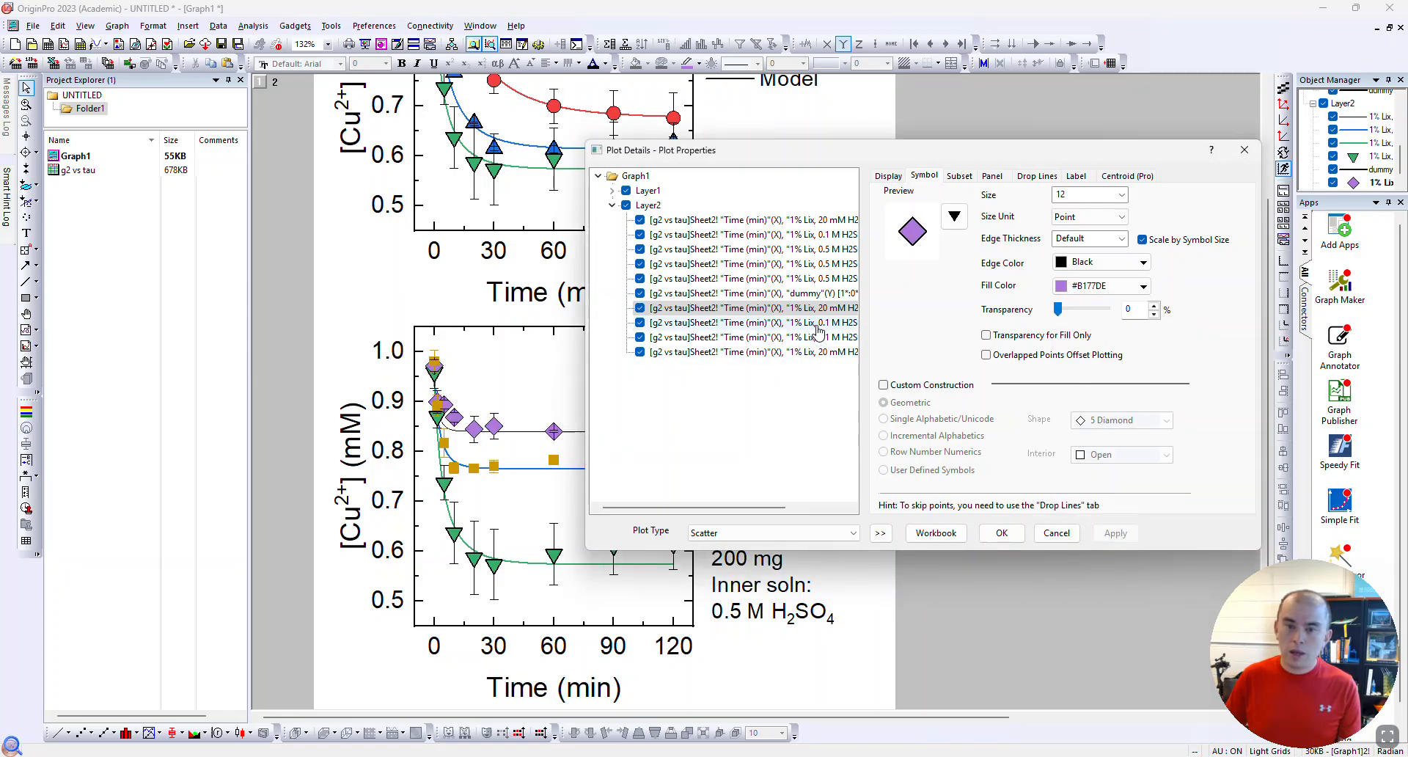
Change the 0.1 M H2SO4 data symbols to open left-pointing triangles with a black edge
{"action": "left_click", "coordinate": [847, 322]}
{"action": "left_click", "coordinate": [954, 216]}
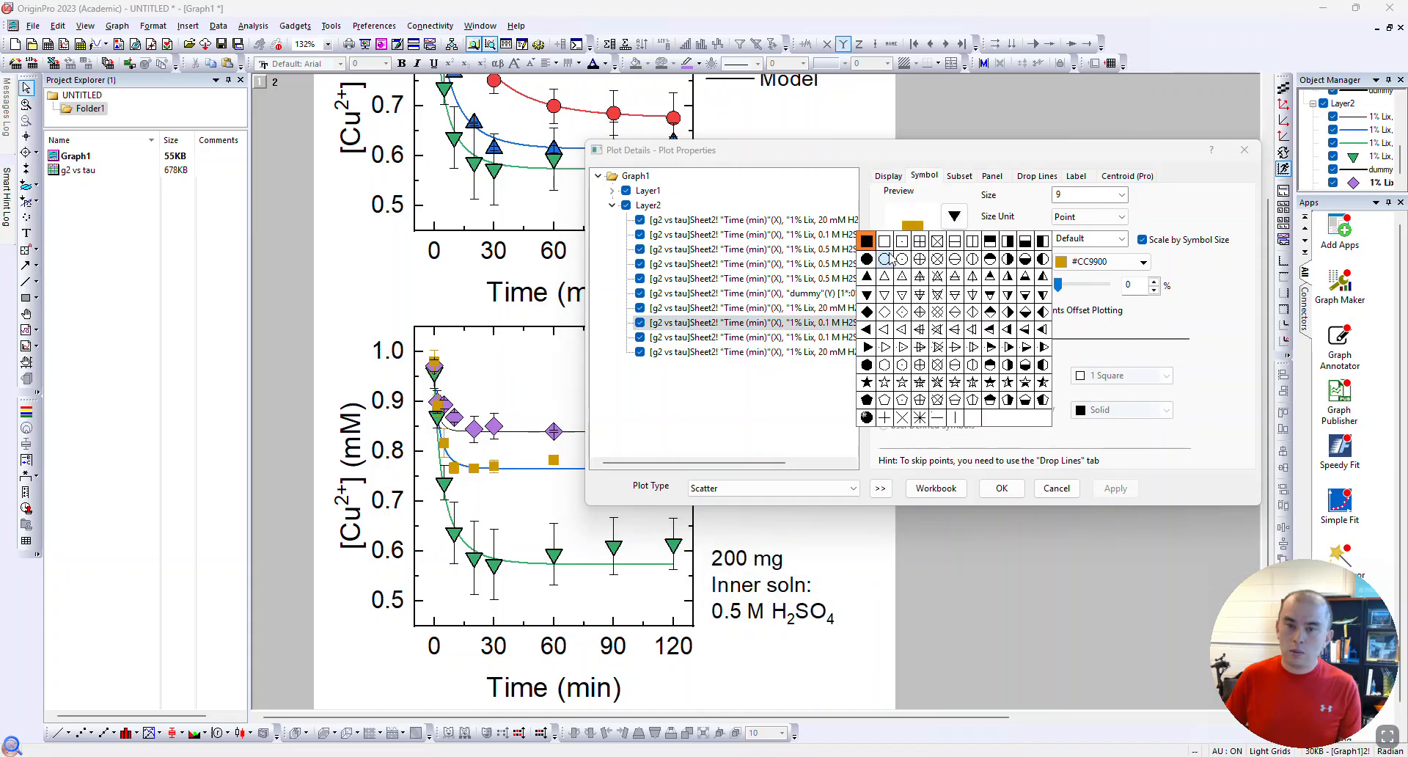
{"action": "left_click", "coordinate": [884, 329]}
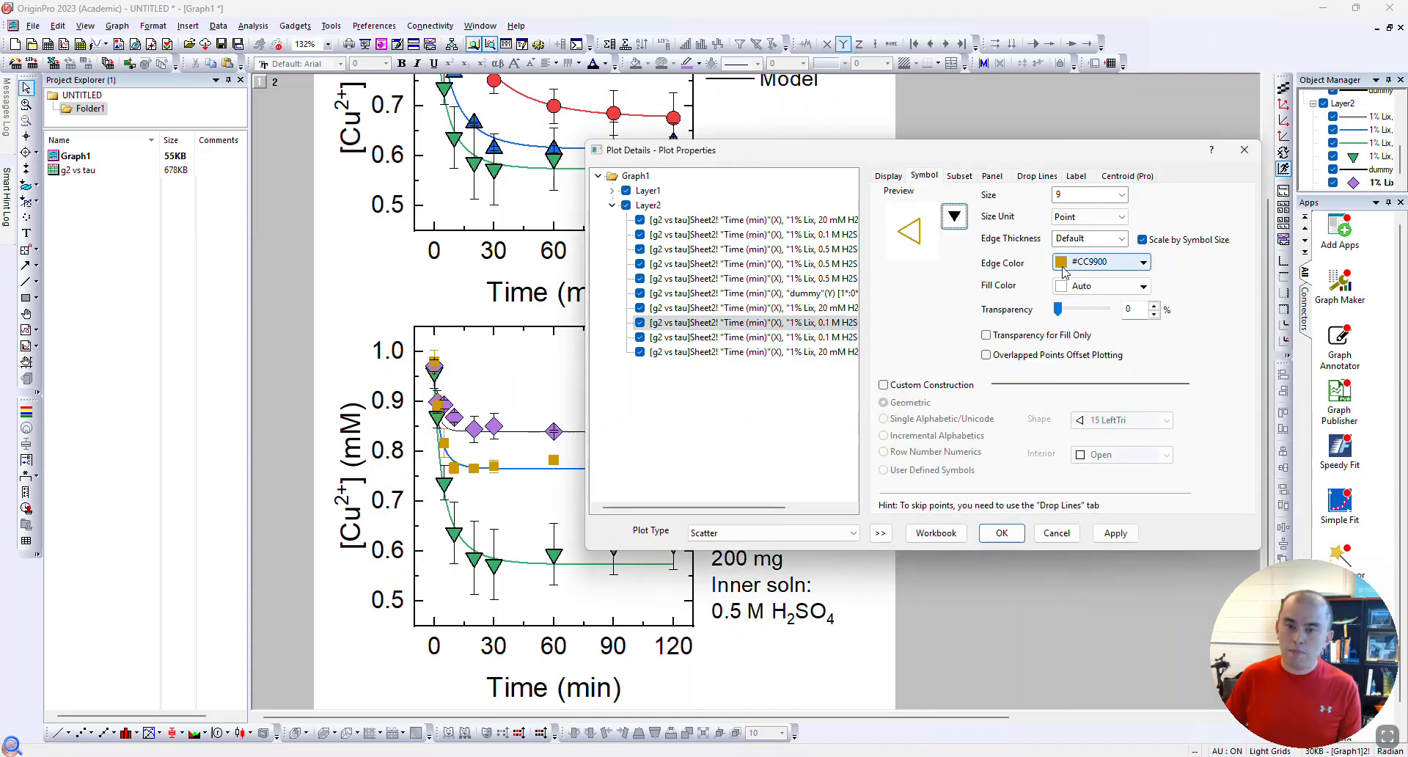
{"action": "left_click", "coordinate": [1110, 264]}
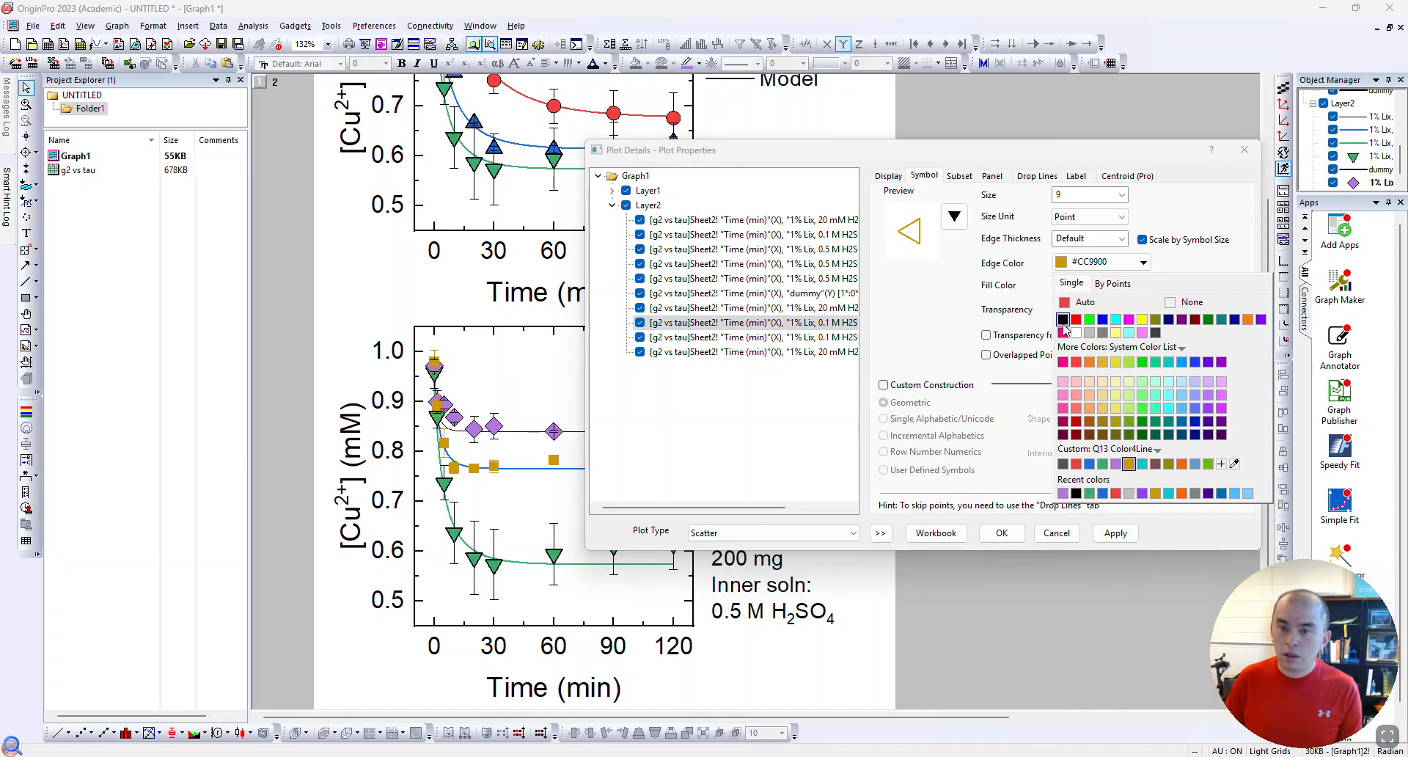
{"action": "left_click", "coordinate": [1062, 320]}
Fill the 0.1 M left-pointing triangles with the #00CBCC turquoise colour and apply it to the graph
{"action": "left_click", "coordinate": [1122, 285]}
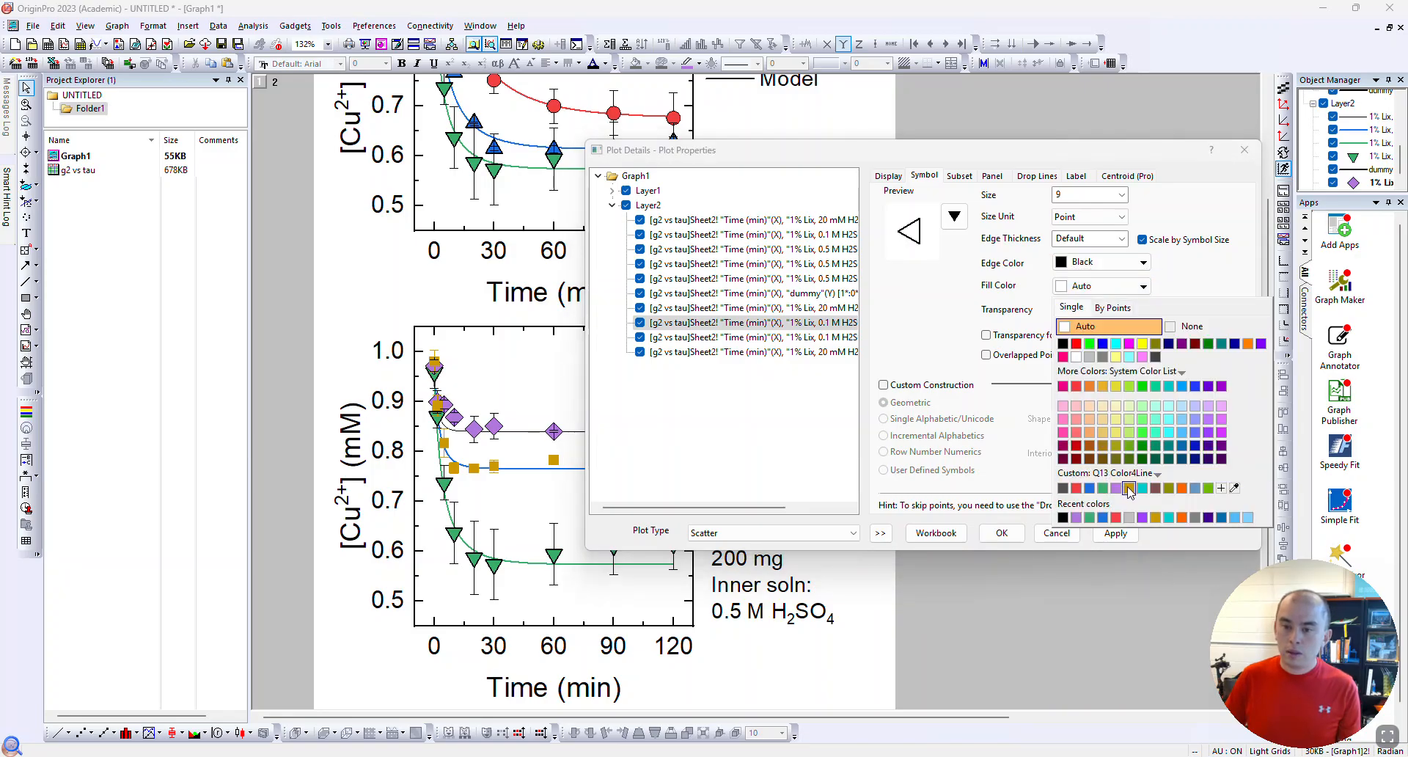
{"action": "left_click", "coordinate": [1130, 489]}
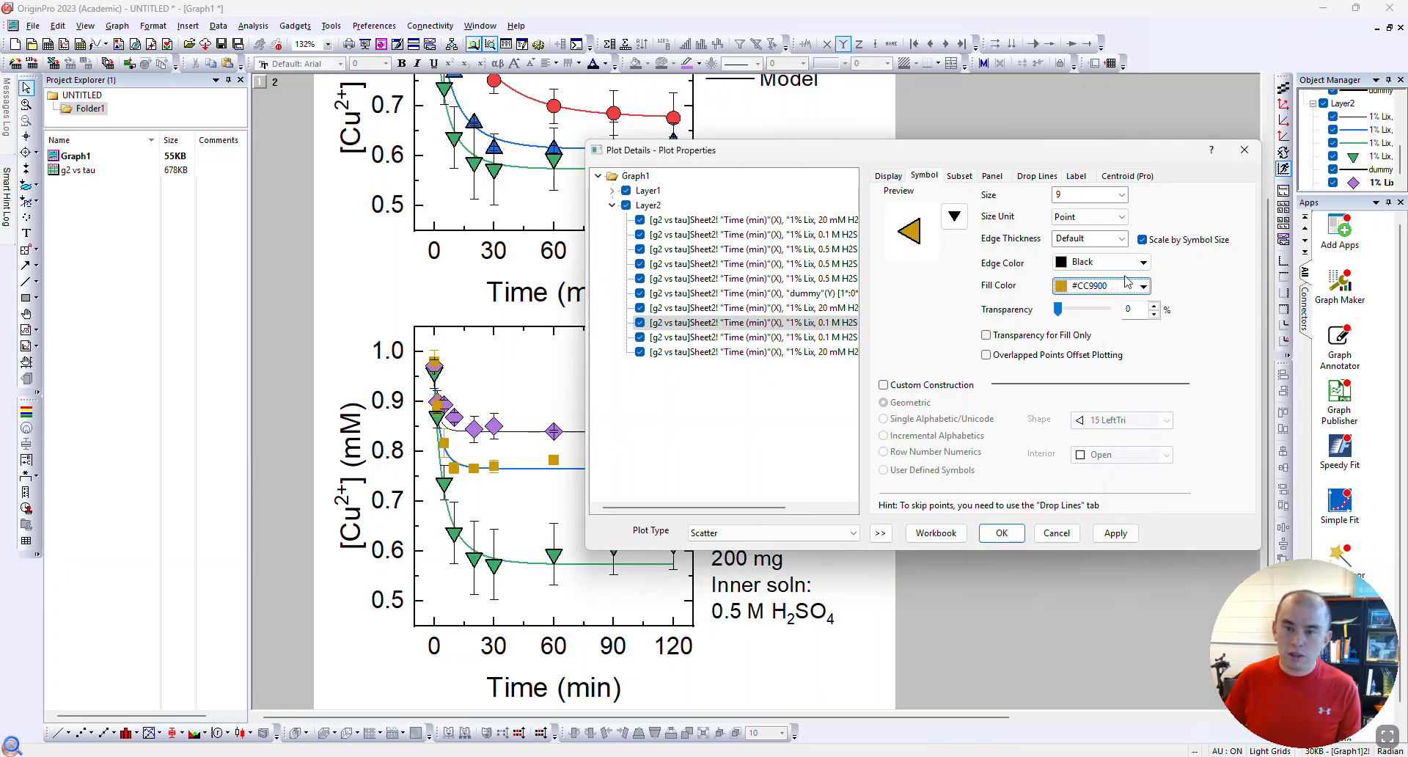
{"action": "left_click", "coordinate": [1141, 286]}
{"action": "left_click", "coordinate": [1142, 490]}
{"action": "left_click", "coordinate": [1133, 535]}
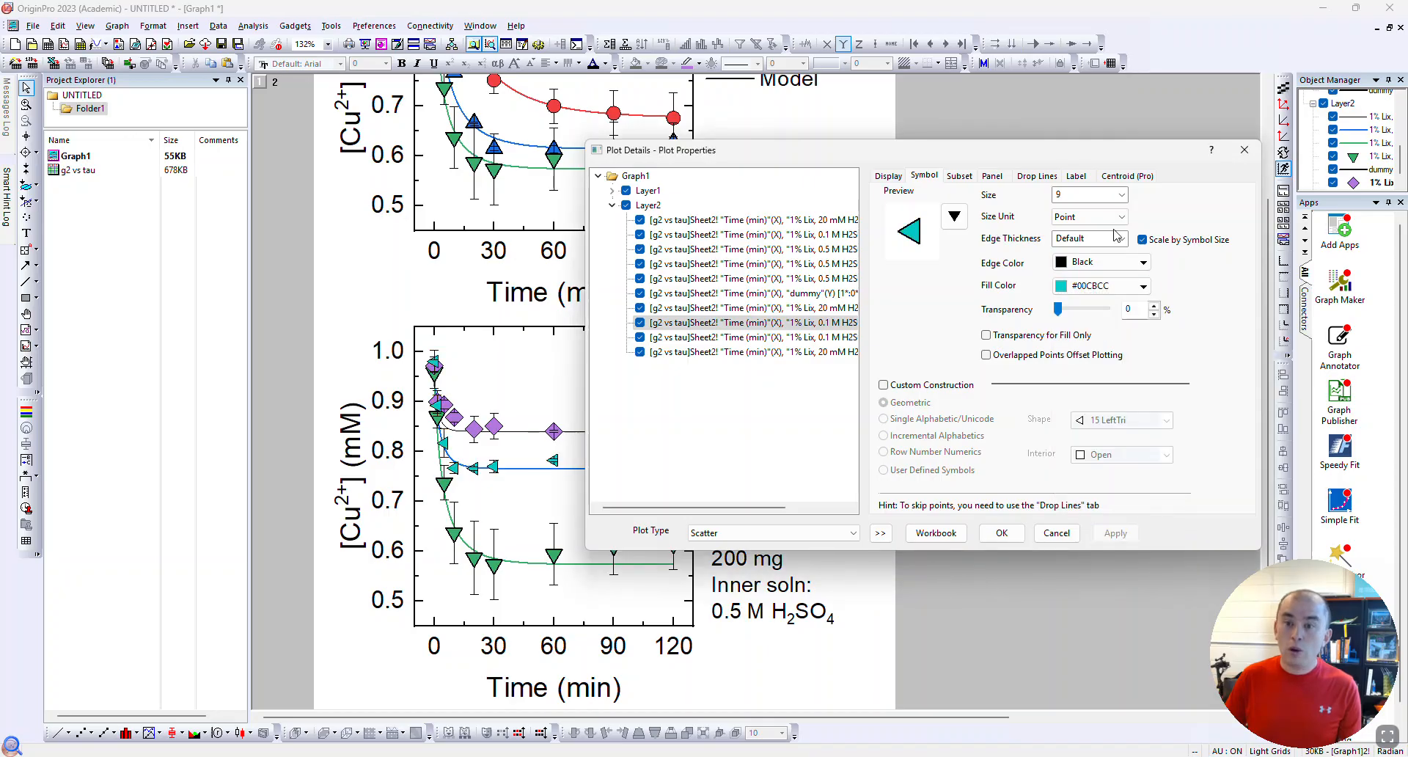
Set the 0.1 M triangle symbols to size 12 with an edge thickness of 18, and apply the changes
{"action": "double_click", "coordinate": [1102, 196]}
{"action": "type", "text": "12"}
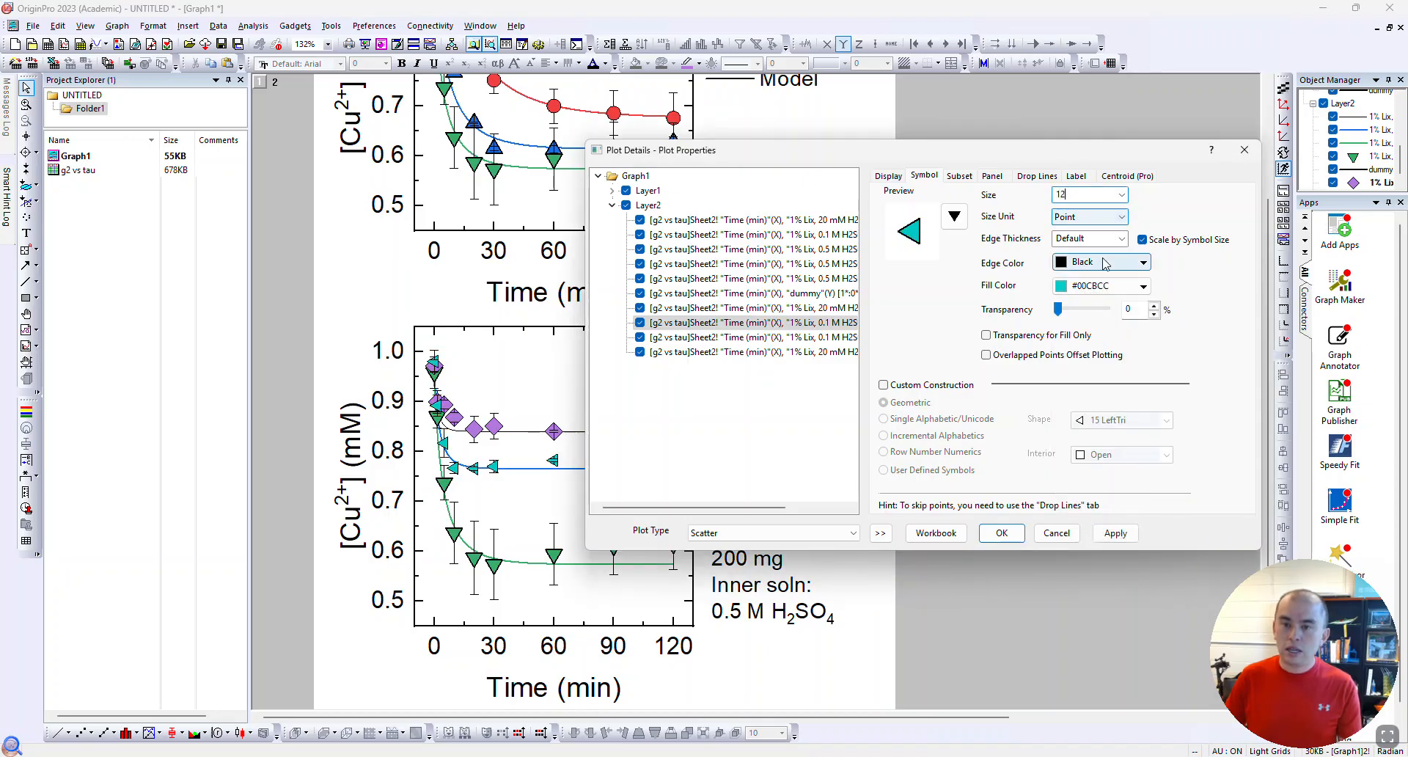
{"action": "left_click", "coordinate": [1115, 219]}
{"action": "left_click", "coordinate": [1139, 218]}
{"action": "double_click", "coordinate": [1108, 236]}
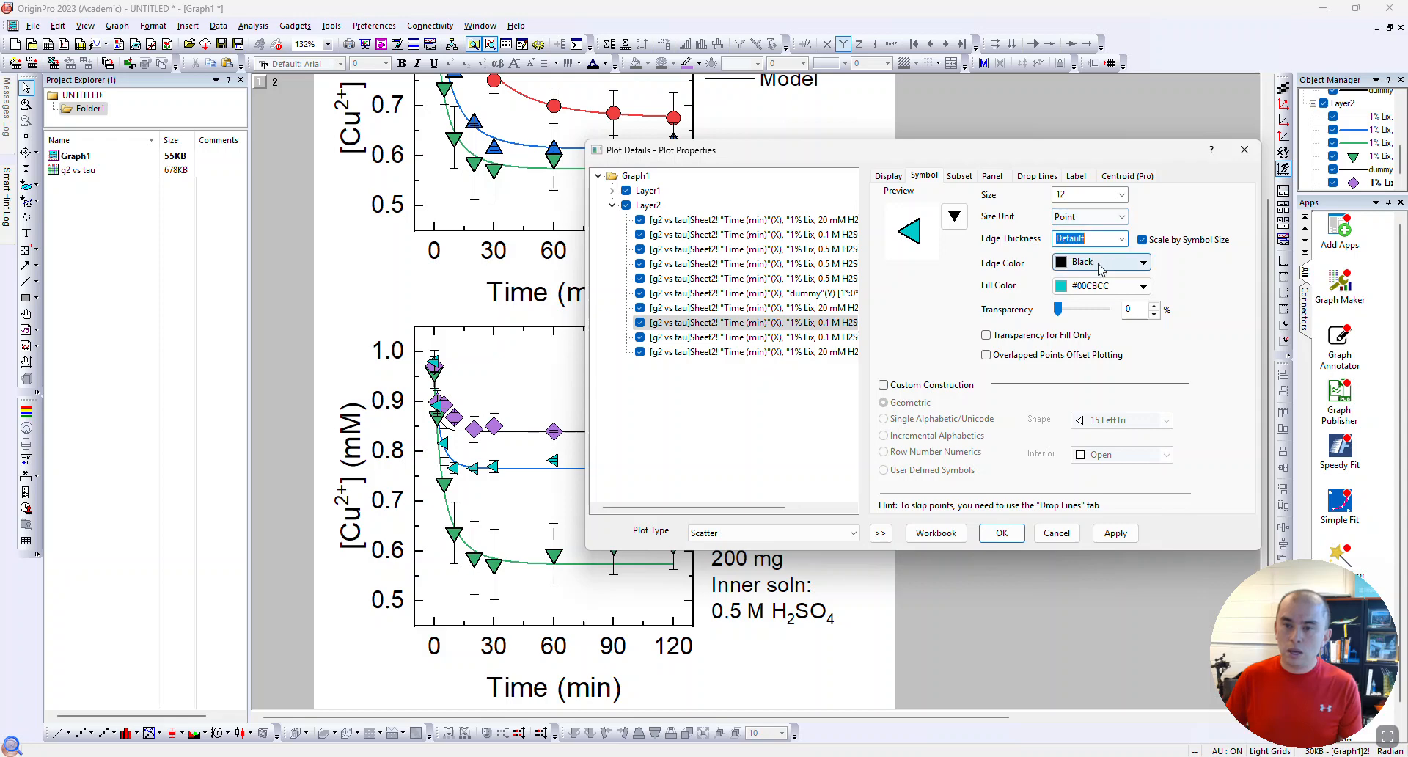
{"action": "type", "text": "18"}
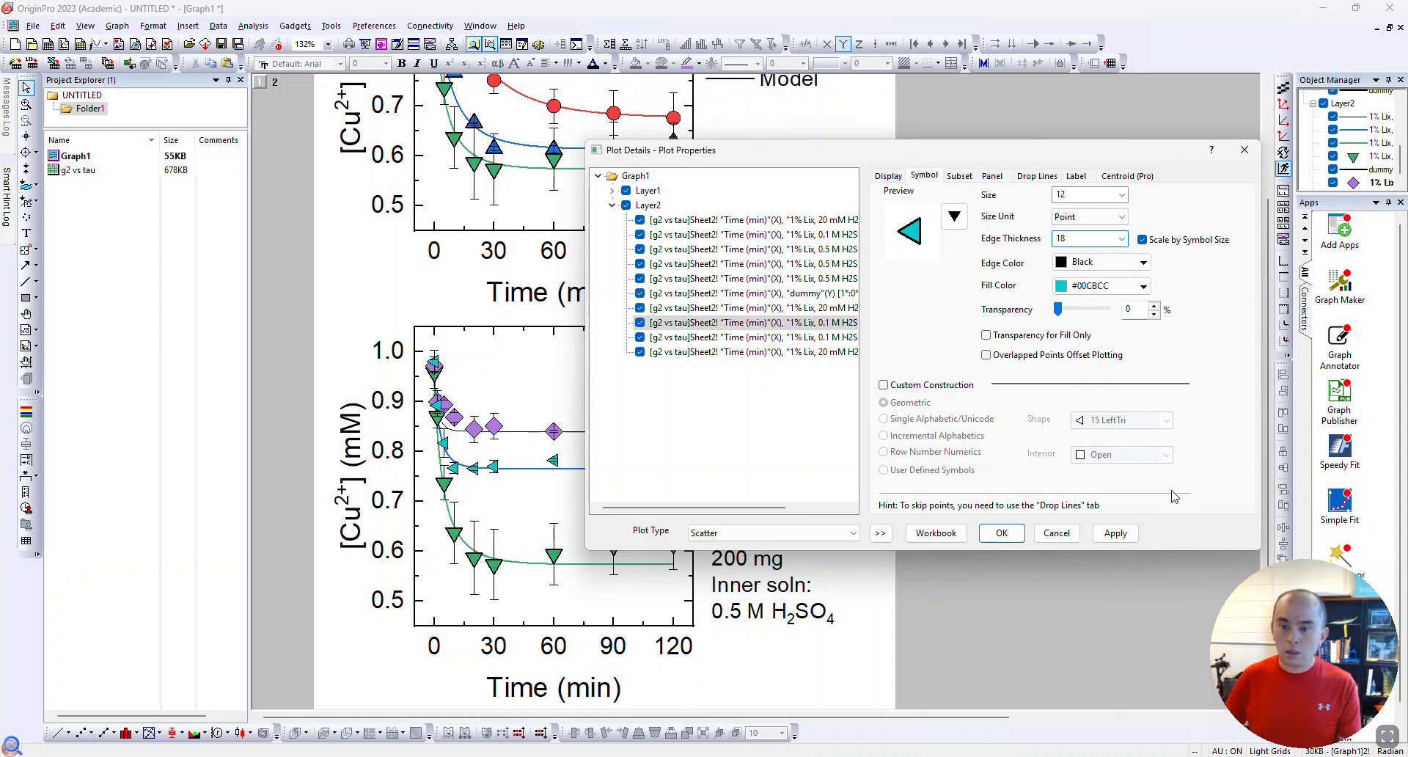
{"action": "left_click", "coordinate": [1115, 532]}
Set the edge thickness of the 20 mM diamond symbols to 18 and apply it
{"action": "left_click", "coordinate": [790, 308]}
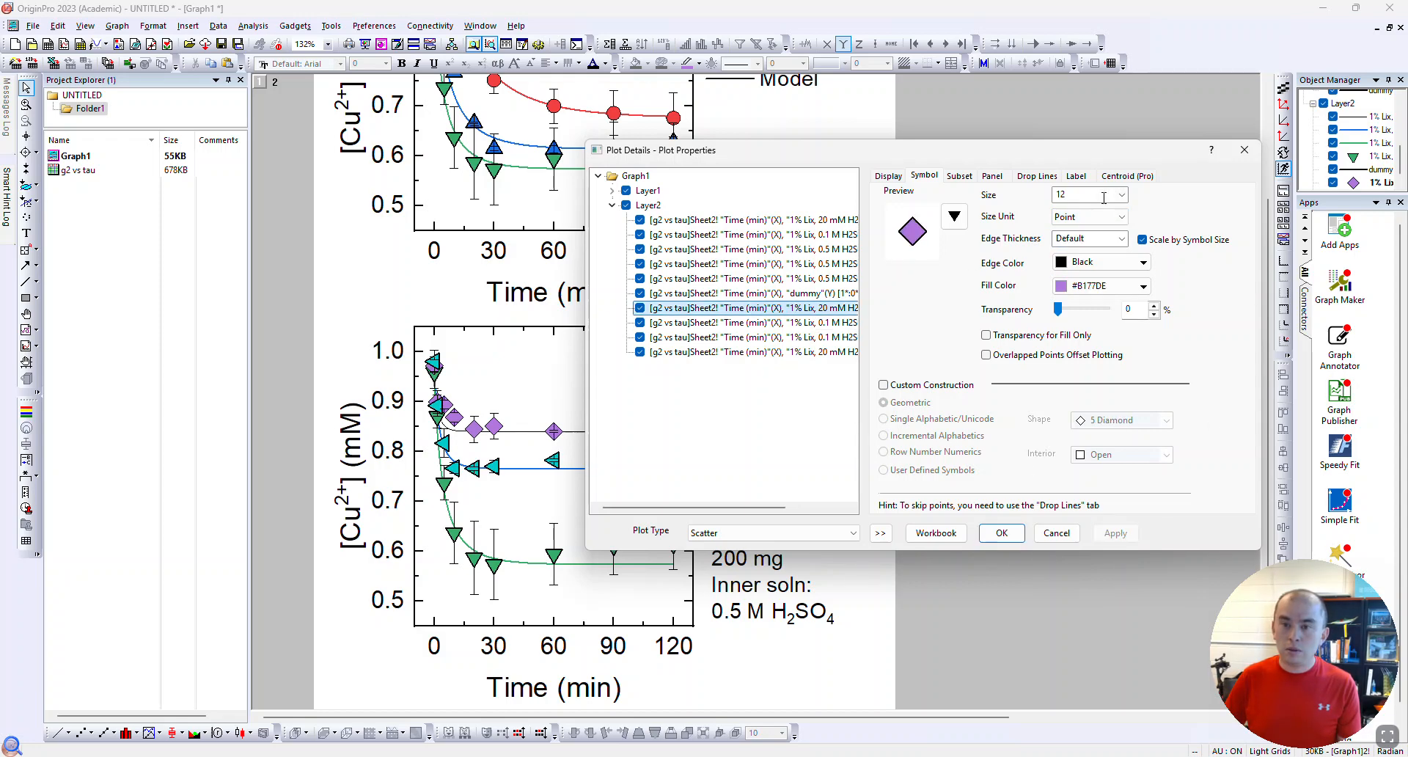
{"action": "left_click", "coordinate": [1119, 242]}
{"action": "type", "text": "18"}
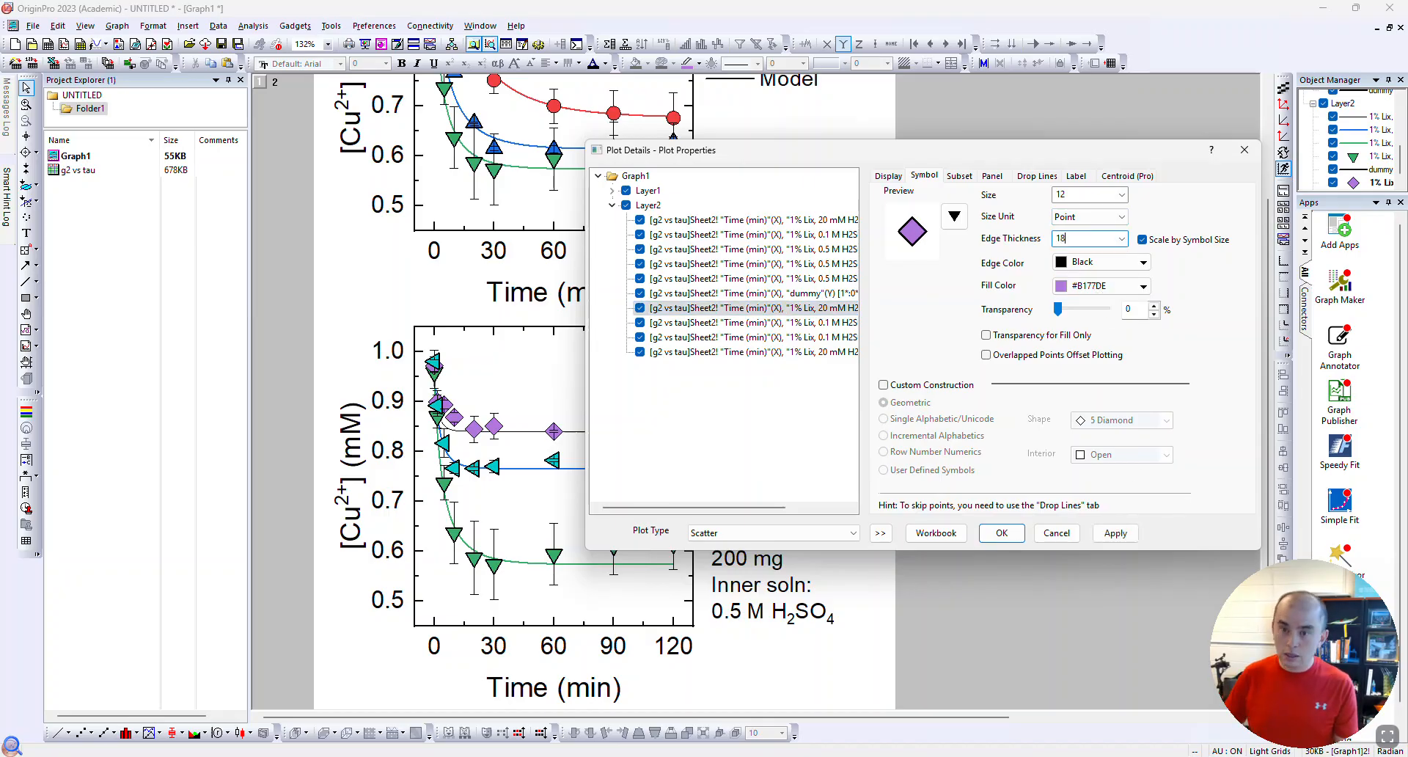
{"action": "left_click", "coordinate": [1115, 532]}
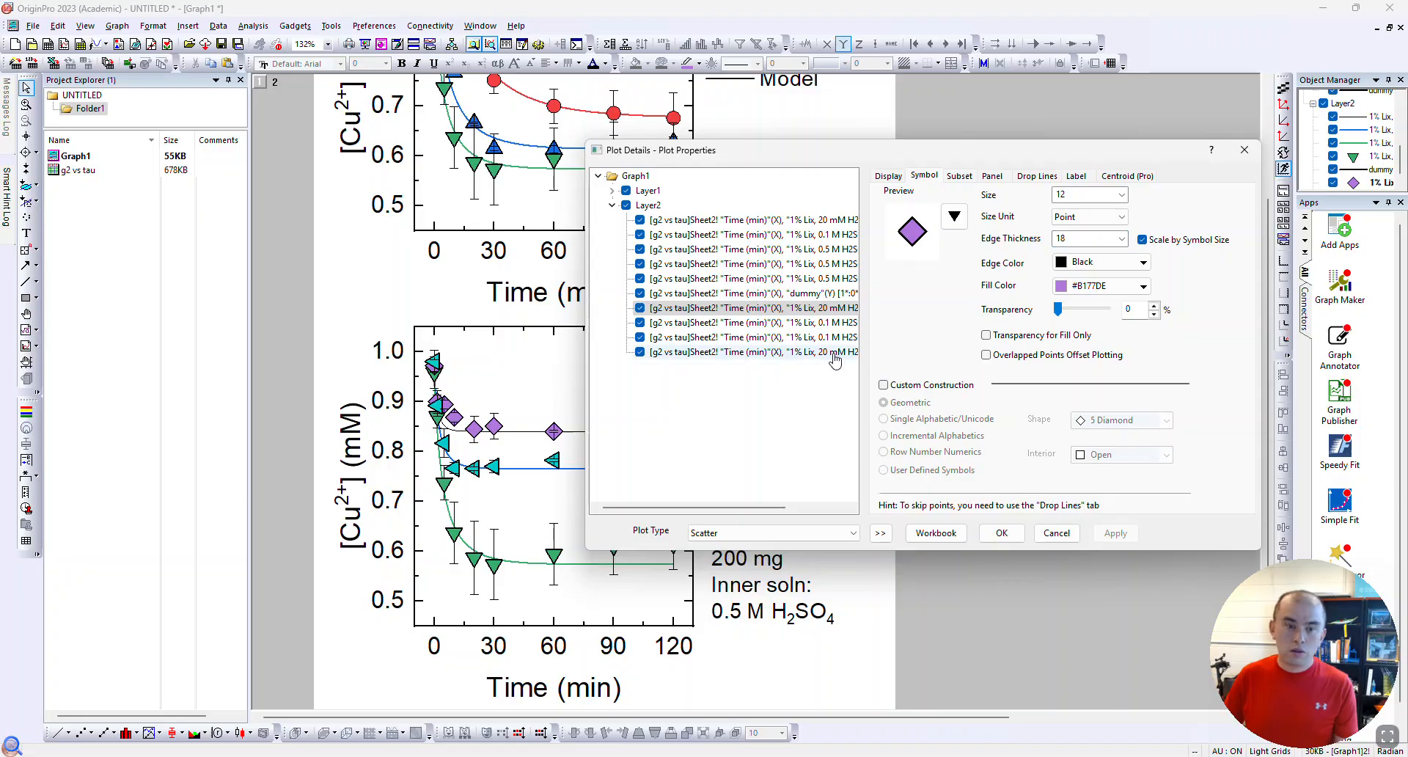
Set the line width of the 0.1 M data's error bars to 1 and apply it
{"action": "left_click", "coordinate": [805, 338]}
{"action": "left_click_drag", "start_coordinate": [975, 155], "coordinate": [1081, 93]}
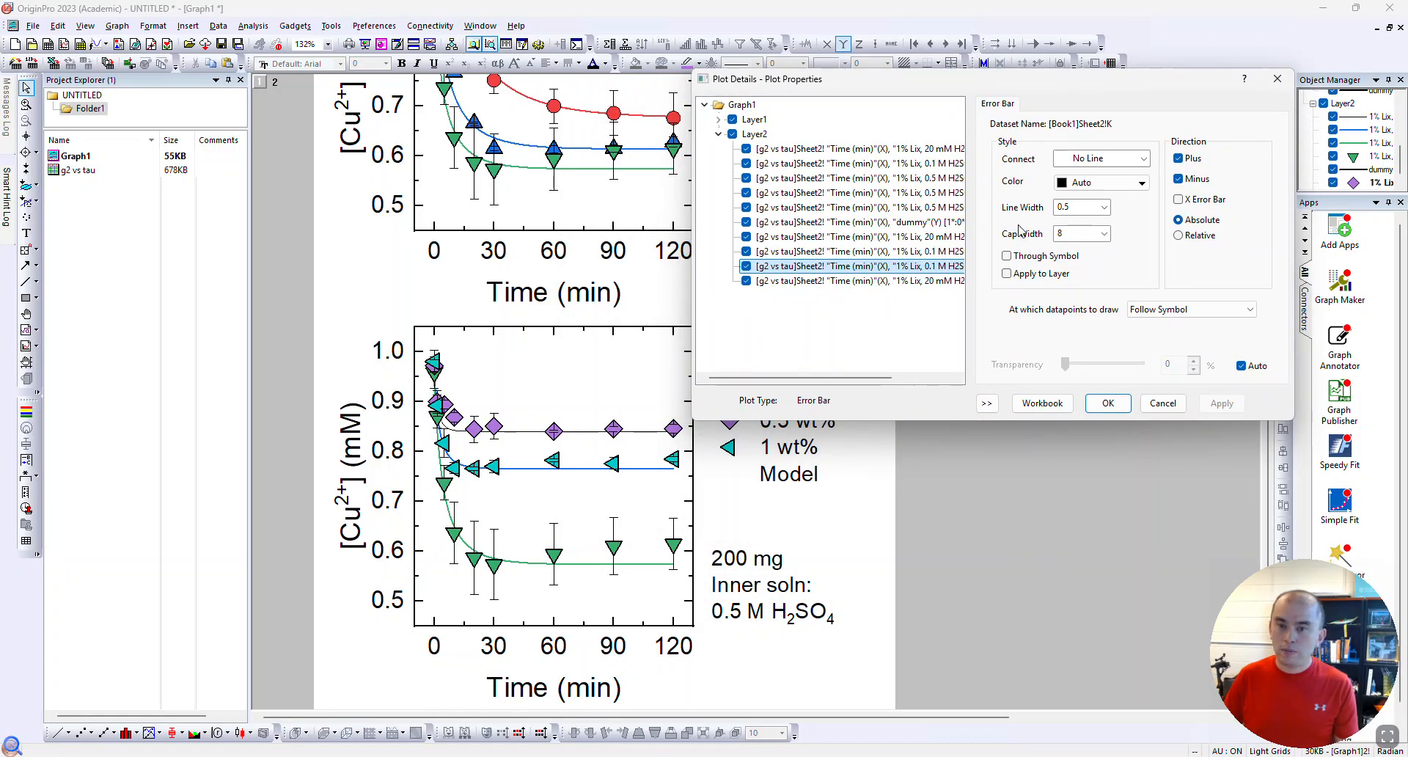
{"action": "left_click", "coordinate": [916, 270]}
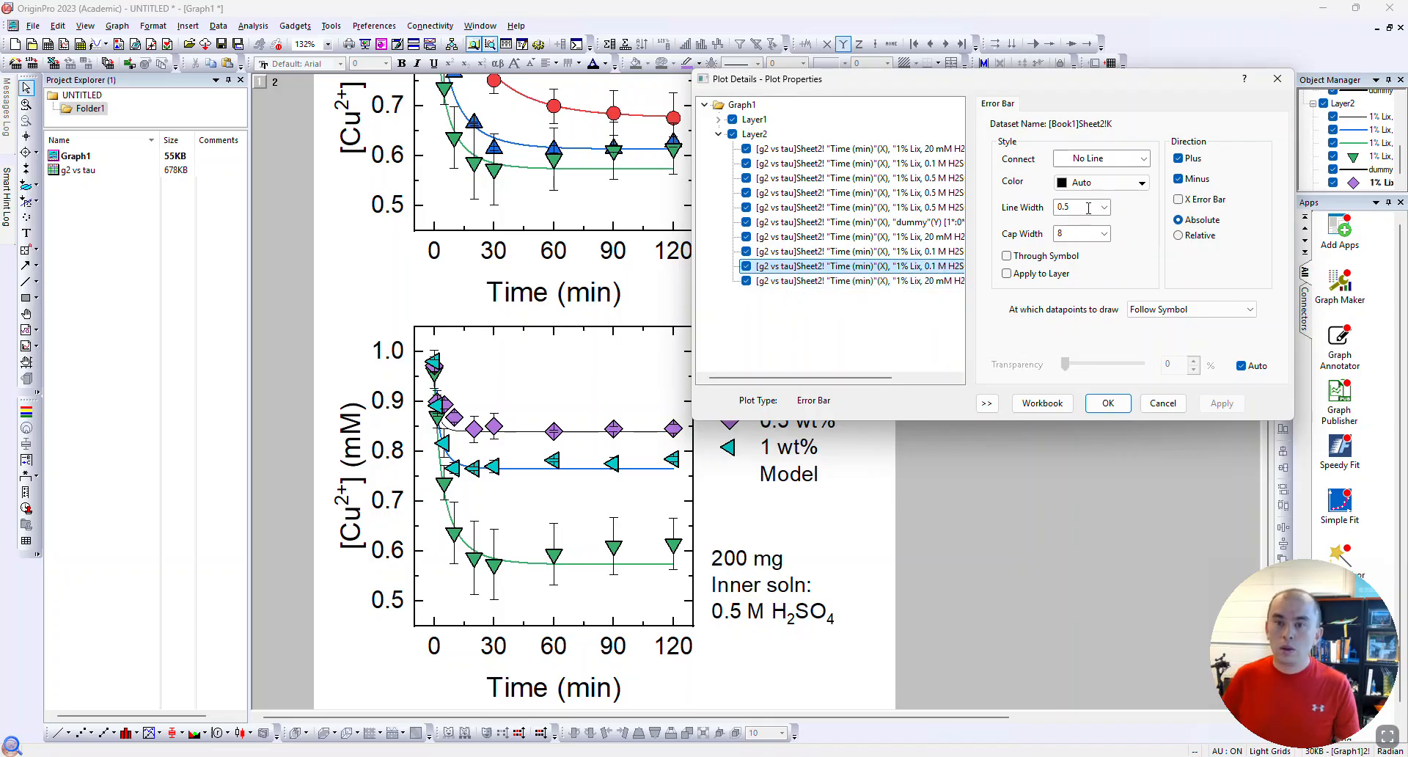
{"action": "double_click", "coordinate": [1061, 207]}
{"action": "type", "text": "1"}
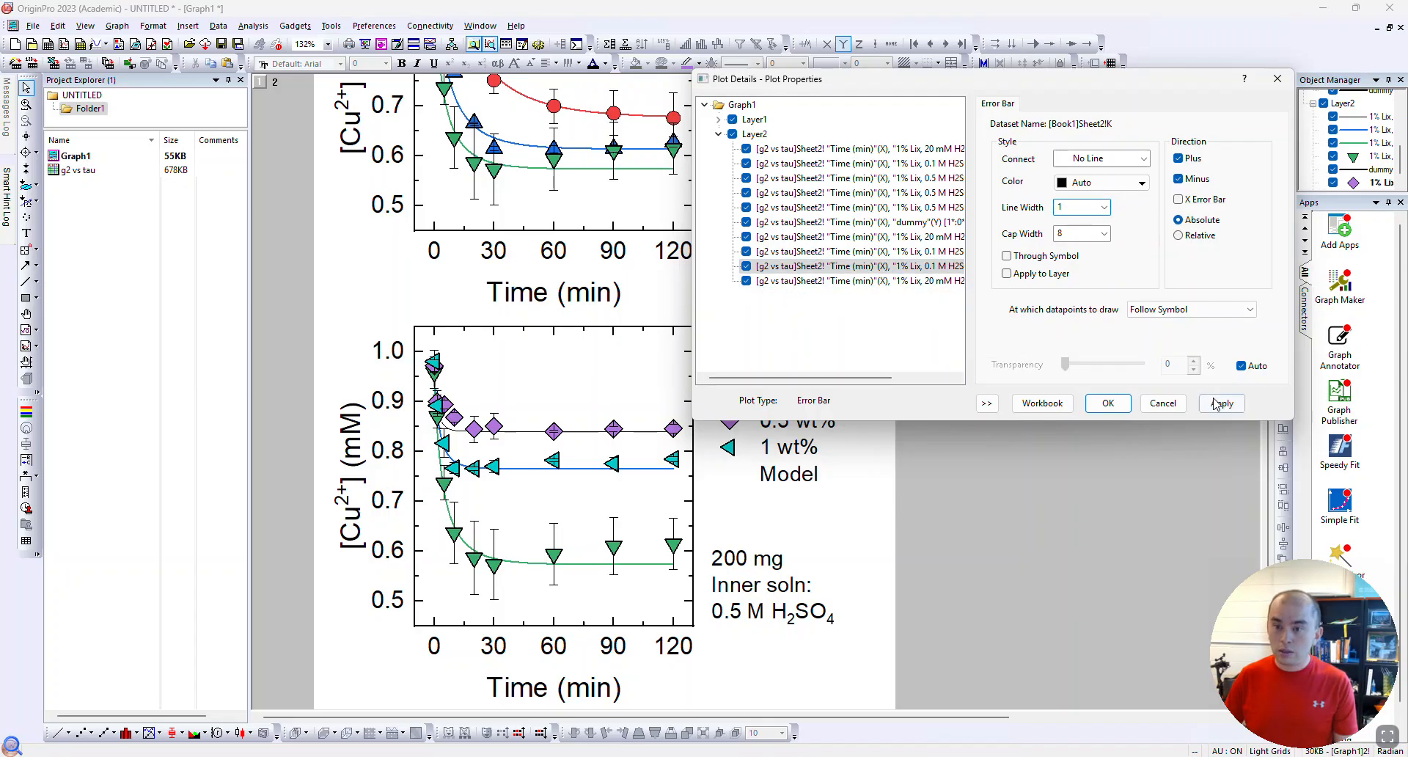
Compare the symbol and error bar settings of the 0.1 M and 0.5 M data plots, then close the plot properties
{"action": "left_click", "coordinate": [880, 281]}
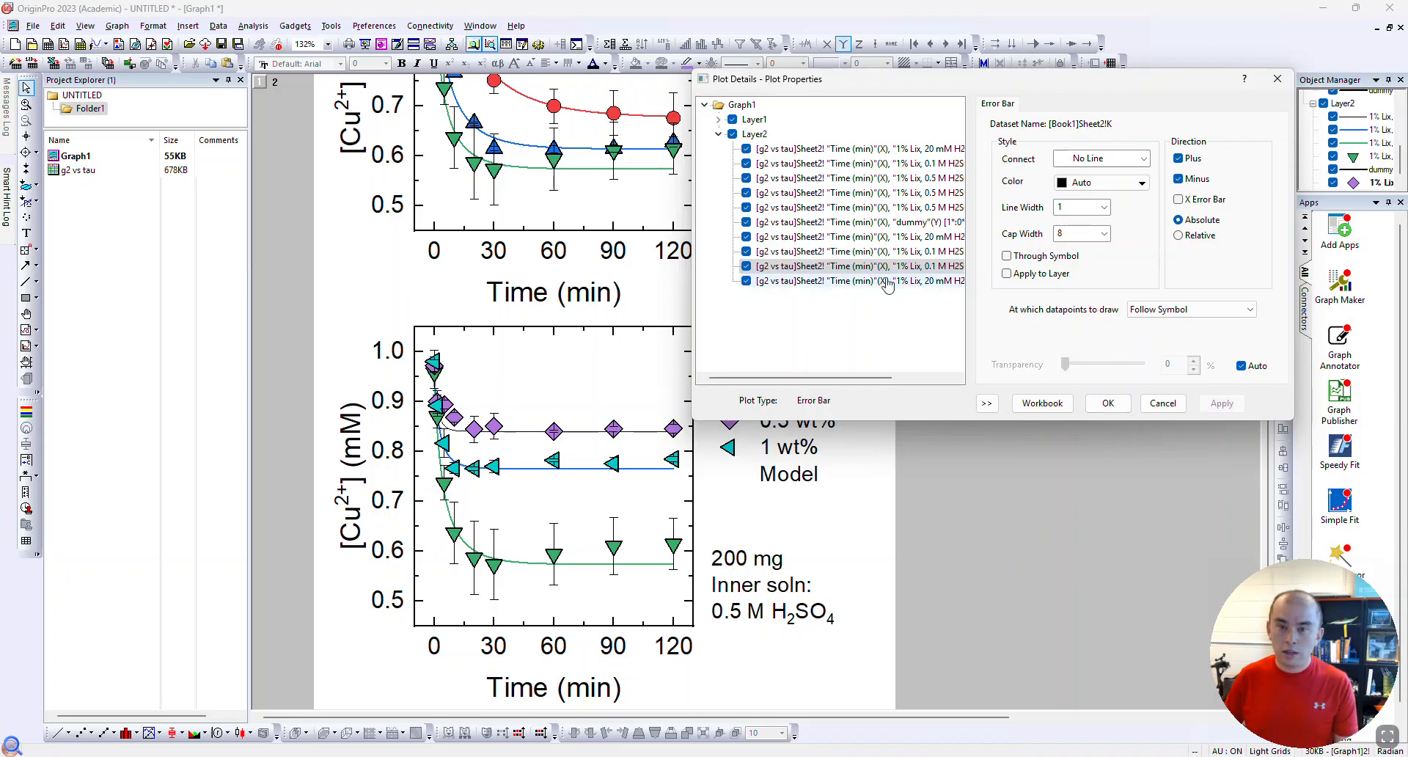
{"action": "left_click", "coordinate": [909, 251]}
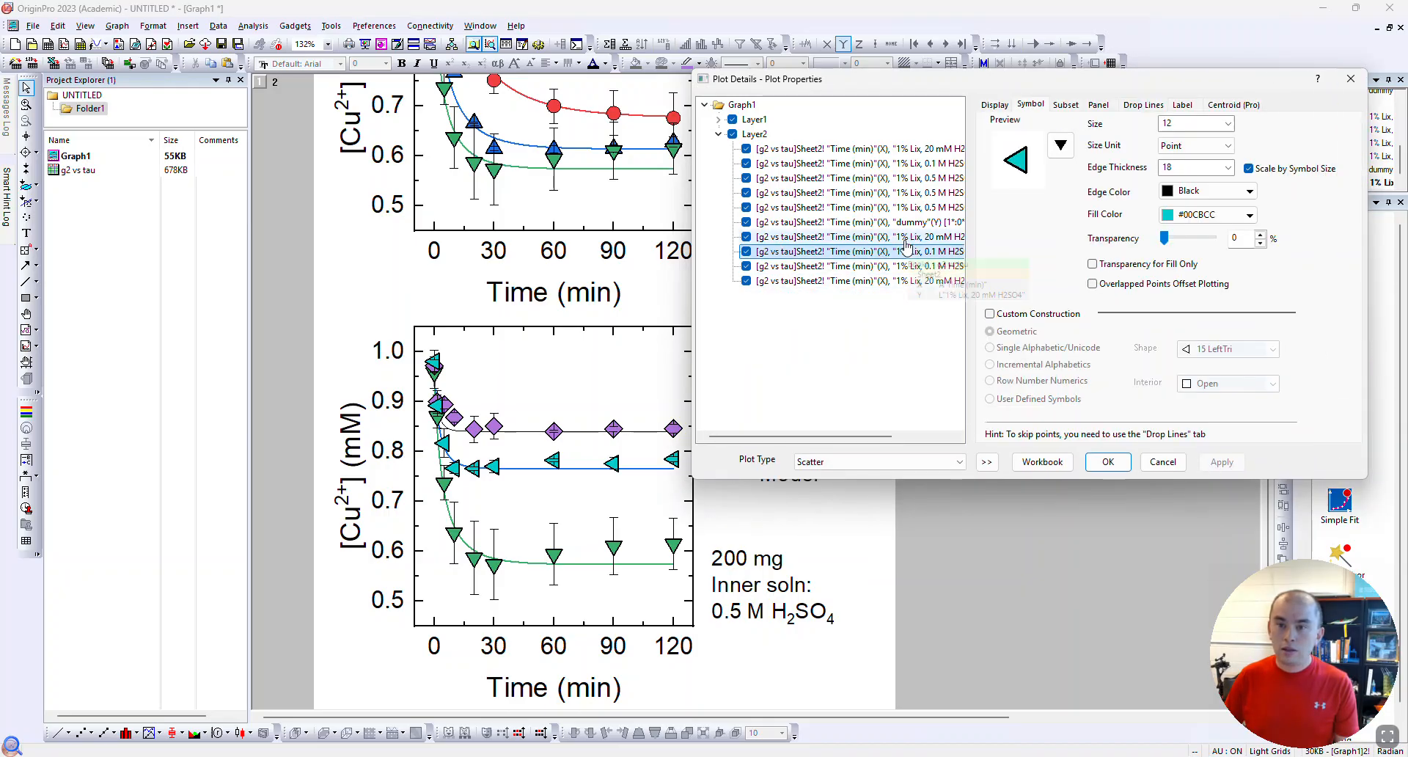
{"action": "left_click", "coordinate": [915, 206]}
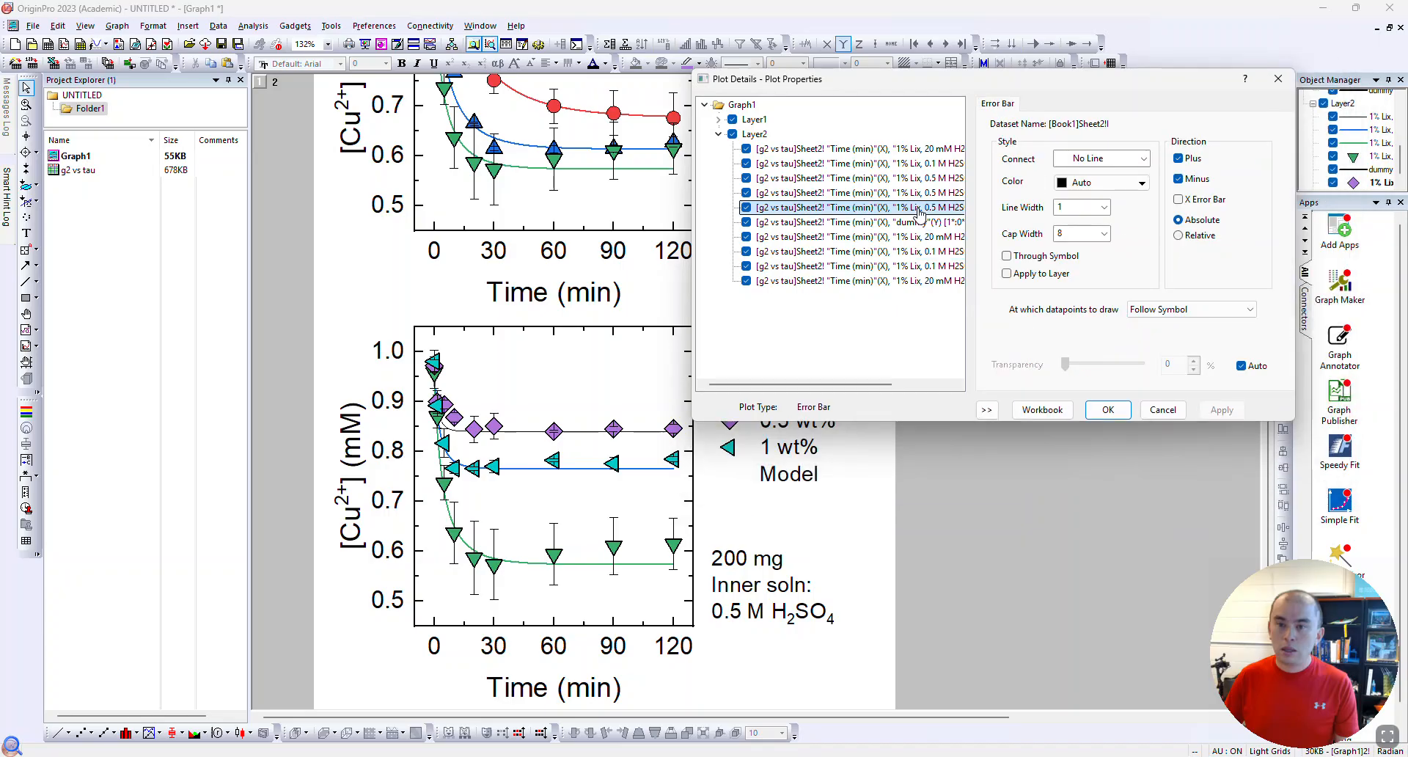
{"action": "left_click", "coordinate": [915, 193]}
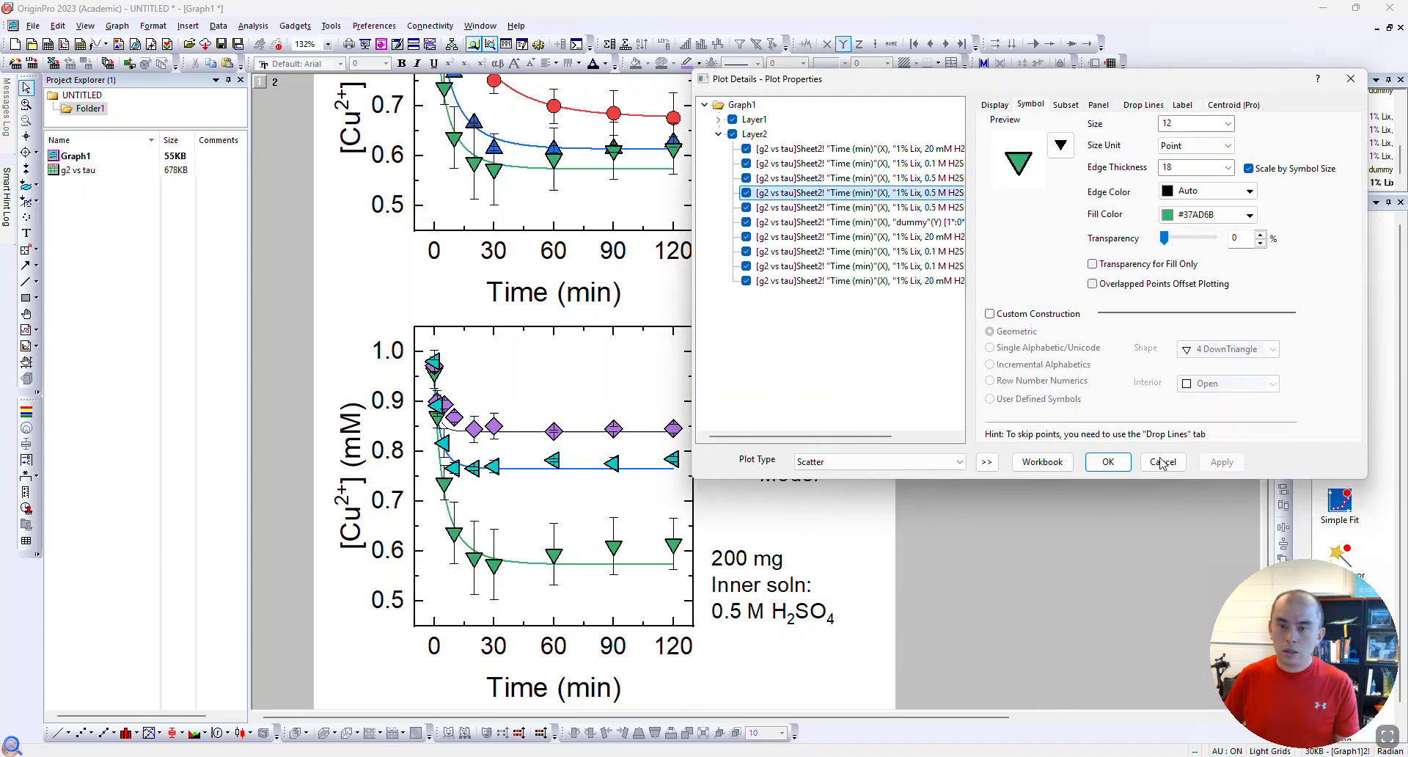
{"action": "left_click", "coordinate": [1161, 462]}
Set the 20 mM model line in the lower graph to width 1.5 and colour #B177DE, and apply the changes
{"action": "double_click", "coordinate": [516, 432]}
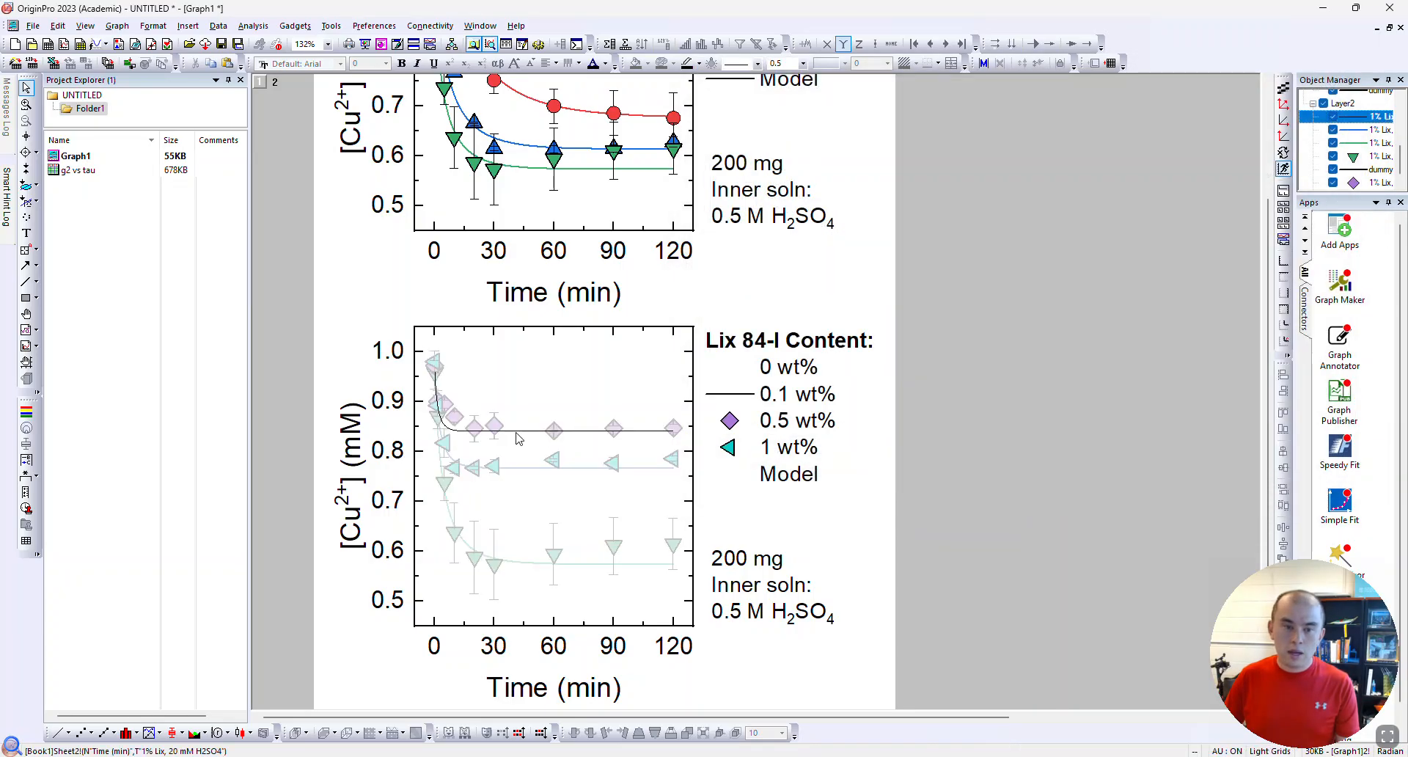
{"action": "left_click", "coordinate": [1024, 105]}
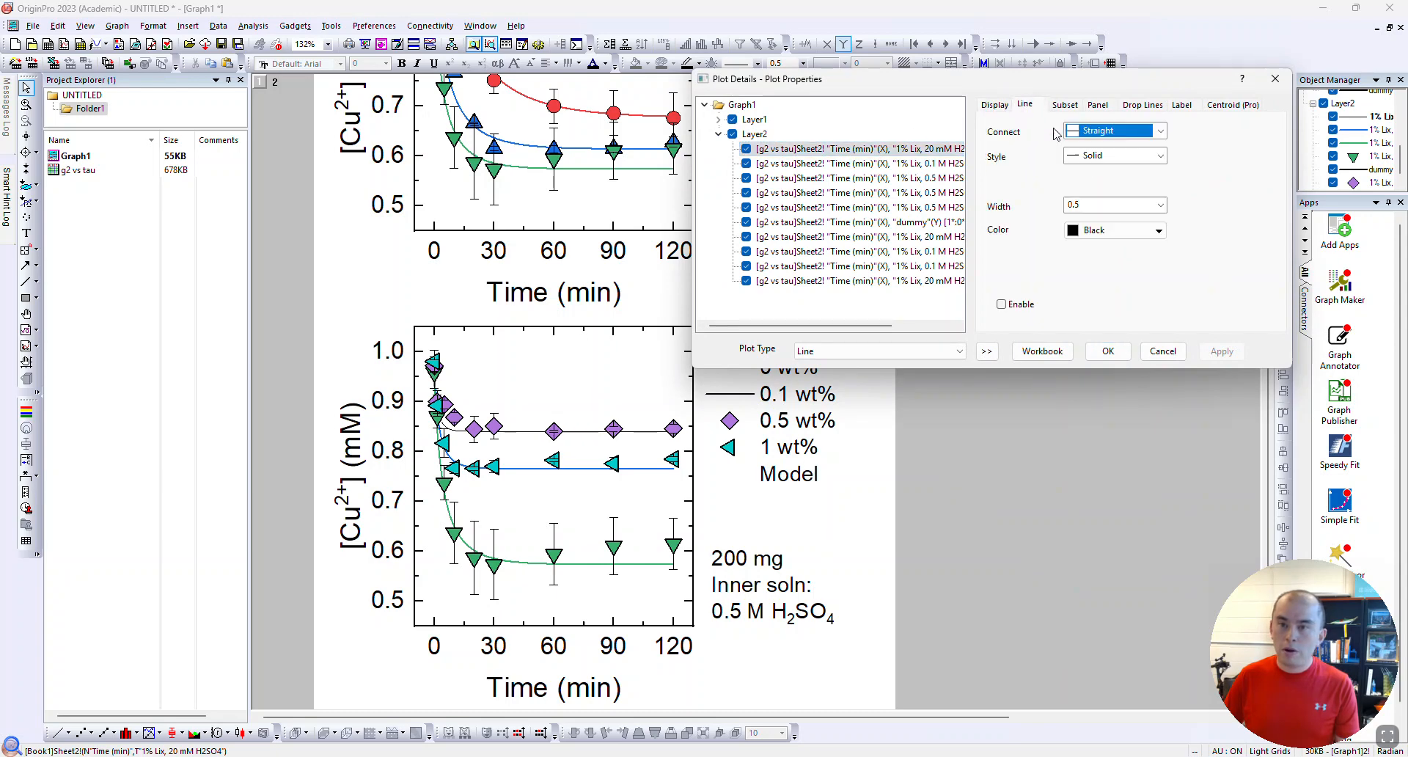
{"action": "double_click", "coordinate": [1092, 205]}
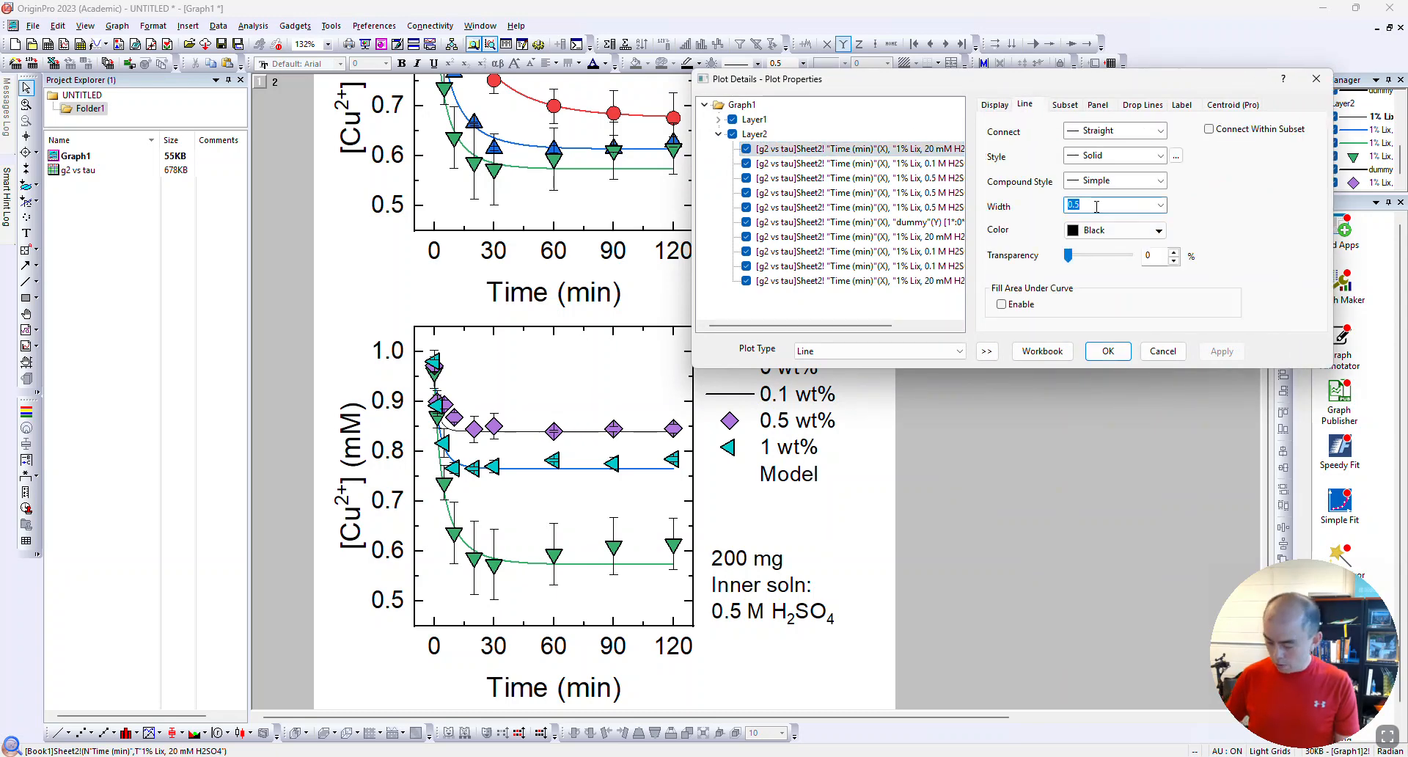
{"action": "type", "text": "1.5"}
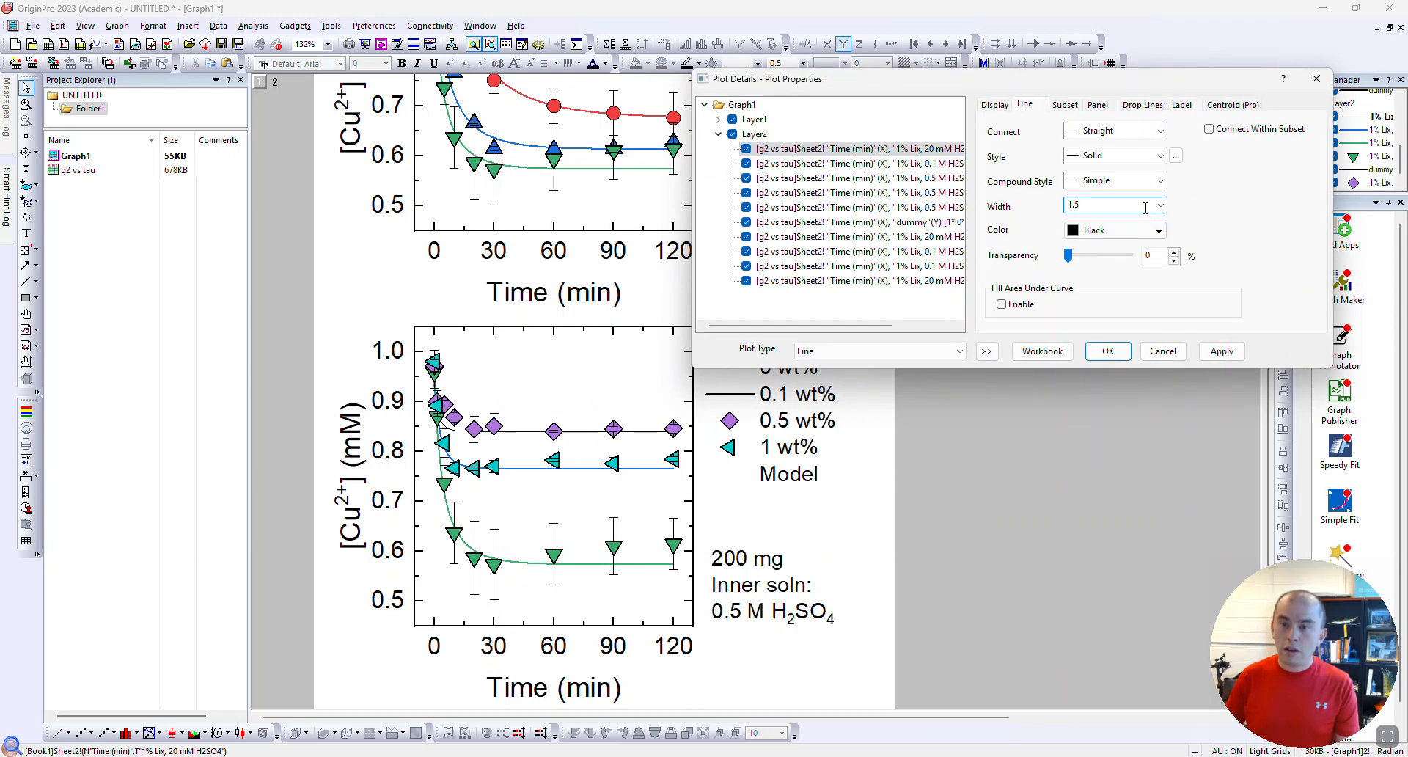
{"action": "left_click", "coordinate": [1118, 231]}
{"action": "left_click", "coordinate": [1127, 413]}
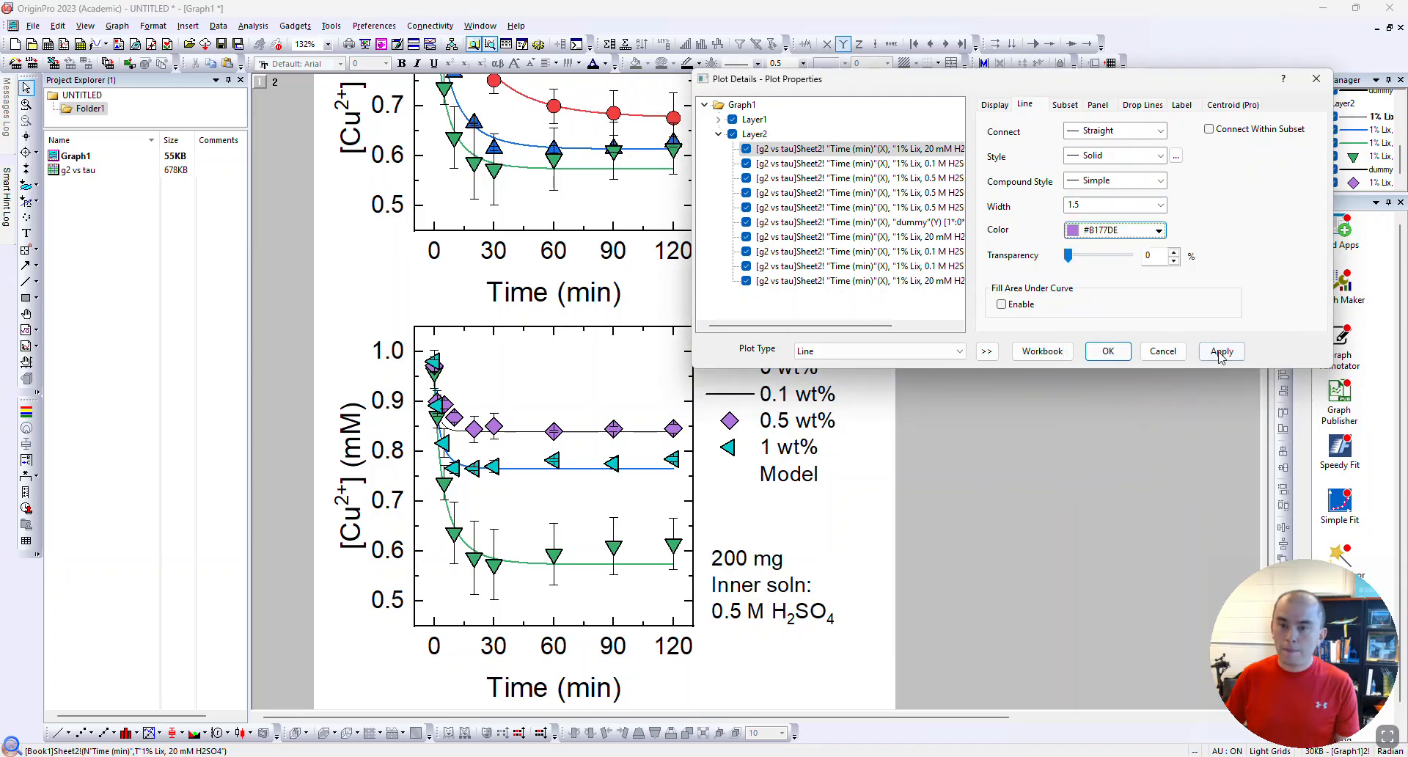
{"action": "left_click", "coordinate": [1221, 351]}
Set the 0.1 M model line in the lower graph to colour #00CBCC and close the plot properties
{"action": "left_click", "coordinate": [938, 167]}
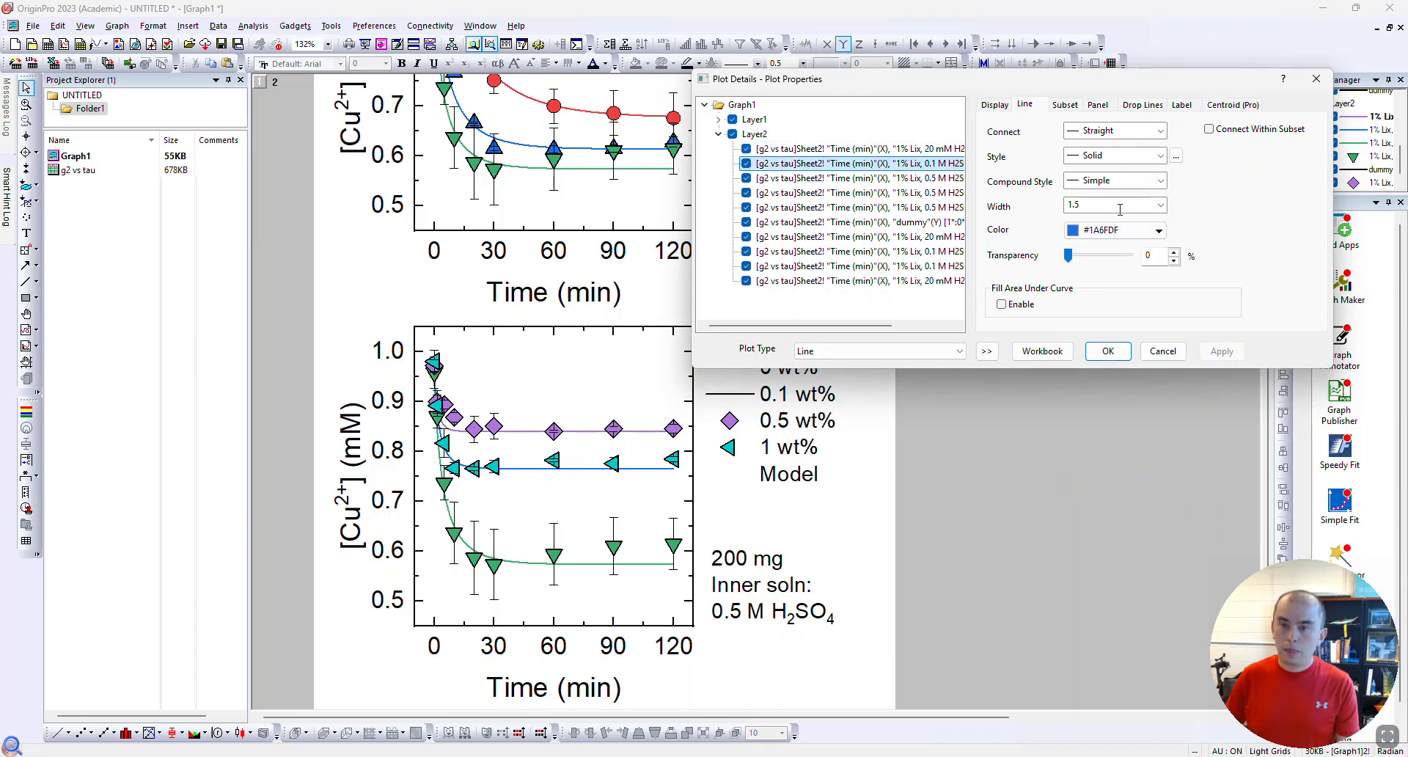
{"action": "left_click", "coordinate": [1118, 230]}
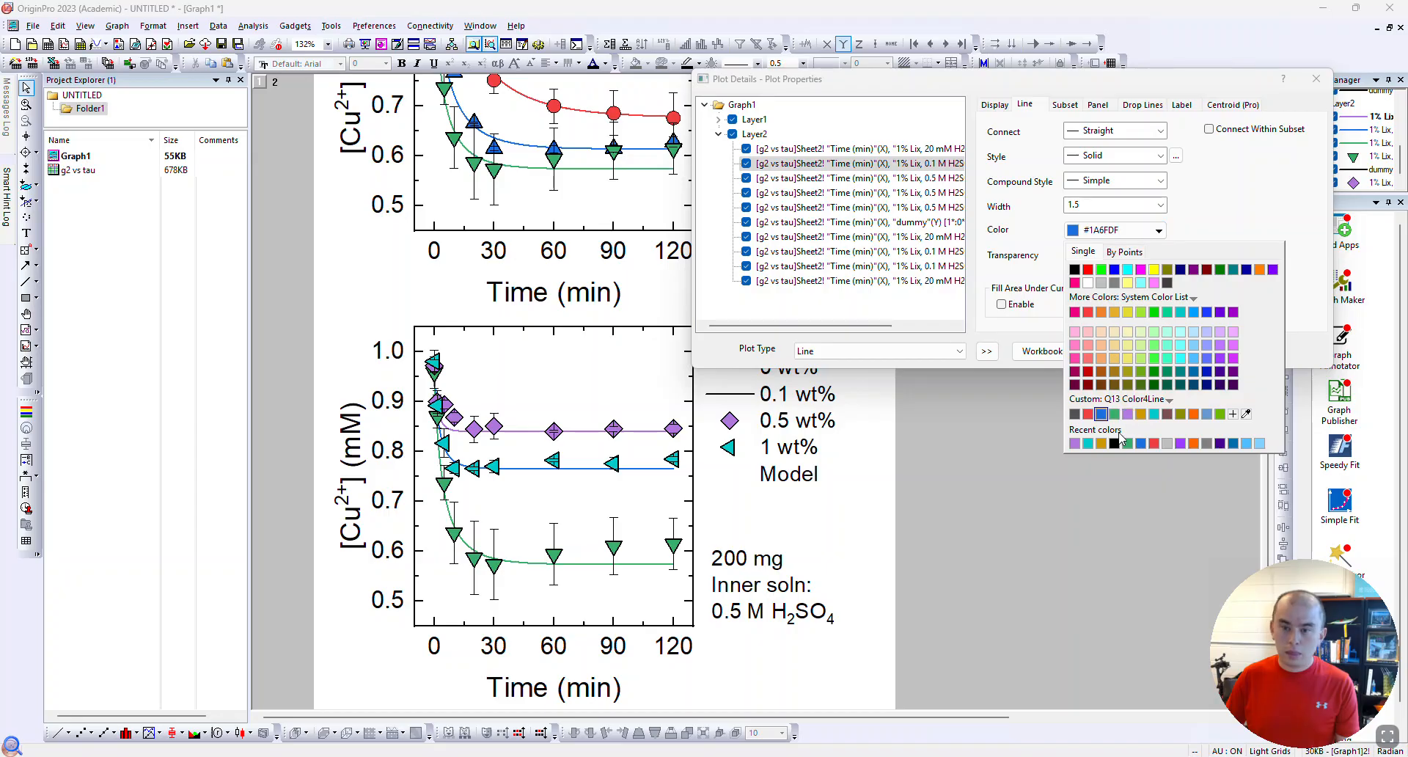
{"action": "left_click", "coordinate": [1154, 414]}
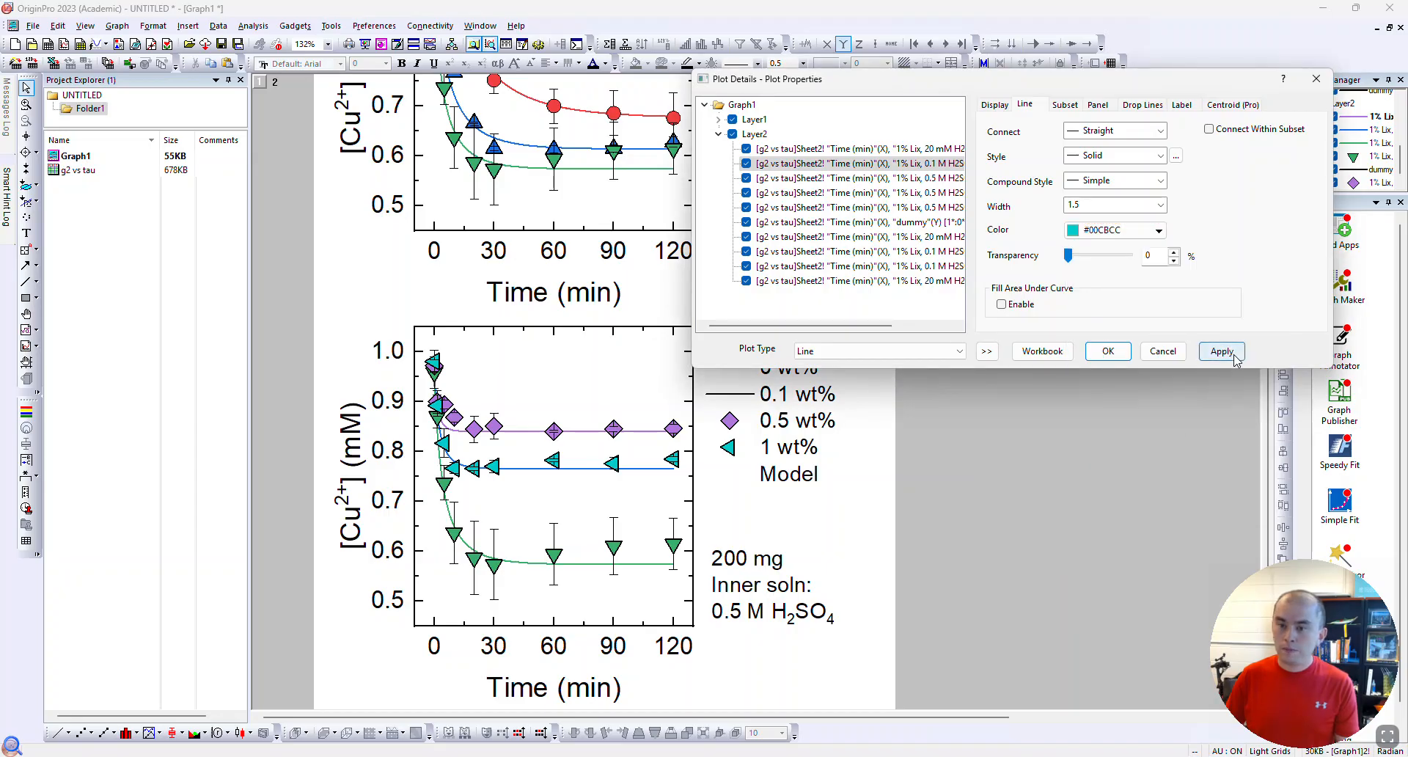
{"action": "left_click", "coordinate": [1108, 351]}
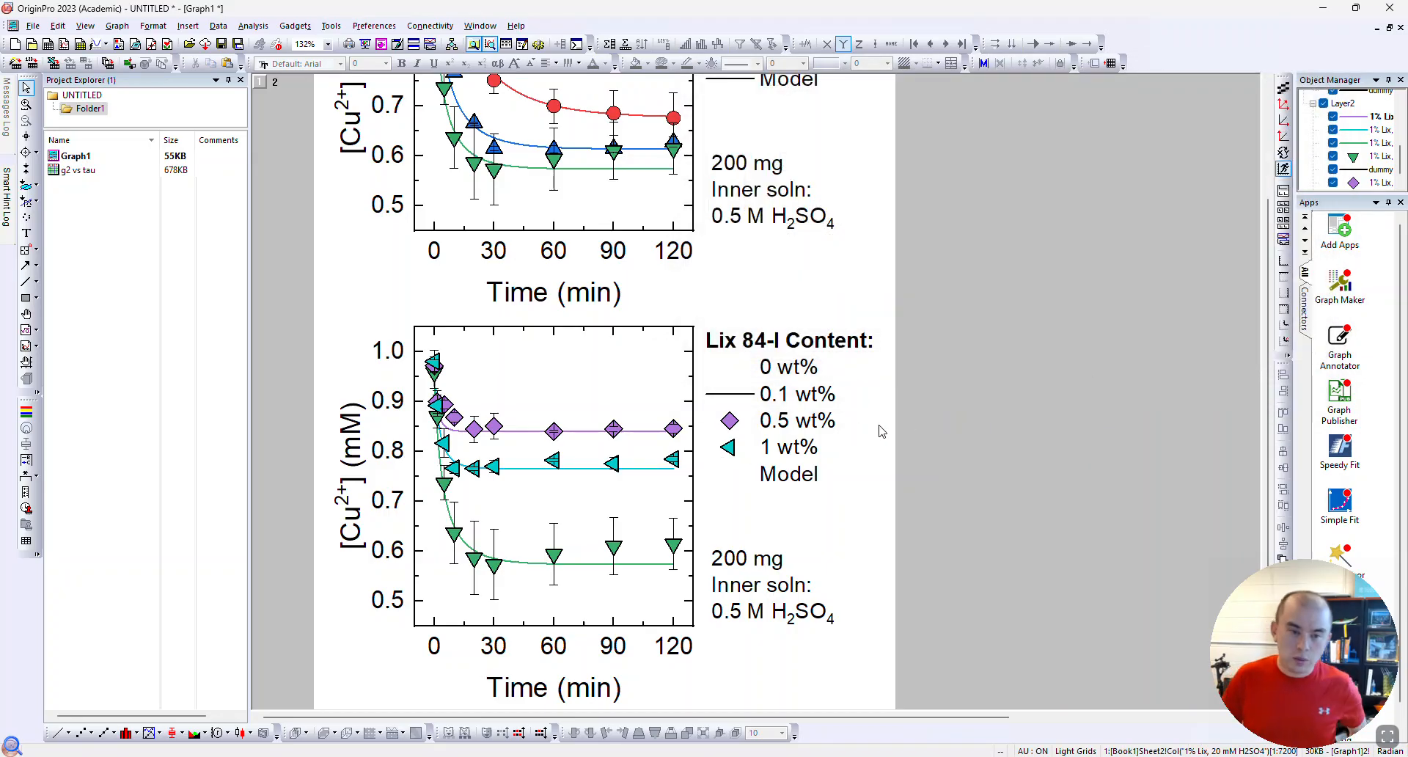
Replace the lower legend's heading text "Lix 84-I Content" with "[H2SO4] Inside"
{"action": "left_click", "coordinate": [785, 346]}
{"action": "double_click", "coordinate": [786, 346]}
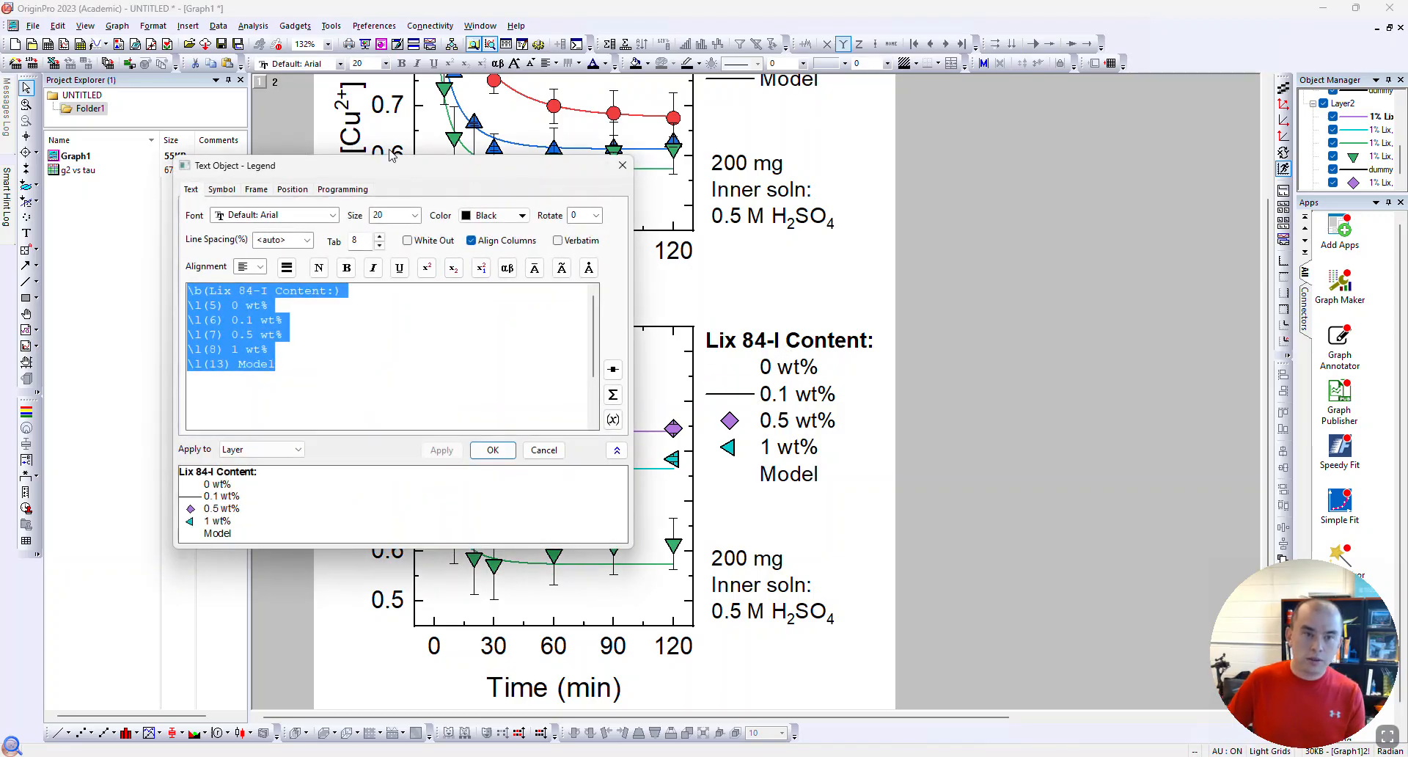
{"action": "left_click_drag", "start_coordinate": [403, 173], "coordinate": [1078, 126]}
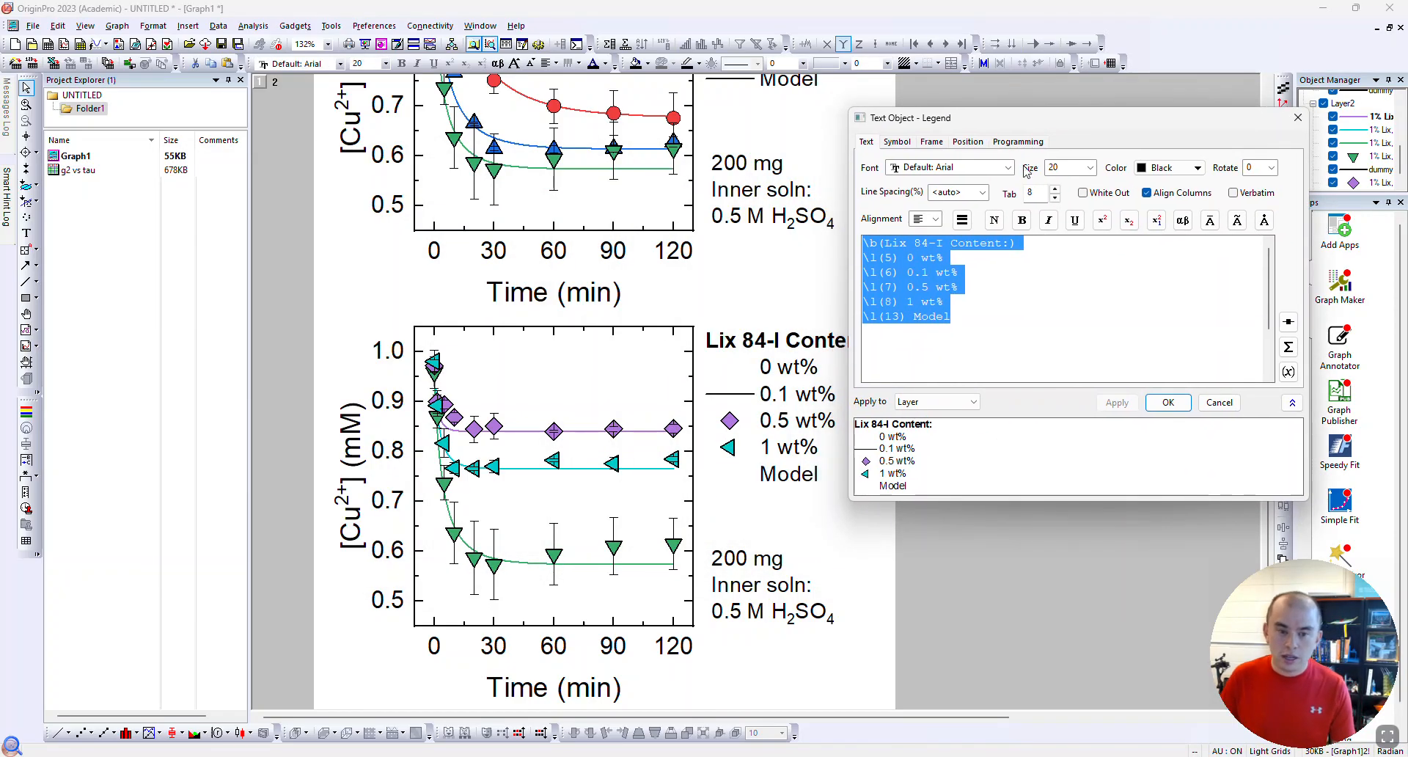
{"action": "left_click", "coordinate": [958, 243]}
{"action": "left_click_drag", "start_coordinate": [887, 244], "coordinate": [1004, 243]}
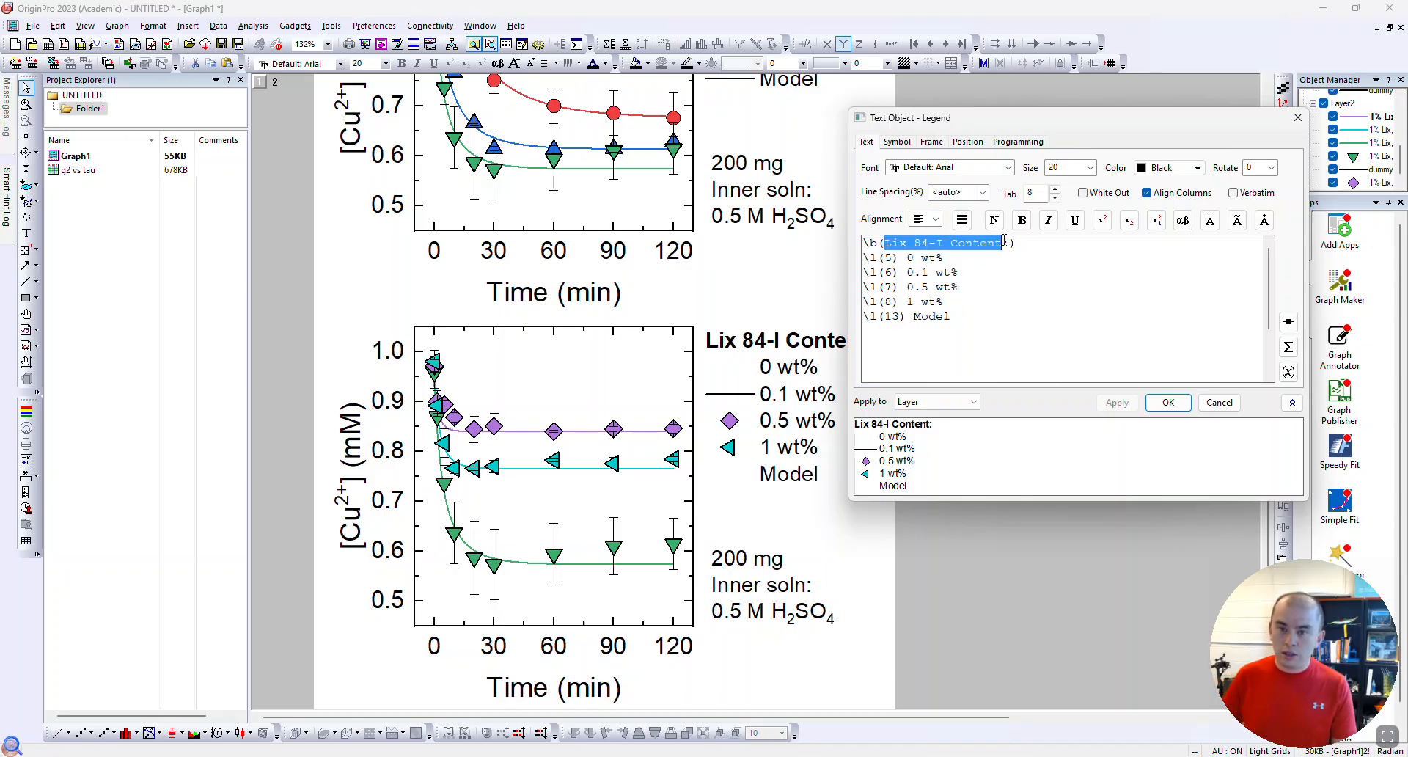
{"action": "type", "text": "[H2SO"}
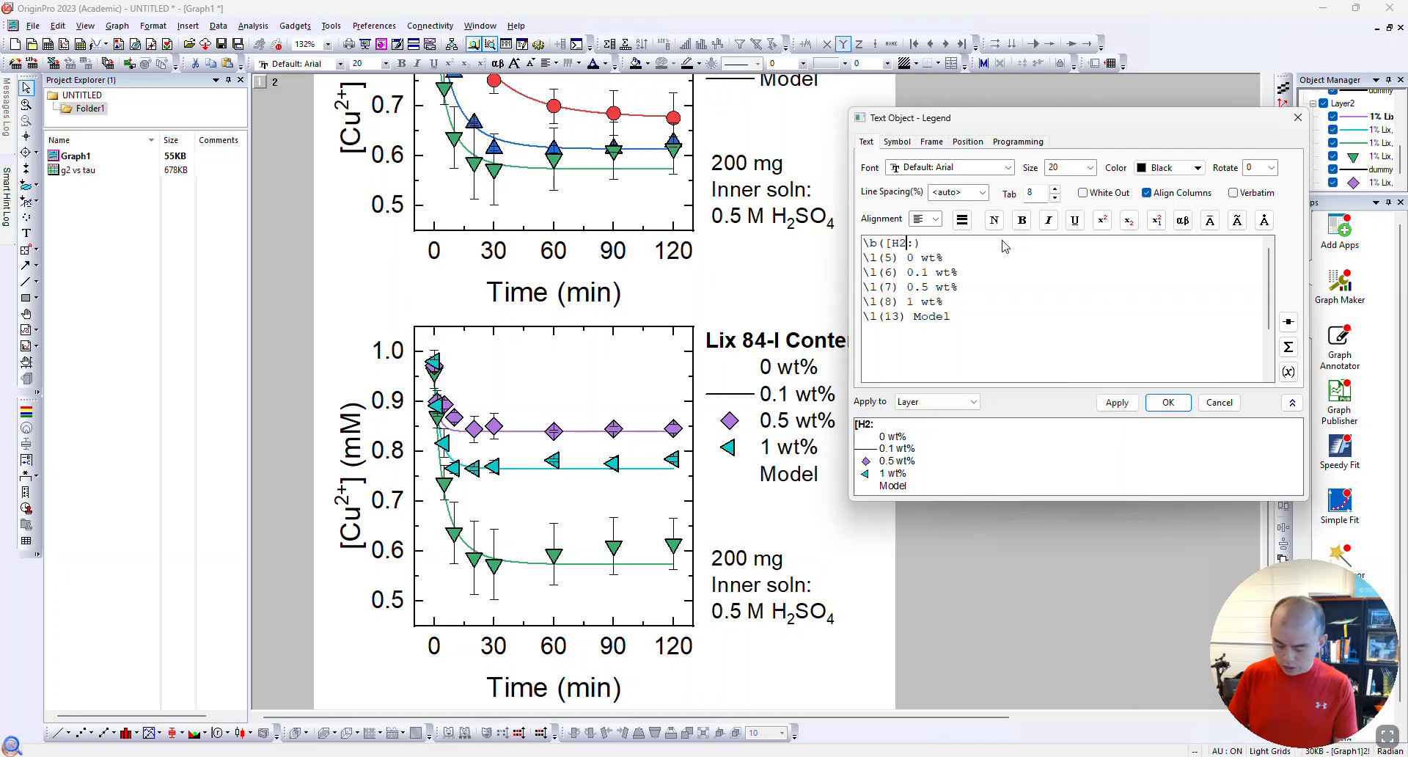
{"action": "type", "text": "4]"}
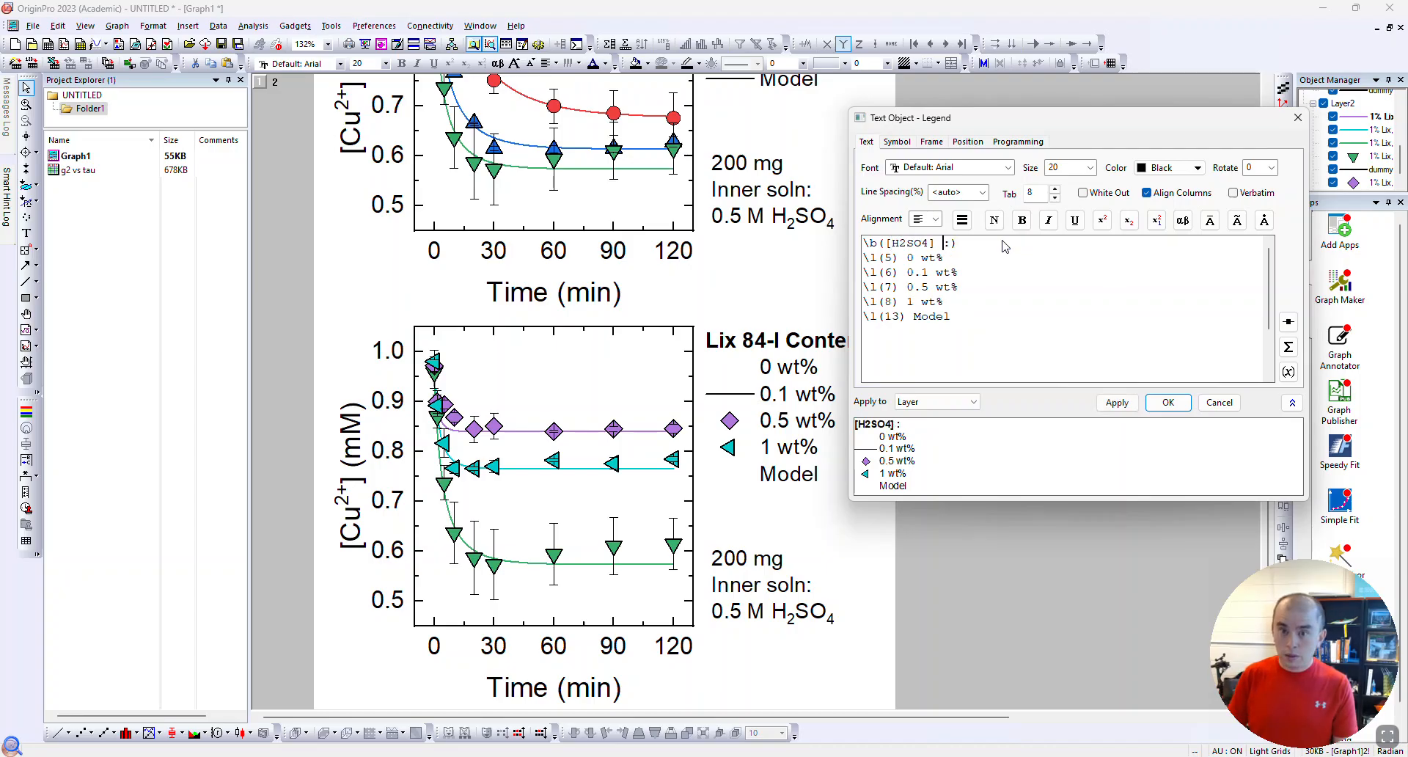
{"action": "type", "text": " in"}
{"action": "key", "text": "BackSpace"}
{"action": "key", "text": "BackSpace"}
{"action": "type", "text": "Inside"}
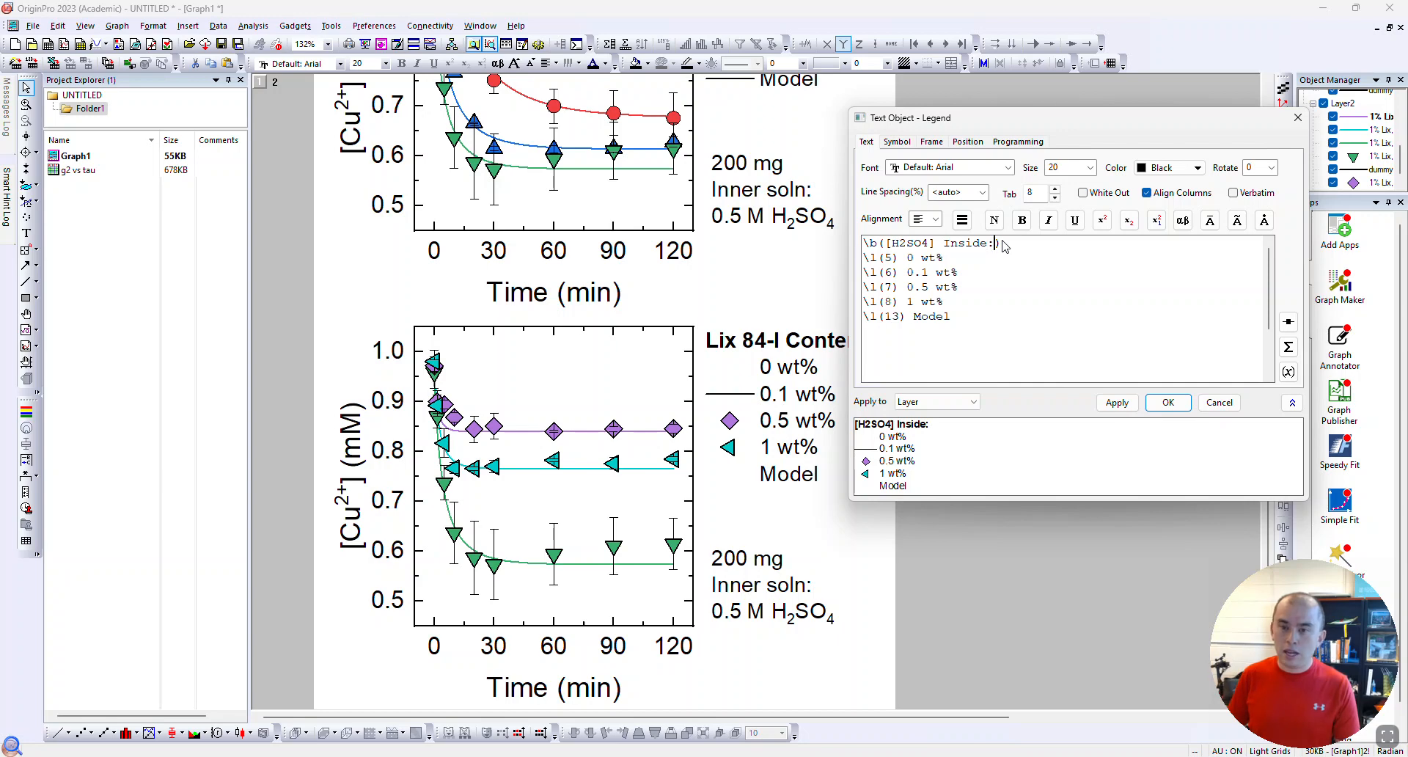
Add "Capsules:" as a second line of the lower legend's heading
{"action": "key", "text": "Return"}
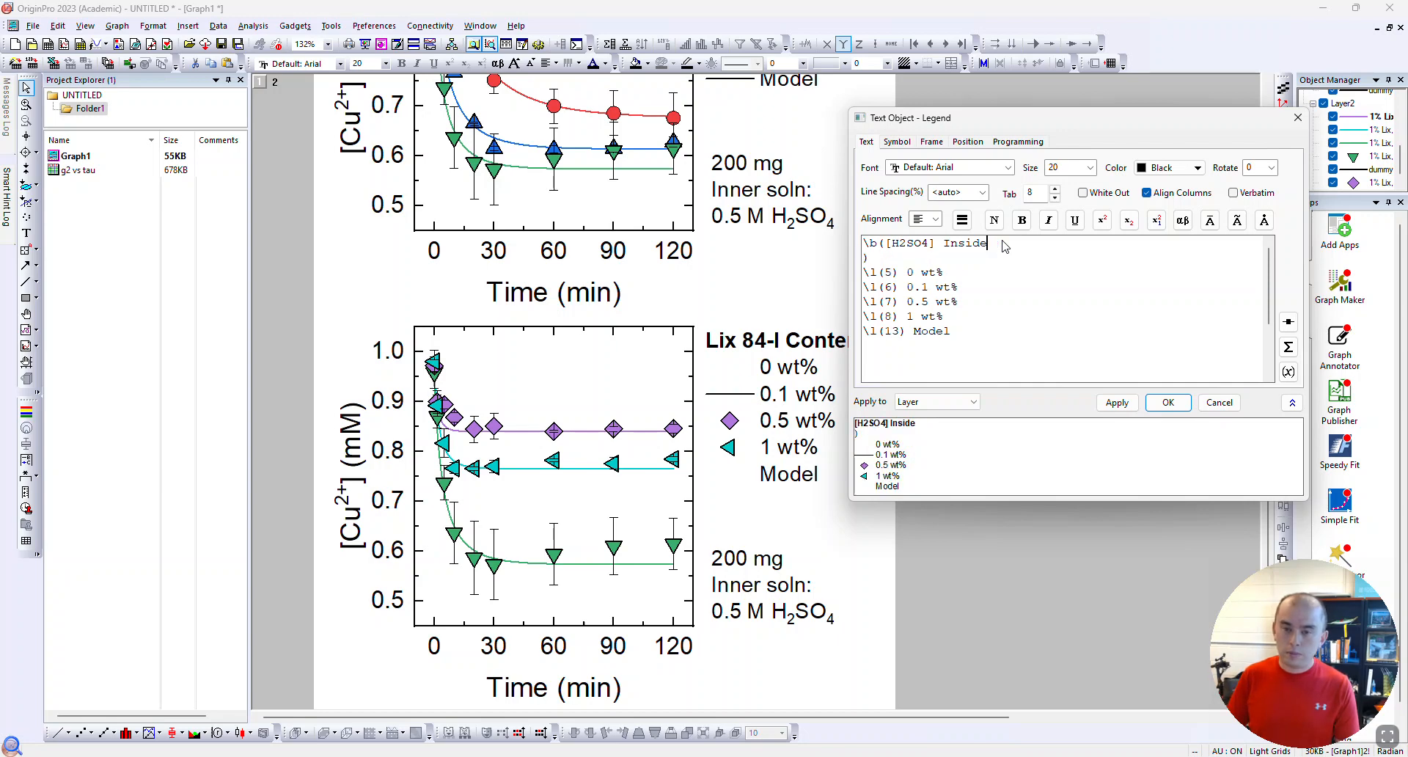
{"action": "key", "text": "Return"}
{"action": "type", "text": "C"}
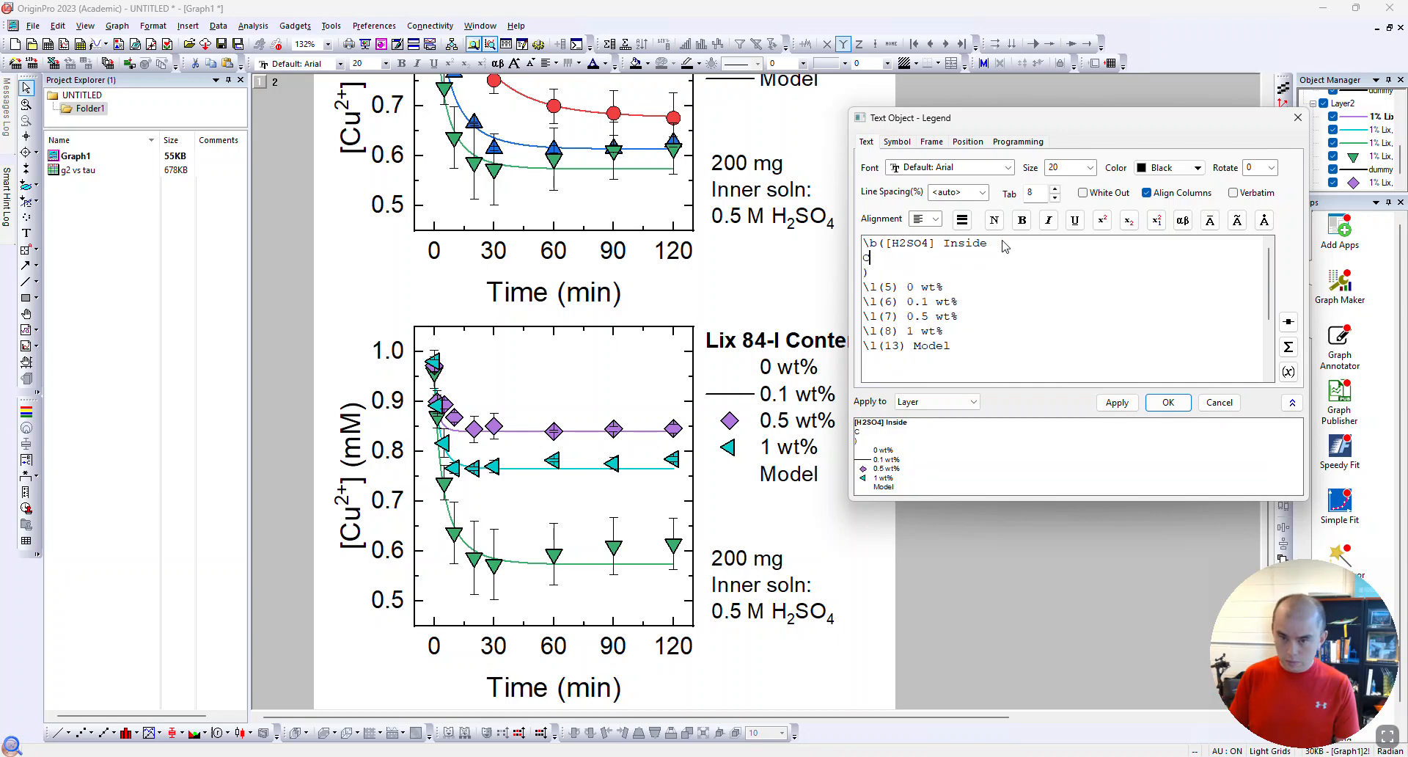
{"action": "type", "text": "apsules:"}
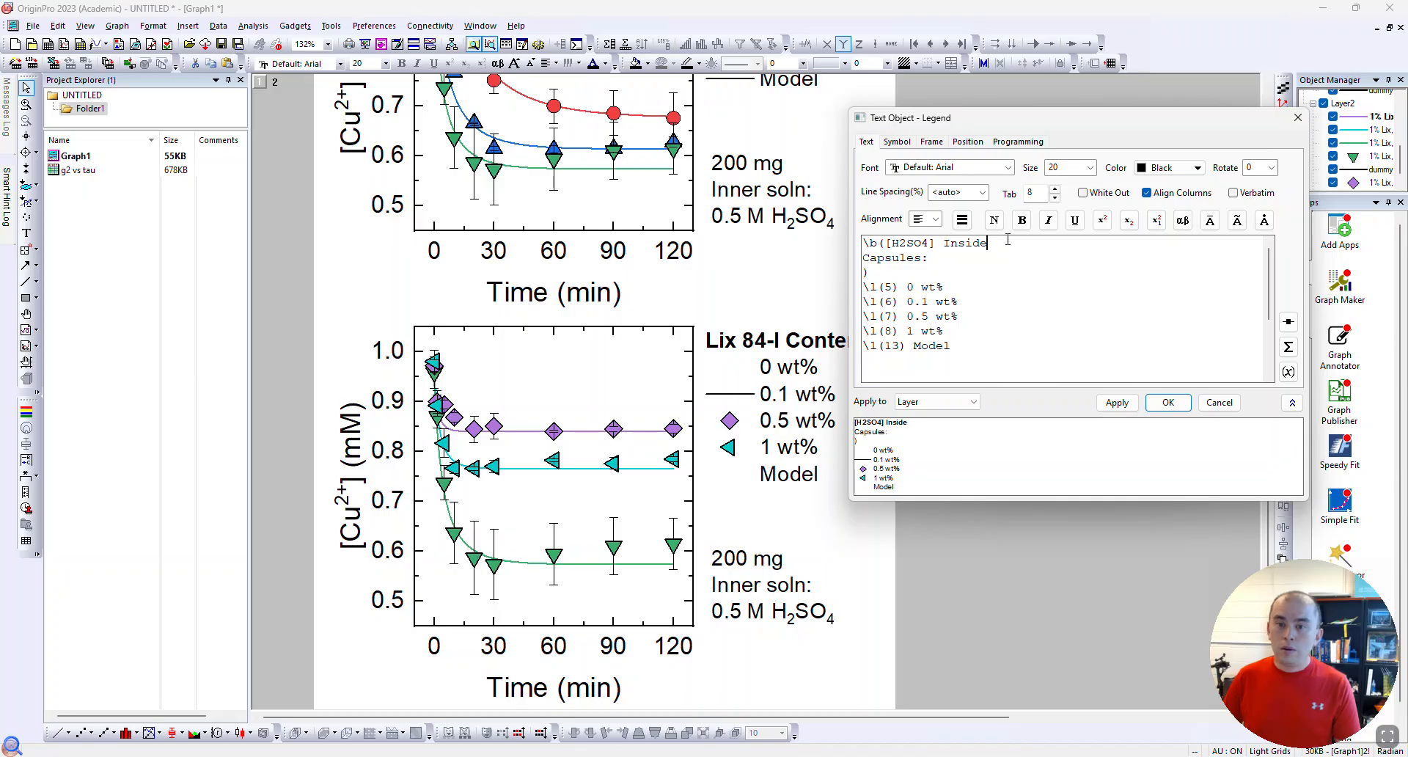
Remove the old bold code and its stray closing bracket from around the two-line legend heading
{"action": "left_click_drag", "start_coordinate": [1008, 239], "coordinate": [864, 243]}
{"action": "left_click", "coordinate": [892, 263]}
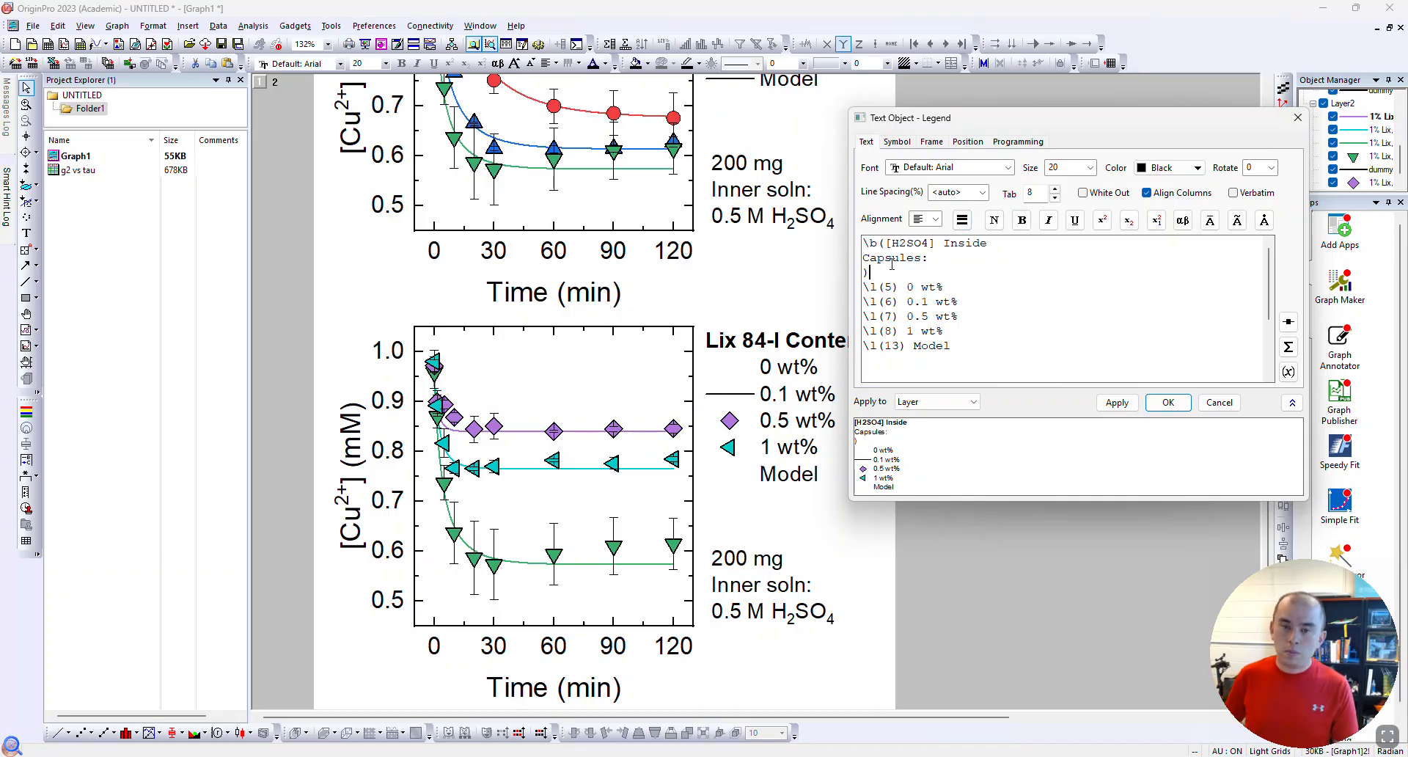
{"action": "key", "text": "BackSpace"}
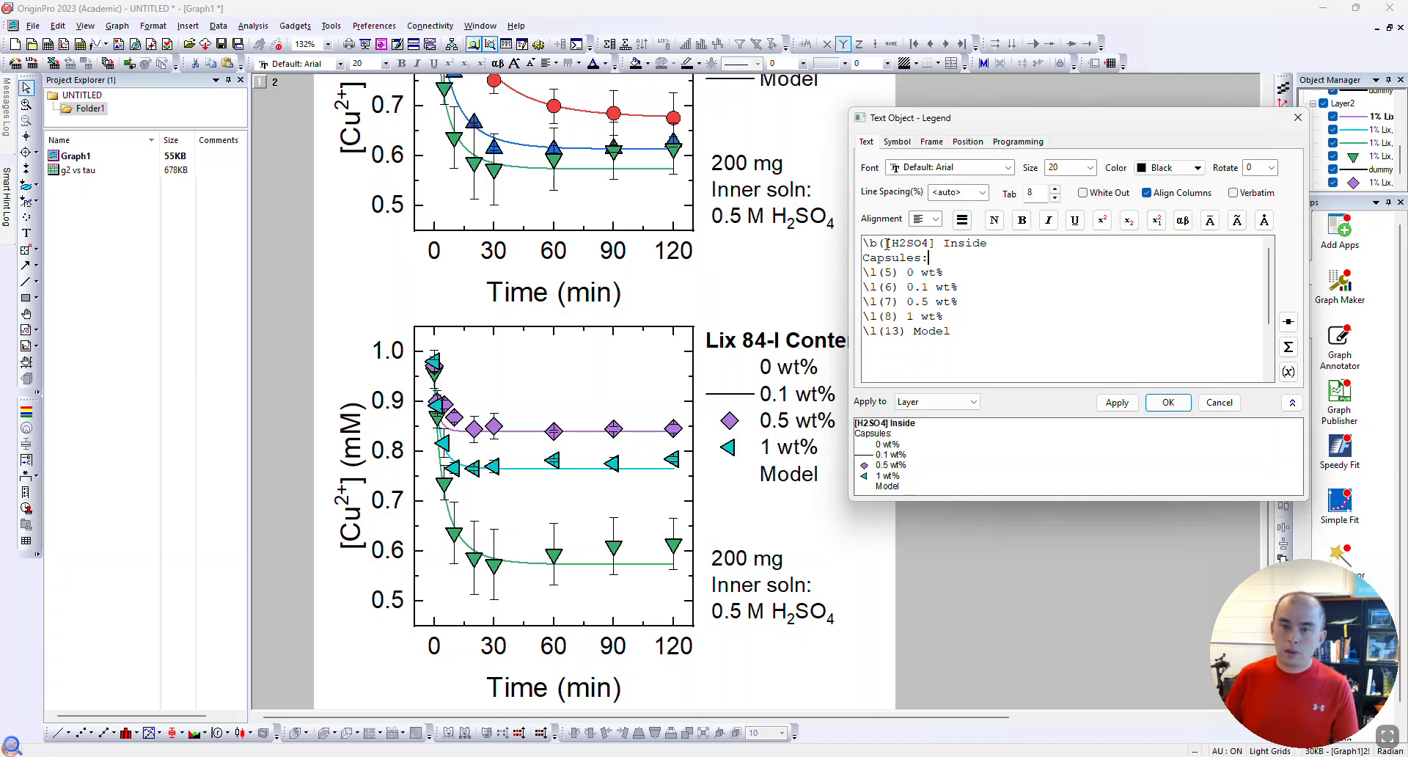
{"action": "left_click", "coordinate": [887, 244]}
{"action": "key", "text": "BackSpace"}
{"action": "key", "text": "BackSpace"}
{"action": "key", "text": "BackSpace"}
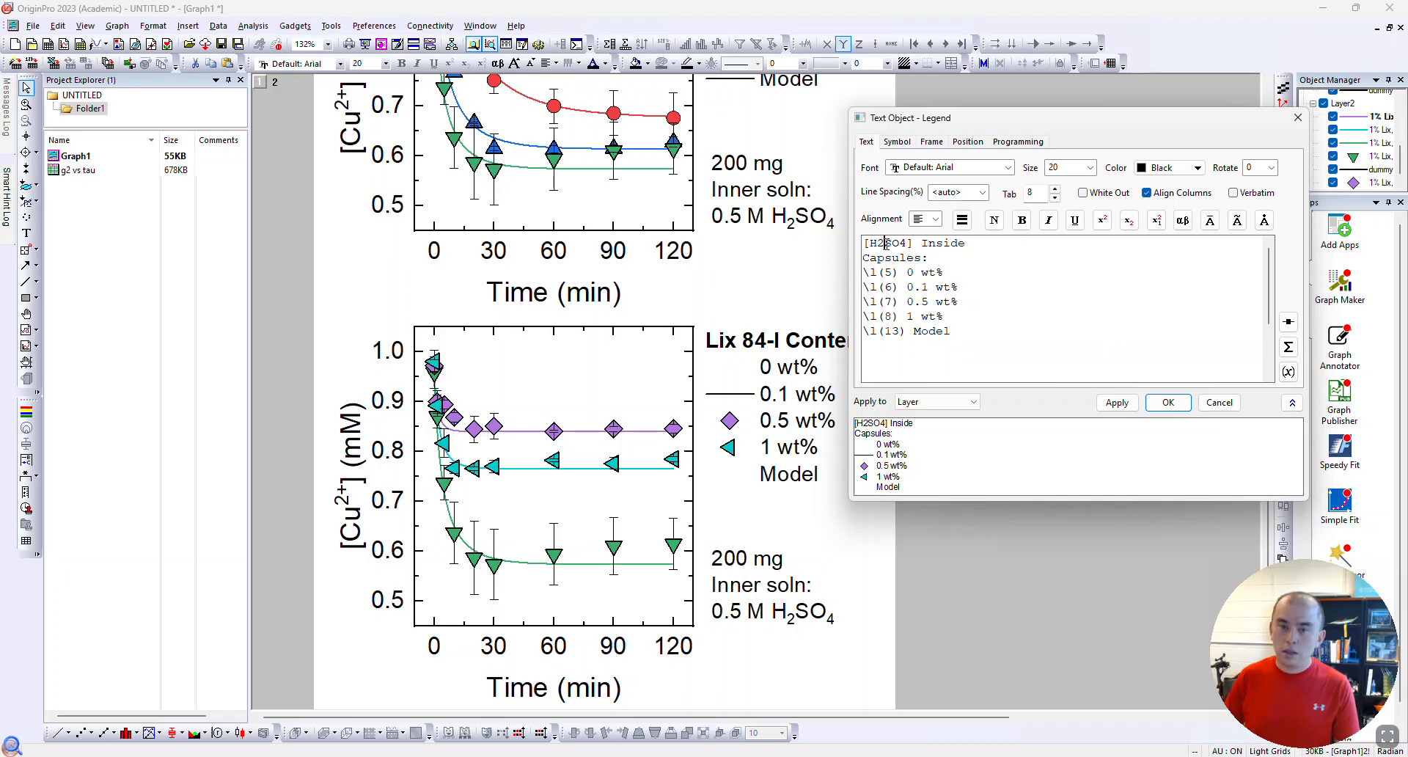
Format the 2 and the 4 of H2SO4 in the legend heading as subscripts
{"action": "left_click", "coordinate": [1129, 220]}
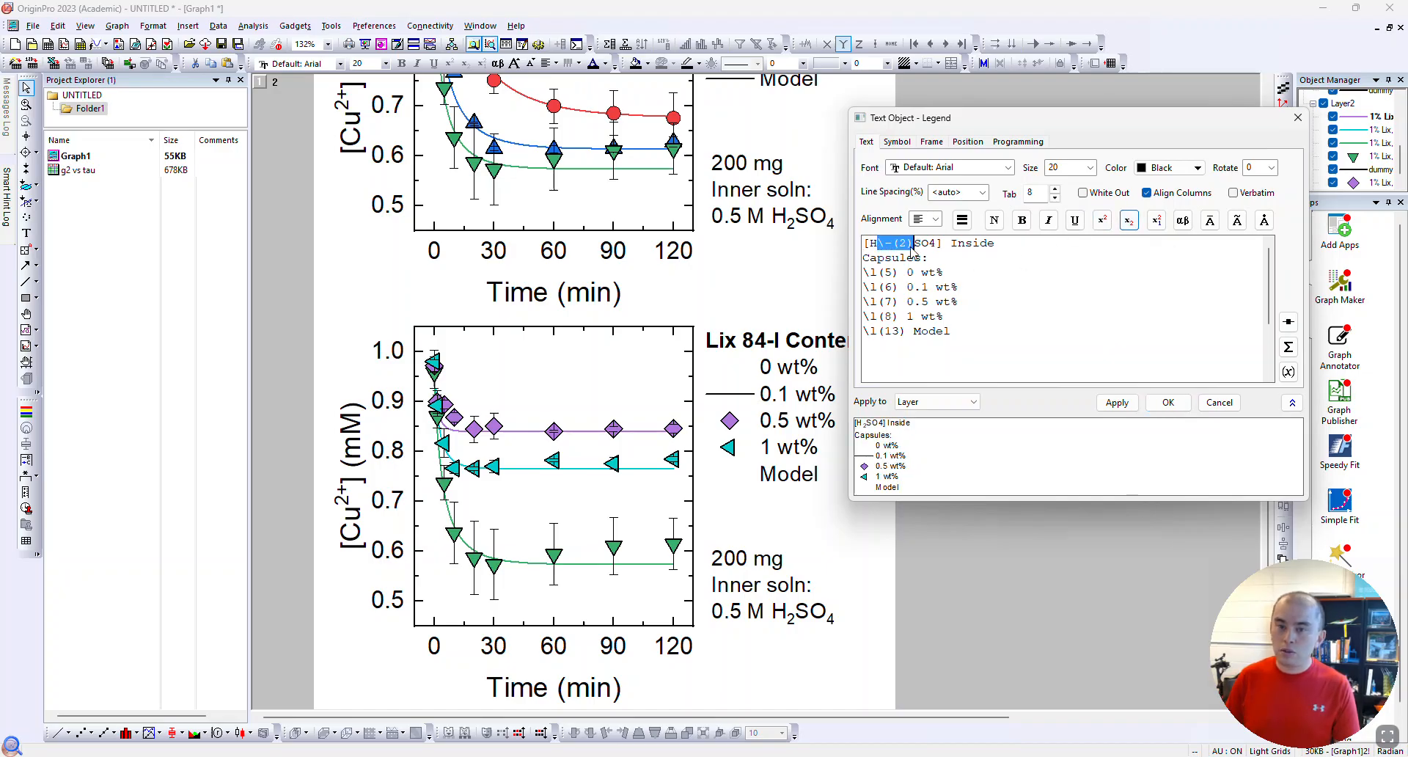
{"action": "left_click_drag", "start_coordinate": [926, 243], "coordinate": [937, 243]}
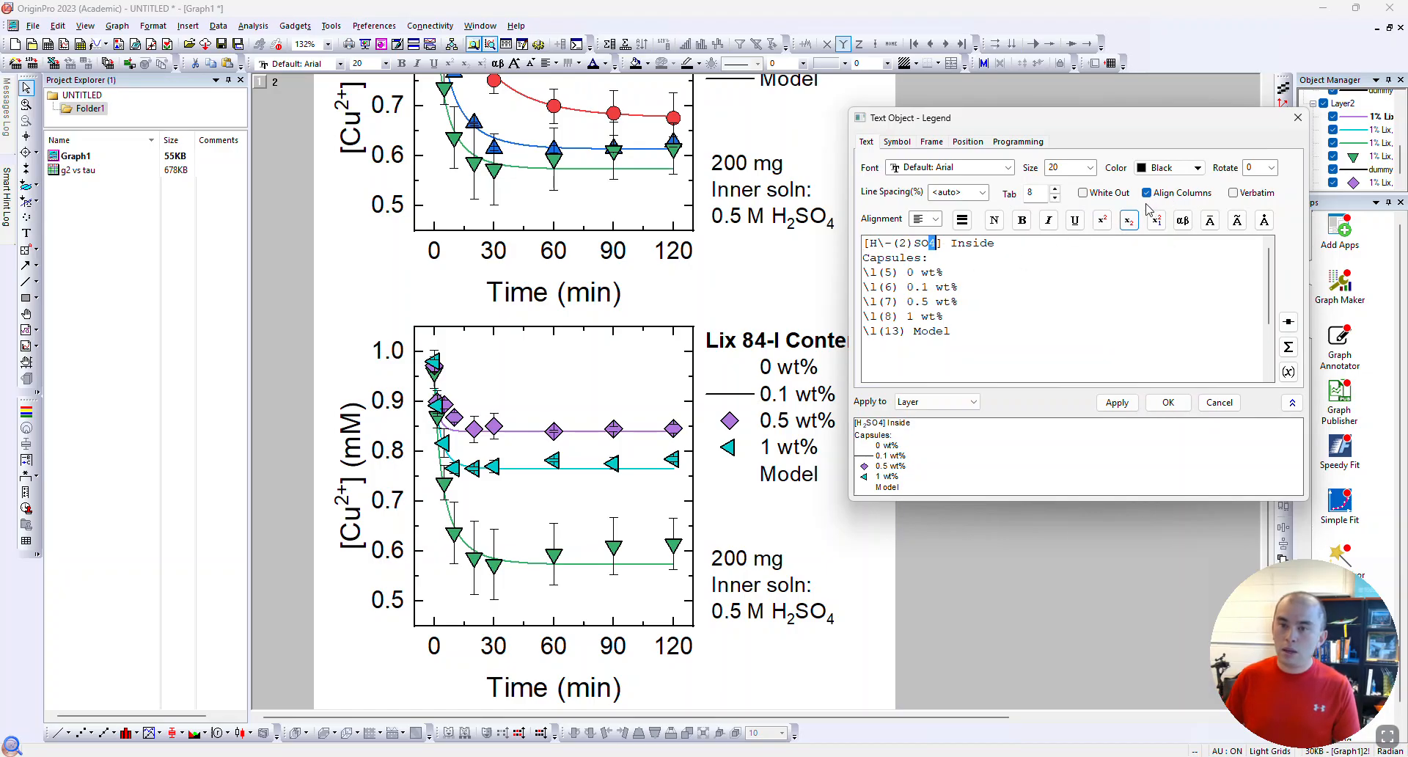
{"action": "left_click", "coordinate": [1130, 220]}
{"action": "key", "text": "Down"}
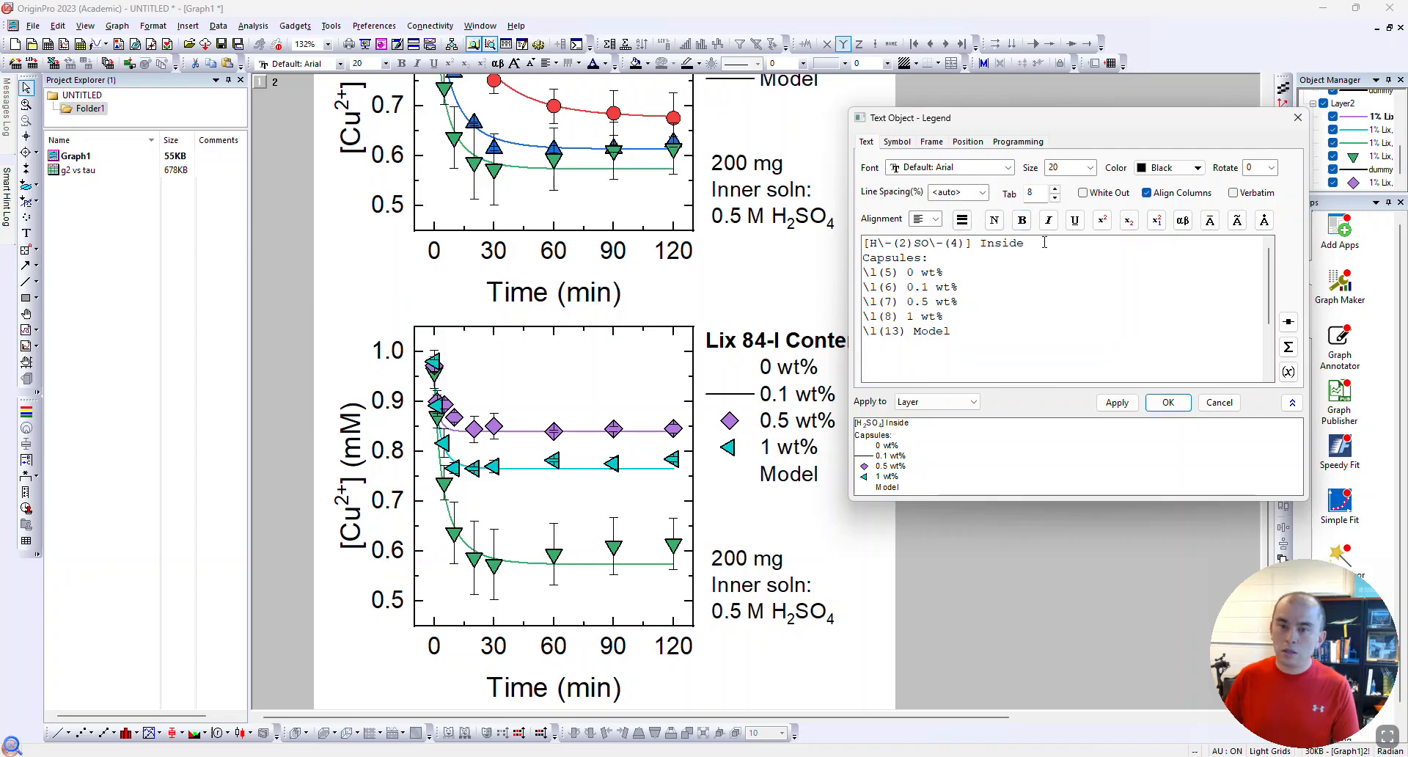
Make both lines of the legend heading, "[H2SO4] Inside" and "Capsules:", bold
{"action": "left_click_drag", "start_coordinate": [1024, 243], "coordinate": [766, 244]}
{"action": "left_click_drag", "start_coordinate": [929, 258], "coordinate": [856, 243]}
{"action": "left_click", "coordinate": [1020, 220]}
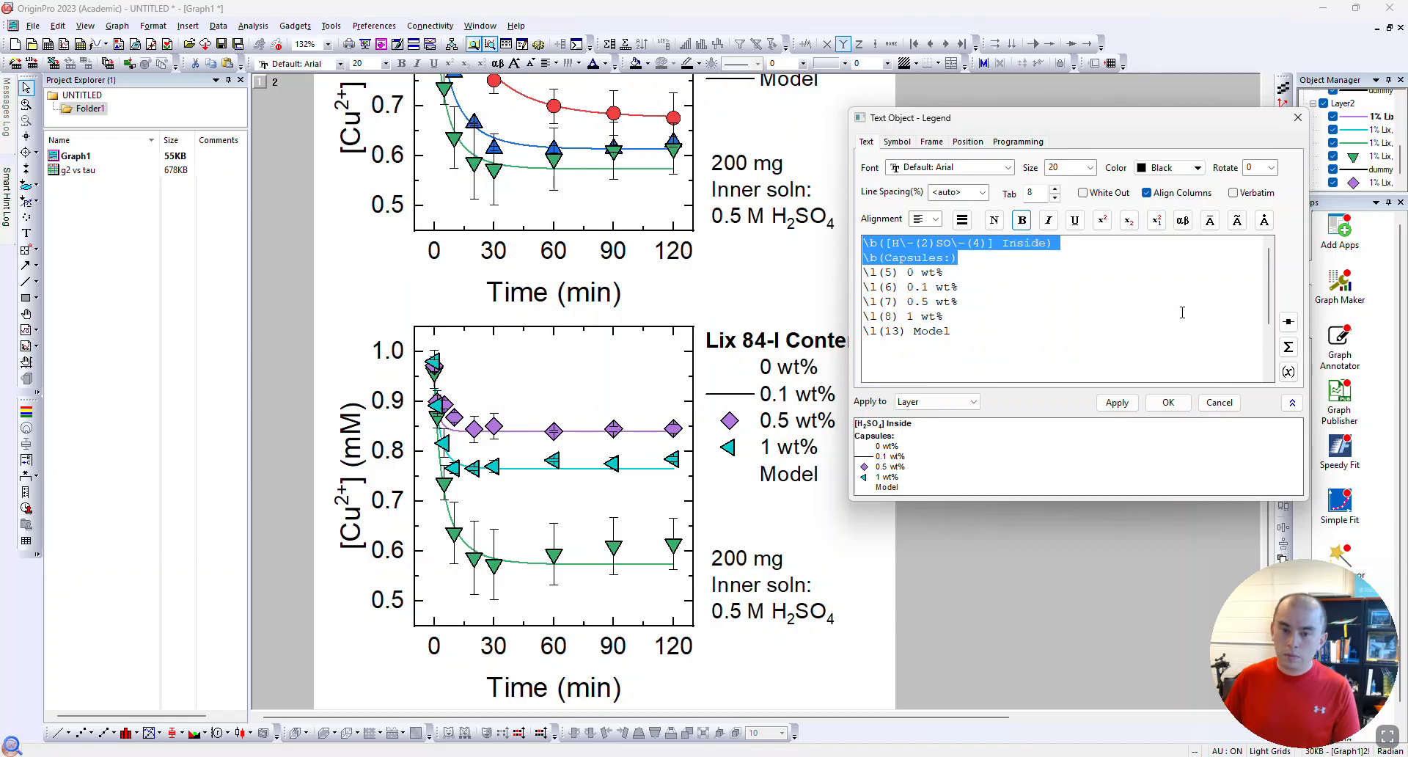
Change the plot number of the legend's Model entry to 6
{"action": "left_click", "coordinate": [1145, 298]}
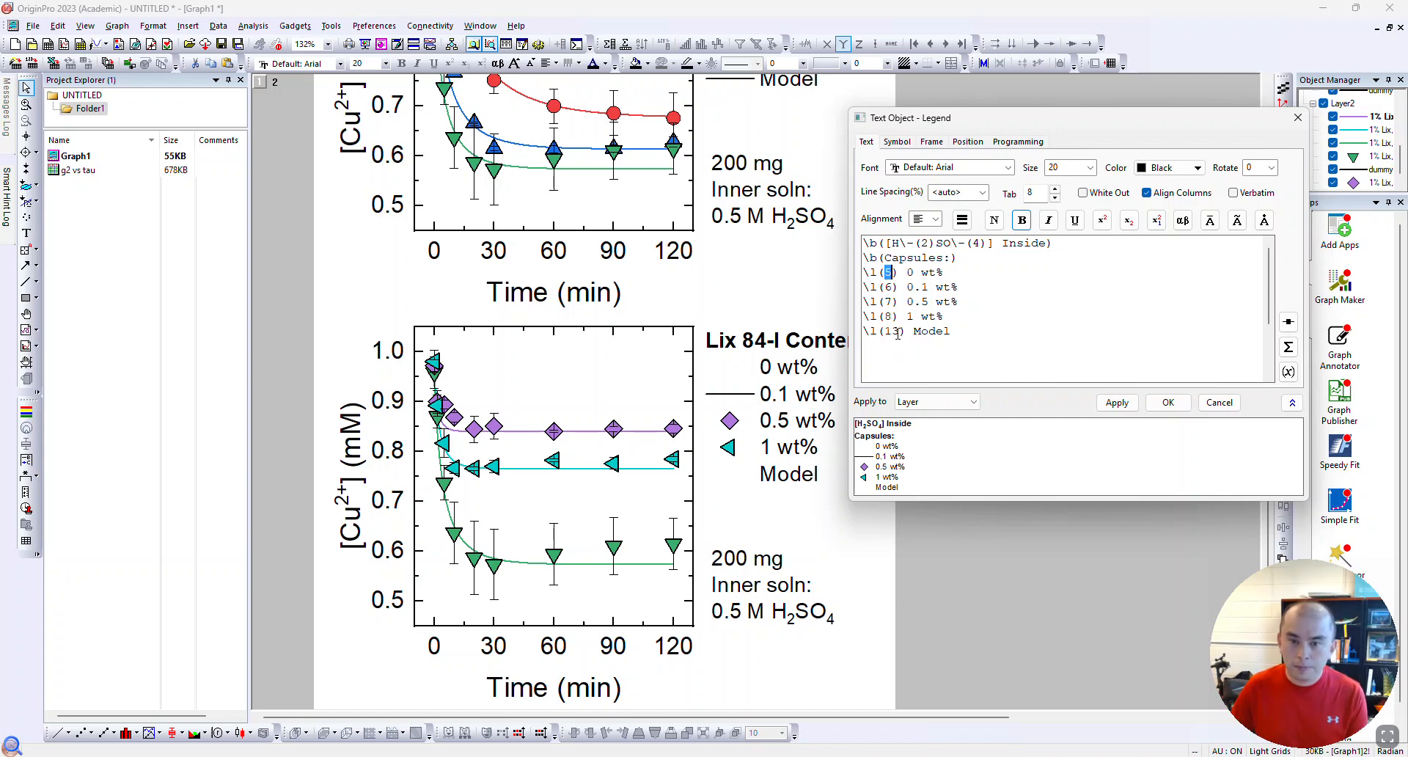
{"action": "key", "text": "BackSpace"}
{"action": "key", "text": "BackSpace"}
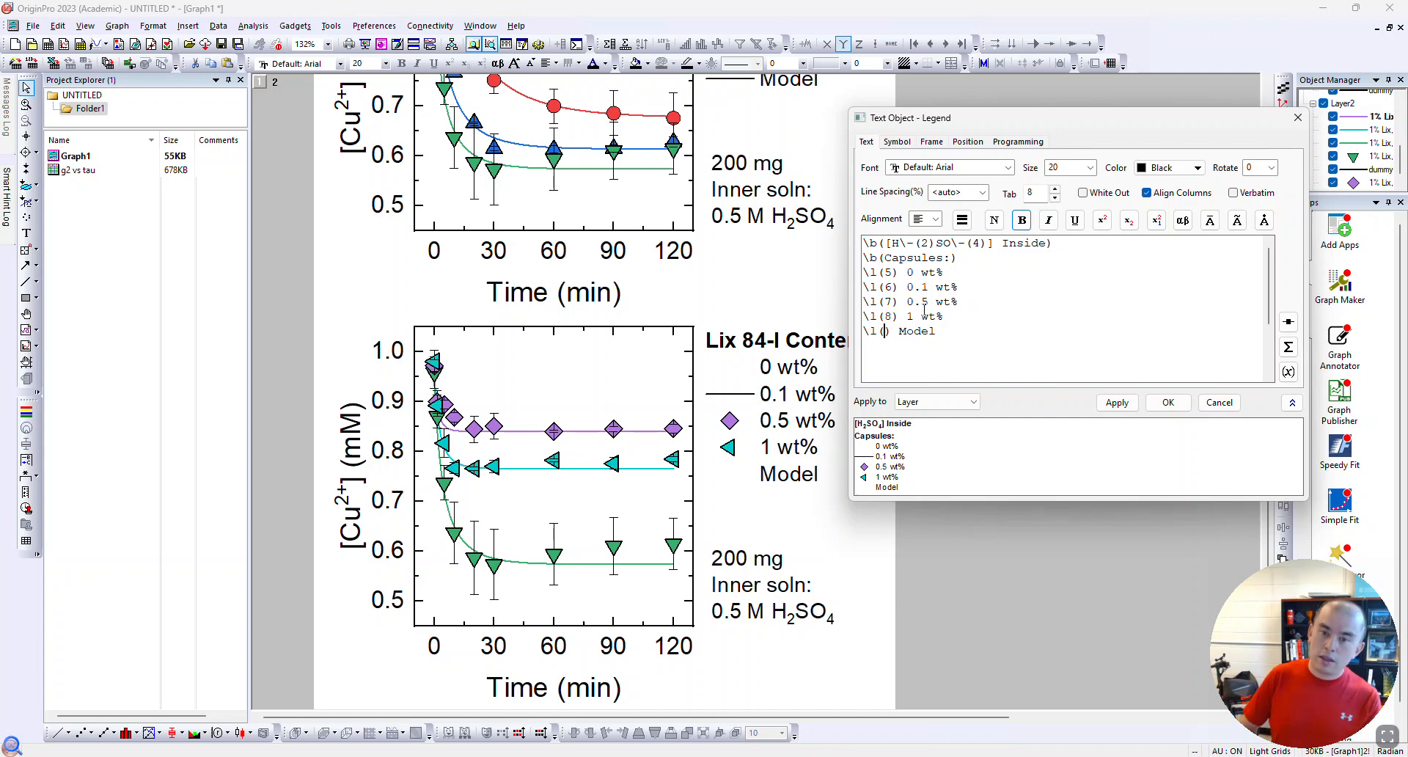
{"action": "type", "text": "5"}
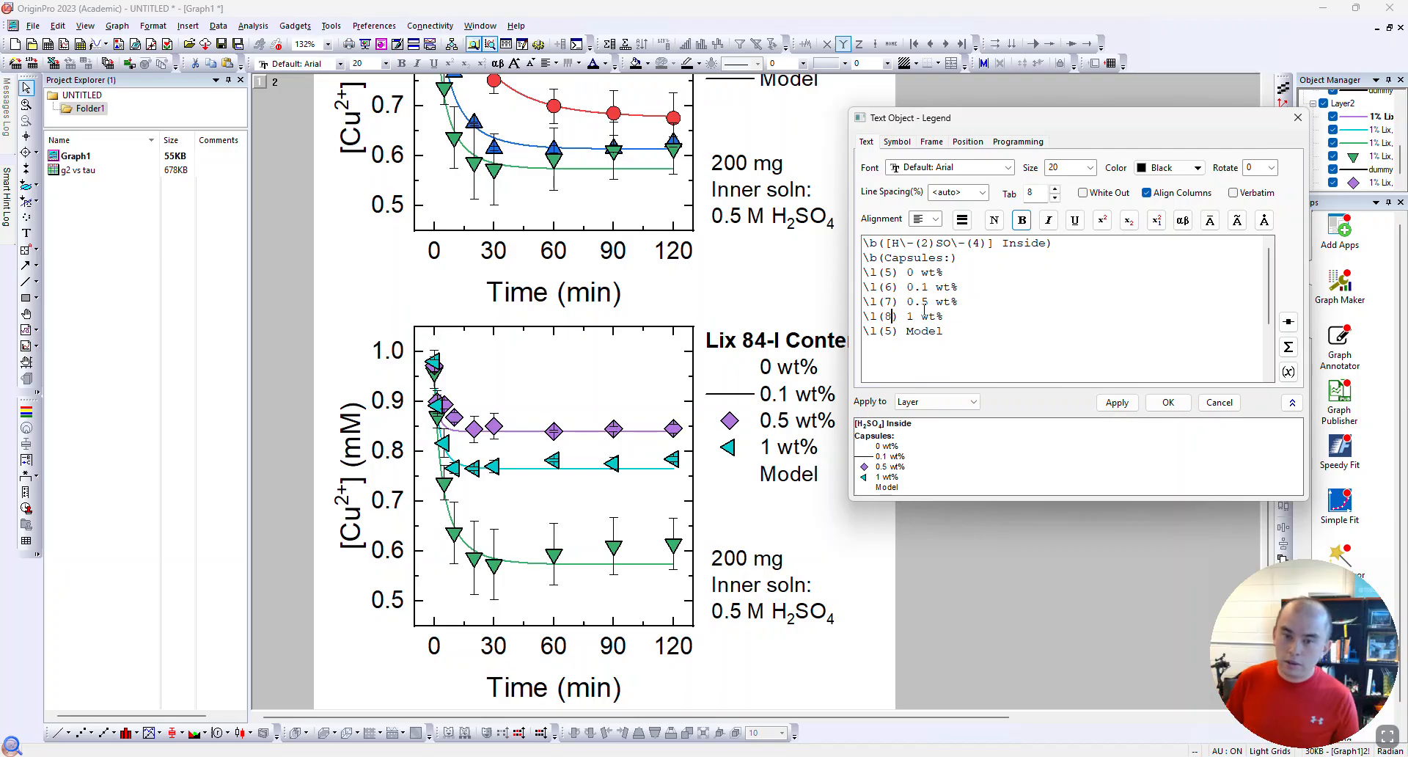
{"action": "key", "text": "BackSpace"}
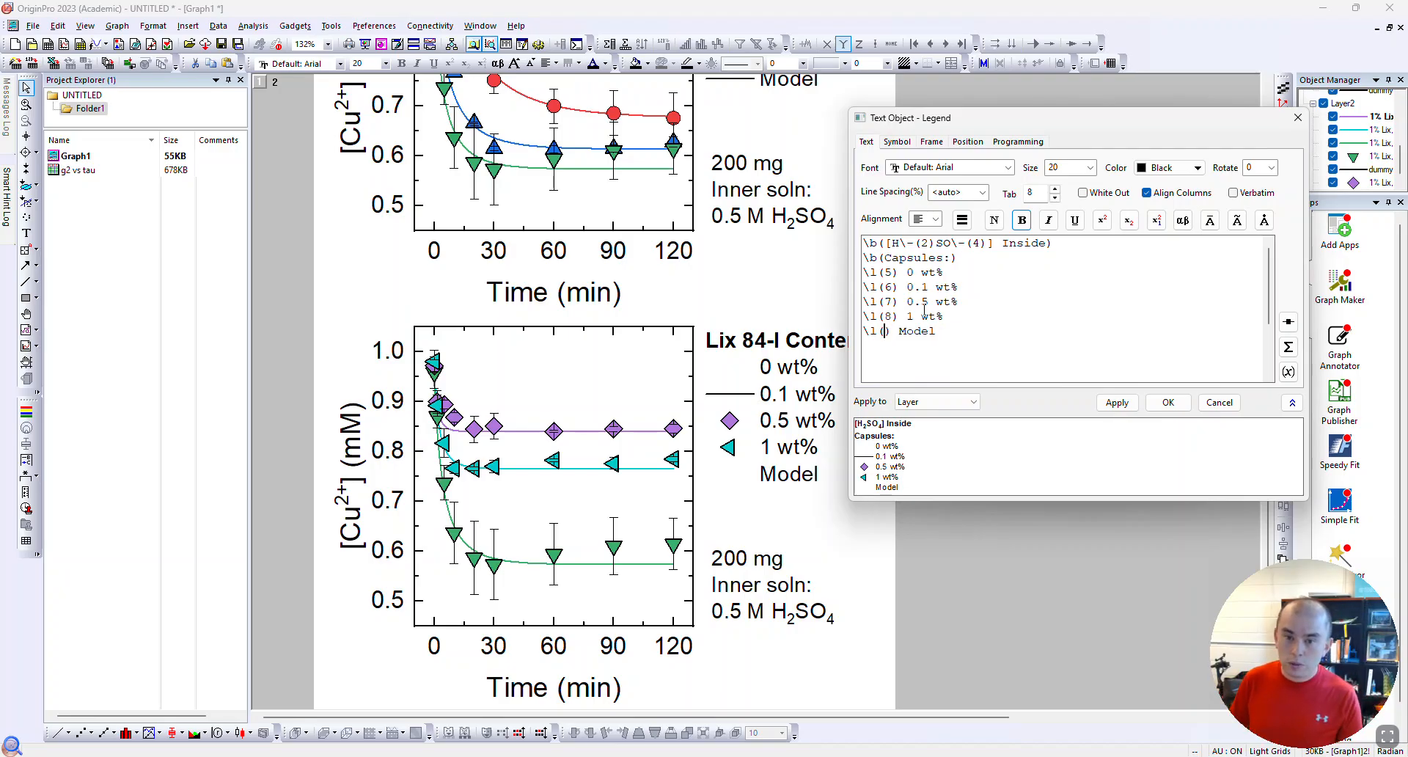
{"action": "type", "text": "6"}
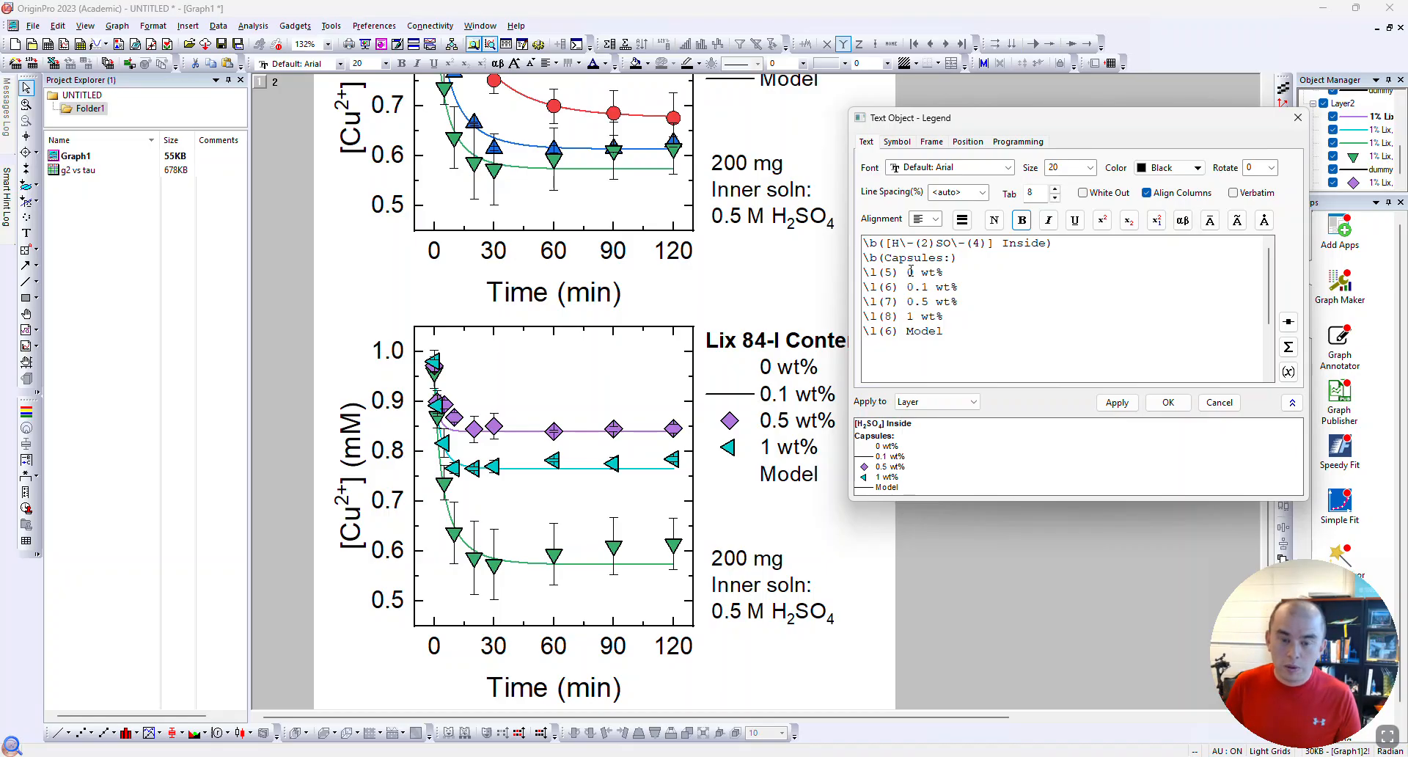
Delete the 0 wt% entry line from the lower legend
{"action": "left_click_drag", "start_coordinate": [958, 311], "coordinate": [852, 278]}
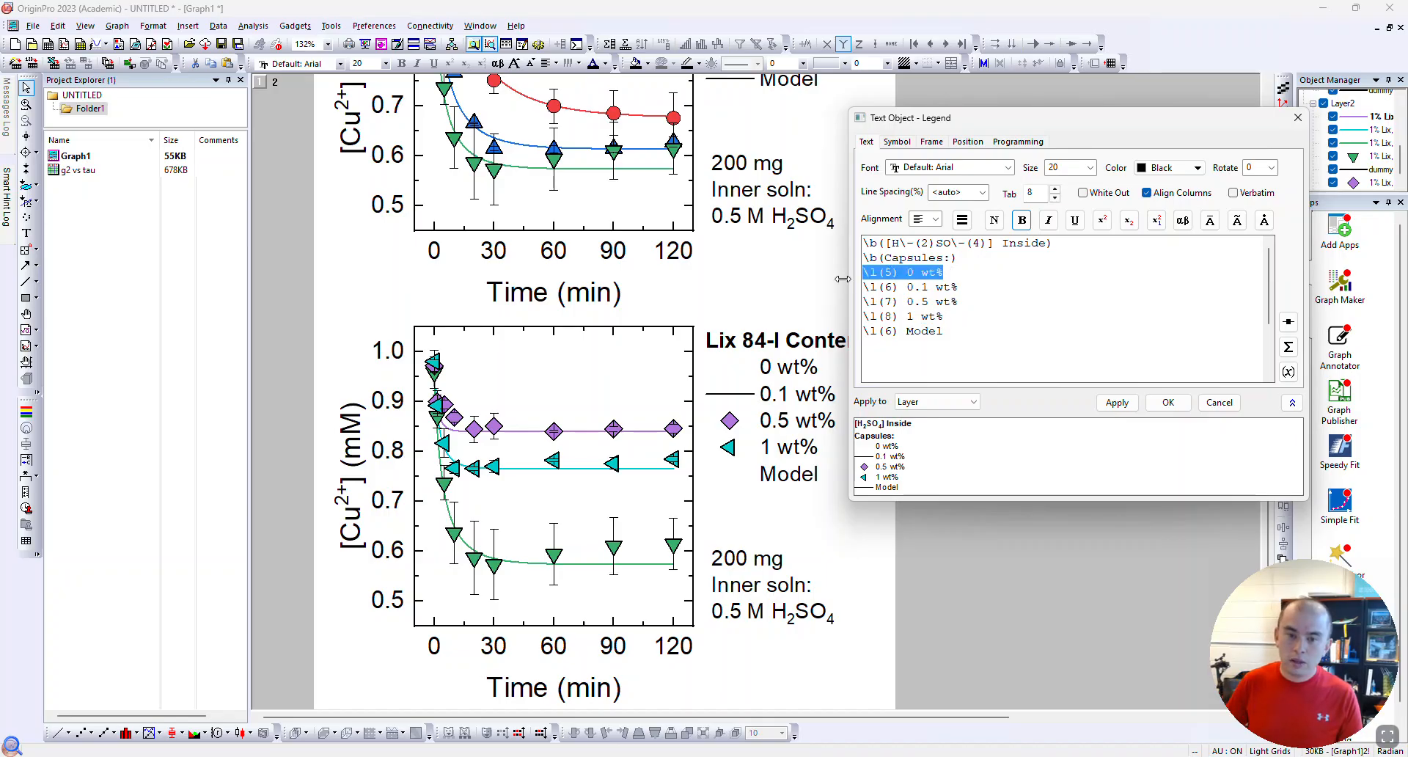
{"action": "key", "text": "Delete"}
{"action": "key", "text": "Delete"}
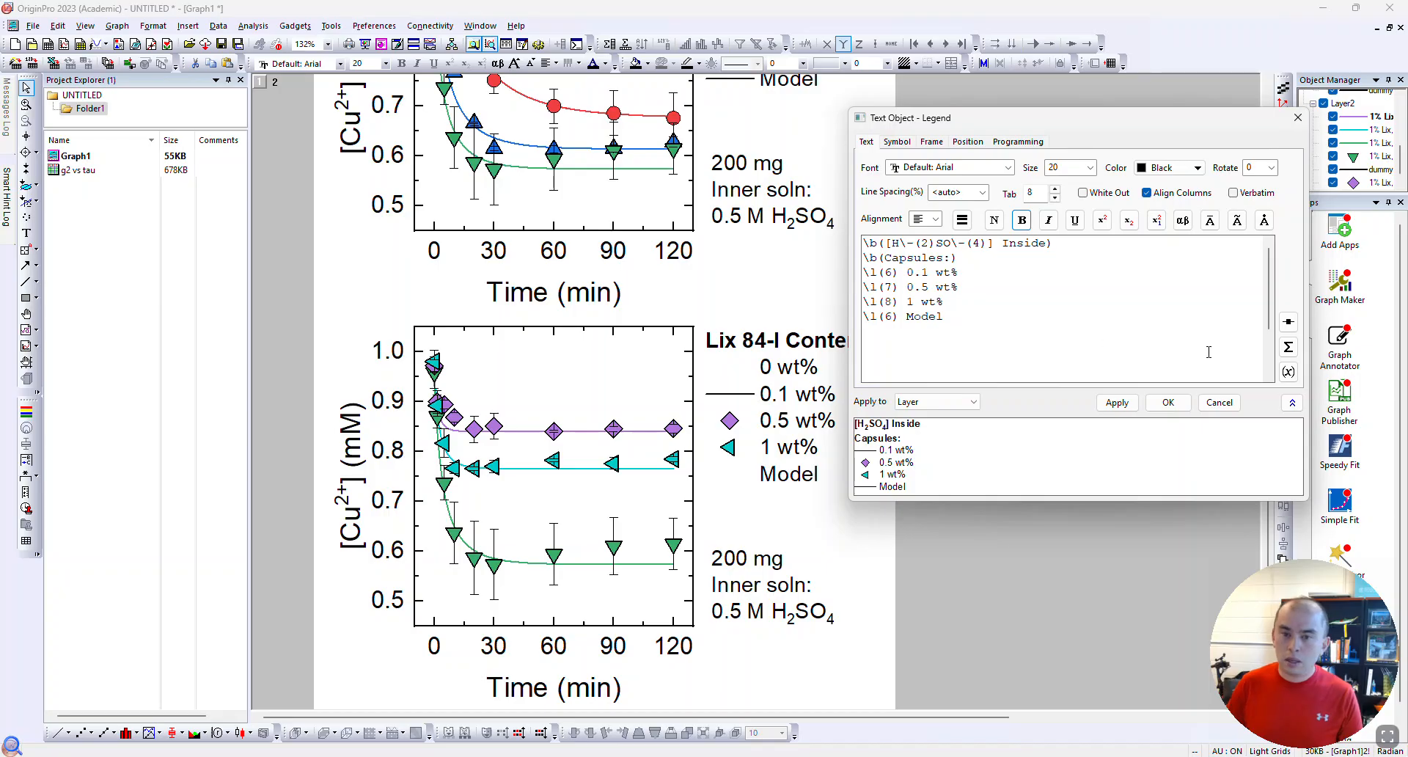
Relabel the 0.1 wt% legend entry as 20 mM
{"action": "left_click_drag", "start_coordinate": [968, 270], "coordinate": [914, 272]}
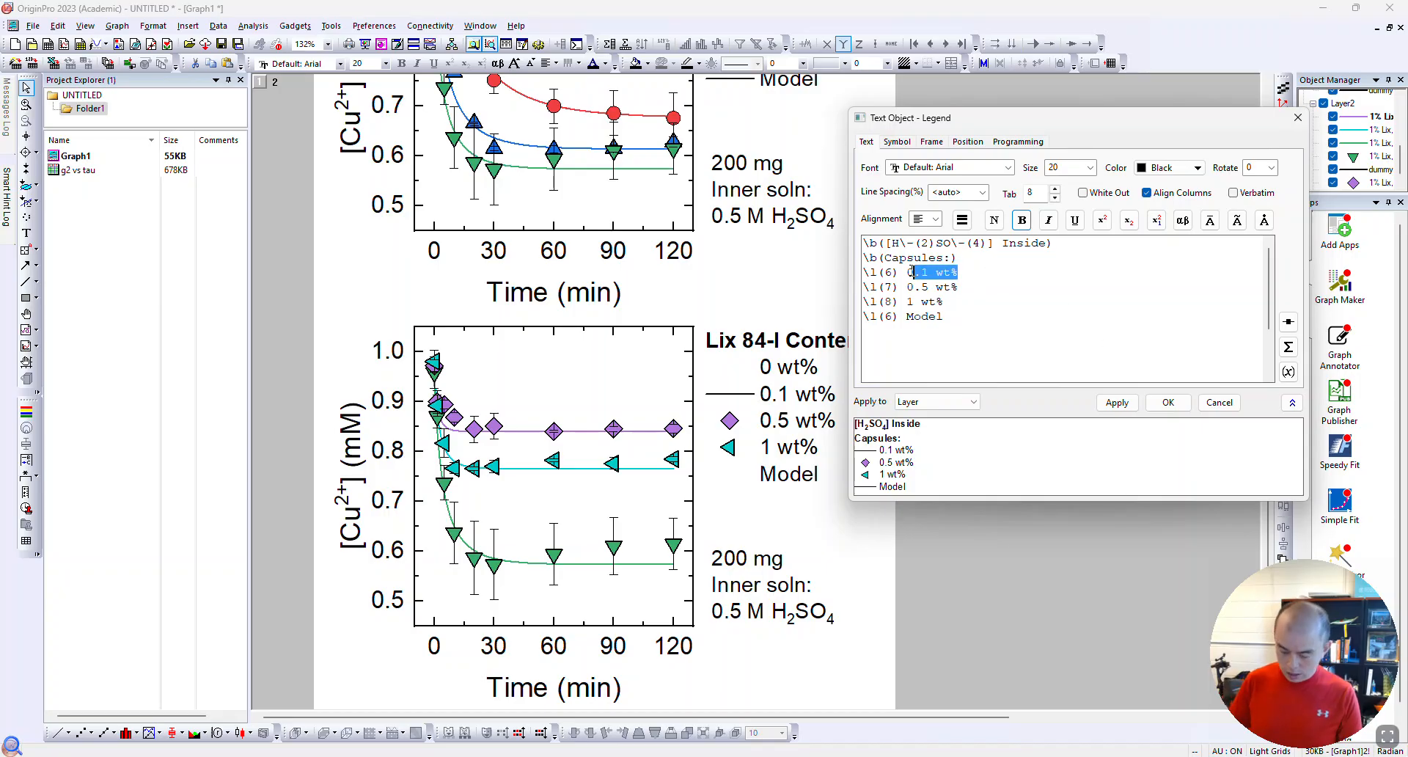
{"action": "key", "text": "BackSpace"}
{"action": "type", "text": "200"}
{"action": "key", "text": "BackSpace"}
{"action": "key", "text": "BackSpace"}
{"action": "key", "text": "BackSpace"}
{"action": "key", "text": "BackSpace"}
{"action": "type", "text": "20 mM \\l(7) "}
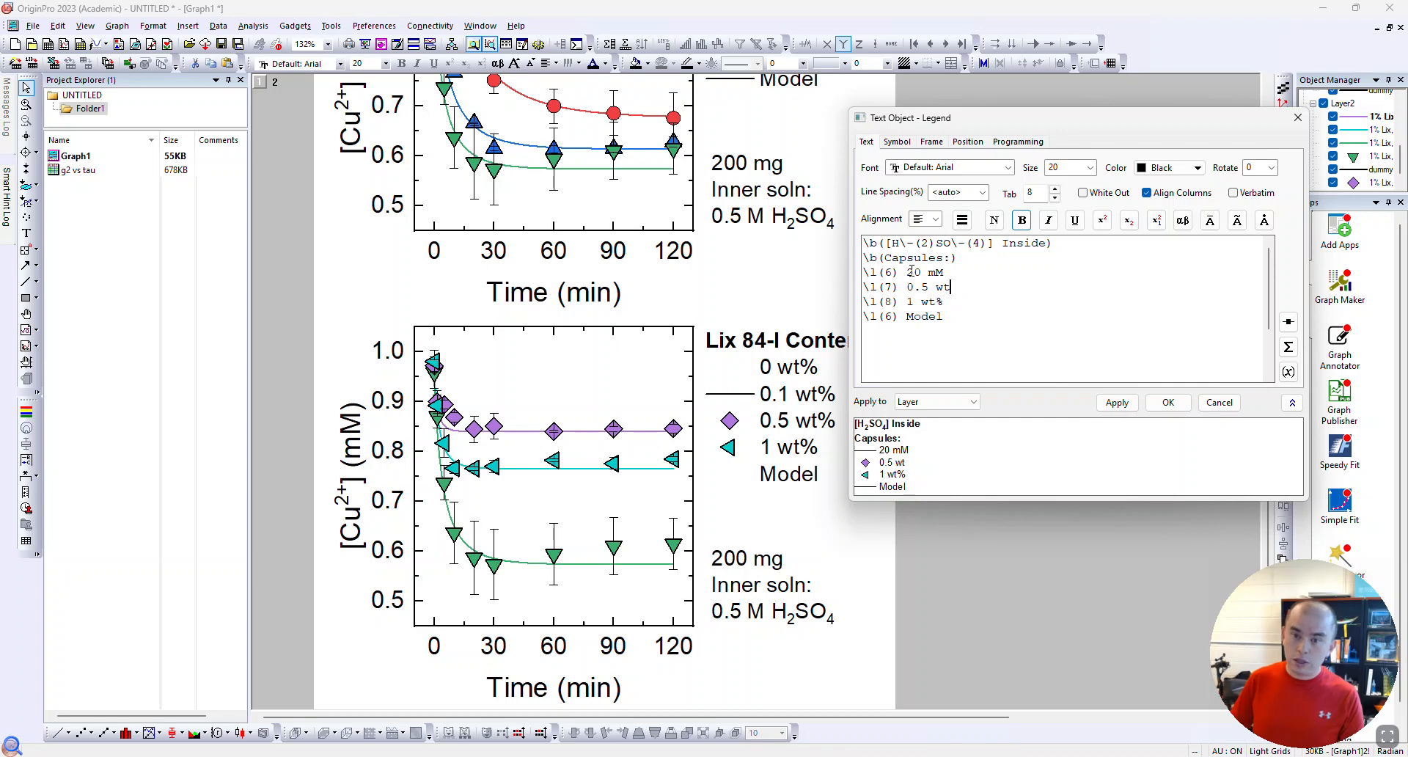
Relabel the 0.5 wt% and 1 wt% legend entries as 100 mM and 500 mM, and apply the legend changes
{"action": "type", "text": "10"}
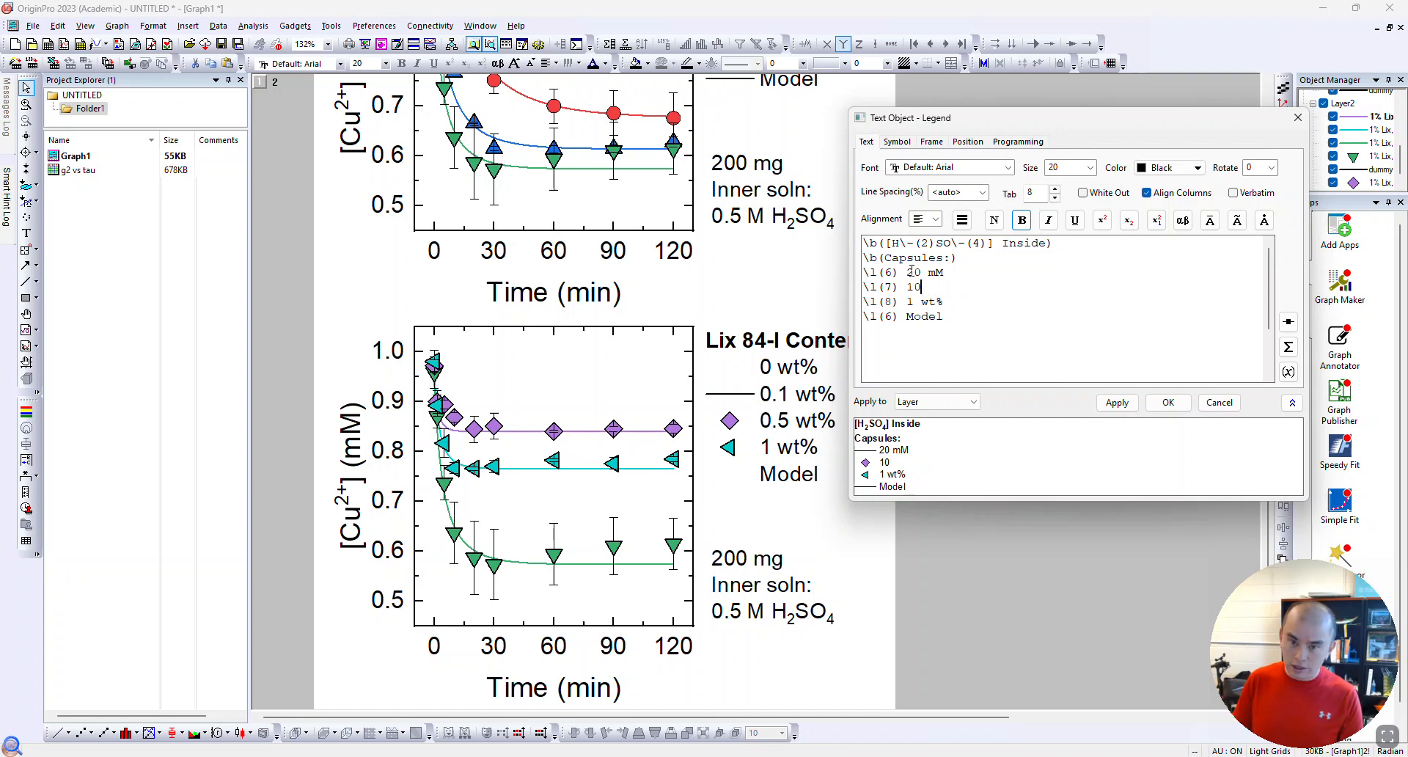
{"action": "type", "text": "0 mM"}
{"action": "key", "text": "BackSpace"}
{"action": "key", "text": "BackSpace"}
{"action": "key", "text": "BackSpace"}
{"action": "key", "text": "BackSpace"}
{"action": "key", "text": "BackSpace"}
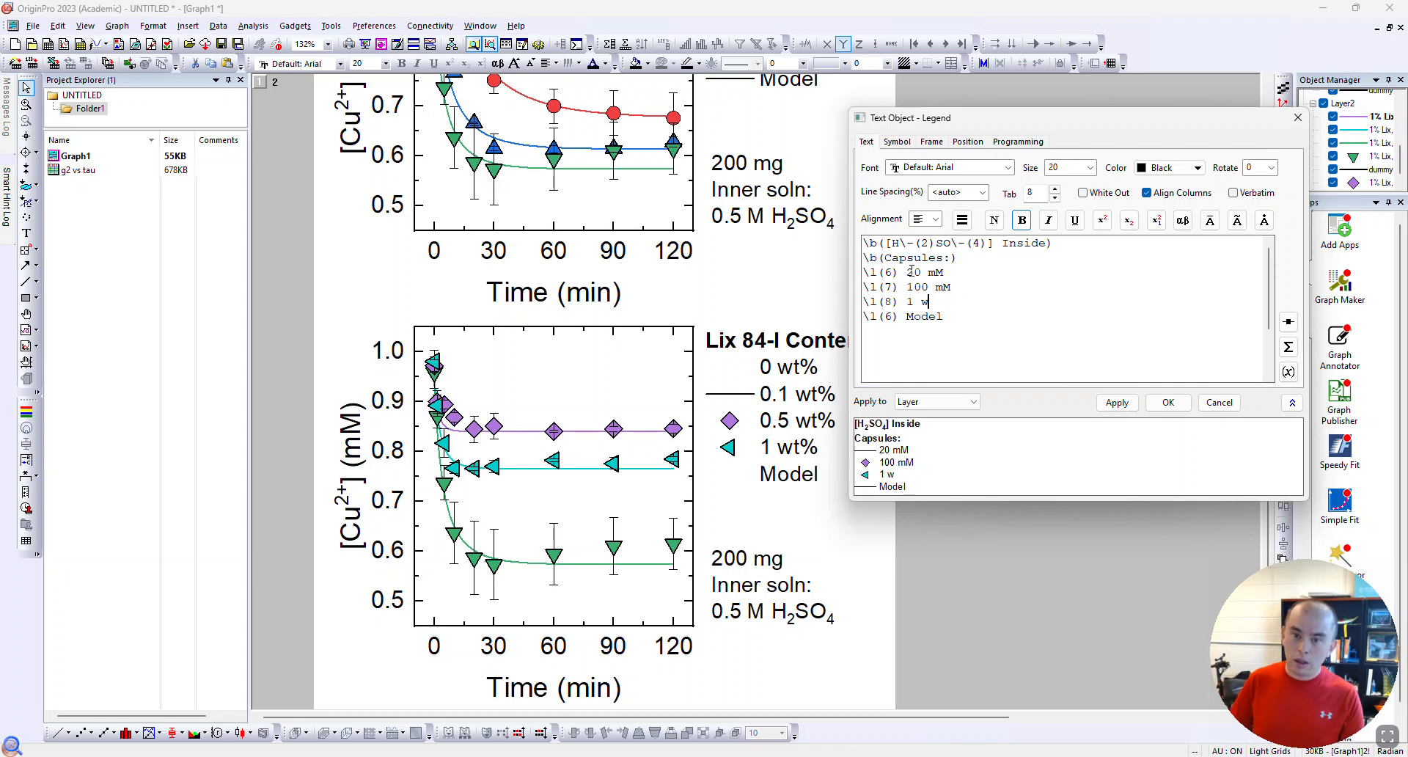
{"action": "type", "text": "500 mM"}
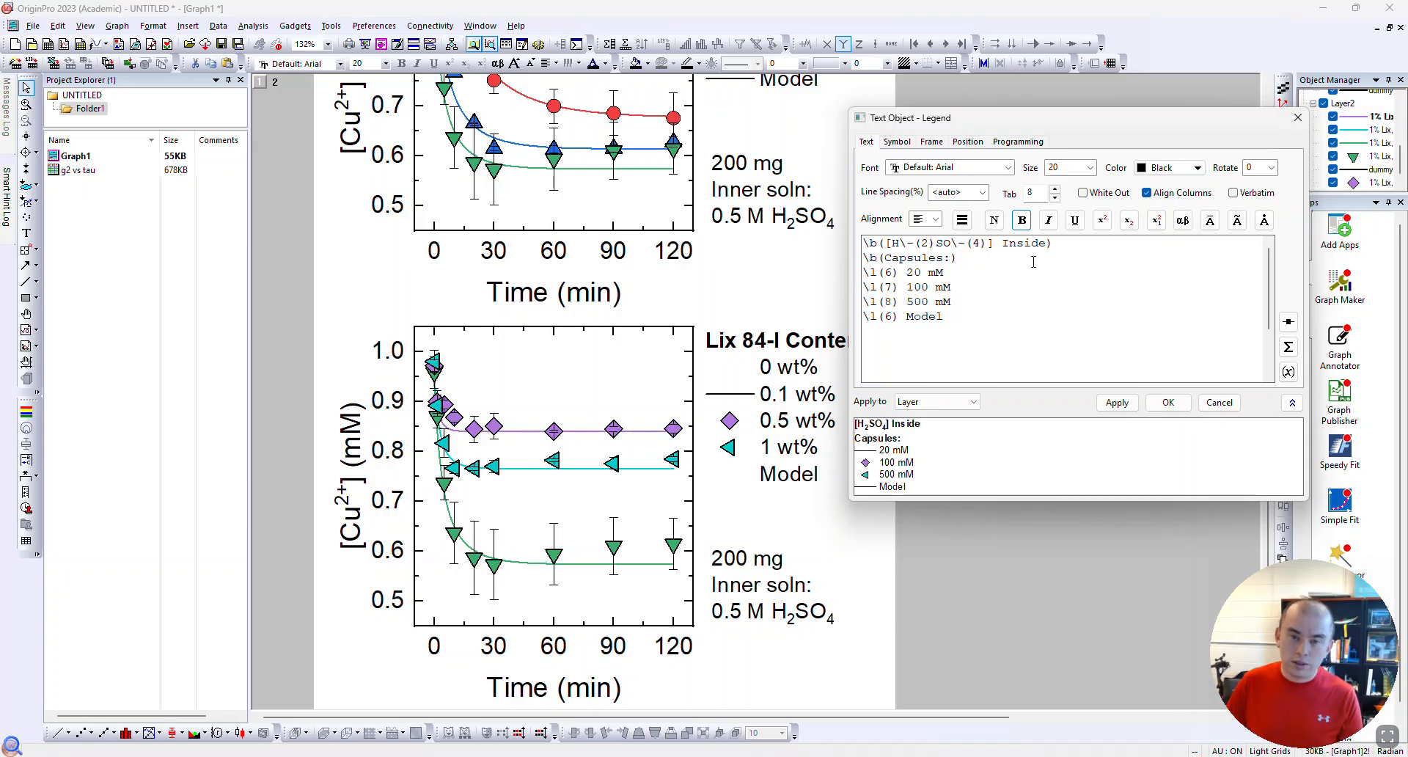
{"action": "left_click", "coordinate": [1117, 401]}
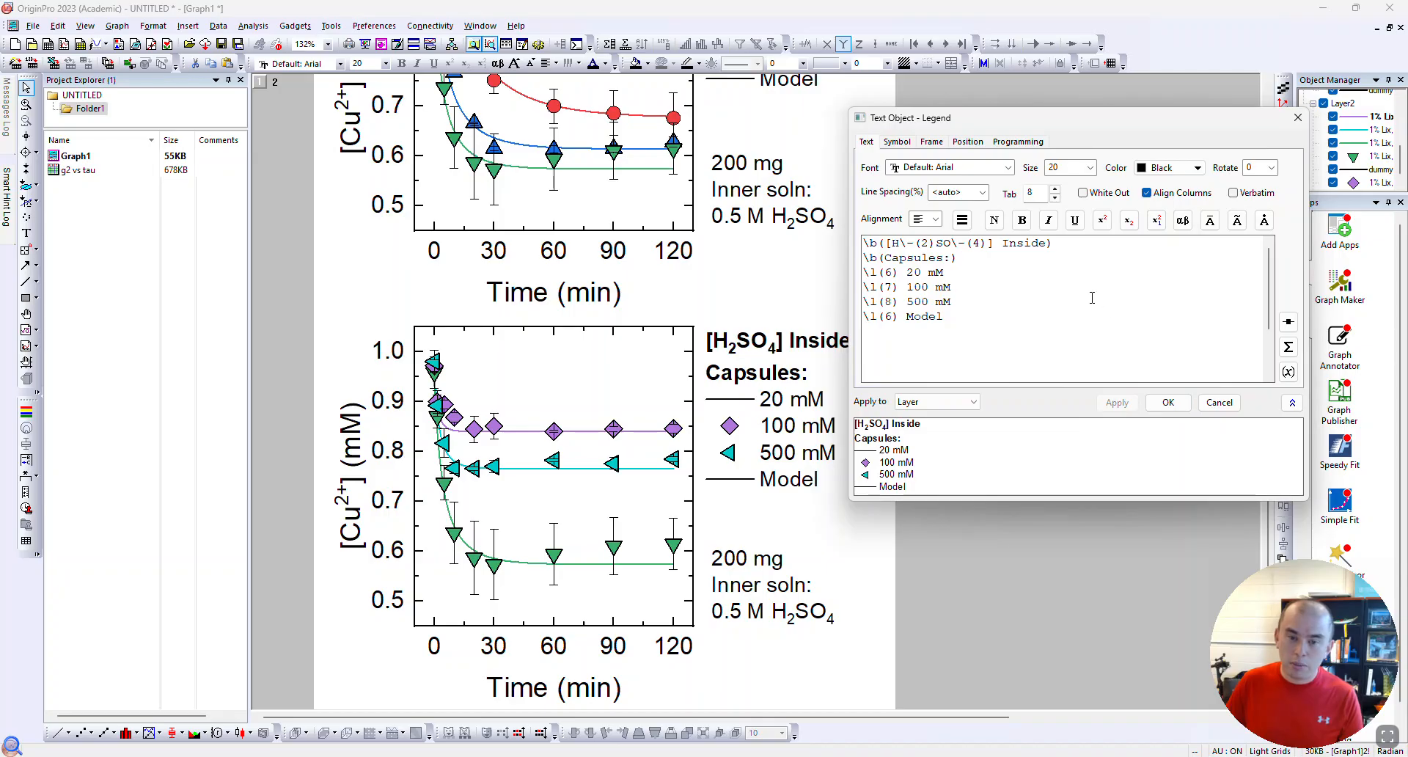
Change the plot numbers of the lower legend's 20 mM and 100 mM entries to 7 and 8
{"action": "left_click_drag", "start_coordinate": [1078, 128], "coordinate": [1087, 119]}
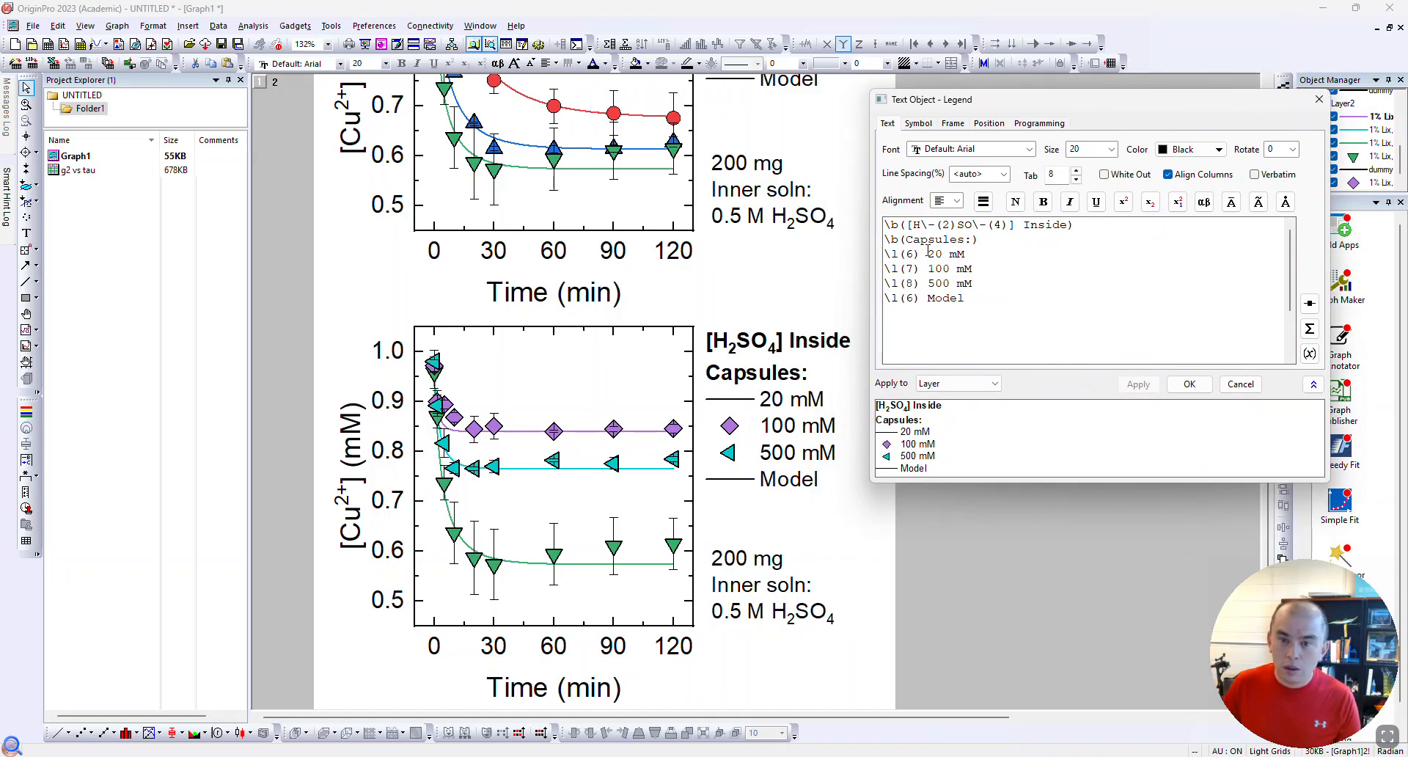
{"action": "key", "text": "BackSpace"}
{"action": "type", "text": "7"}
{"action": "key", "text": "Down"}
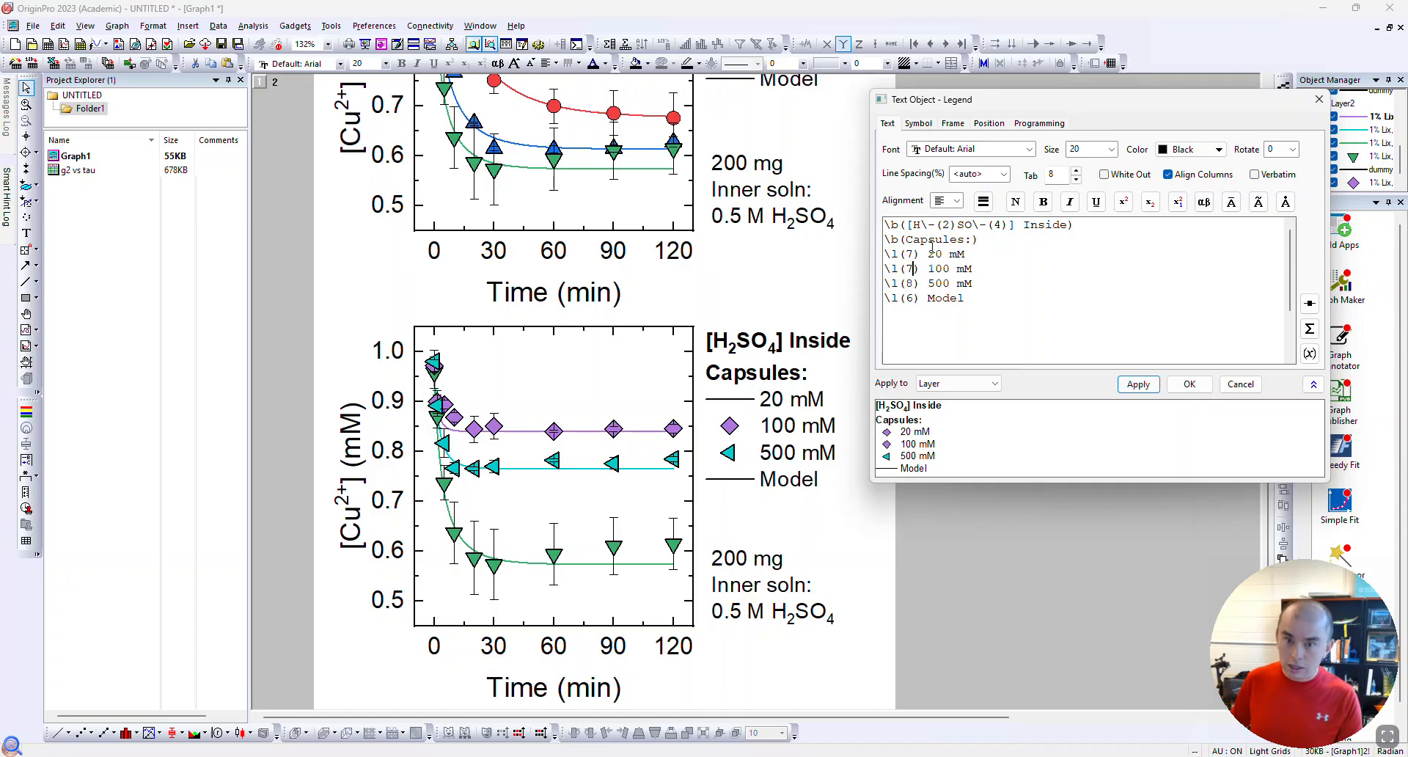
{"action": "key", "text": "BackSpace"}
{"action": "type", "text": "8"}
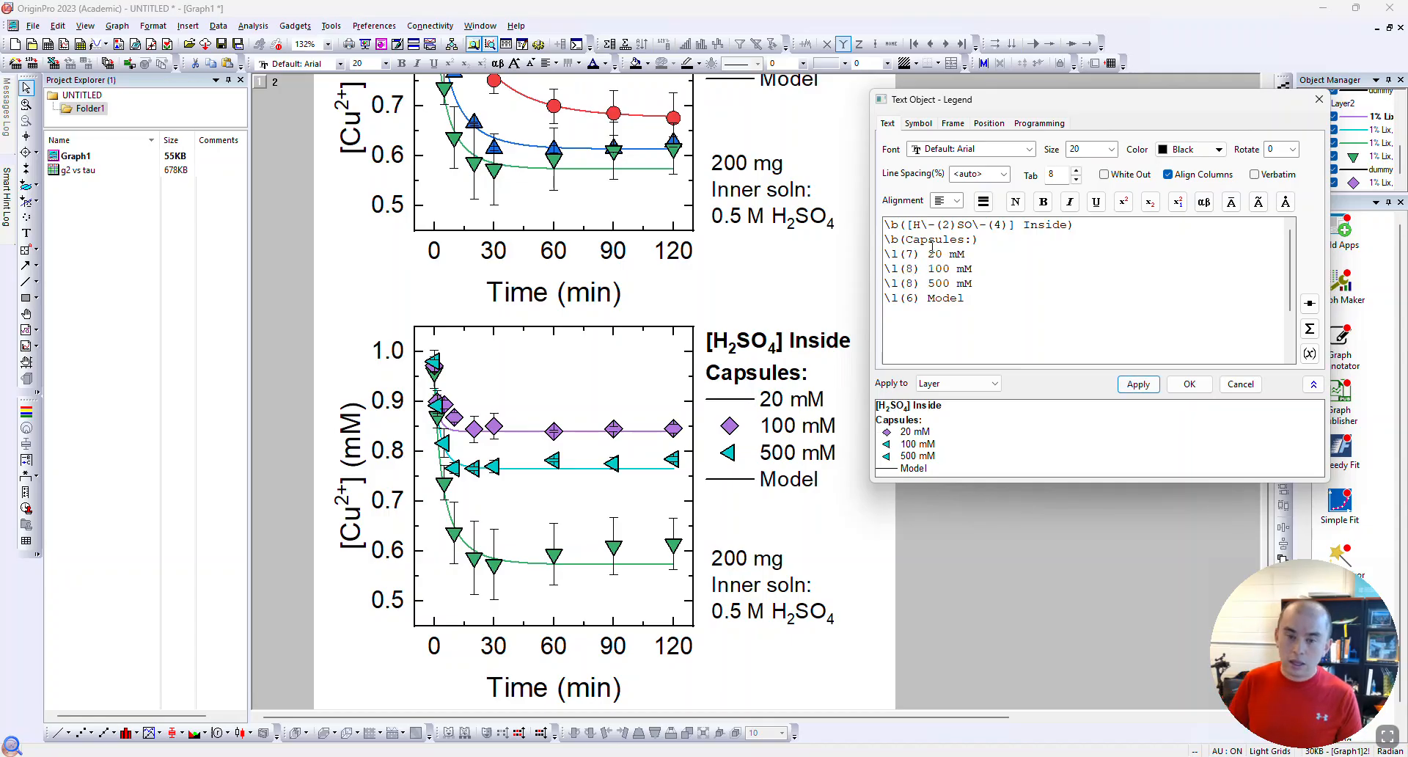
Change the plot number of the legend's 500 mM entry to 4 and apply the legend changes
{"action": "key", "text": "BackSpace"}
{"action": "type", "text": "9"}
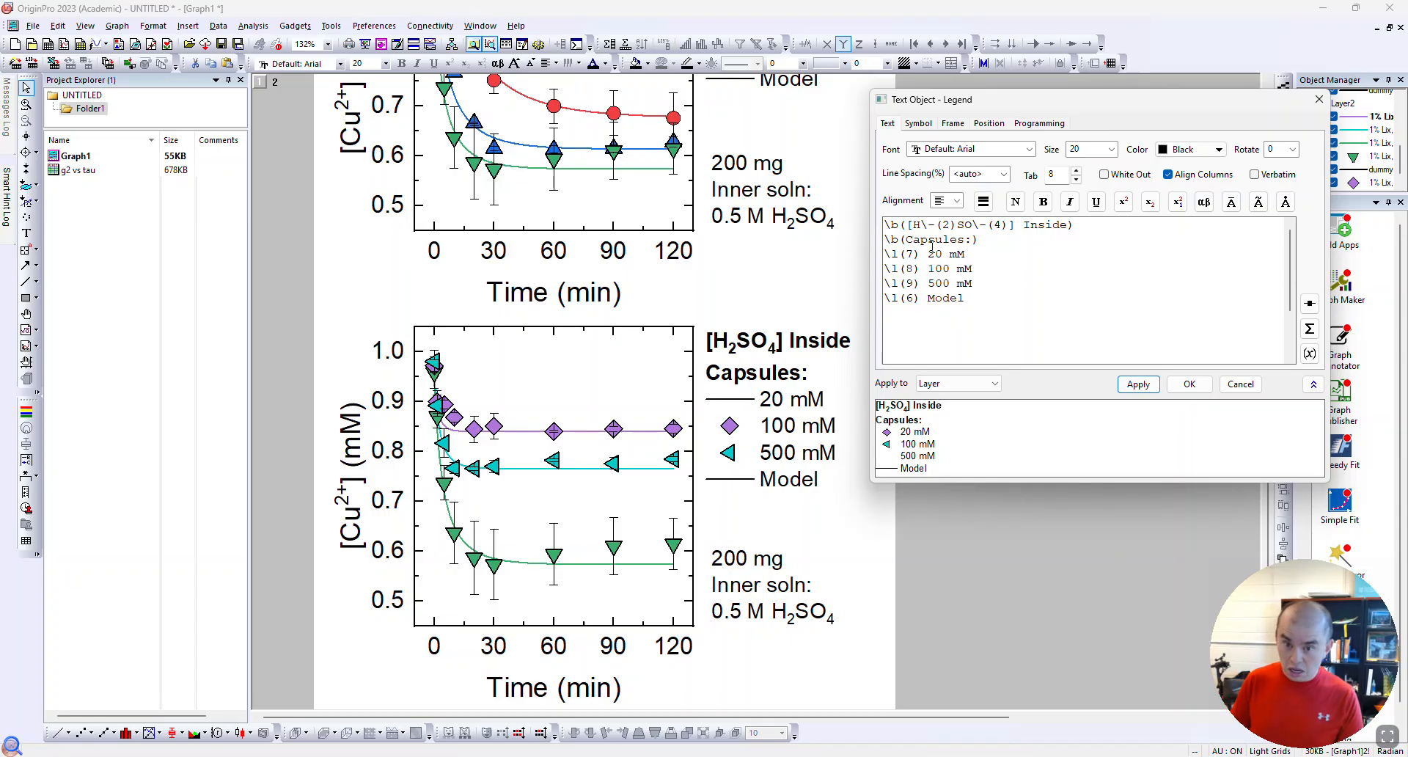
{"action": "key", "text": "BackSpace"}
{"action": "type", "text": "4"}
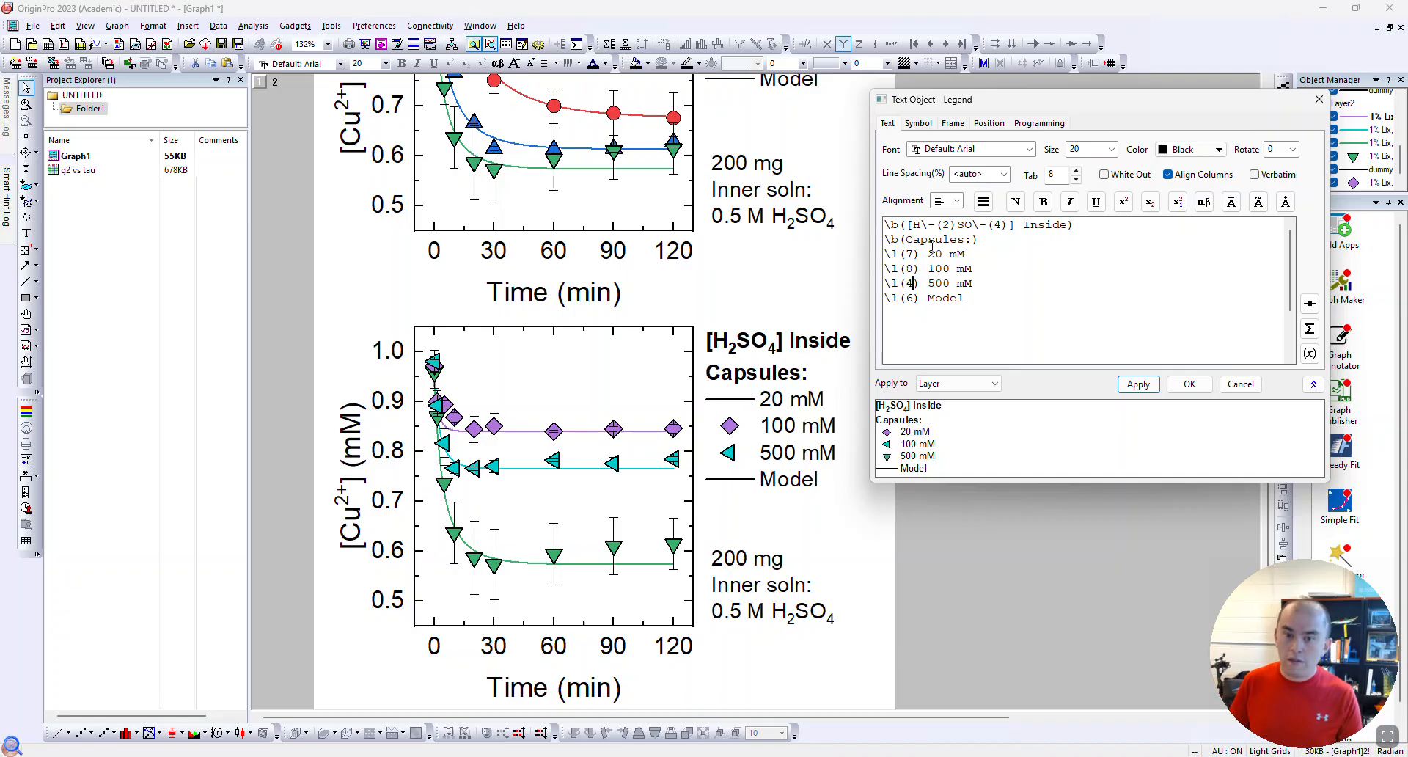
{"action": "left_click", "coordinate": [1144, 386]}
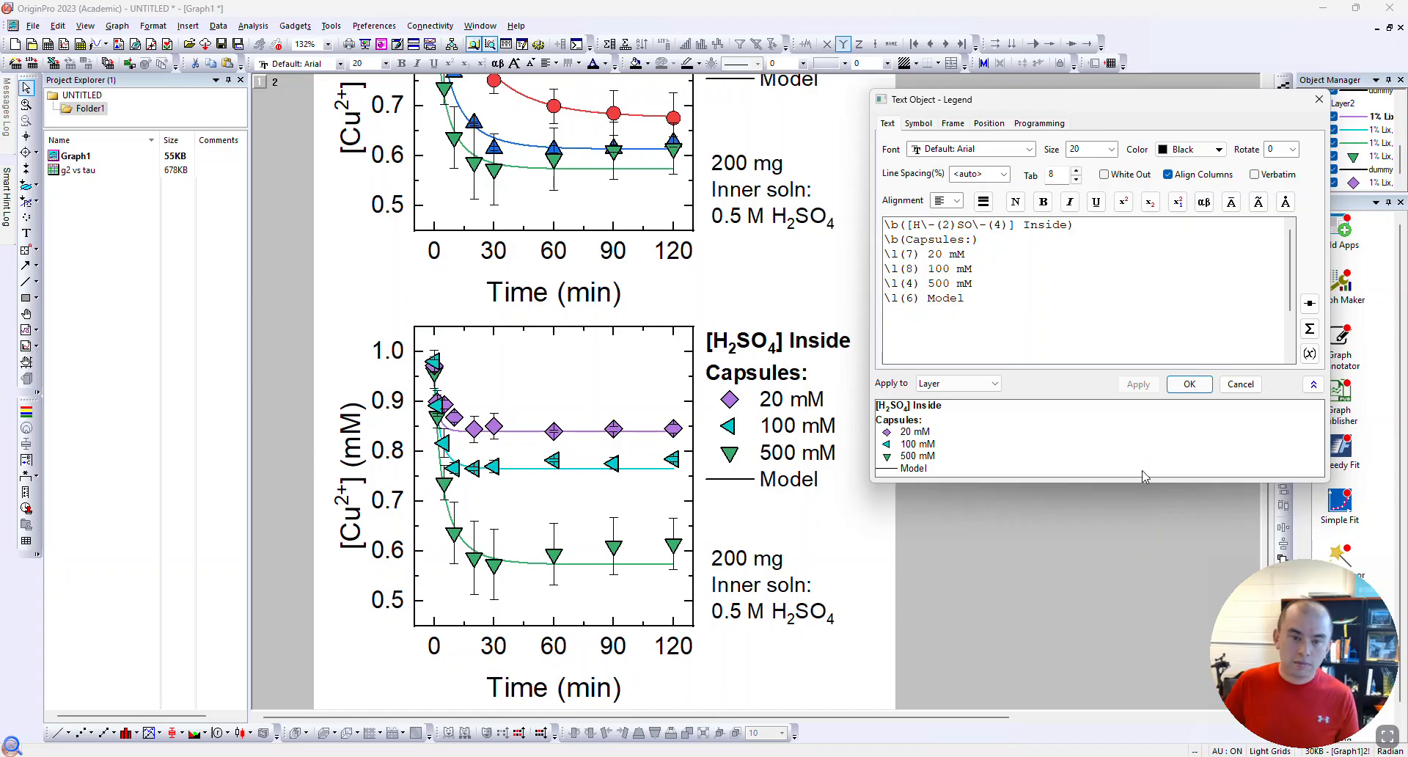
{"action": "left_click", "coordinate": [1189, 385]}
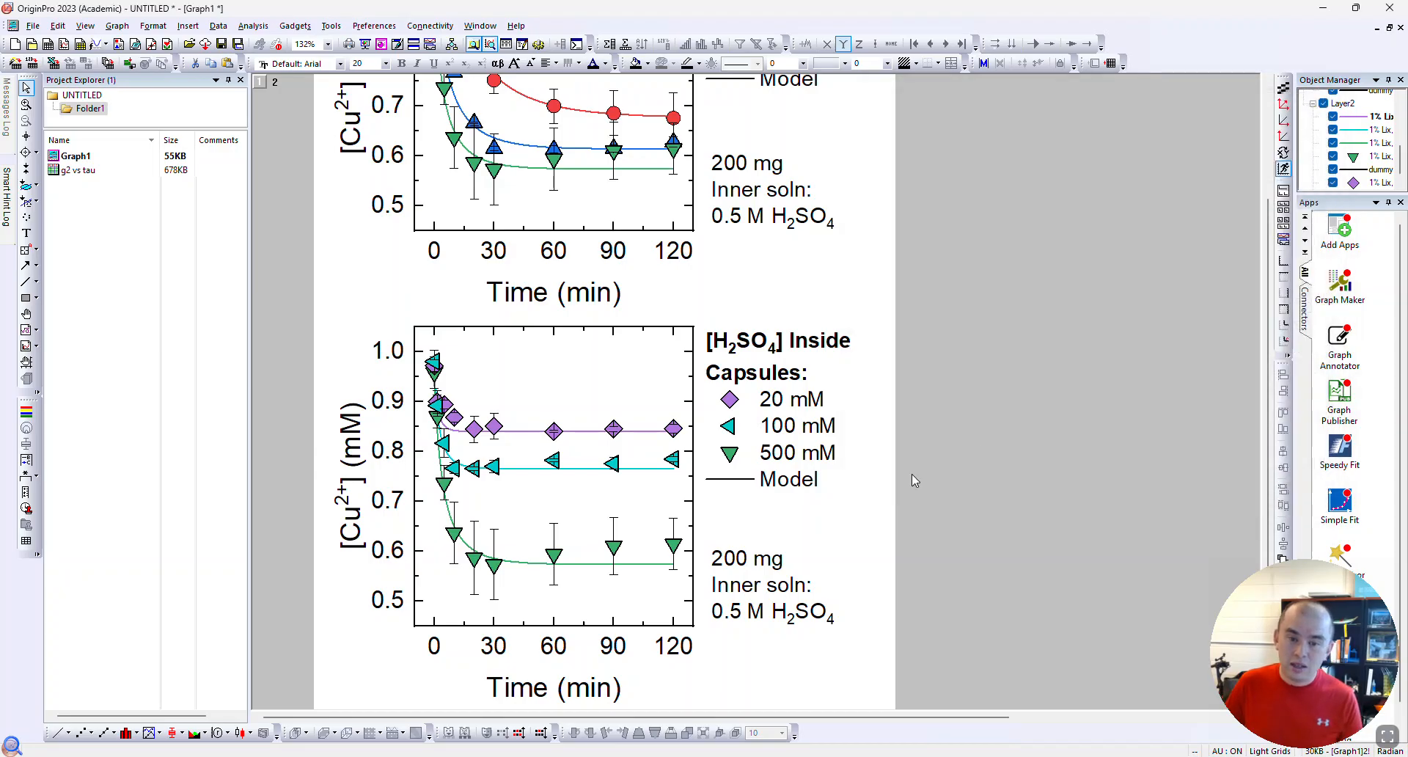
Replace the inner solution lines in the lower graph's annotation with "Lix 84-I: 1 wt%"
{"action": "left_click", "coordinate": [755, 575]}
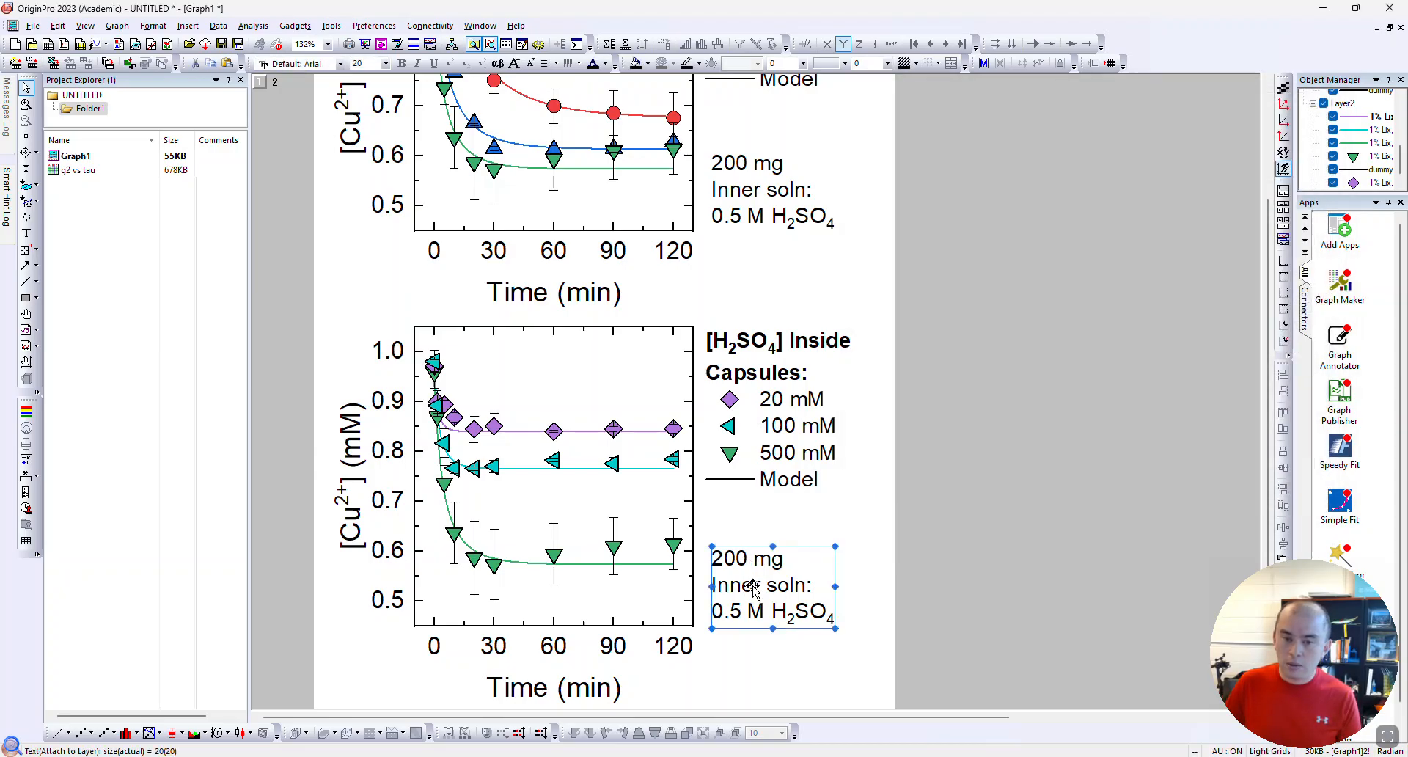
{"action": "double_click", "coordinate": [754, 587]}
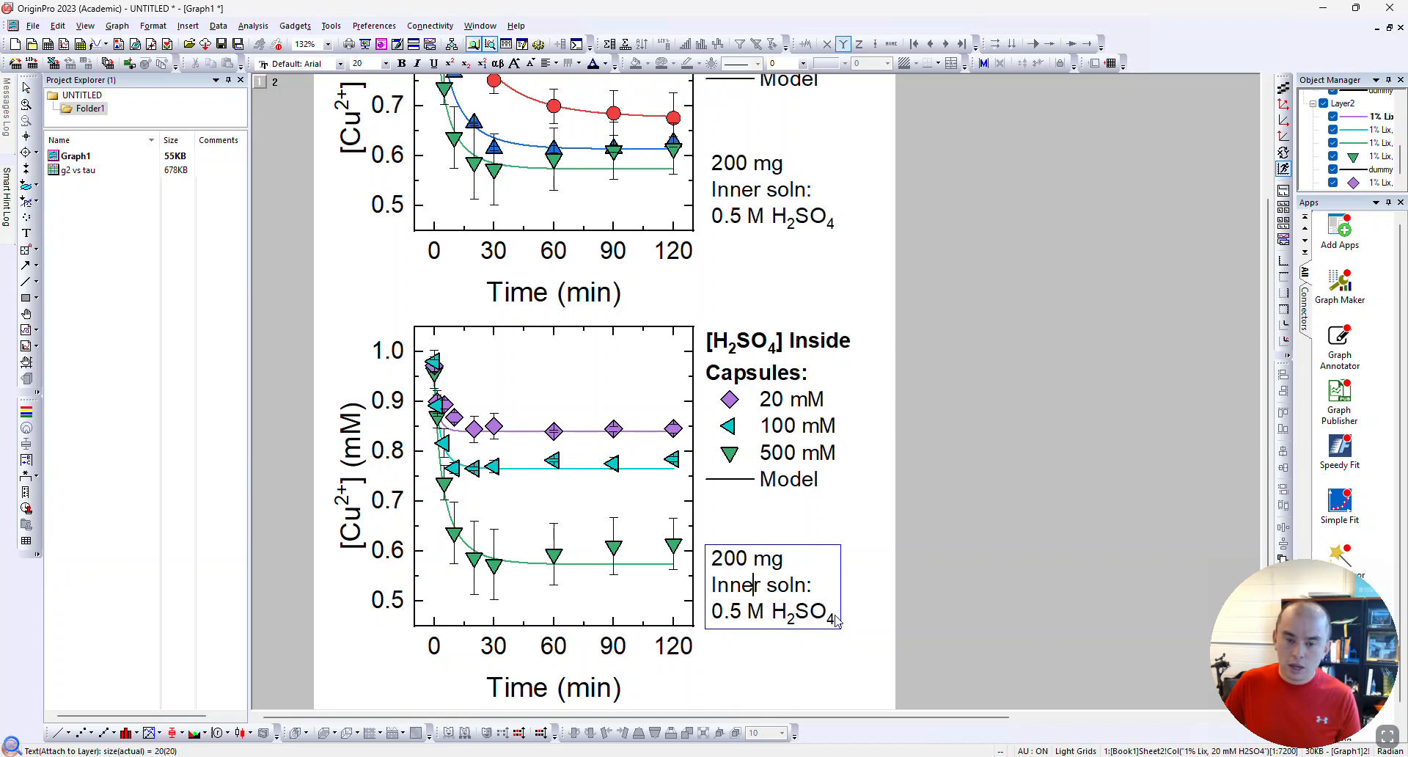
{"action": "left_click_drag", "start_coordinate": [836, 621], "coordinate": [722, 576]}
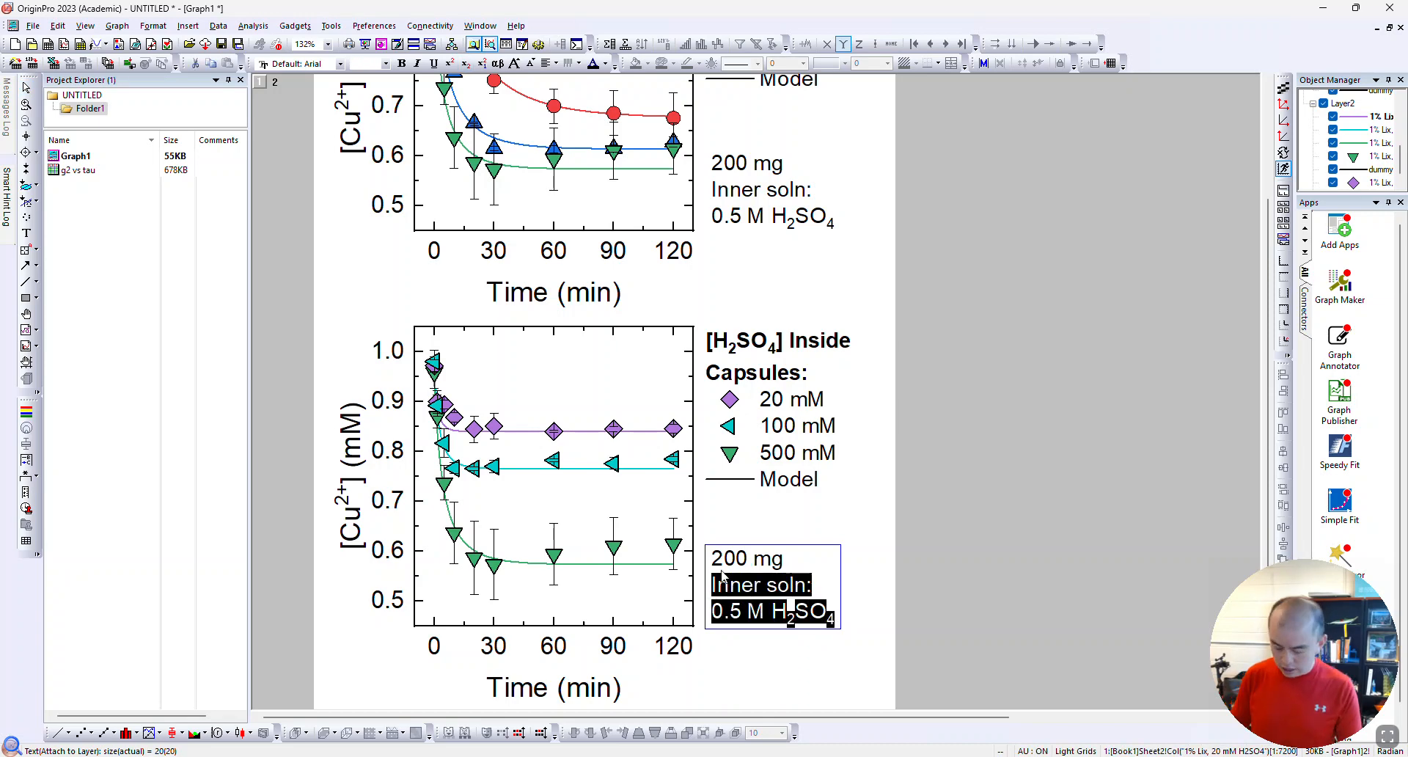
{"action": "type", "text": "Lix 84-I"}
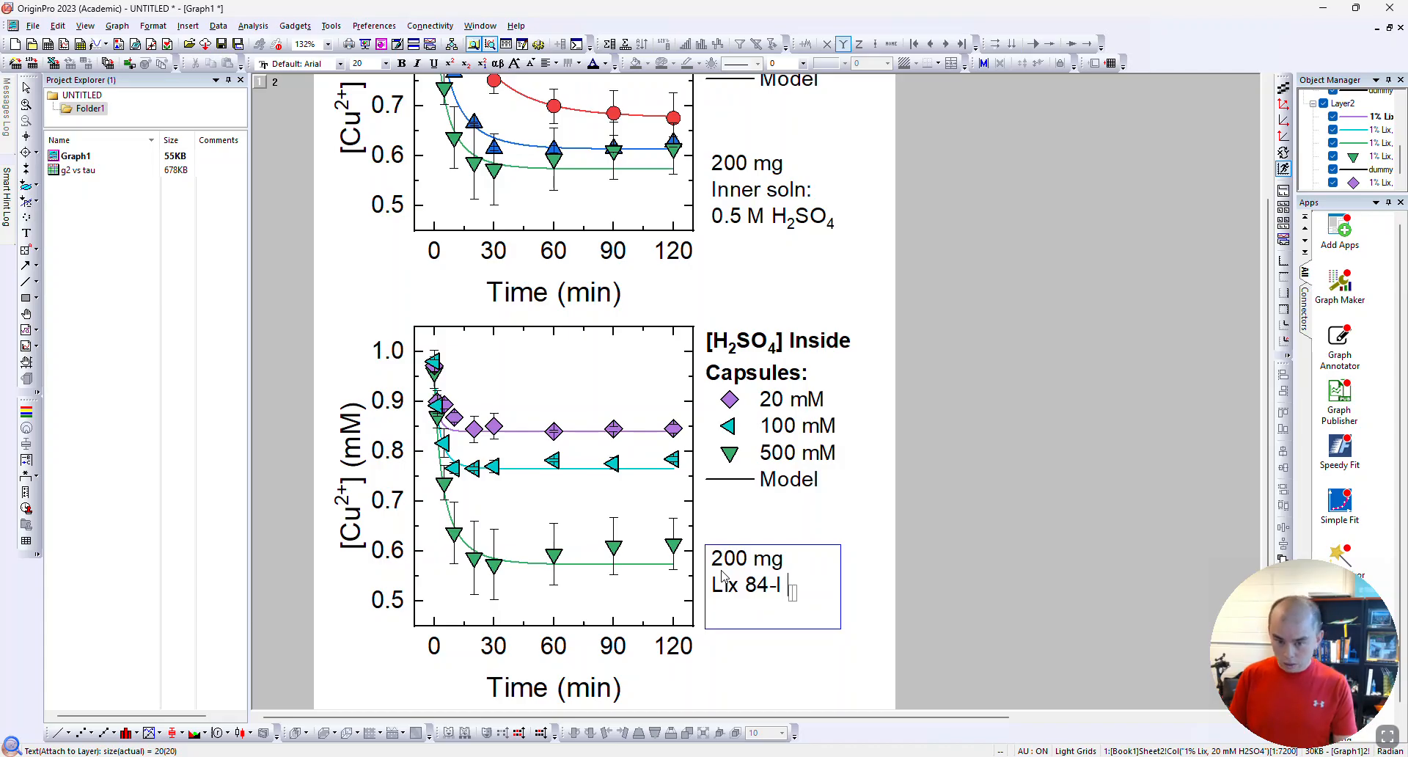
{"action": "key", "text": "BackSpace"}
{"action": "type", "text": ": 1 wt"}
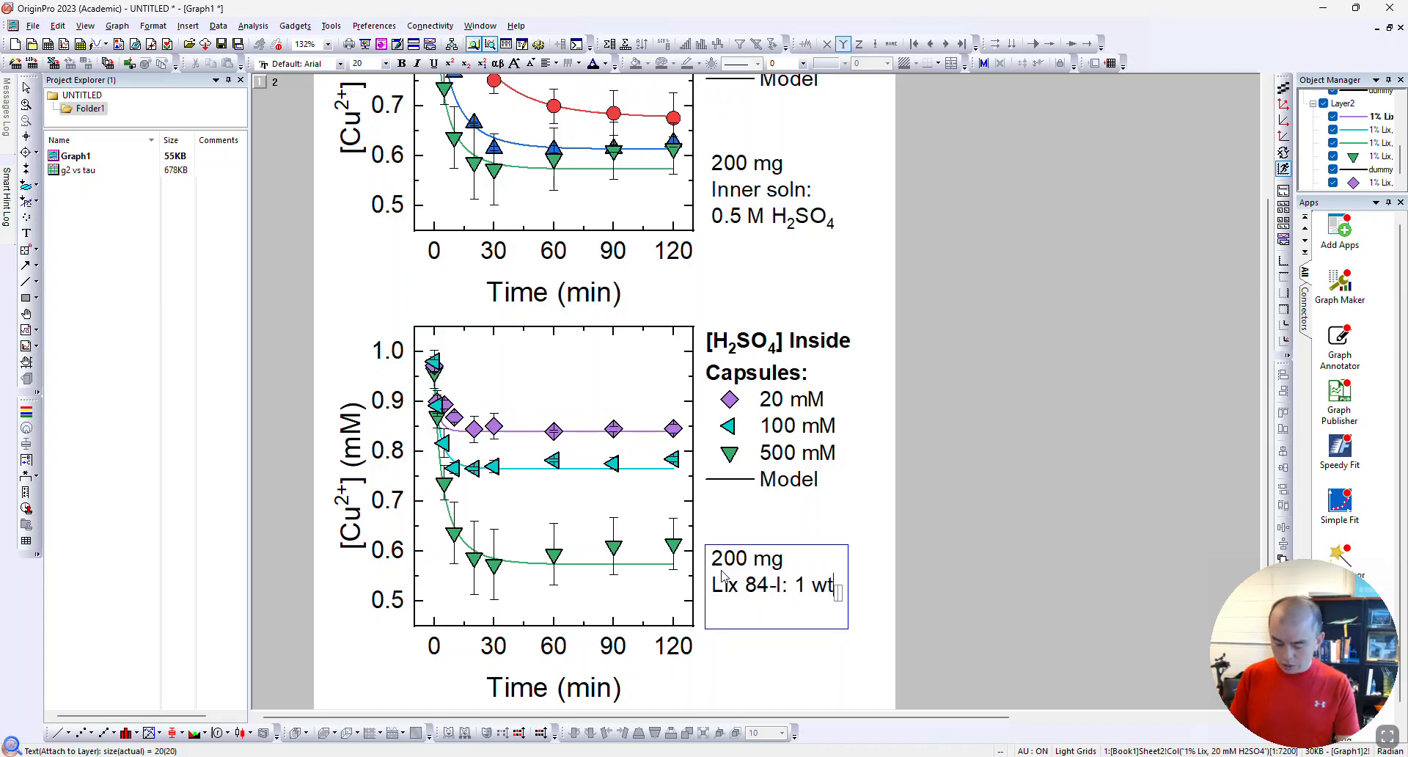
{"action": "type", "text": "%"}
{"action": "left_click", "coordinate": [884, 487]}
Move the lower graph's two-line annotation down so it sits level with the bottom of the plot frame
{"action": "left_click", "coordinate": [759, 579]}
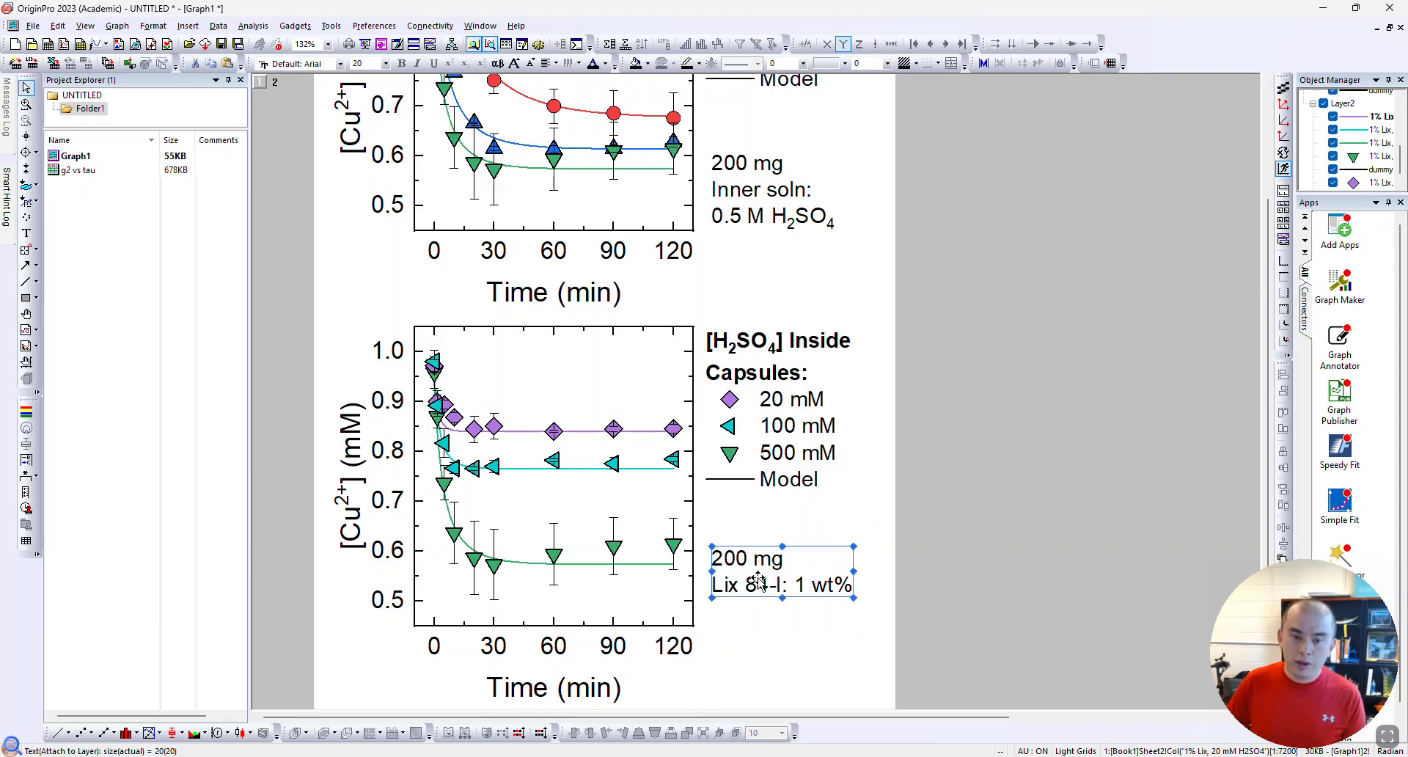
{"action": "left_click_drag", "start_coordinate": [758, 579], "coordinate": [749, 606]}
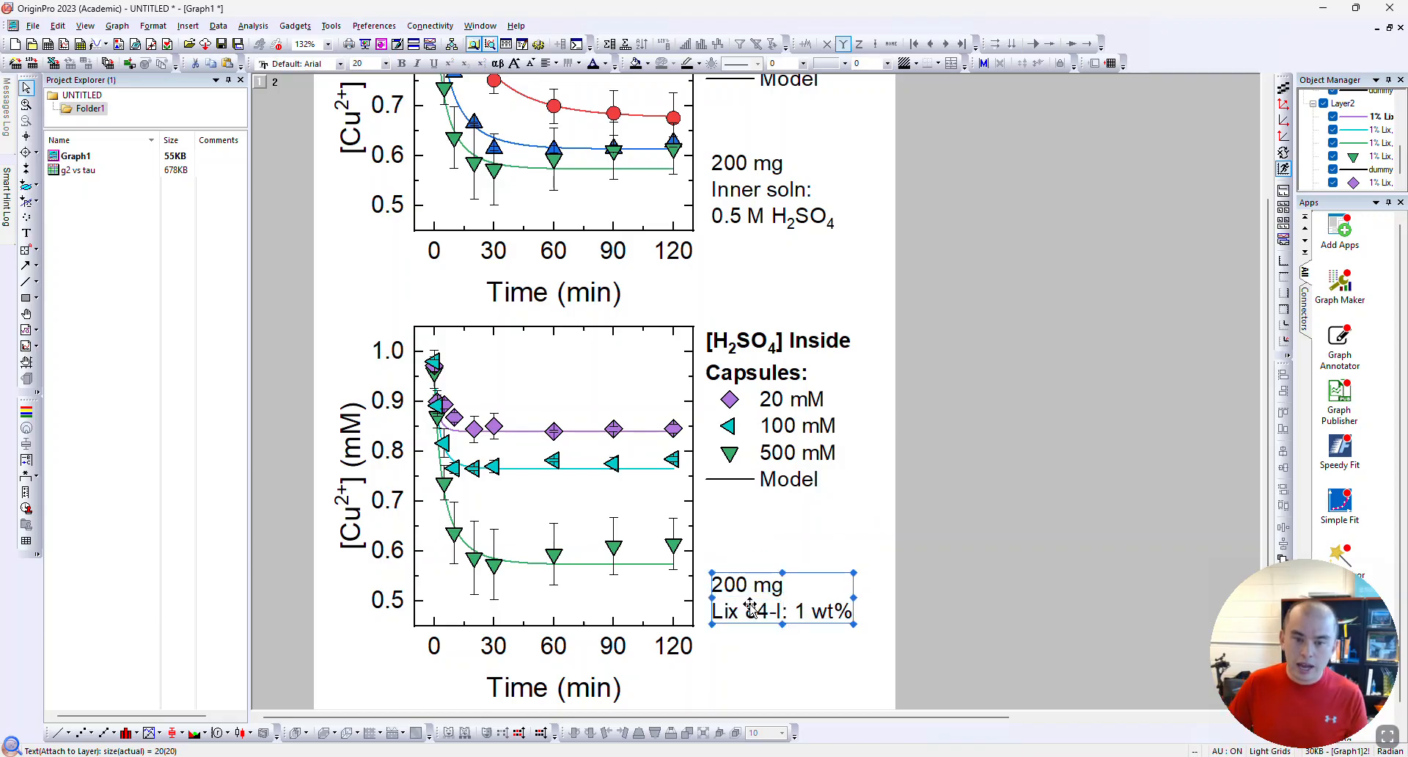
{"action": "key", "text": "ctrl+z"}
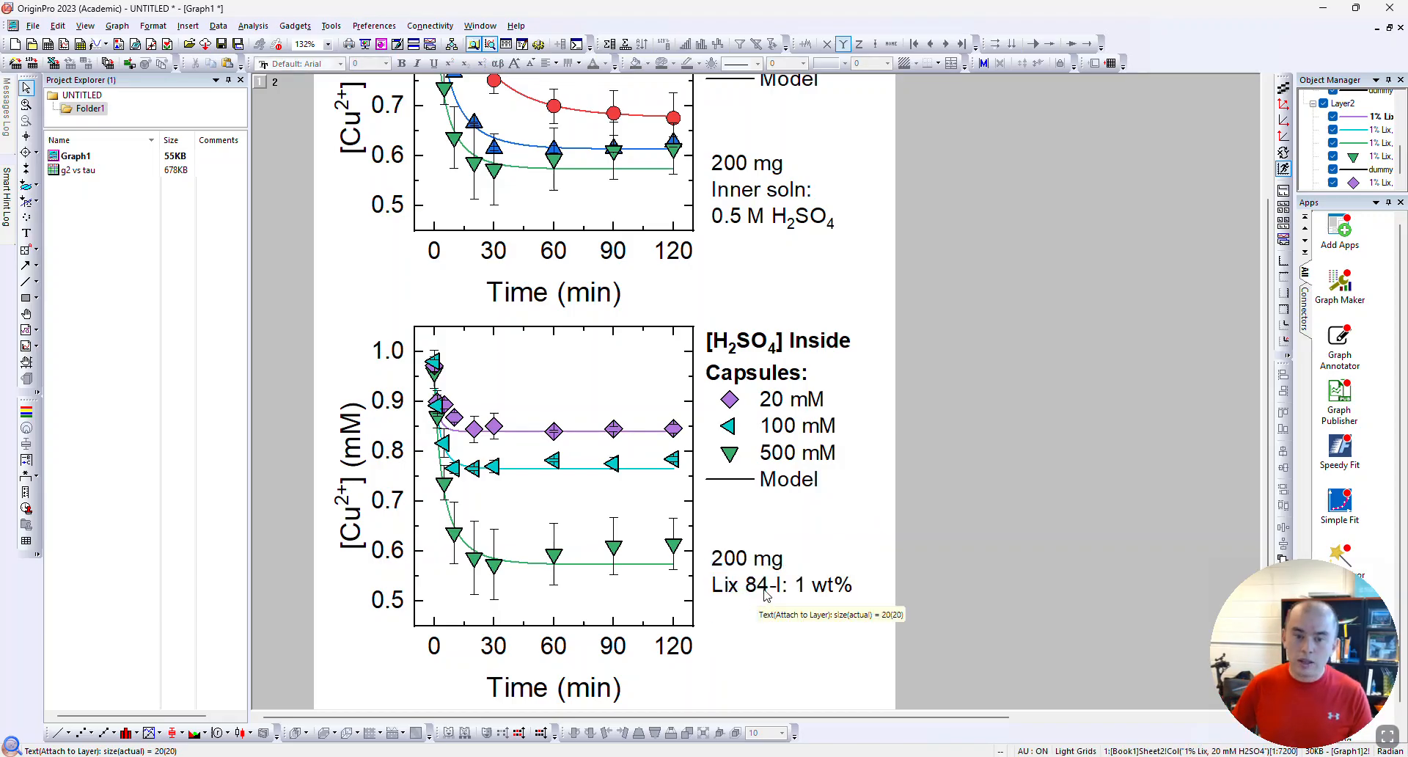
{"action": "double_click", "coordinate": [765, 594]}
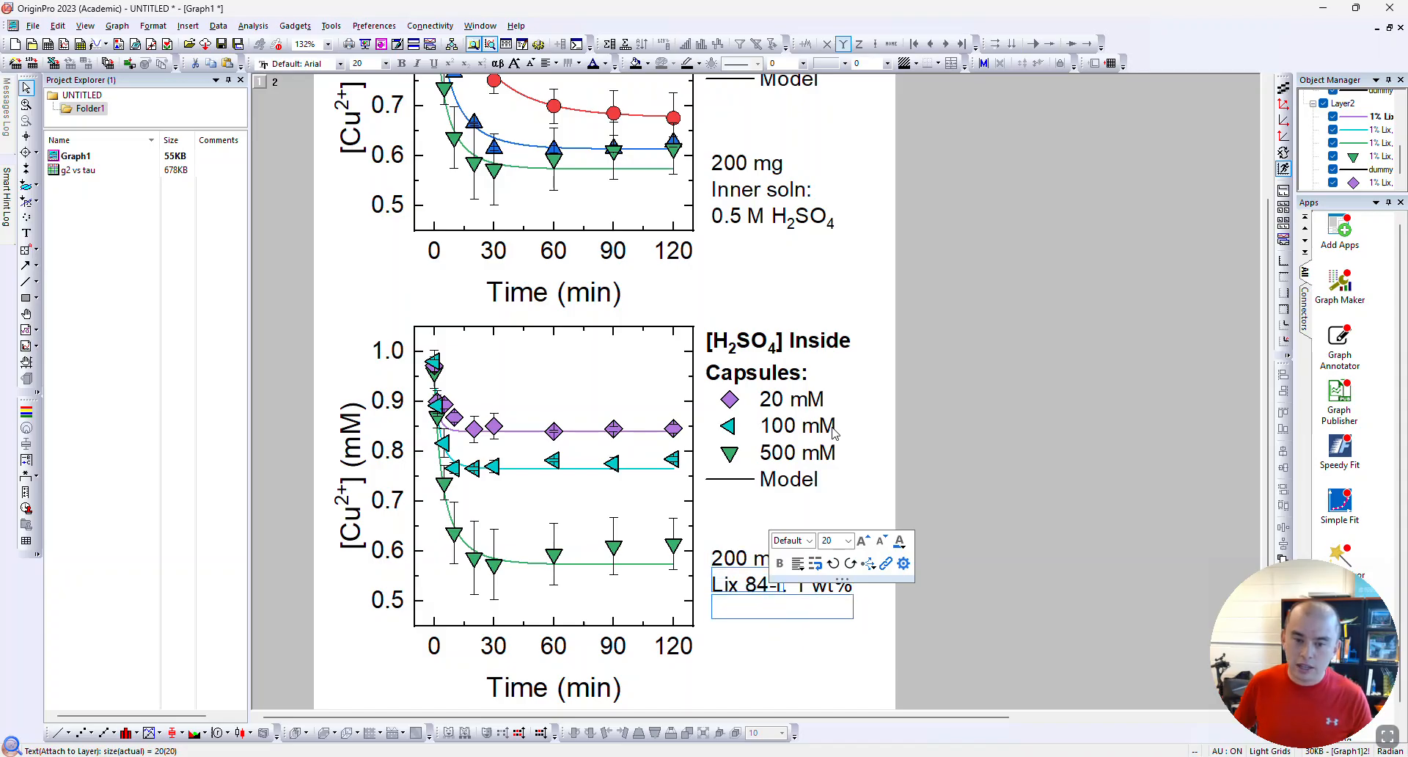
{"action": "key", "text": "Escape"}
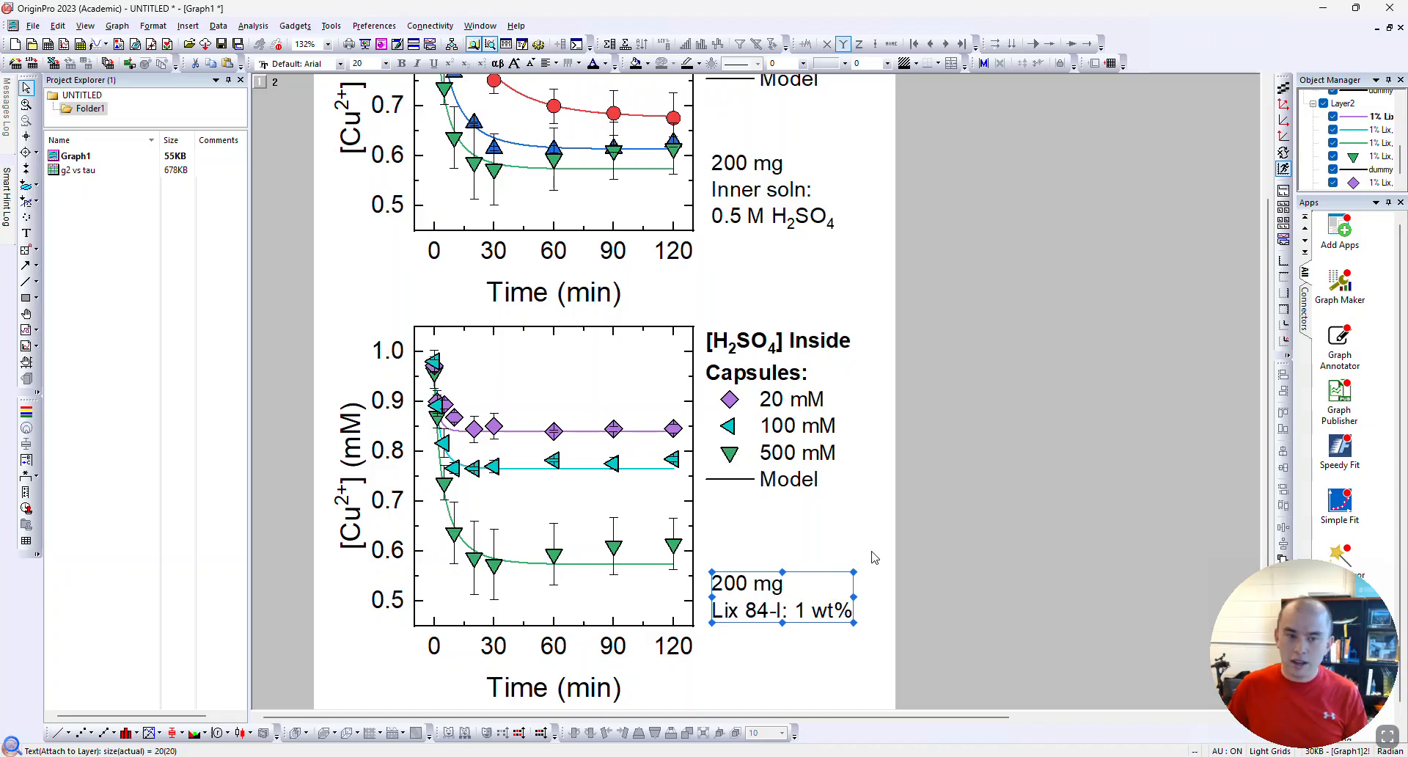
{"action": "left_click", "coordinate": [810, 525]}
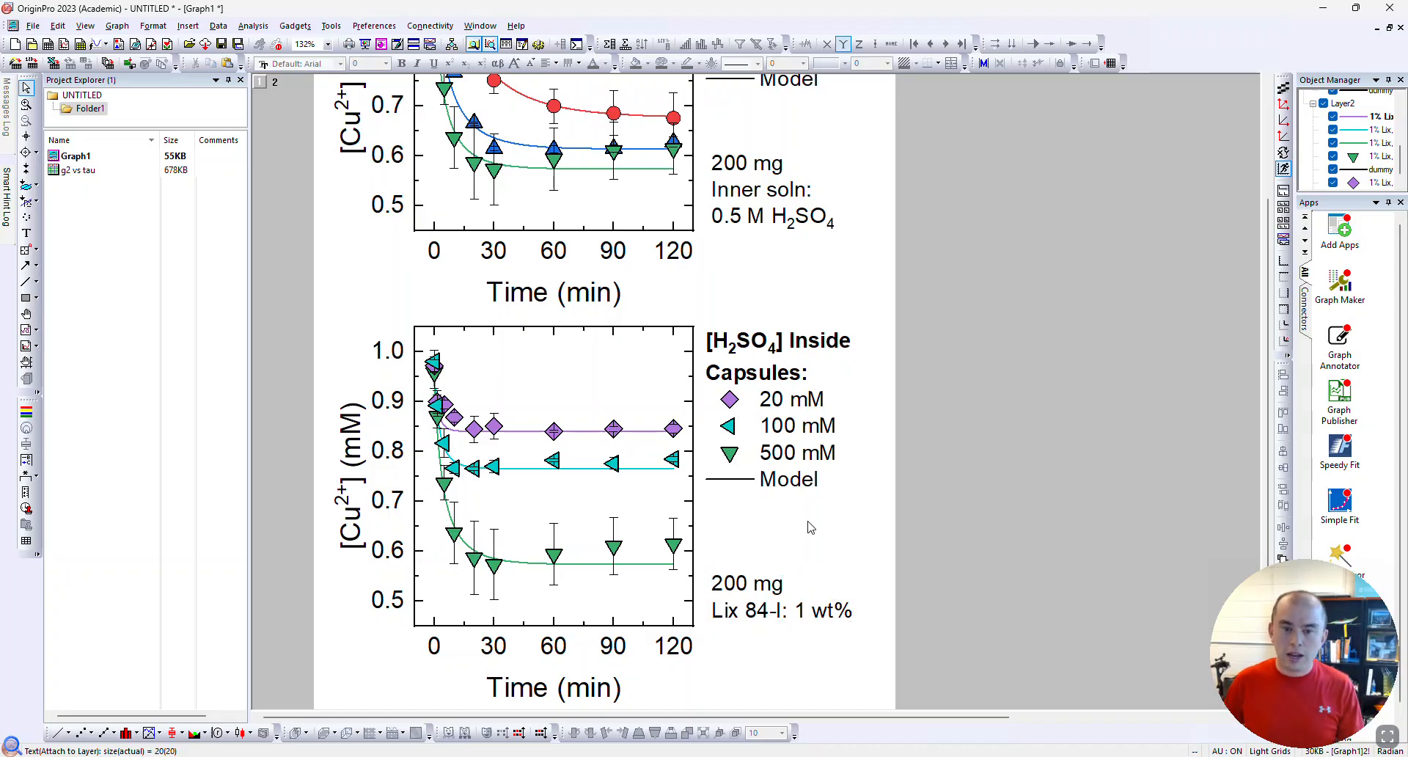
Add a text label "A" at the upper-left corner of the upper graph
{"action": "scroll", "coordinate": [772, 522], "scroll_direction": "down", "scroll_amount": 1}
{"action": "scroll", "coordinate": [775, 504], "scroll_direction": "up", "scroll_amount": 1}
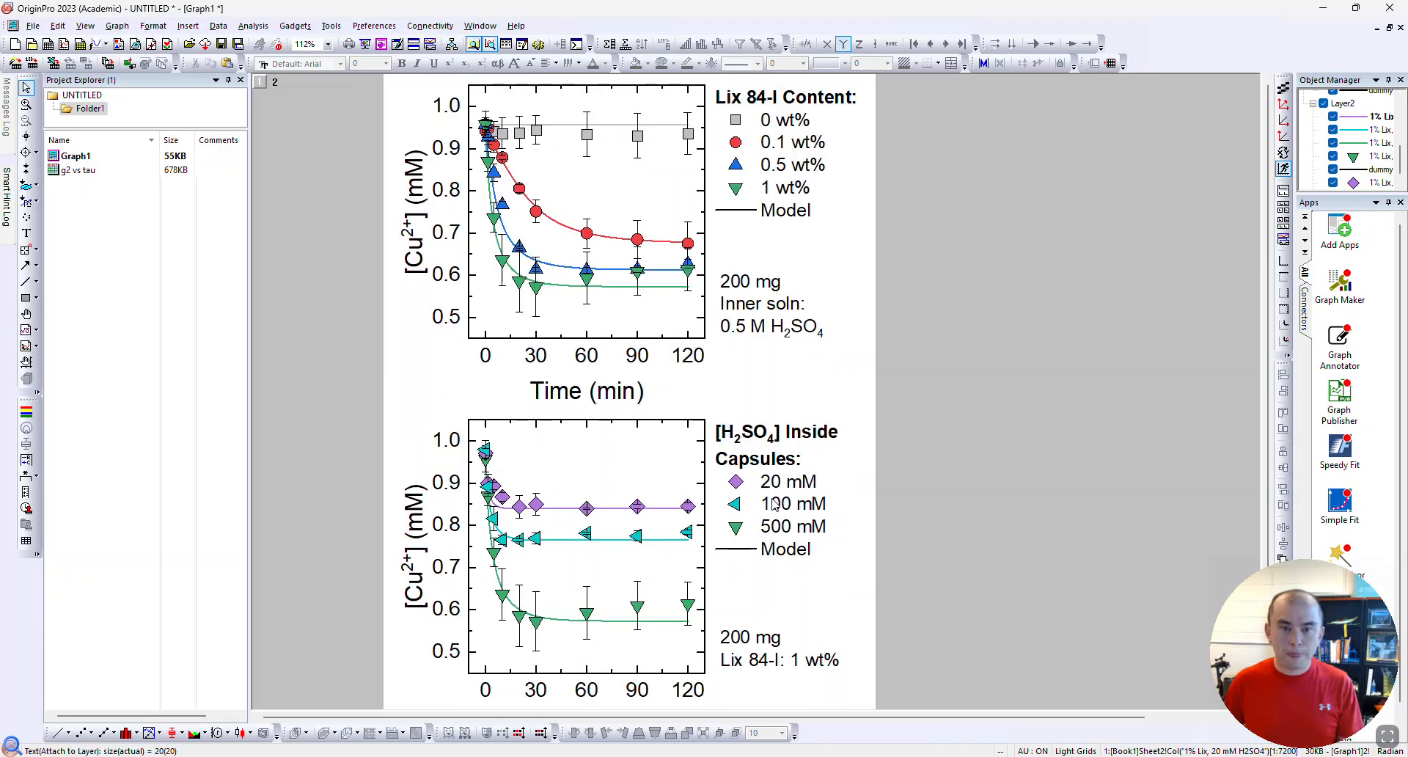
{"action": "scroll", "coordinate": [773, 506], "scroll_direction": "down", "scroll_amount": 1}
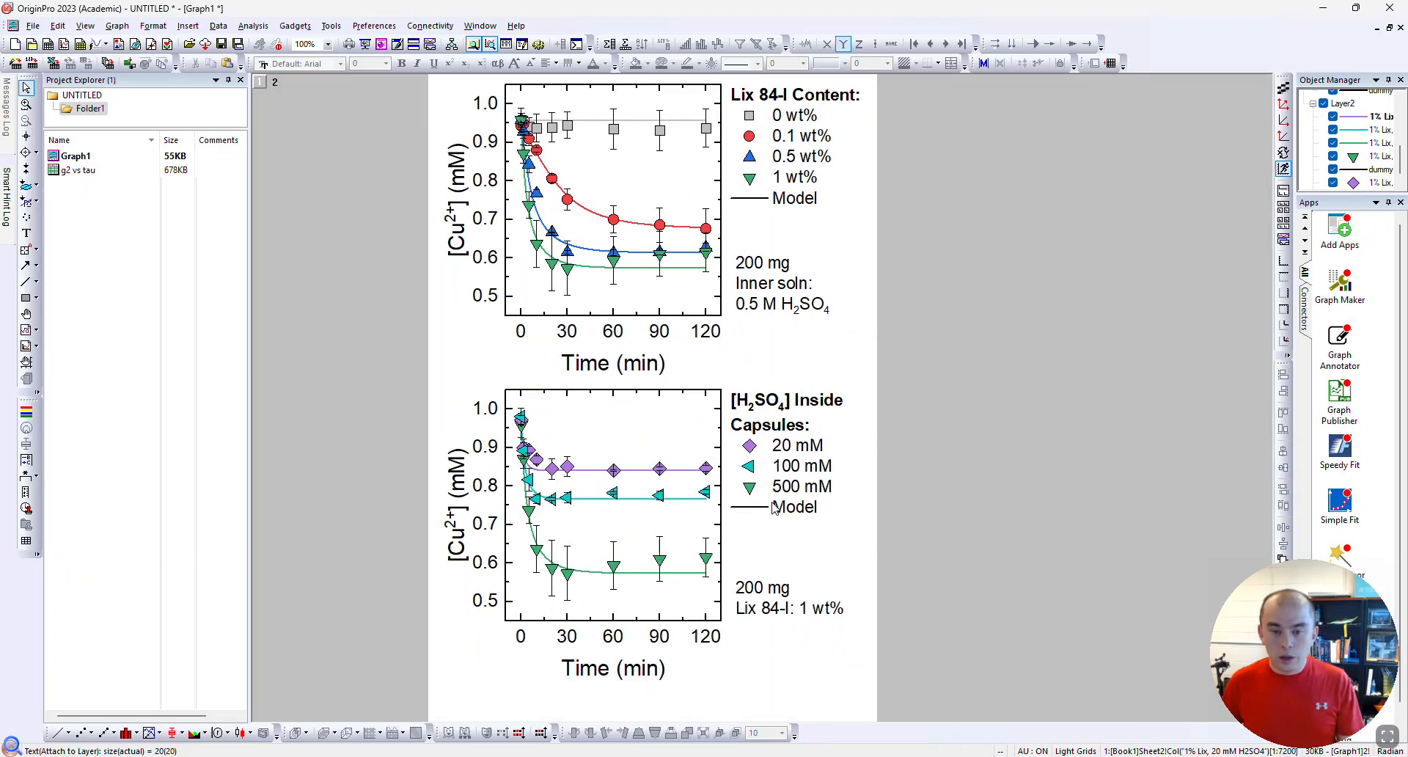
{"action": "left_click", "coordinate": [791, 591]}
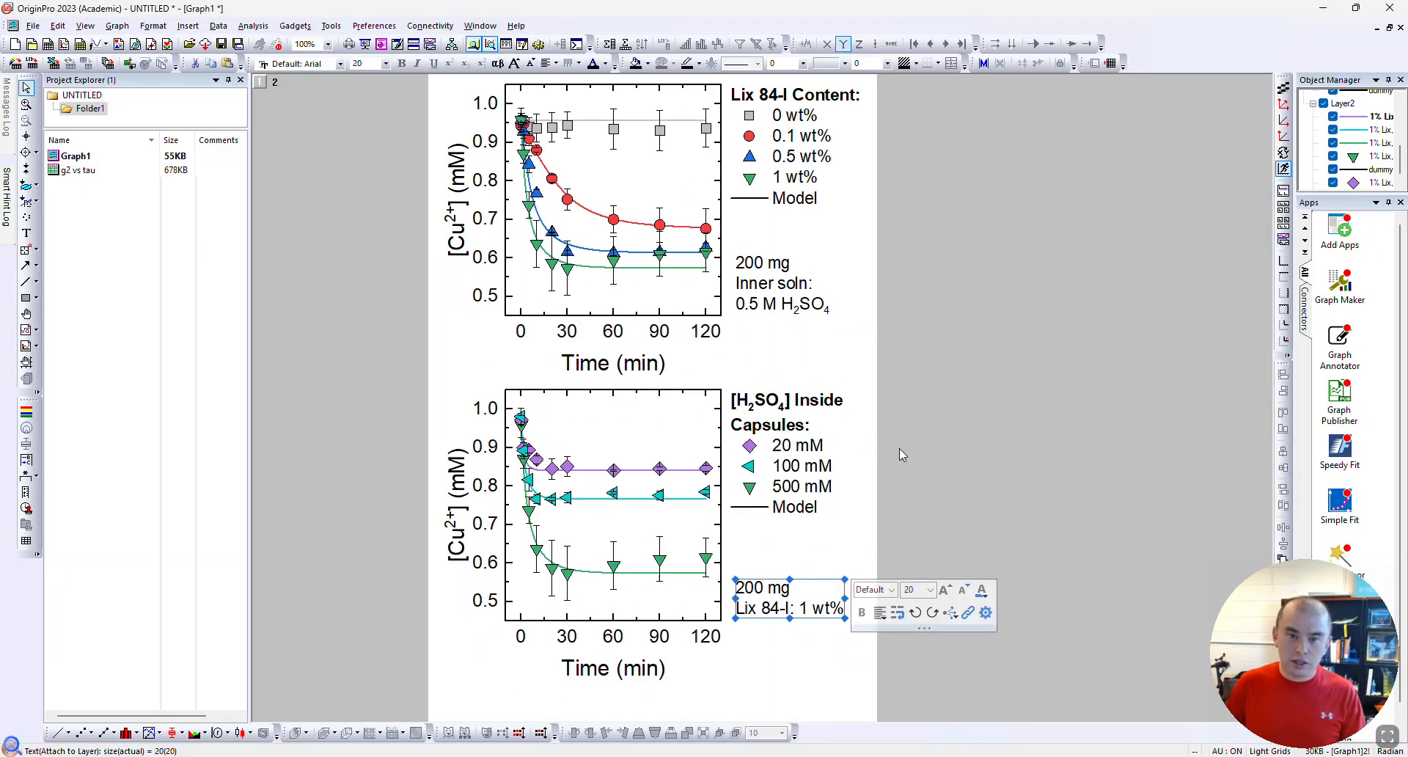
{"action": "left_click", "coordinate": [927, 400]}
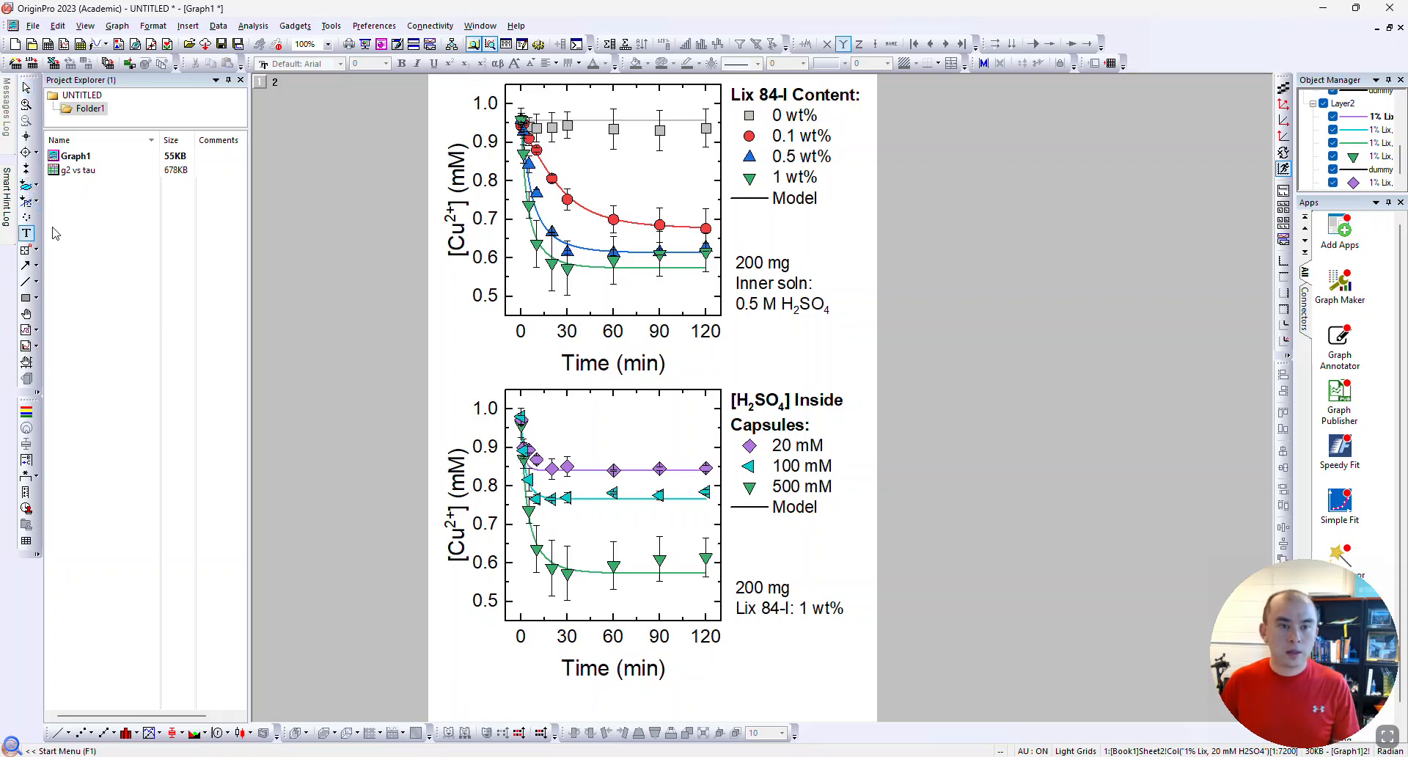
{"action": "left_click", "coordinate": [443, 96]}
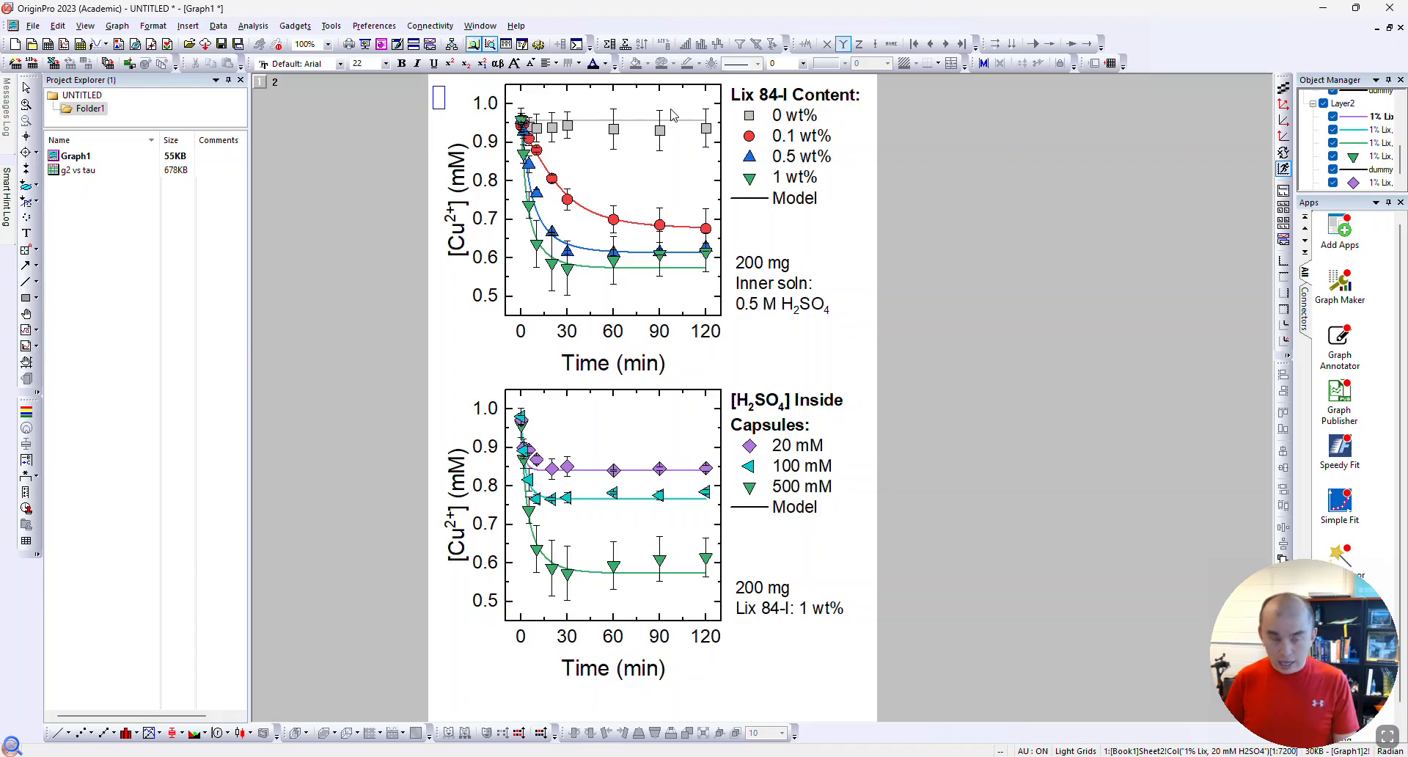
{"action": "type", "text": "A"}
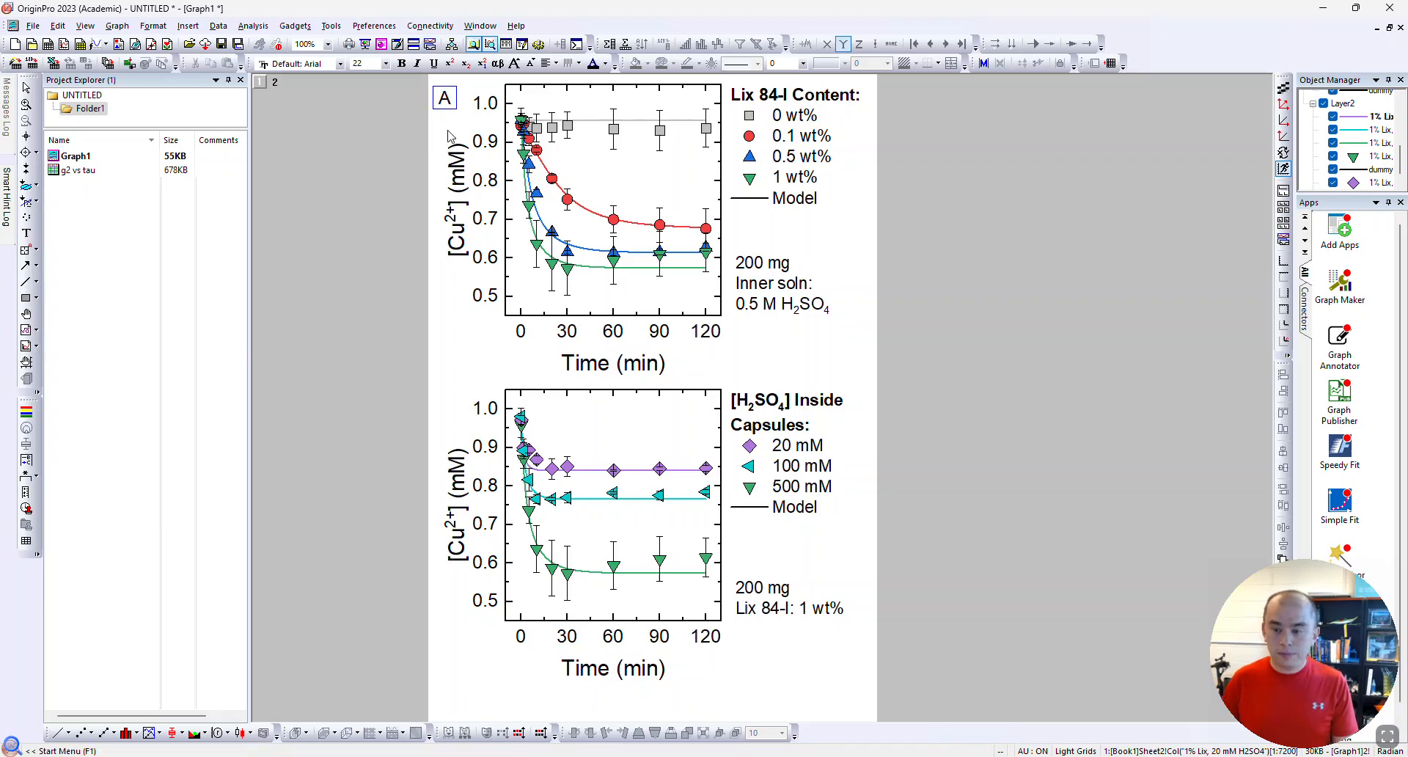
Set the A panel label's font size to 42 and move it up toward the page's top edge
{"action": "left_click", "coordinate": [445, 88]}
{"action": "left_click", "coordinate": [354, 64]}
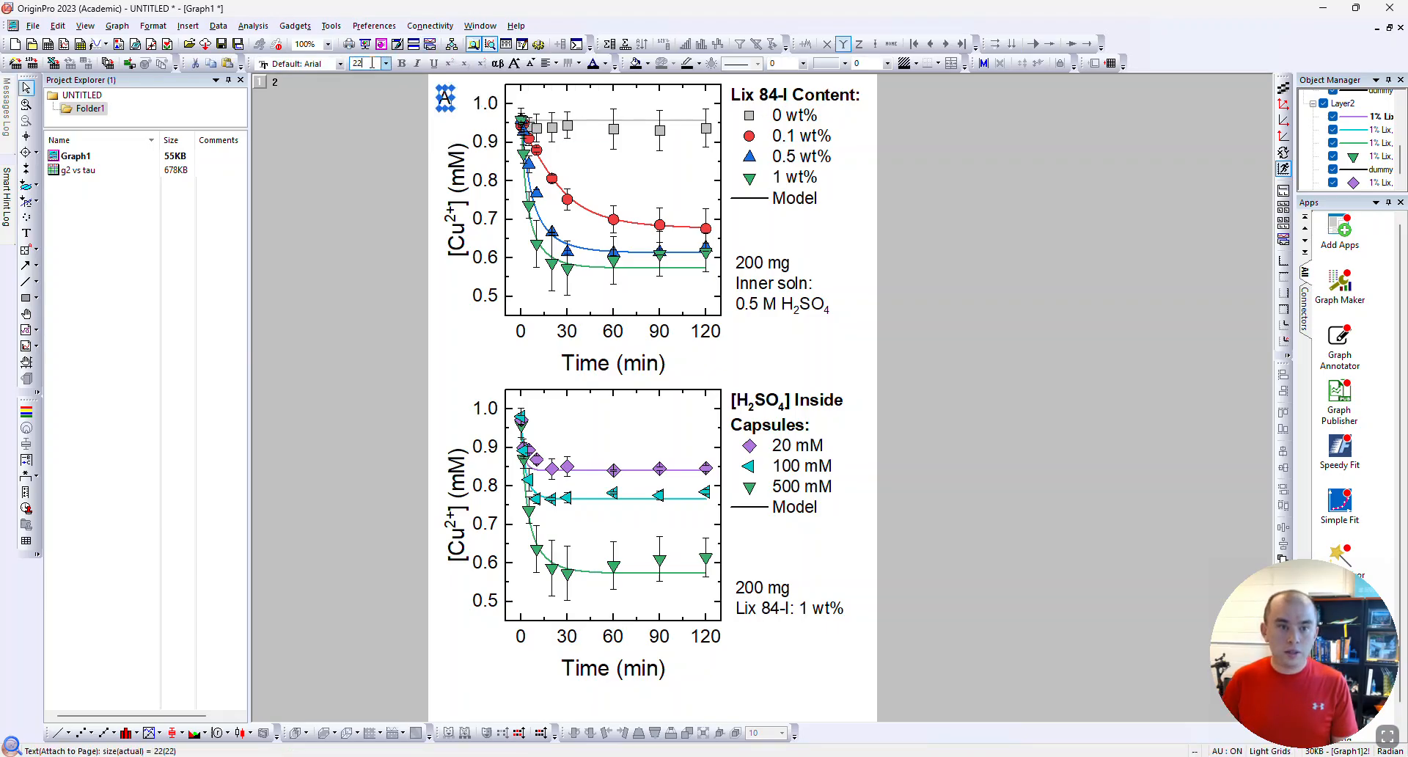
{"action": "type", "text": "36"}
{"action": "key", "text": "Return"}
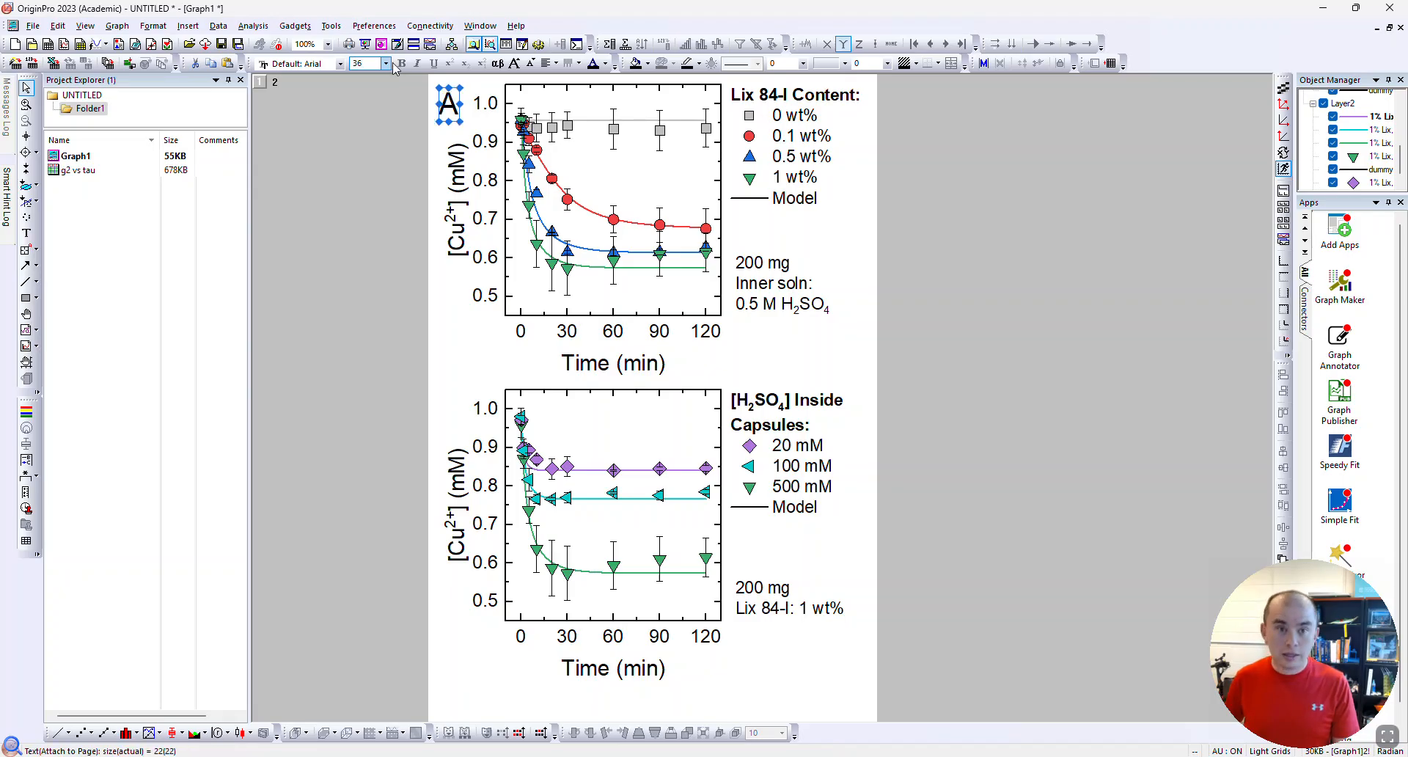
{"action": "left_click", "coordinate": [359, 63]}
{"action": "type", "text": "42"}
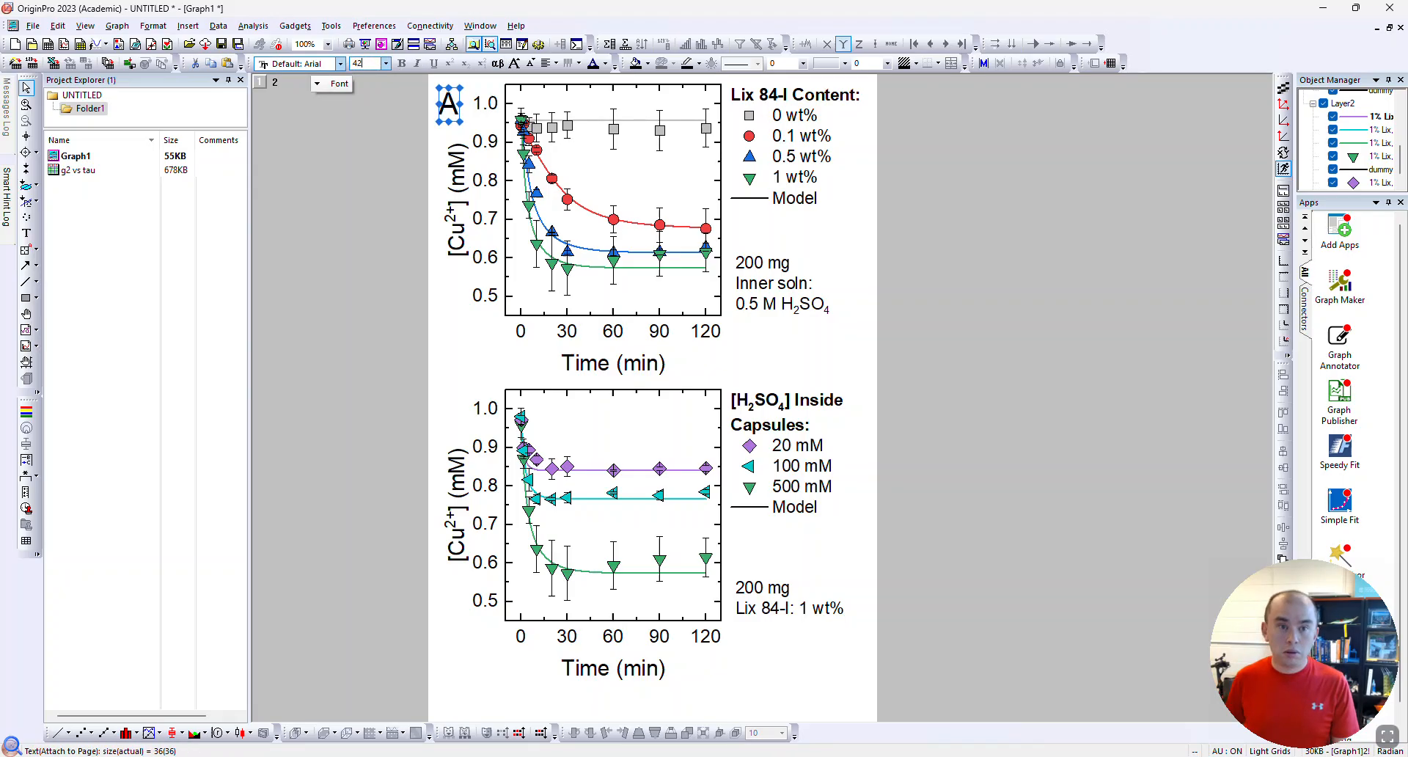
{"action": "key", "text": "Return"}
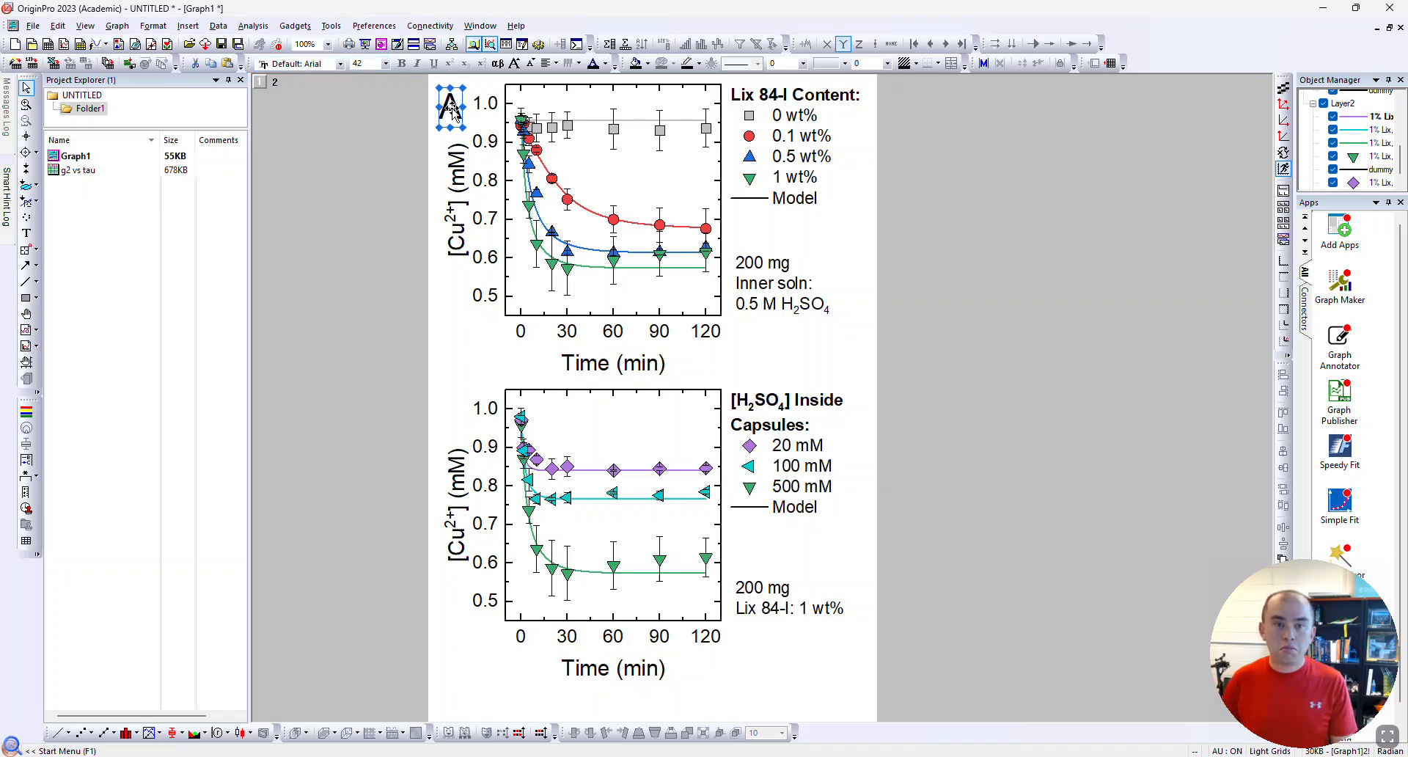
{"action": "left_click_drag", "start_coordinate": [453, 109], "coordinate": [453, 94]}
{"action": "scroll", "coordinate": [575, 150], "scroll_direction": "down", "scroll_amount": 1, "text": "ctrl"}
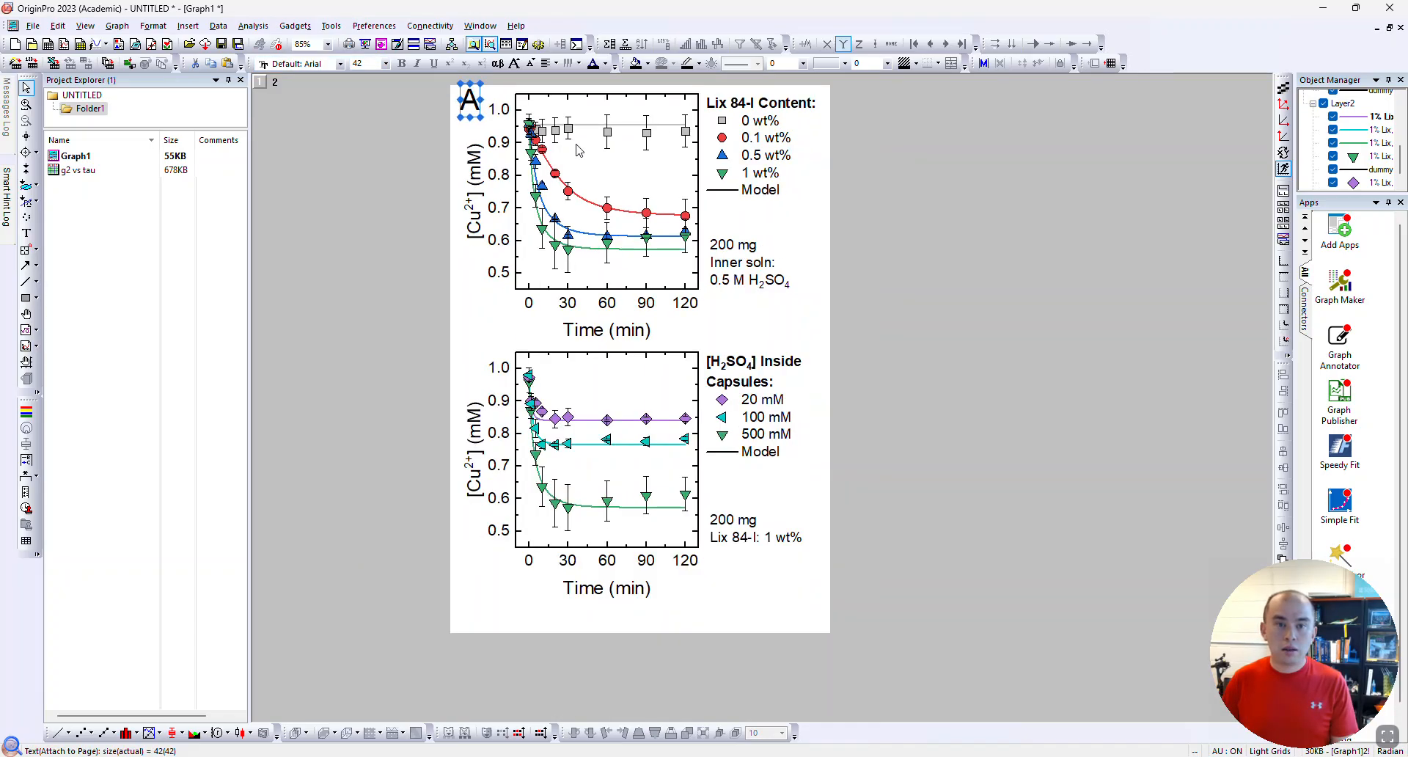
Duplicate the A panel label and align the copy horizontally with the original
{"action": "left_click", "coordinate": [496, 122]}
{"action": "left_click", "coordinate": [473, 108]}
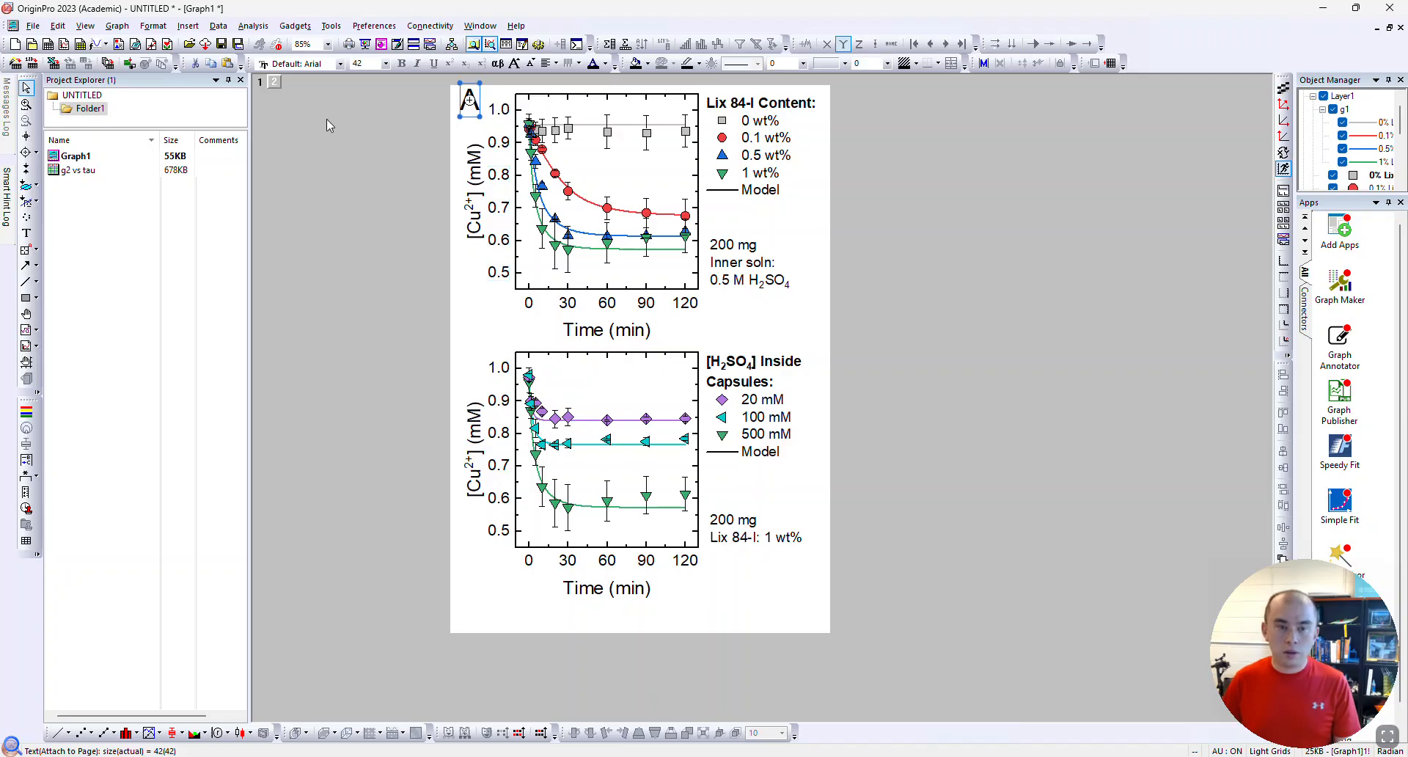
{"action": "left_click", "coordinate": [473, 110]}
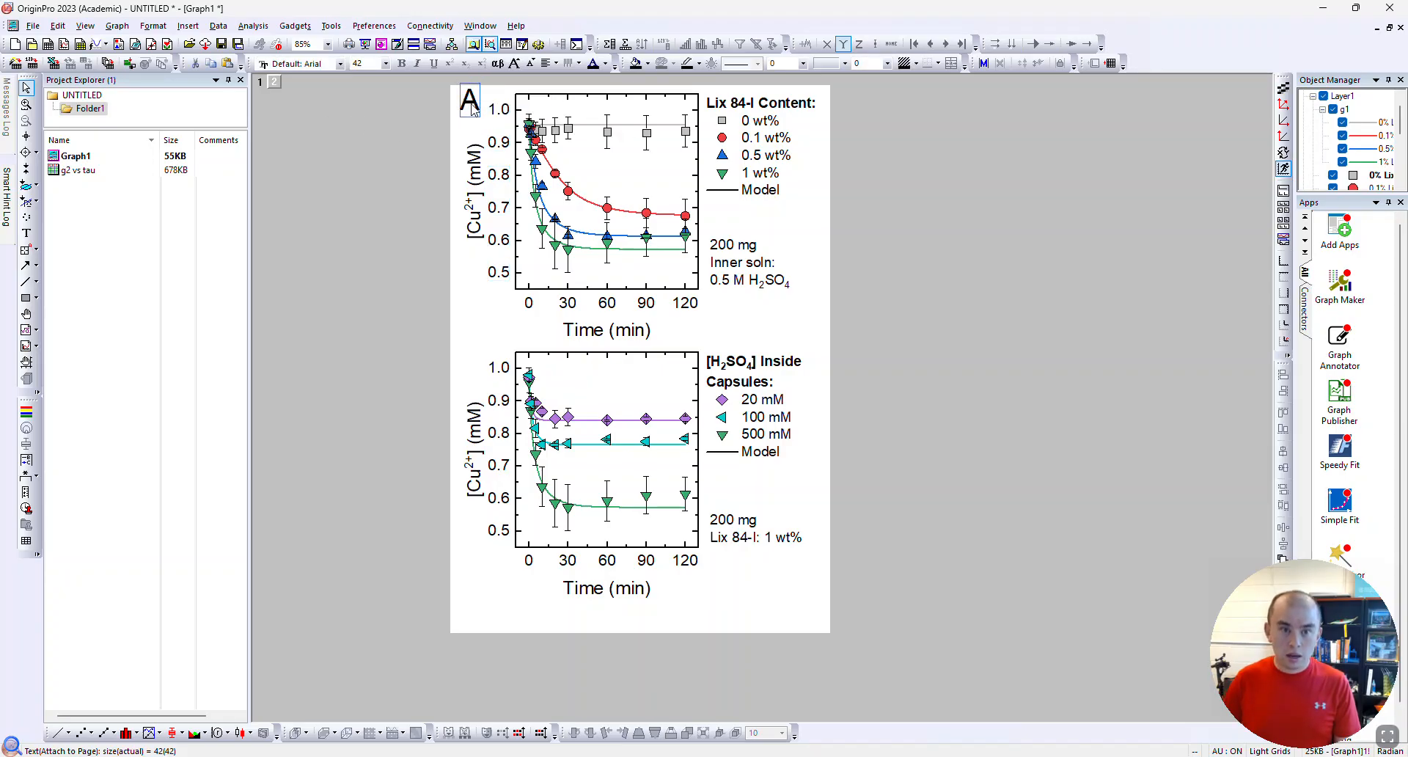
{"action": "scroll", "coordinate": [474, 111], "scroll_direction": "up", "scroll_amount": 10, "text": "ctrl"}
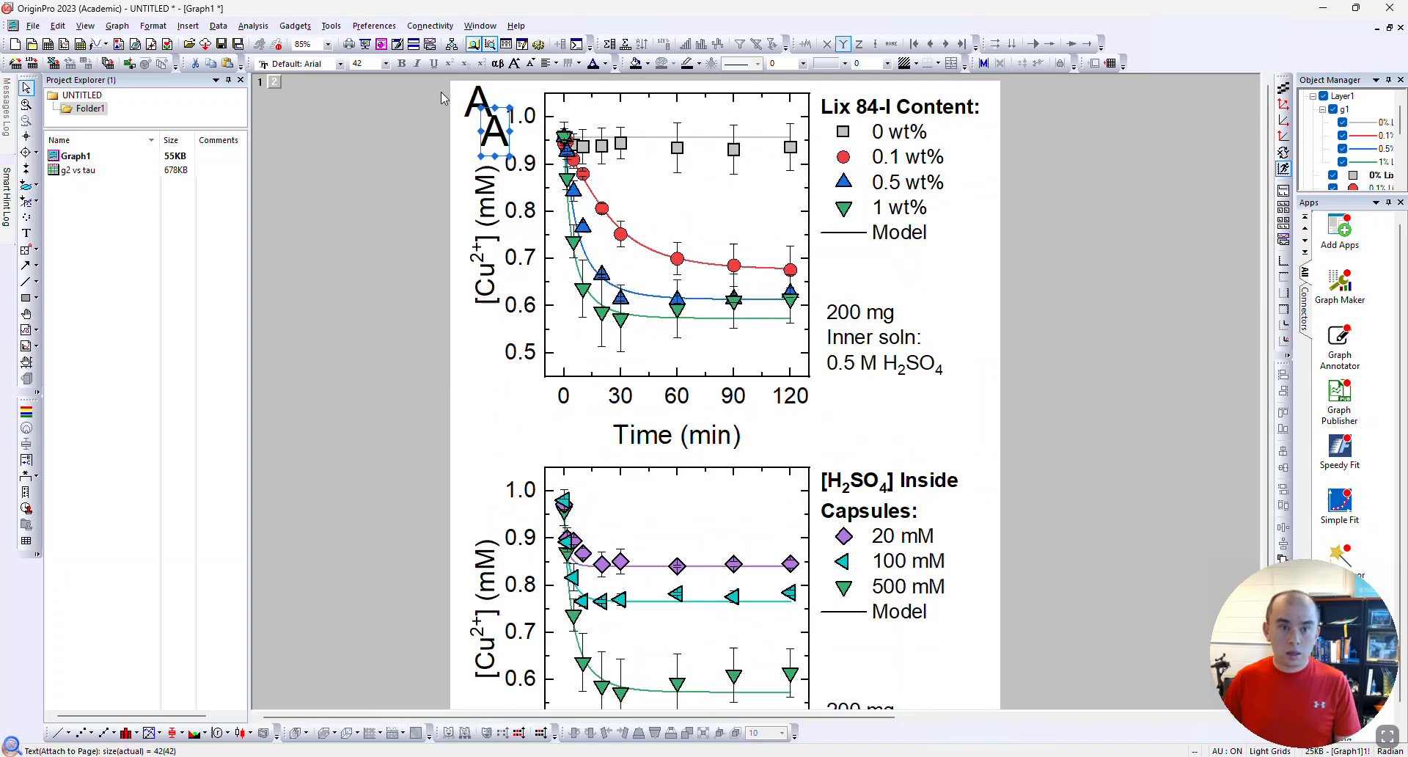
{"action": "scroll", "coordinate": [569, 213], "scroll_direction": "down", "scroll_amount": 2}
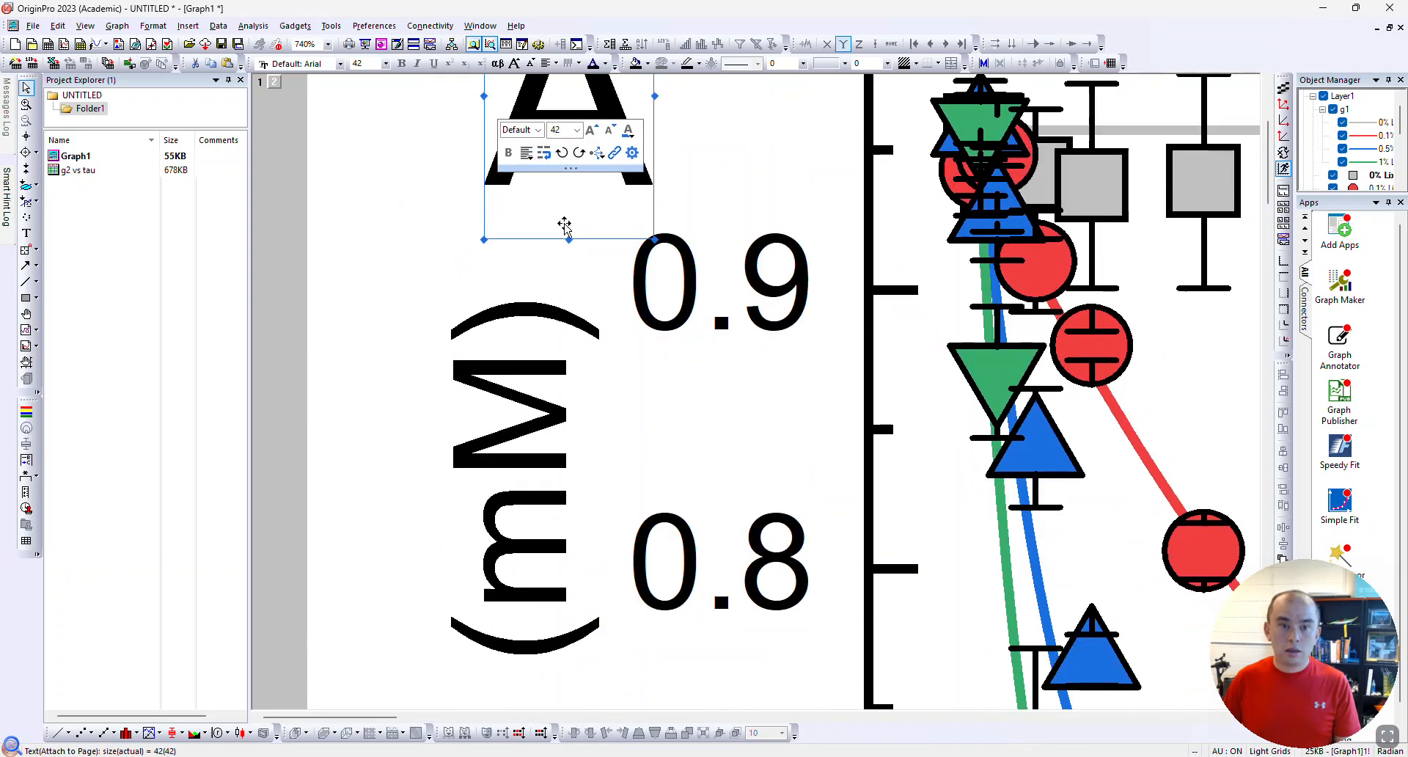
{"action": "scroll", "coordinate": [569, 226], "scroll_direction": "up", "scroll_amount": 5}
{"action": "left_click_drag", "start_coordinate": [586, 388], "coordinate": [486, 233]}
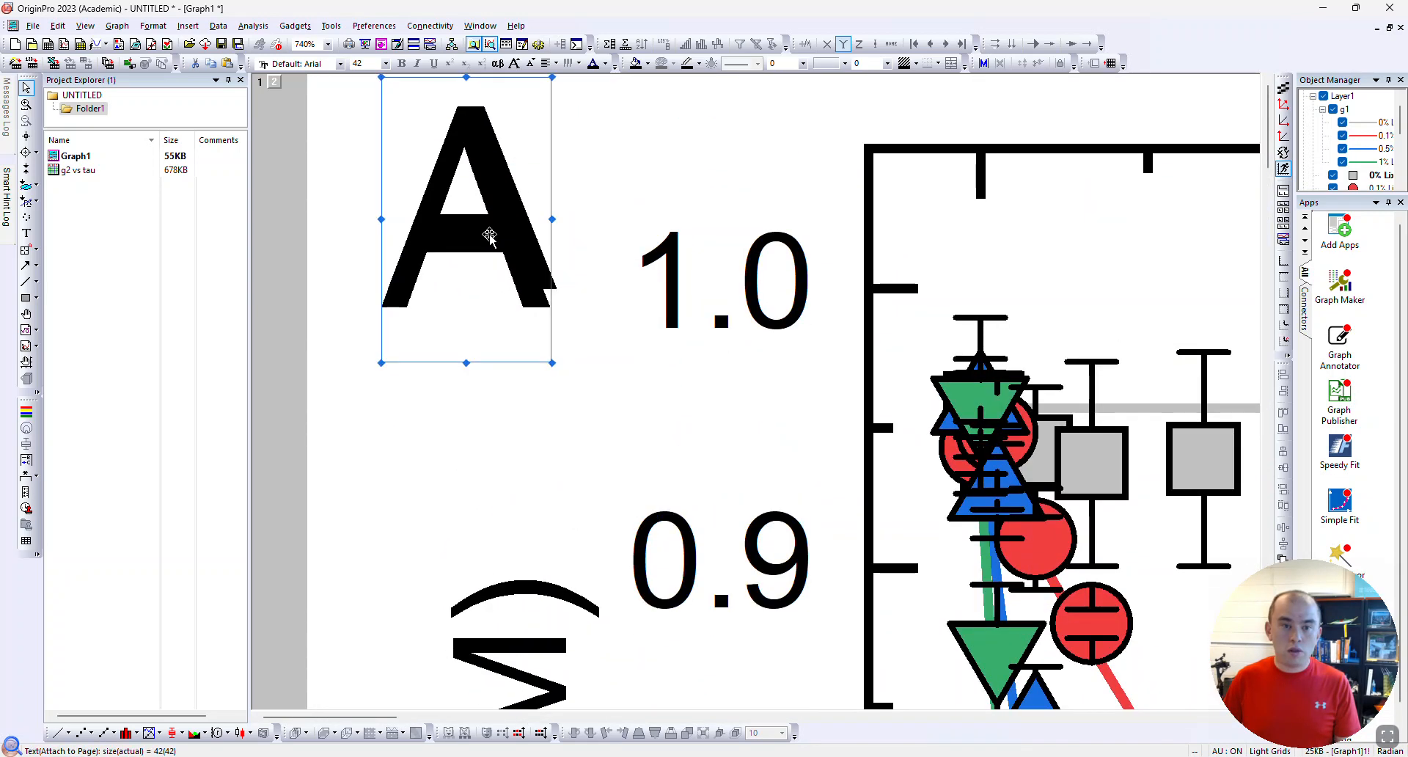
{"action": "key", "text": "Right"}
{"action": "key", "text": "Right"}
{"action": "key", "text": "Right"}
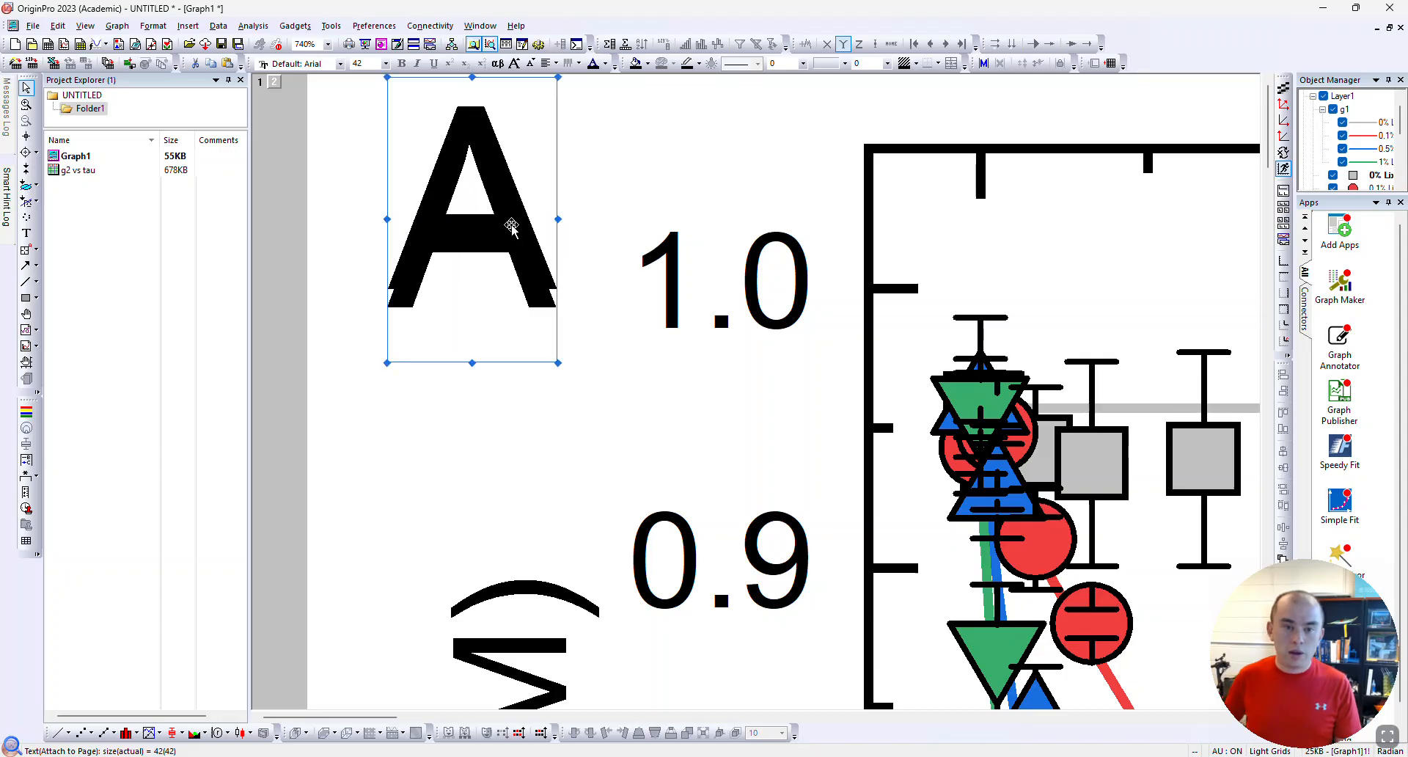
Move the duplicated A panel label straight down to the upper-left corner of the lower graph
{"action": "scroll", "coordinate": [628, 299], "scroll_direction": "down", "scroll_amount": 6}
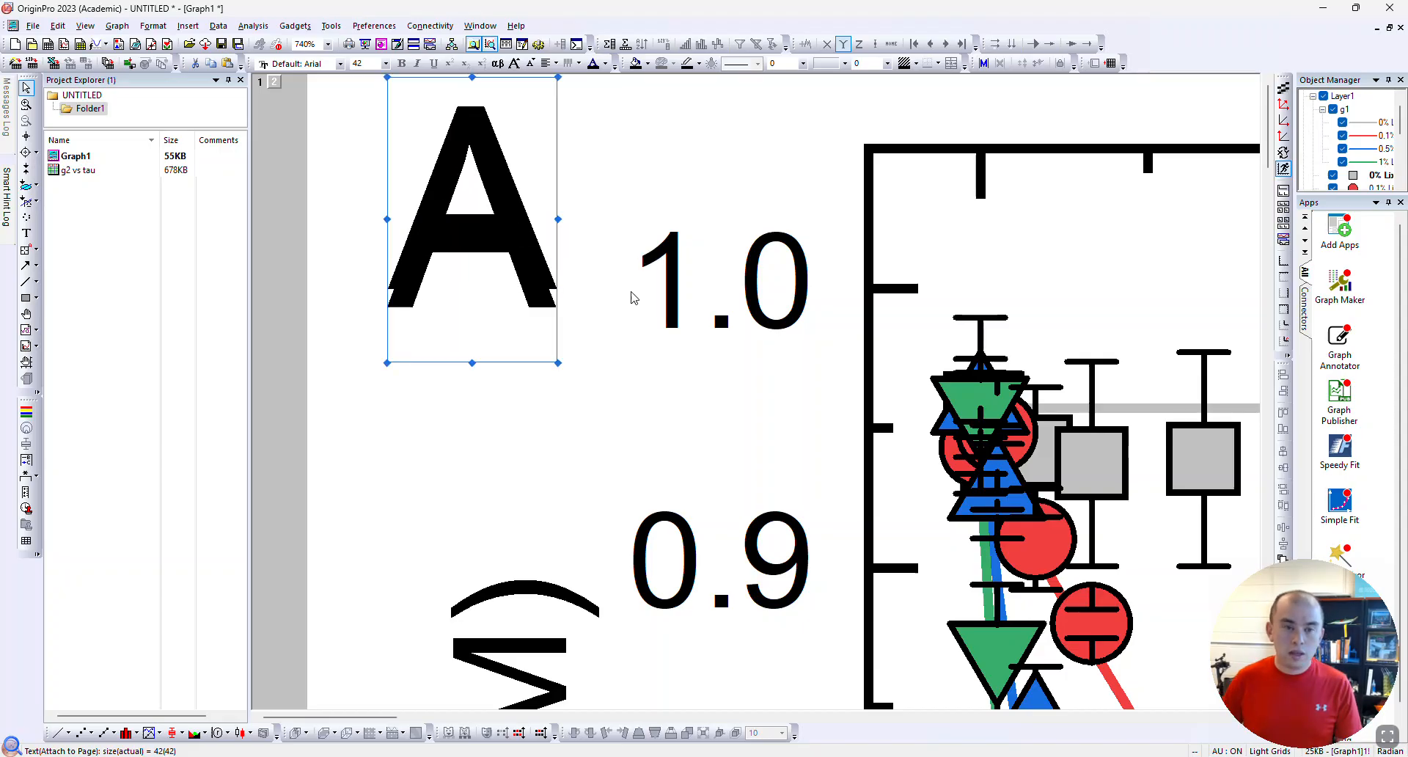
{"action": "scroll", "coordinate": [964, 477], "scroll_direction": "down", "scroll_amount": 1}
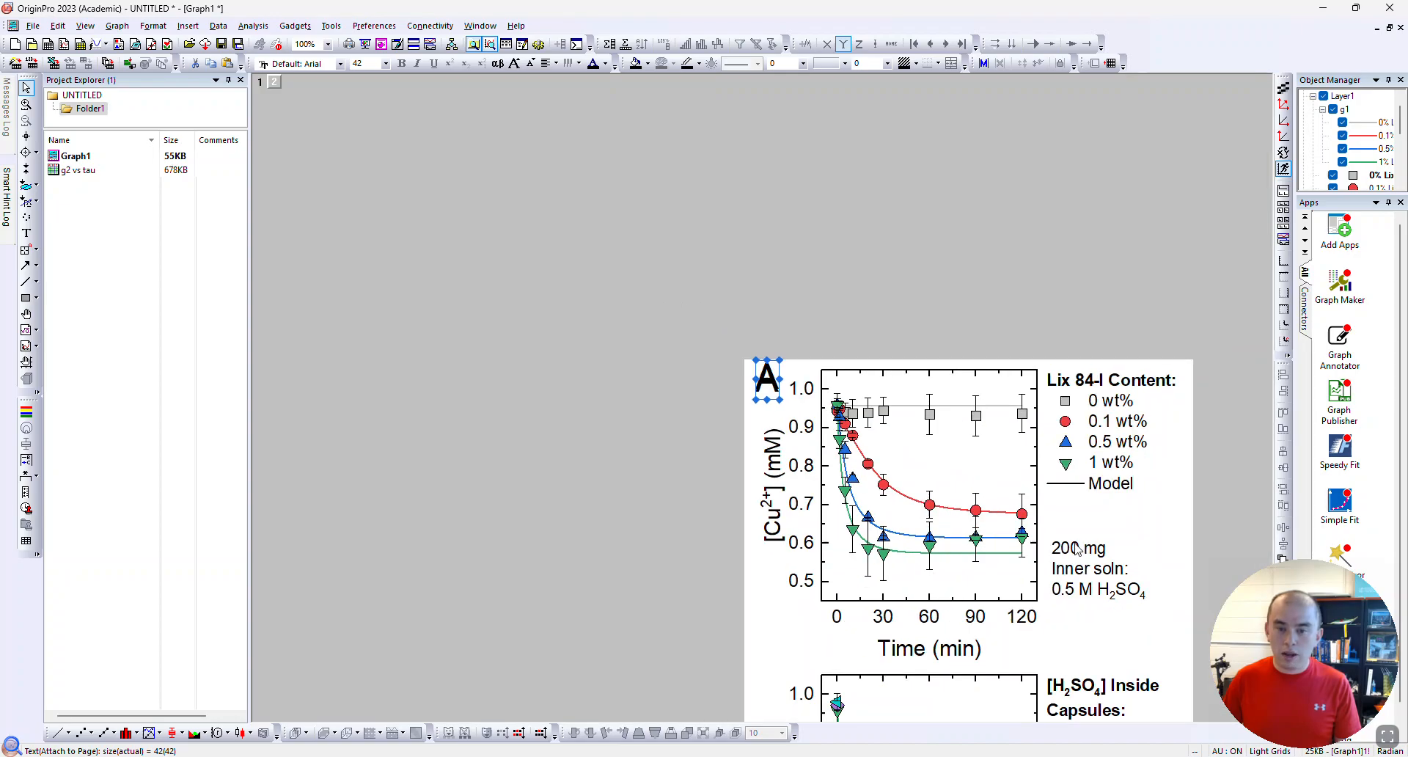
{"action": "scroll", "coordinate": [1075, 546], "scroll_direction": "down", "scroll_amount": 3}
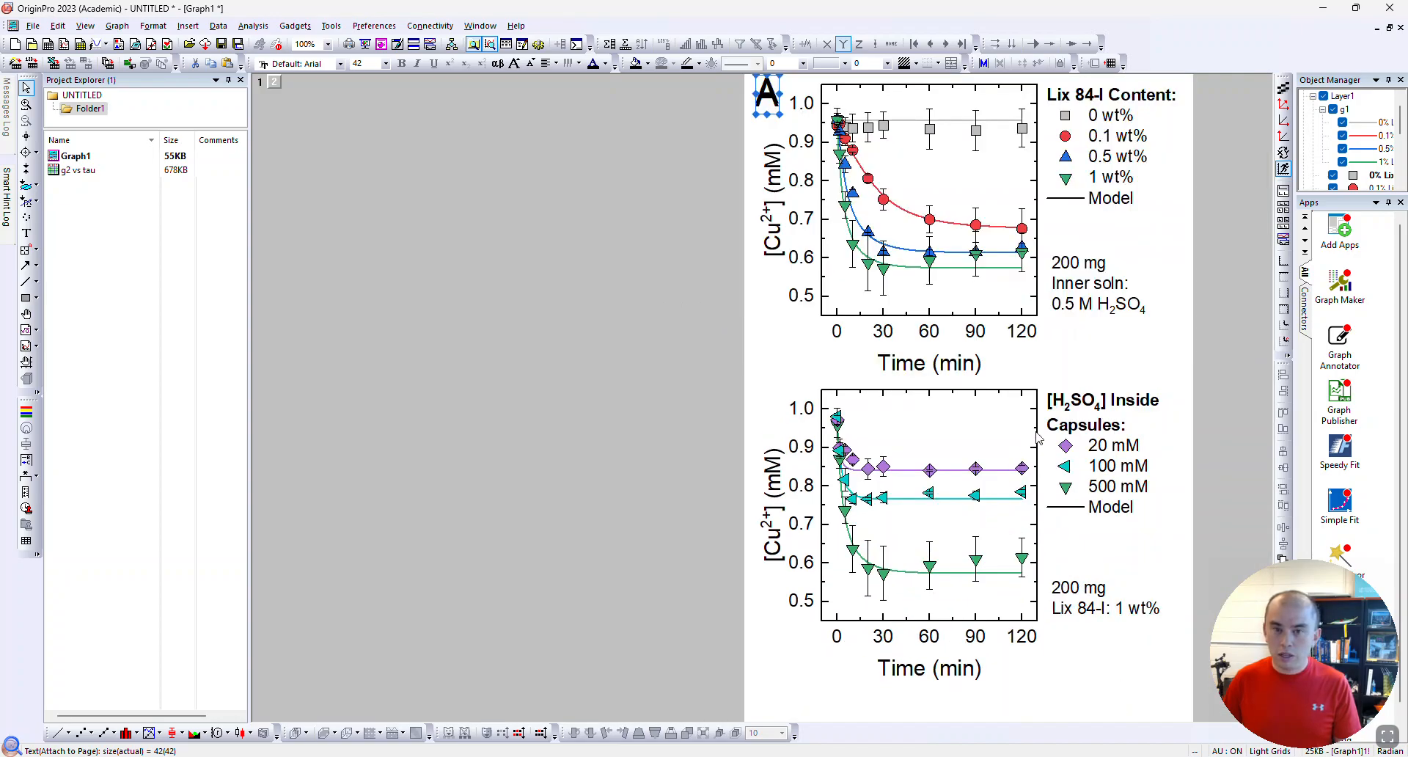
{"action": "left_click", "coordinate": [790, 313]}
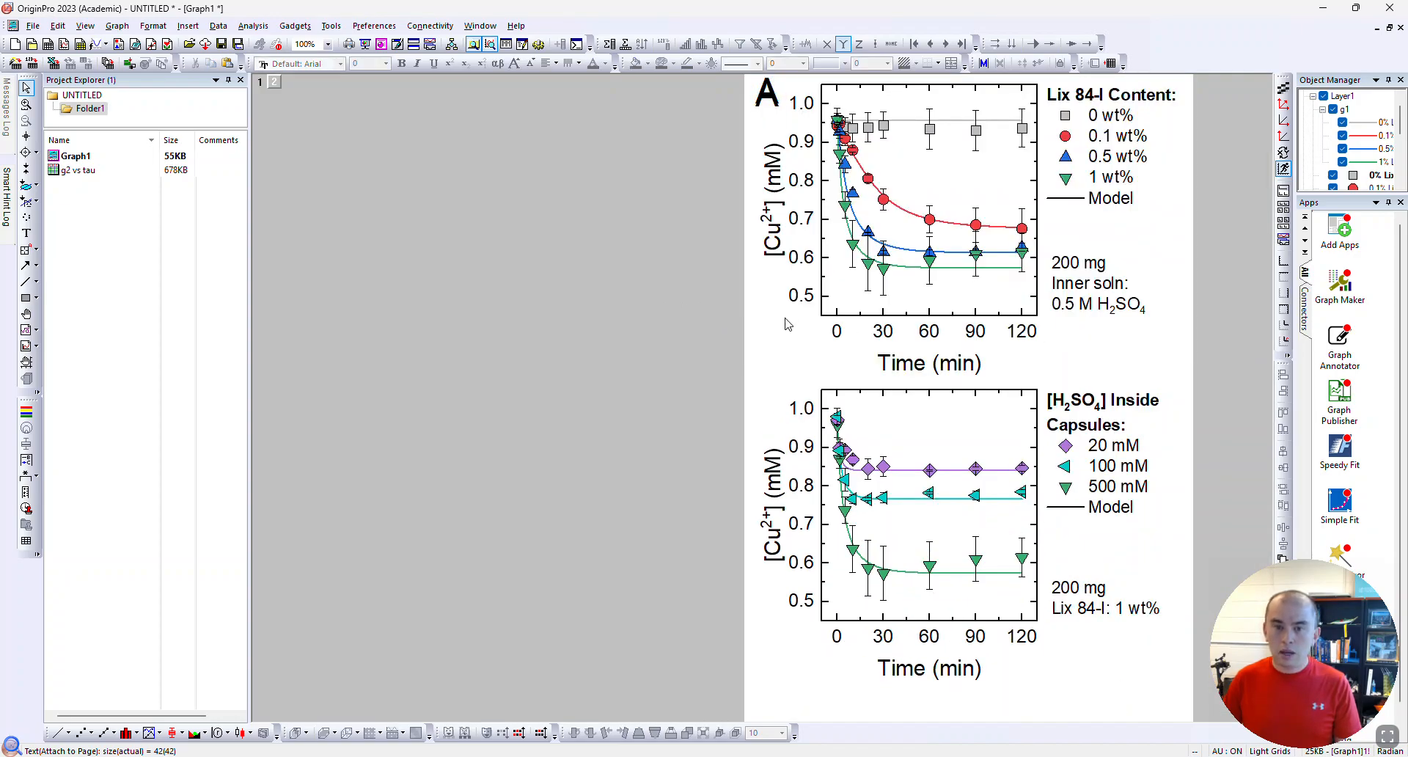
{"action": "left_click", "coordinate": [770, 106]}
{"action": "left_click_drag", "start_coordinate": [772, 107], "coordinate": [772, 415]}
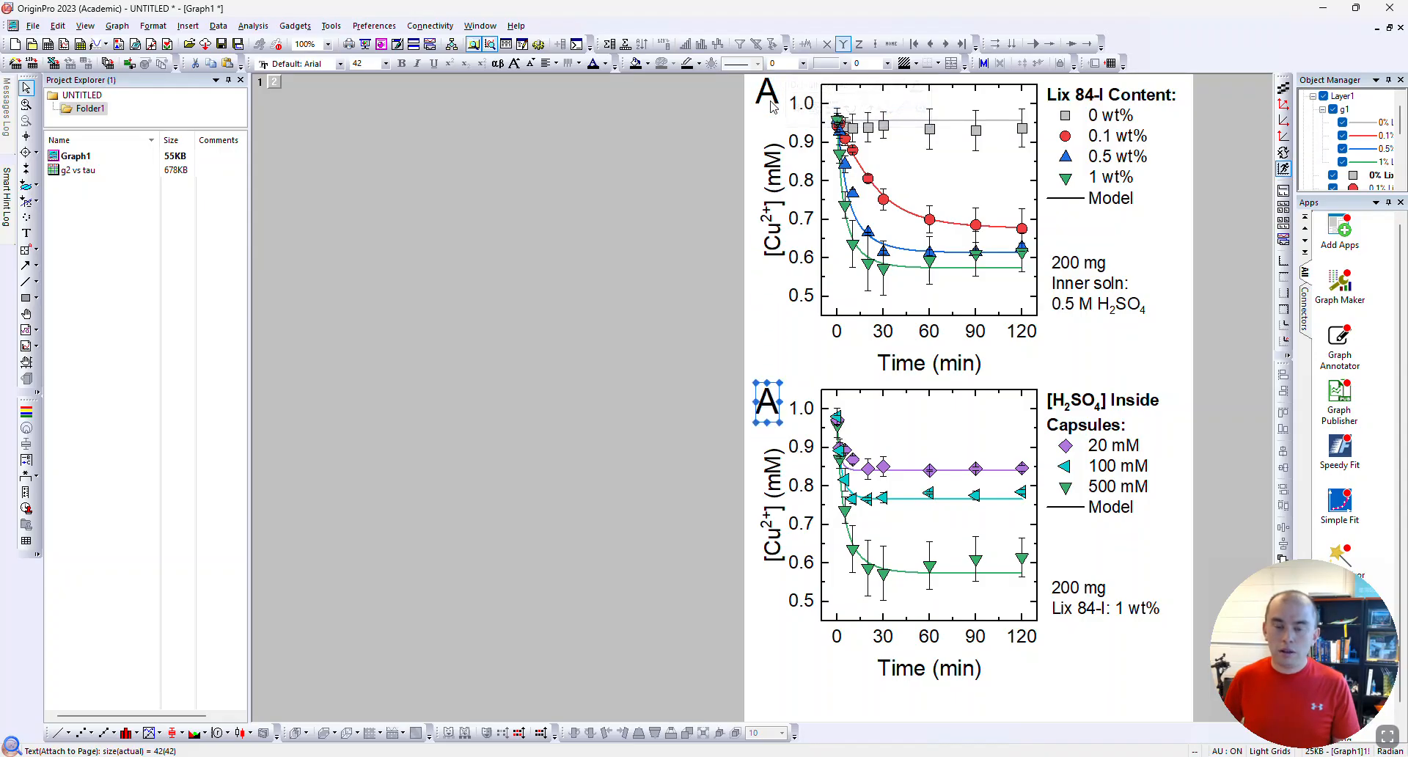
Change the text of the lower graph's panel label to "B"
{"action": "left_click", "coordinate": [767, 407]}
{"action": "double_click", "coordinate": [773, 402]}
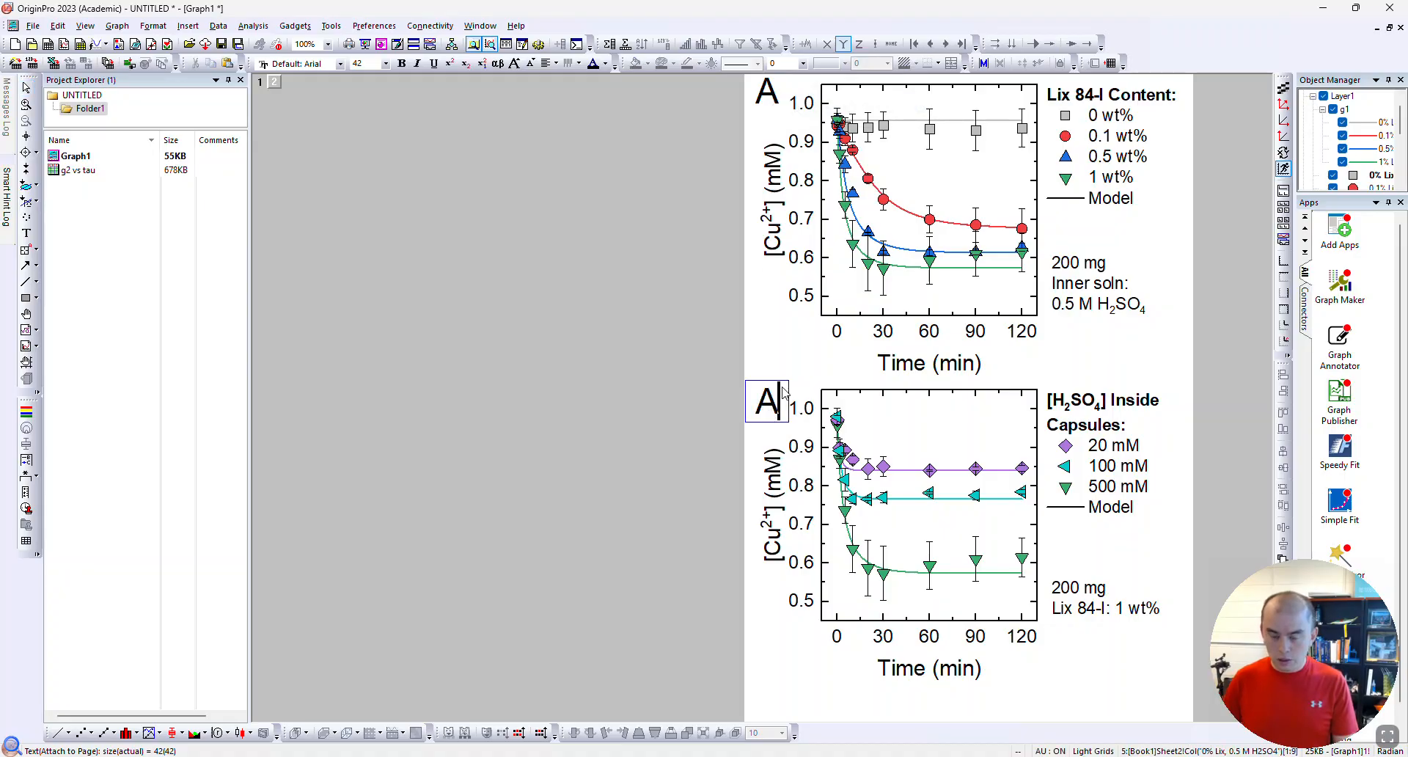
{"action": "key", "text": "BackSpace"}
{"action": "type", "text": "B"}
{"action": "left_click", "coordinate": [1064, 376]}
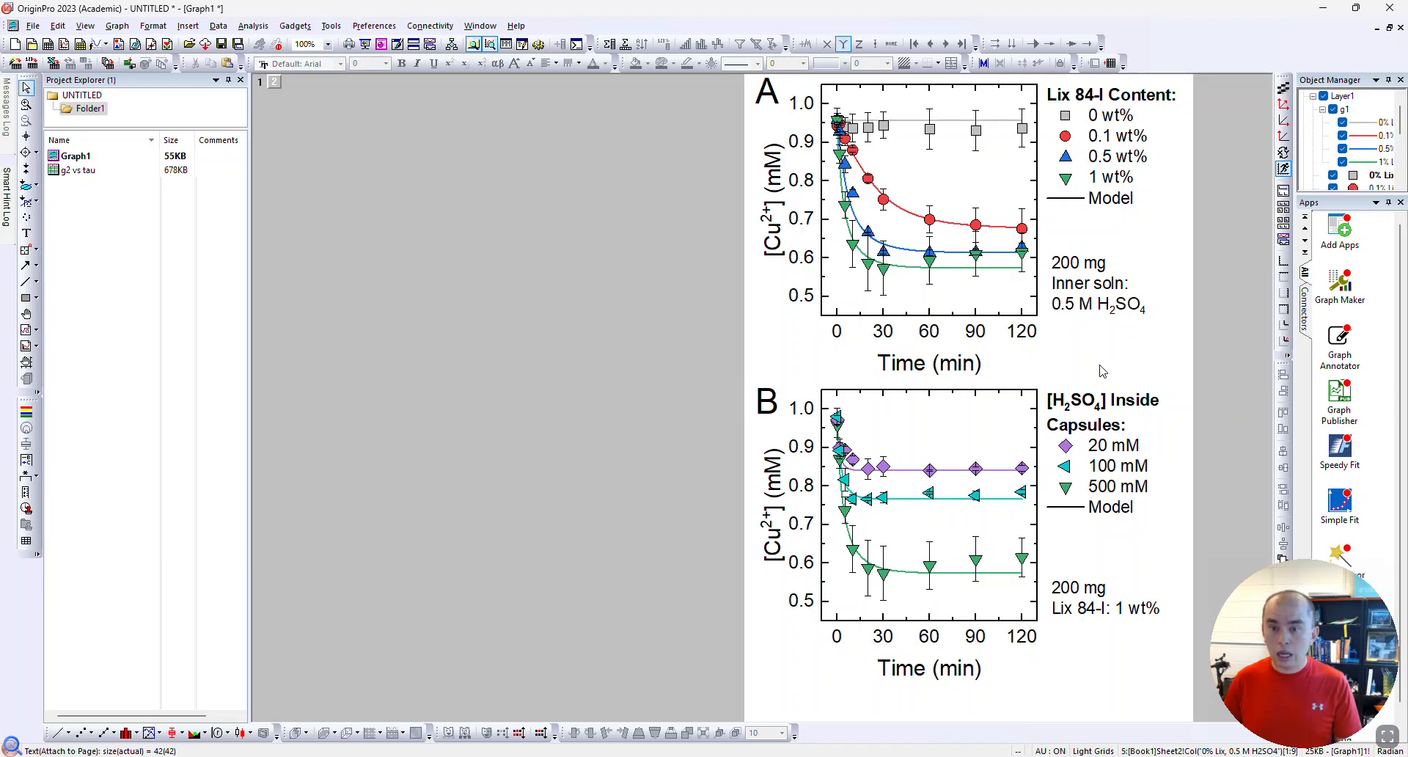
Fit the page to the layers with a border width of 2, adjusting both height and width
{"action": "scroll", "coordinate": [1102, 366], "scroll_direction": "down", "scroll_amount": 2}
{"action": "scroll", "coordinate": [1183, 365], "scroll_direction": "up", "scroll_amount": 1}
{"action": "scroll", "coordinate": [1183, 364], "scroll_direction": "up", "scroll_amount": 2}
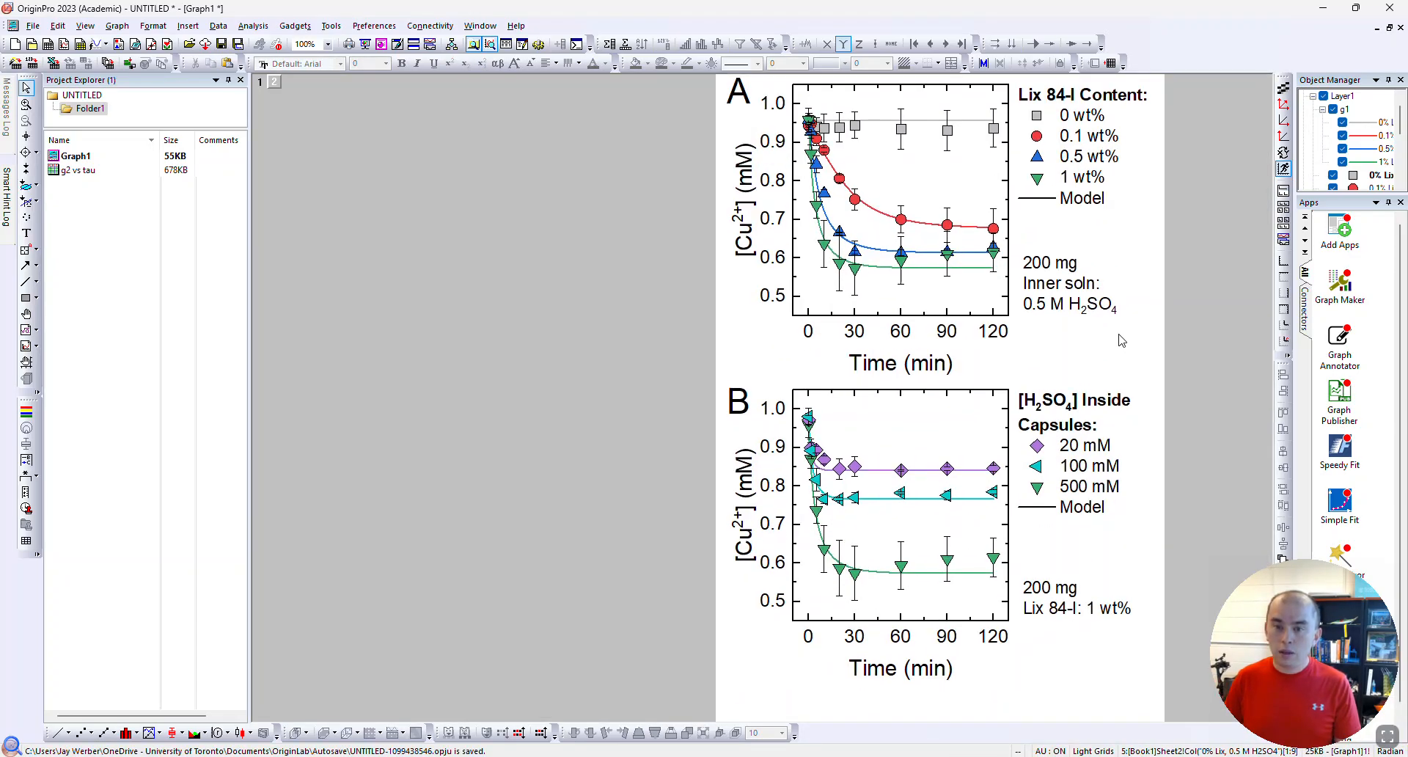
{"action": "left_click", "coordinate": [153, 25]}
{"action": "mouse_move", "coordinate": [115, 33]}
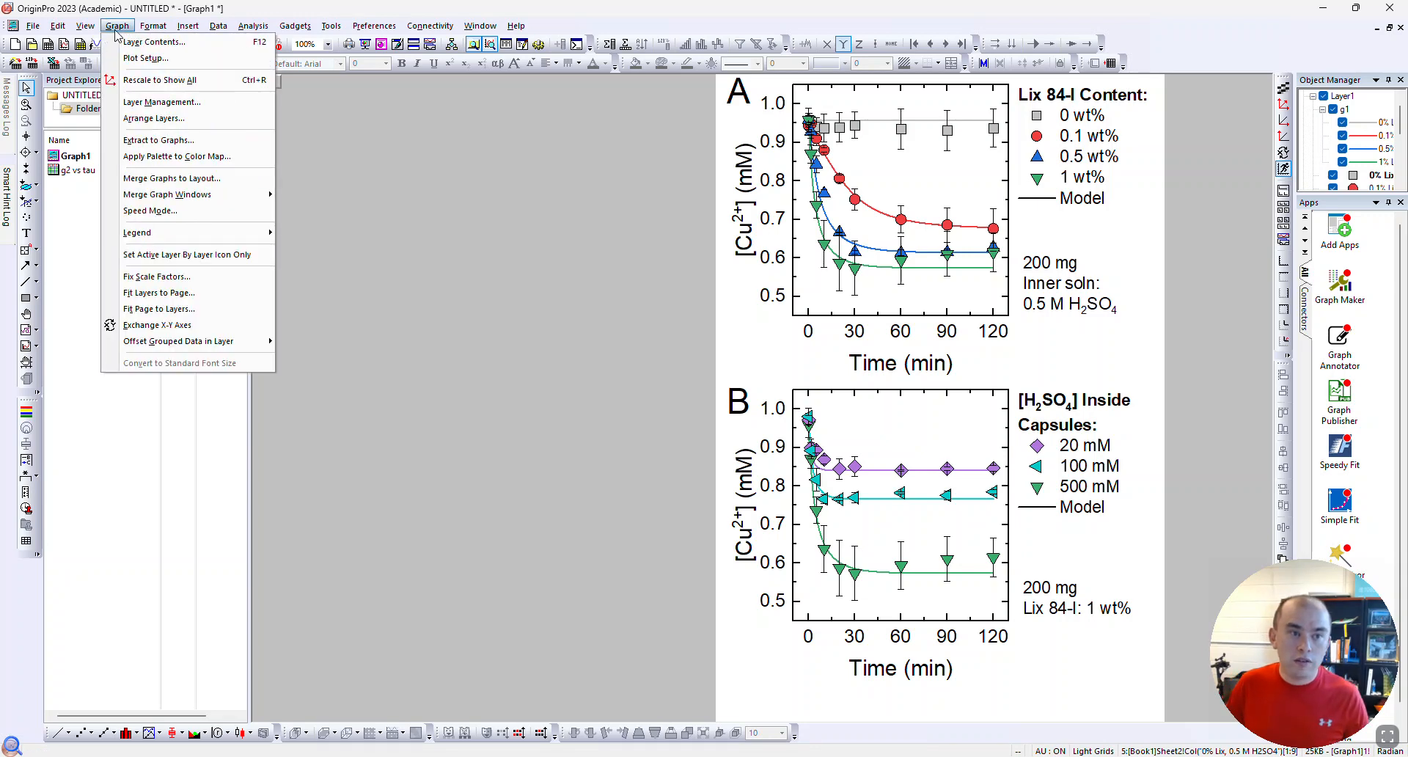
{"action": "left_click", "coordinate": [166, 314]}
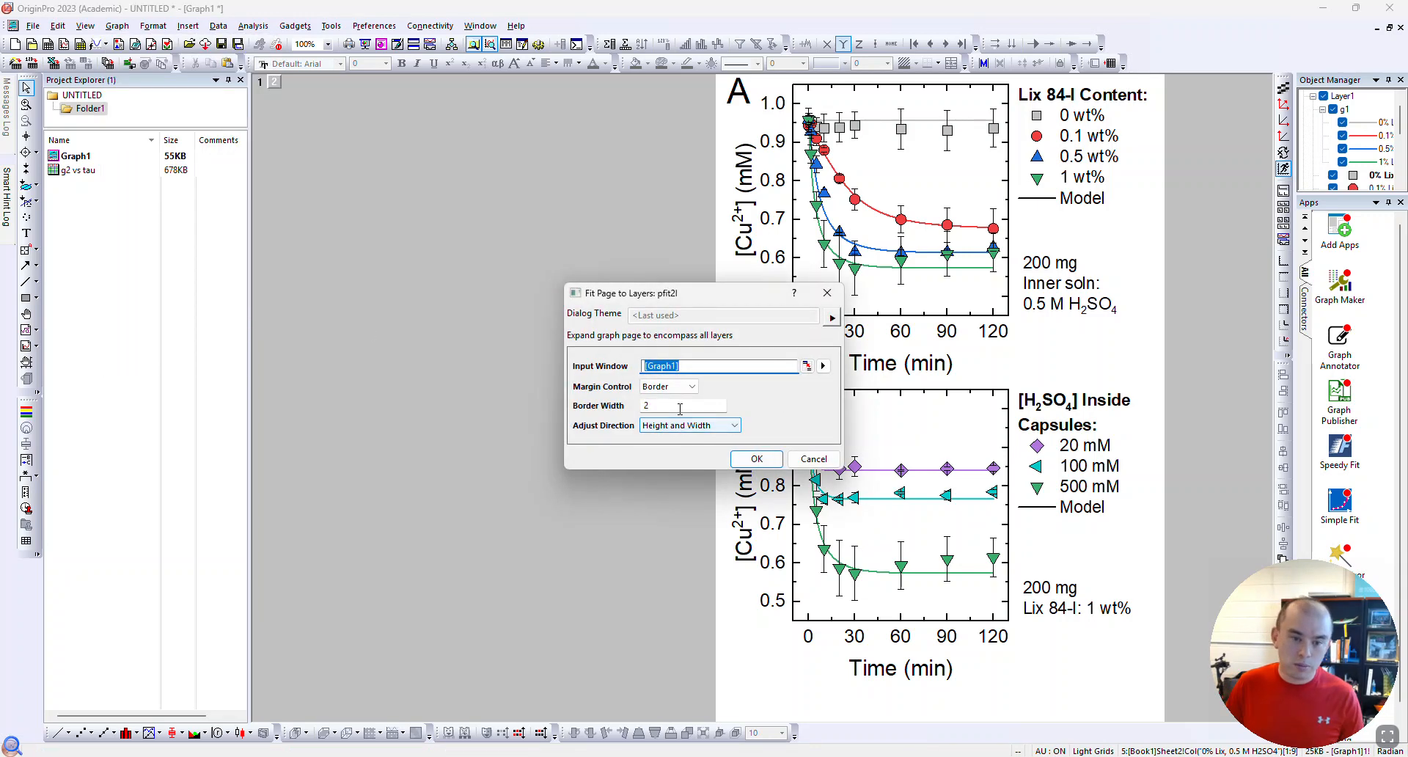
{"action": "left_click", "coordinate": [754, 459]}
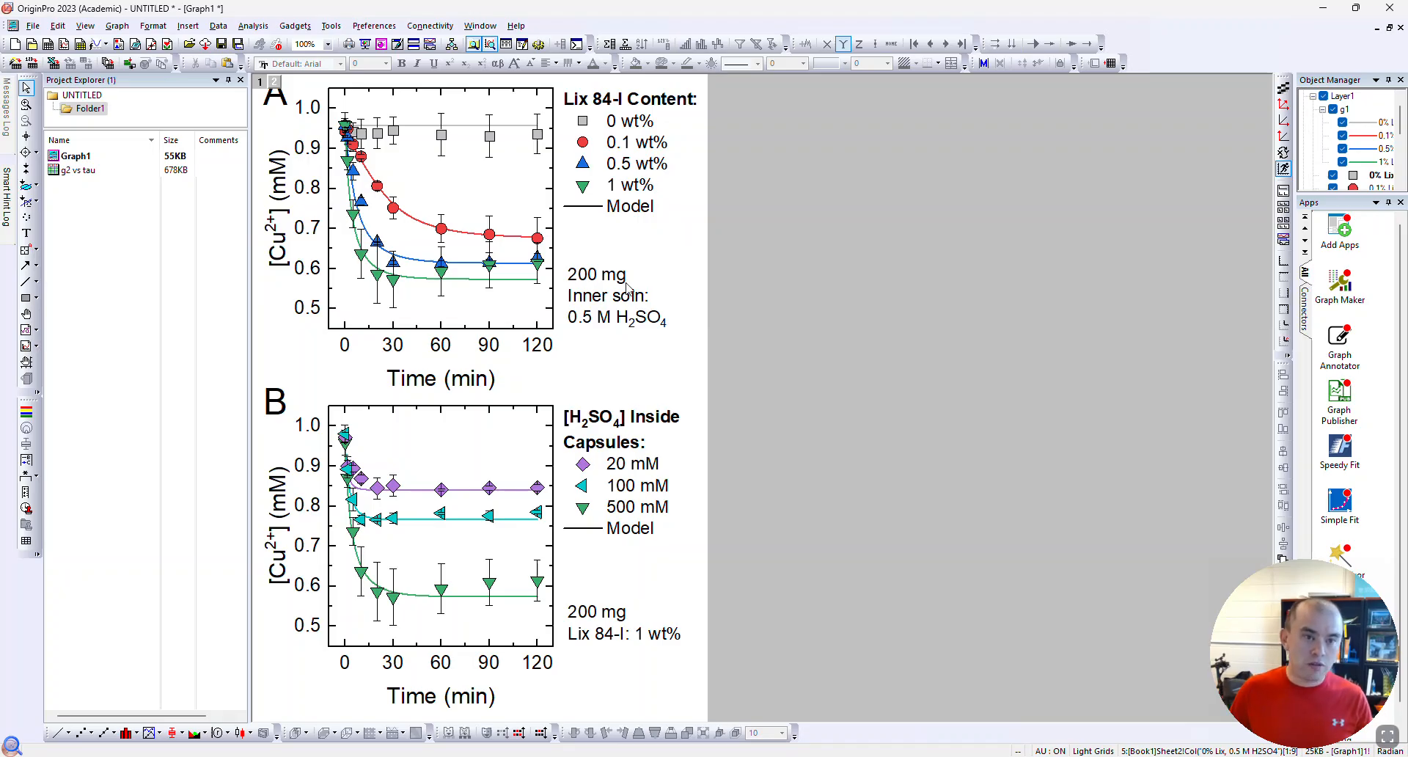
Copy the graph as an image using the last-used settings
{"action": "left_click", "coordinate": [118, 26]}
{"action": "mouse_move", "coordinate": [61, 27]}
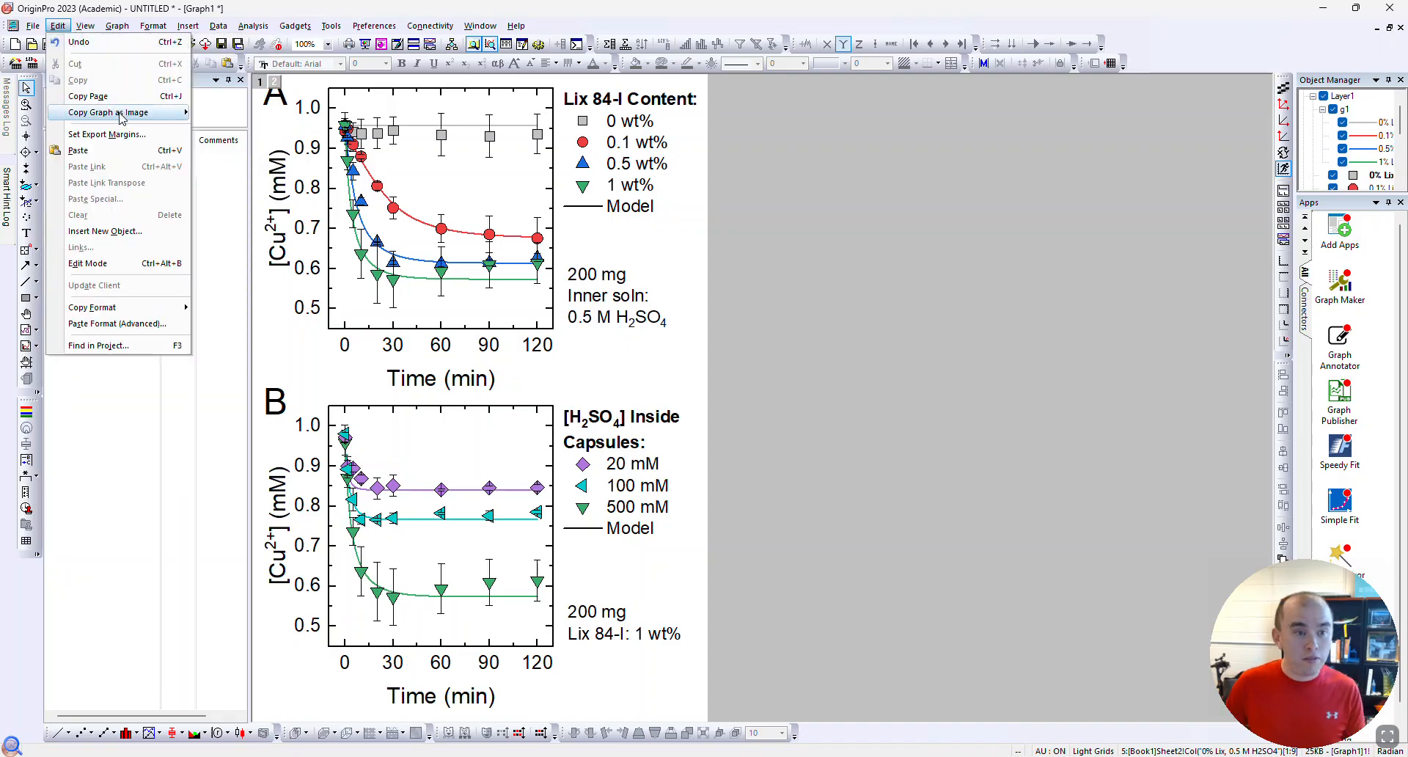
{"action": "mouse_move", "coordinate": [122, 117]}
{"action": "left_click", "coordinate": [240, 113]}
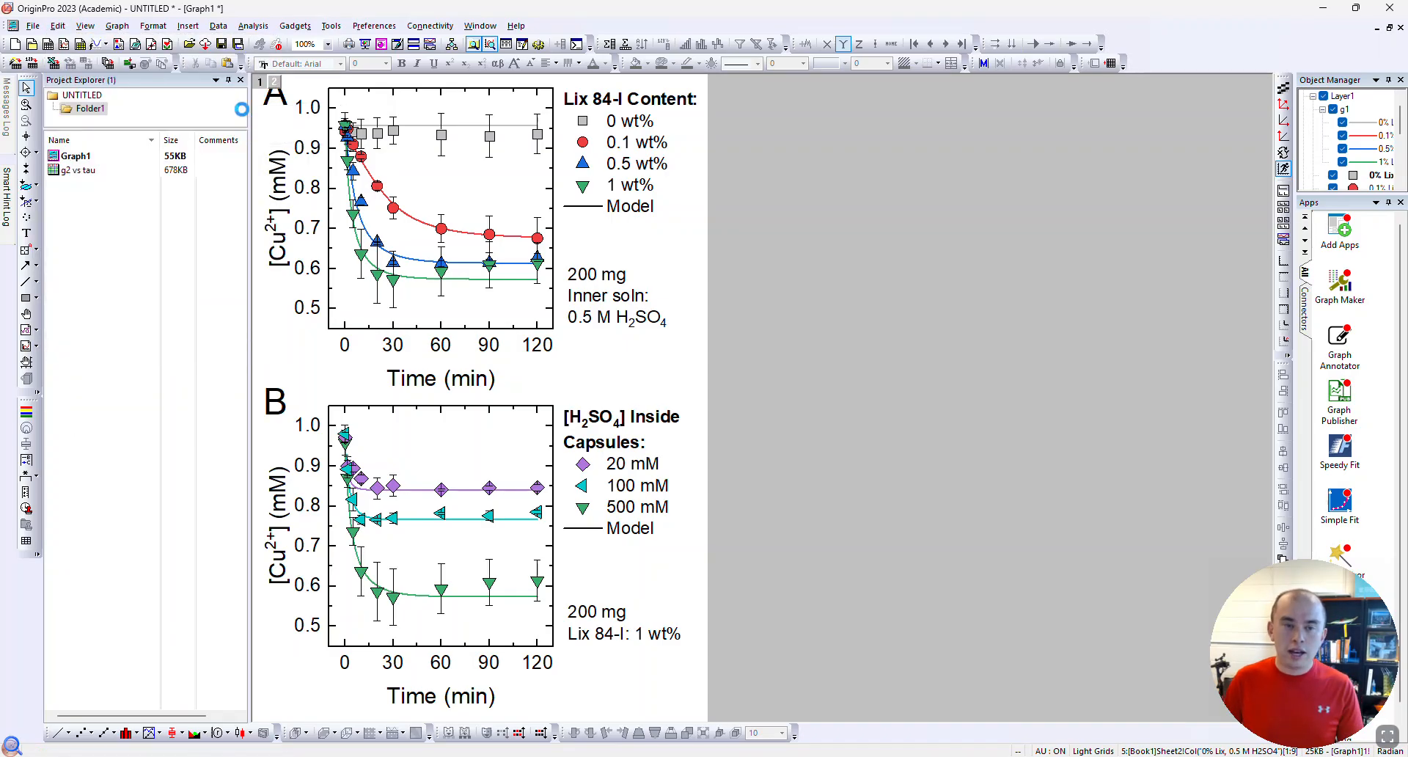
Copy the graph to the clipboard as an image in EMF format
{"action": "left_click", "coordinate": [58, 26]}
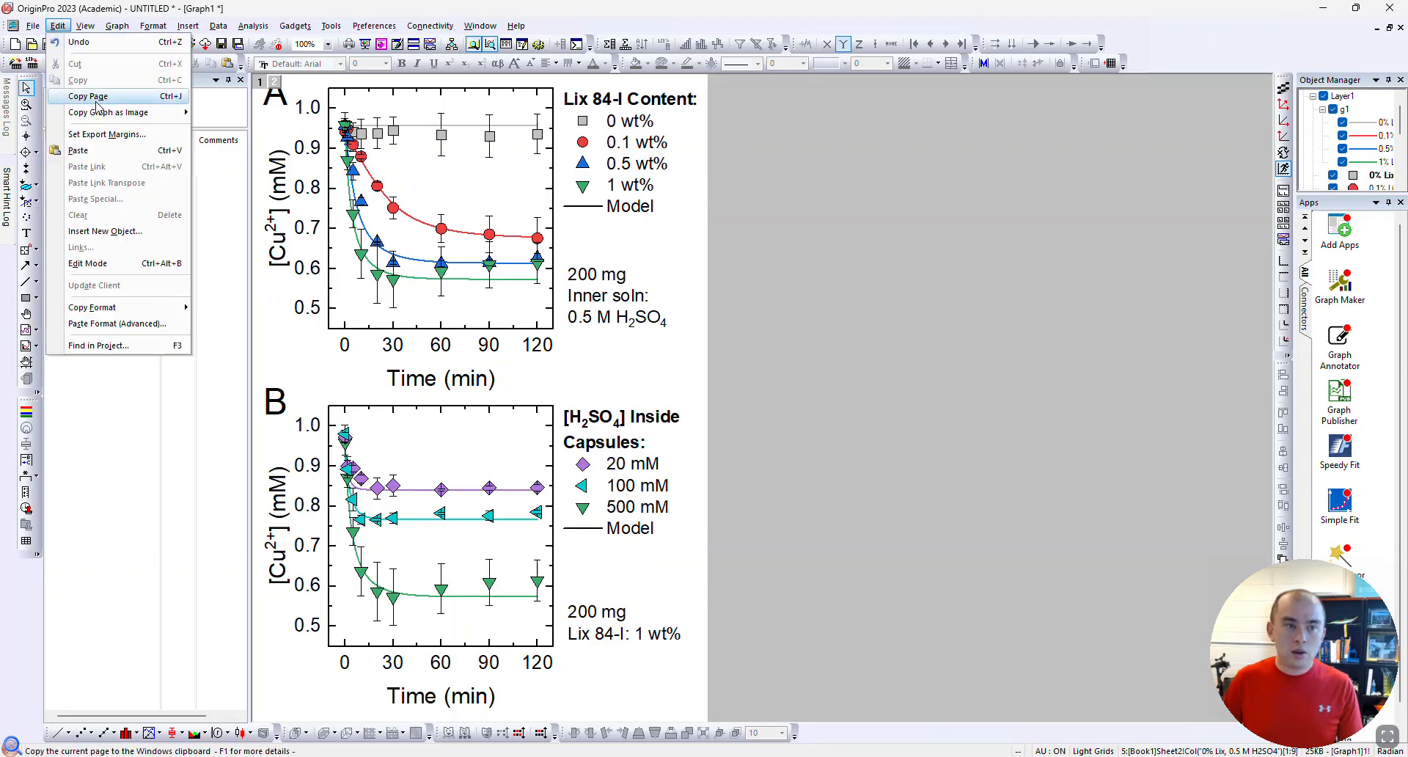
{"action": "mouse_move", "coordinate": [105, 117]}
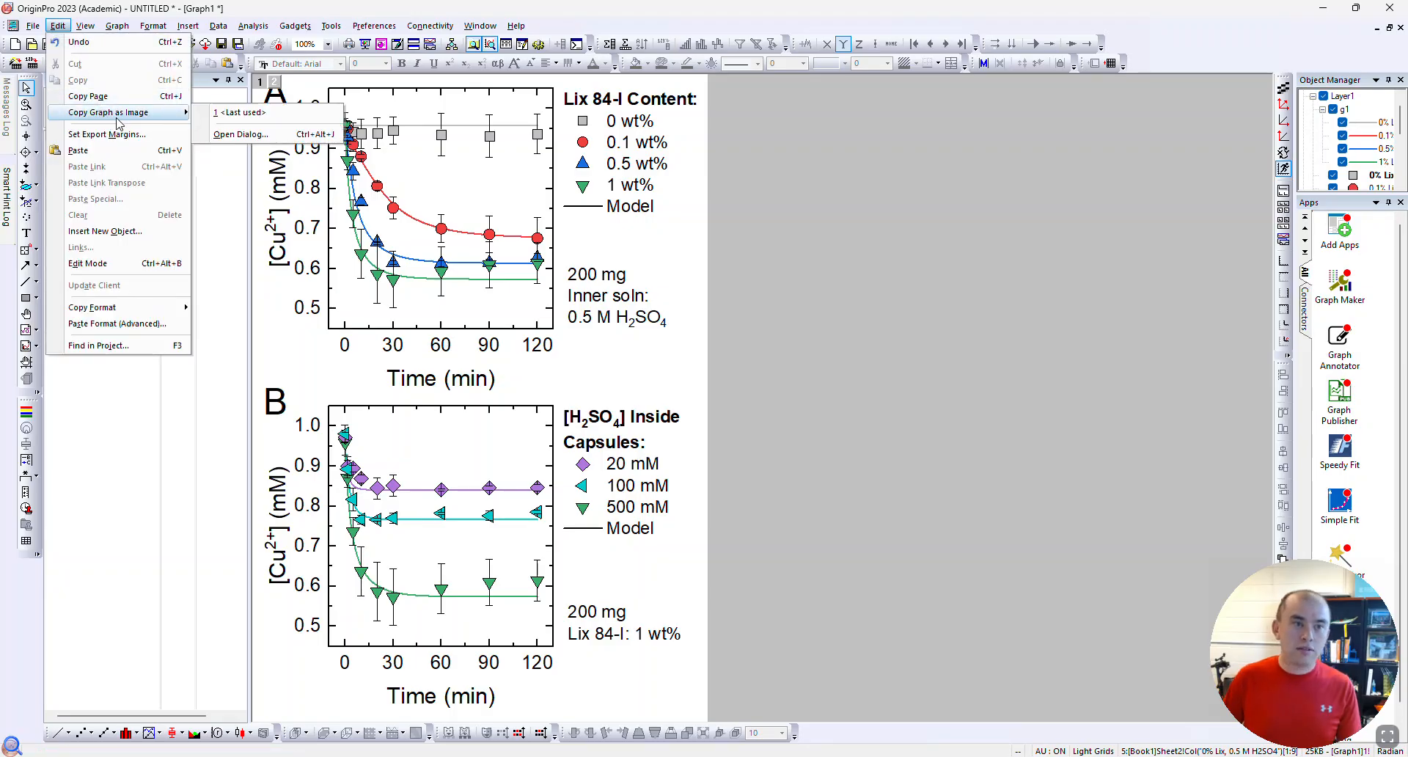
{"action": "left_click", "coordinate": [245, 134]}
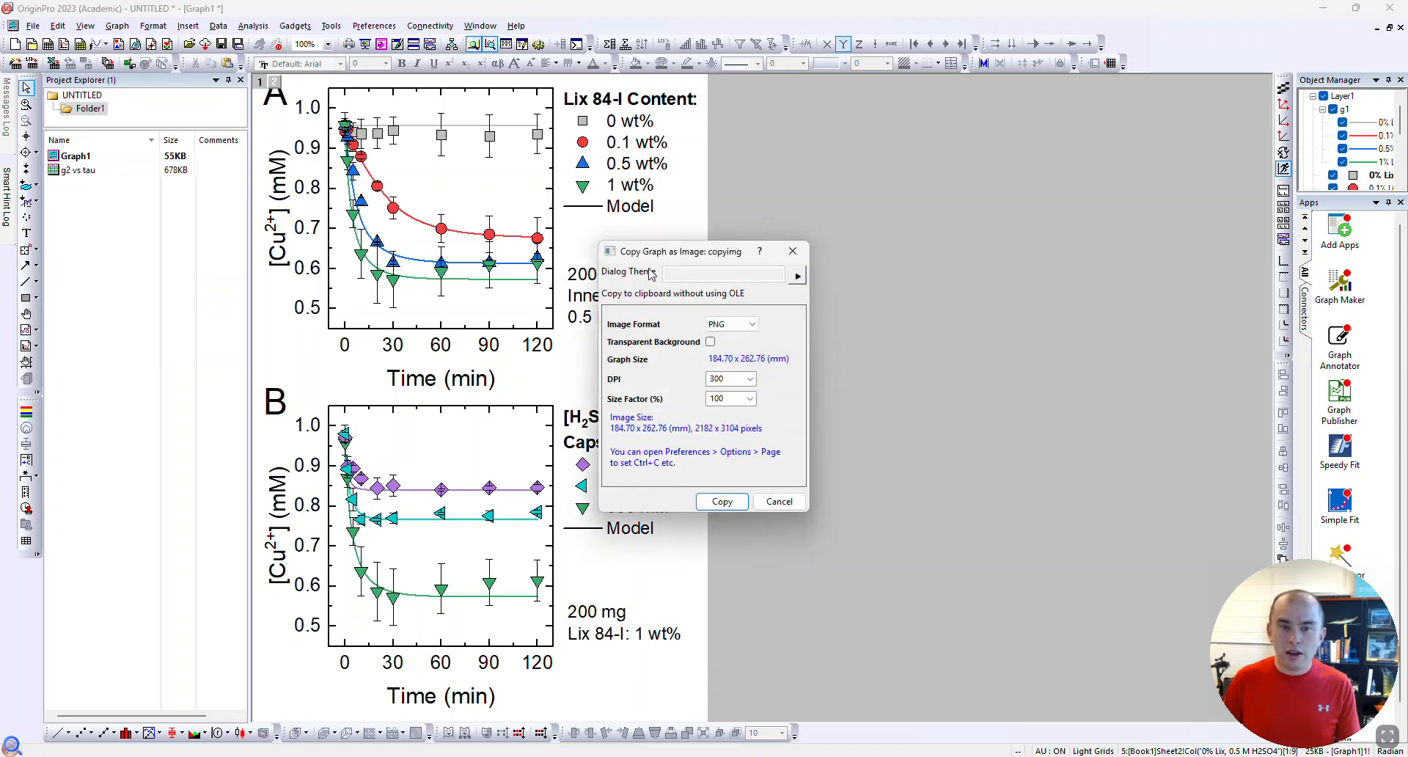
{"action": "left_click", "coordinate": [752, 330]}
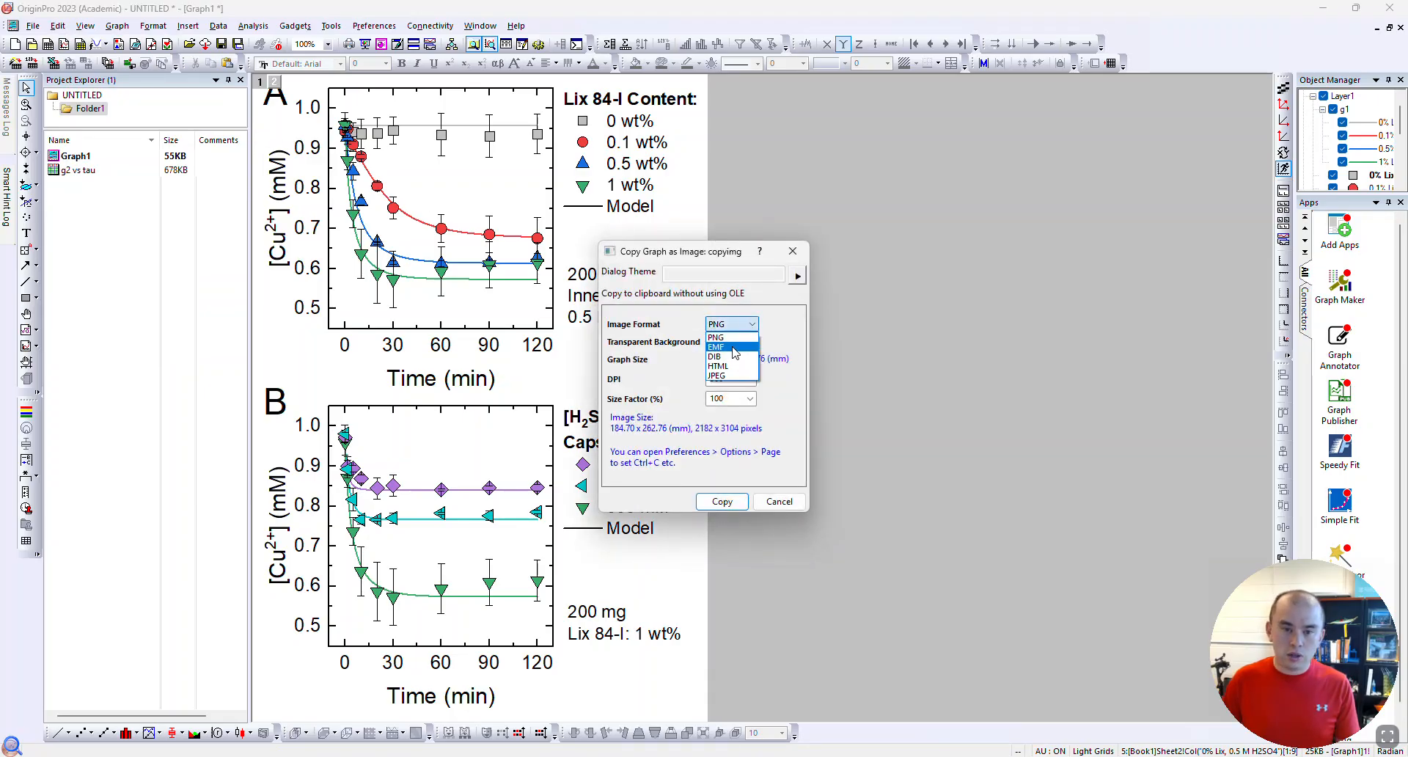
{"action": "left_click", "coordinate": [733, 347]}
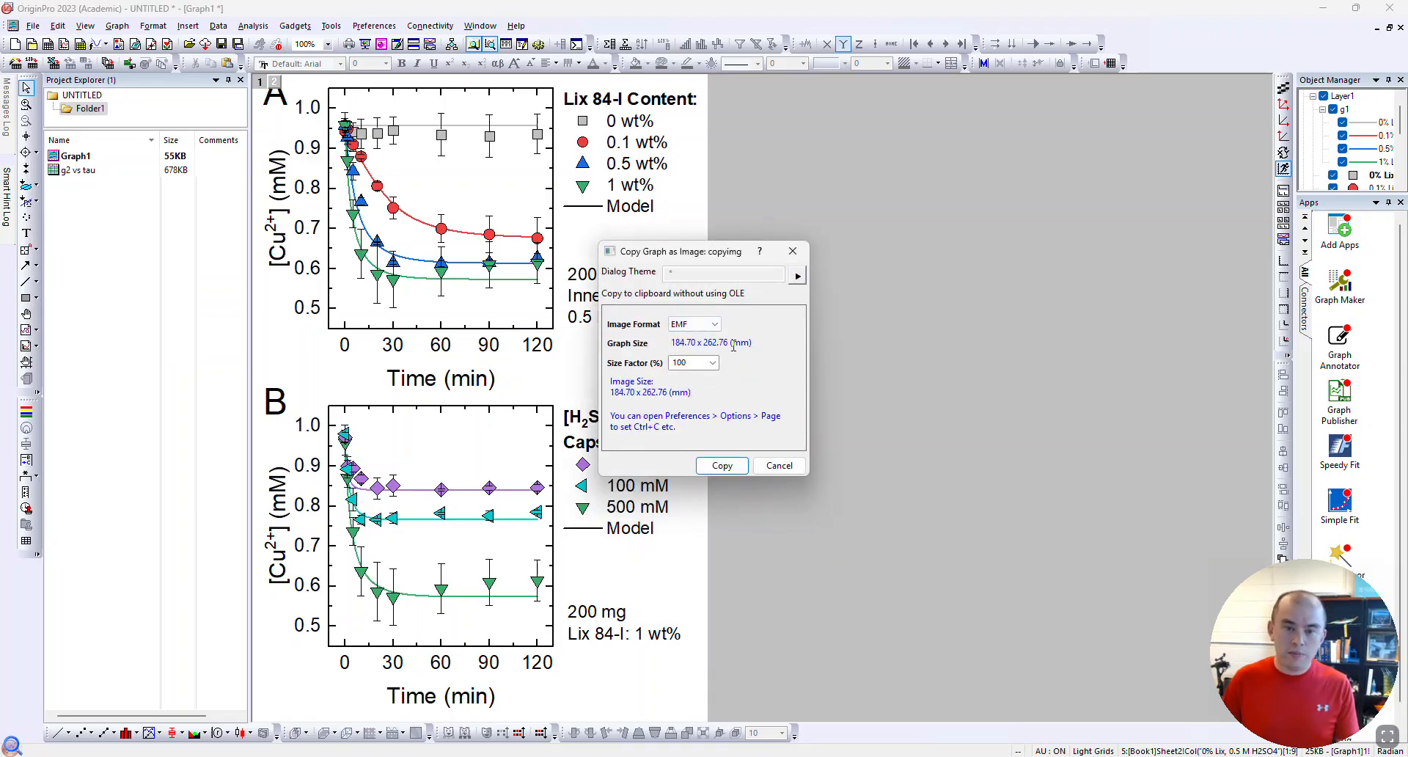
{"action": "left_click", "coordinate": [729, 465]}
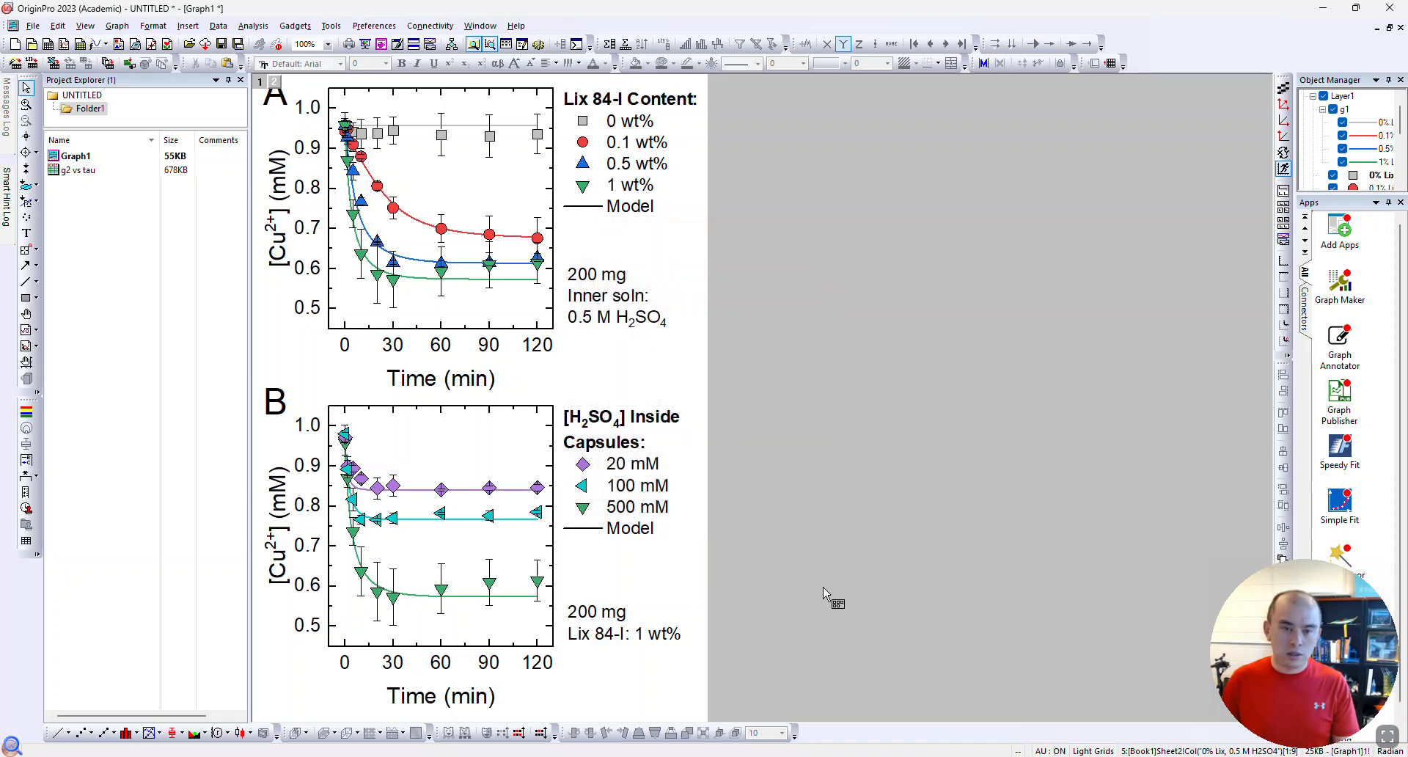
Switch to the PowerPoint presentation and delete the two-panel figure on the left half of the slide
{"action": "key", "text": "alt+Tab"}
{"action": "key", "text": "ctrl+v"}
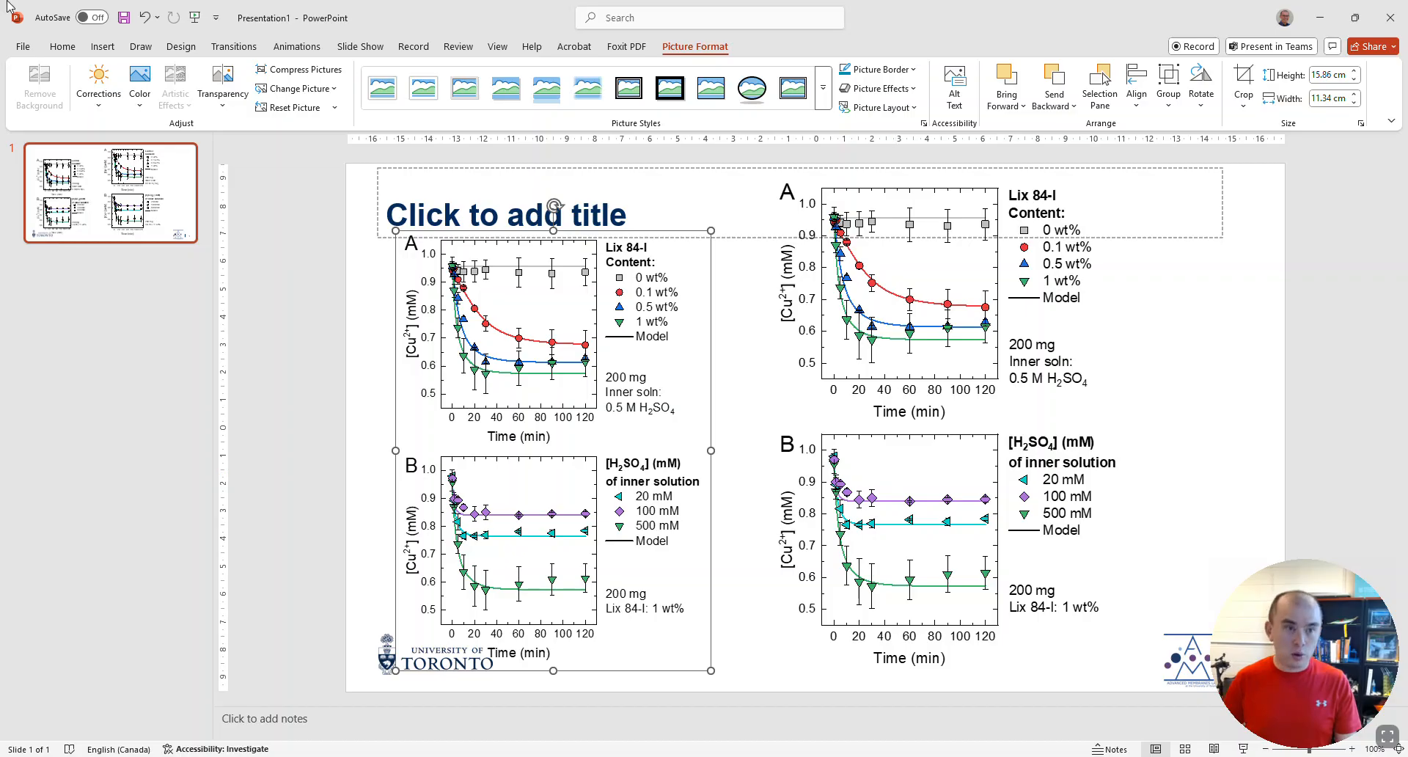
{"action": "key", "text": "Delete"}
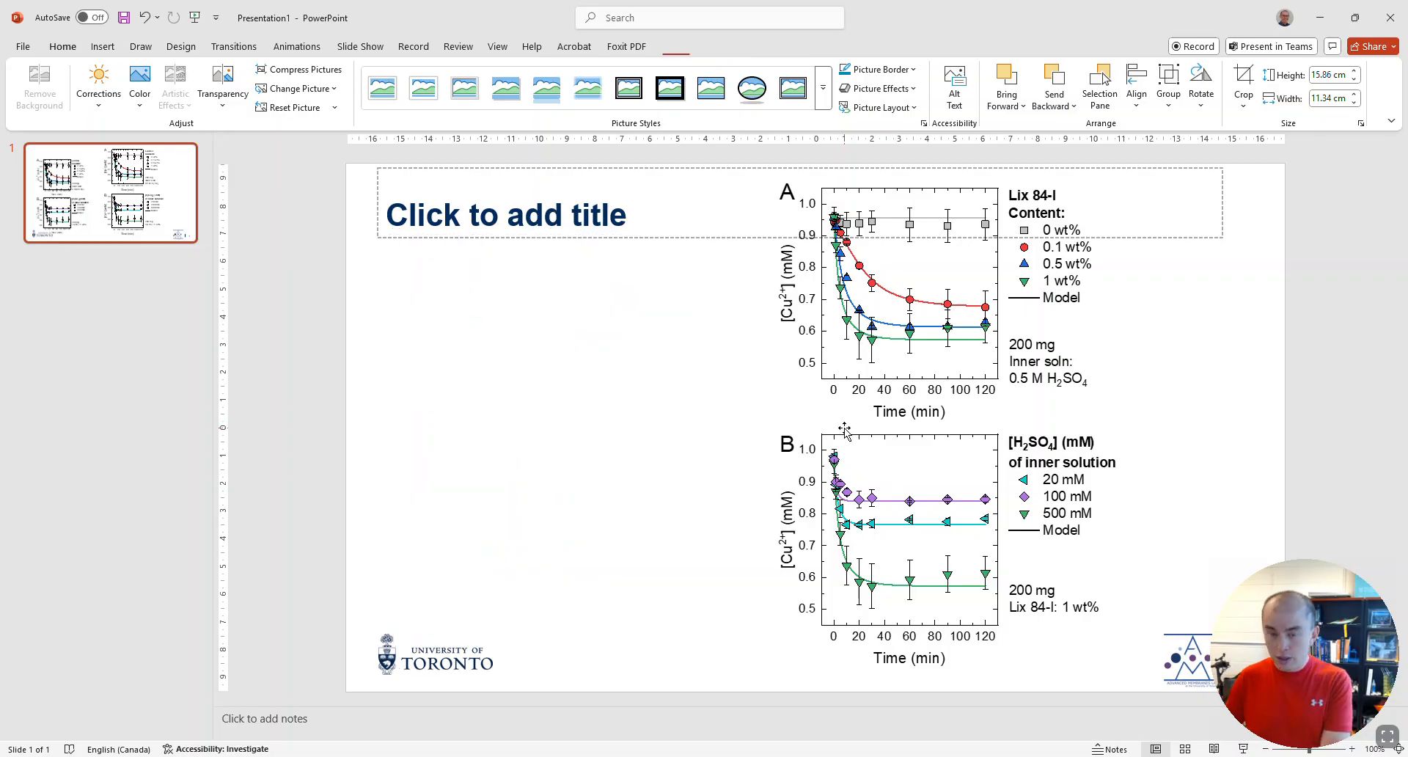